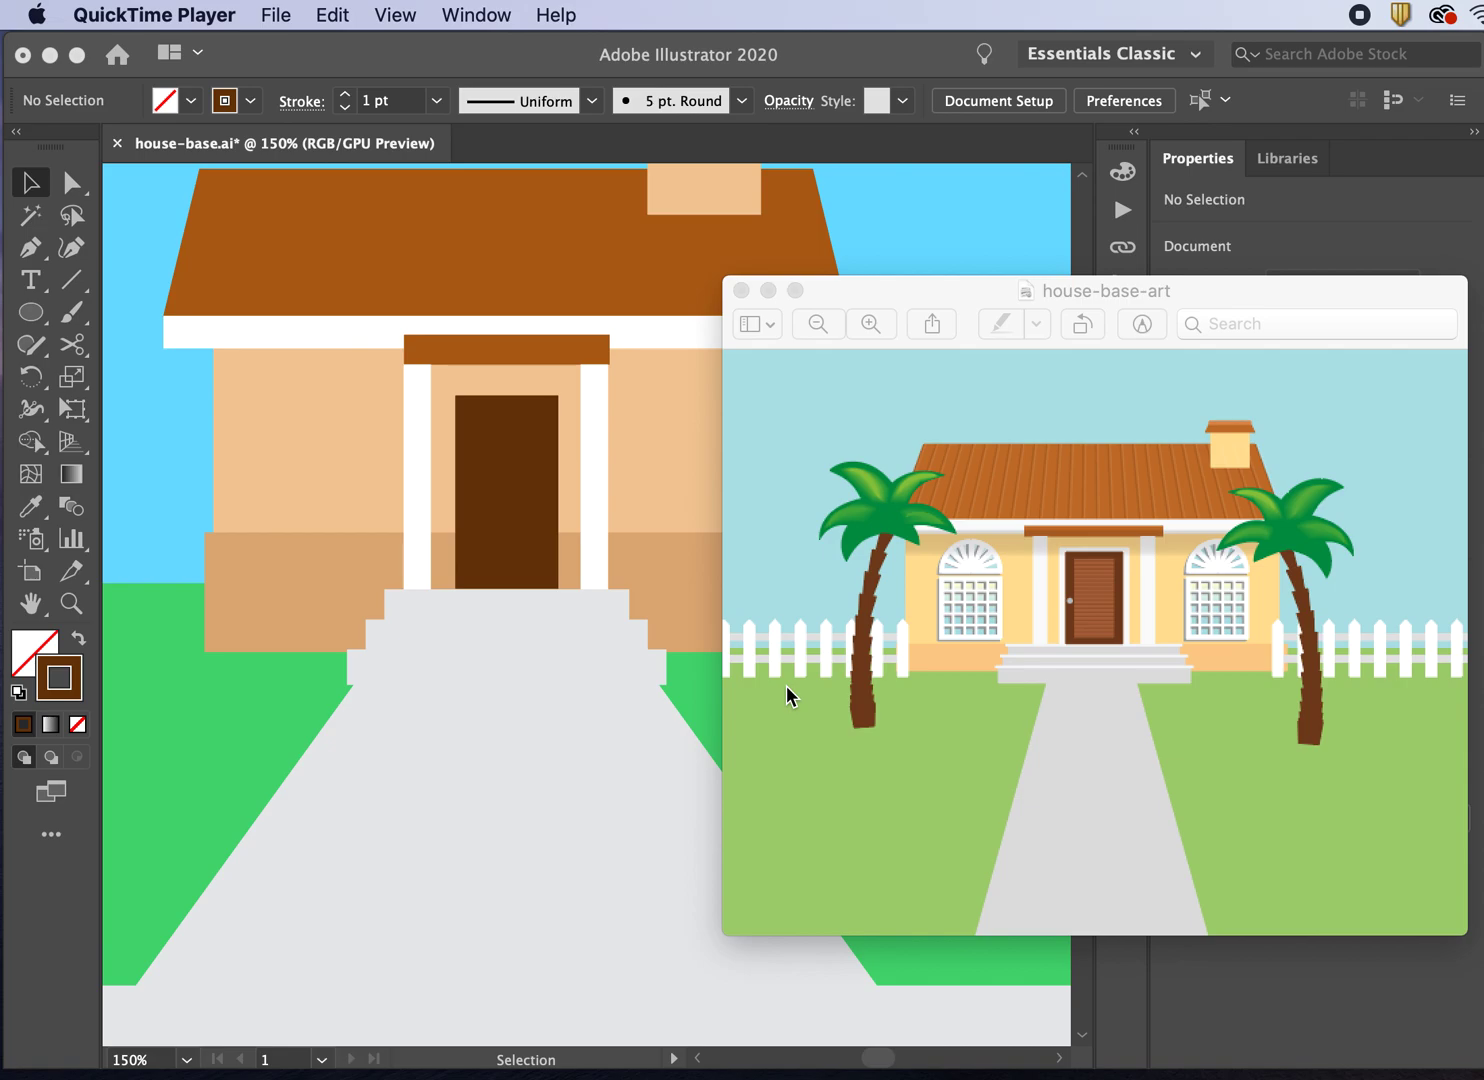
Step: Move the house-base-art reference window aside and return to the house-base.ai artwork in Illustrator with the whole house in view
left_click_drag(834, 294, 1422, 440)
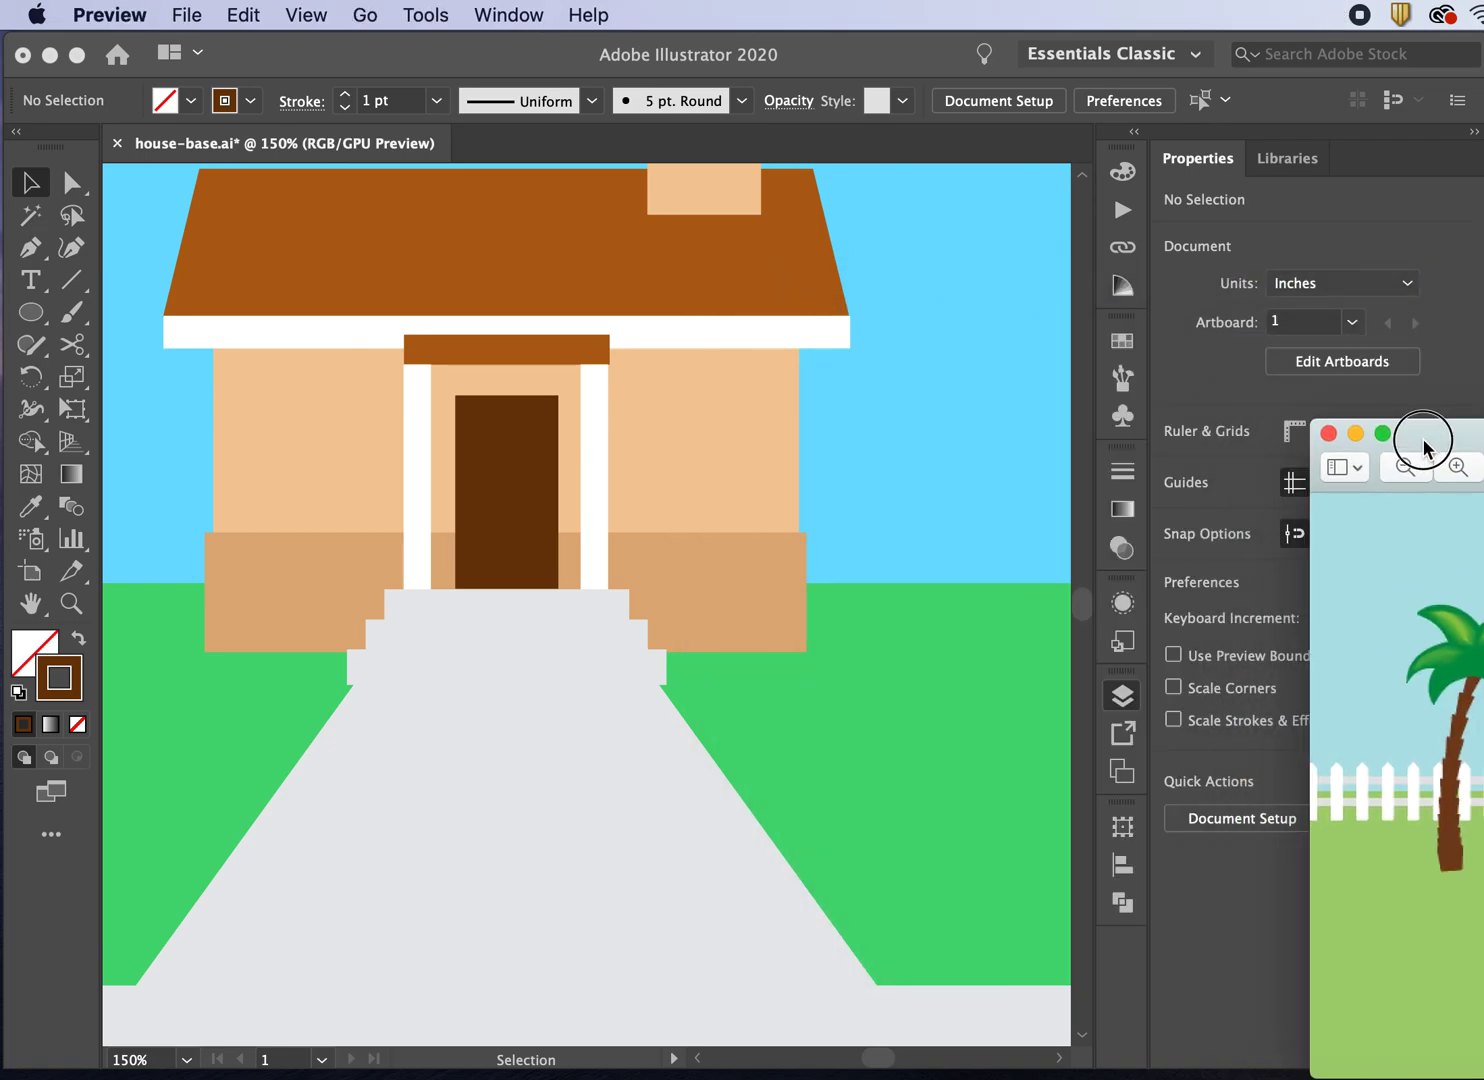
left_click(850, 45)
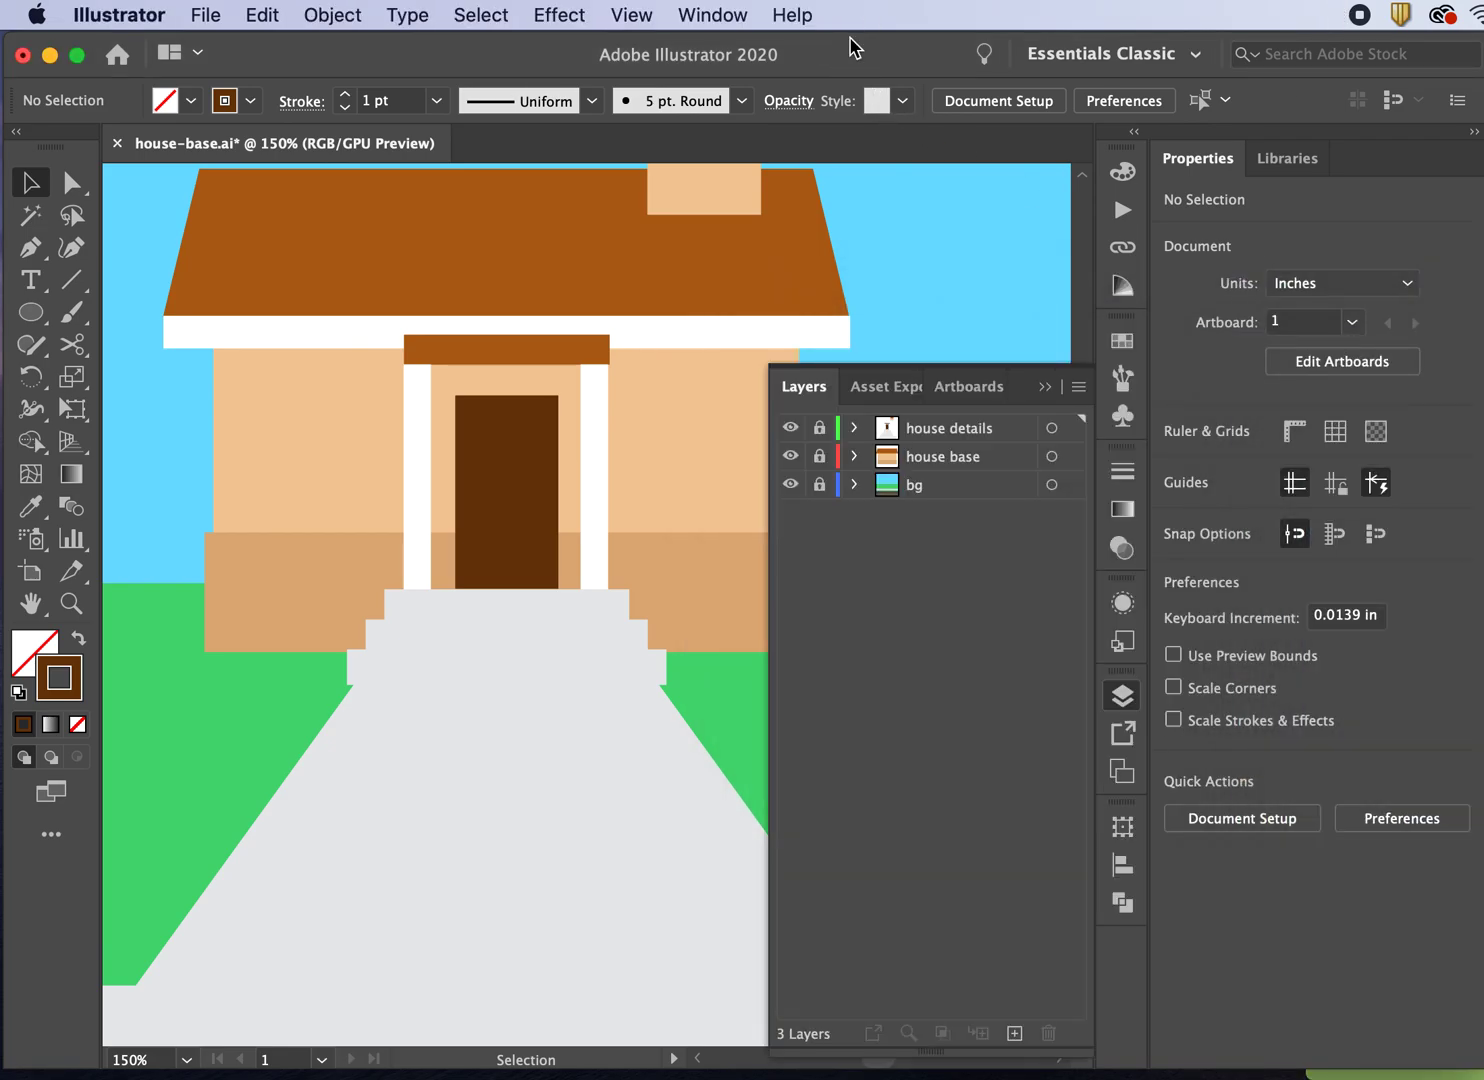
left_click(1046, 386)
scroll(1058, 380, "up", 2)
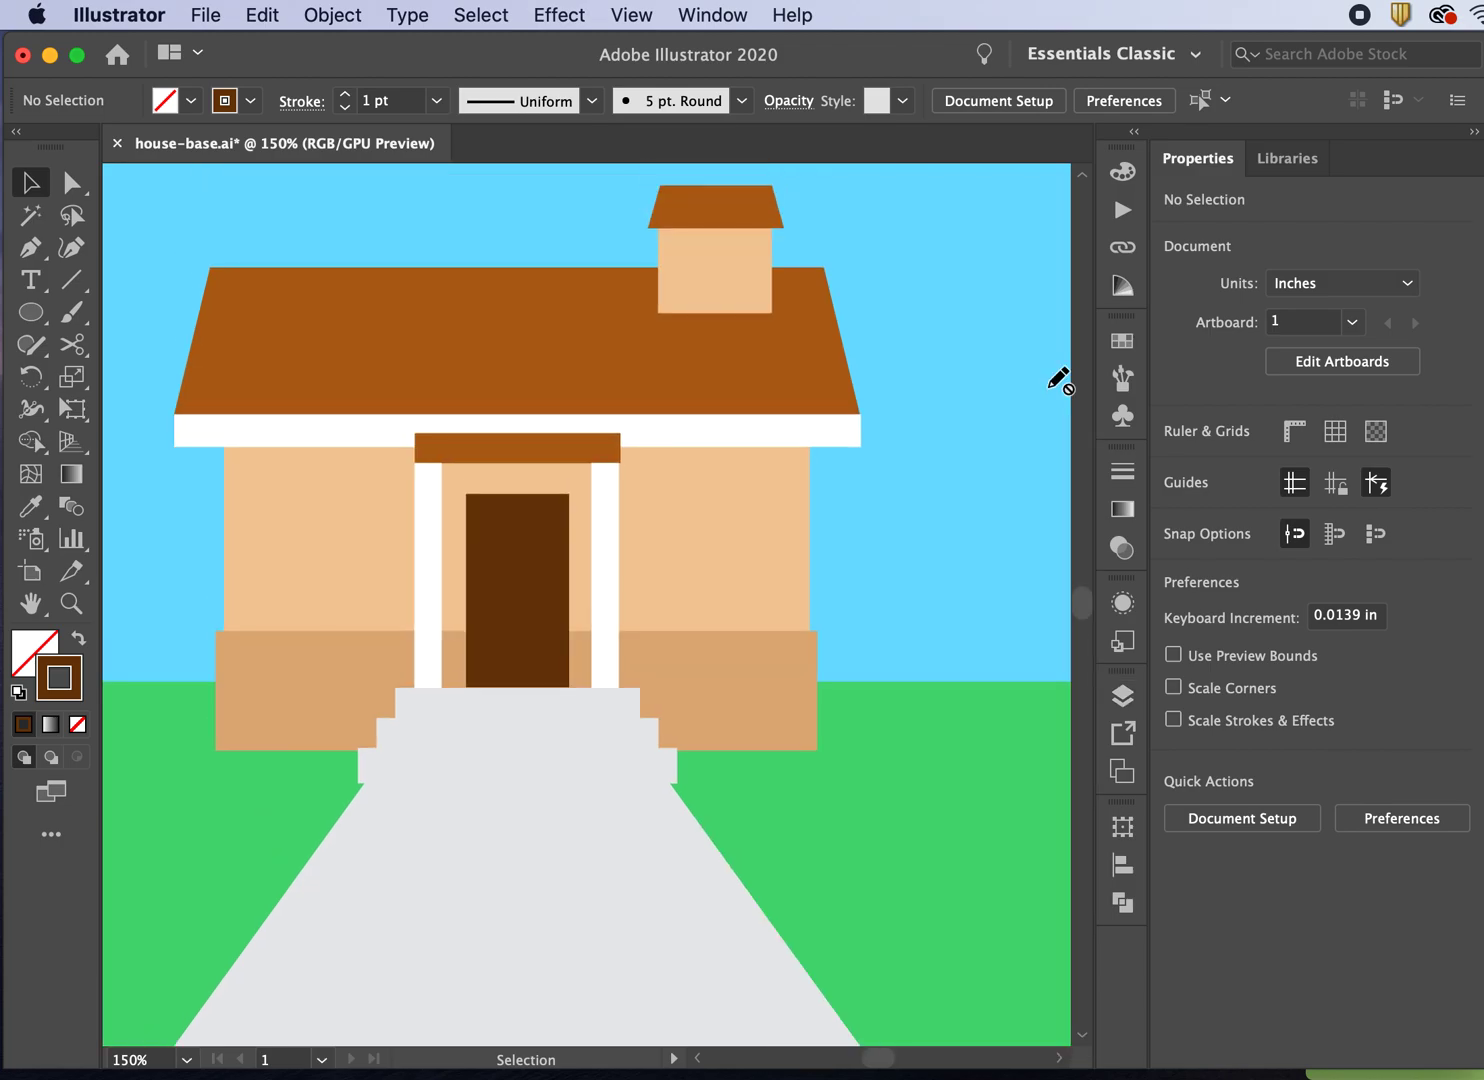
key("super+minus")
key("super+minus")
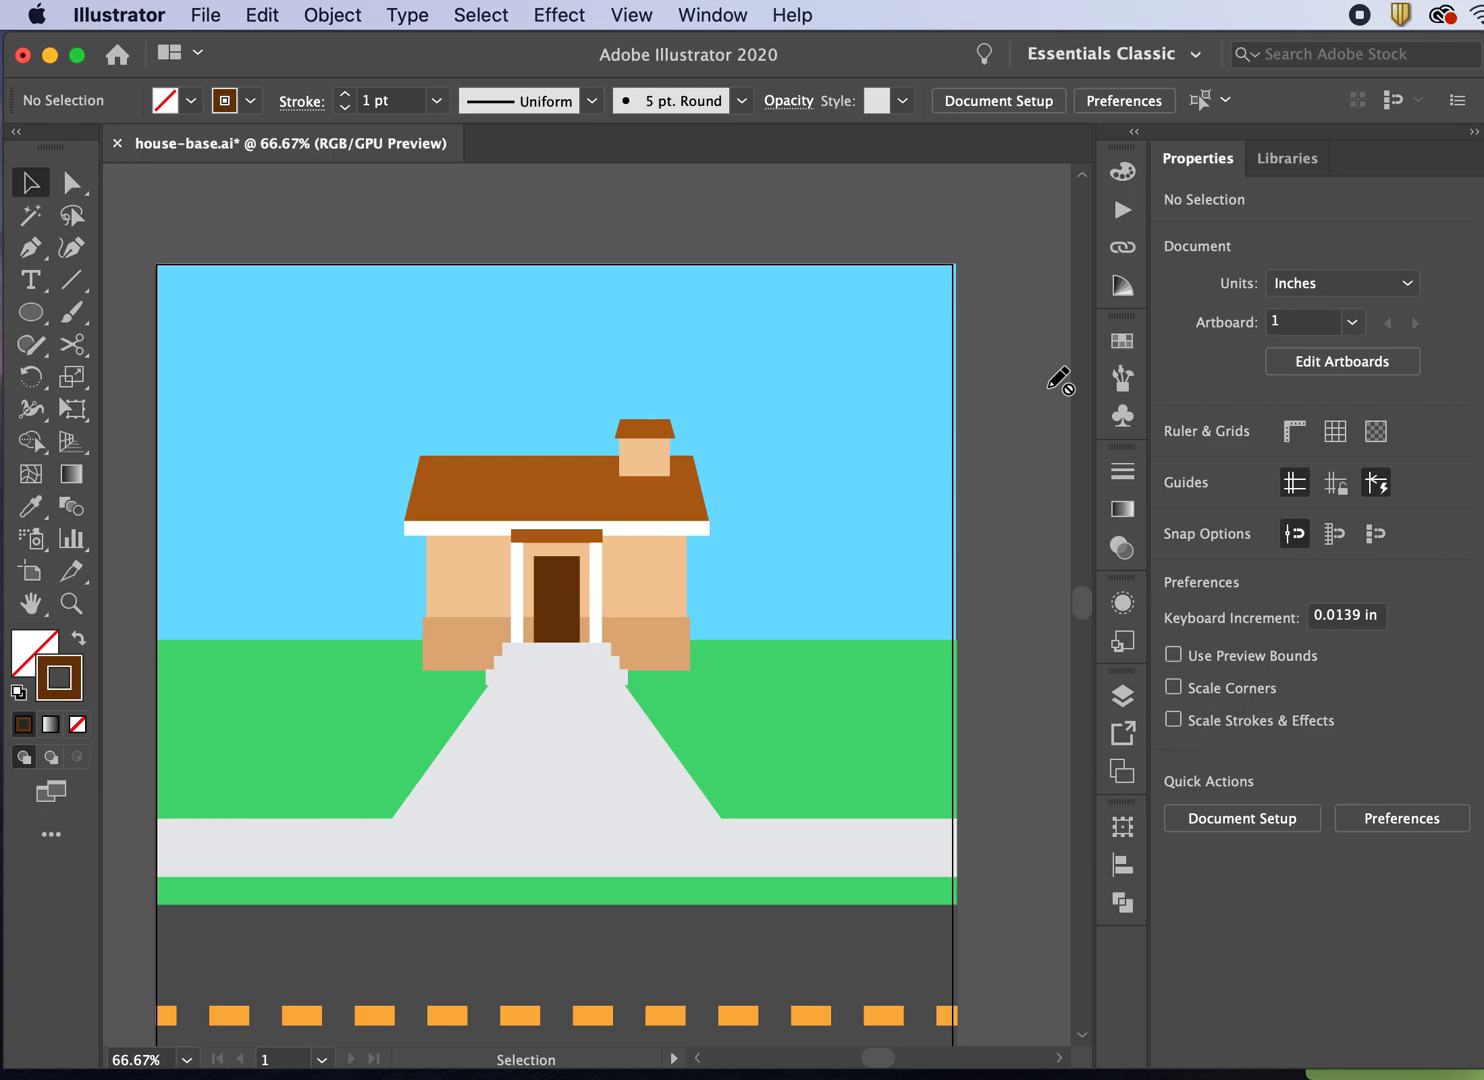
Step: Toggle the visibility of the bg, house base and house details layers to check what each one contains
left_click(1122, 695)
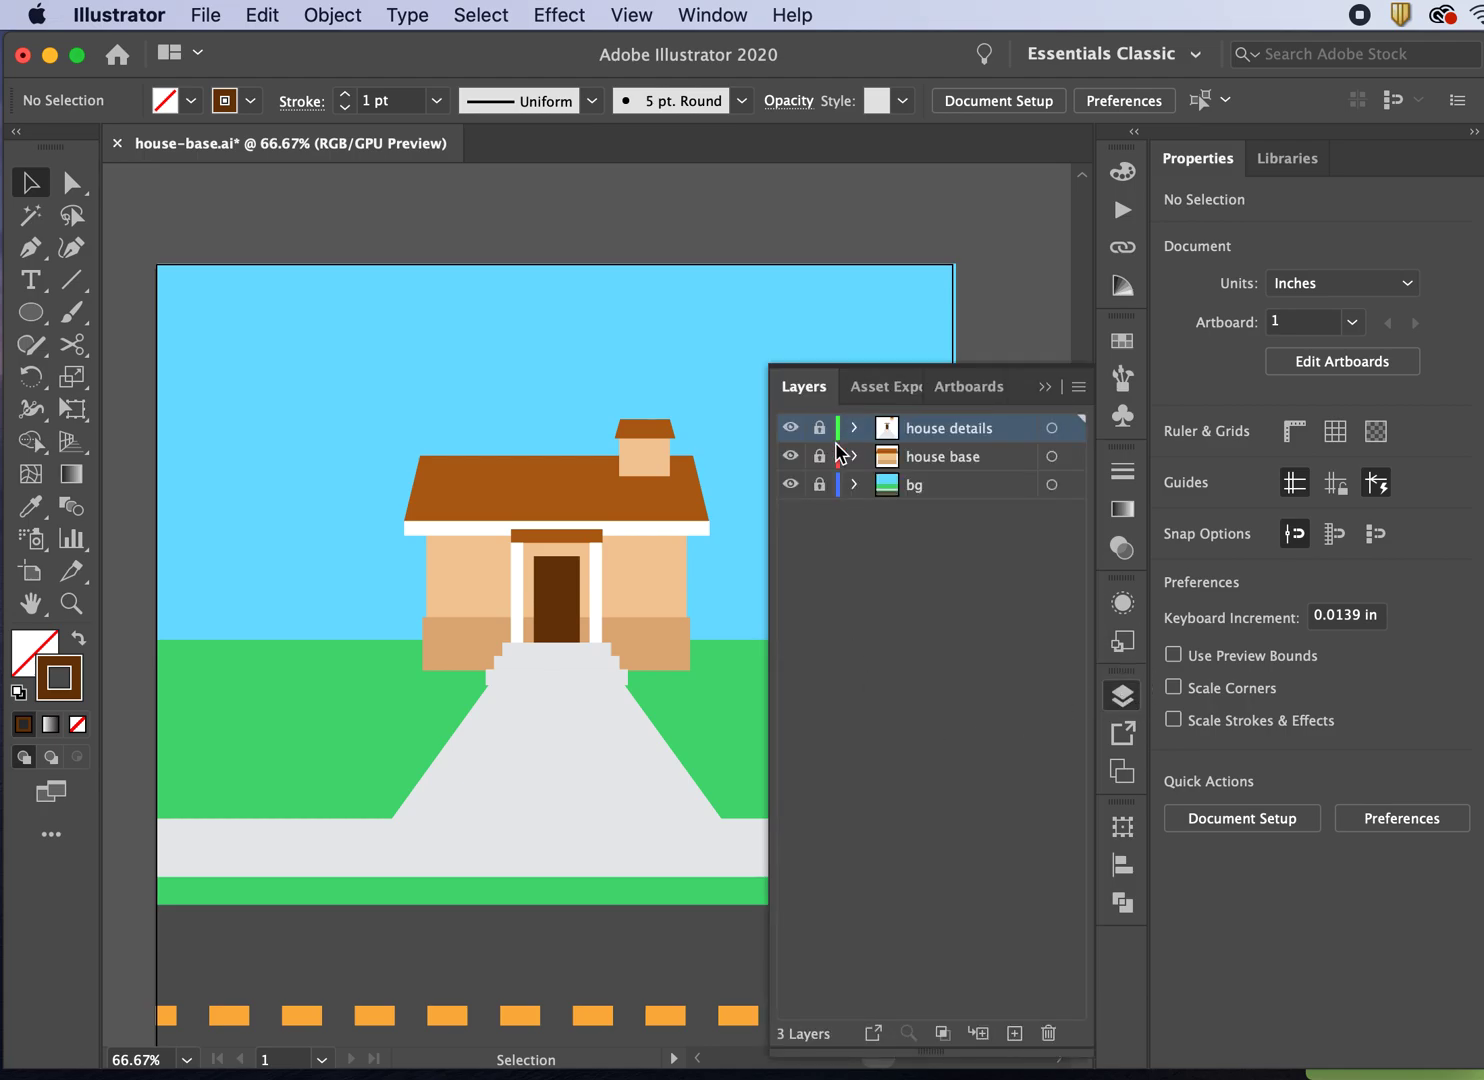
left_click(790, 487)
left_click(790, 487)
left_click(790, 457)
left_click(790, 457)
left_click(790, 428)
left_click(790, 428)
left_click(790, 428)
left_click(790, 428)
Step: Add a new layer above house details and name it "house fine details"
left_click(1014, 1032)
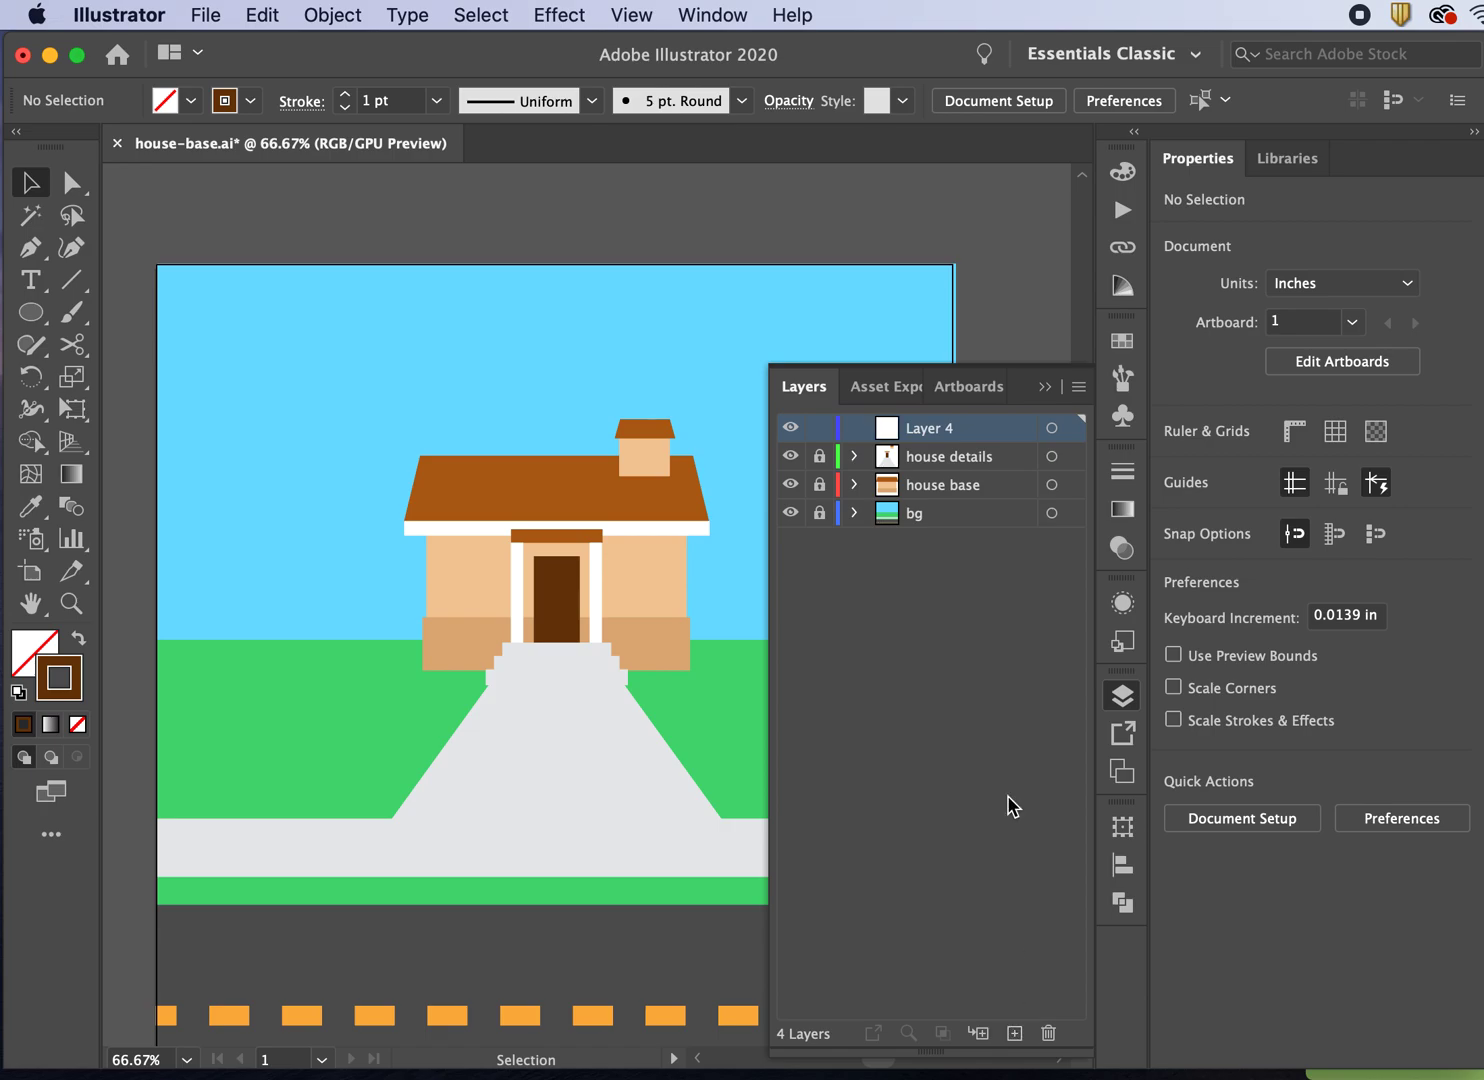
double_click(914, 430)
type("hous")
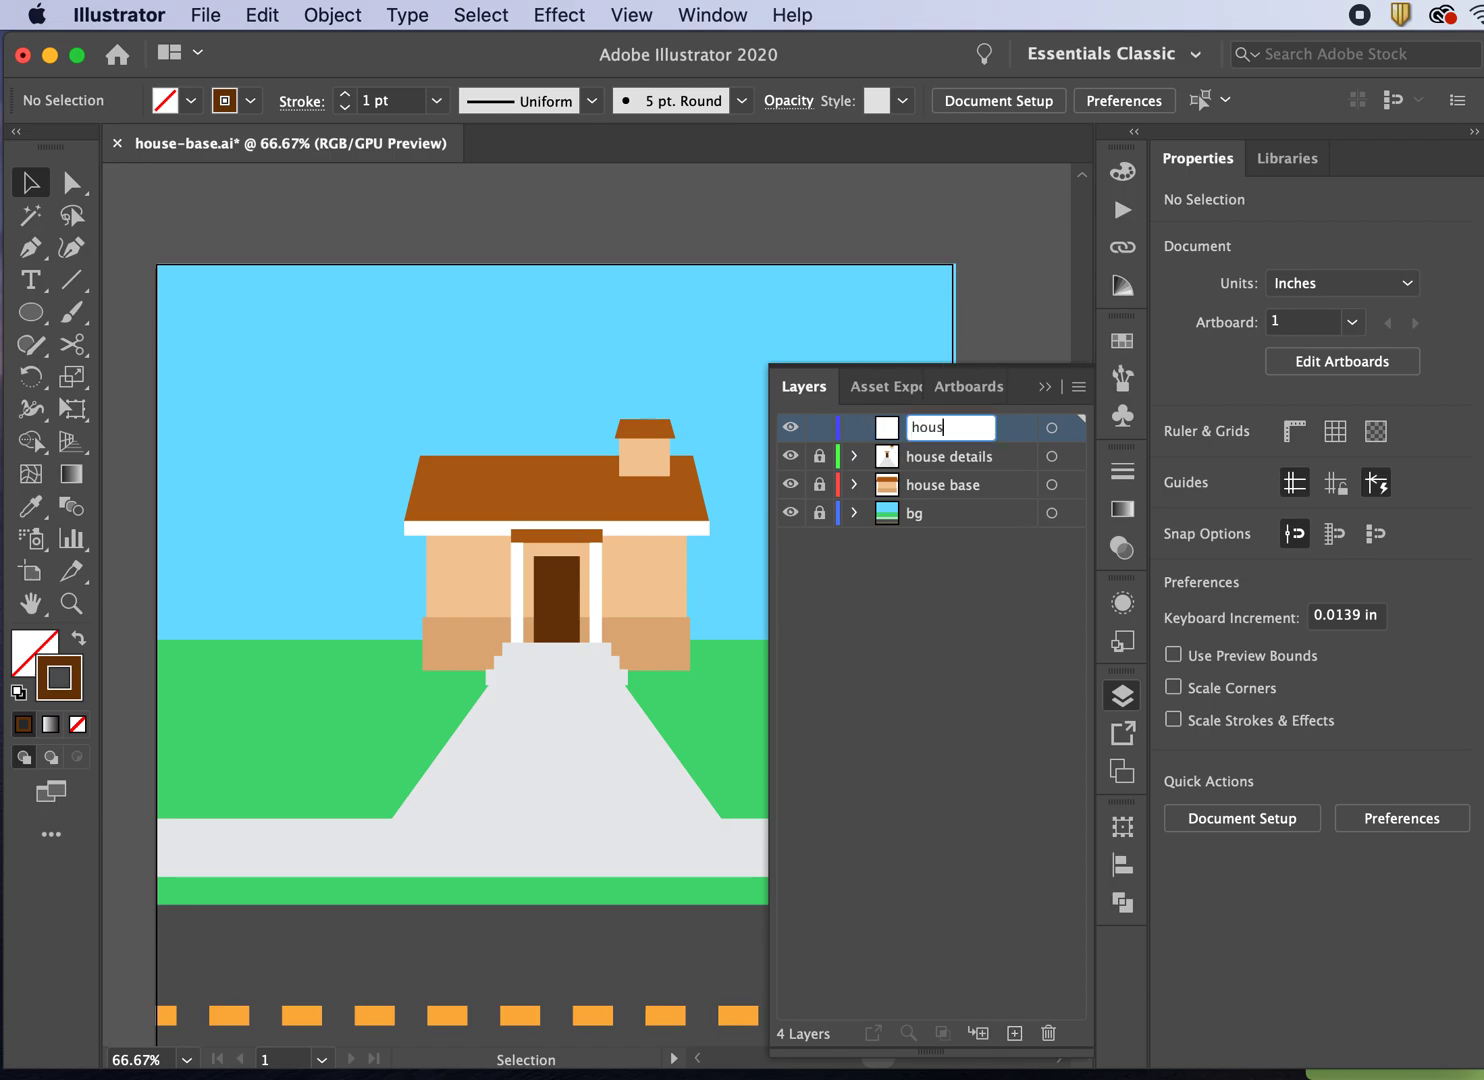
type("e fine details")
key("Return")
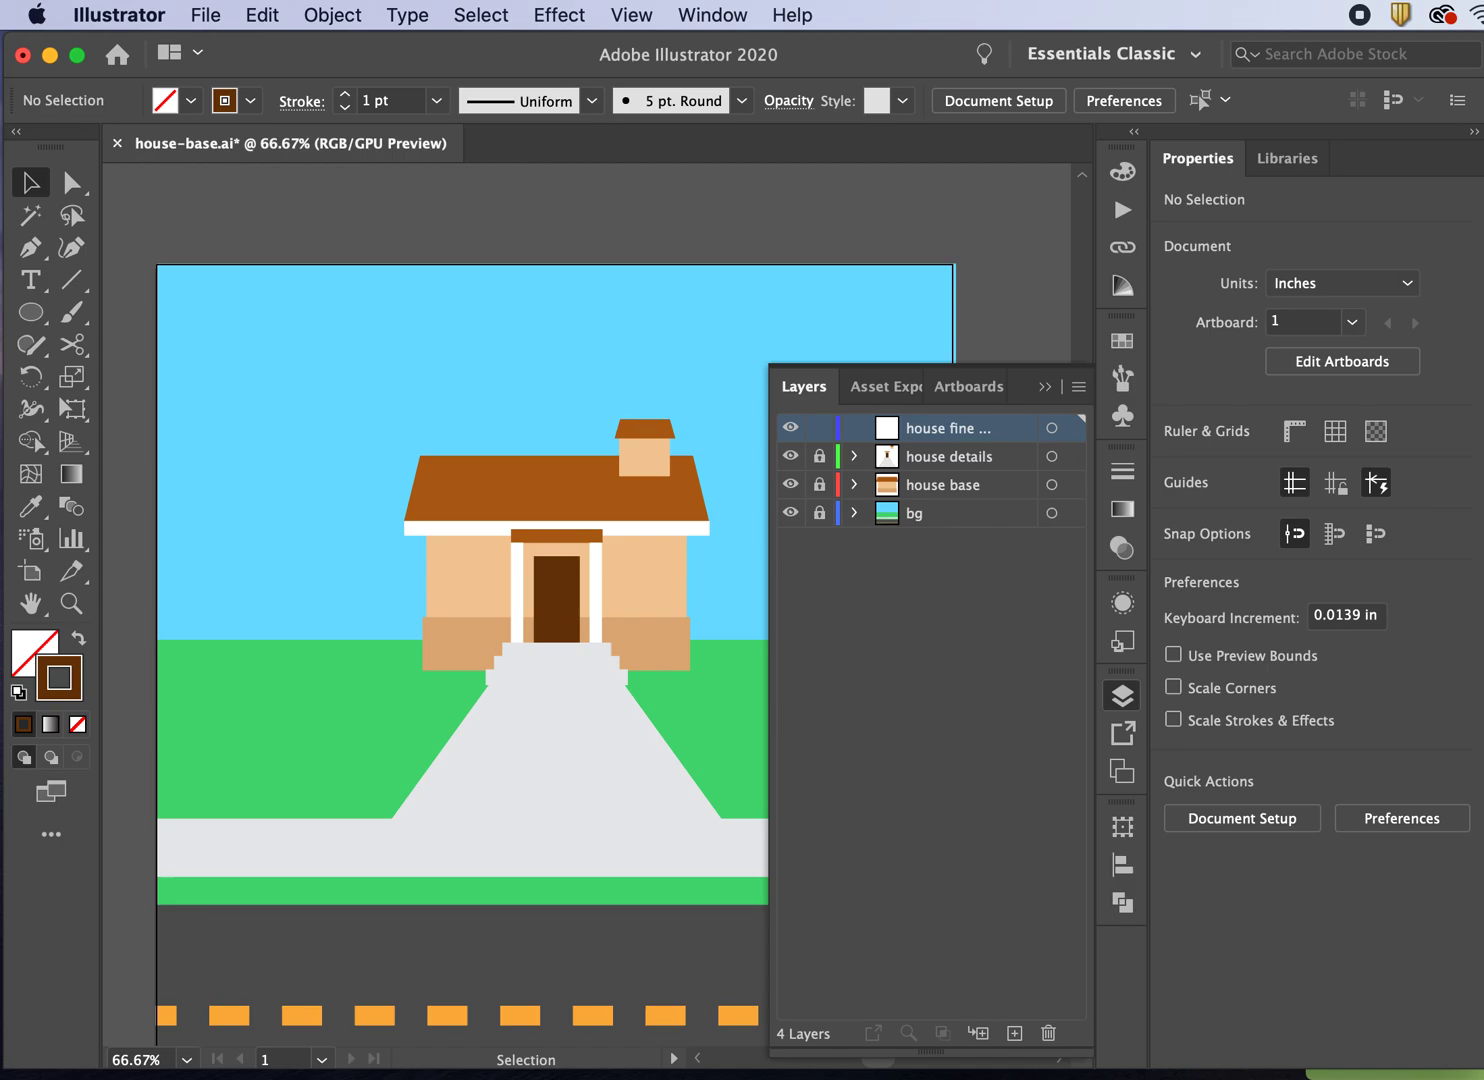
left_click(1043, 386)
Step: Draw a horizontal line about 1.47 in long along the top edge of the lowest porch step
key("super+equal")
key("super+equal")
key("super+equal")
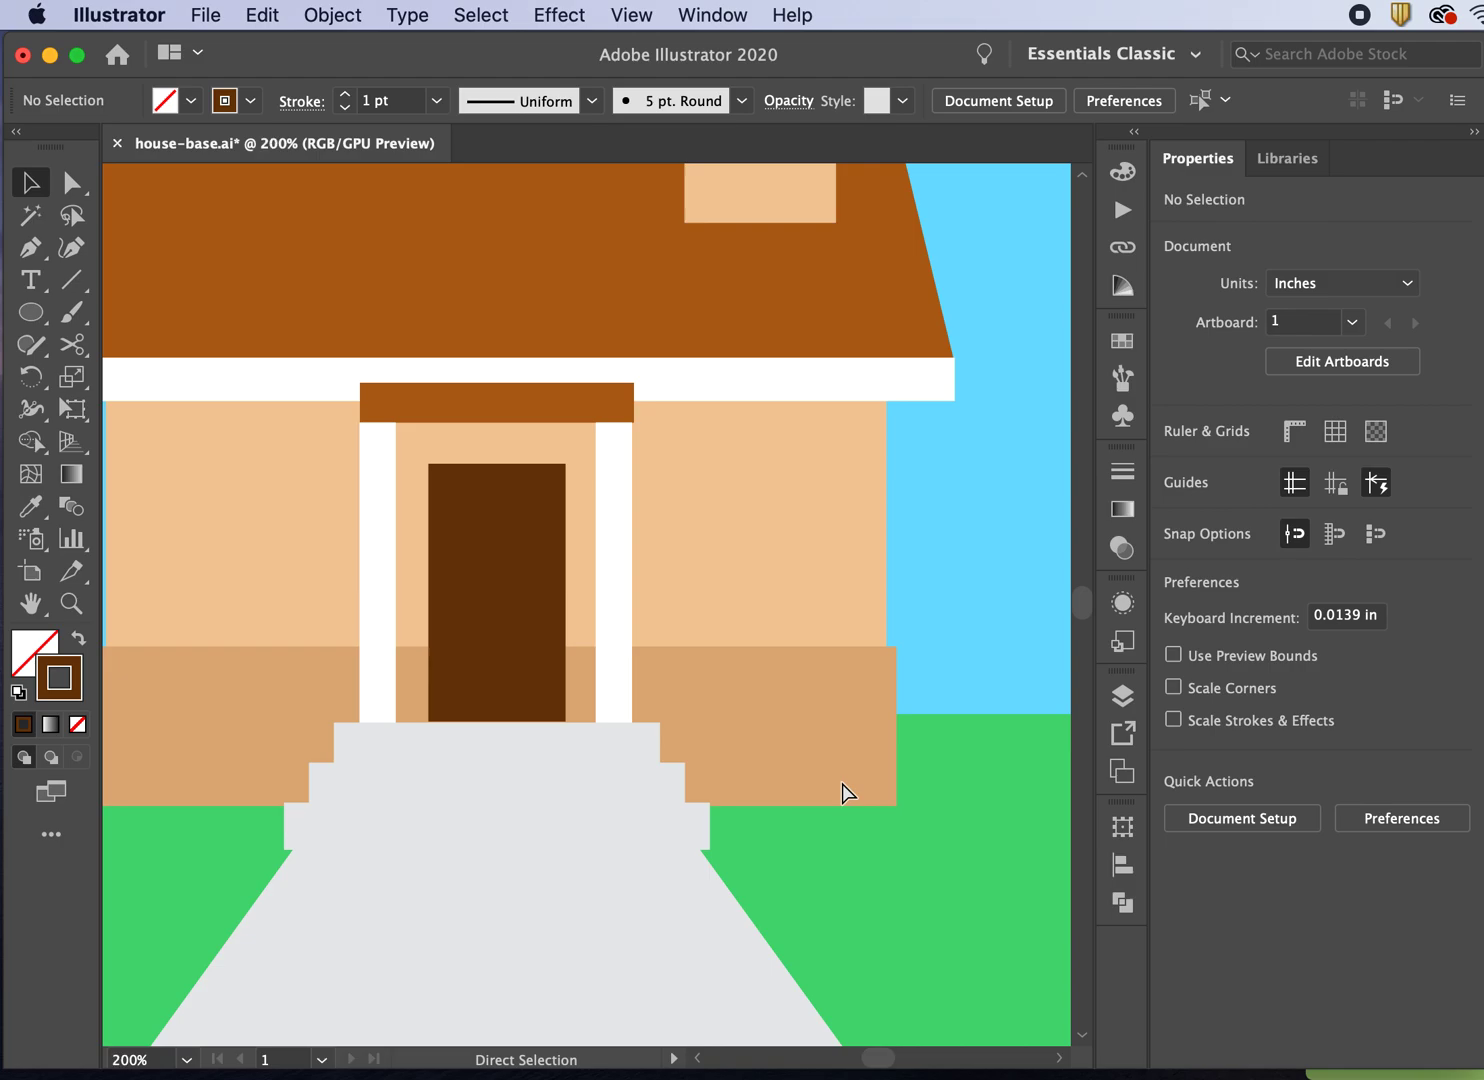
key("backslash")
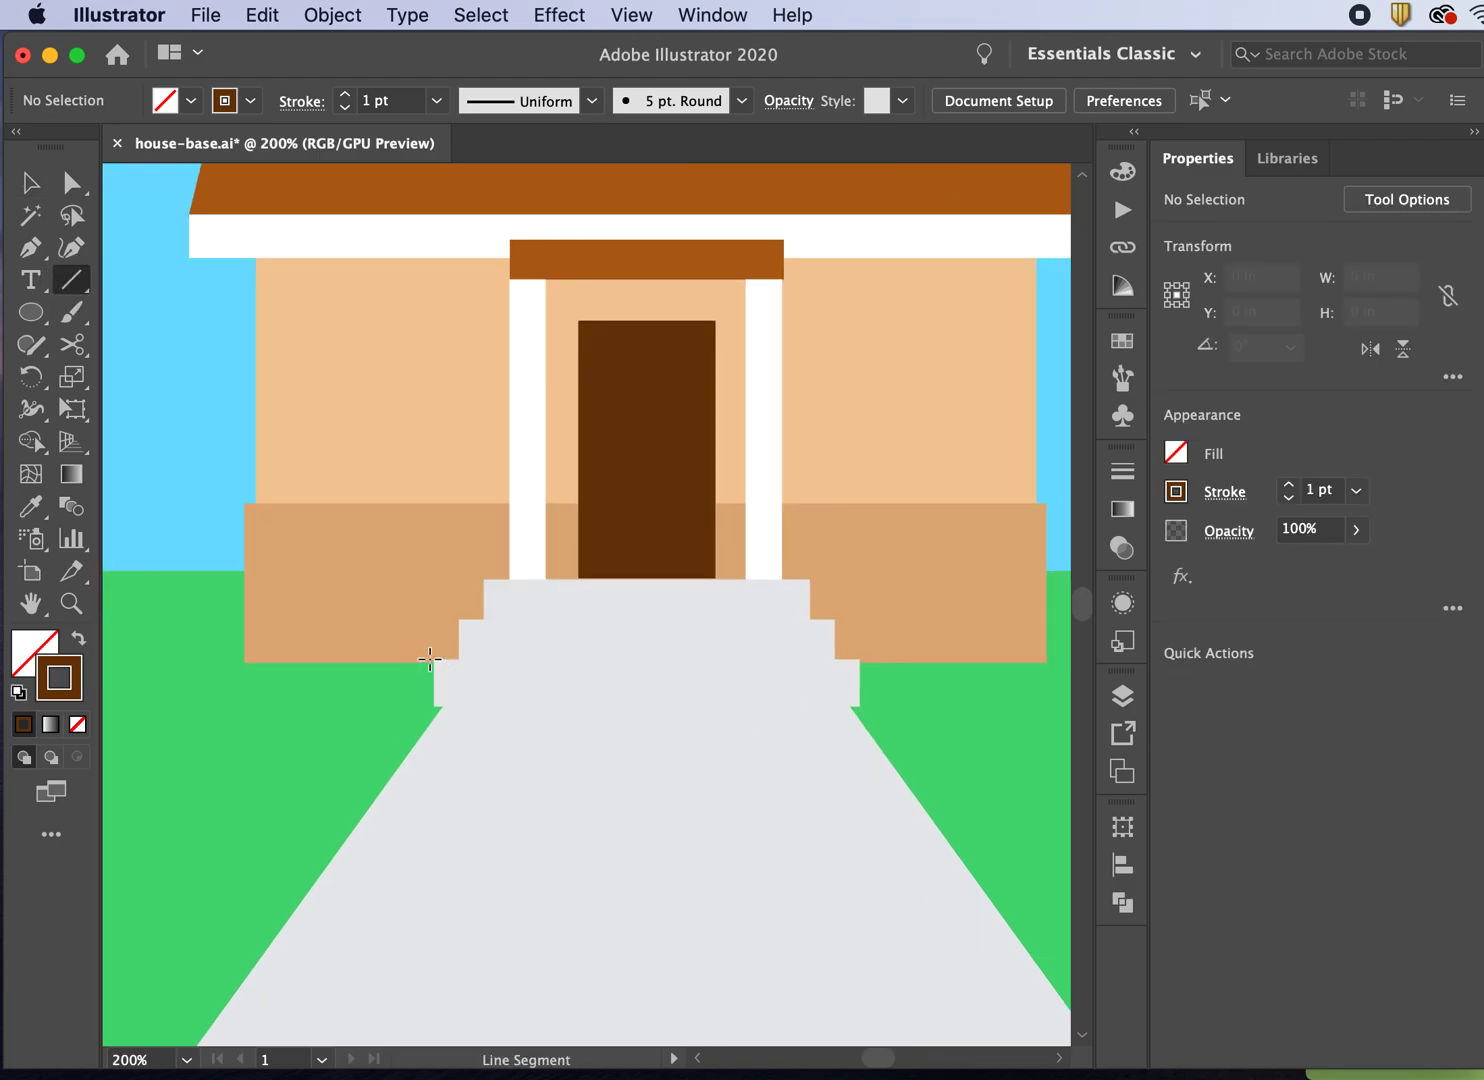
left_click_drag(430, 659, 868, 670)
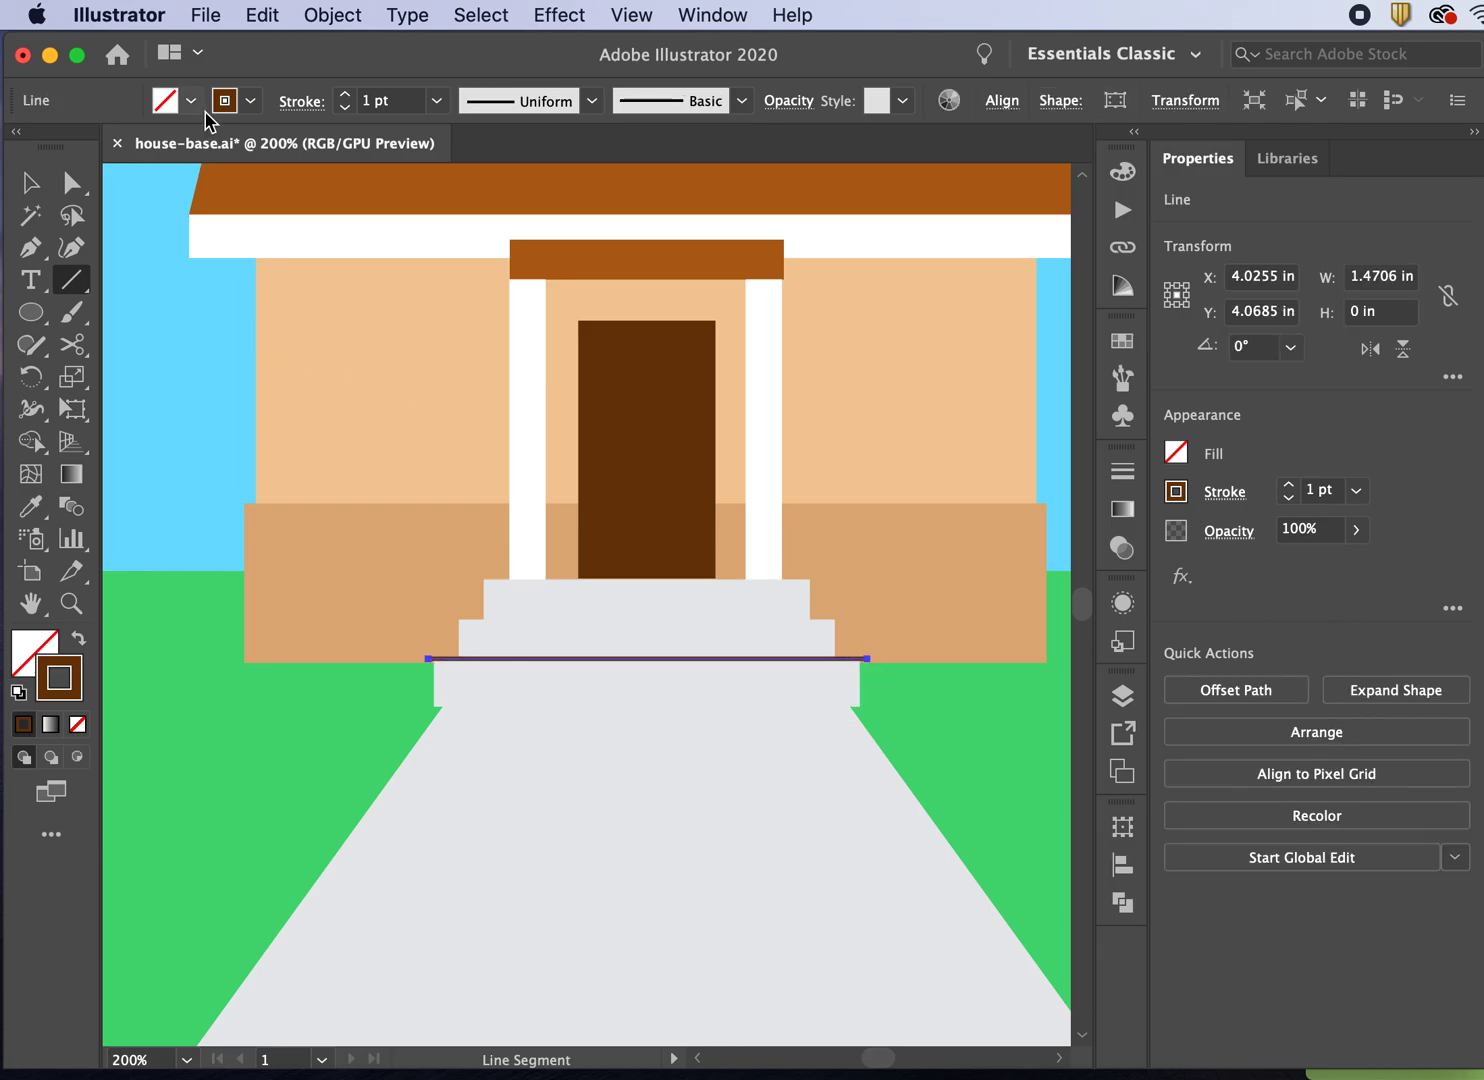
Step: Set the step line's stroke to white with no fill and deselect it
left_click(251, 101)
left_click(56, 148)
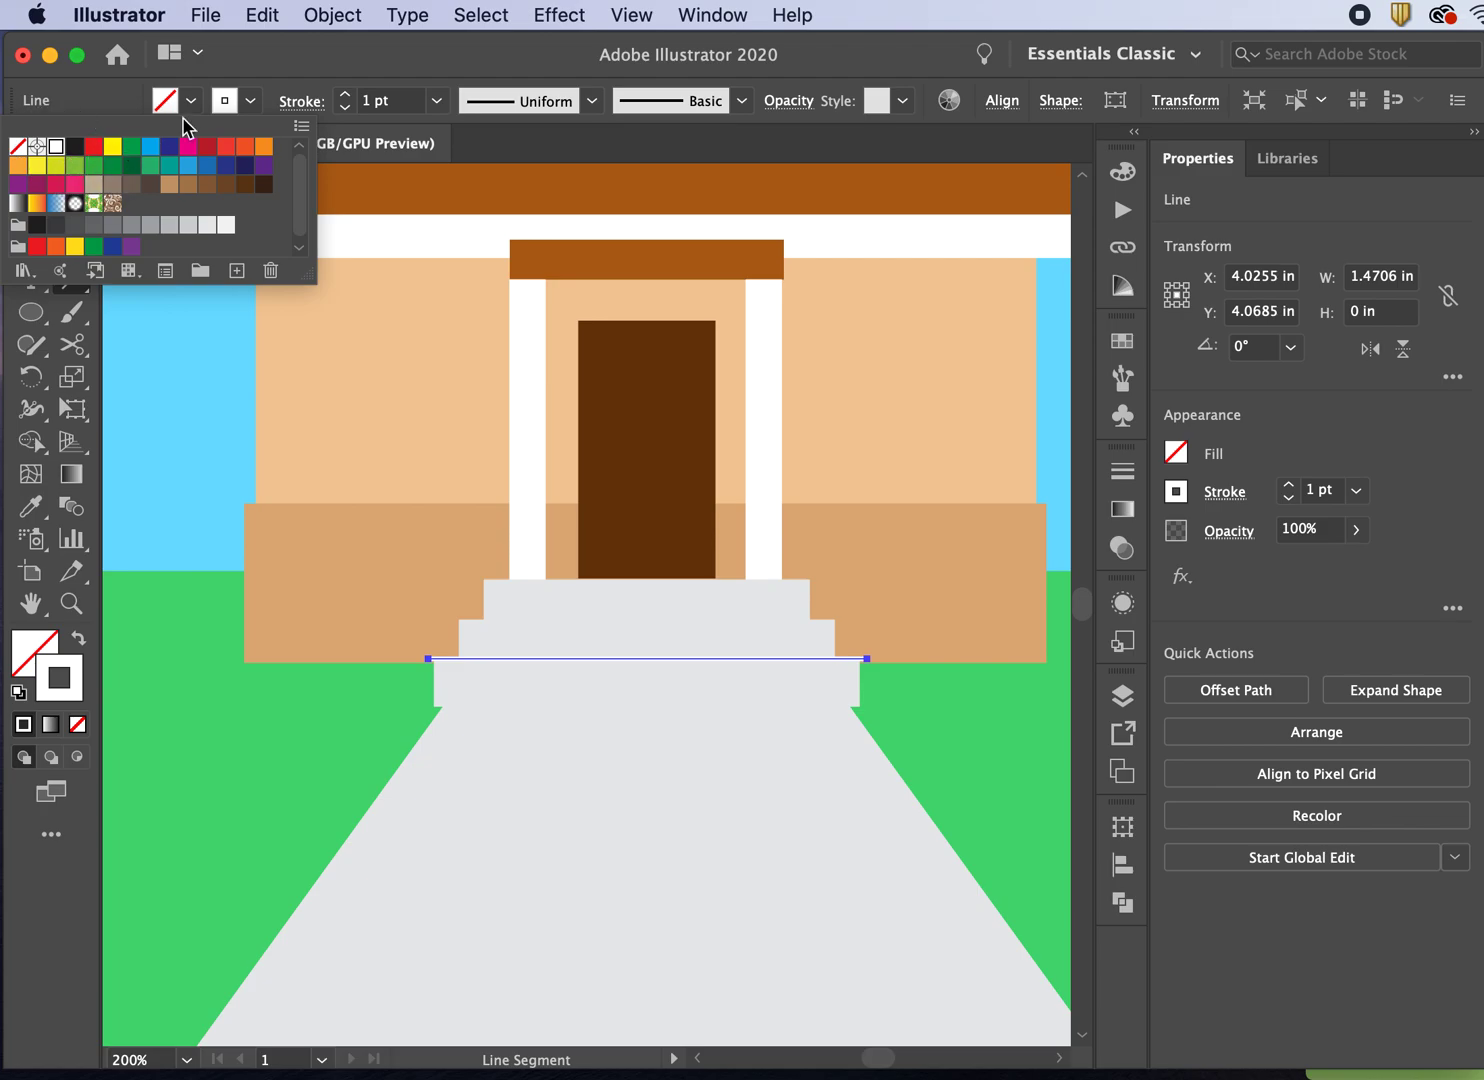
left_click(300, 56)
left_click(18, 190)
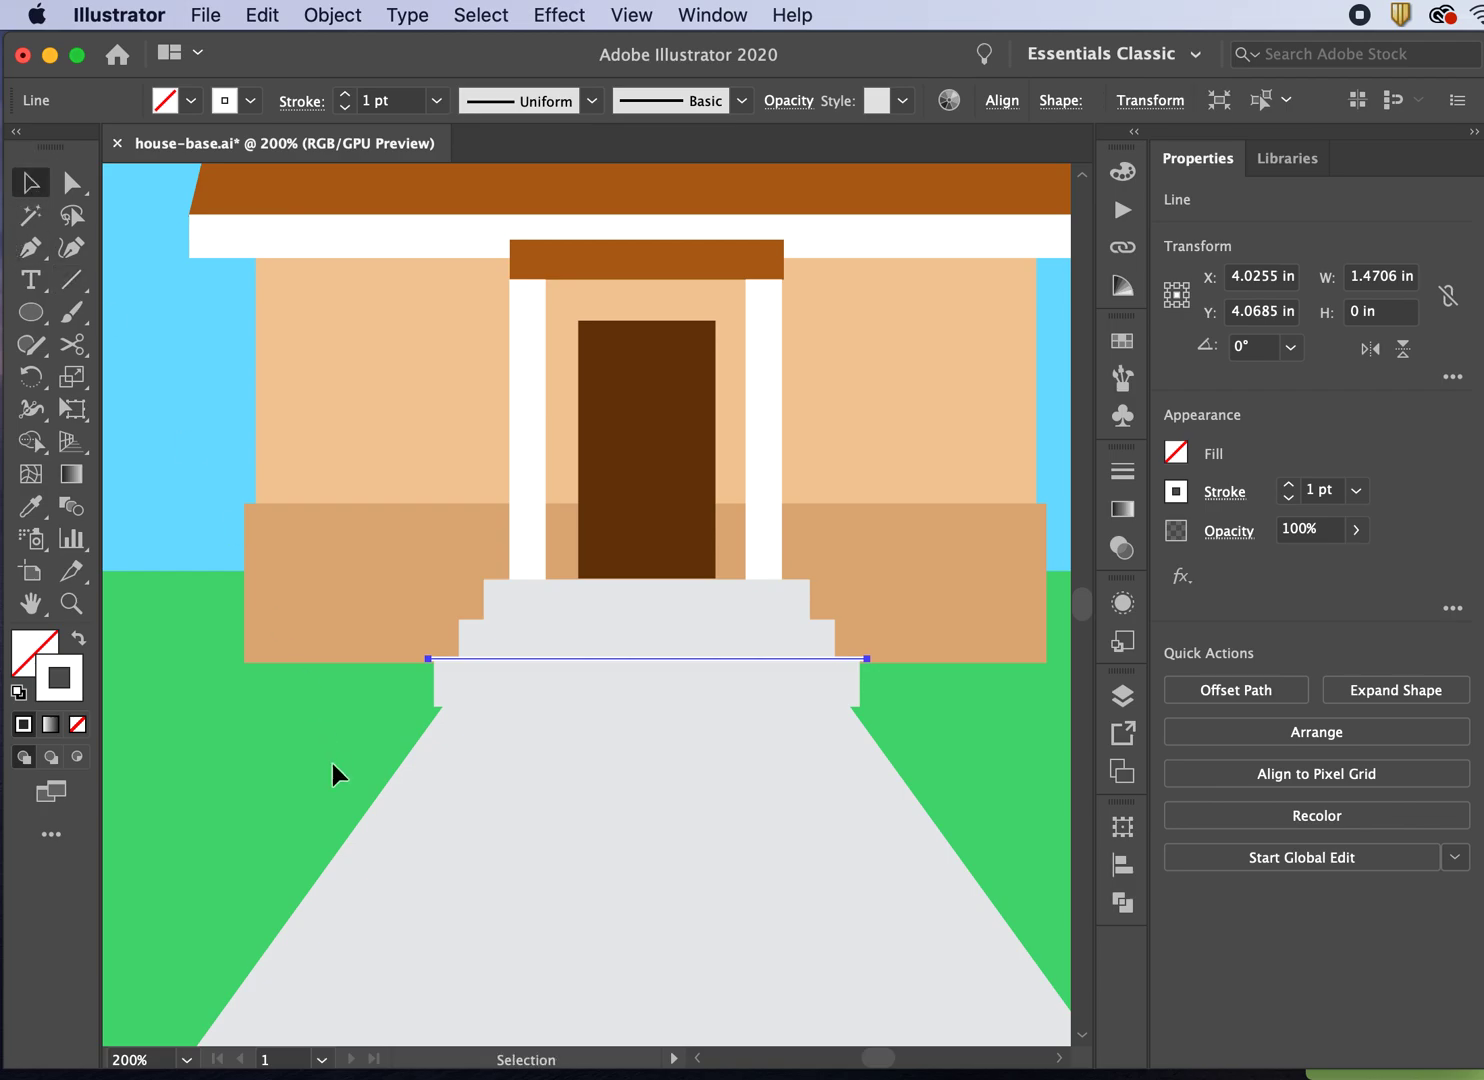
left_click(339, 779)
Step: Examine the white line on the lowest step at different magnifications
key("super+minus")
key("super+minus")
key("super+minus")
key("super+minus")
key("super+minus")
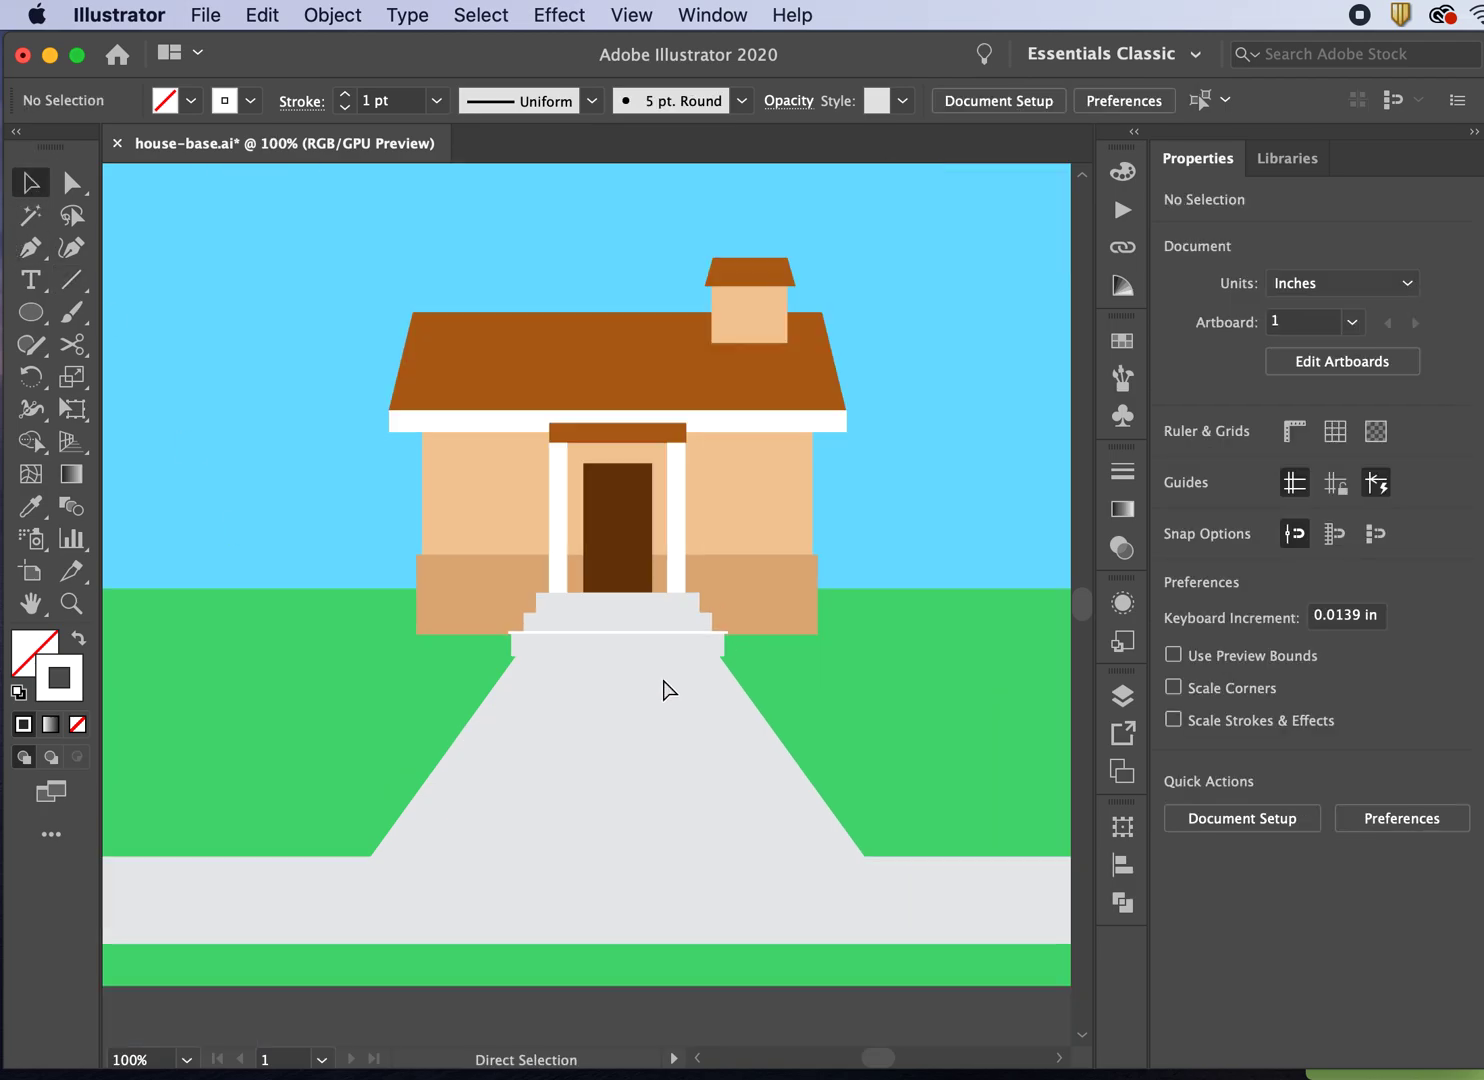
key("super+equal")
key("super+equal")
key("super+equal")
key("super+equal")
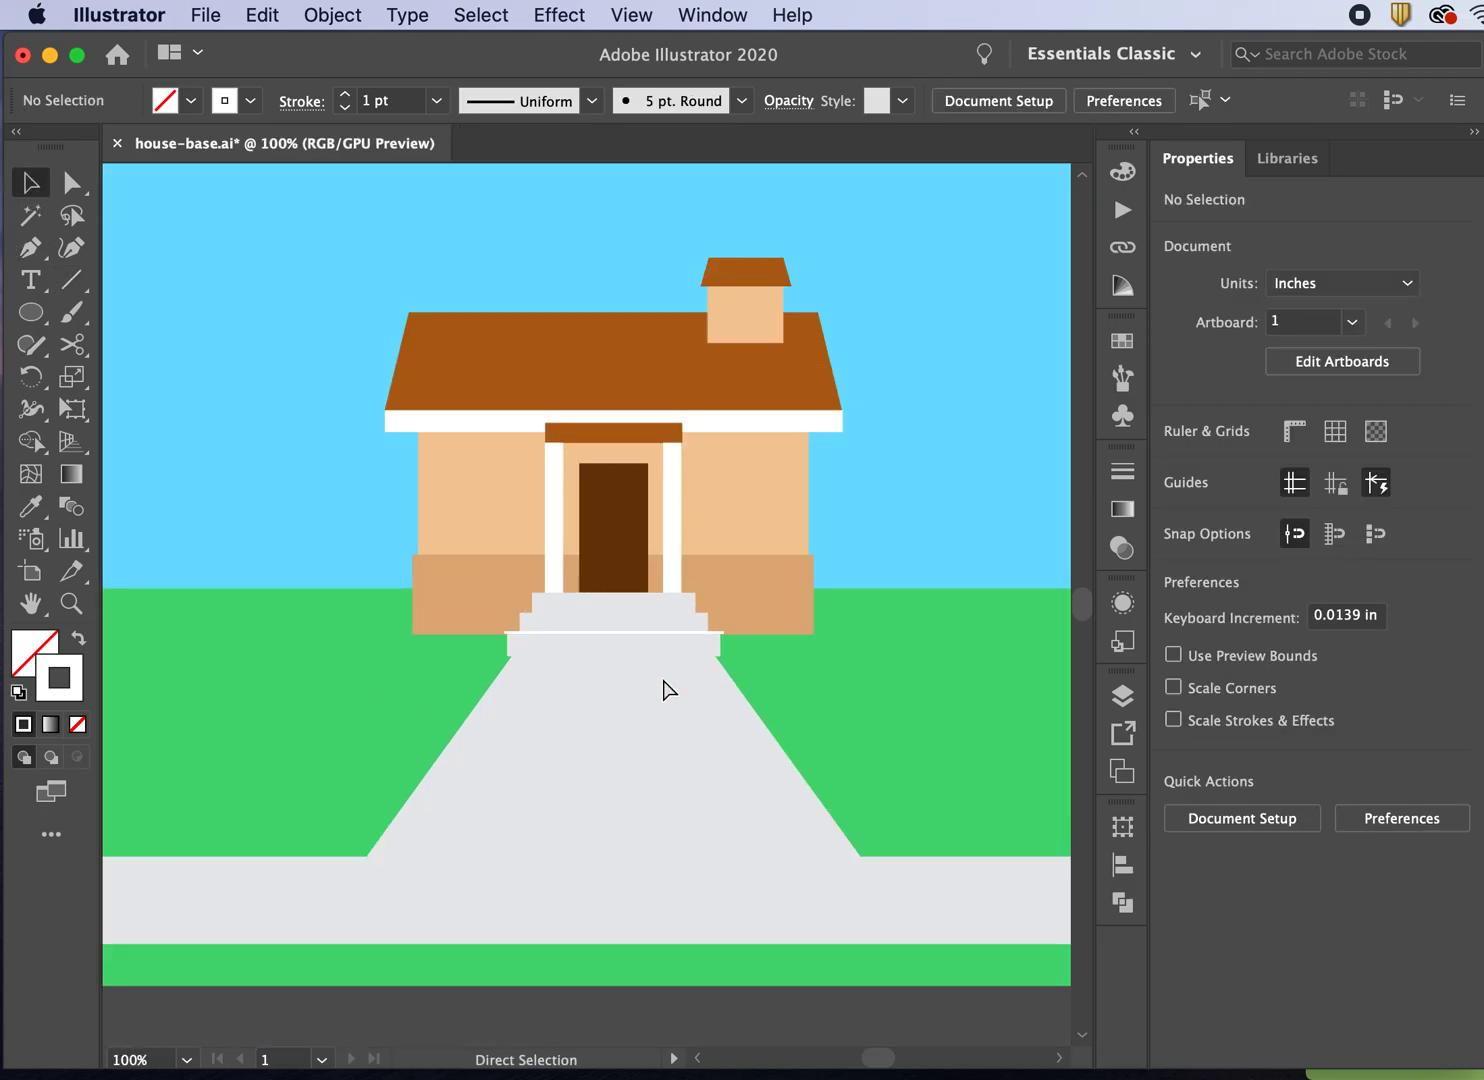
Step: Duplicate the white line straight up and align the copy with the top edge of the uppermost step
left_click(597, 645)
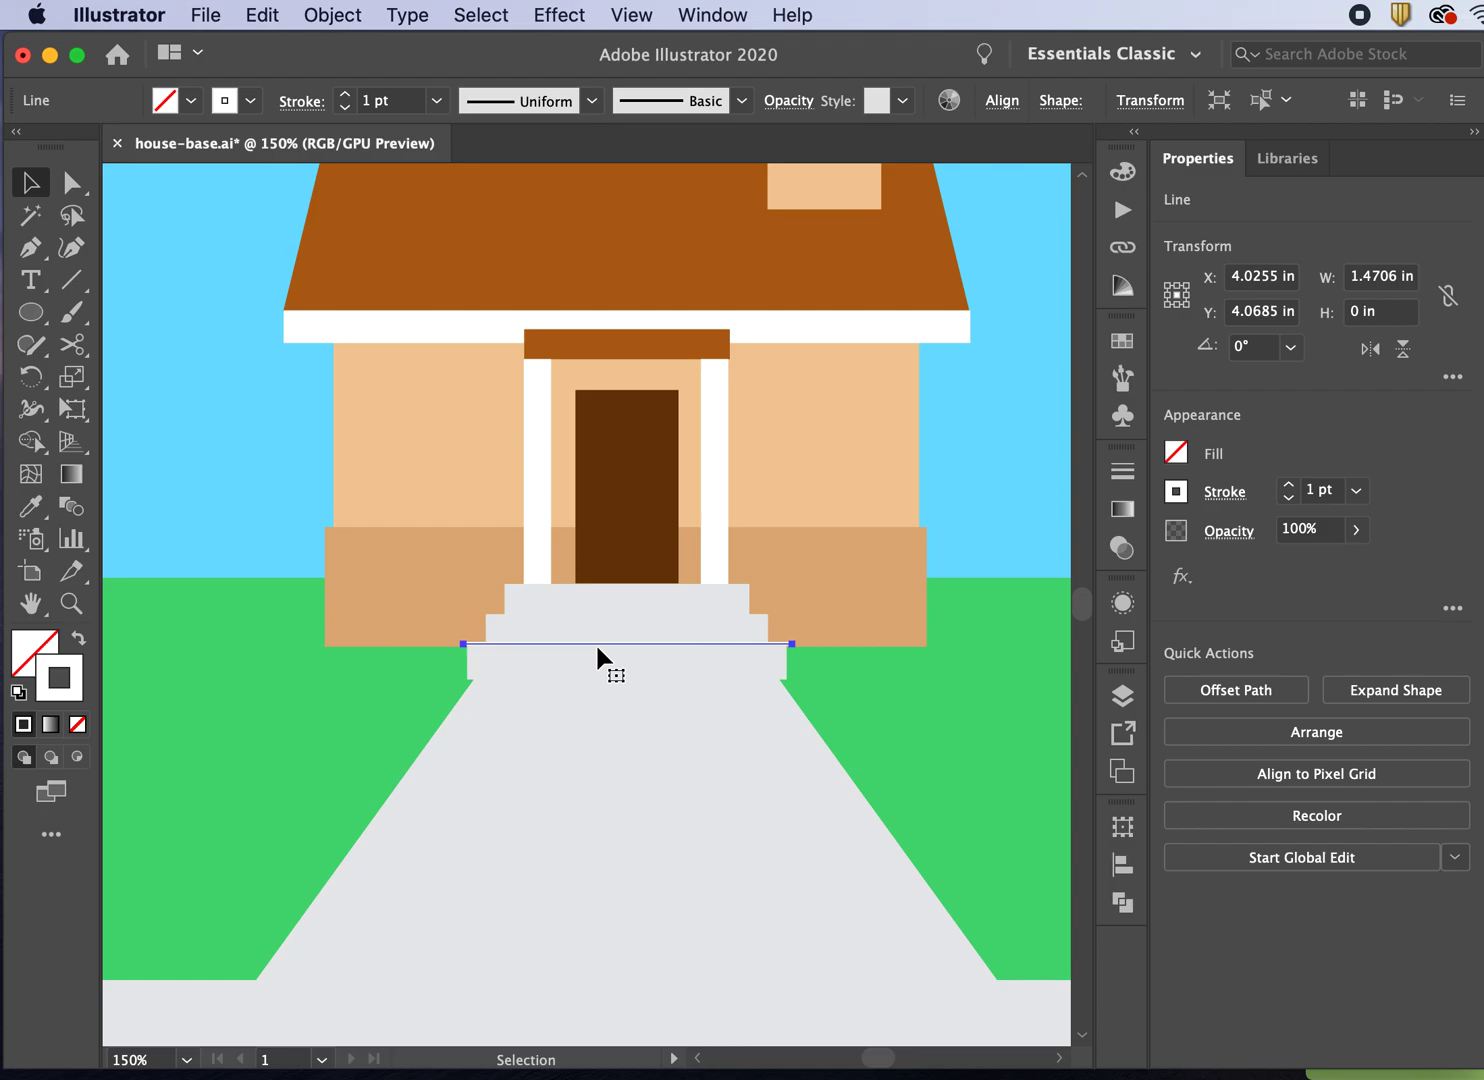
key("alt+shift+Up")
key("shift+Up")
key("Down")
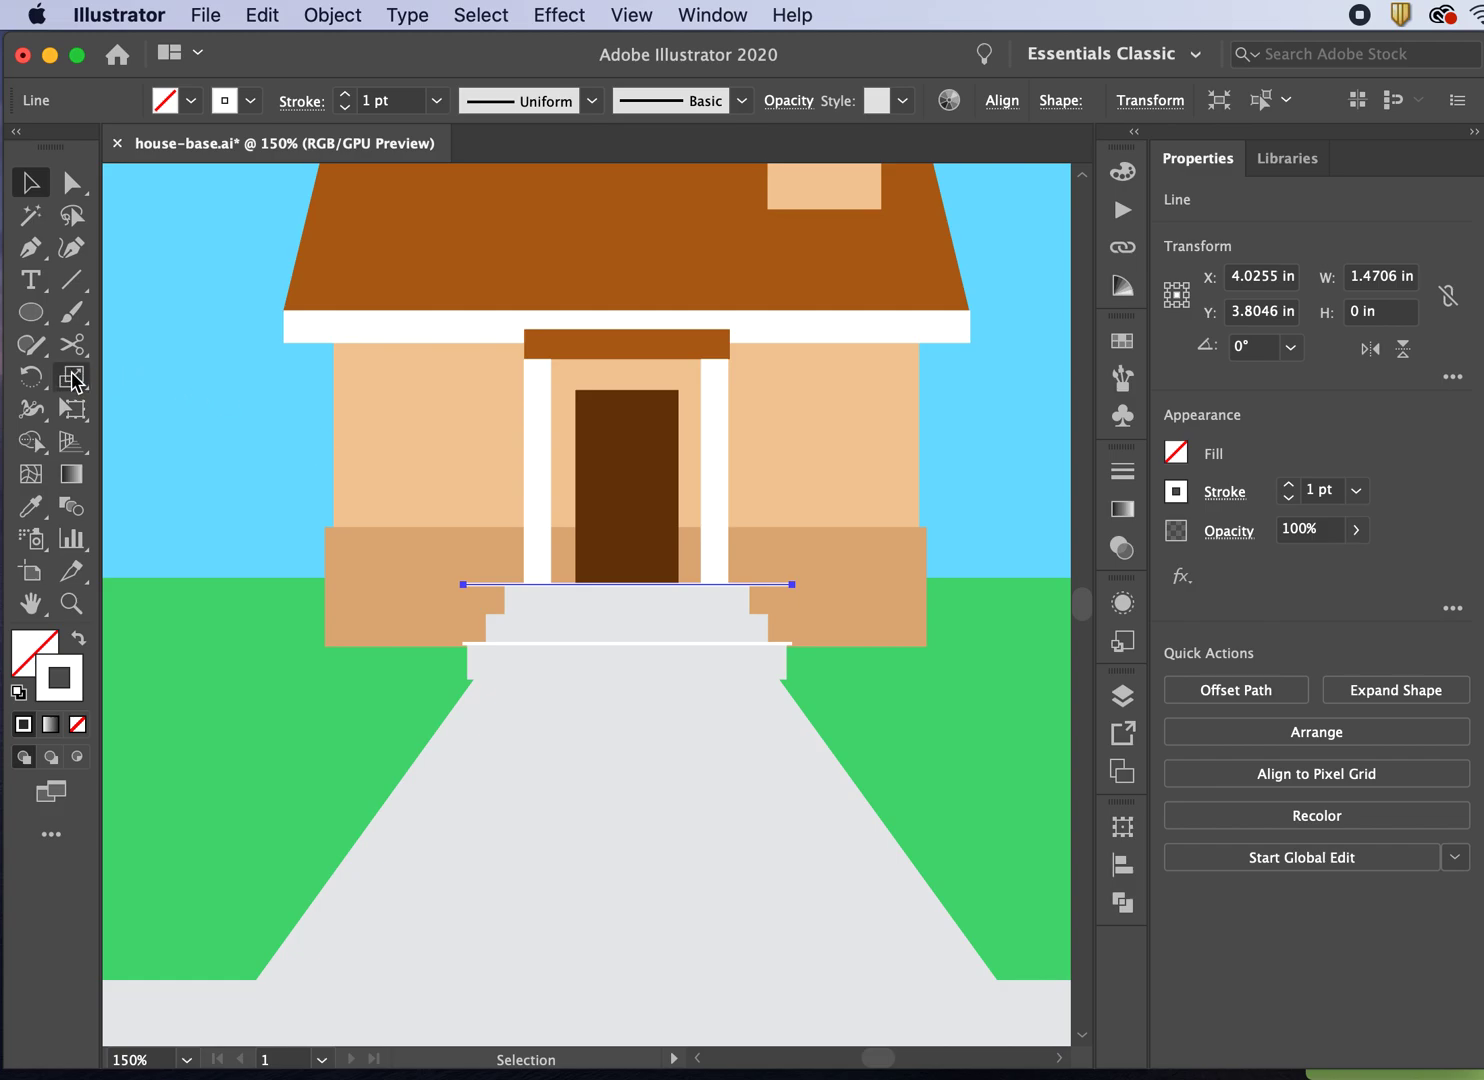
Step: Scale the copied line about its centre to about 1.17 in wide so it slightly overhangs the uppermost step
left_click(72, 182)
left_click(463, 585)
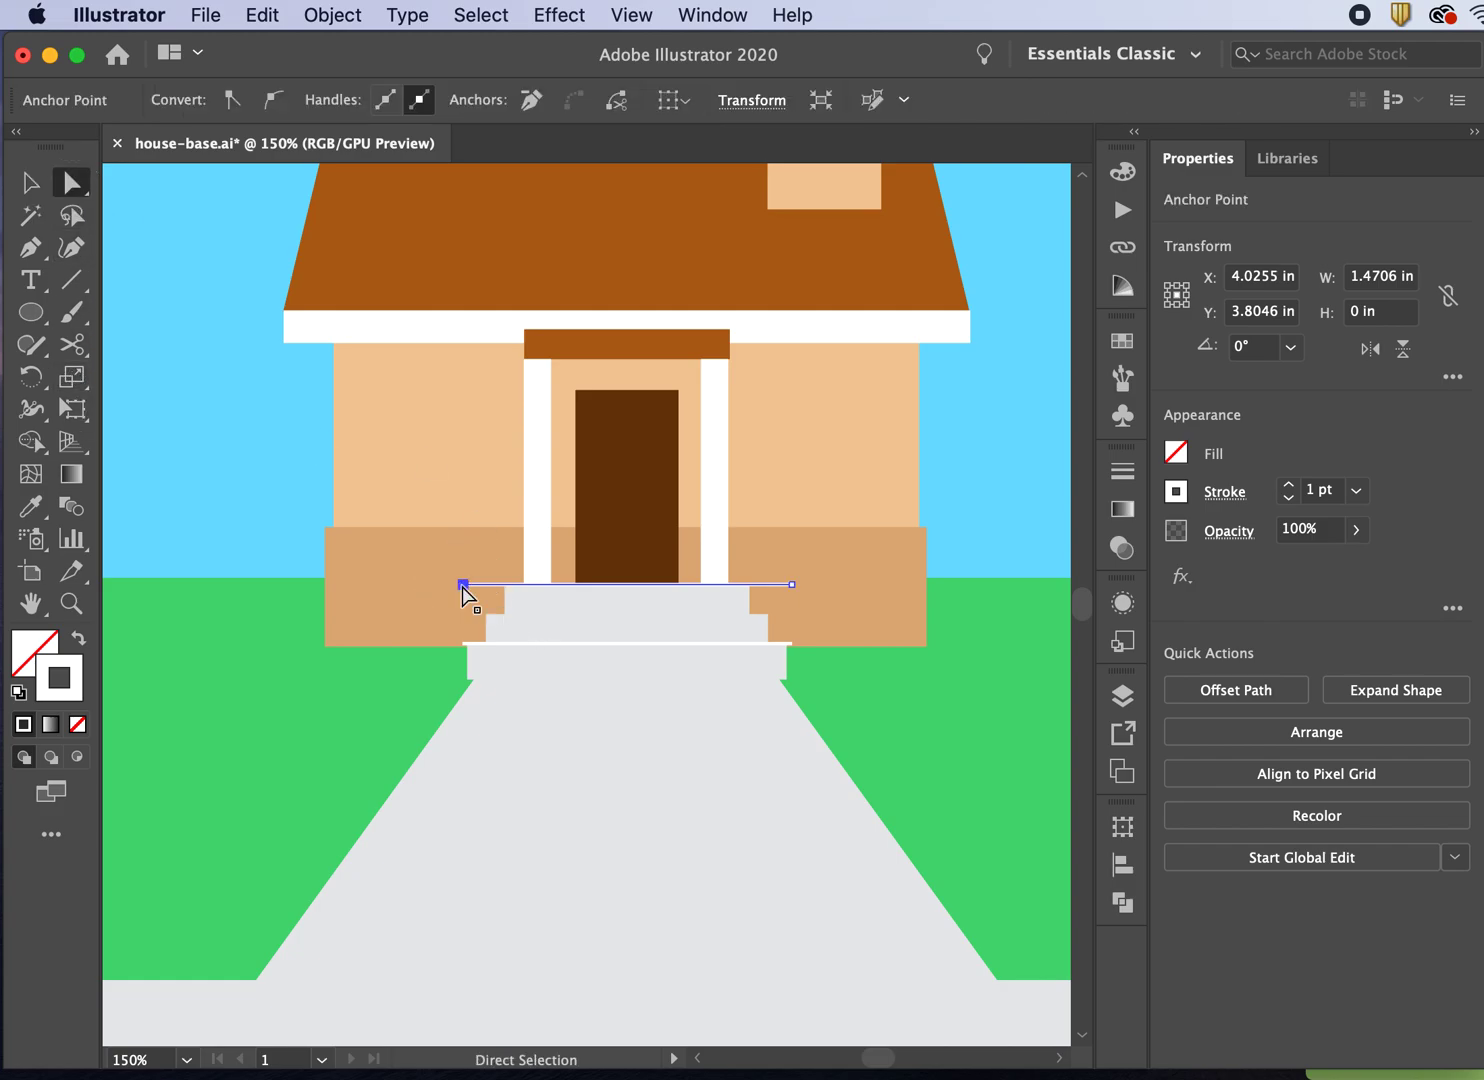
left_click(792, 584, "shift")
left_click(72, 376)
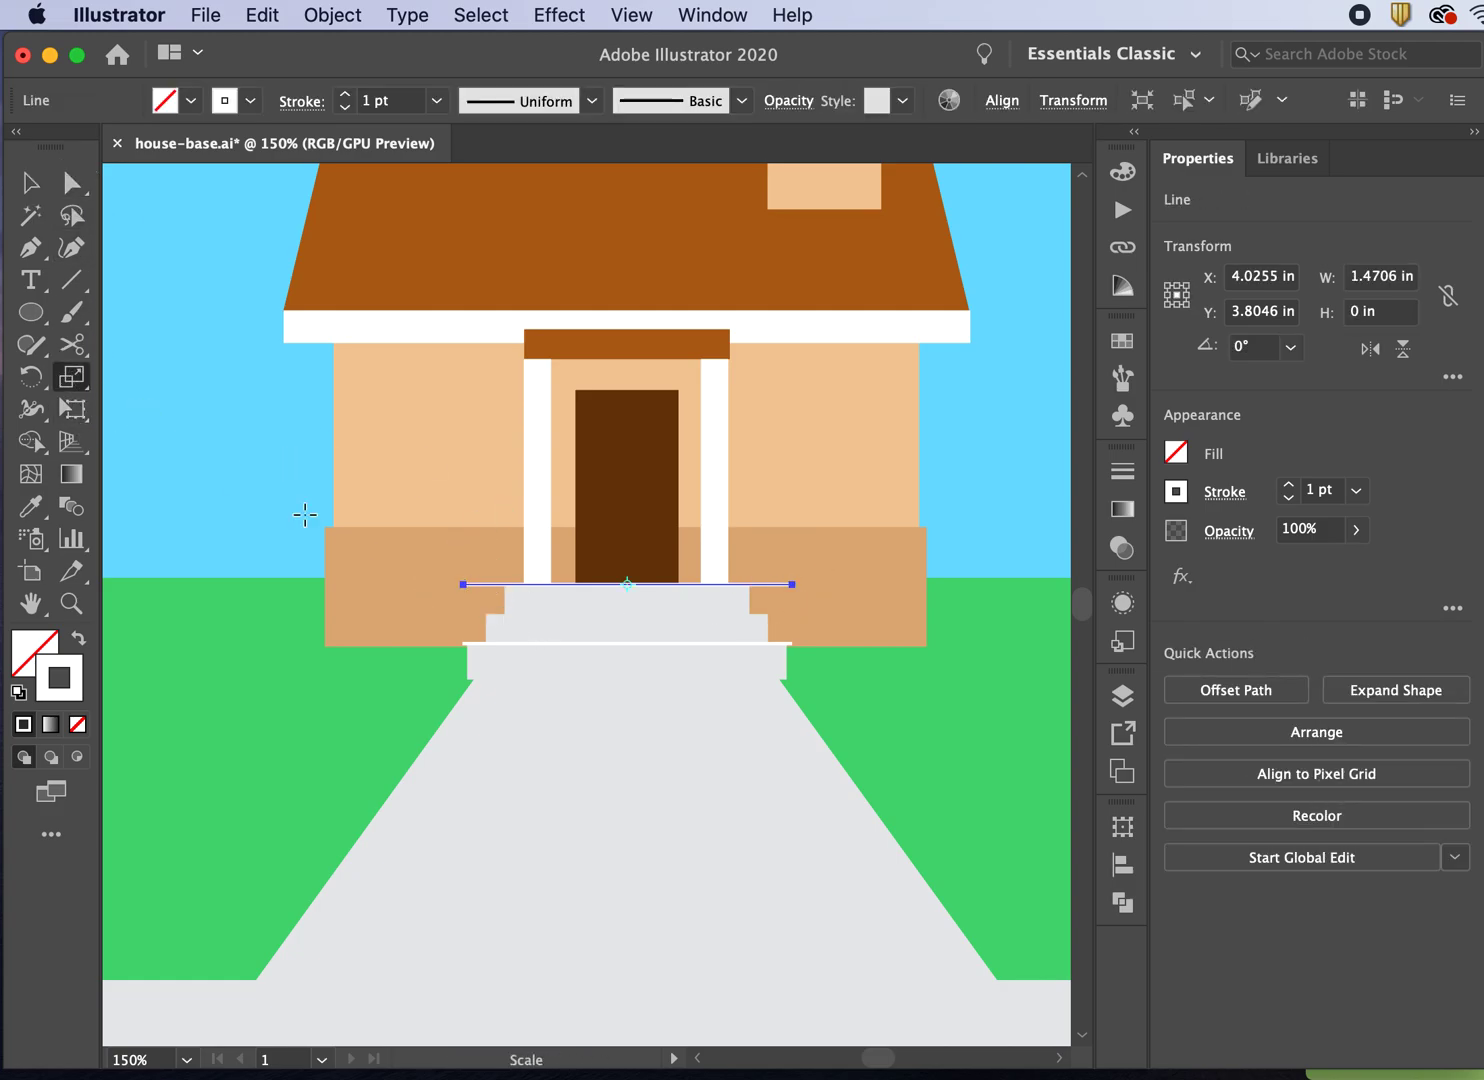
left_click_drag(464, 584, 497, 590)
Step: Select both white step lines and set the blend options to Specified Steps, 1, with Align to Page orientation
left_click(33, 182)
left_click(477, 643, "shift")
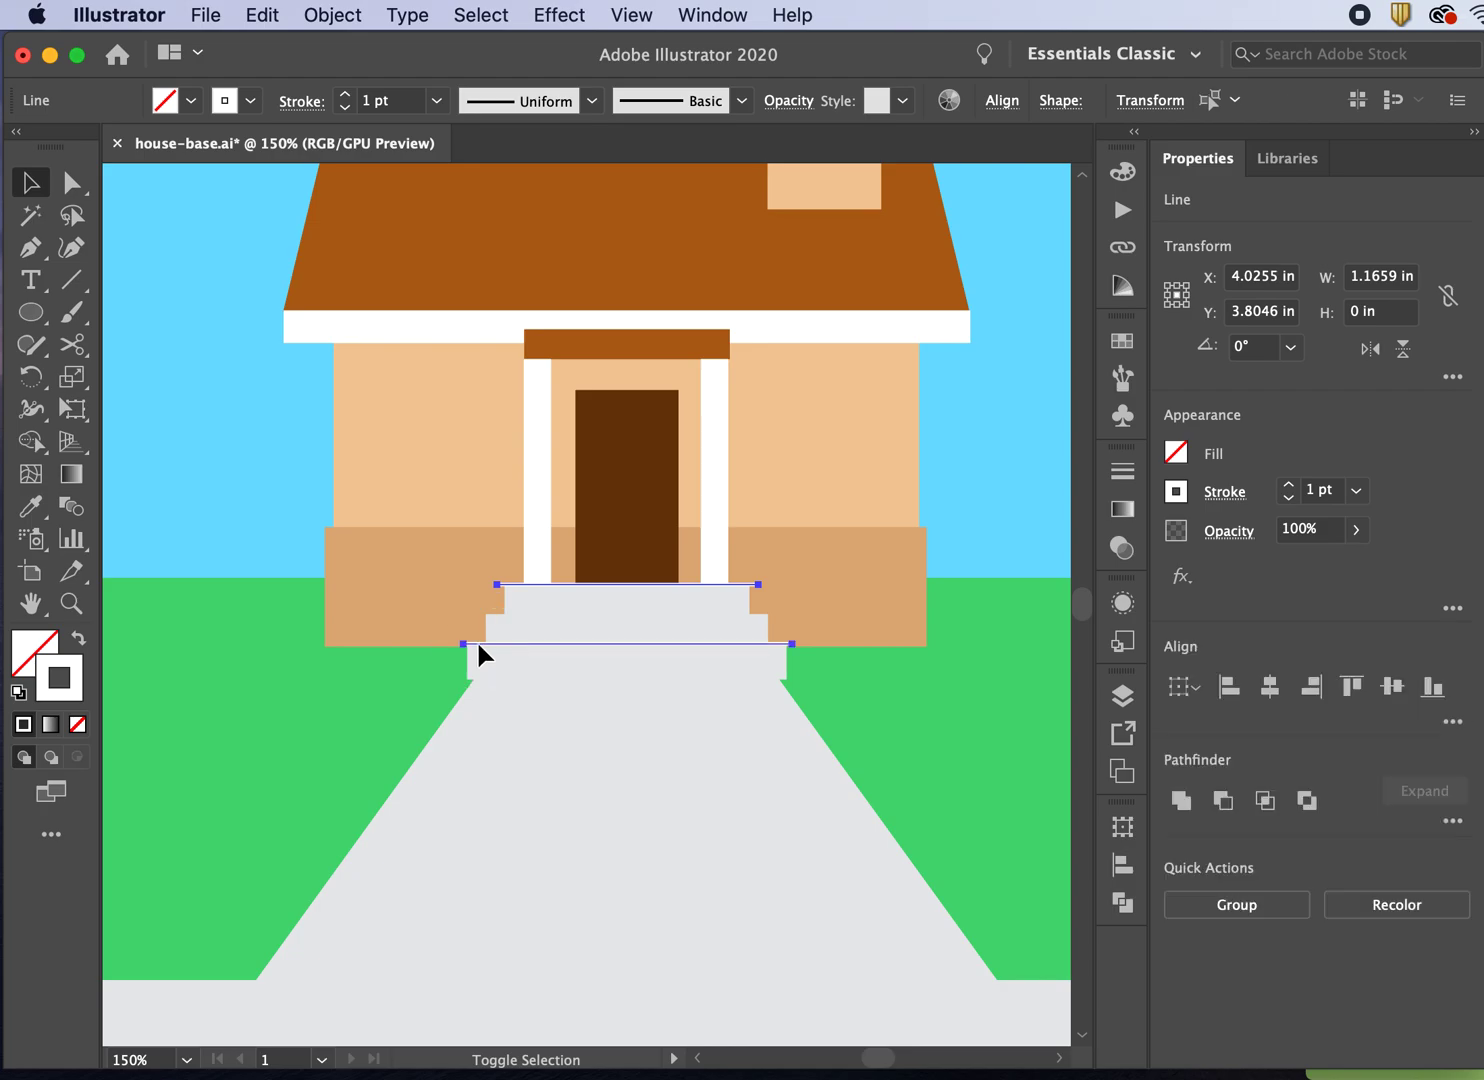
left_click(332, 14)
mouse_move(425, 700)
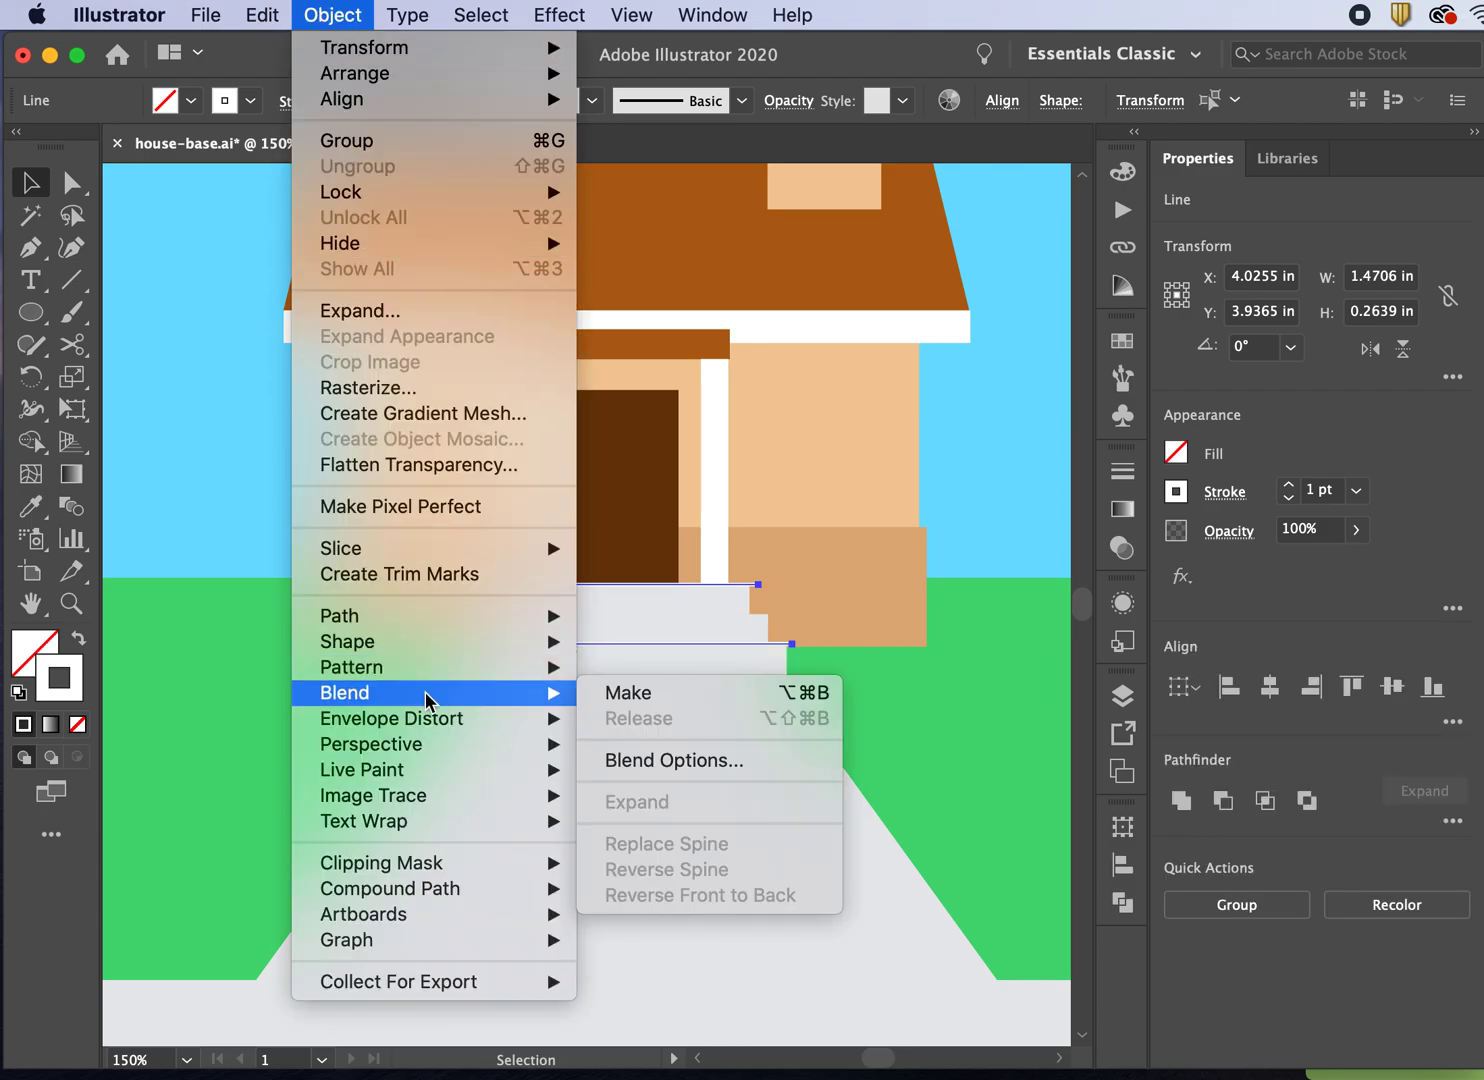
left_click(629, 764)
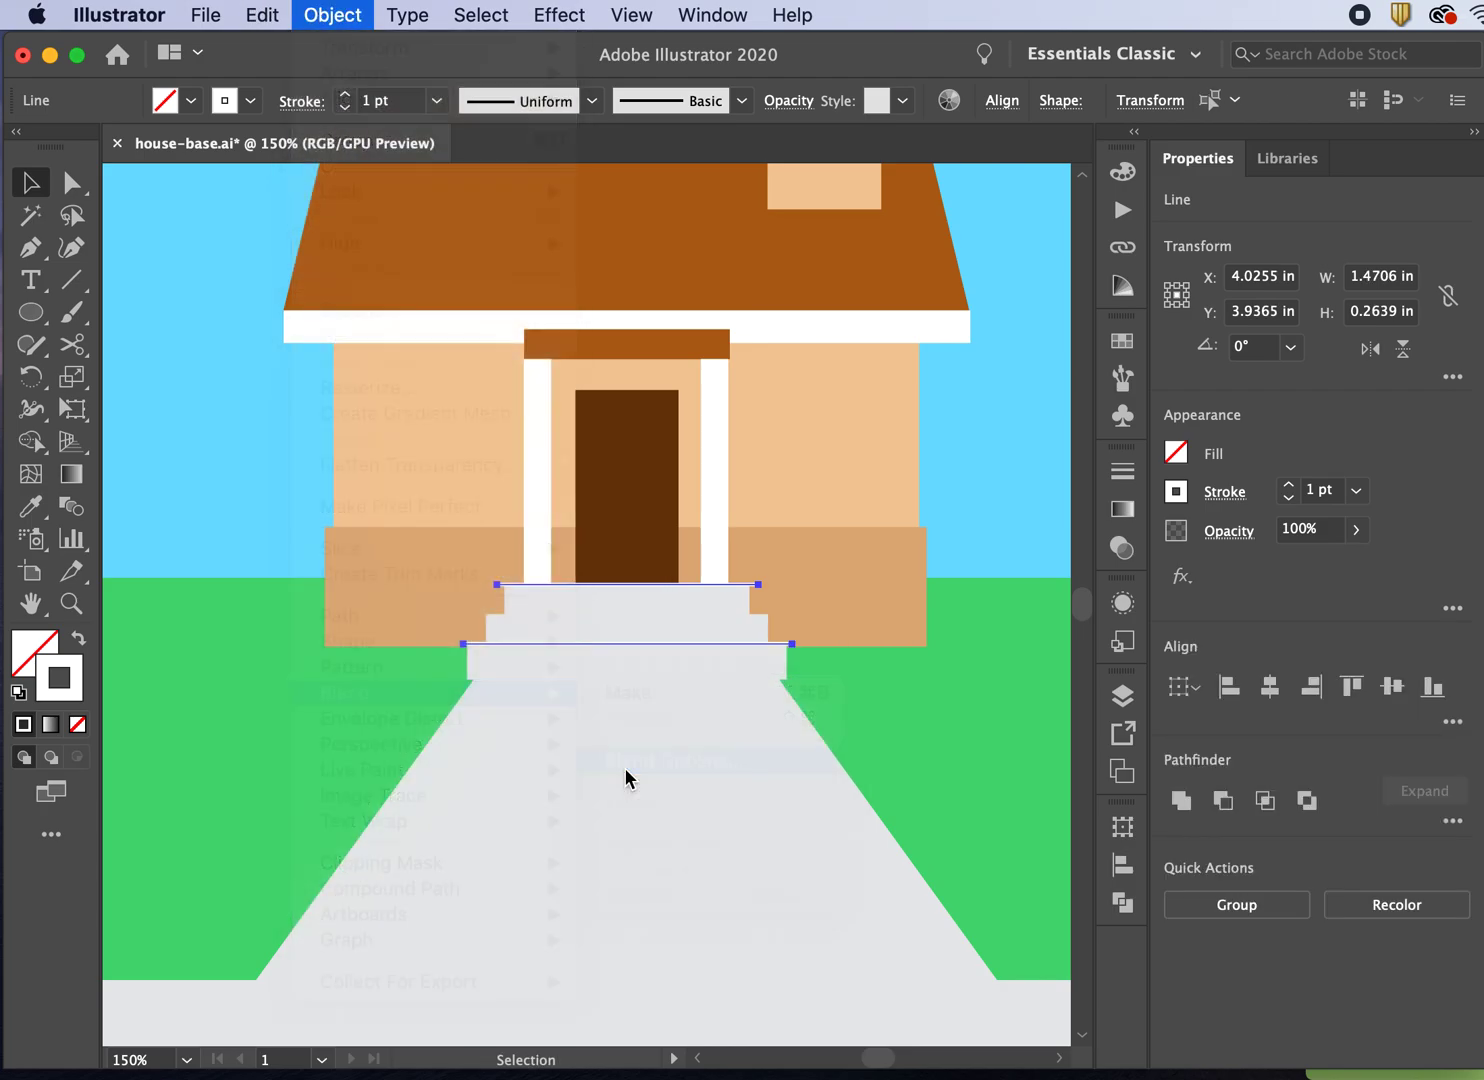
type("1")
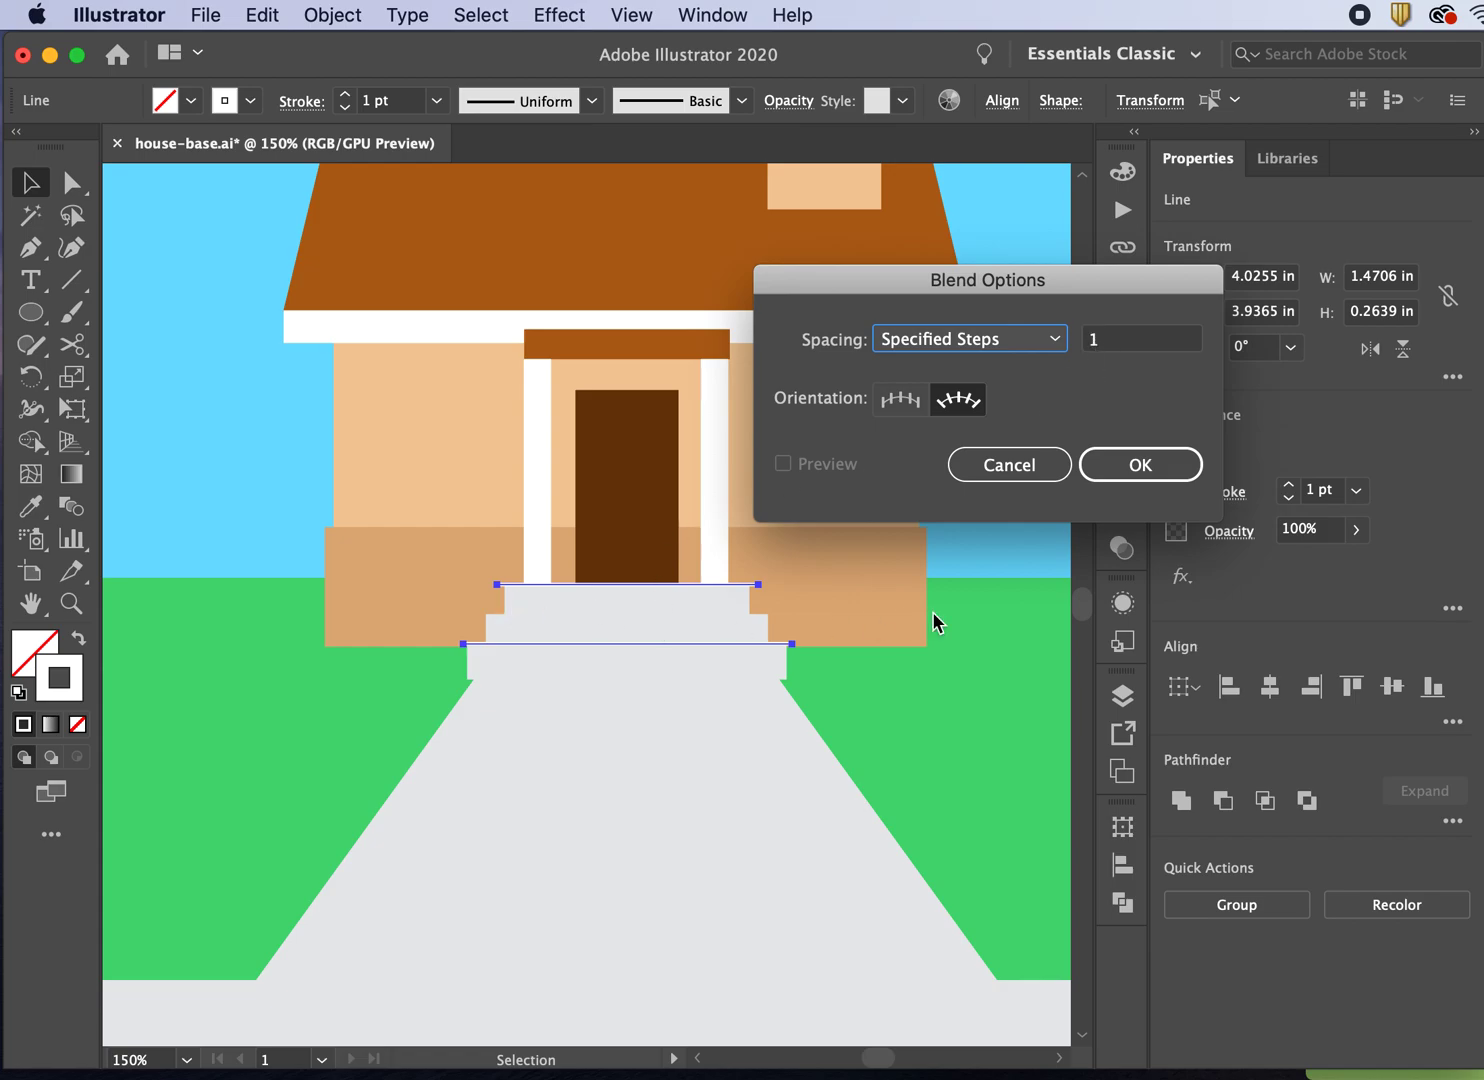
left_click(902, 400)
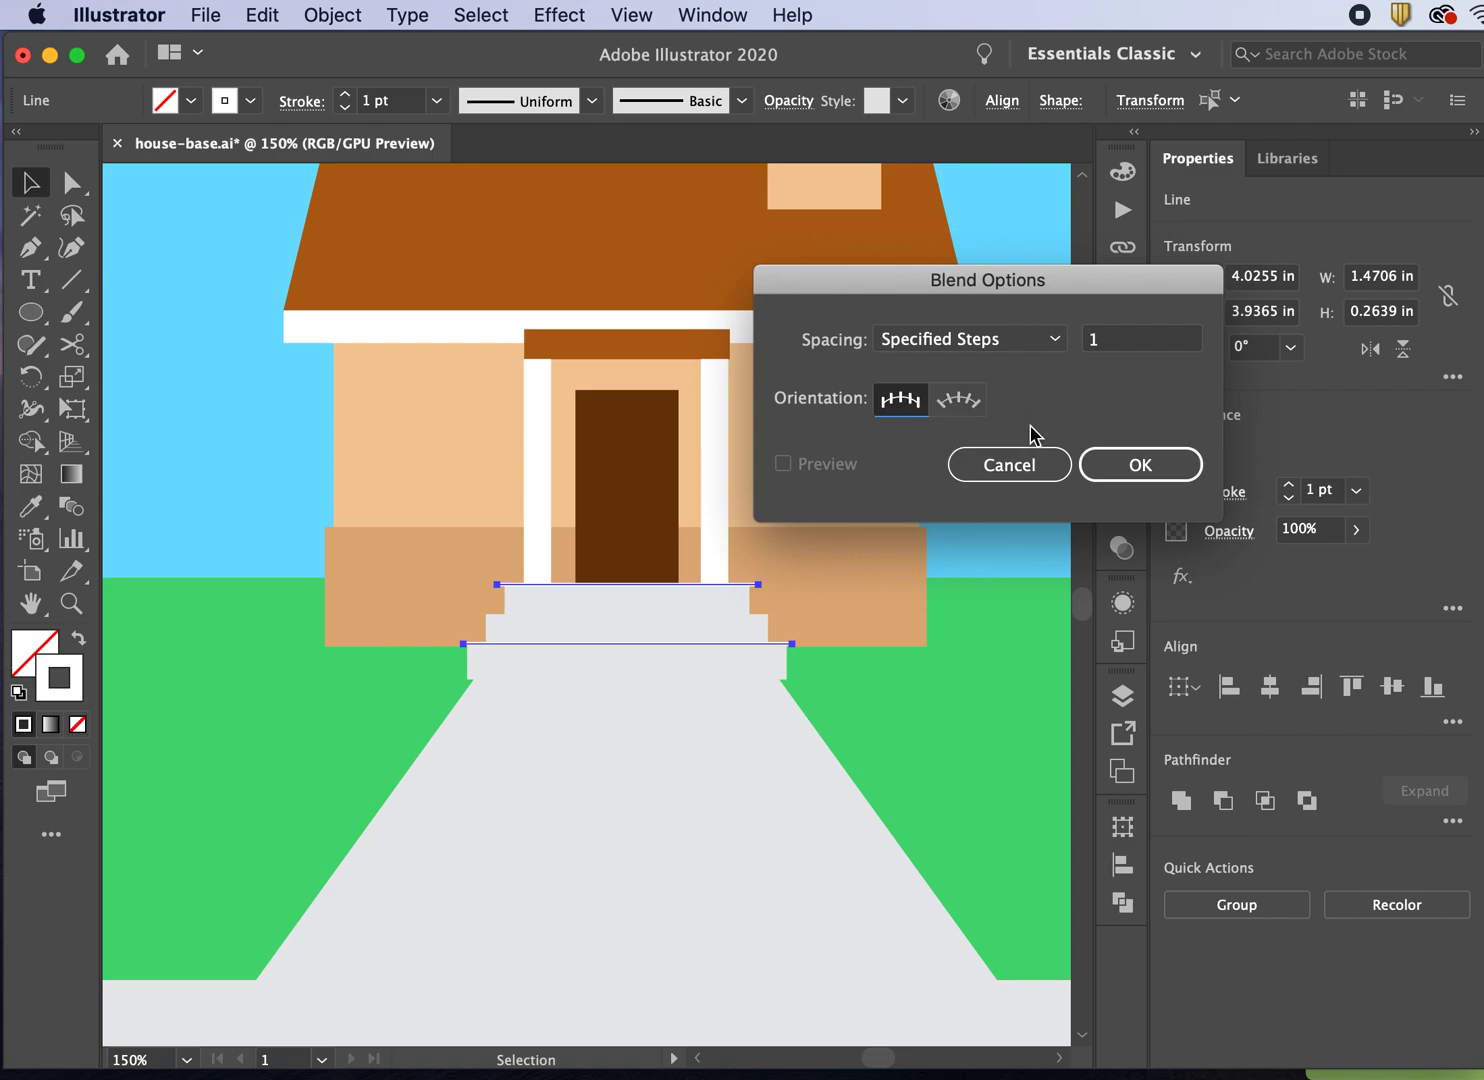
left_click(1108, 462)
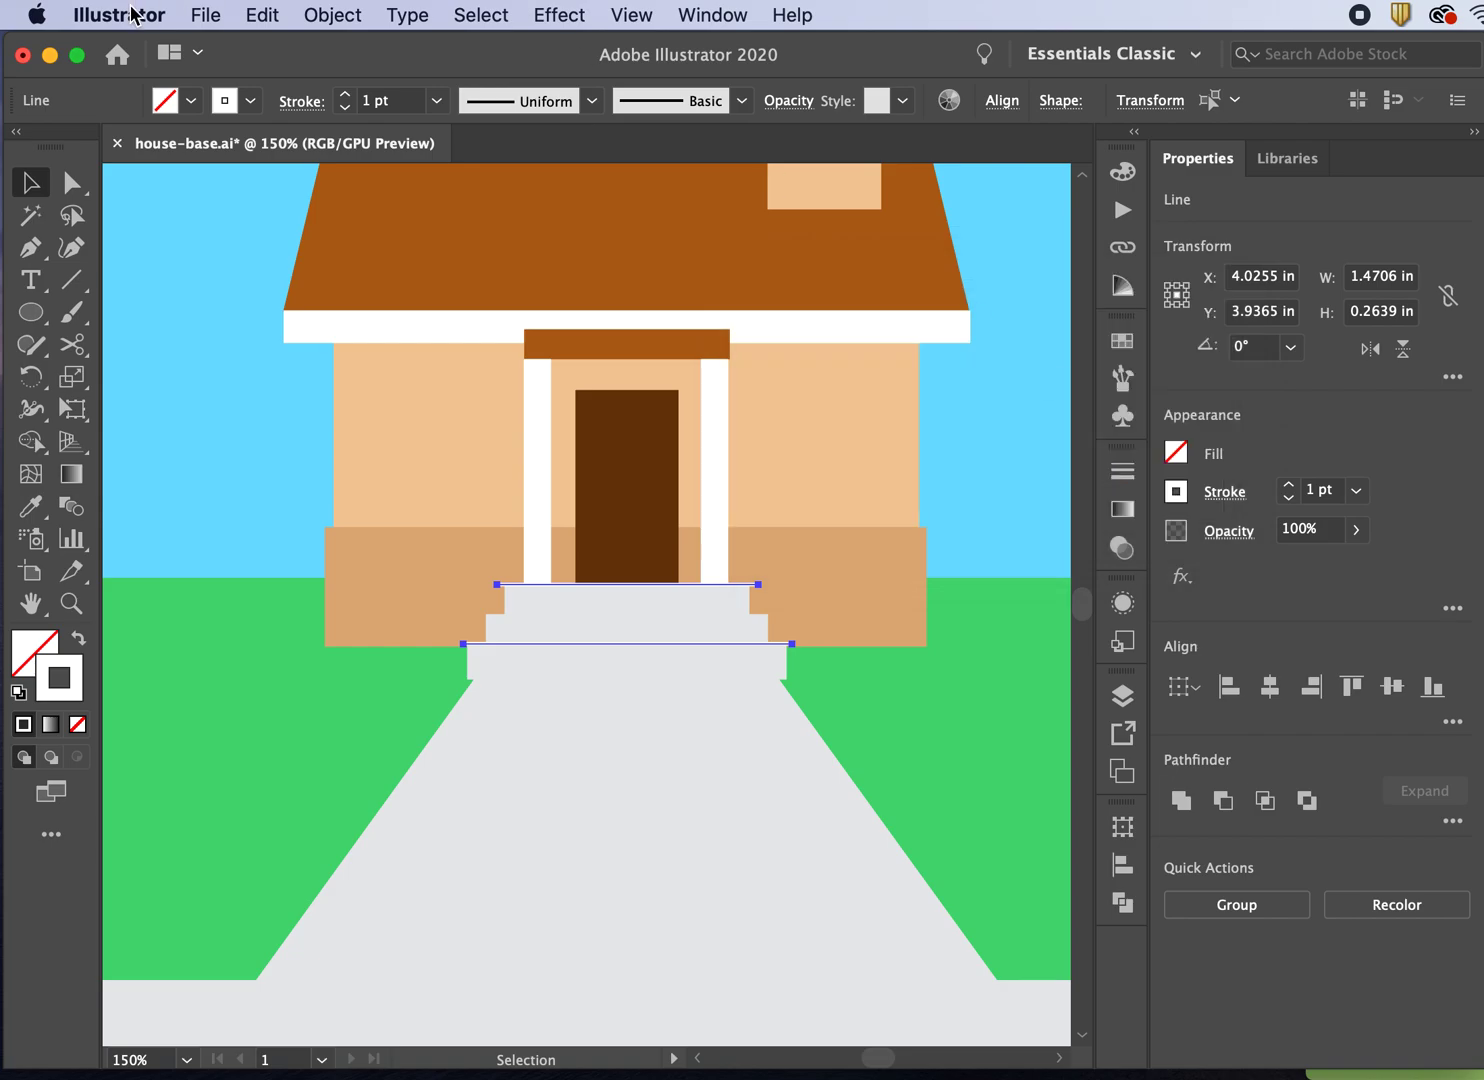
Step: Make a blend between the two lines to add a white edge on the middle step, and deselect everything
left_click(332, 15)
mouse_move(428, 716)
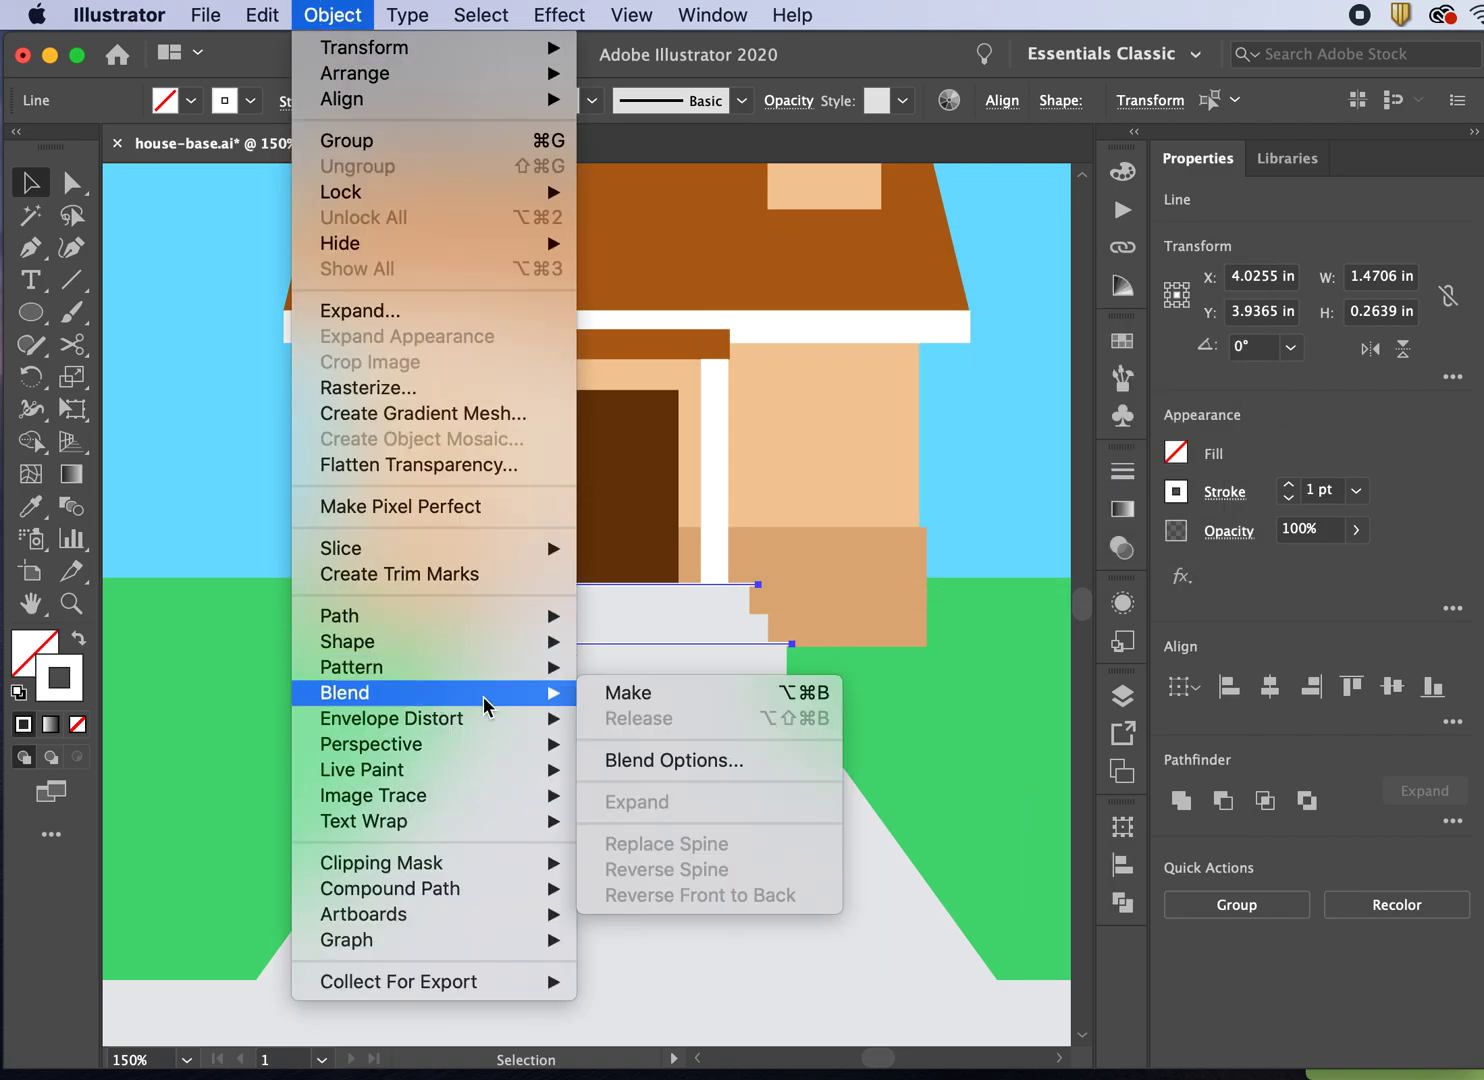
left_click(628, 692)
key("super+shift+a")
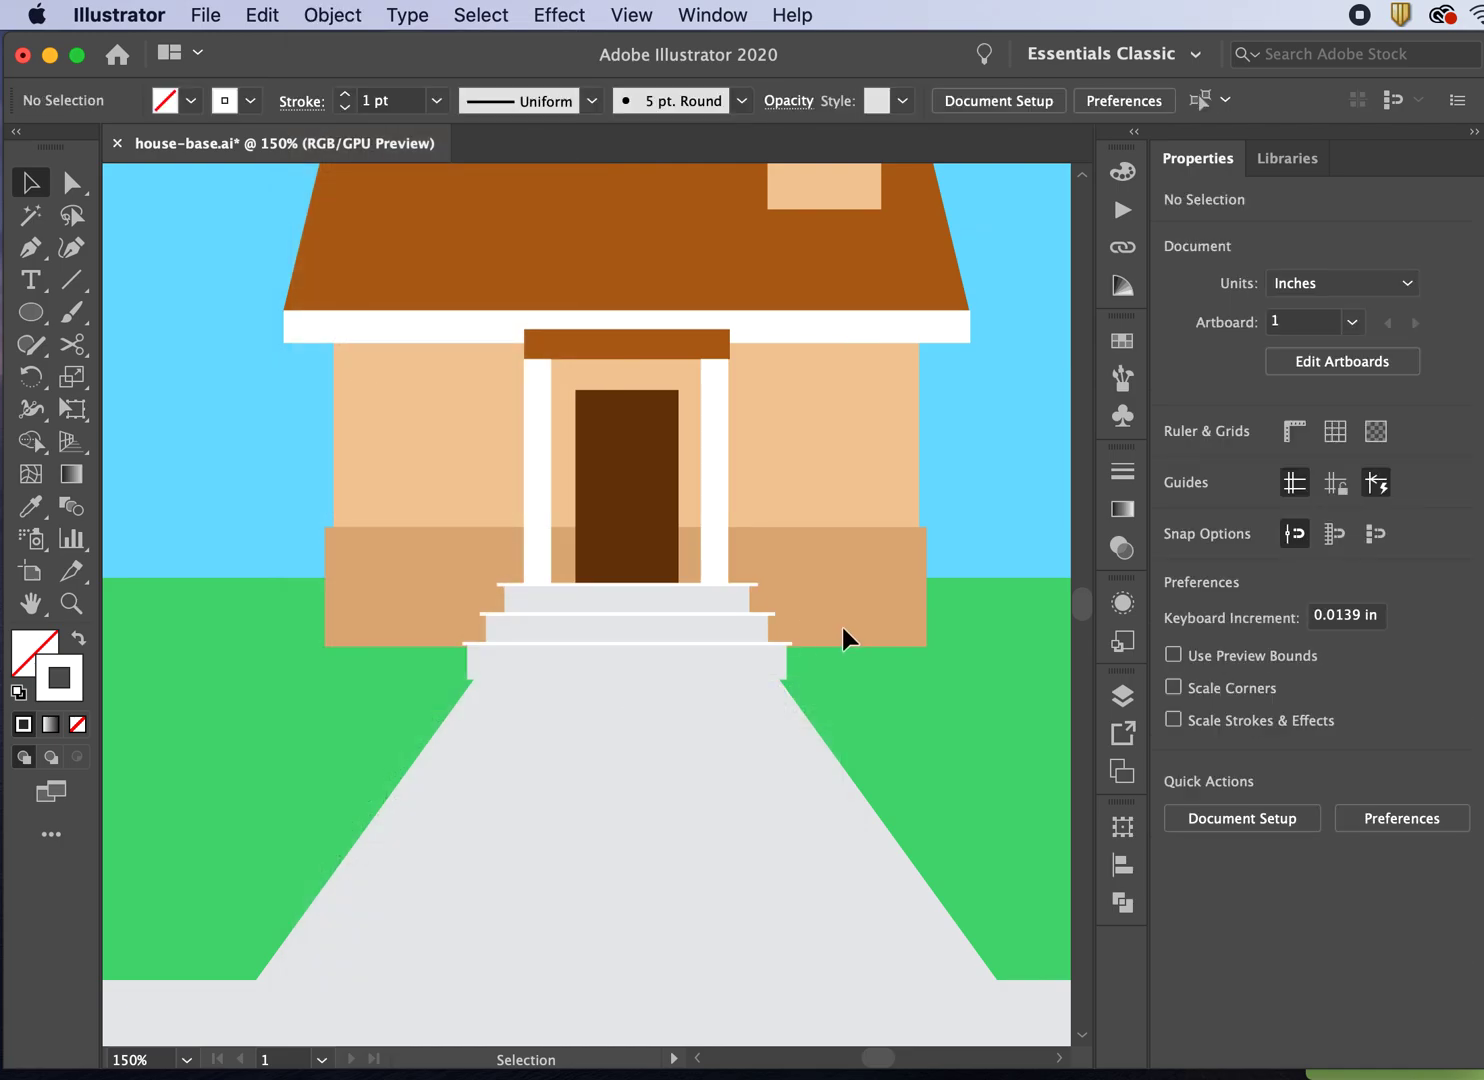
Step: Examine the edged steps in the whole illustration and up close
key("super+0")
key("super+minus")
key("super+minus")
key("super+minus")
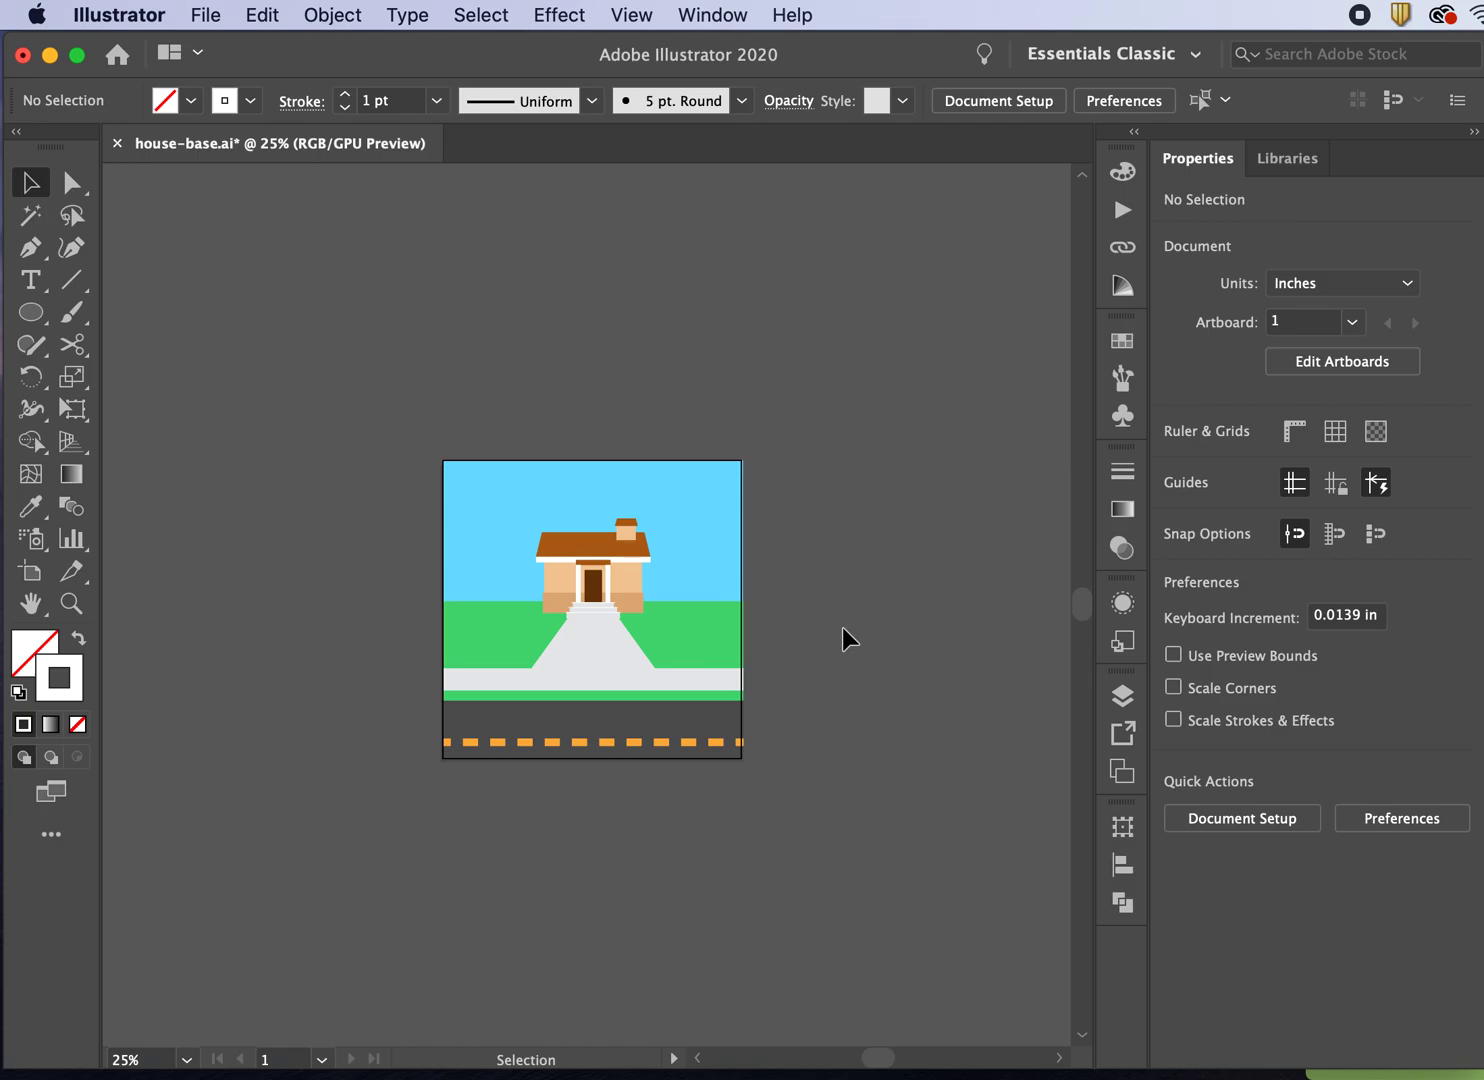
key("super+plus")
key("super+plus")
key("super+plus")
key("super+plus")
key("super+plus")
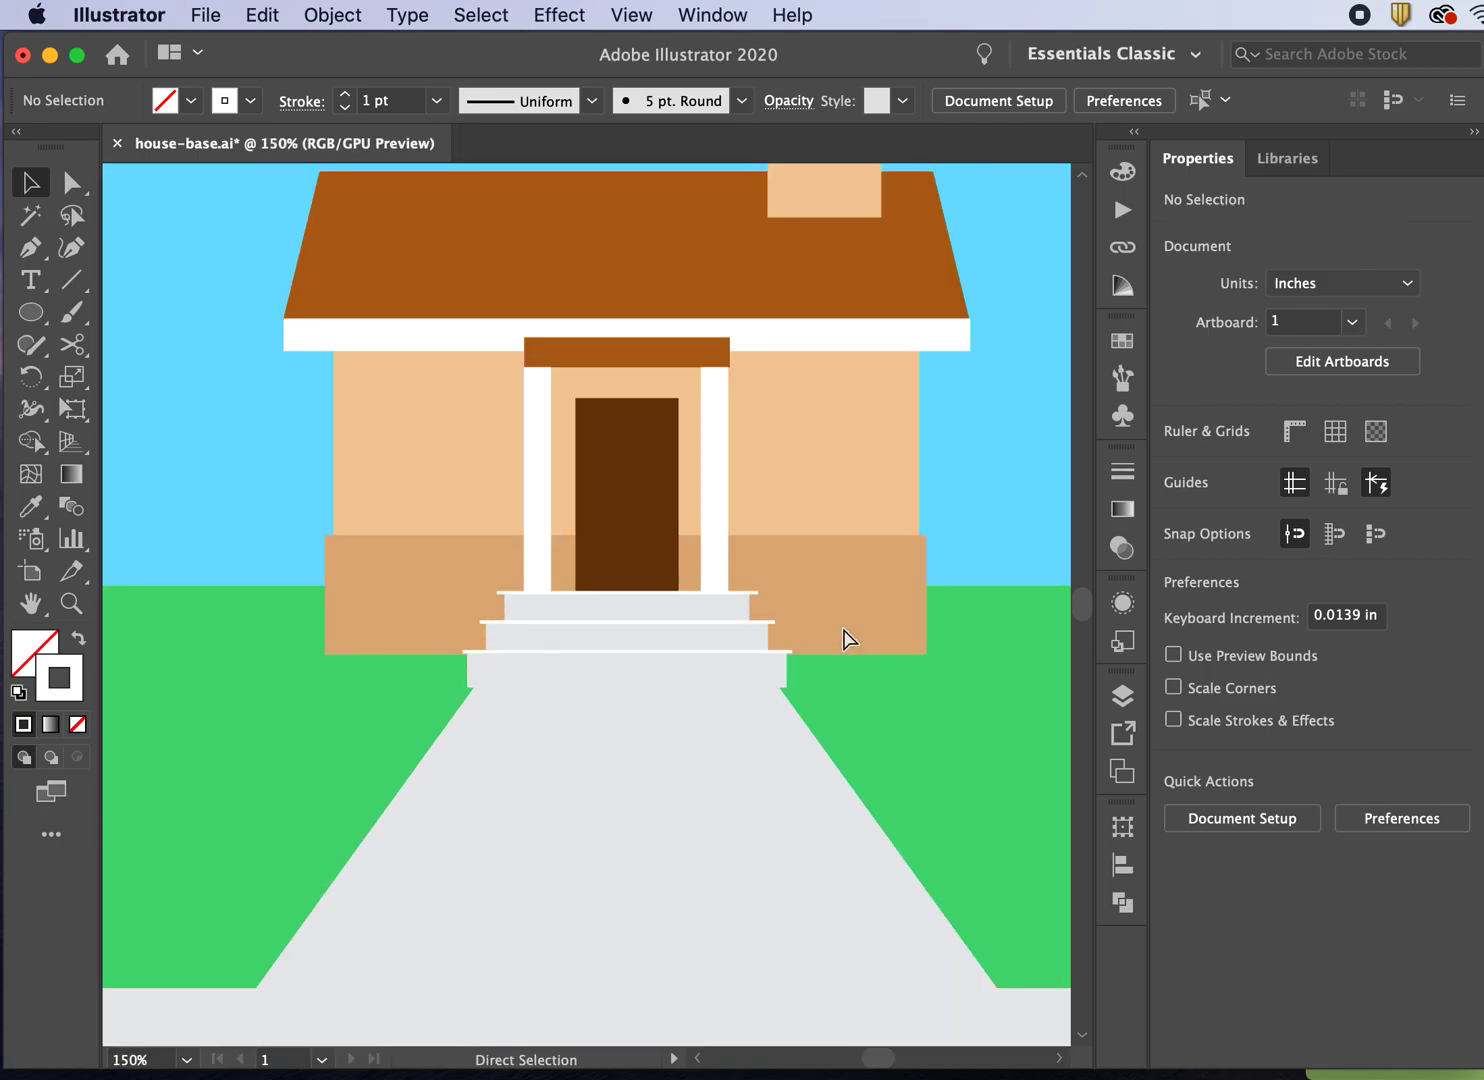
scroll(841, 623, "up", 2)
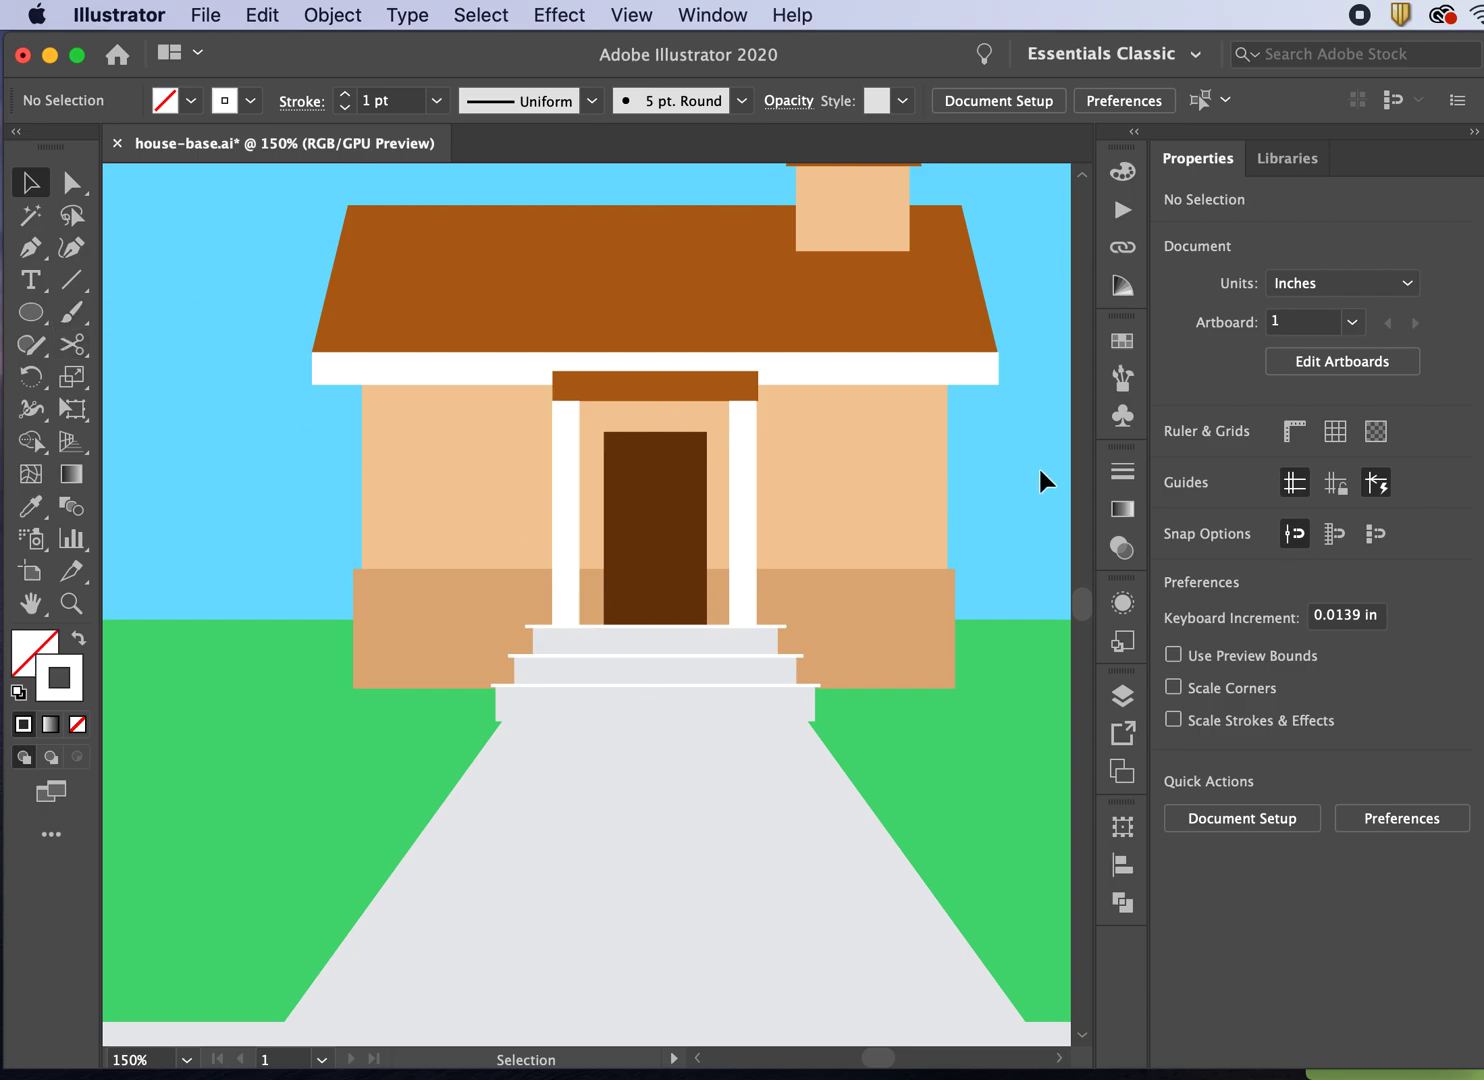
Step: Draw a rectangle about 0.36 by 0.78 in inside the door, leaving an even border around it
left_click_drag(31, 312, 133, 318)
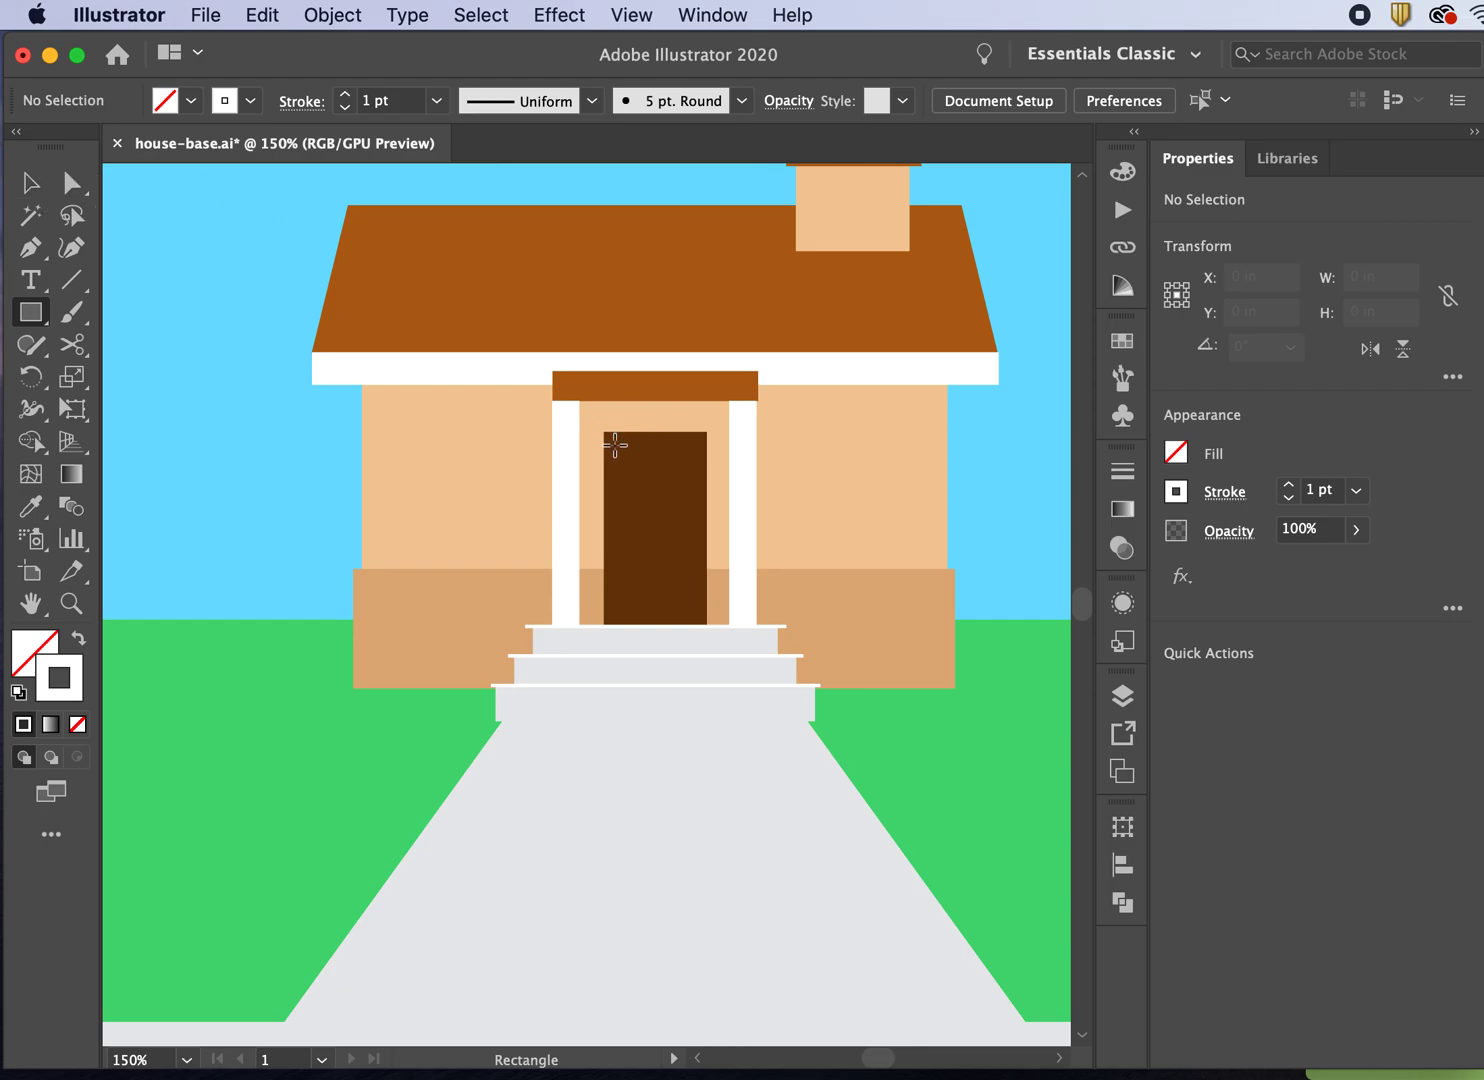
left_click_drag(614, 438, 697, 615)
key("Down")
key("Up")
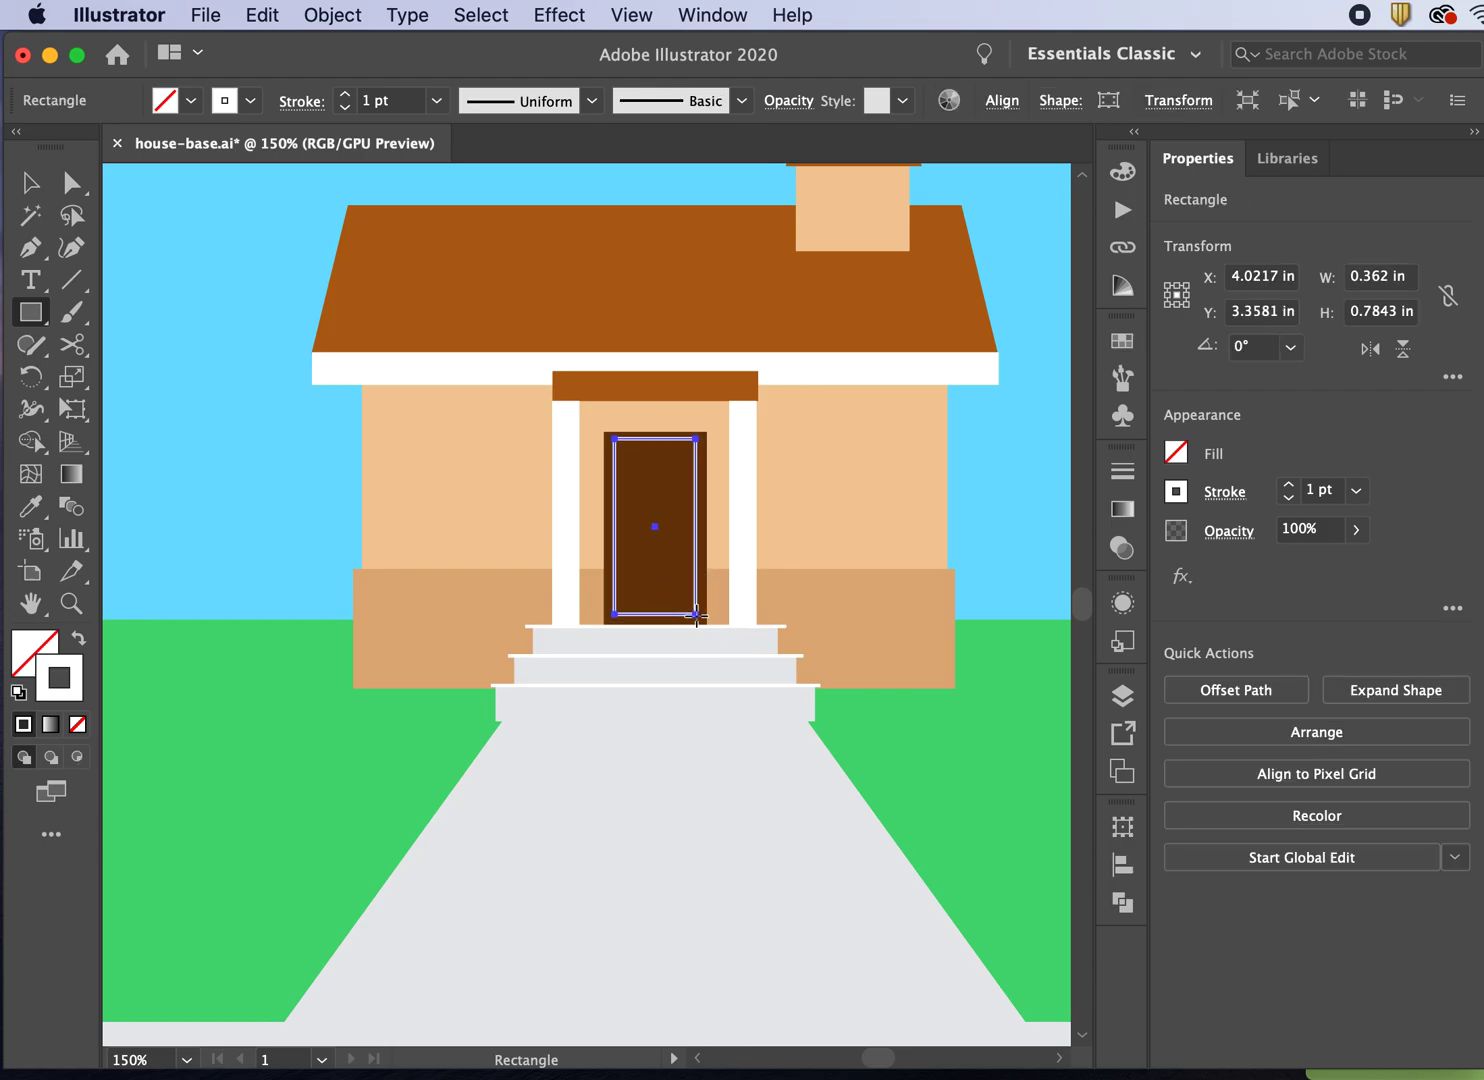
Step: Remove the door rectangle's stroke and fill it with brown #91501a, starting from the door's sampled colour
left_click(79, 640)
left_click(30, 506)
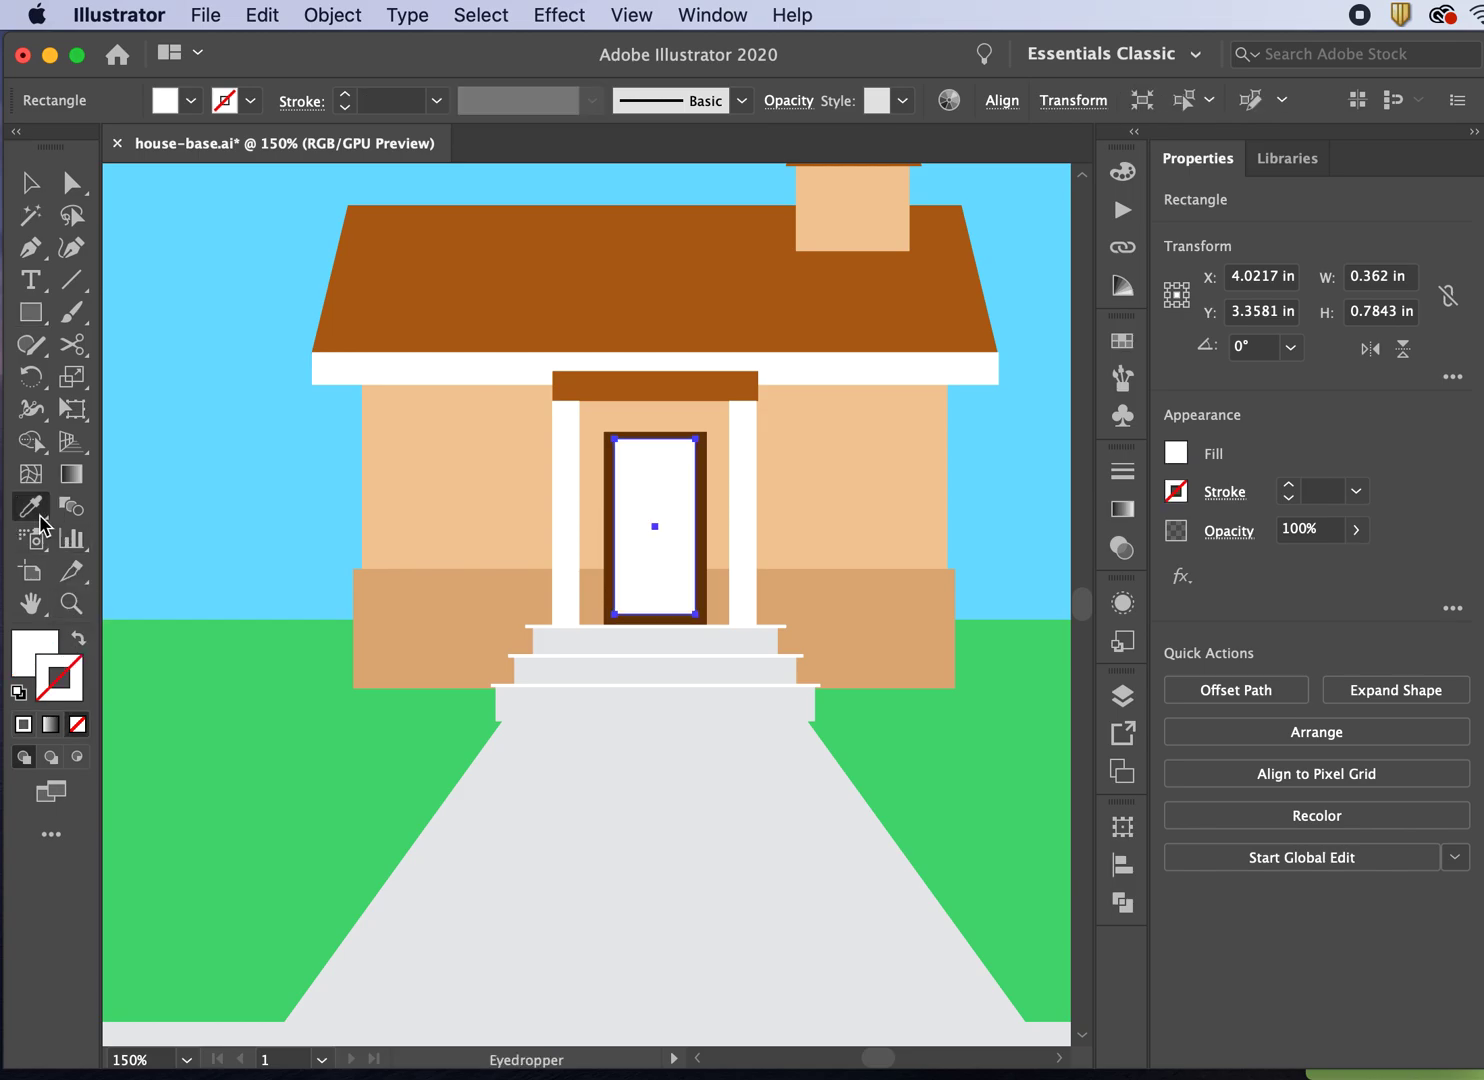
left_click(612, 512)
double_click(34, 652)
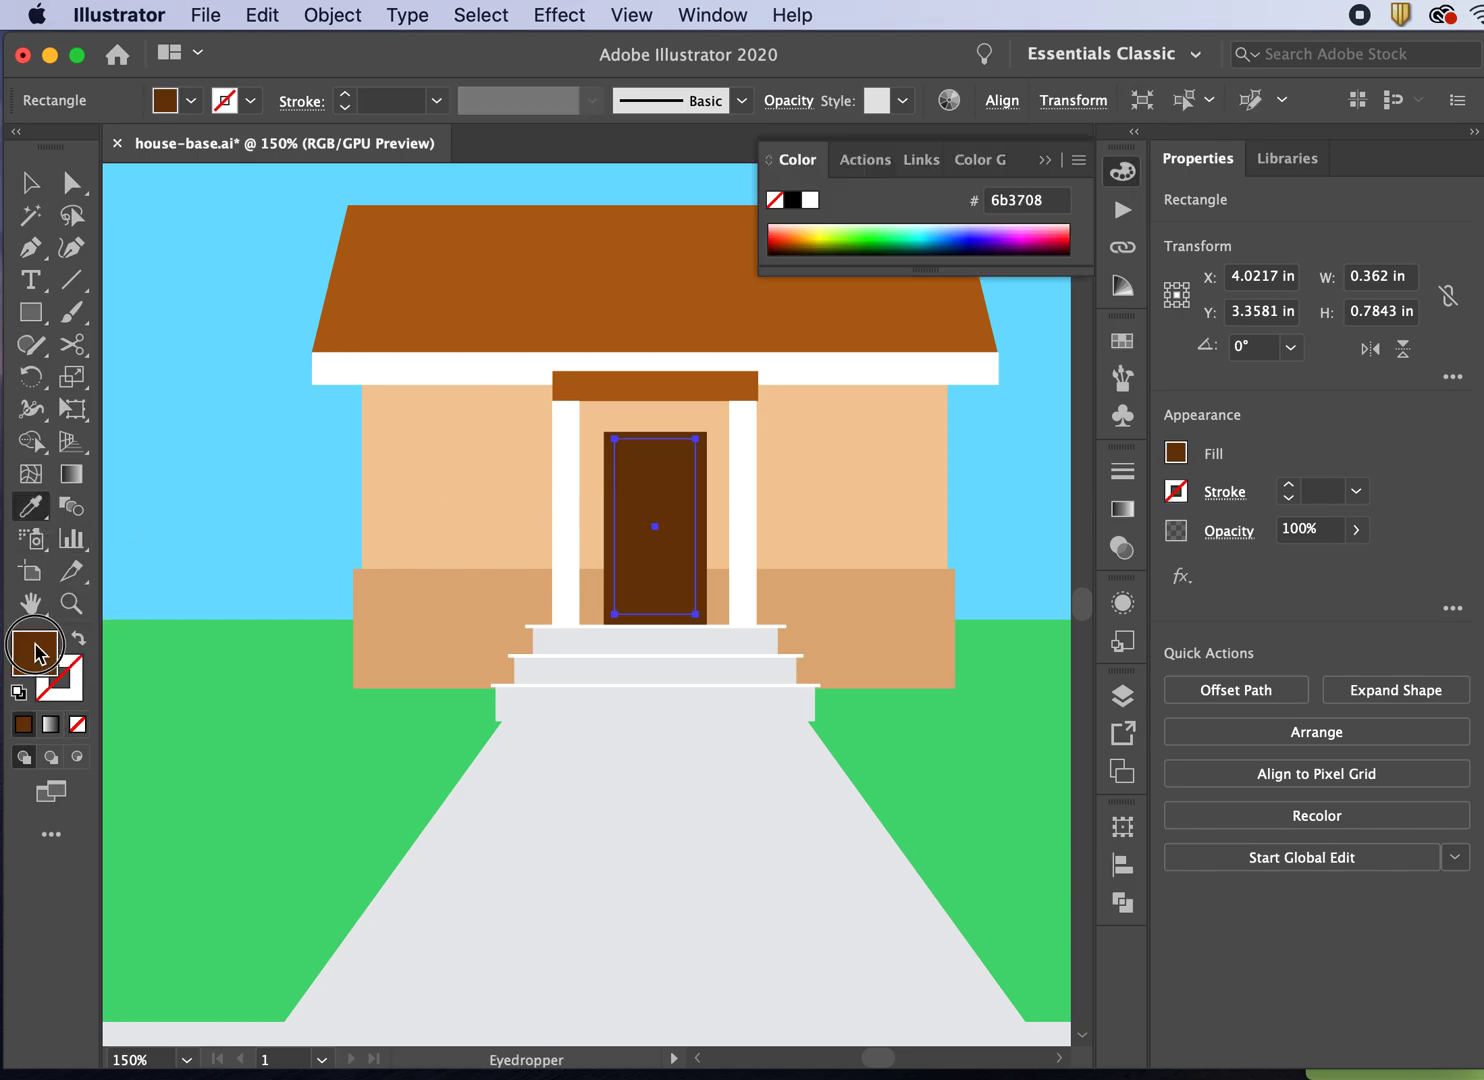
left_click(853, 461)
left_click(1183, 325)
key("v")
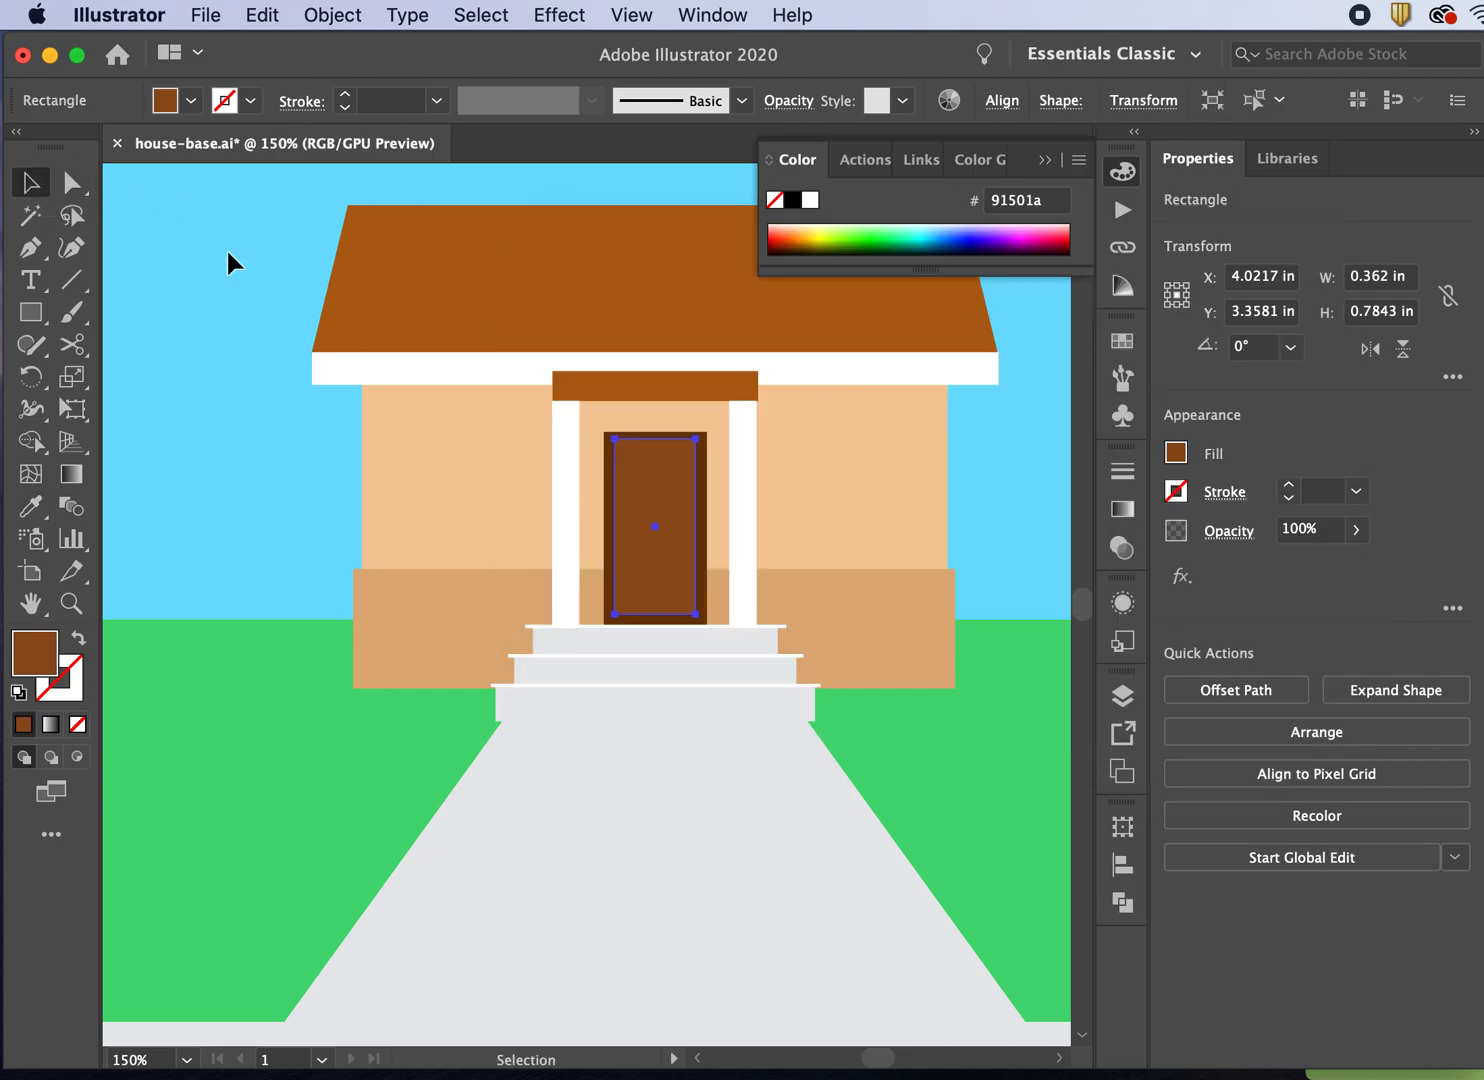
Step: Nudge the brown panel rectangle slightly down and to the right to centre it within the door
key("super+equal")
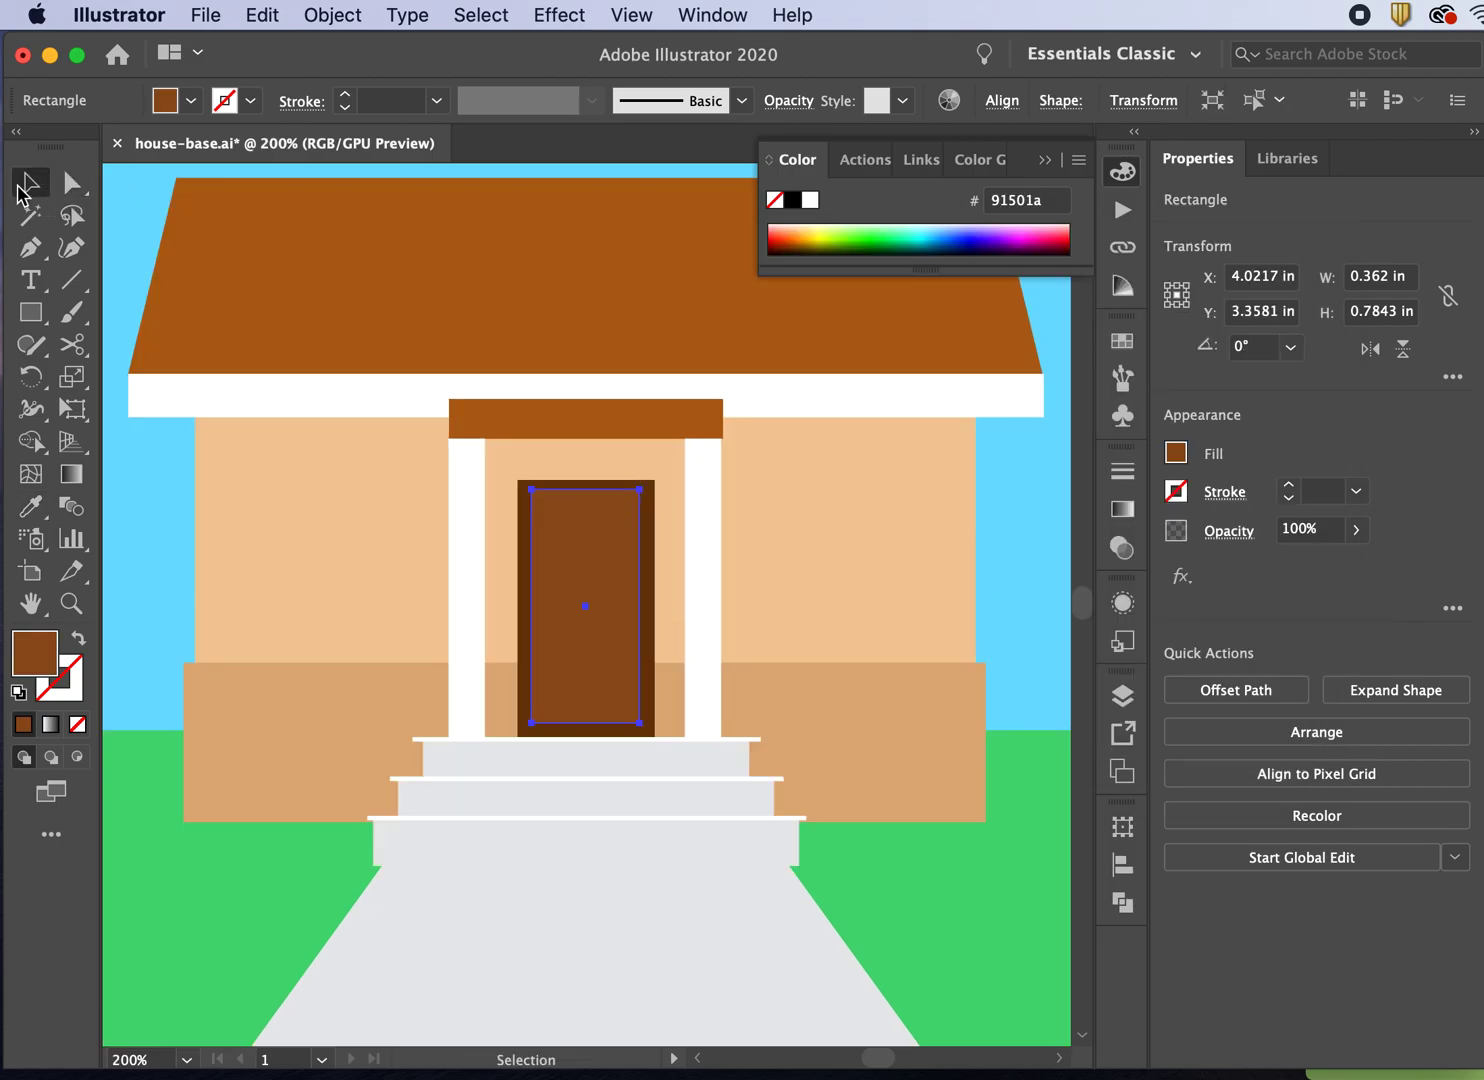
key("super+equal")
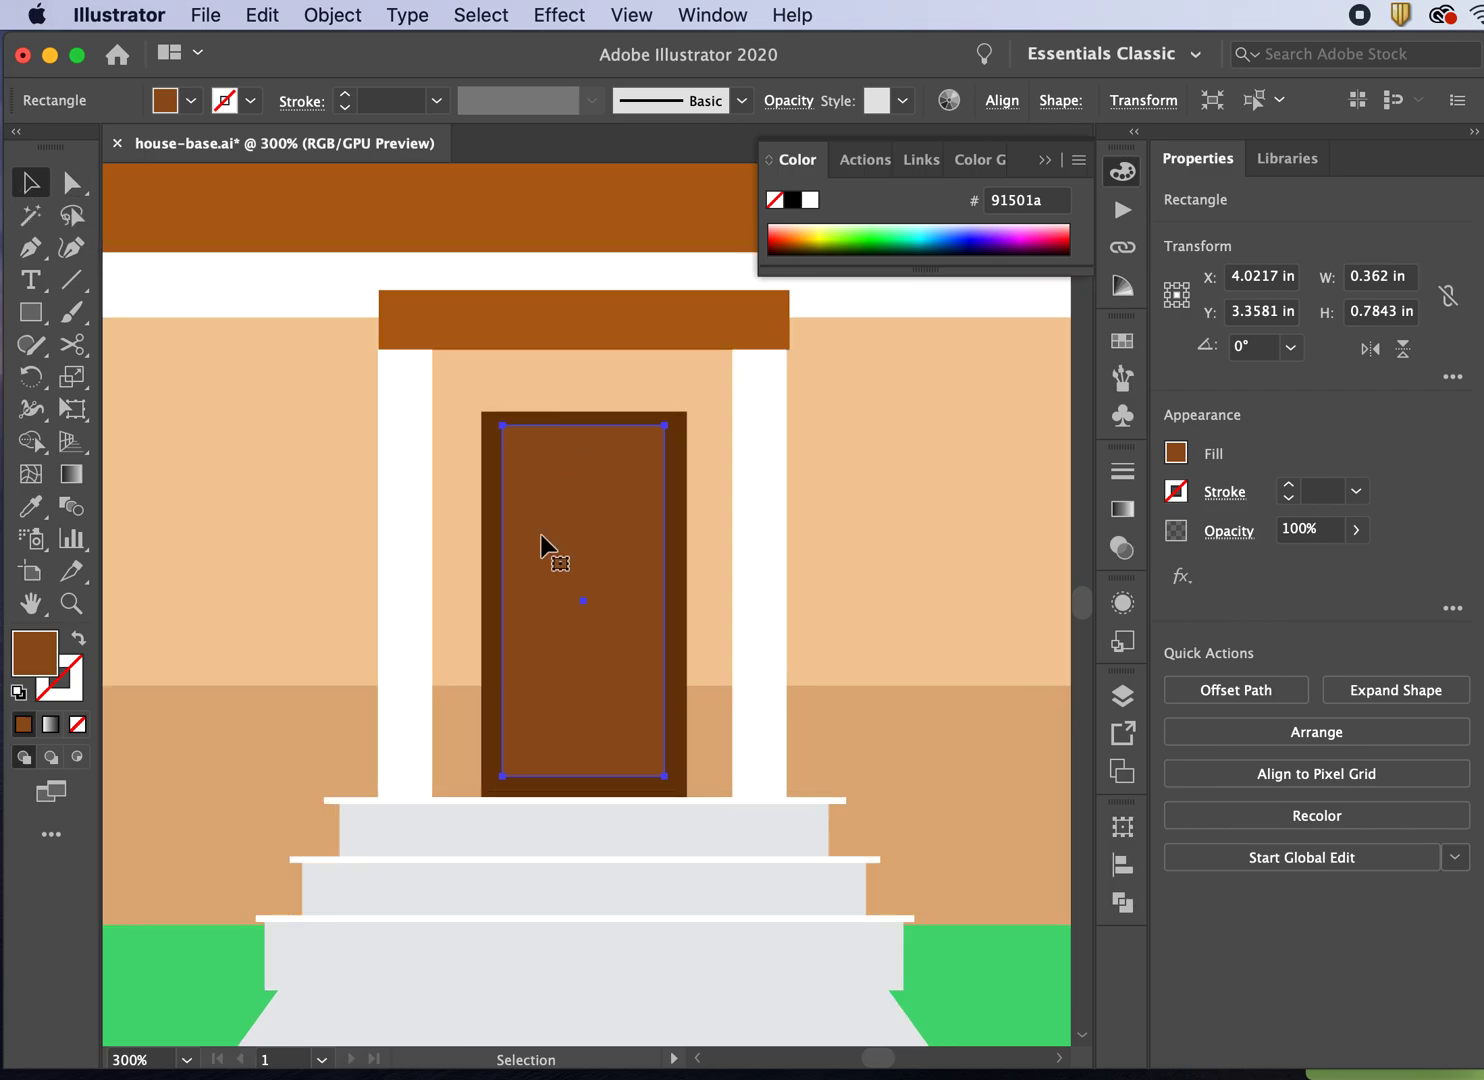
left_click_drag(541, 534, 541, 538)
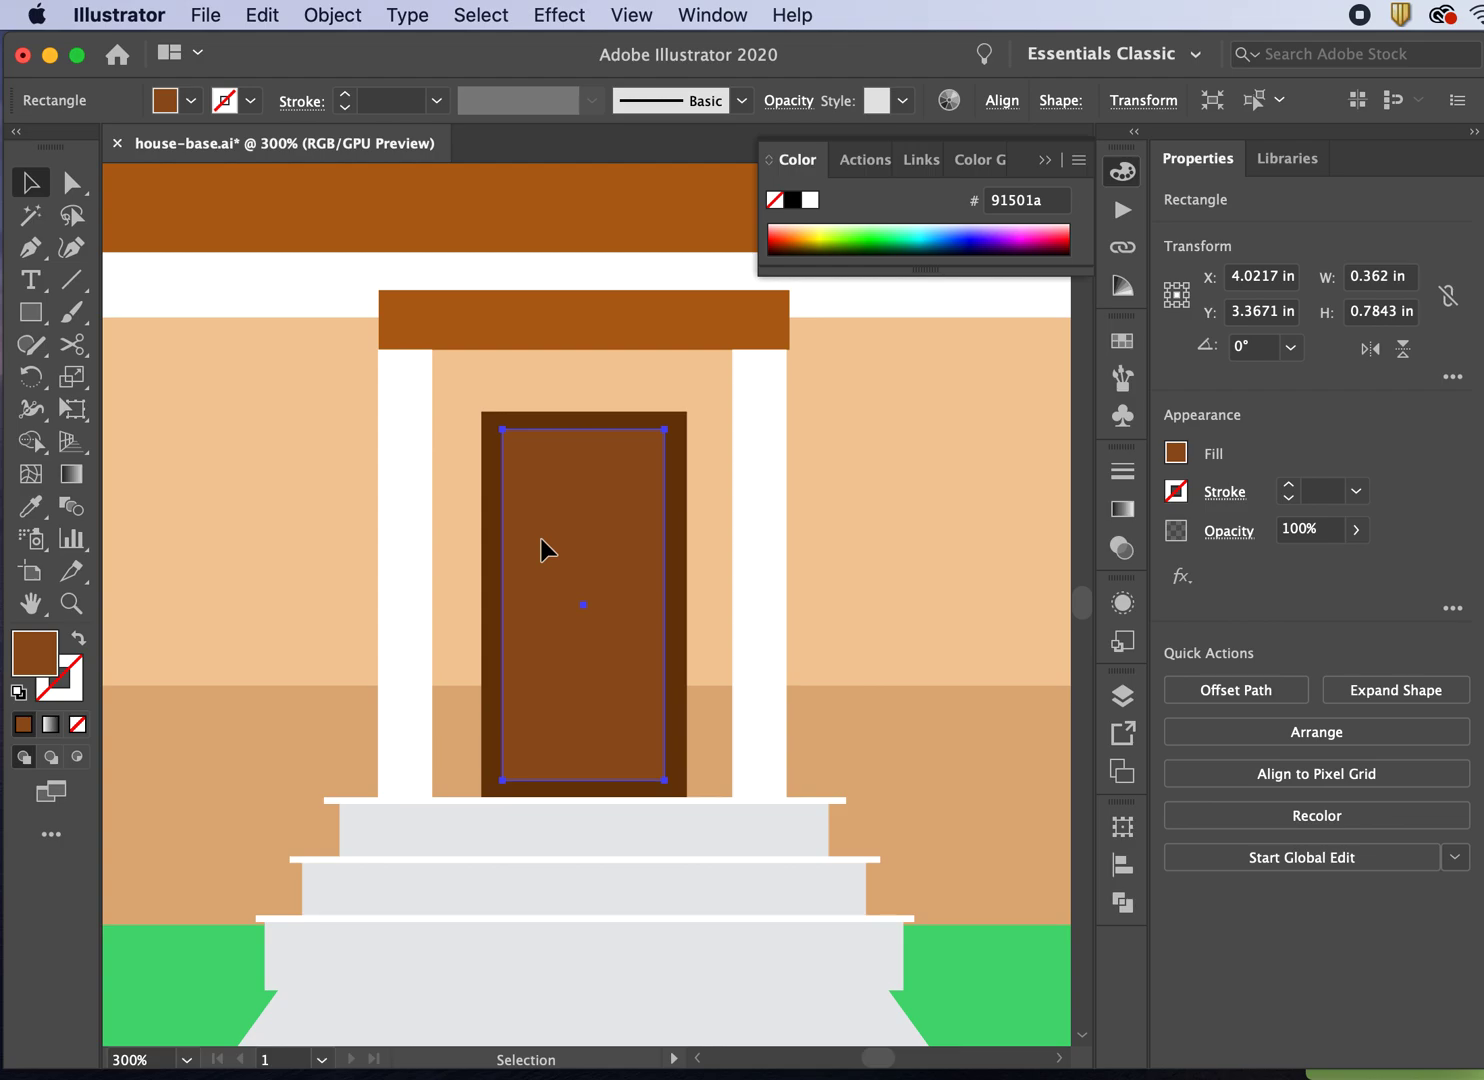
left_click_drag(541, 538, 542, 539)
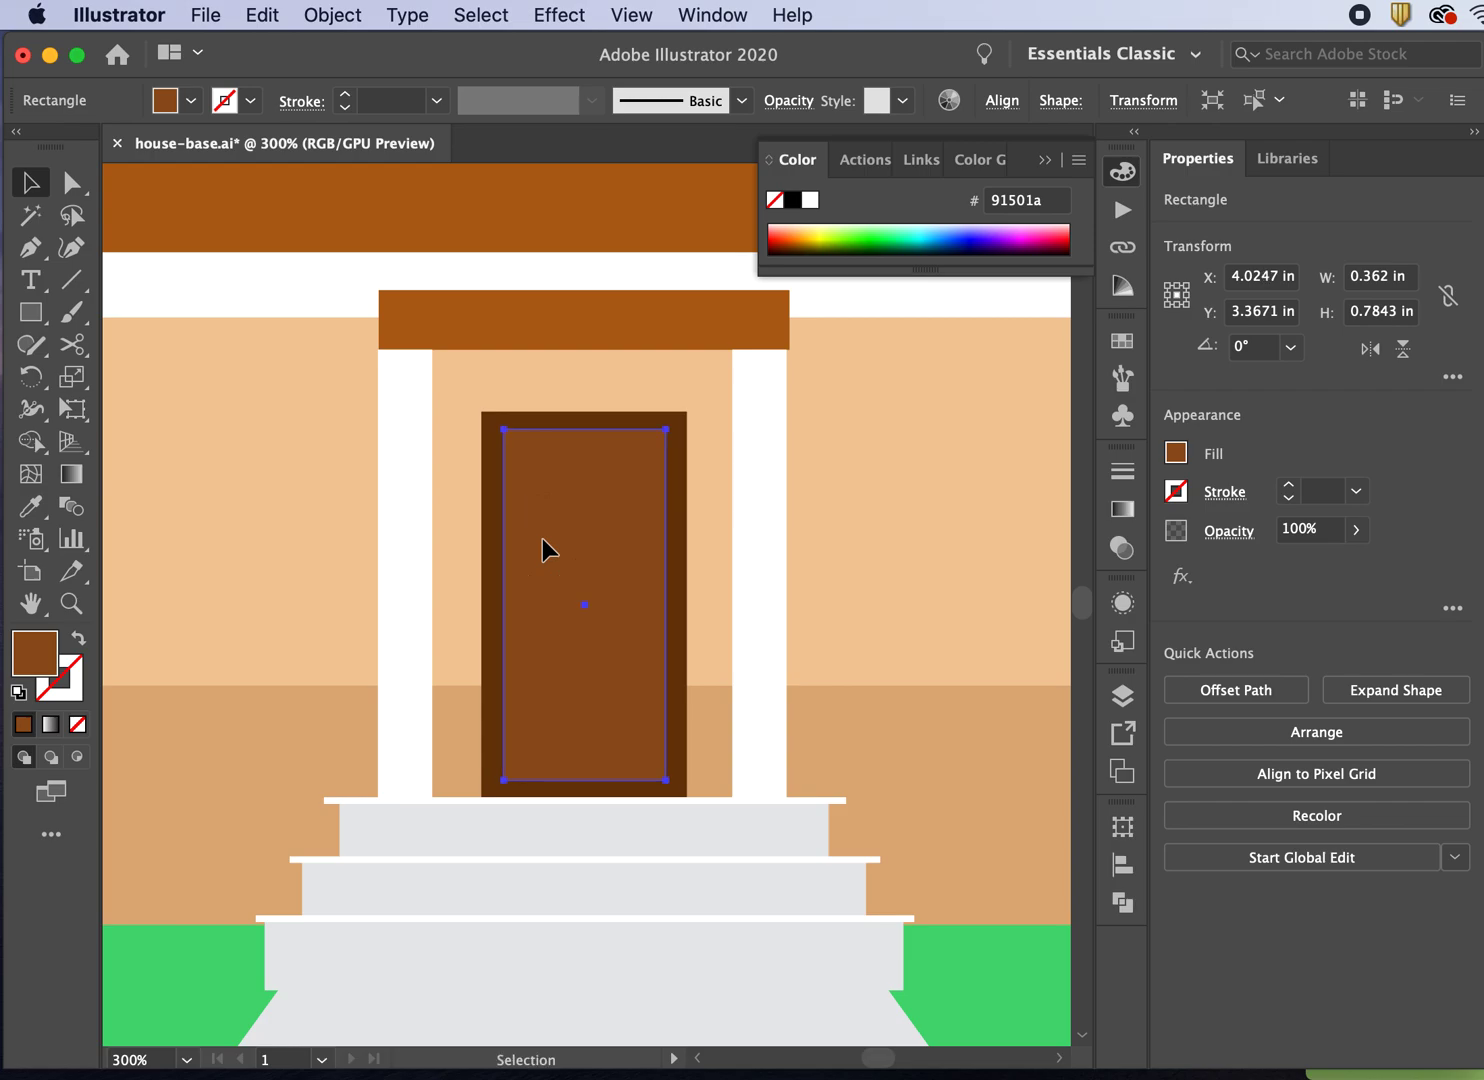
Step: Draw a 0.362 in horizontal line along the door panel's upper edge, with no fill and a 1 pt stroke in the door's sampled dark brown #6b3708
left_click(71, 281)
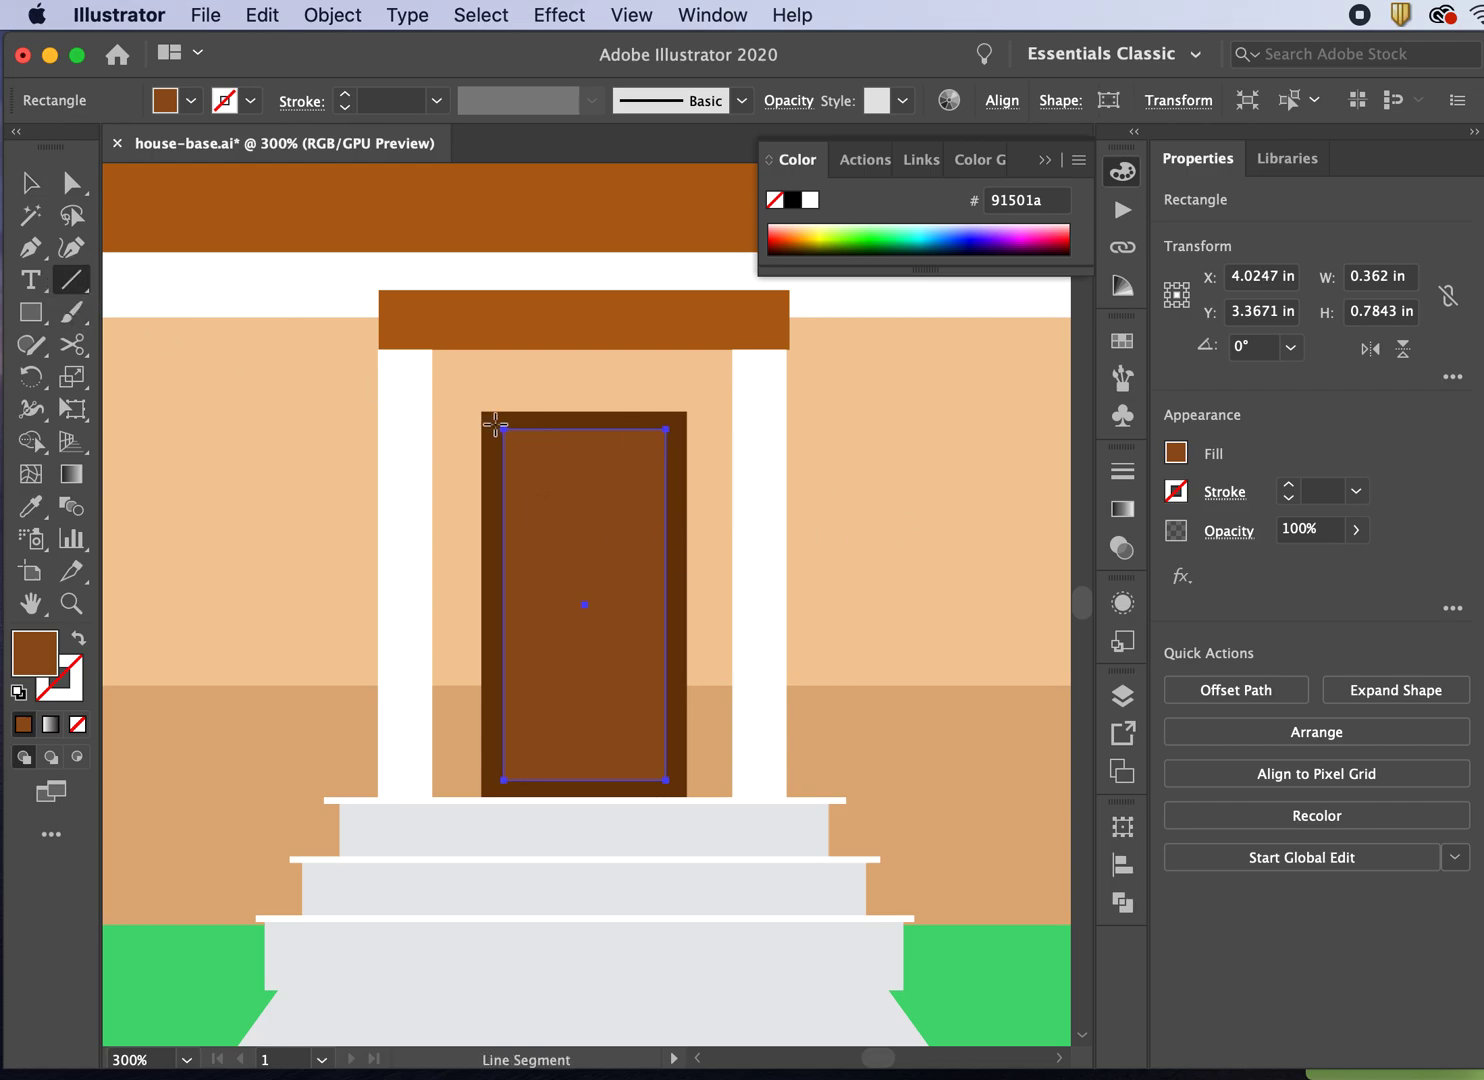
left_click_drag(520, 430, 667, 432)
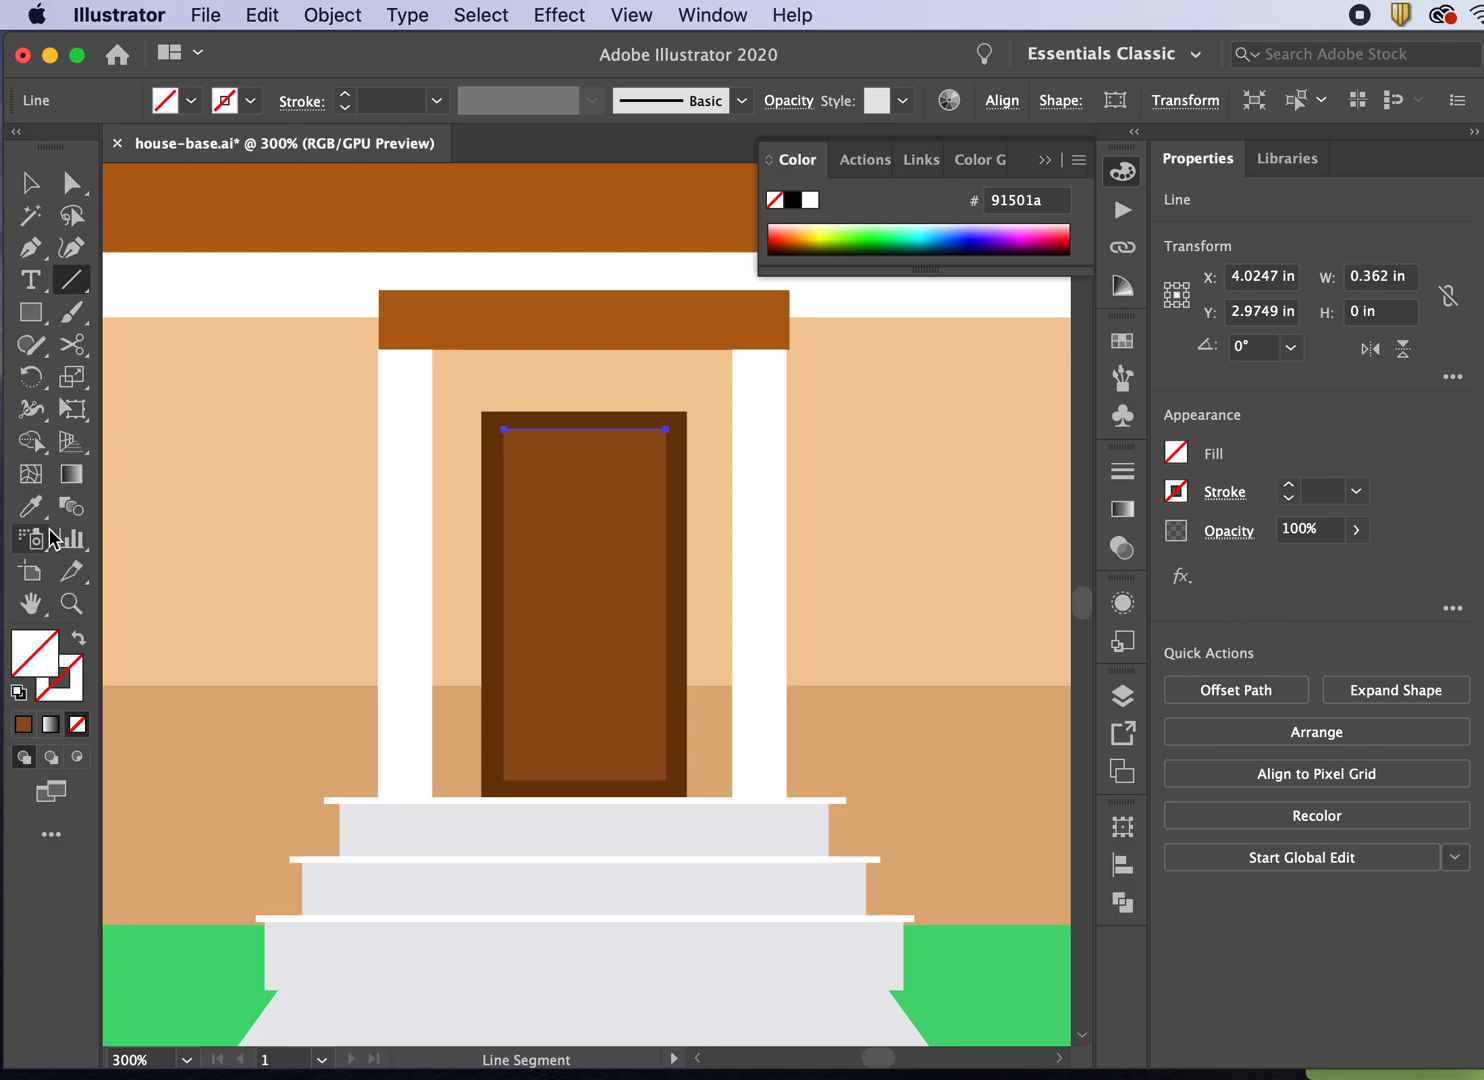
left_click(41, 518)
left_click(490, 520)
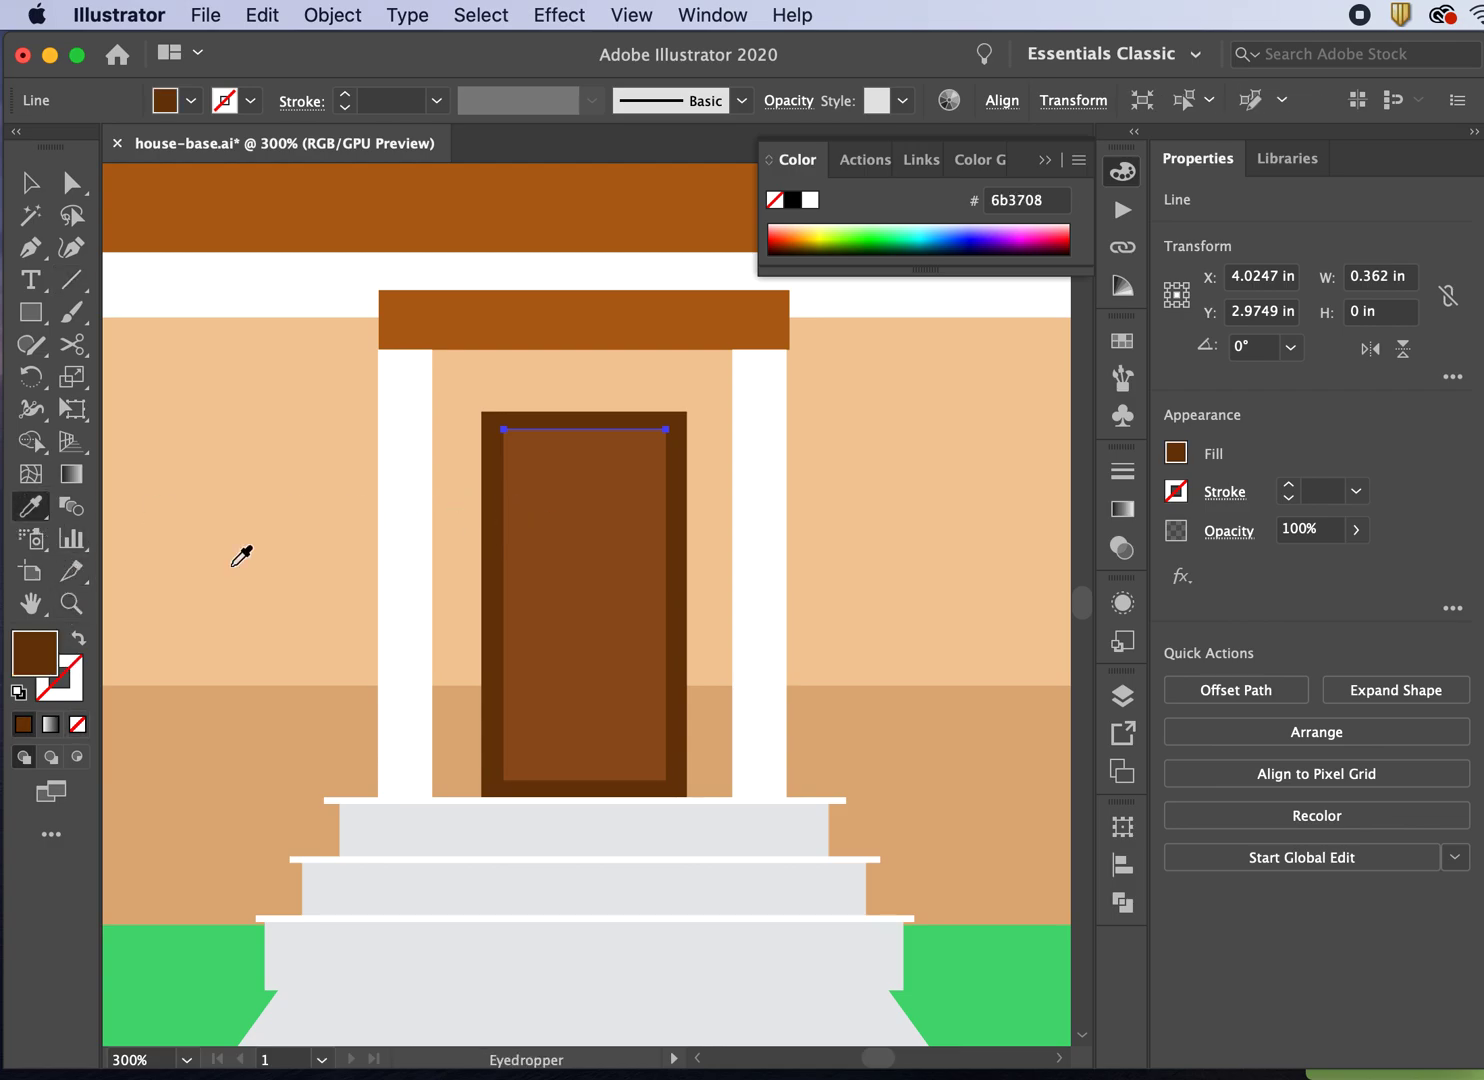
left_click(82, 643)
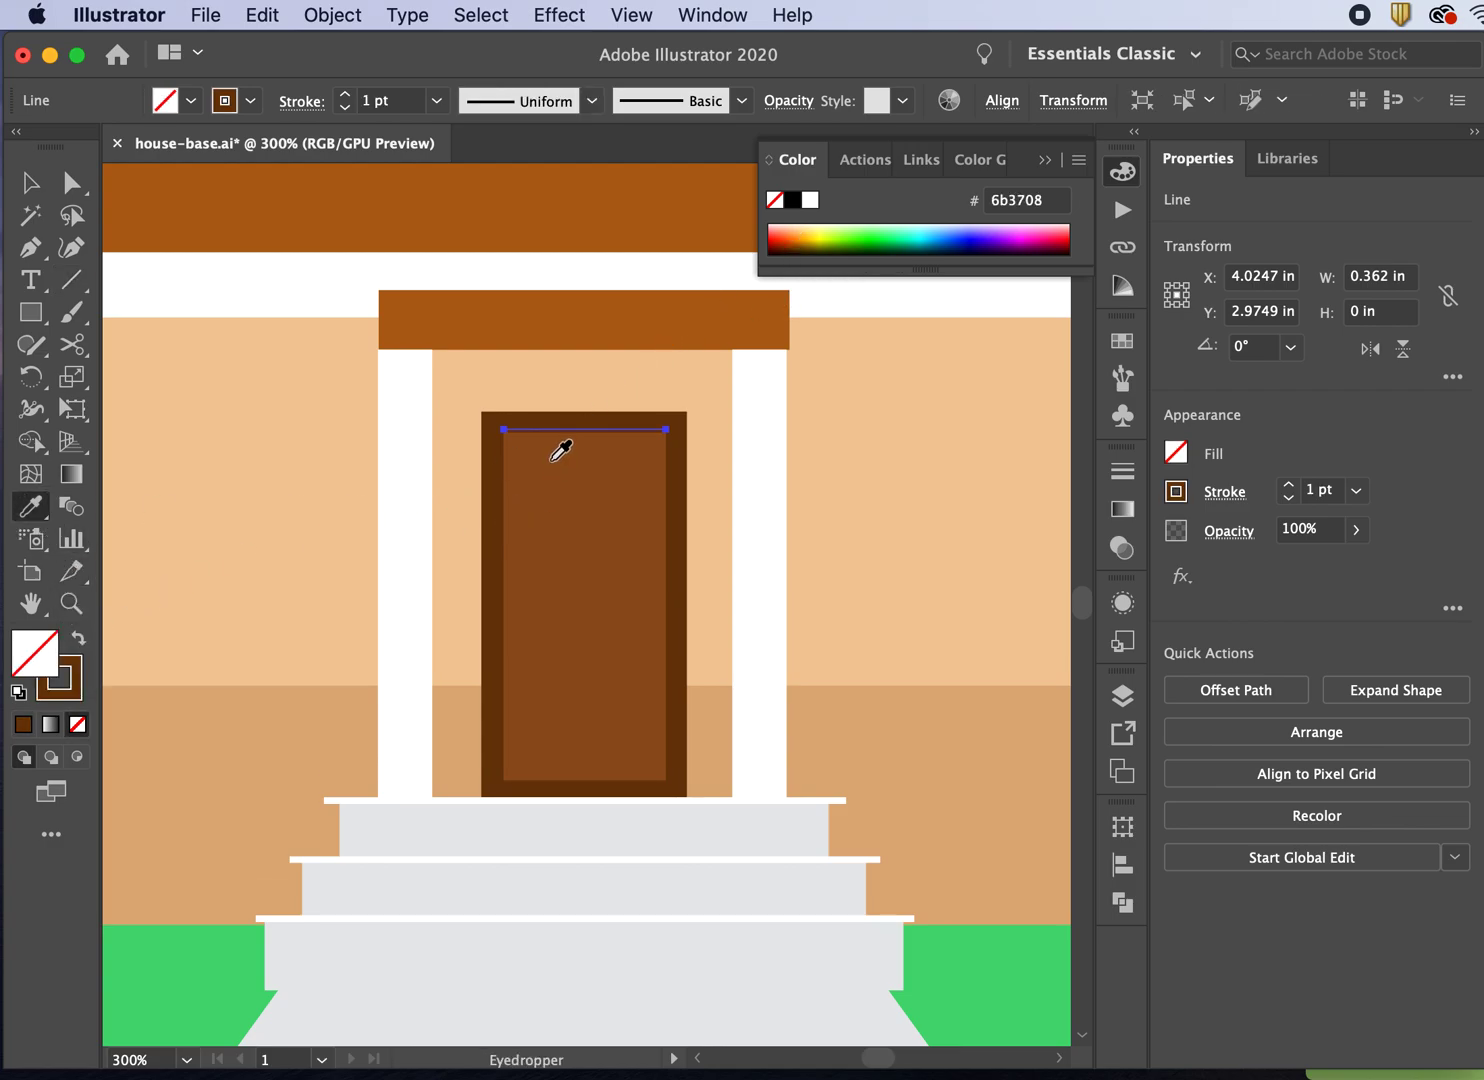
left_click(30, 183)
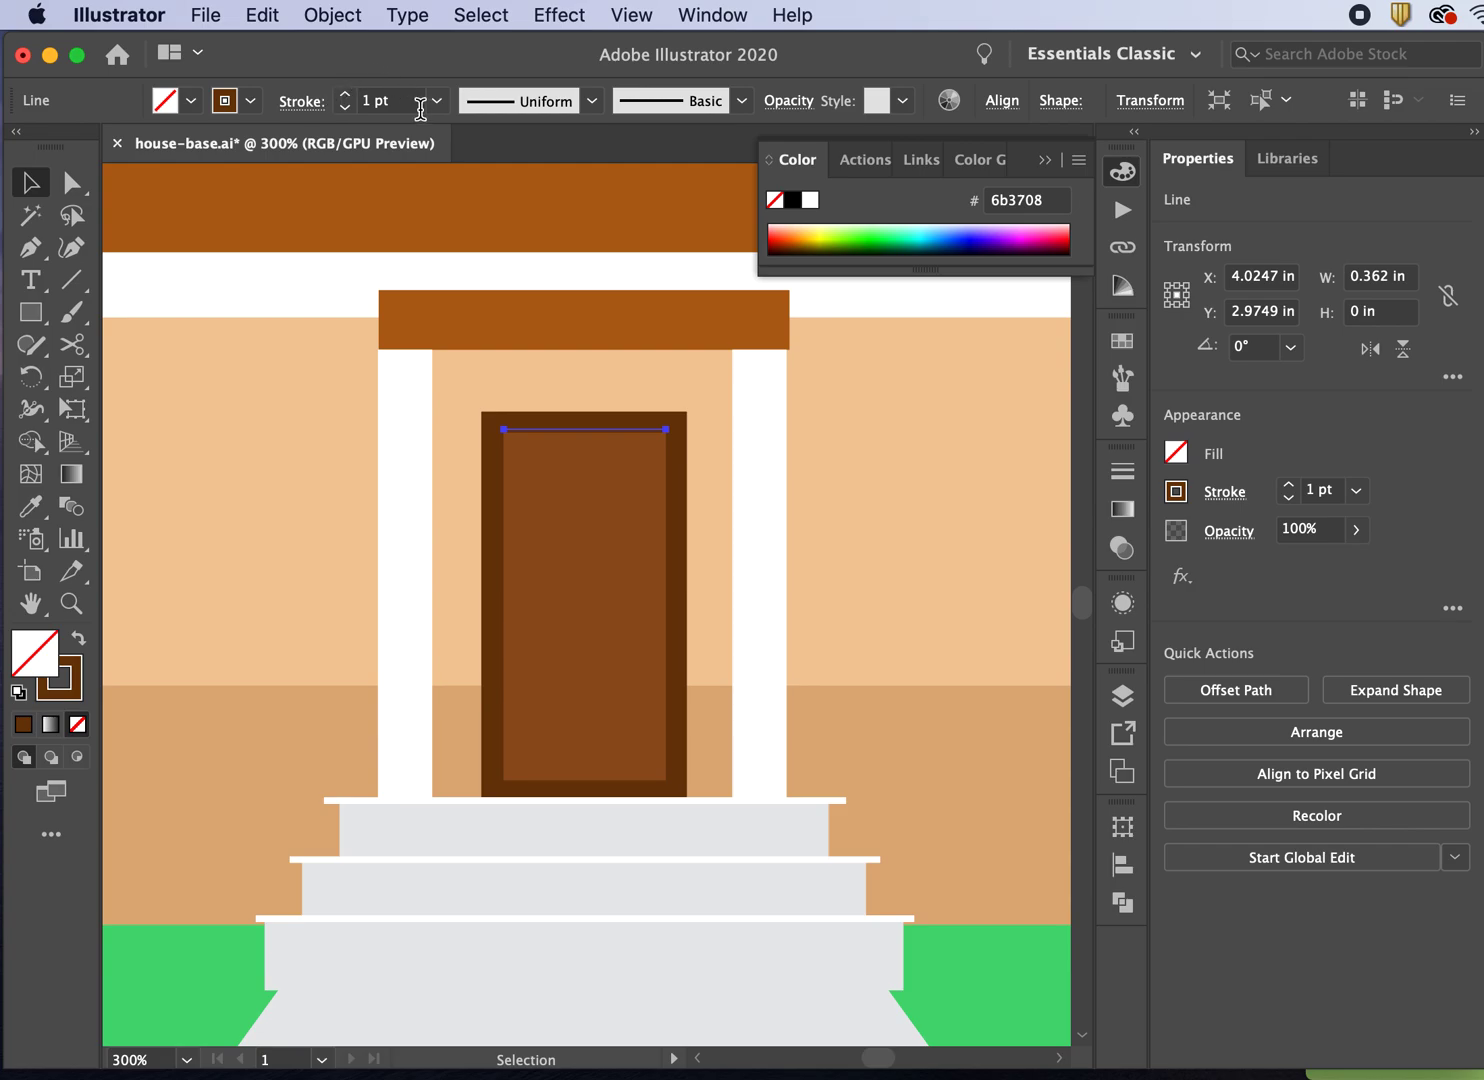
Step: Nudge the dark brown line up to Y 2.9611 in, just above the door panel's upper edge
key("Down")
key("Down")
key("Up")
key("Up")
key("Up")
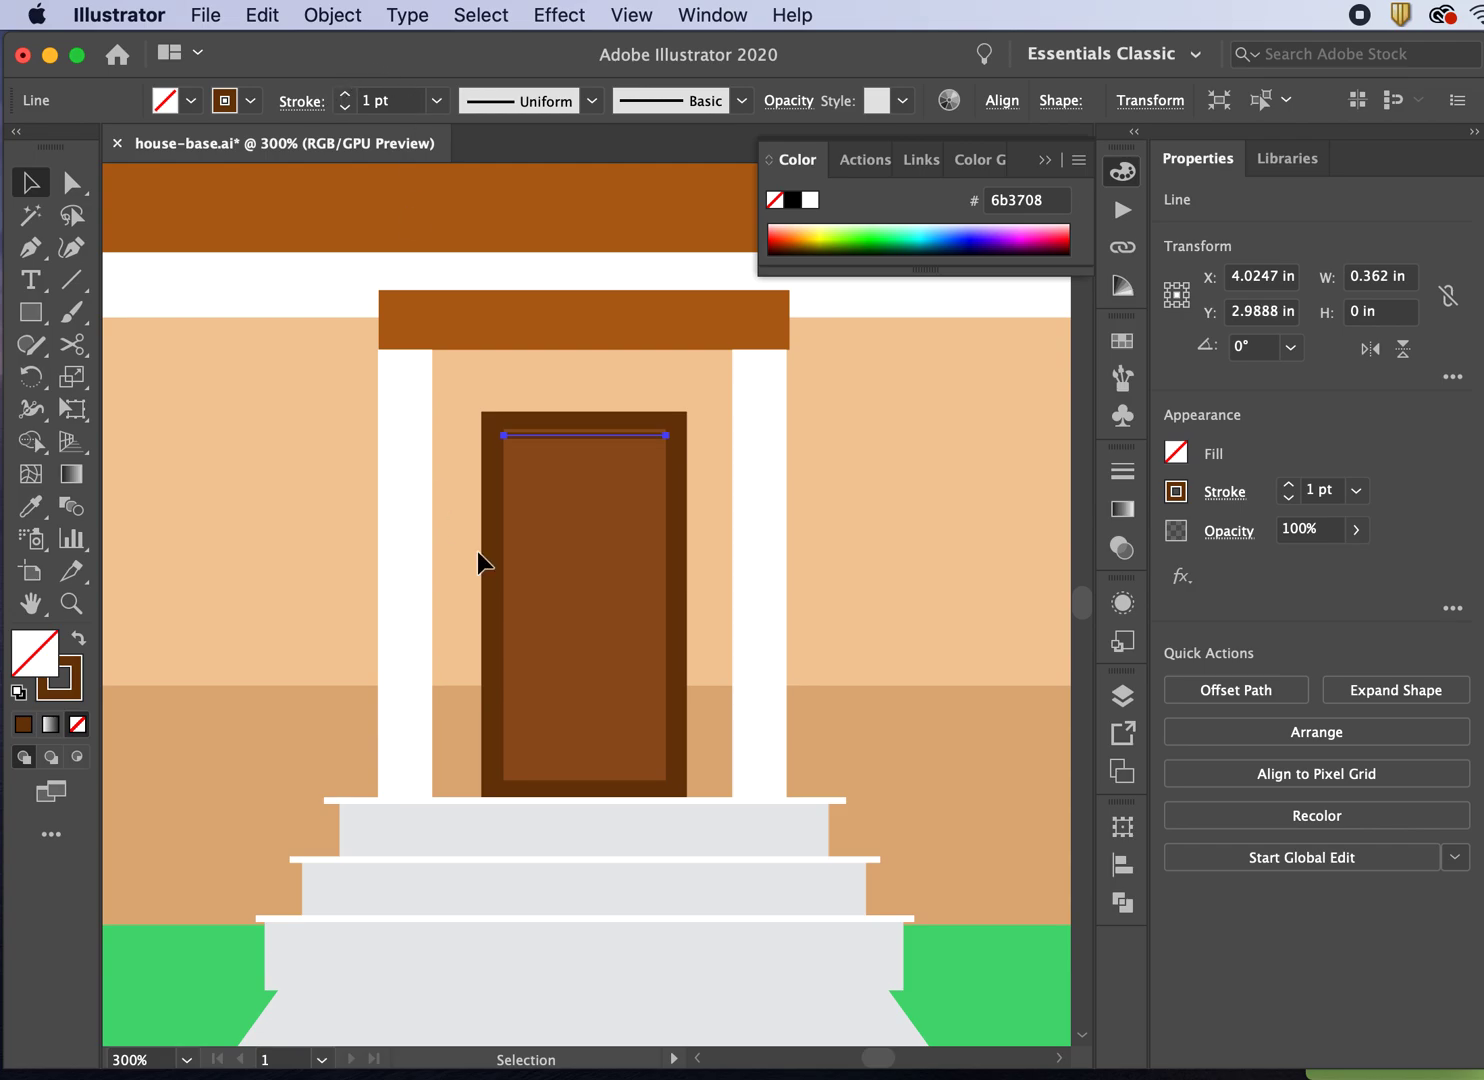
key("a")
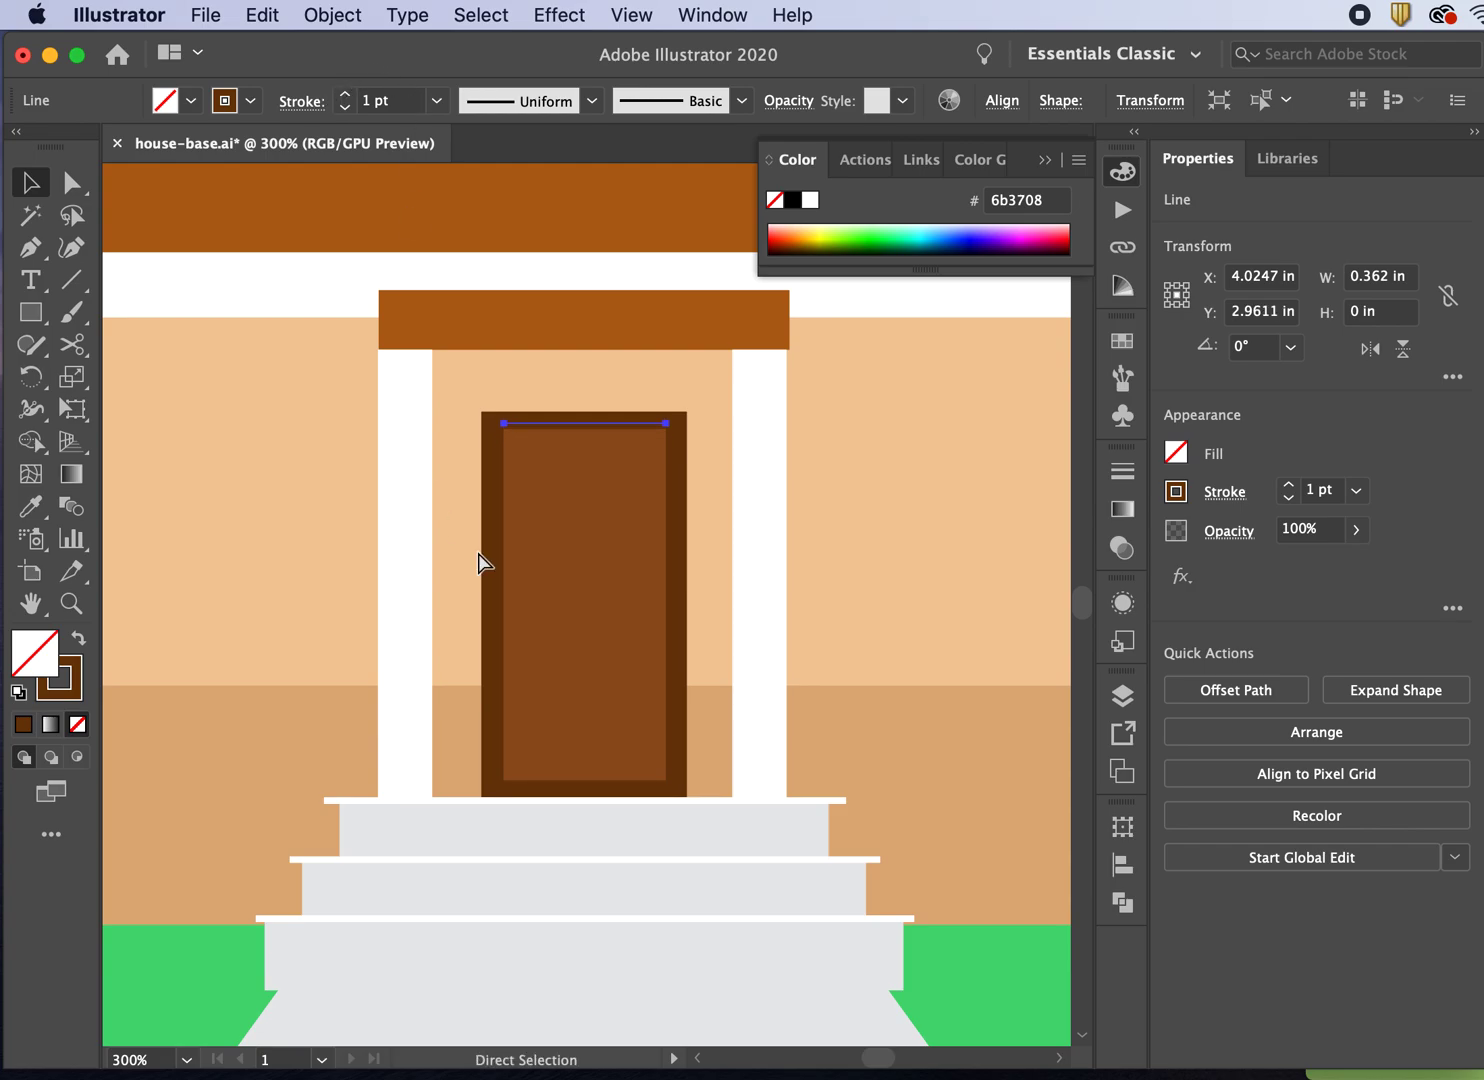
key("v")
left_click(68, 686)
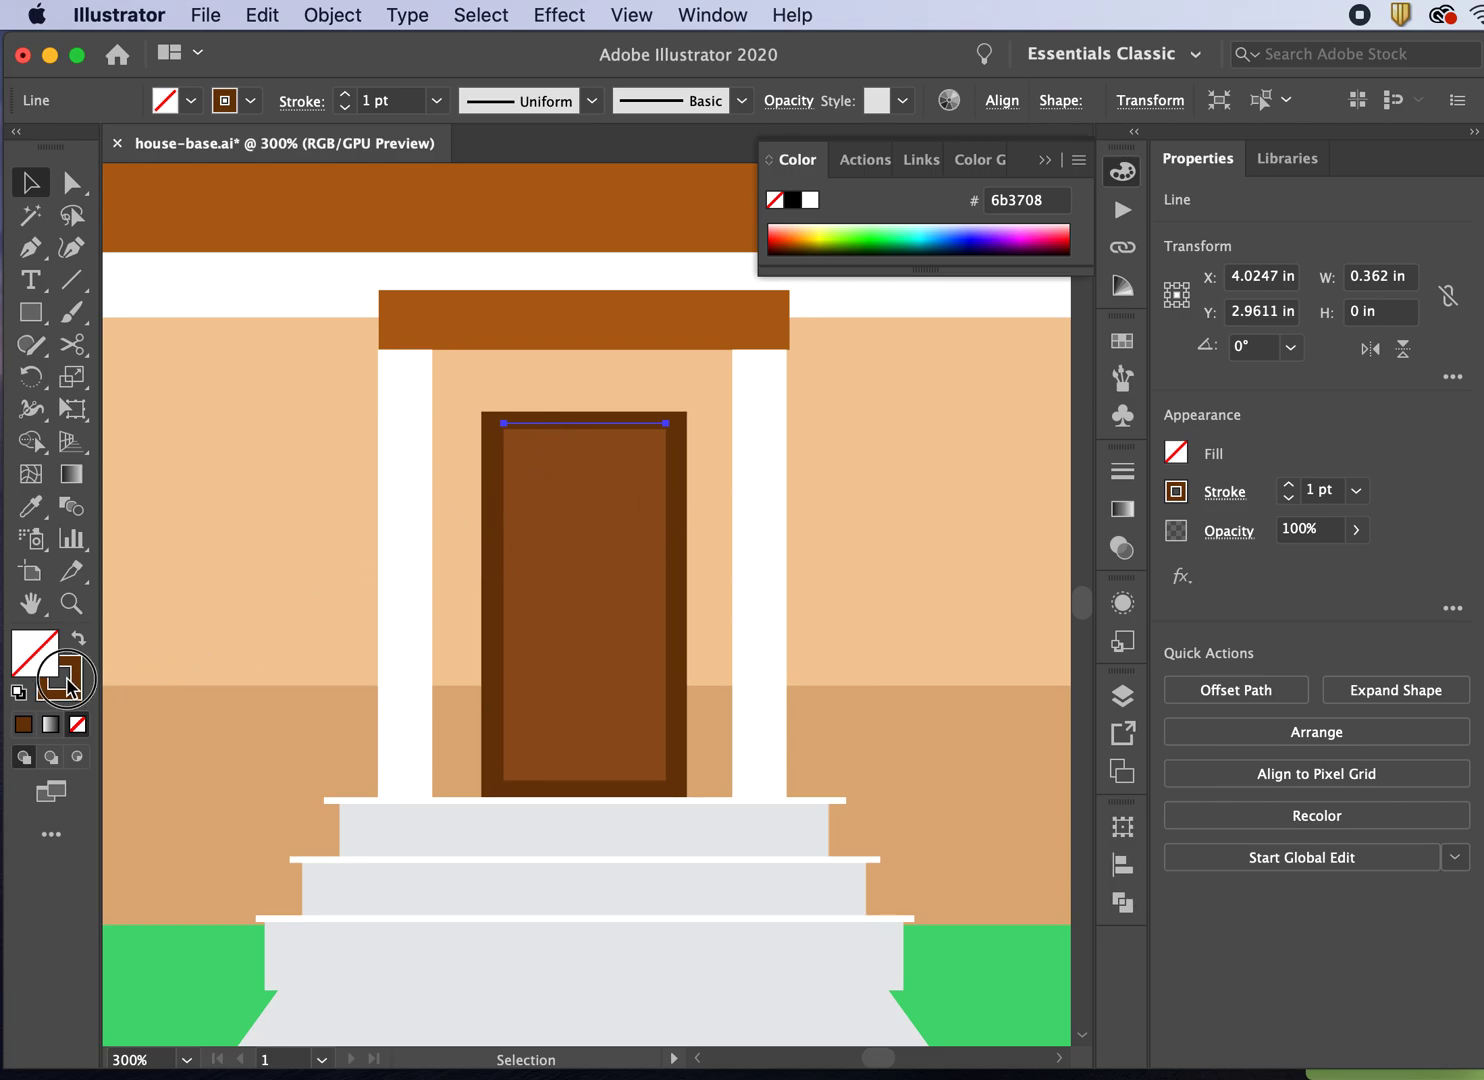
Step: Paste a copy of the line in place and move it straight down to the door panel's lower edge, at Y 3.7666 in
key("super+c")
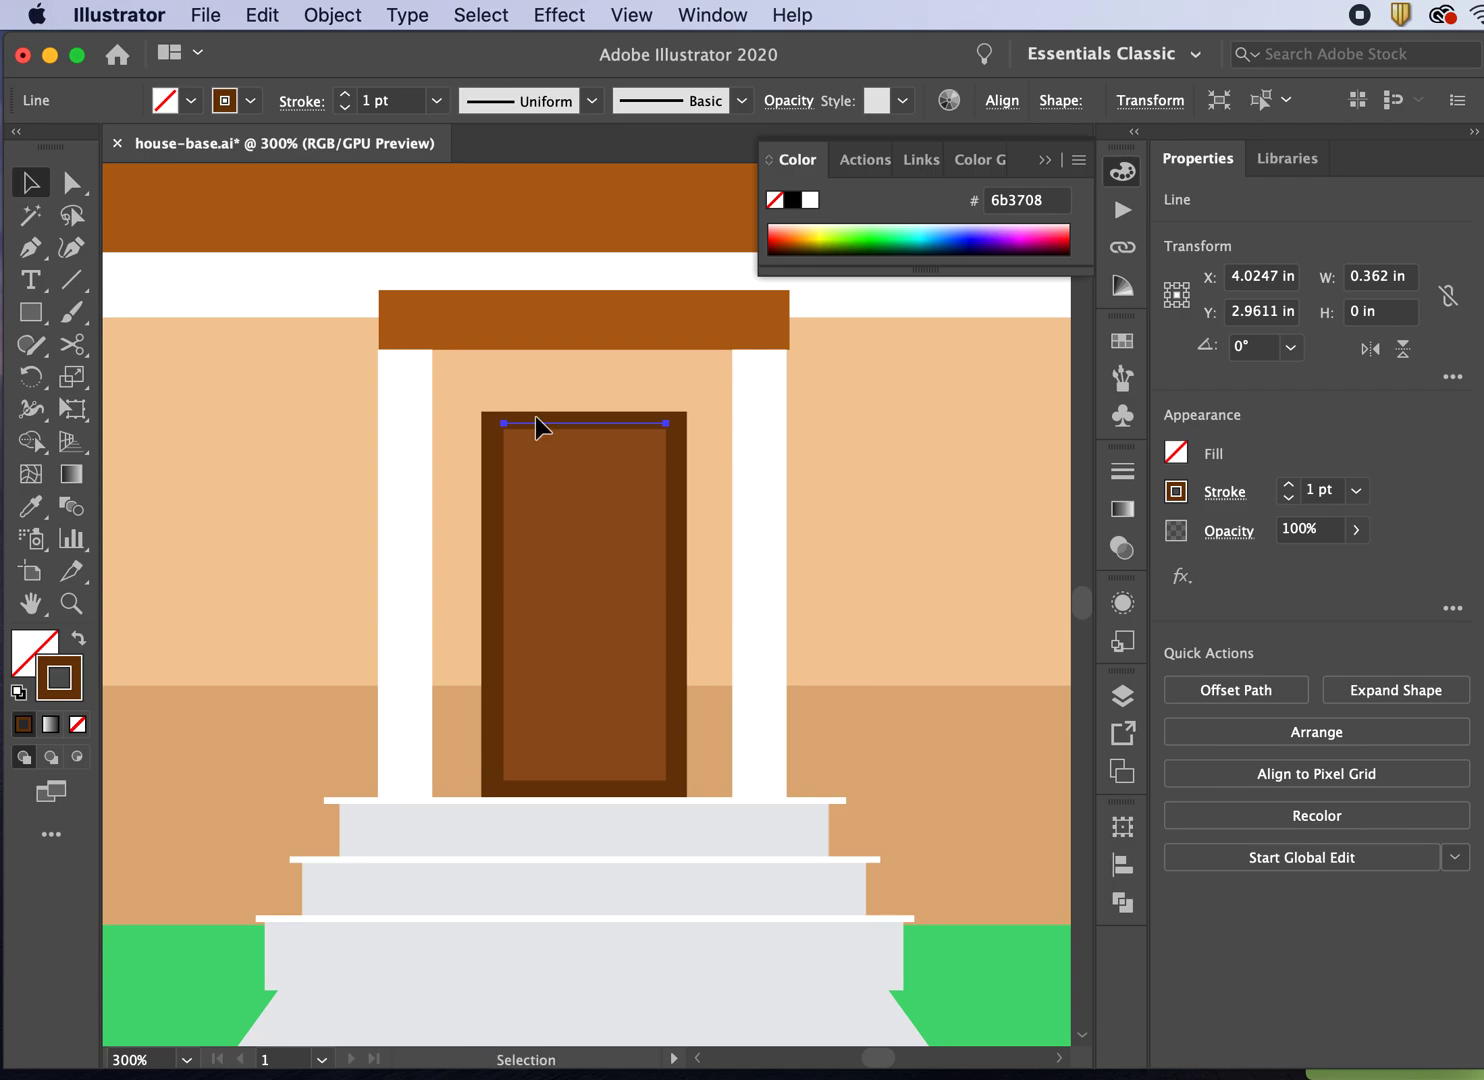
key("super+shift+v")
key("shift+Down")
key("shift+Down")
key("shift+Down")
key("shift+Down")
key("shift+Down")
key("shift+Down")
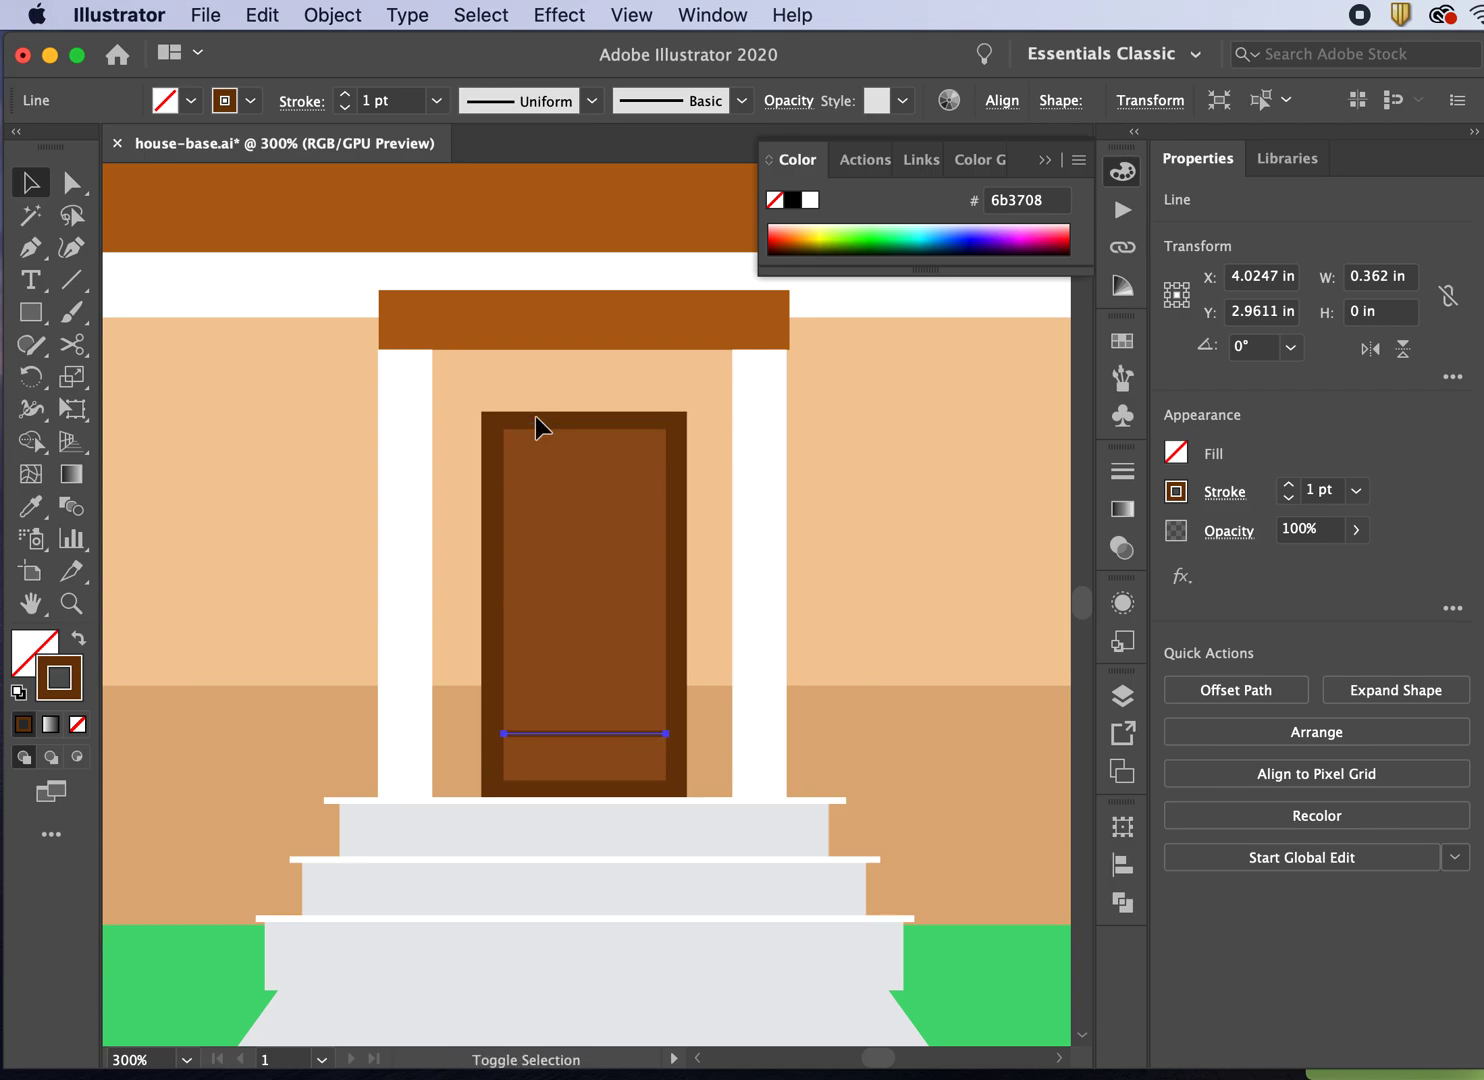
key("Up")
key("Up")
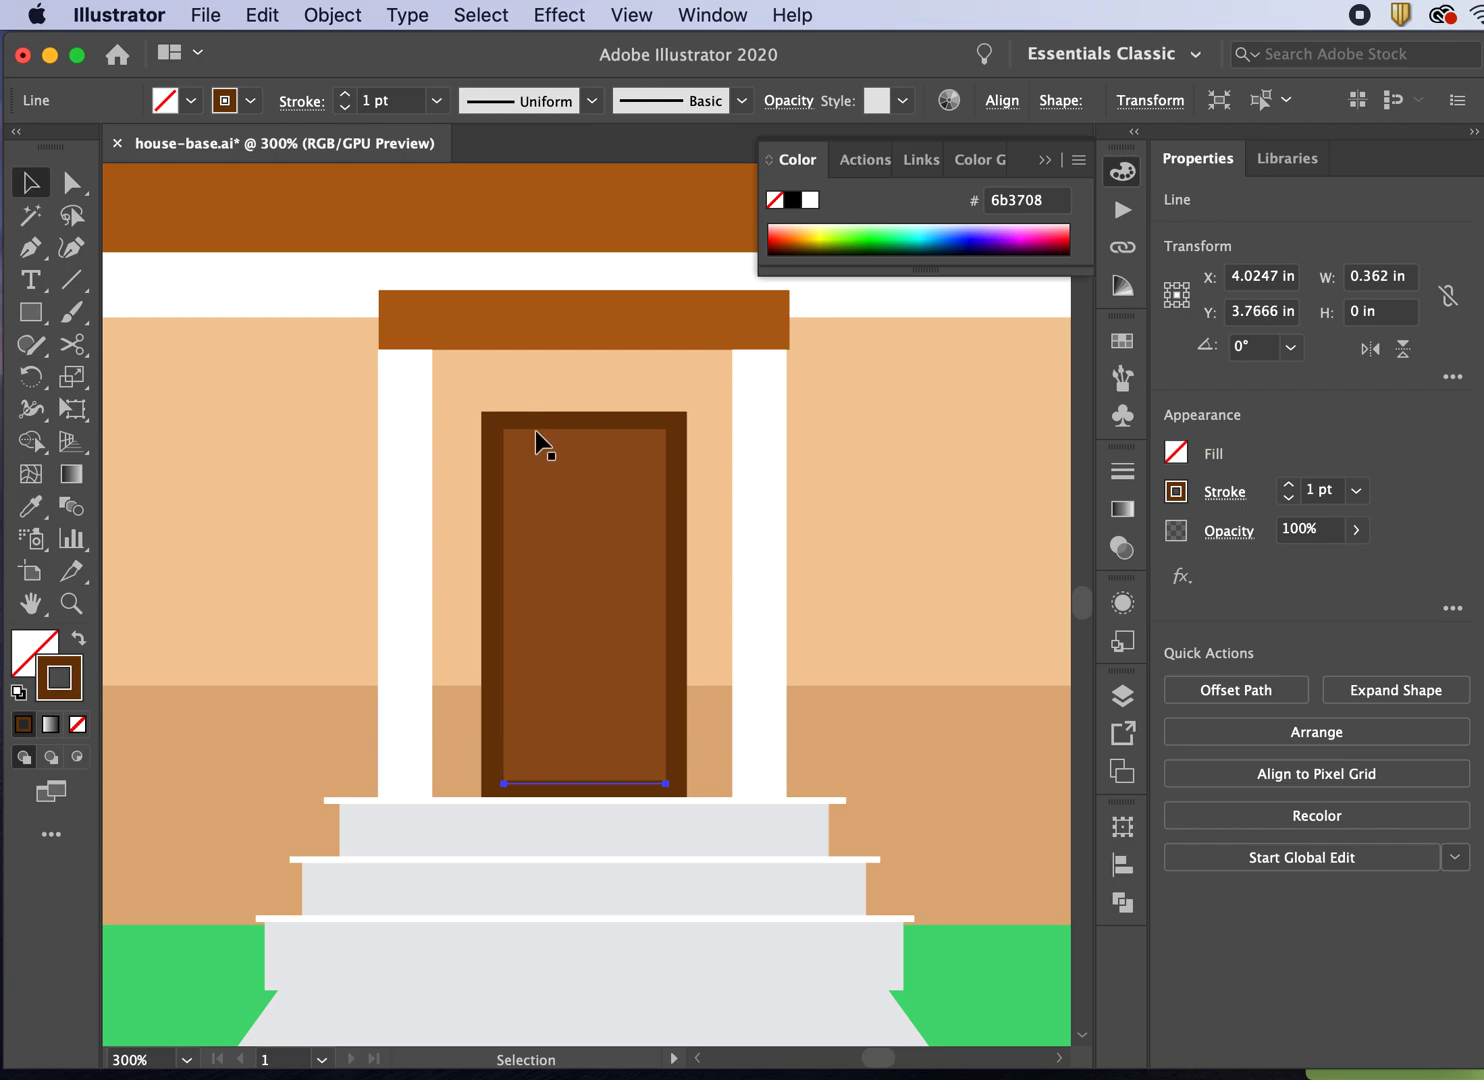
Step: Select both dark brown door lines and set the blend spacing to 20 specified steps
left_click(534, 430, "shift")
left_click(331, 447)
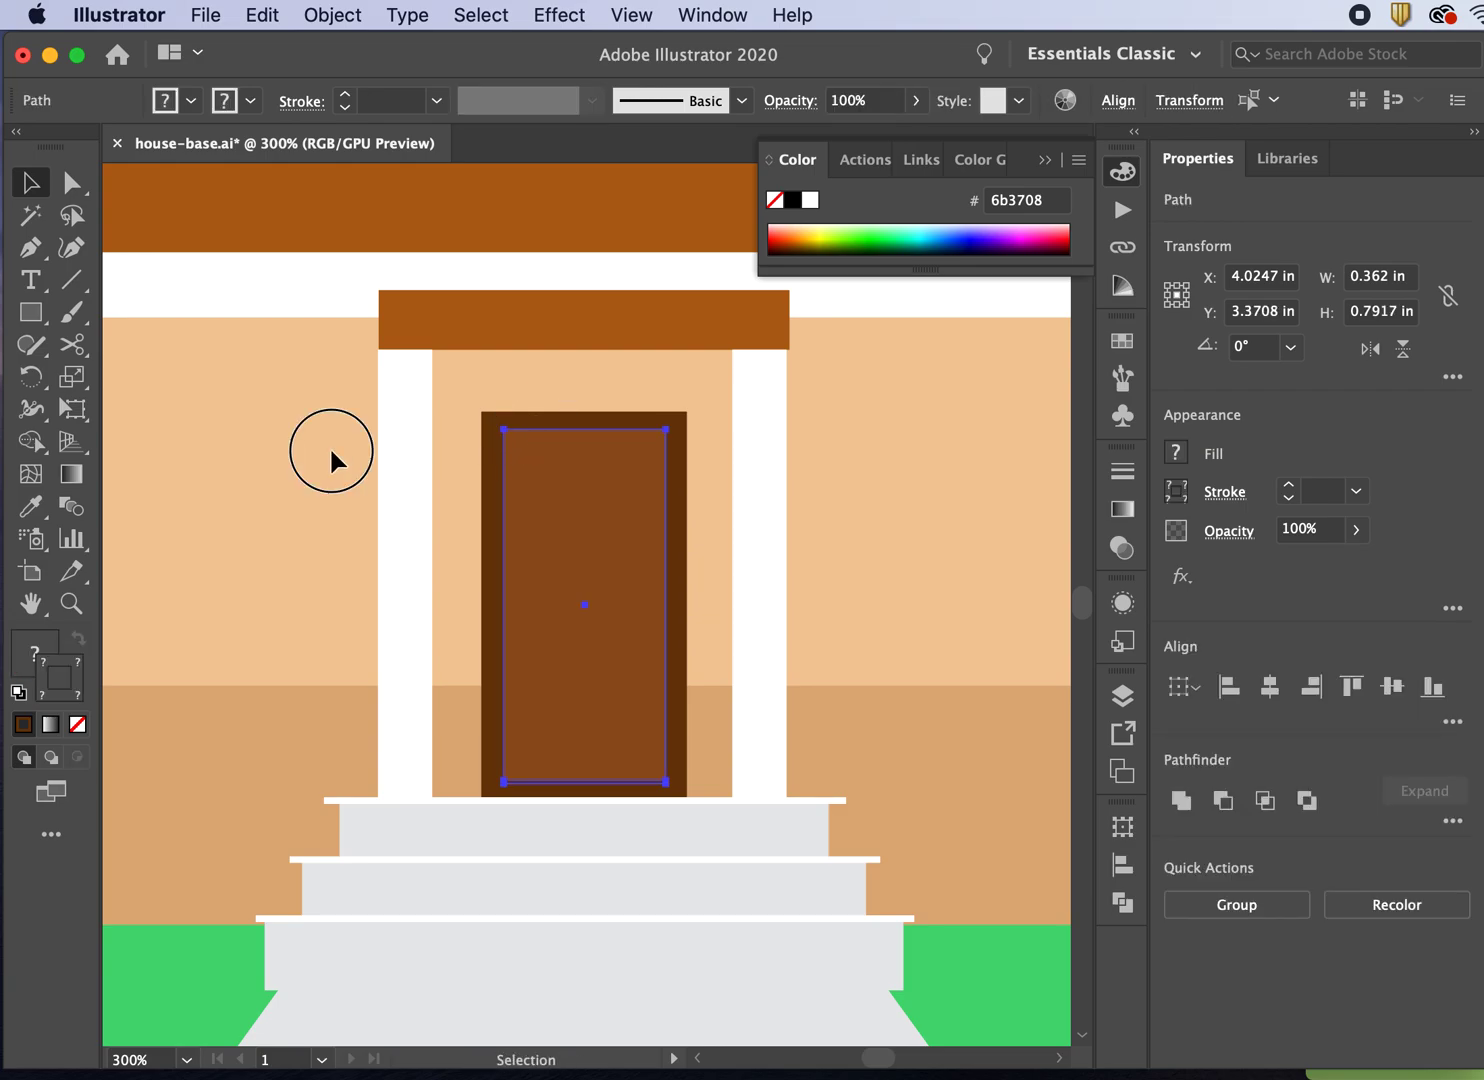
left_click(584, 430)
left_click(545, 785, "shift")
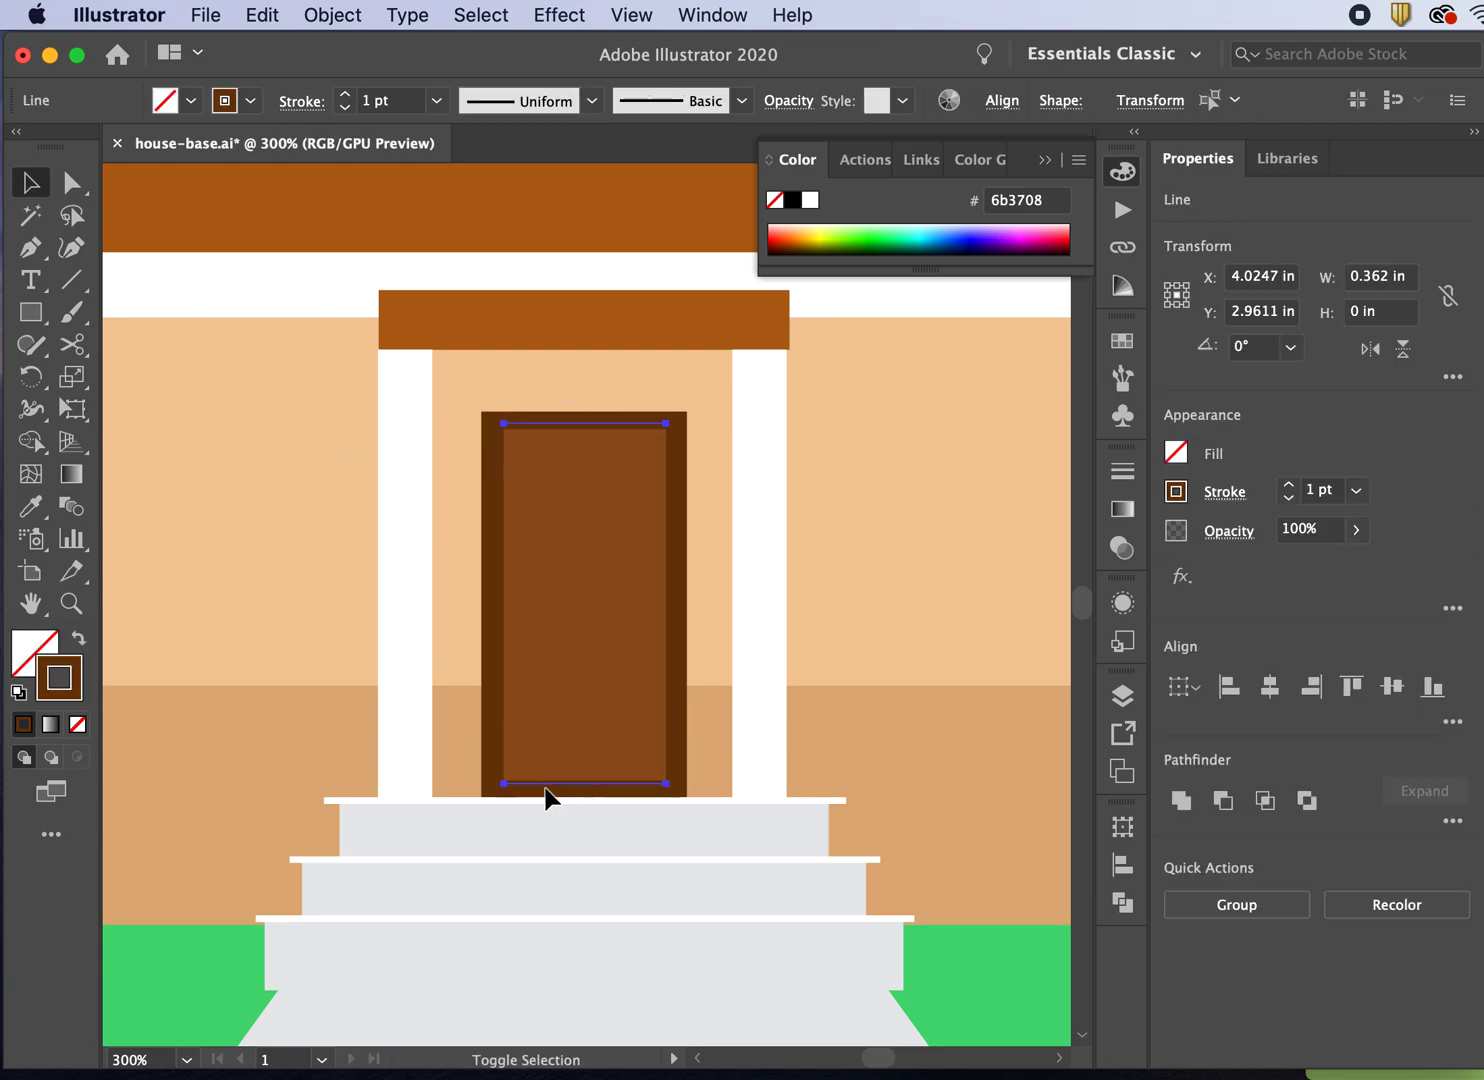
left_click(333, 15)
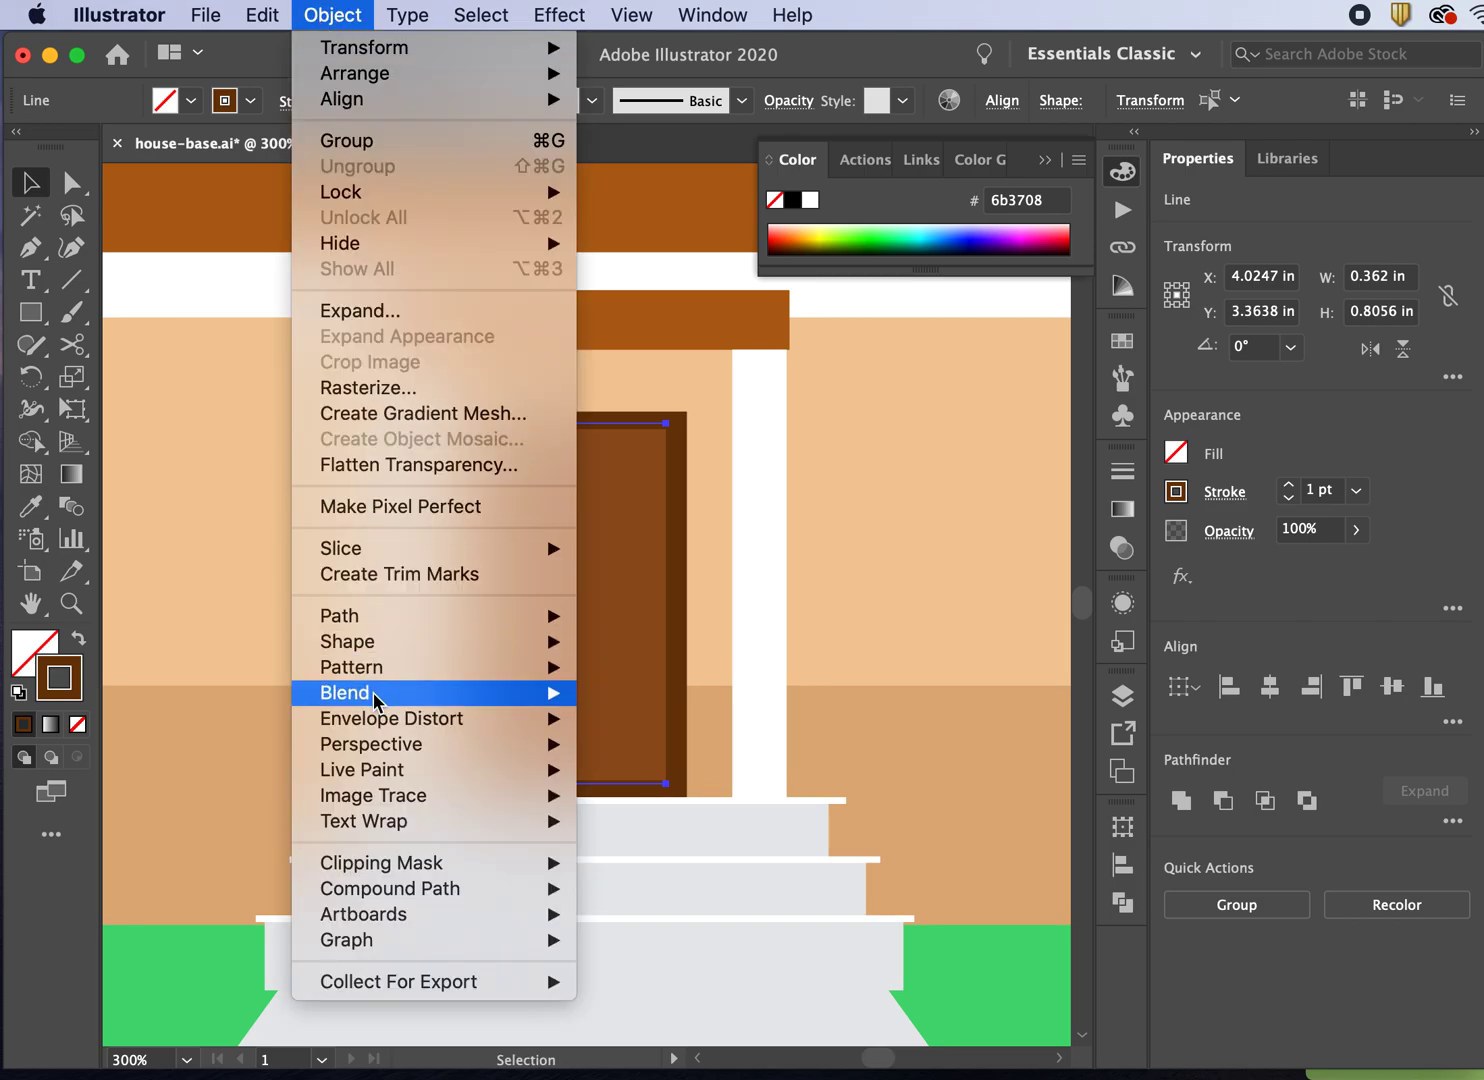
mouse_move(375, 698)
left_click(605, 758)
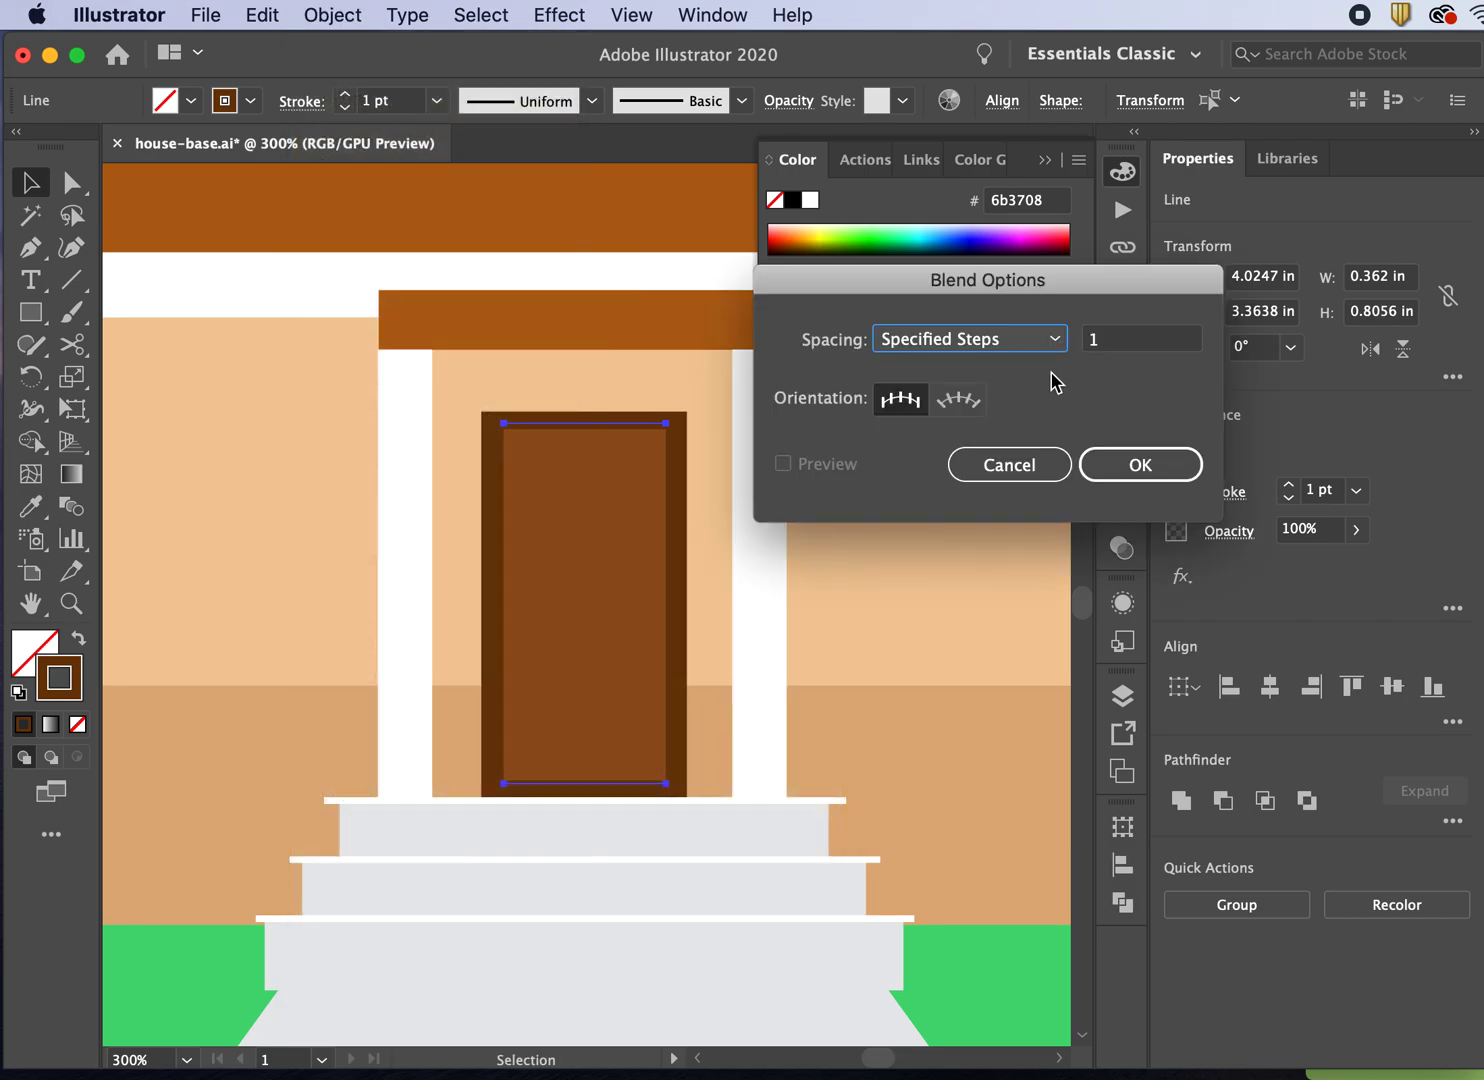
left_click(1140, 334)
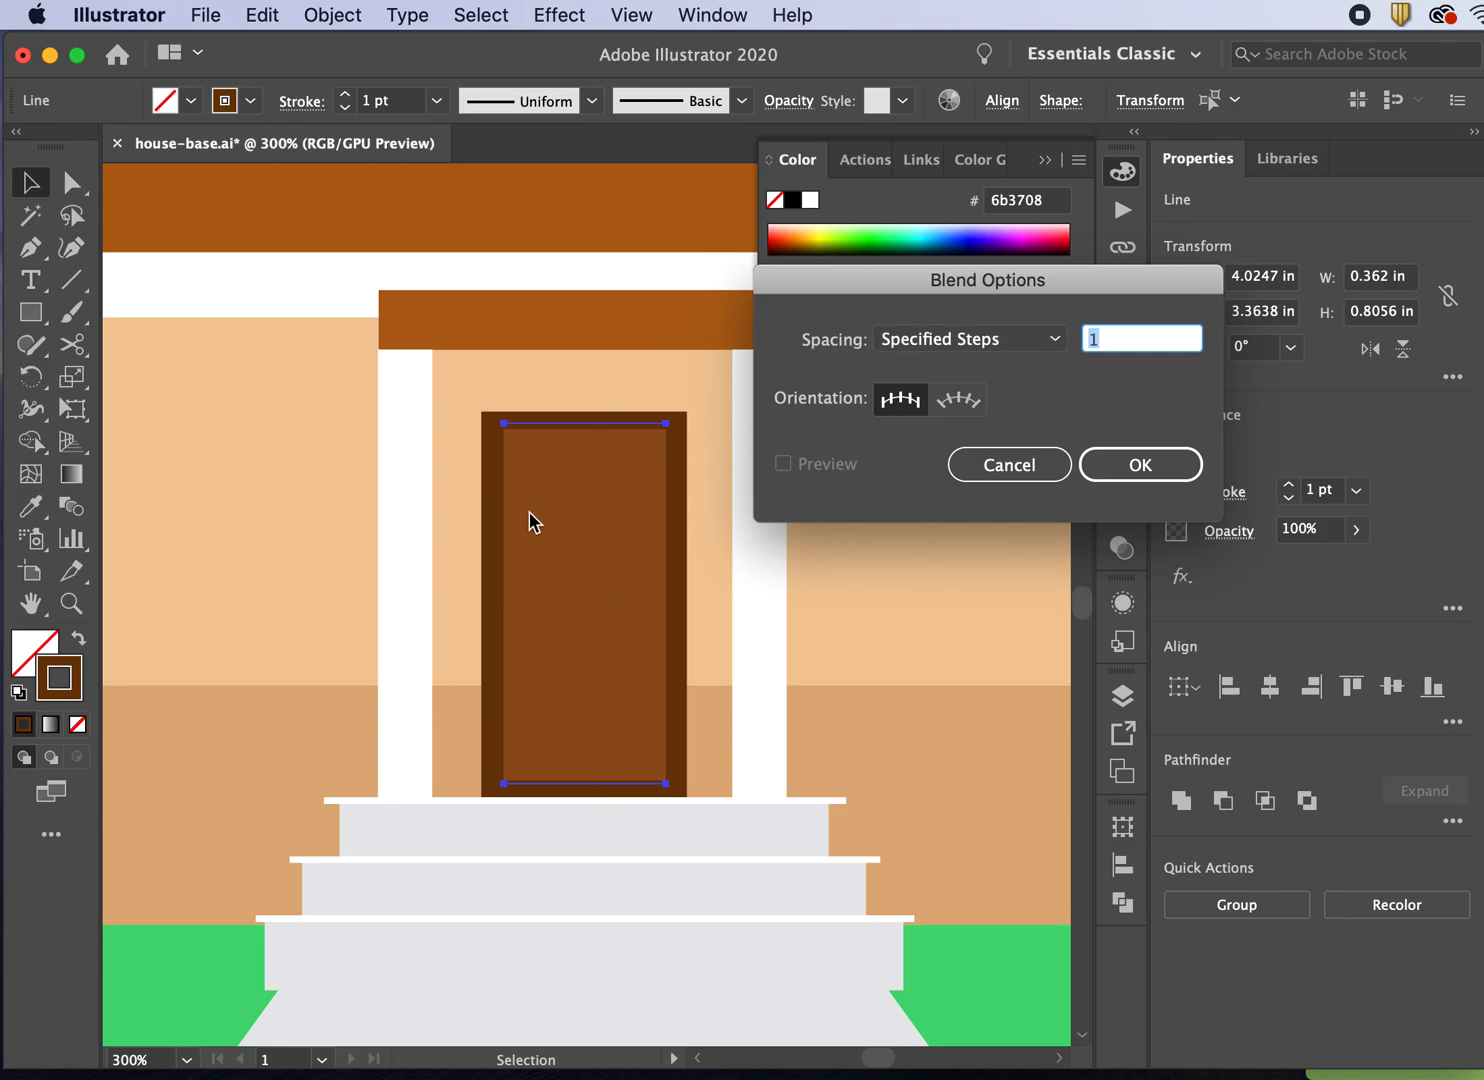
type("20")
left_click(1137, 478)
Step: Make a blend between the two door lines to form horizontal slats, and deselect everything
left_click(358, 26)
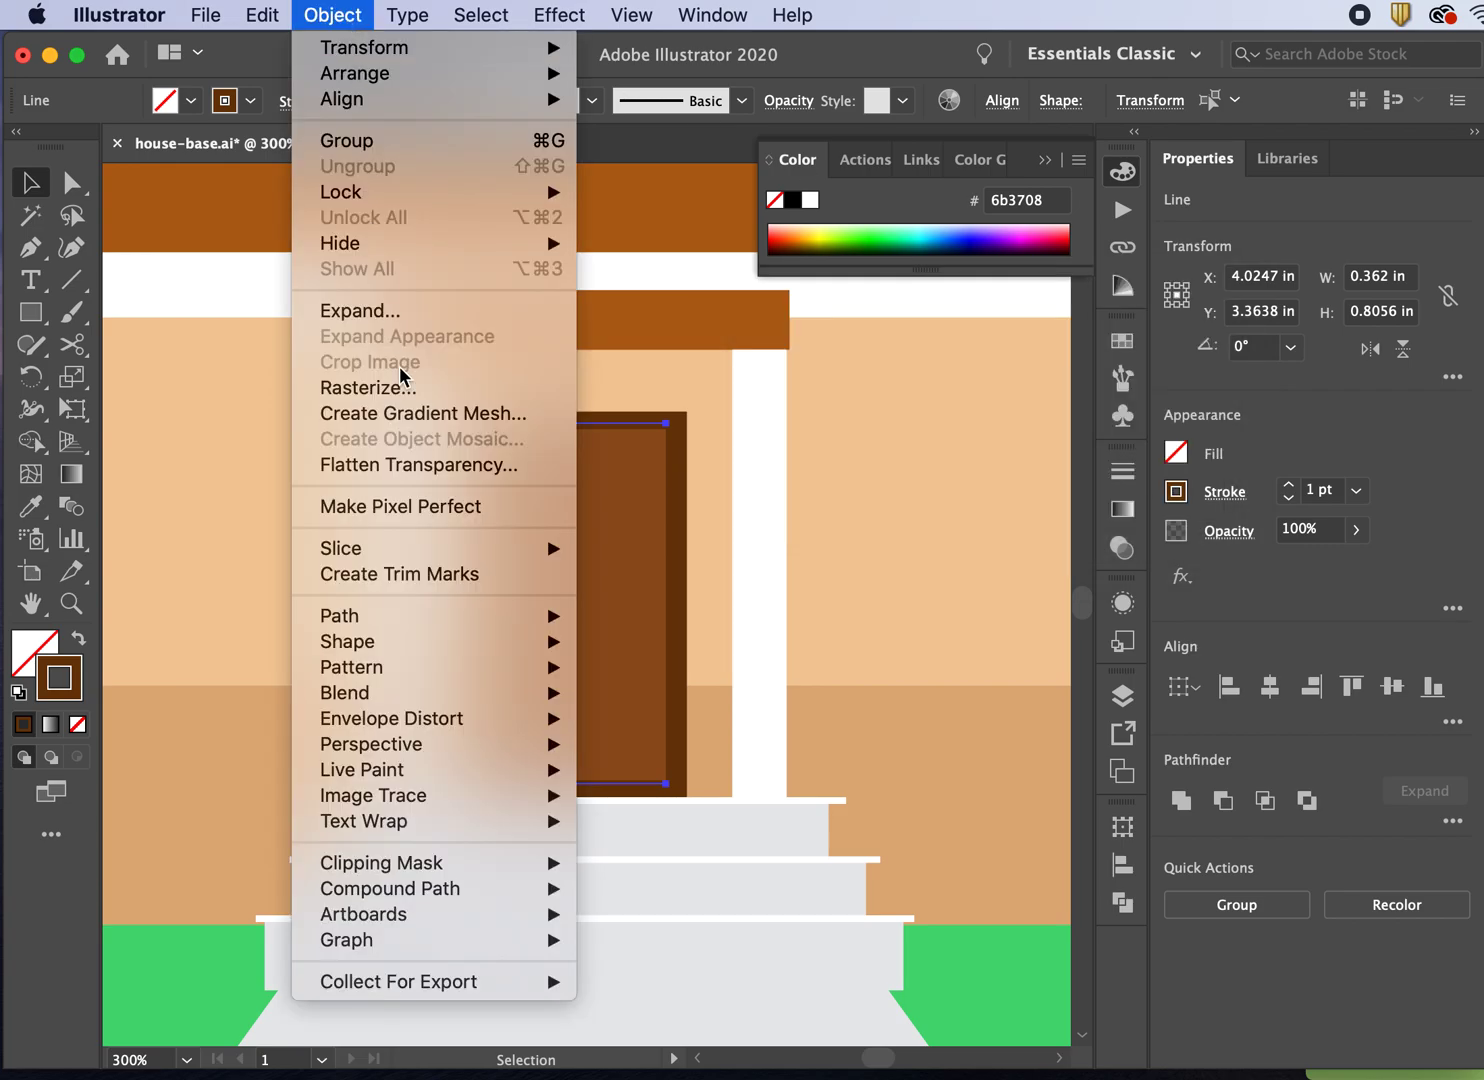
mouse_move(421, 689)
left_click(592, 689)
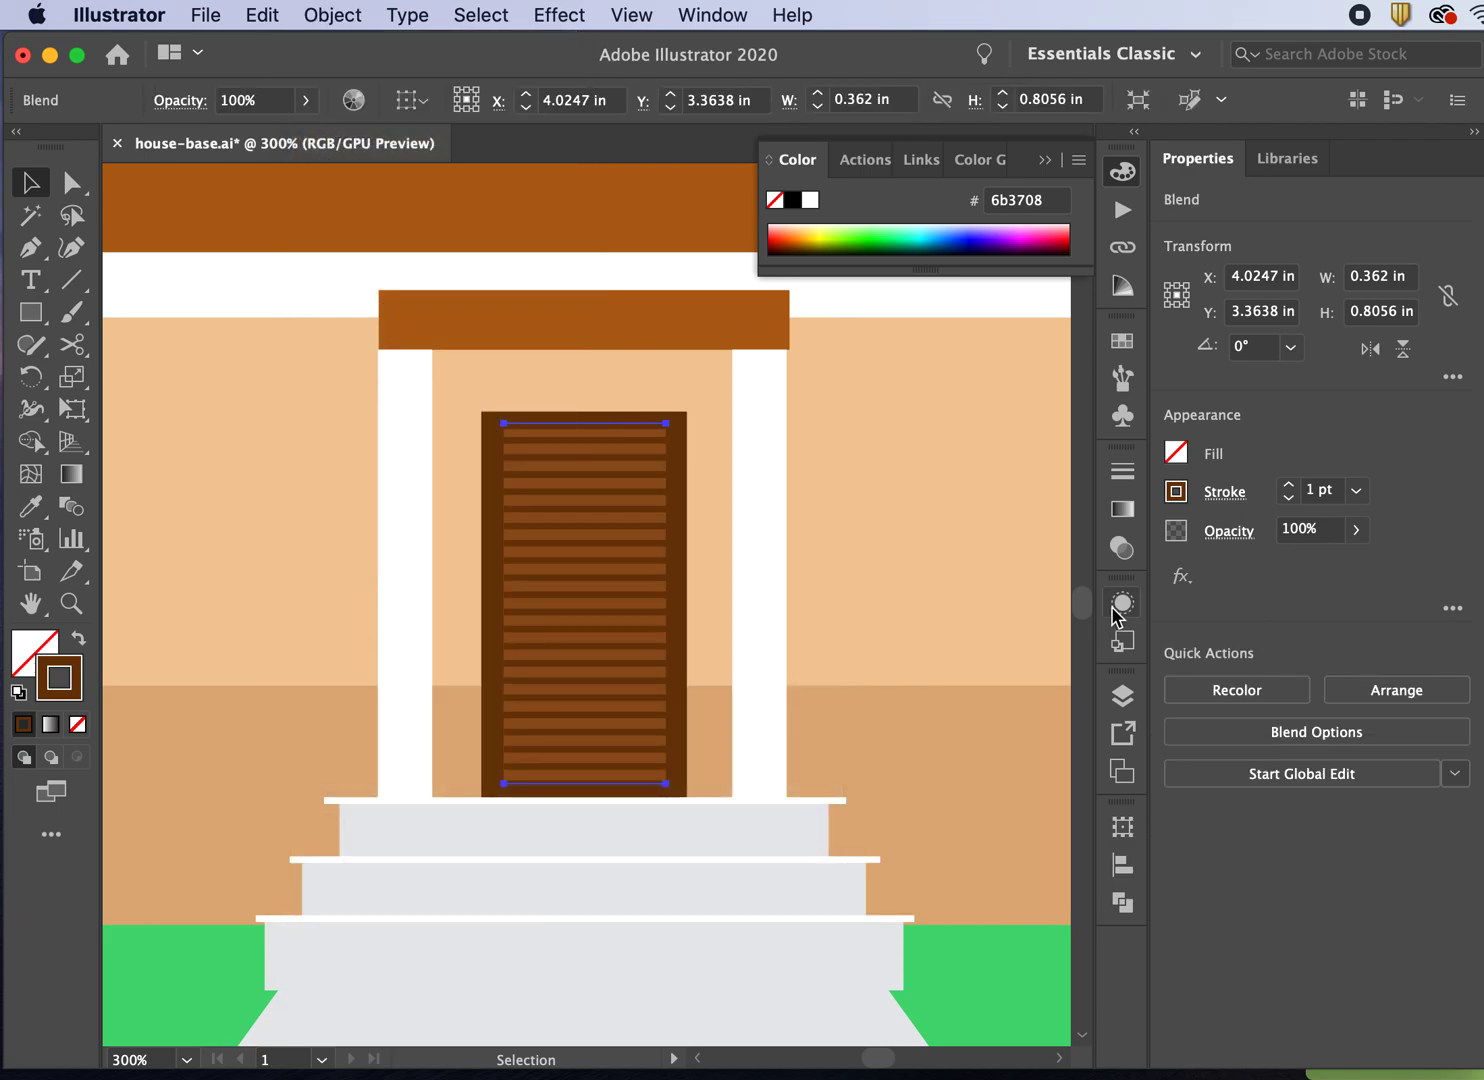
key("super+minus")
key("super+minus")
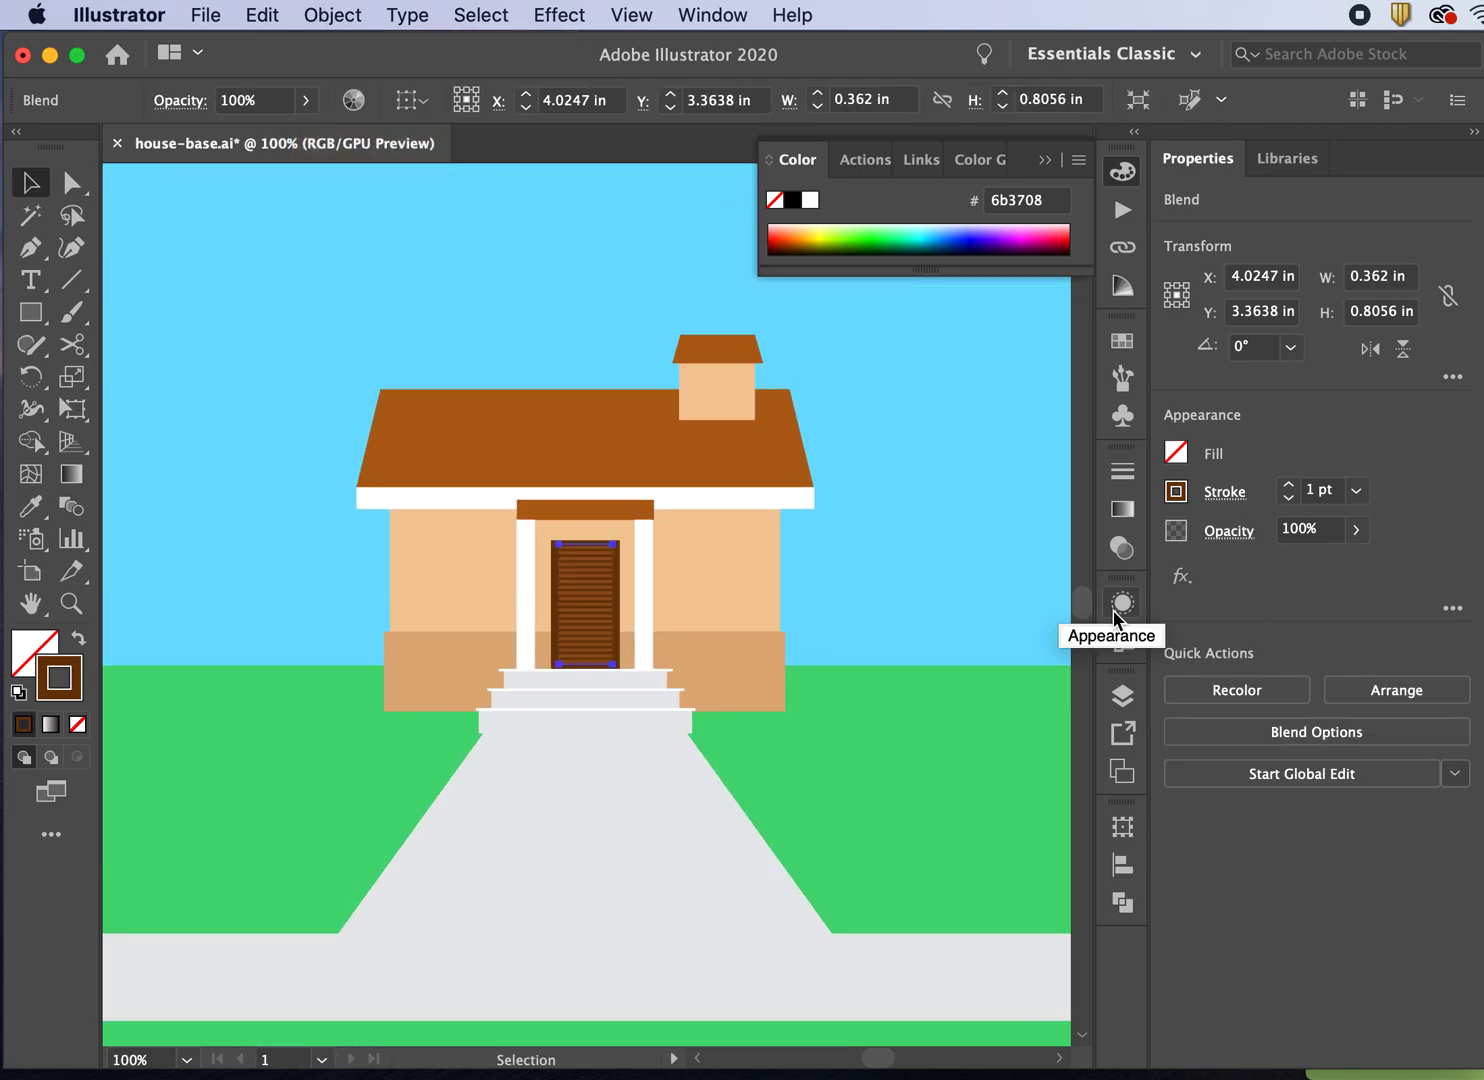
key("super+minus")
left_click(992, 612)
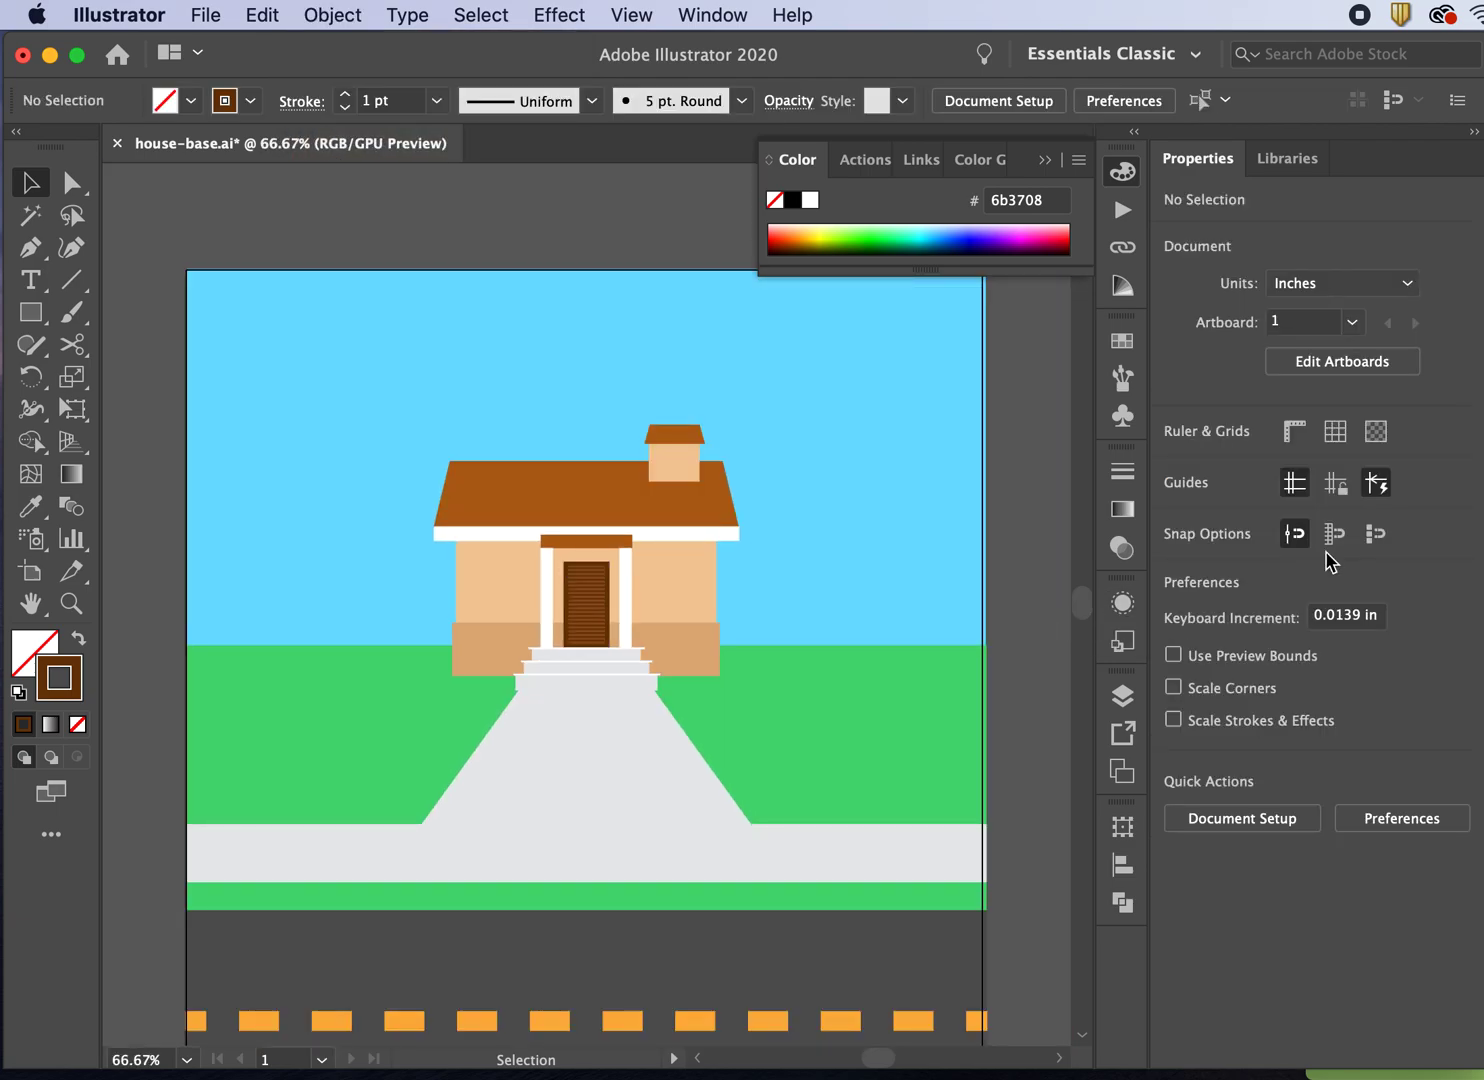
Step: Examine the slatted door in the whole illustration and up close
key("super+minus")
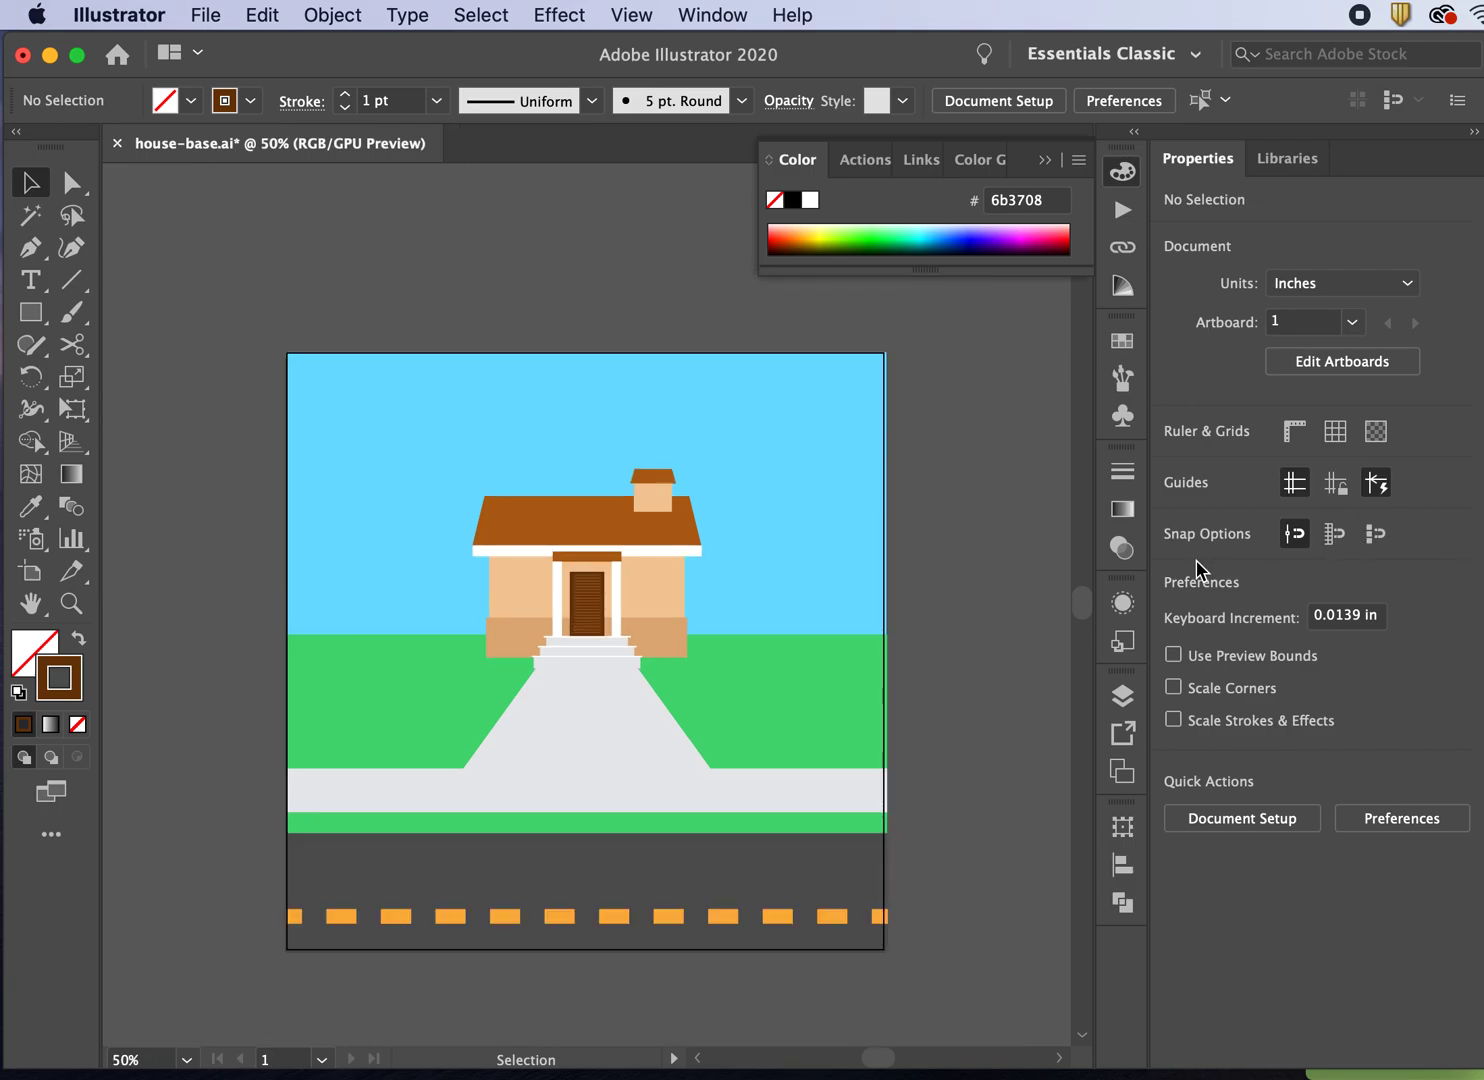
key("super+plus")
key("super+plus")
key("super+plus")
key("super+plus")
key("super+minus")
key("super+minus")
key("super+minus")
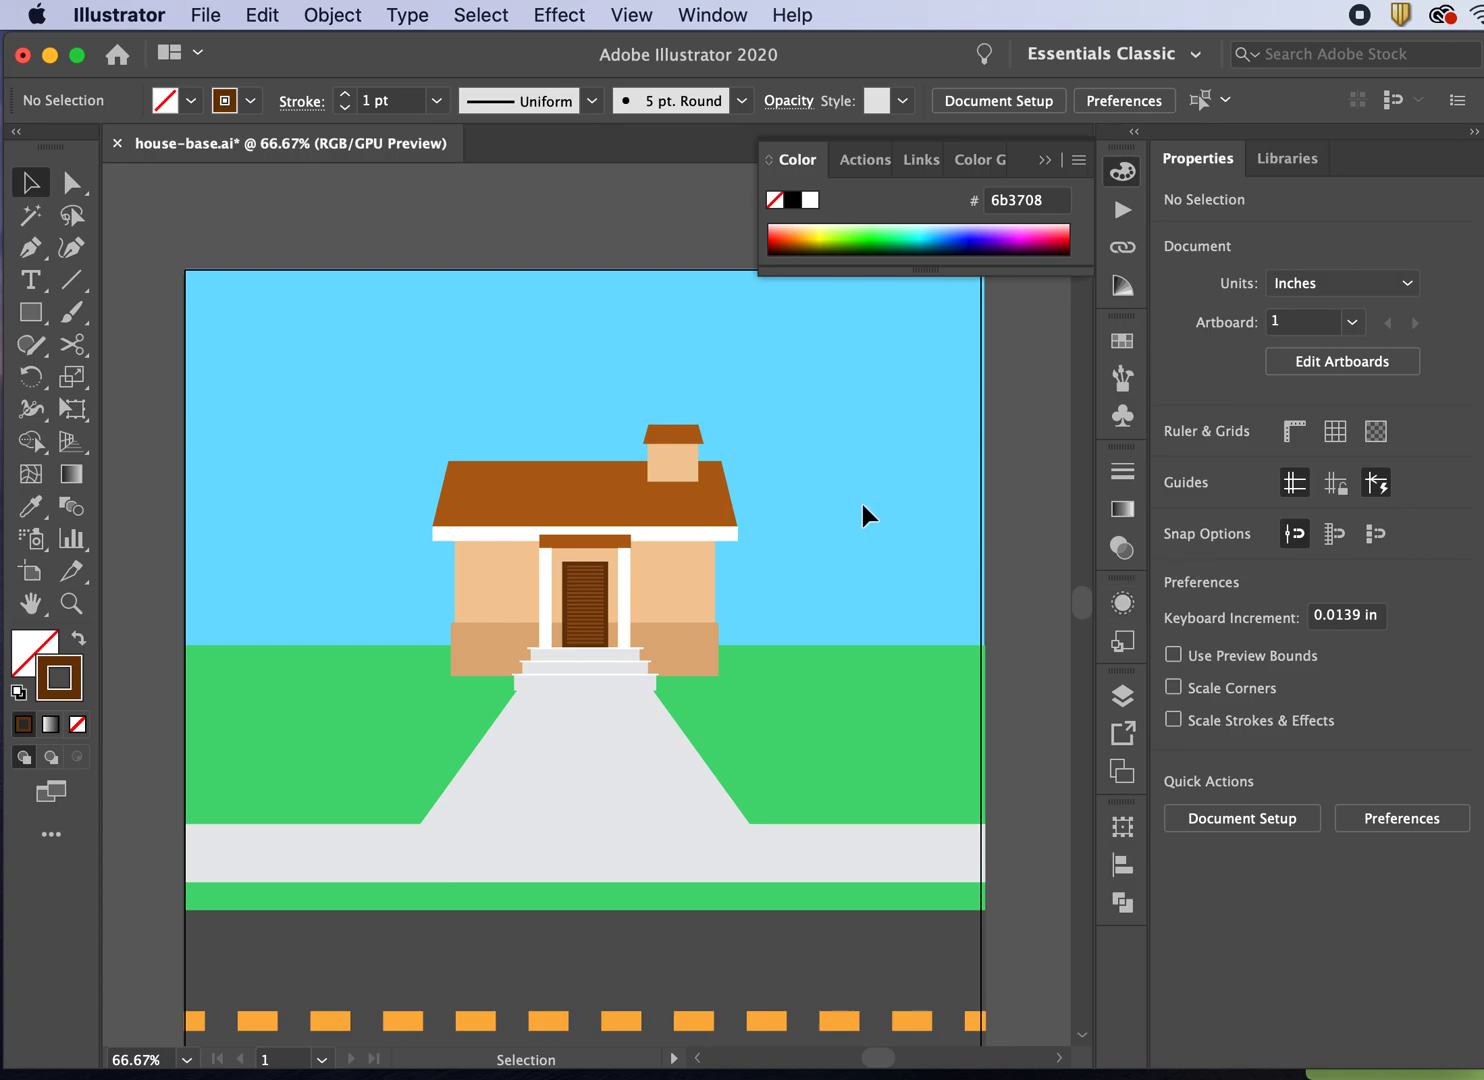
key("super+plus")
key("super+plus")
key("super+plus")
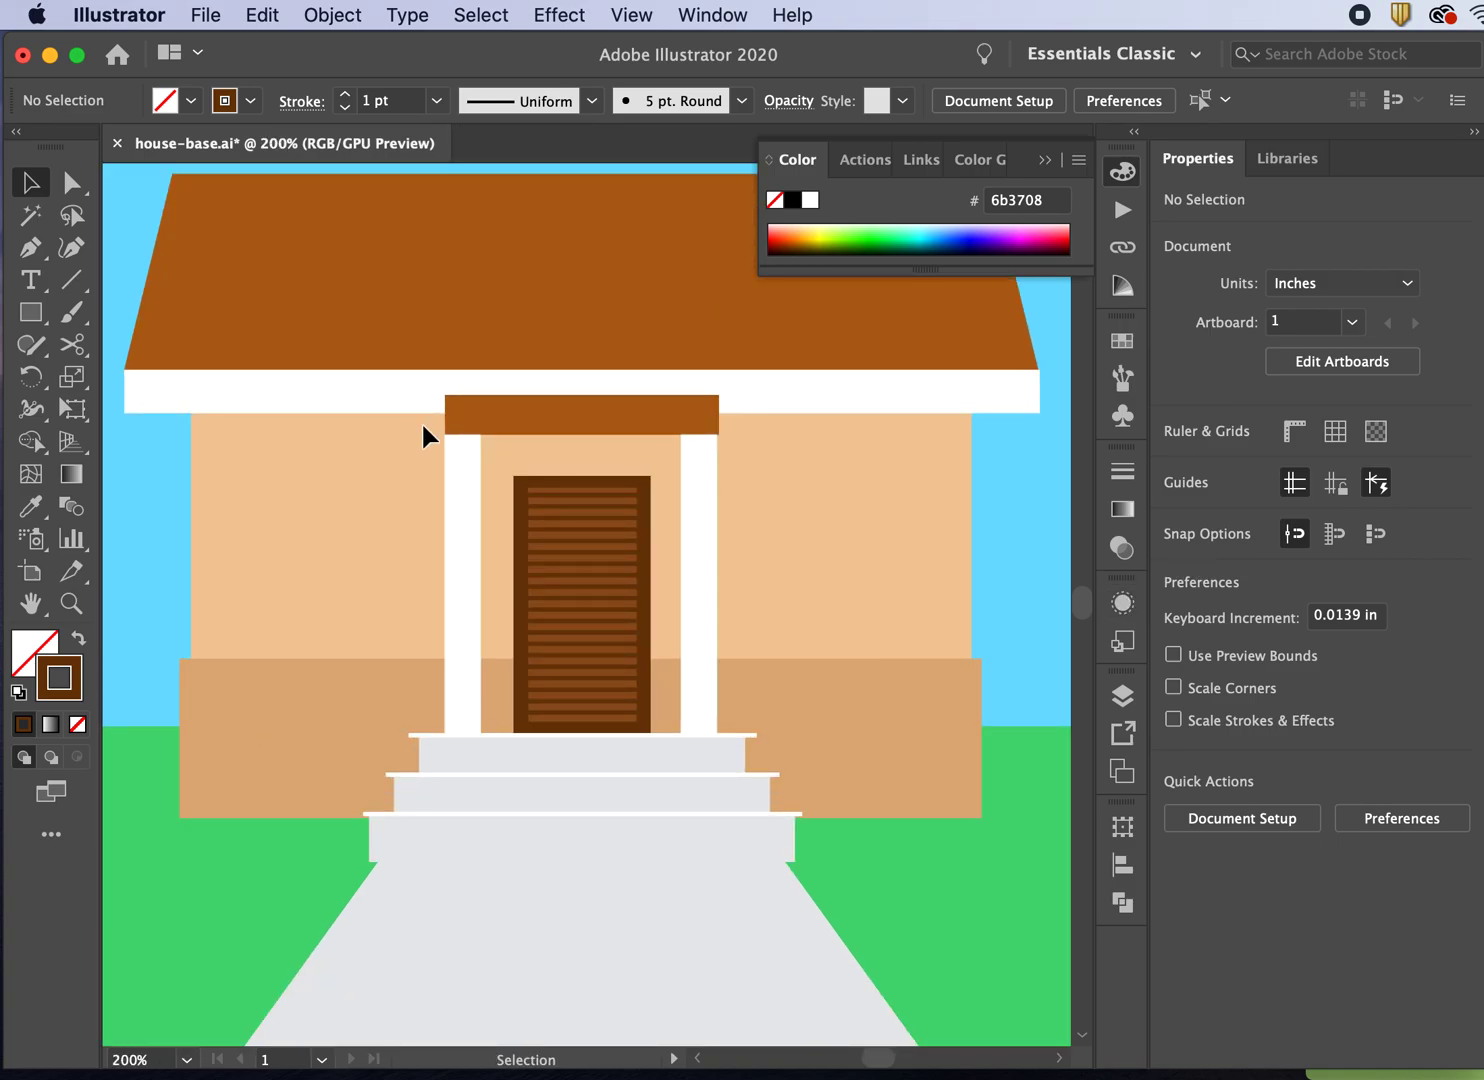
Step: Draw a circle about 0.05 in wide as a doorknob on the door's left border, just below mid-height
left_click_drag(32, 314, 94, 379)
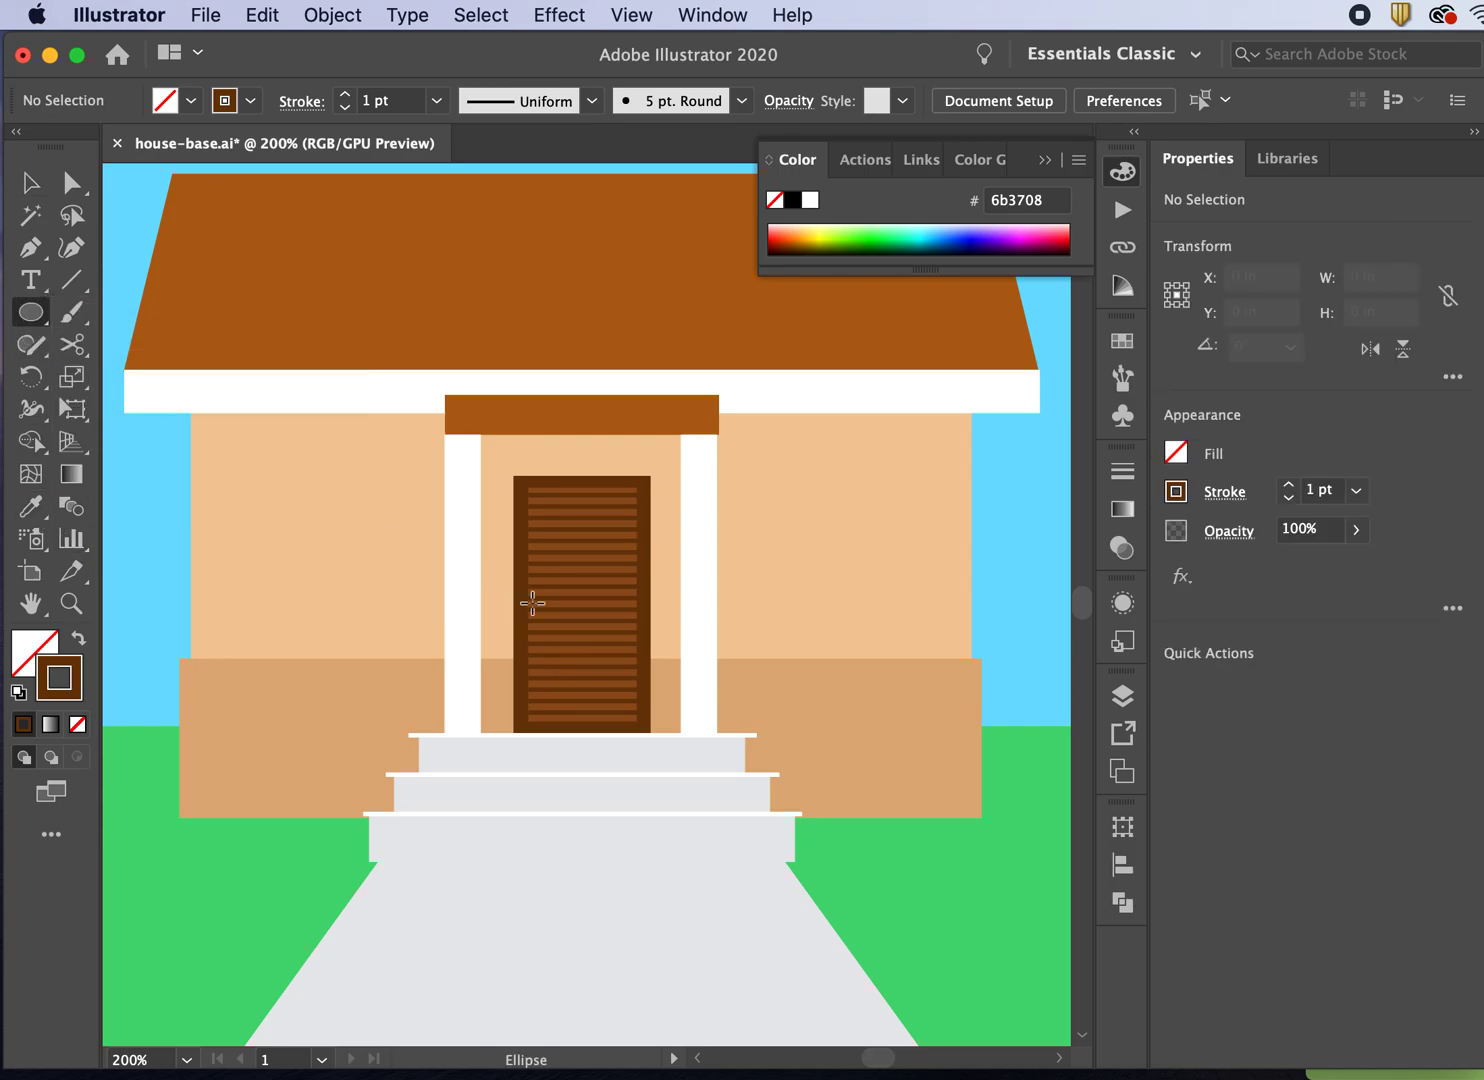
key("super+plus")
key("super+plus")
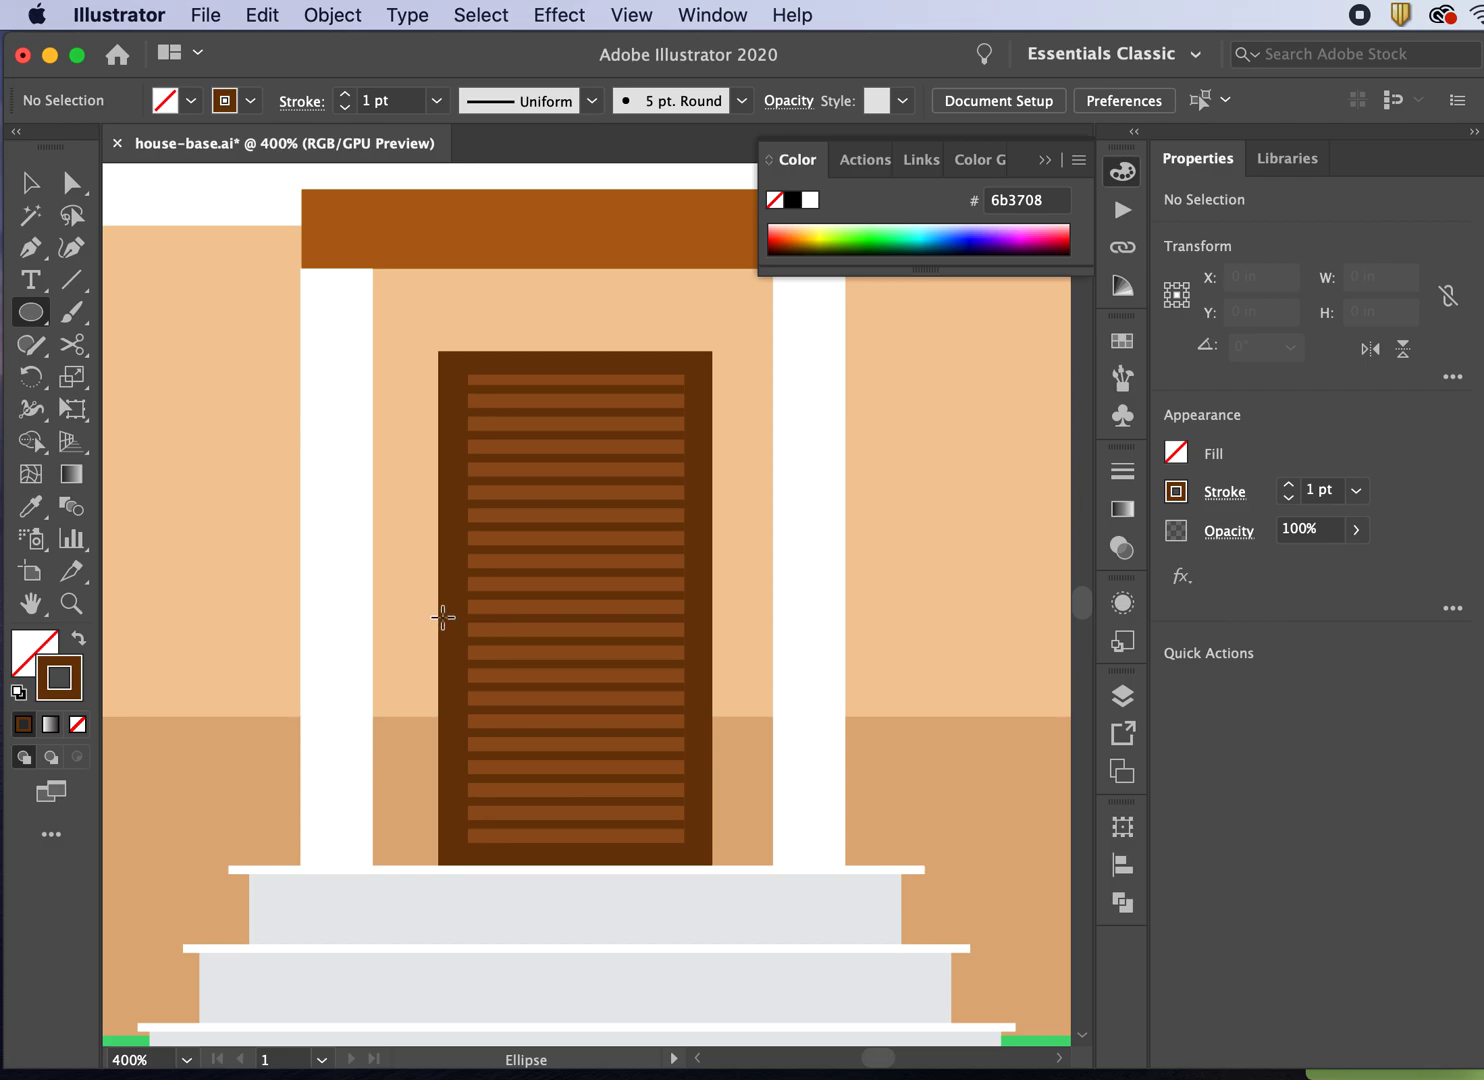
left_click_drag(446, 622, 466, 648)
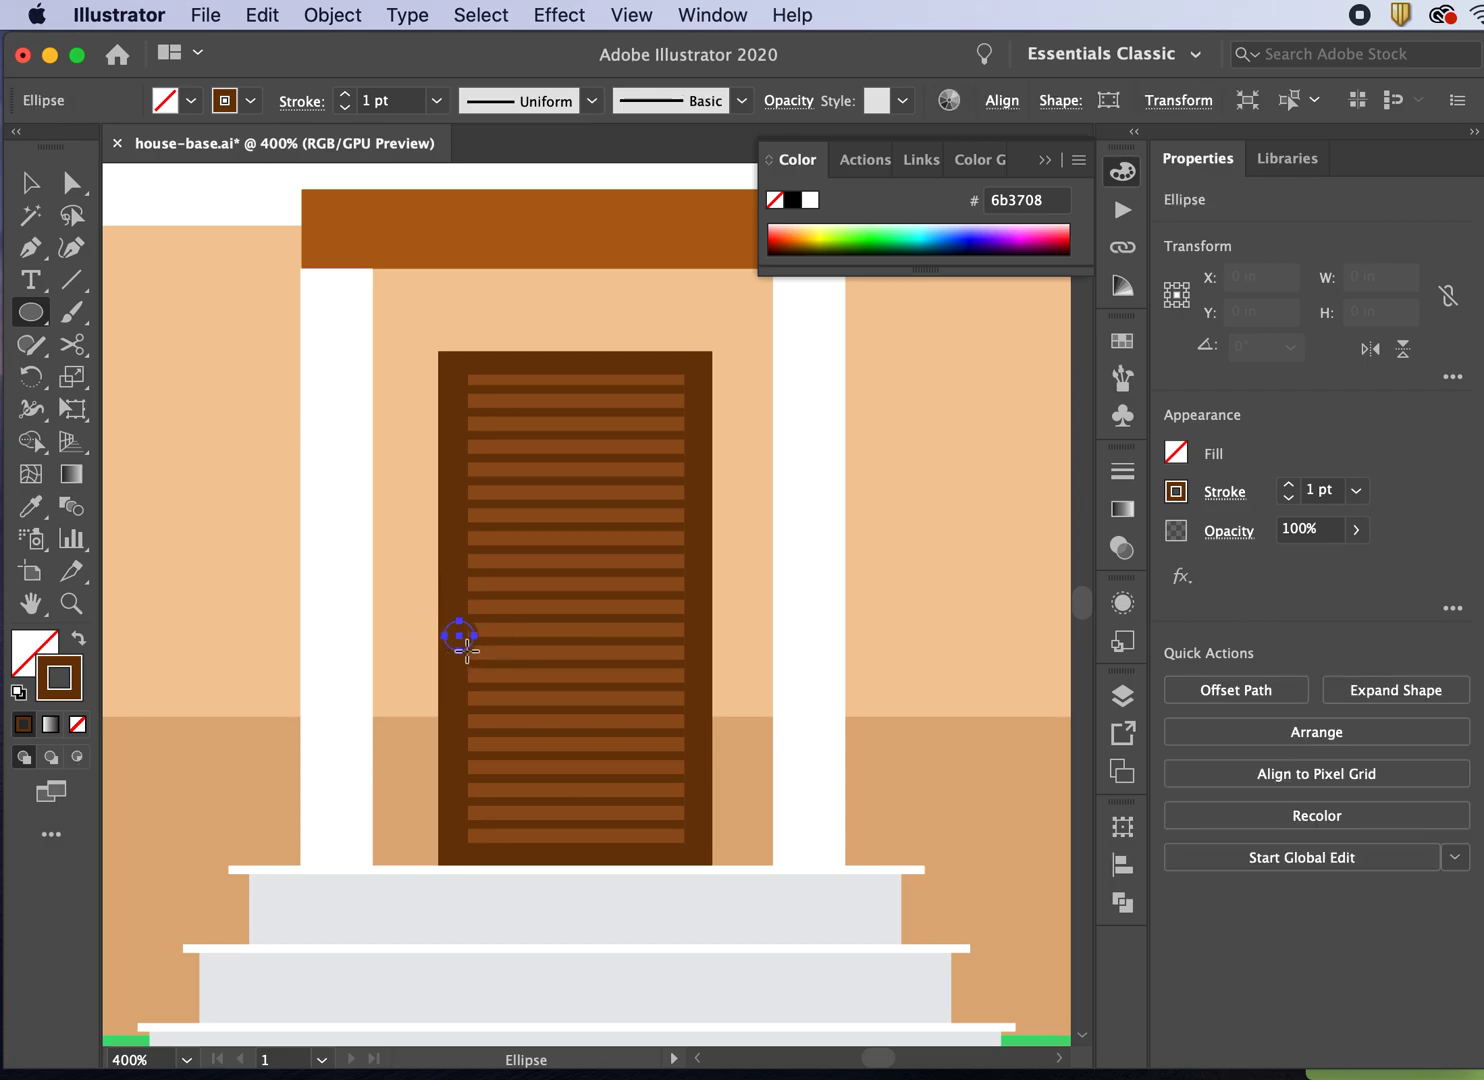
Step: Give the doorknob circle the steps' light grey fill without a stroke by sampling a step, and deselect it
left_click(31, 538)
left_click(31, 507)
left_click(300, 921)
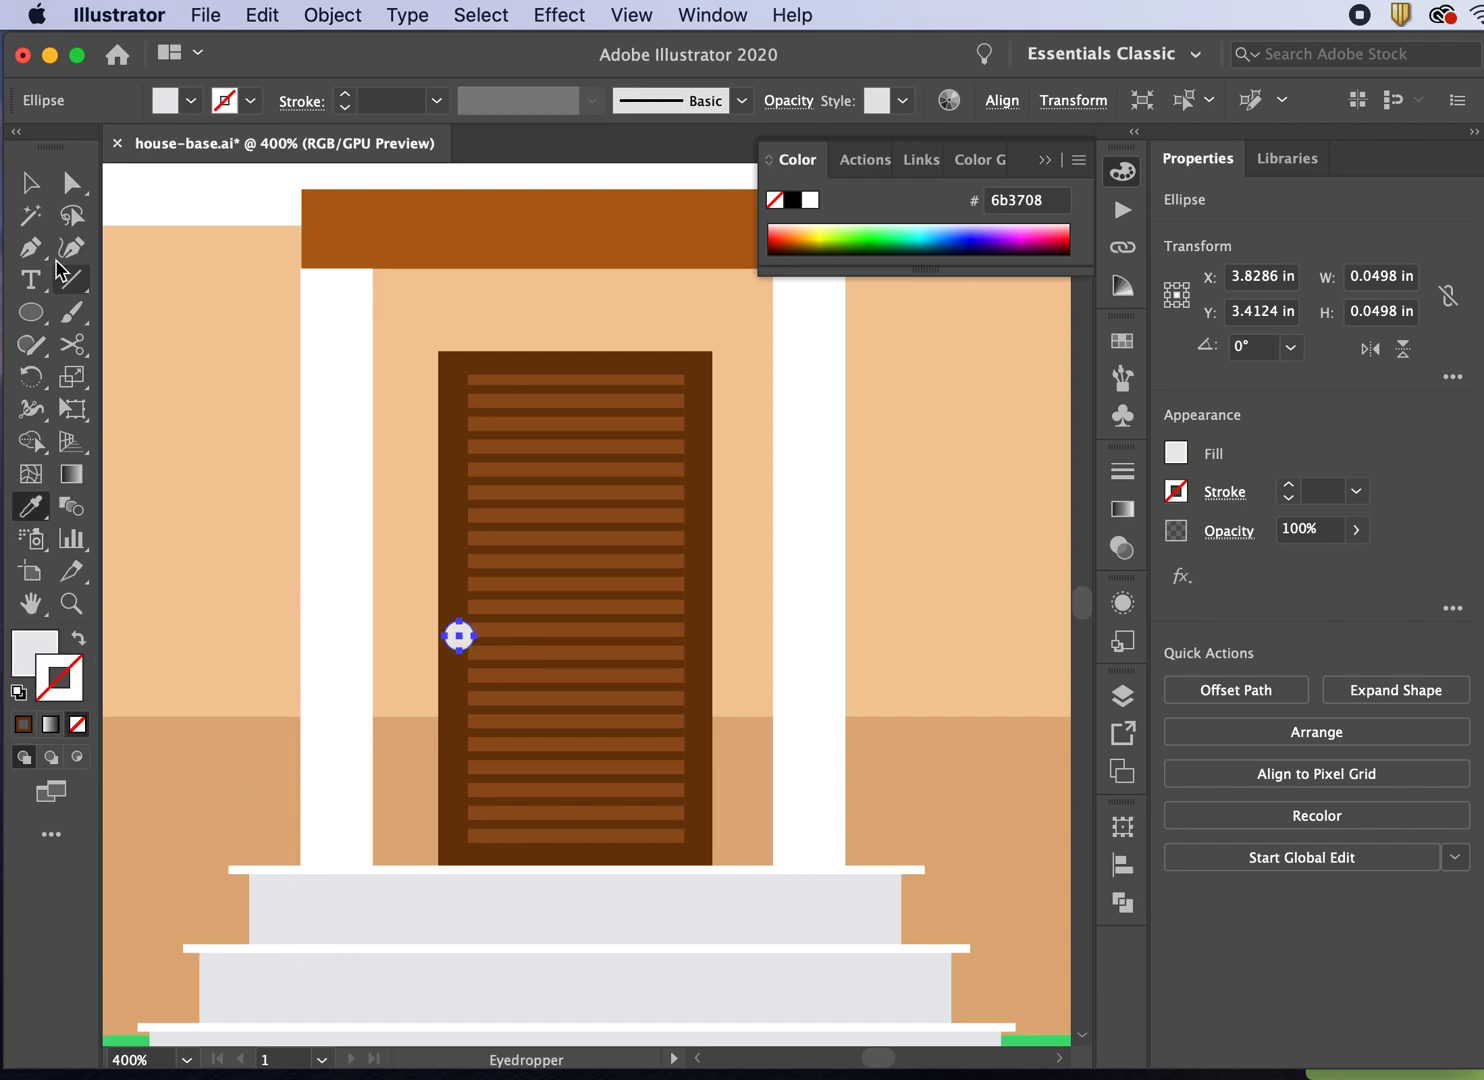
left_click(30, 185)
left_click(209, 411)
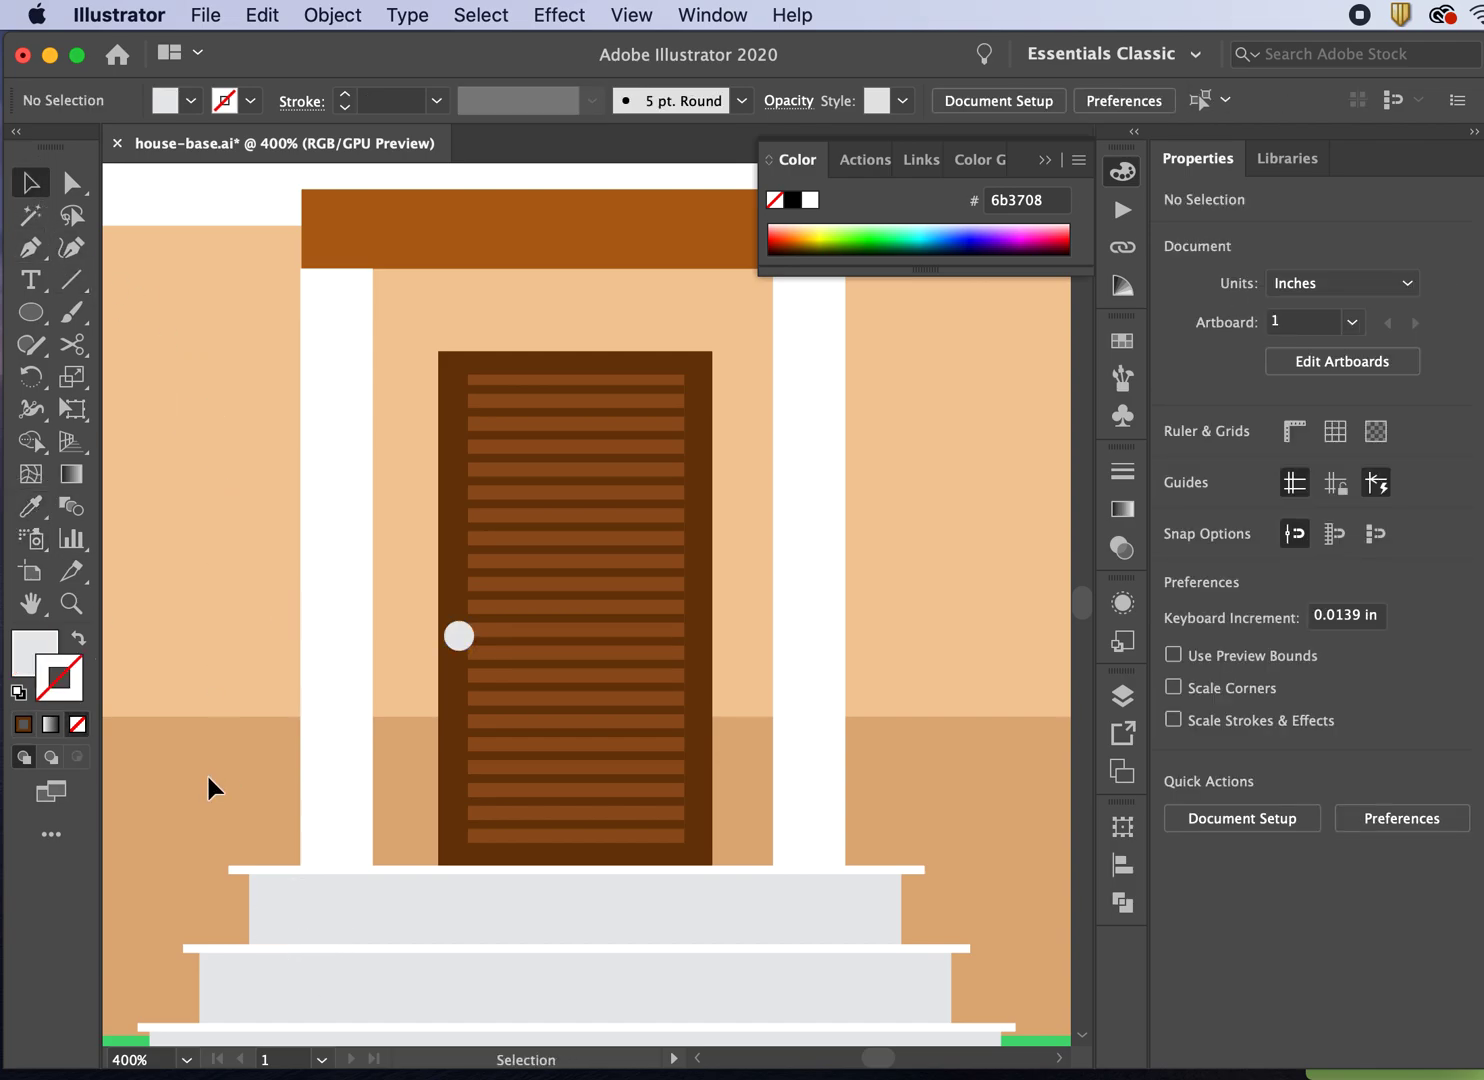
Step: Darken the doorknob's fill to the mid grey bbbbbc and deselect it
key("super+minus")
key("super+minus")
key("super+minus")
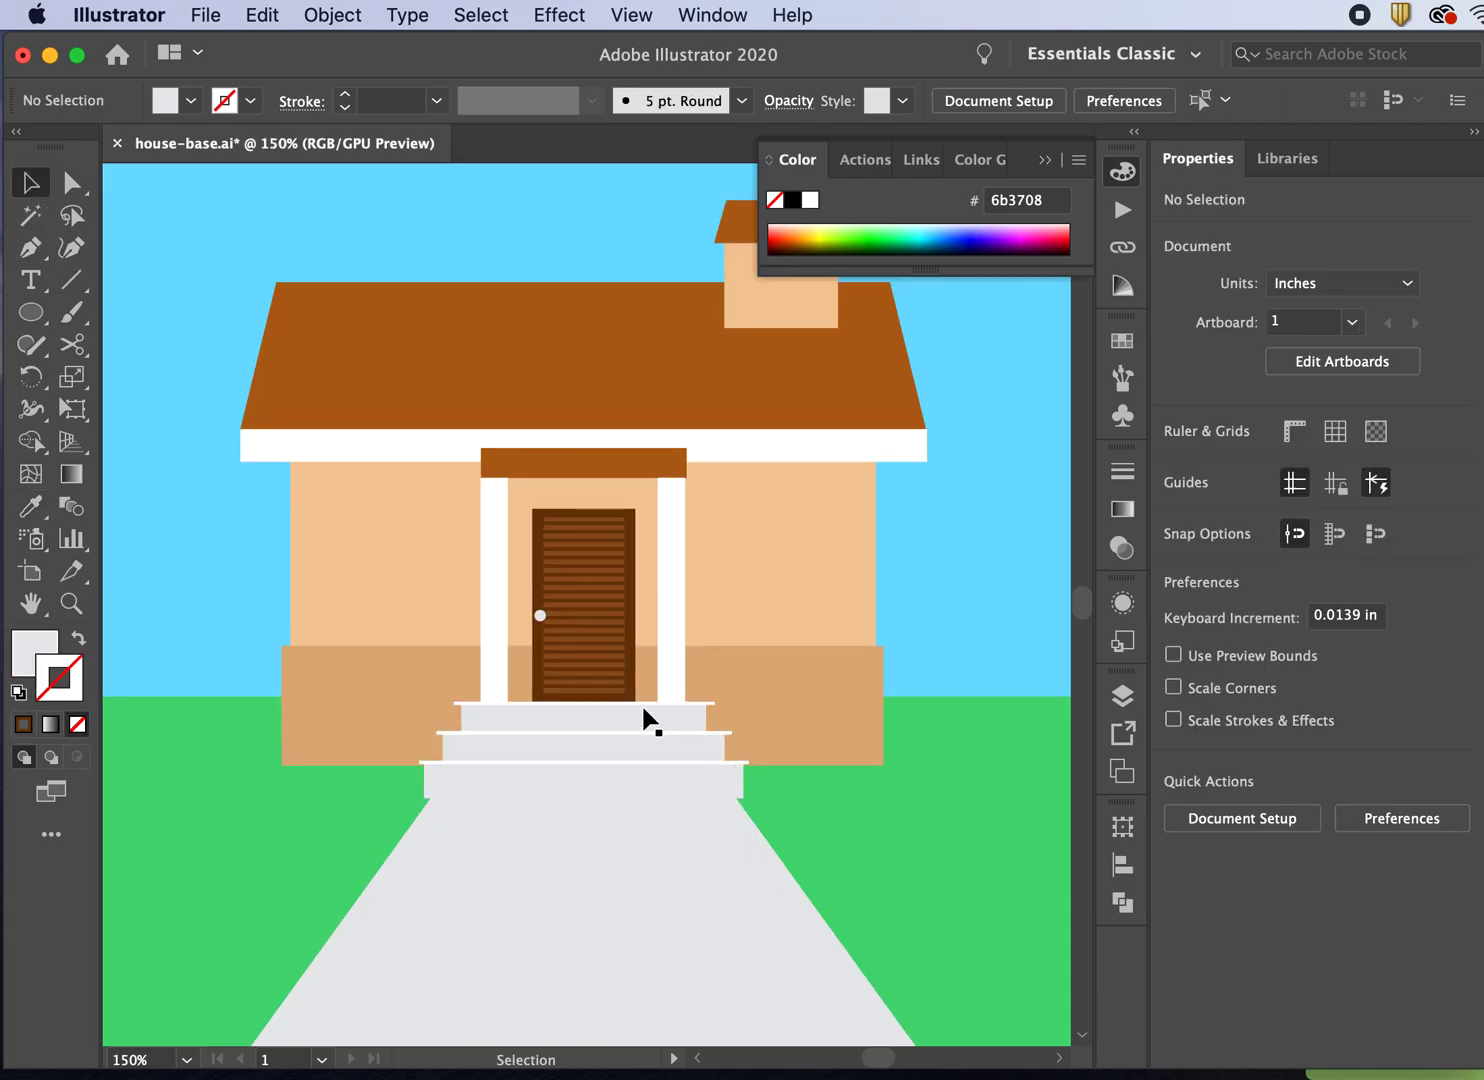
left_click(540, 615)
double_click(40, 650)
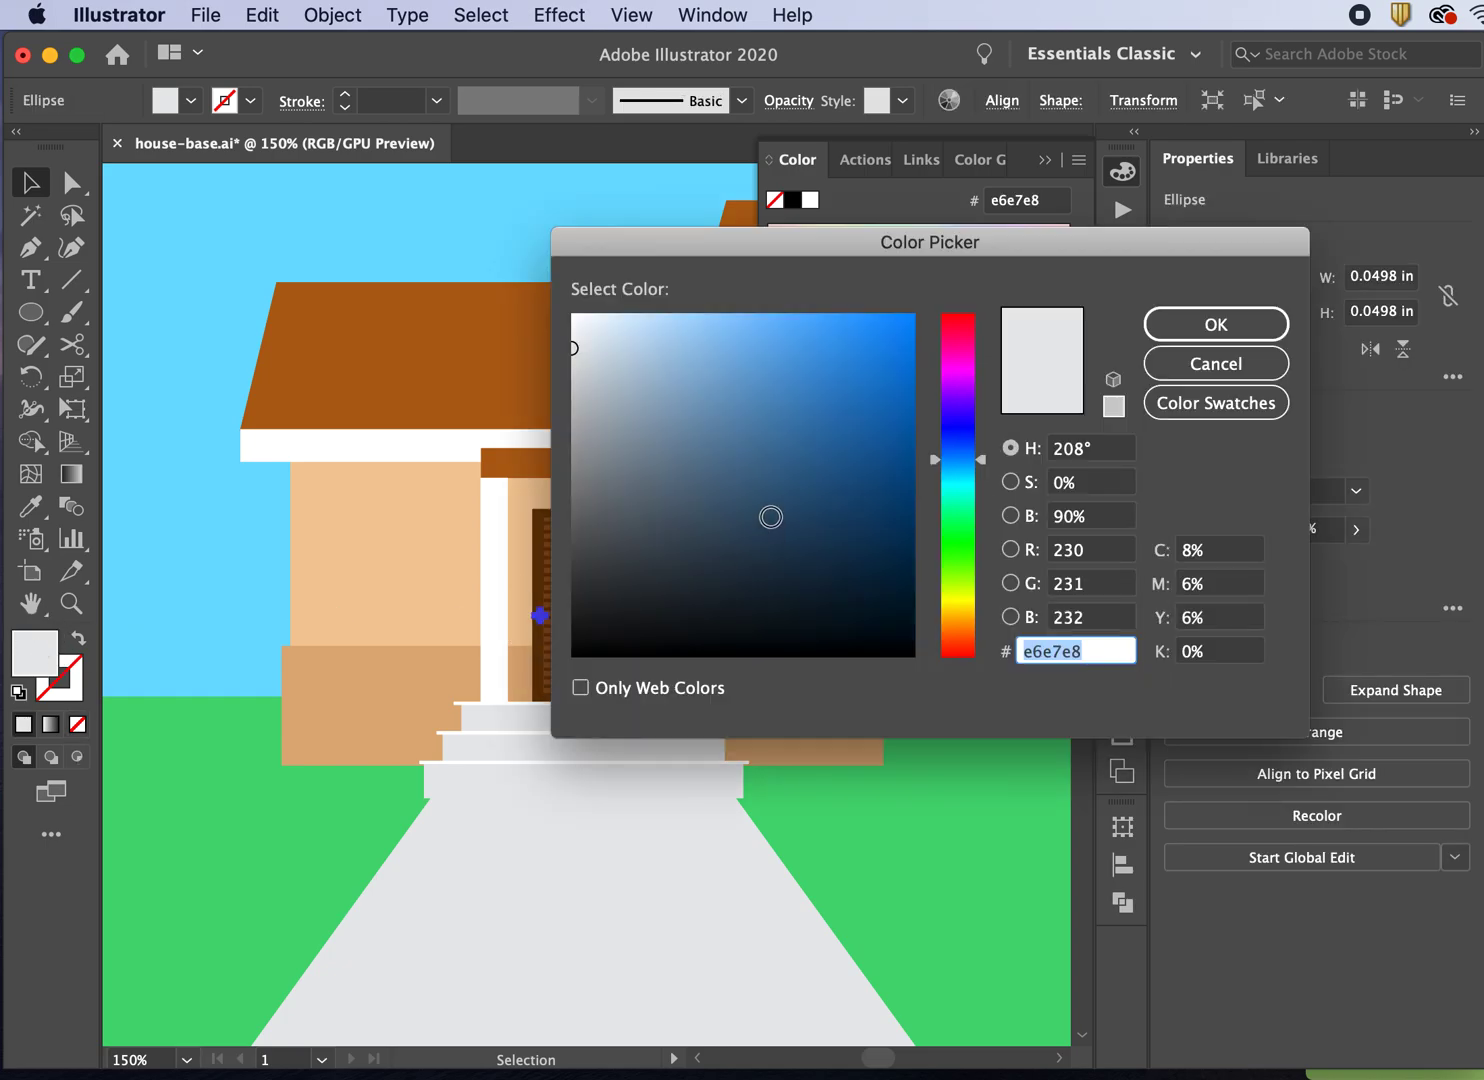
left_click(572, 374)
left_click_drag(572, 374, 573, 401)
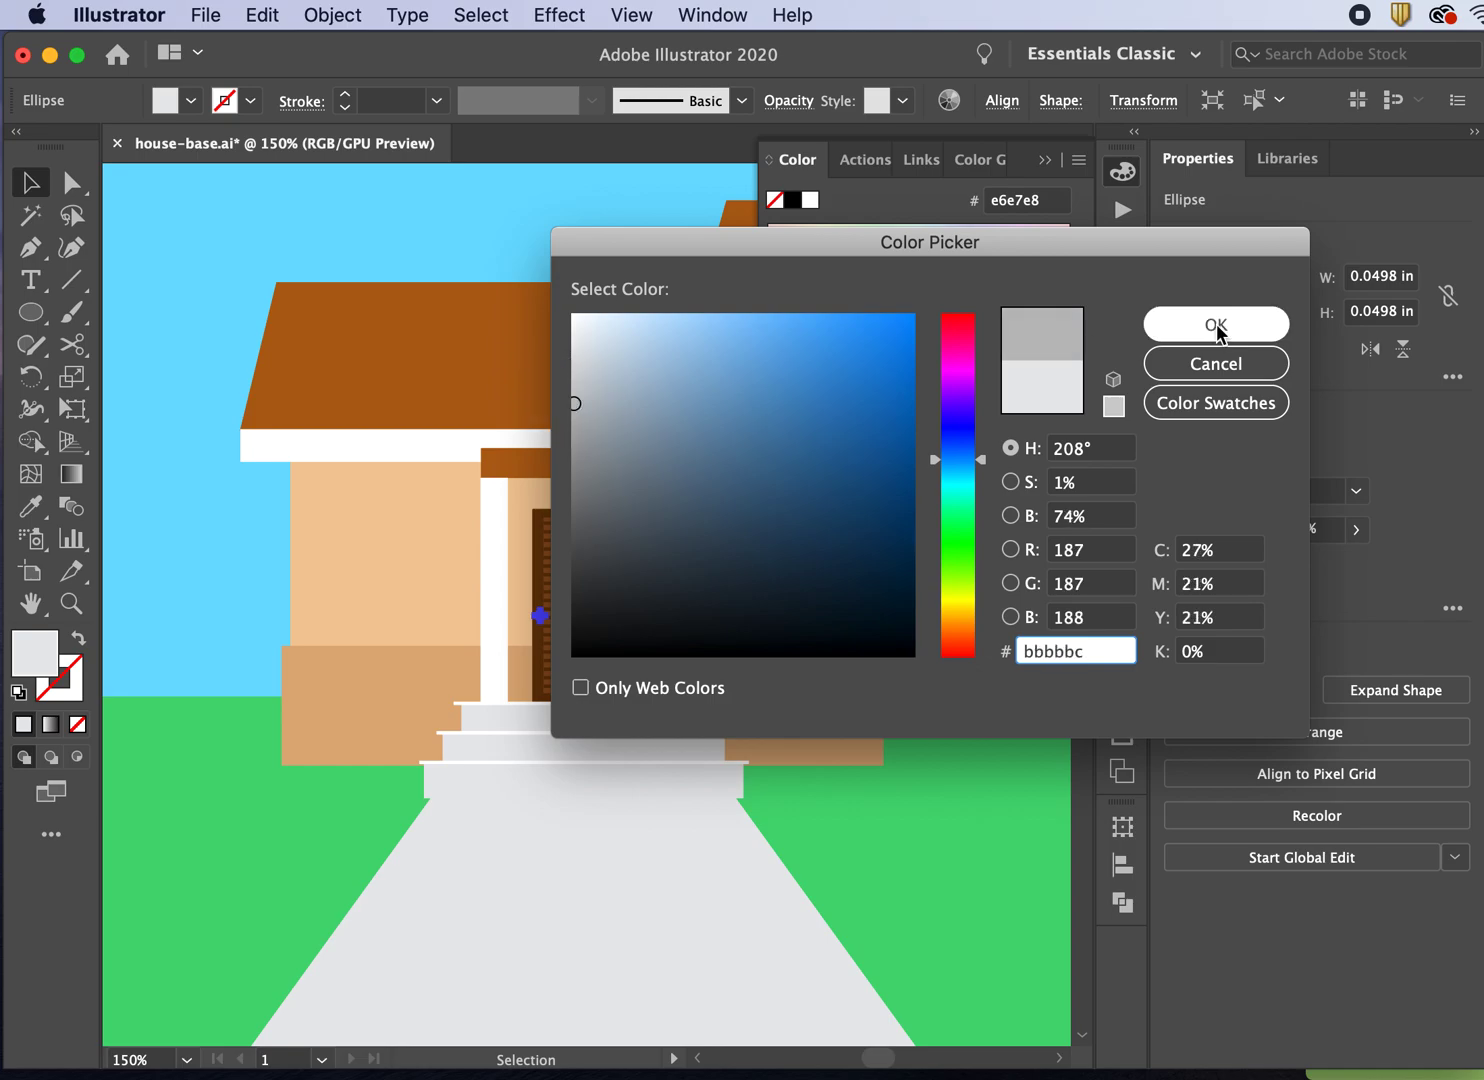
left_click(1216, 322)
left_click(932, 930)
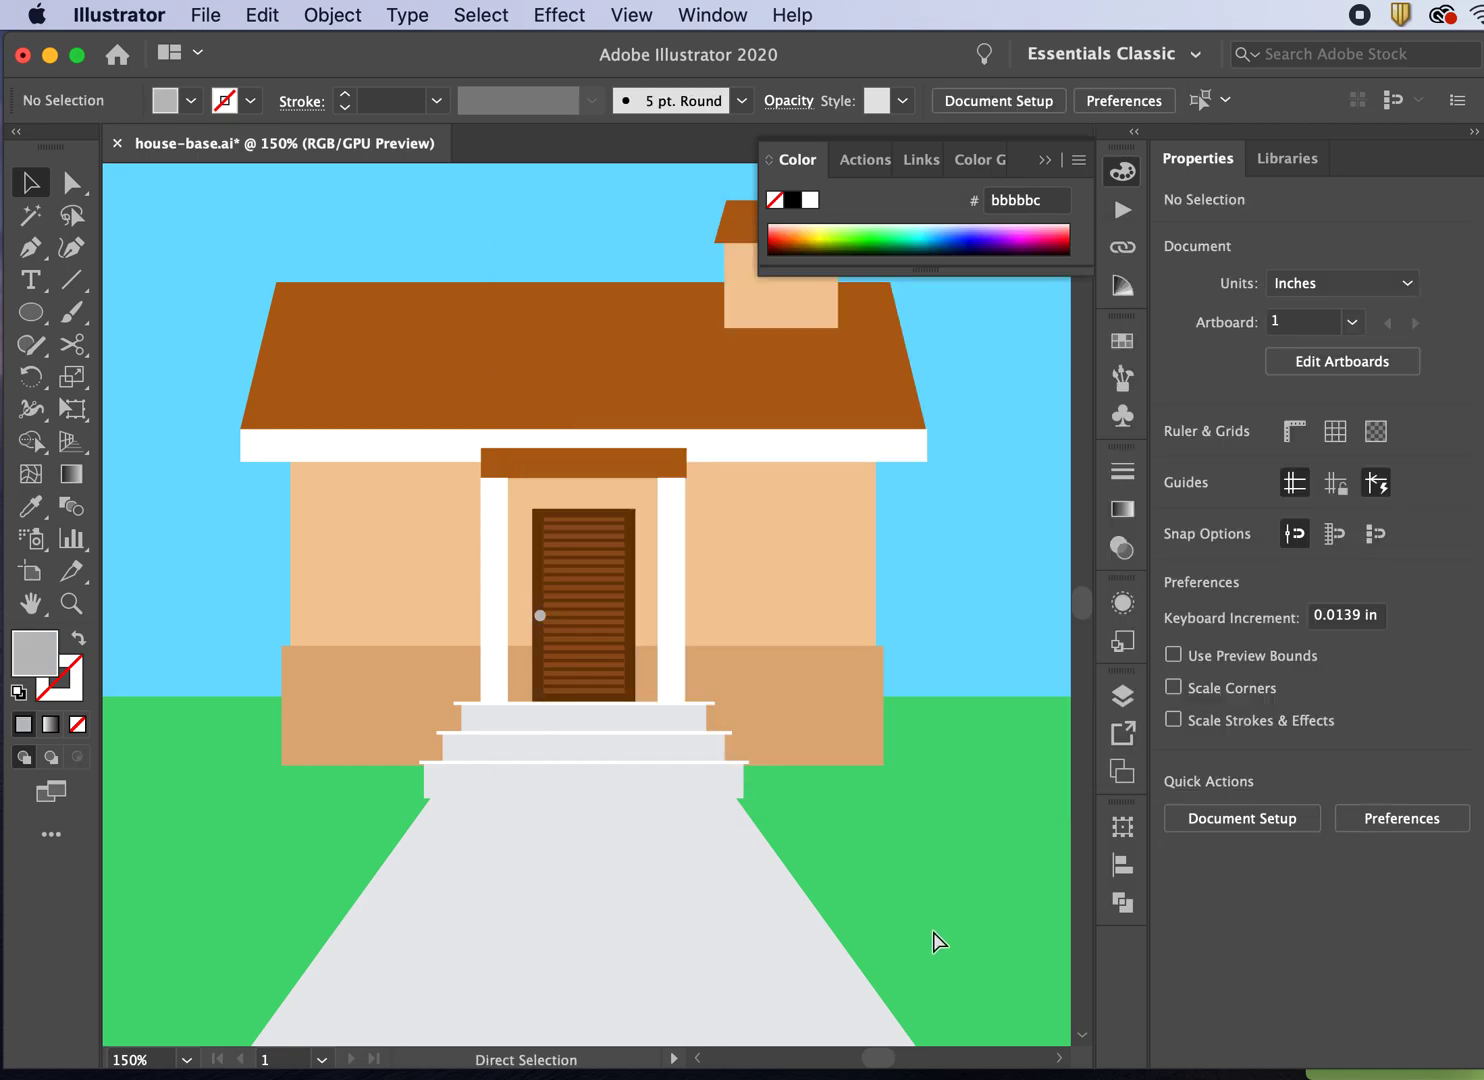
Step: Examine the house with its door details at several magnifications
key("super+minus")
key("super+minus")
key("super+minus")
key("super+minus")
key("super+plus")
key("super+plus")
key("super+plus")
key("super+plus")
key("super+plus")
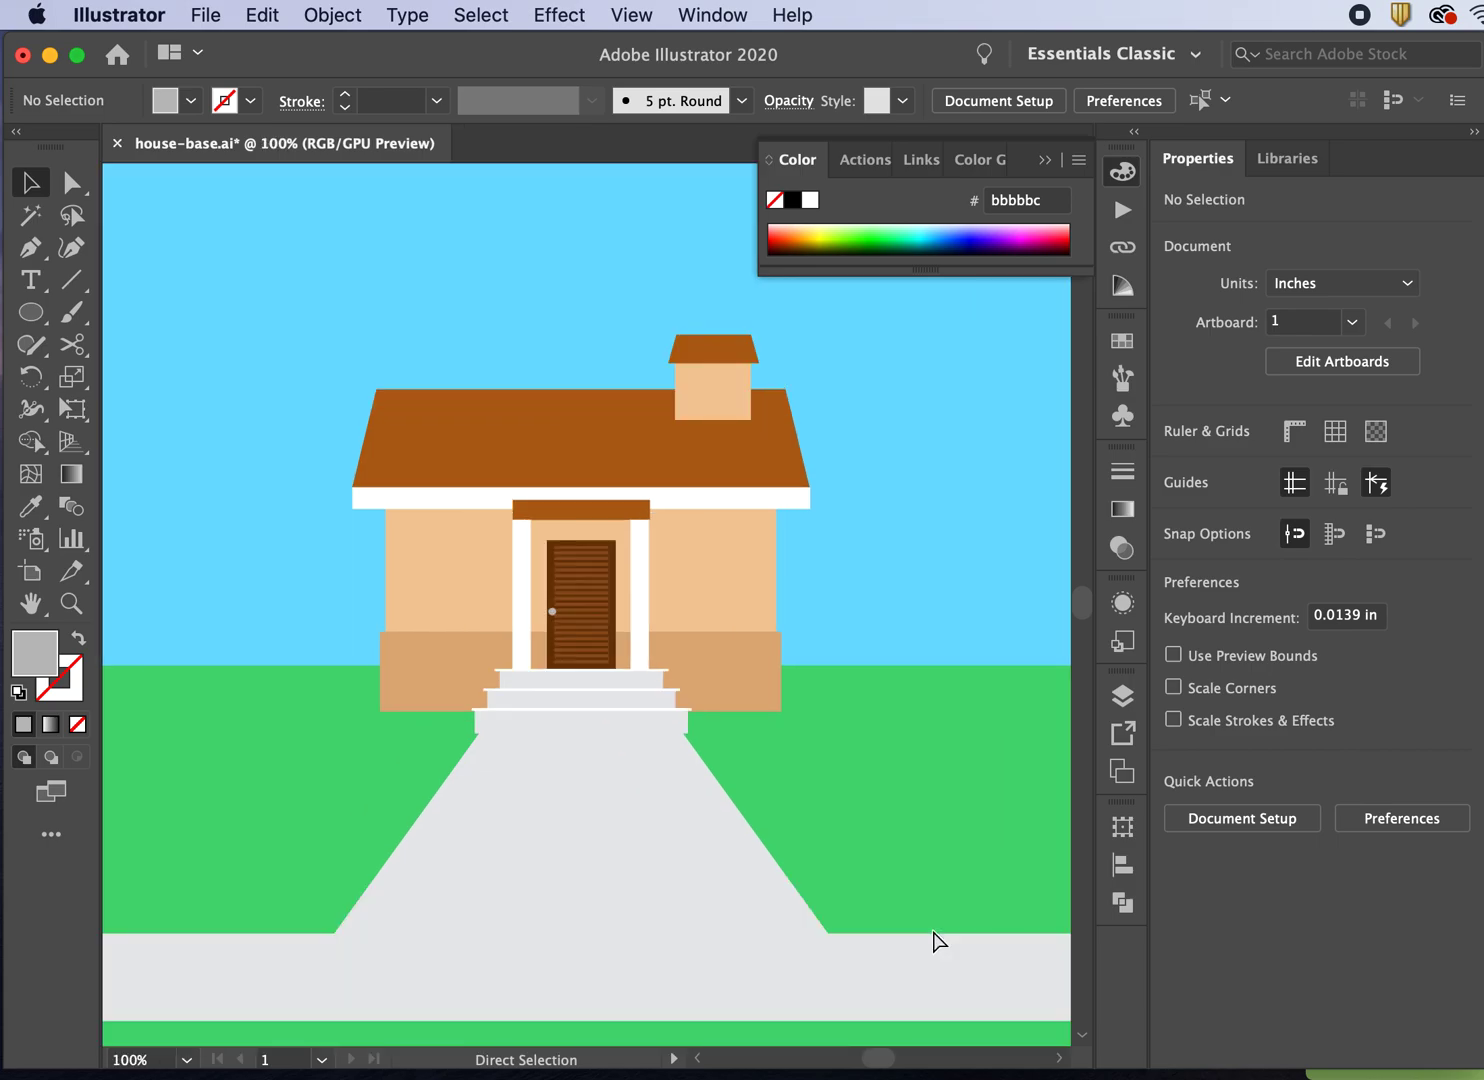
key("super+minus")
key("super+minus")
Step: Save the house illustration
key("a")
key("v")
key("super+s")
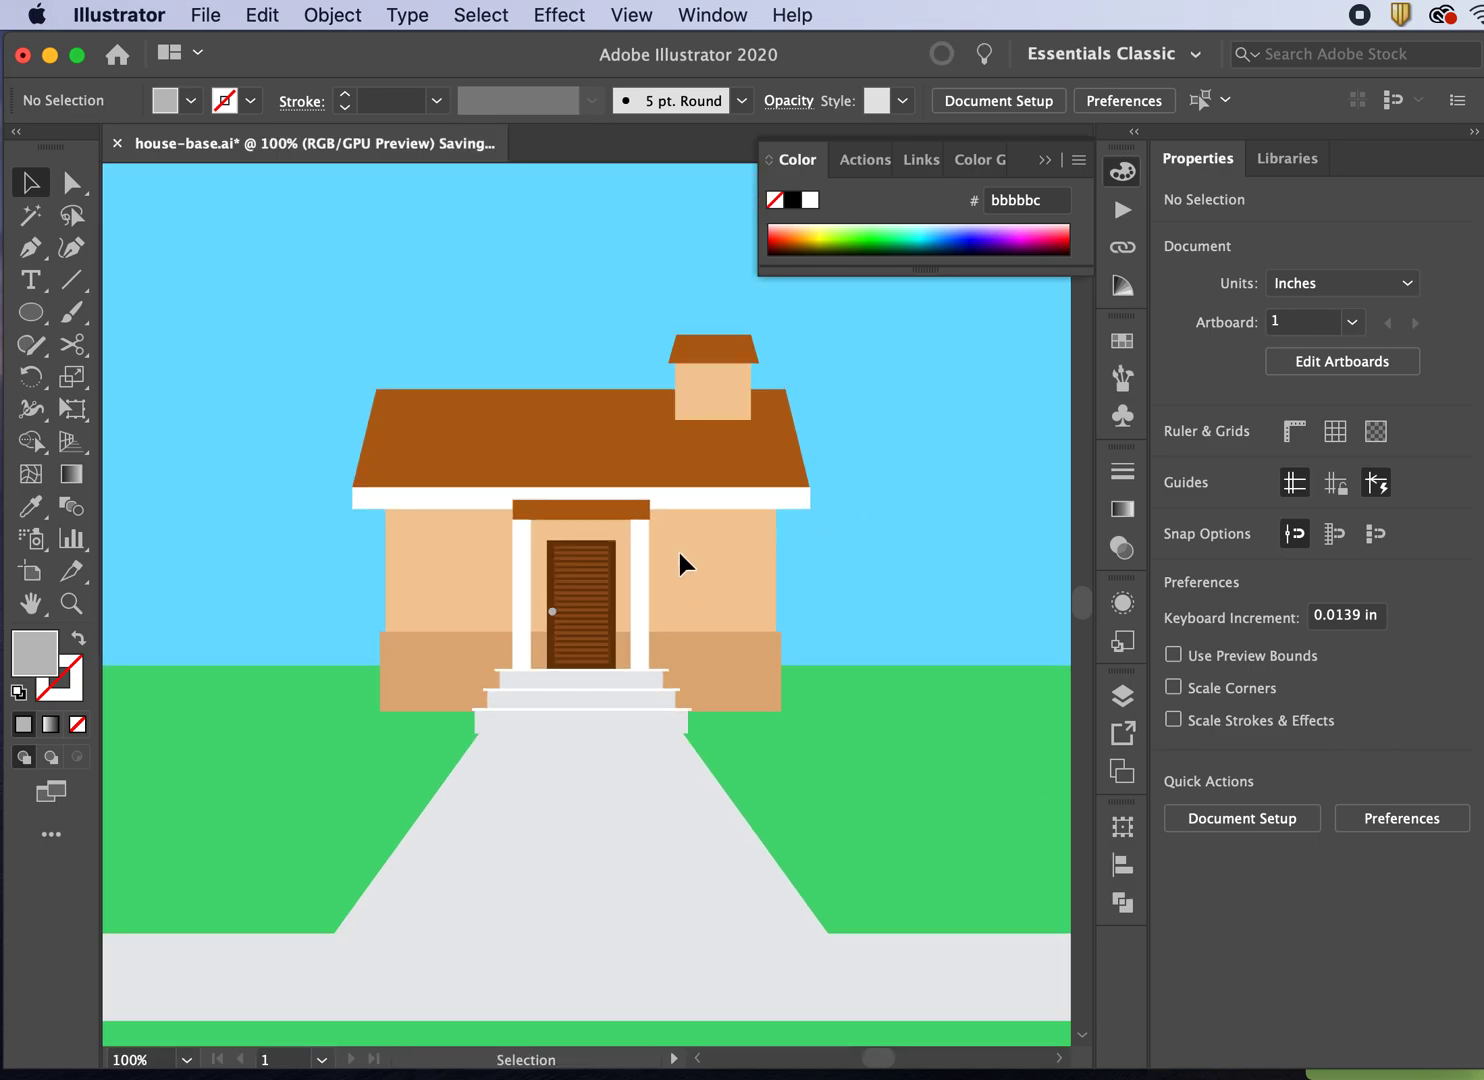
Step: Look at the windows in the house-base-art reference image in Preview, move it aside and return to Illustrator
left_click_drag(28, 316, 130, 311)
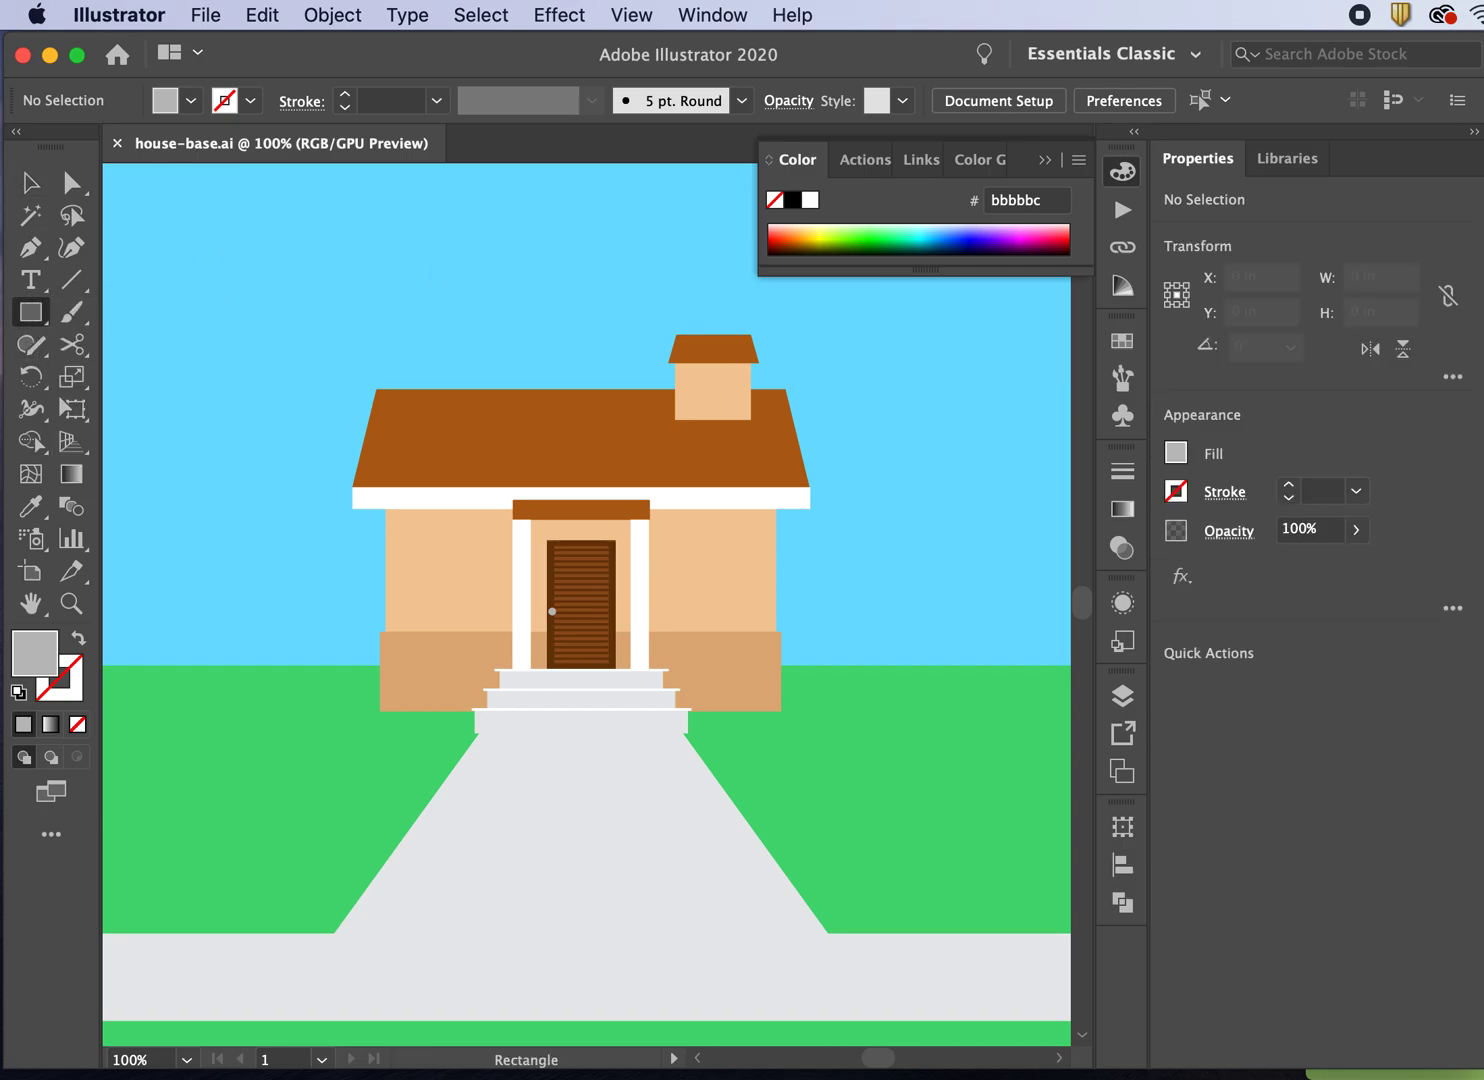
key("super+Tab")
left_click_drag(1483, 448, 588, 222)
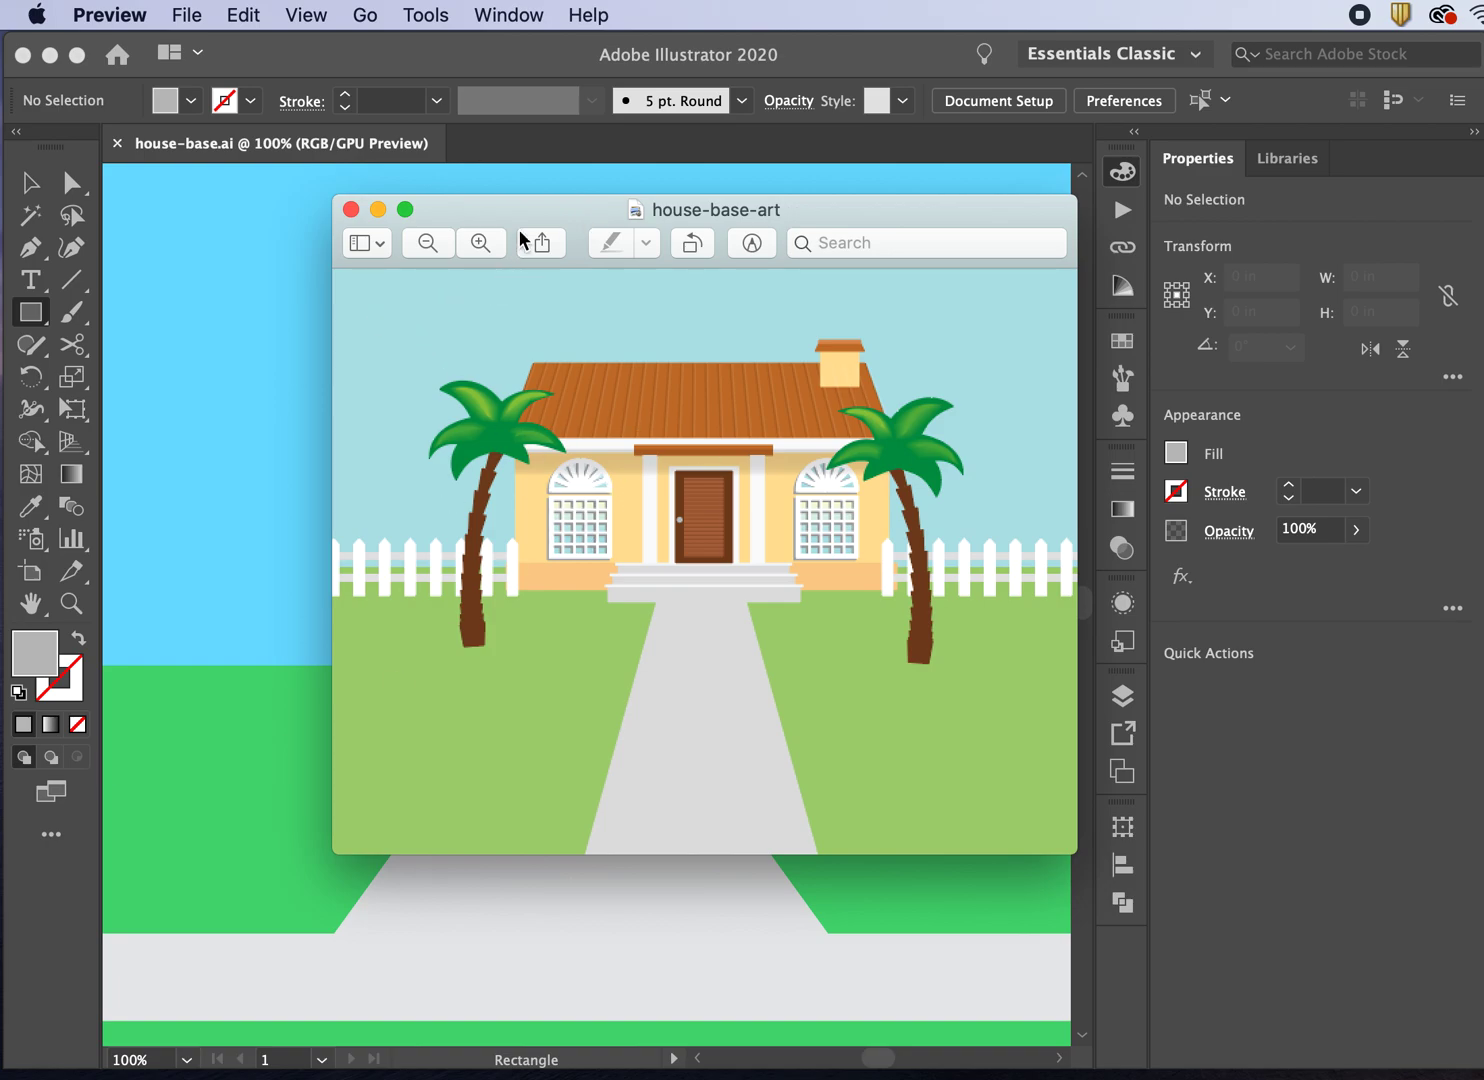
left_click_drag(456, 213, 1391, 457)
left_click(896, 78)
Step: Draw a square about 0.58 in wide on the wall between the house's left edge and the left porch column
key("super+equal")
key("super+equal")
key("super+equal")
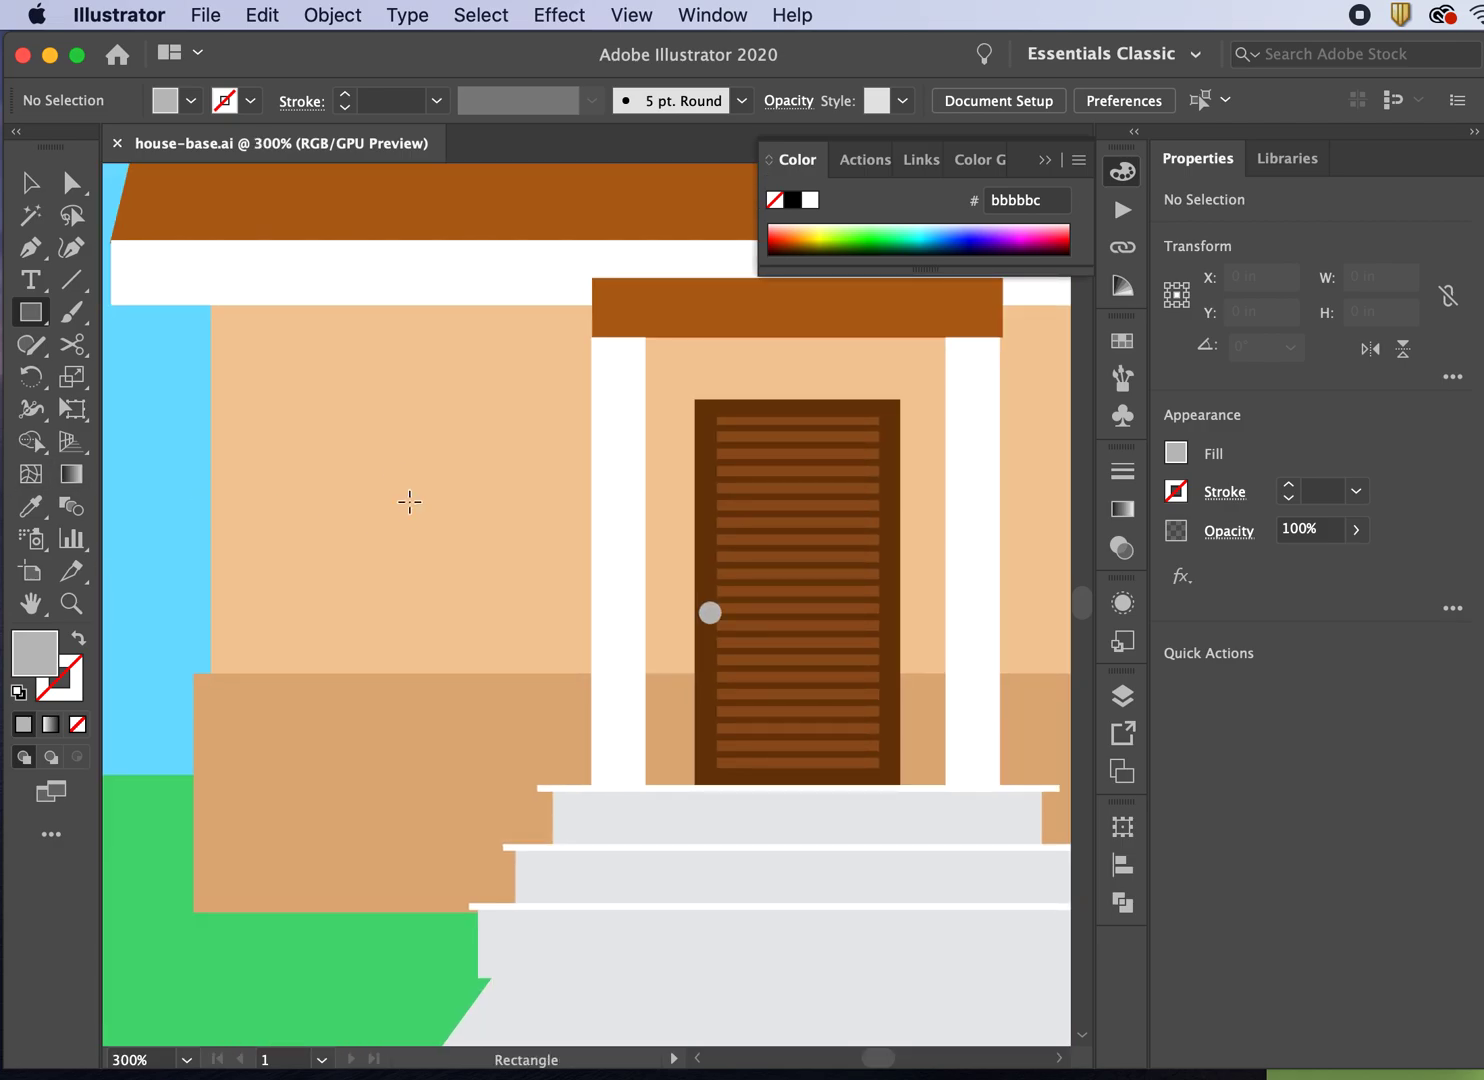
left_click_drag(310, 477, 569, 736)
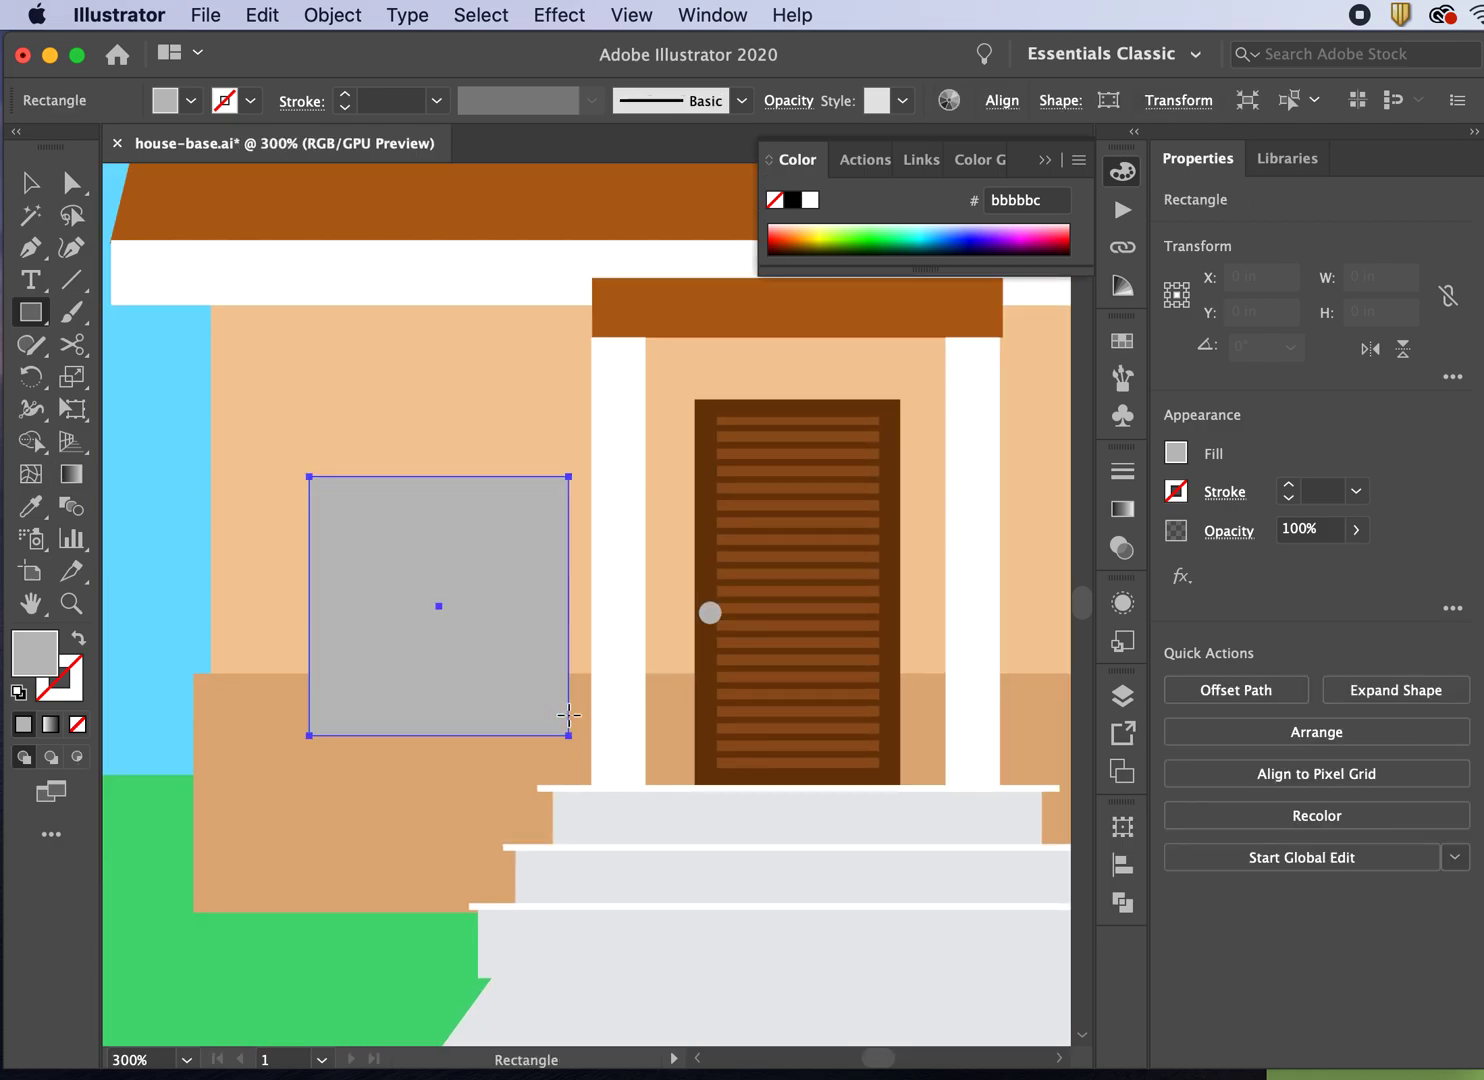
Step: Give the window square the sky's light blue fill by sampling the sky
left_click(190, 100)
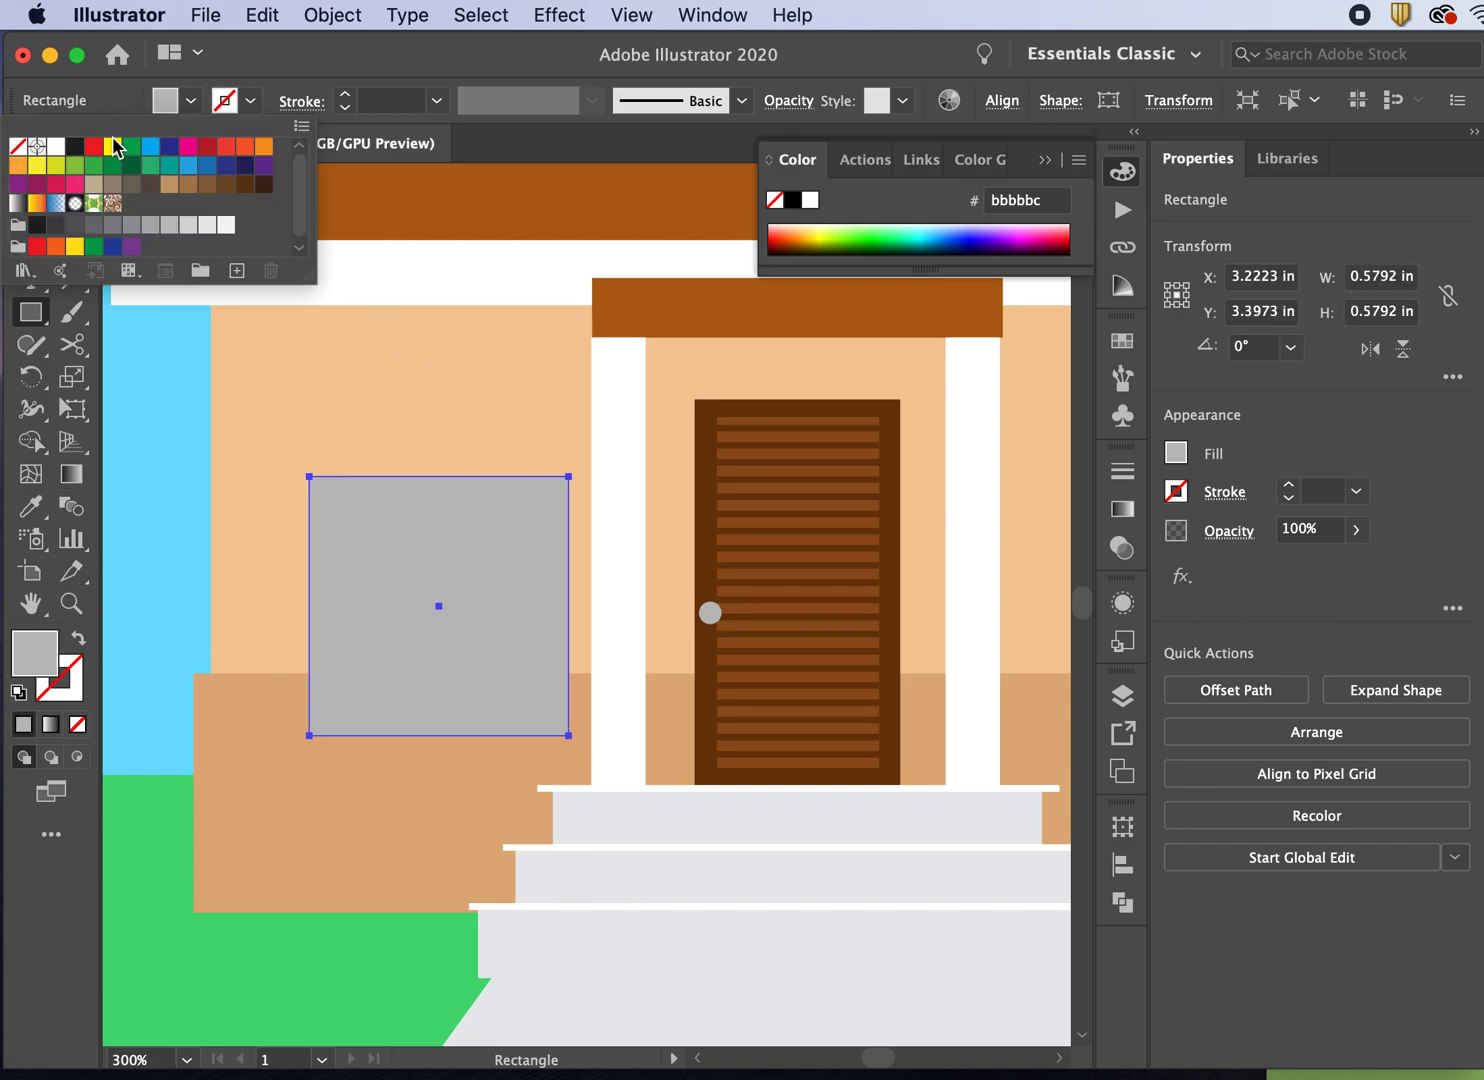
left_click(255, 50)
left_click(30, 506)
left_click(142, 488)
Step: Give the window square a white 2 pt stroke as its frame
left_click(250, 100)
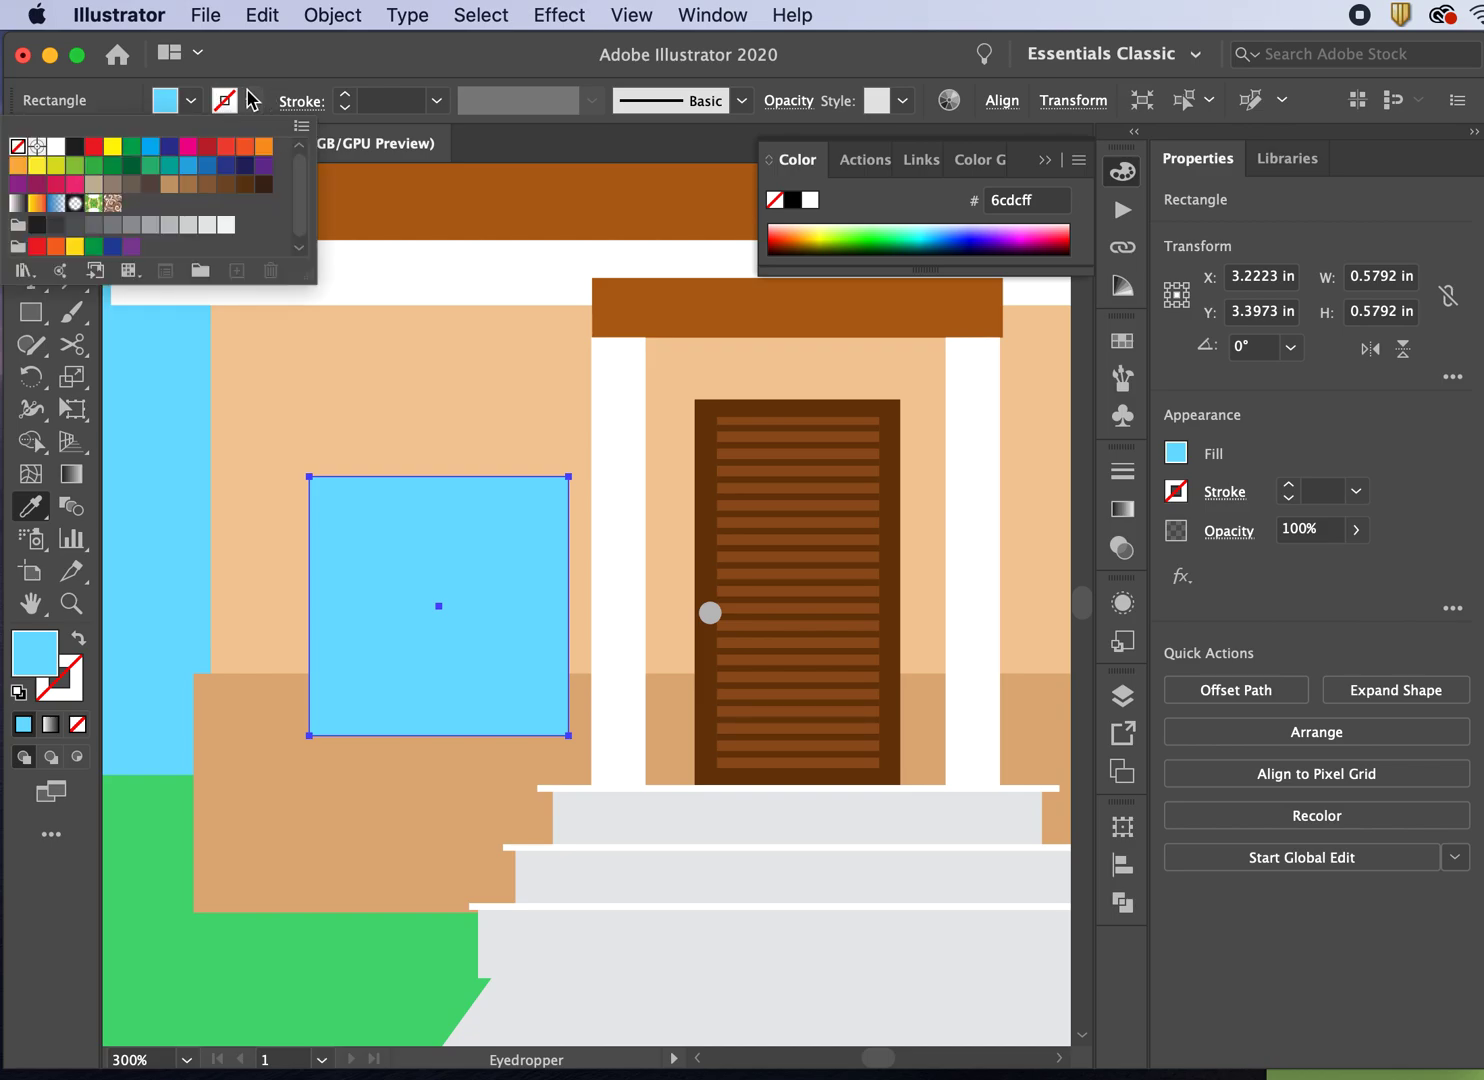
left_click(64, 149)
left_click(347, 100)
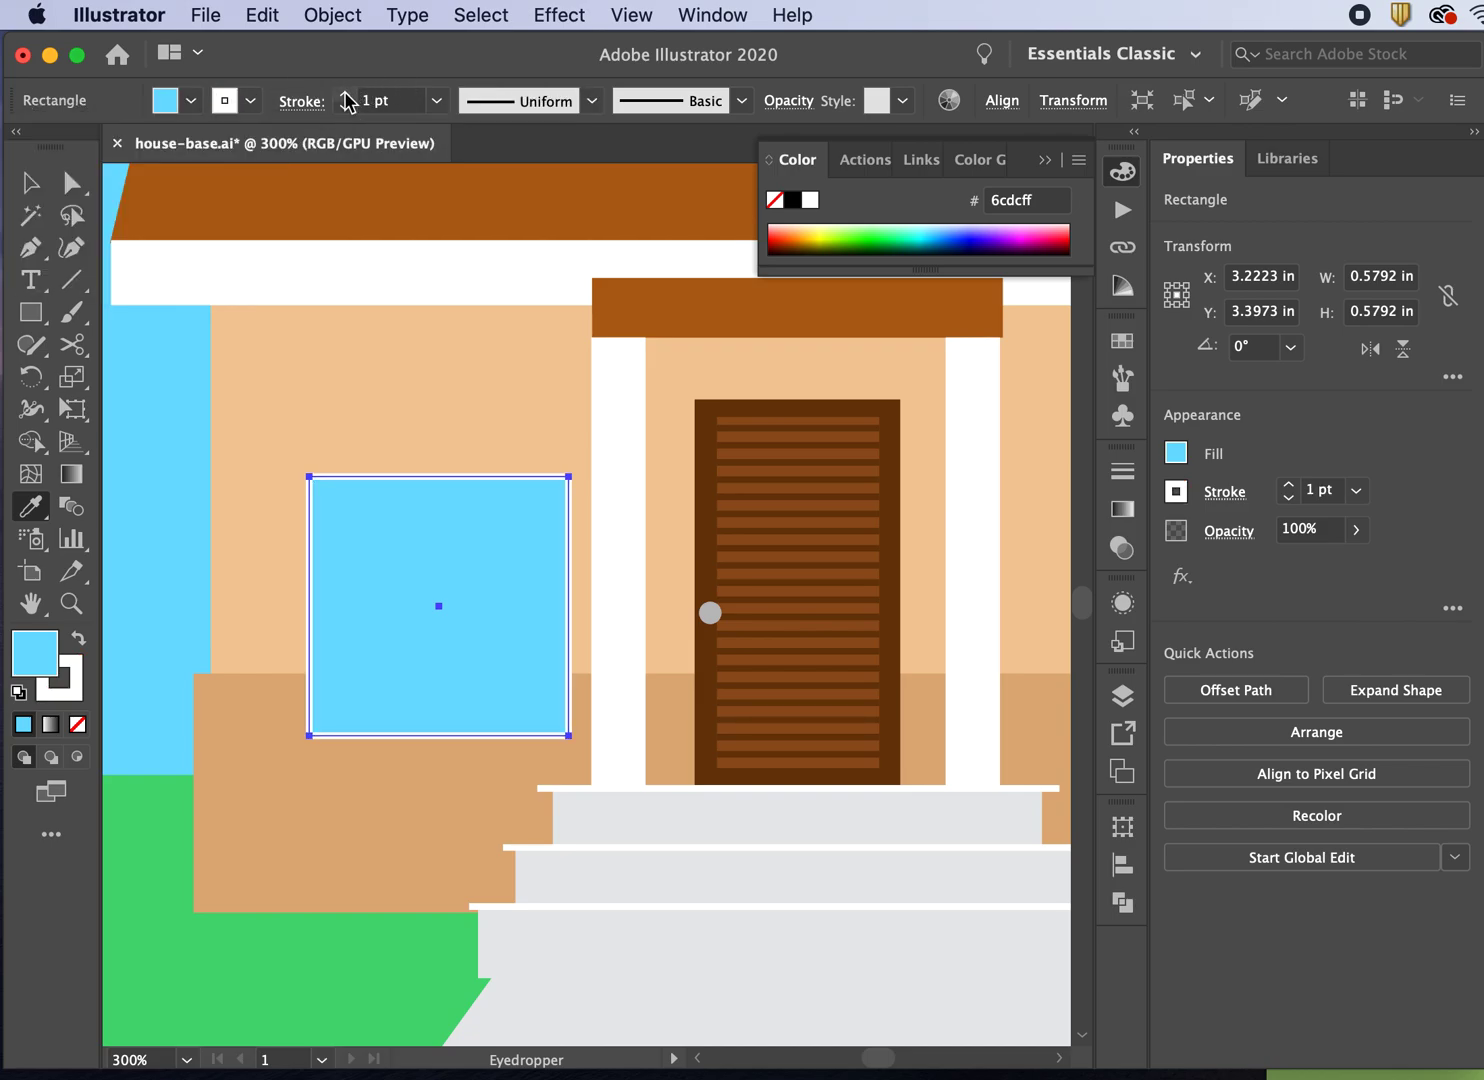
left_click(345, 95)
key("v")
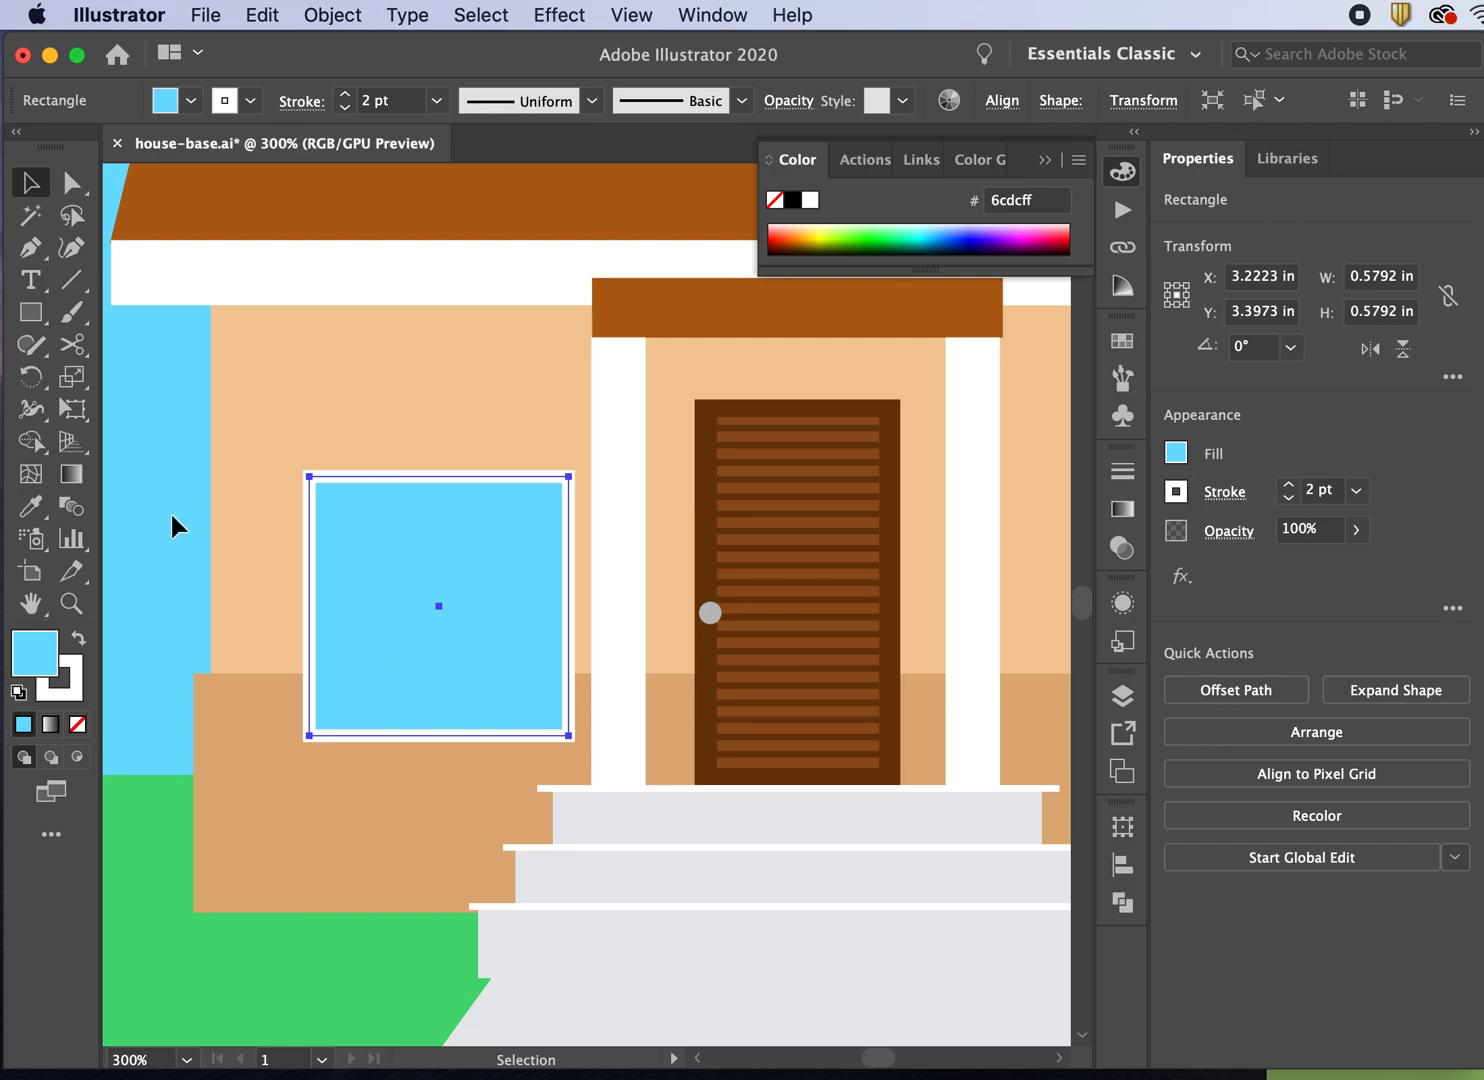
Step: Lighten the window square's fill to the pale blue c2f4ff and deselect it
double_click(54, 640)
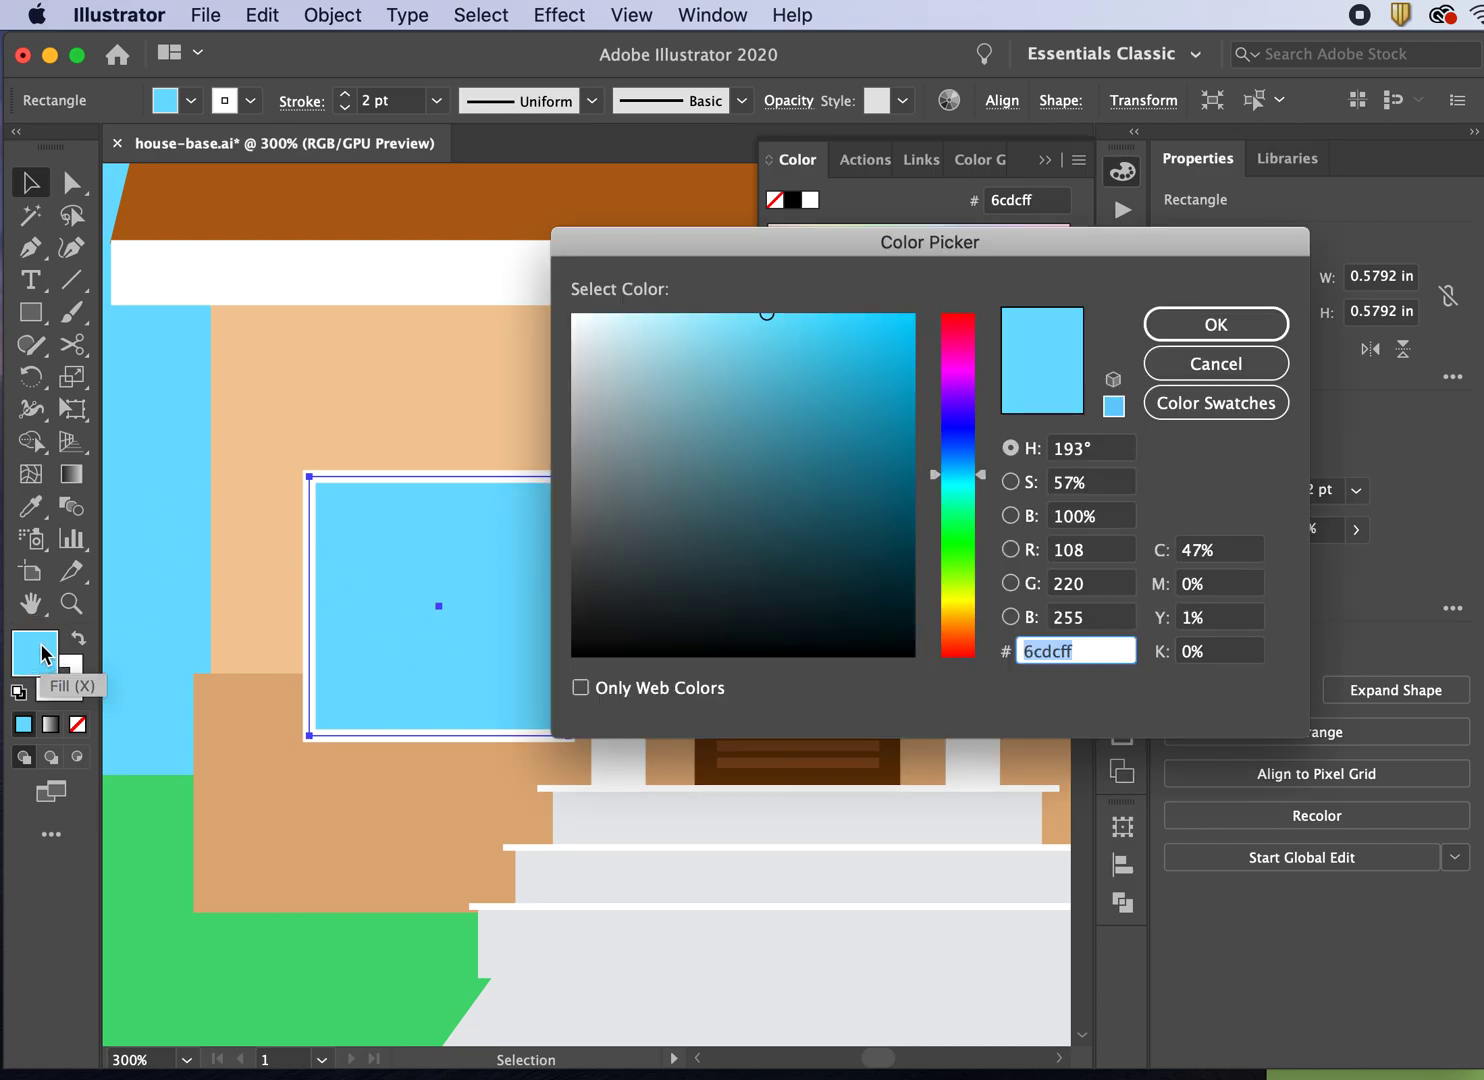
left_click_drag(721, 319, 653, 312)
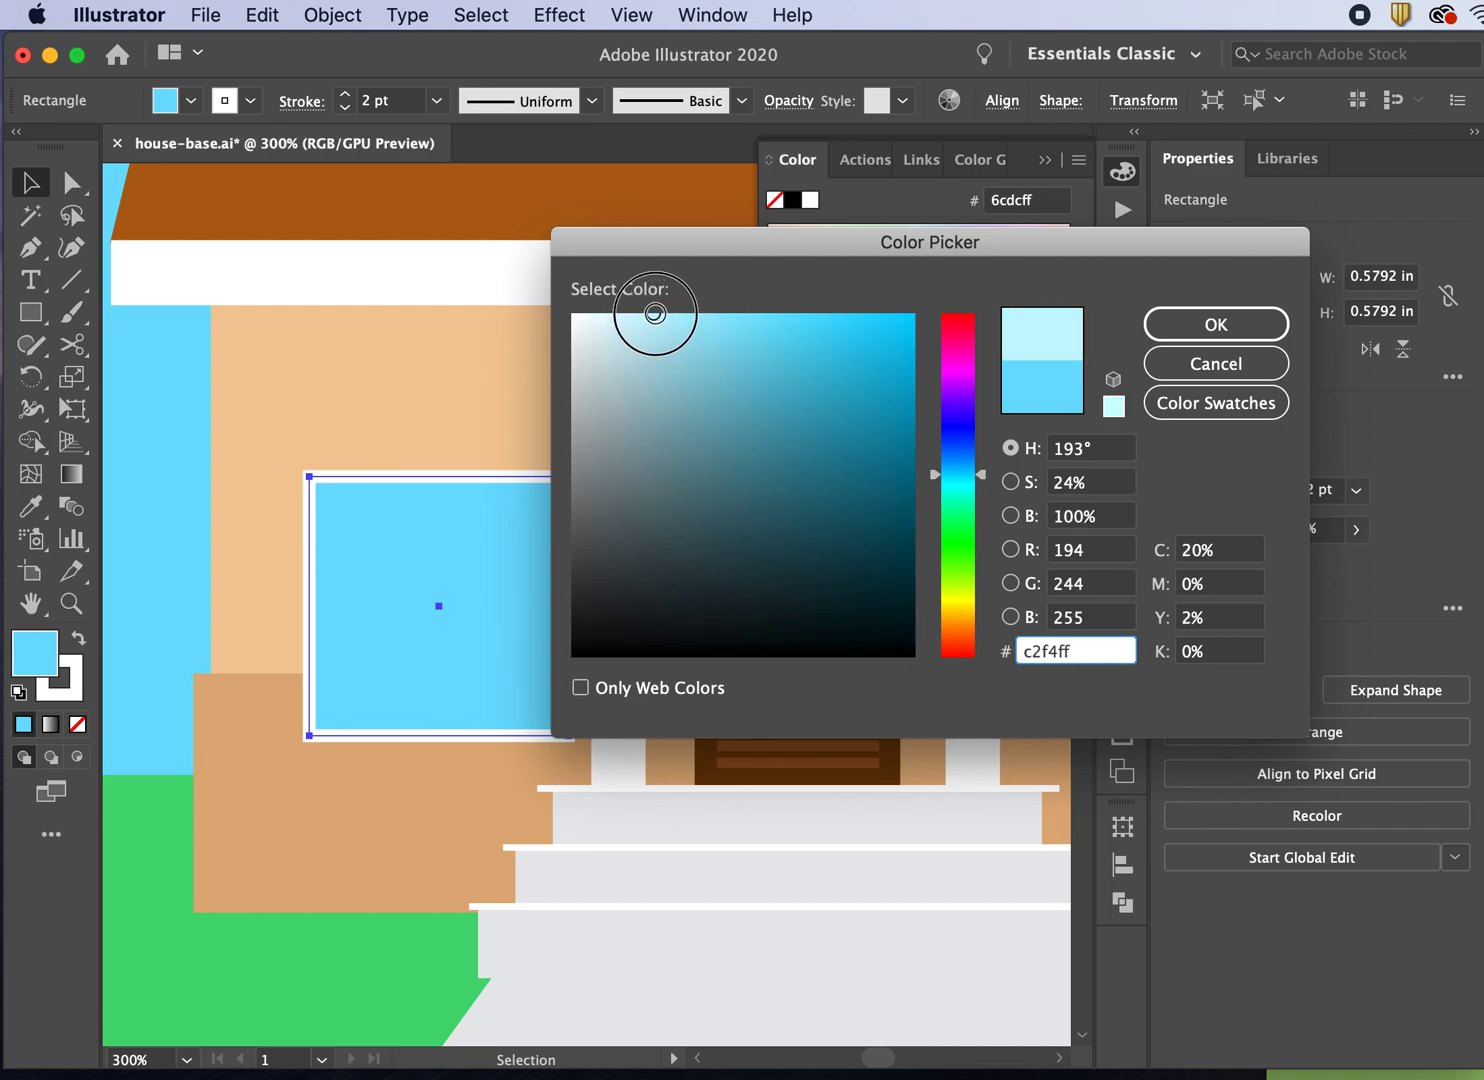
left_click(1201, 319)
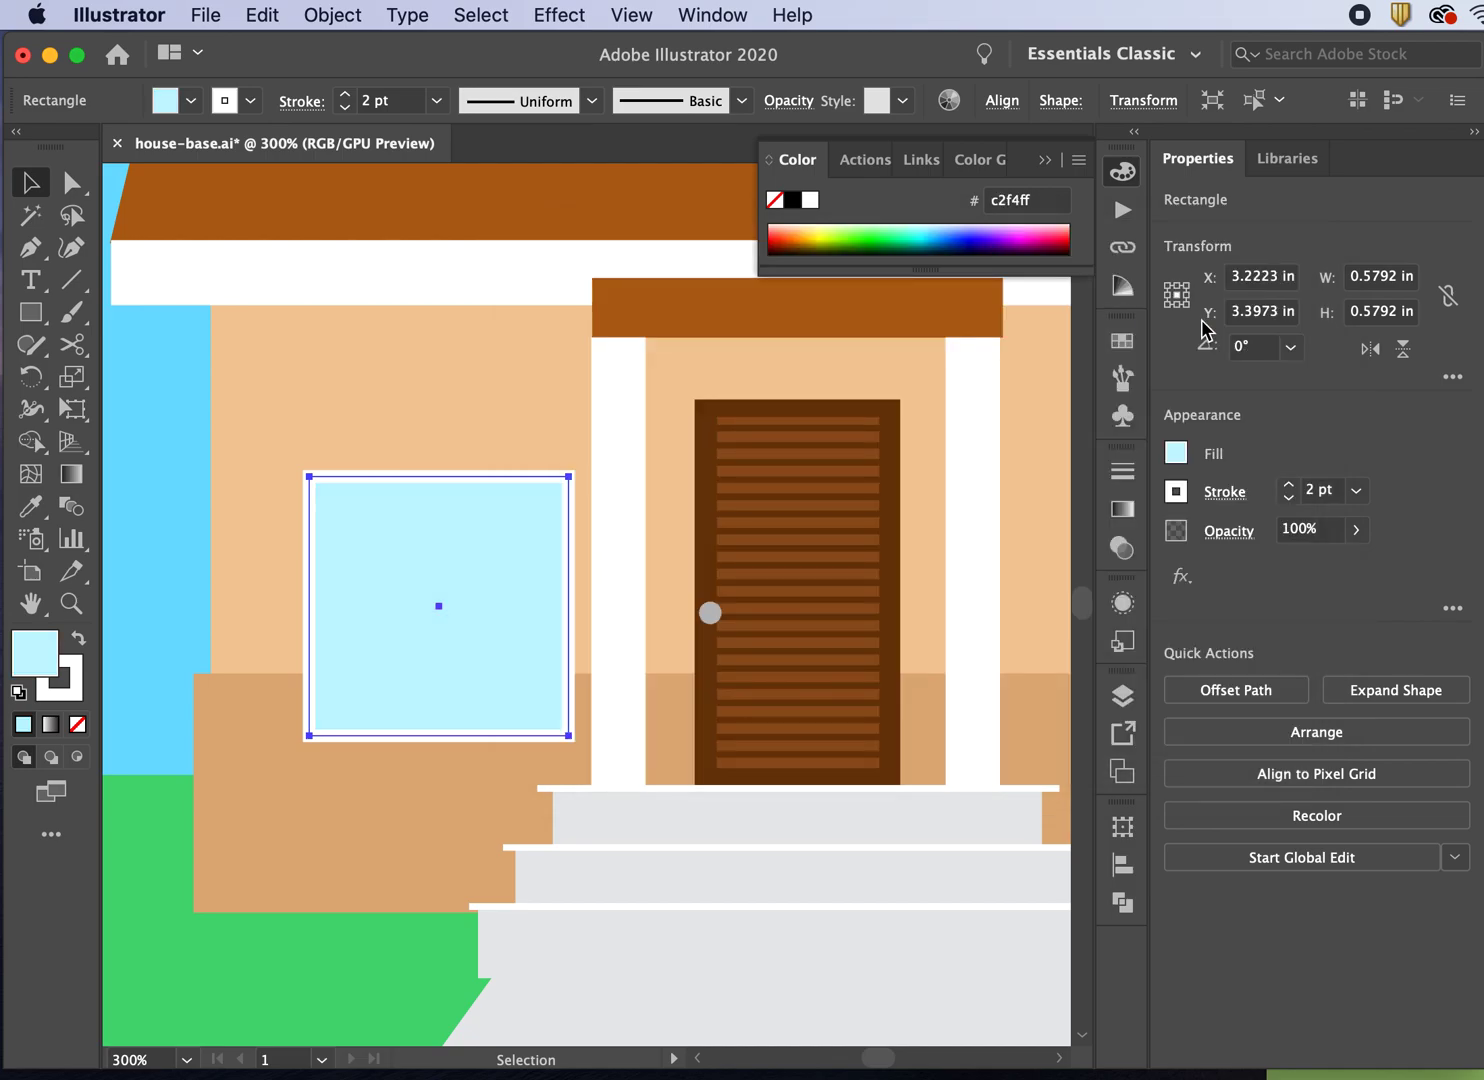
left_click(170, 386)
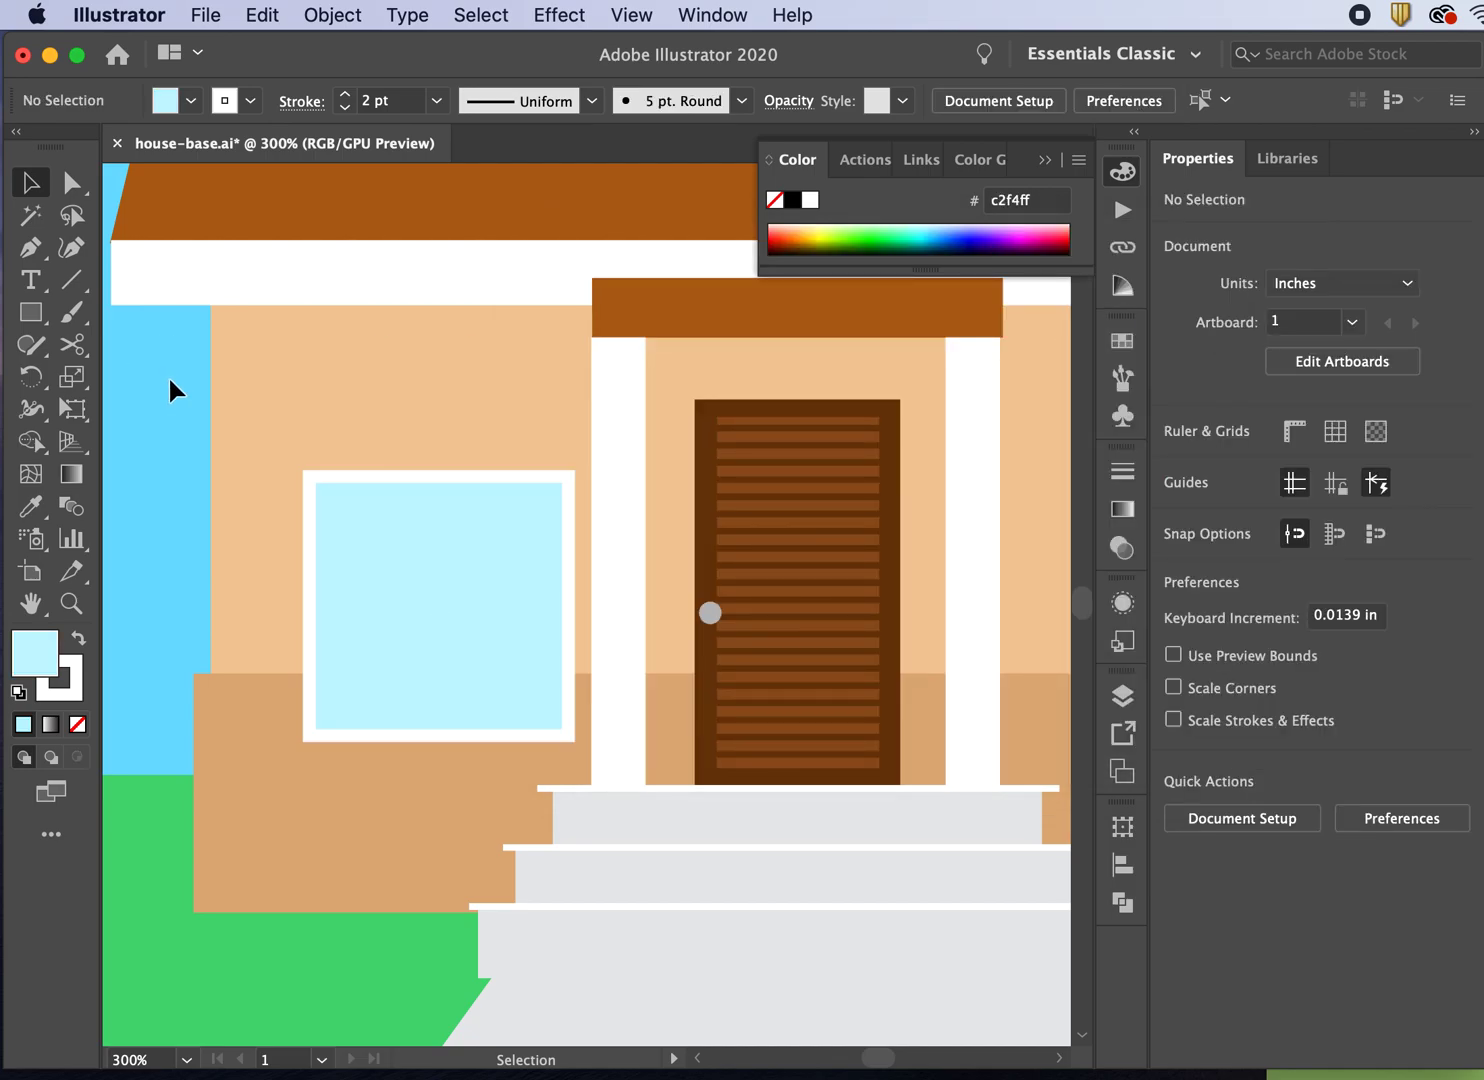
Step: Draw a white vertical line about 0.58 in long down the window's left edge, from corner to corner
left_click(71, 280)
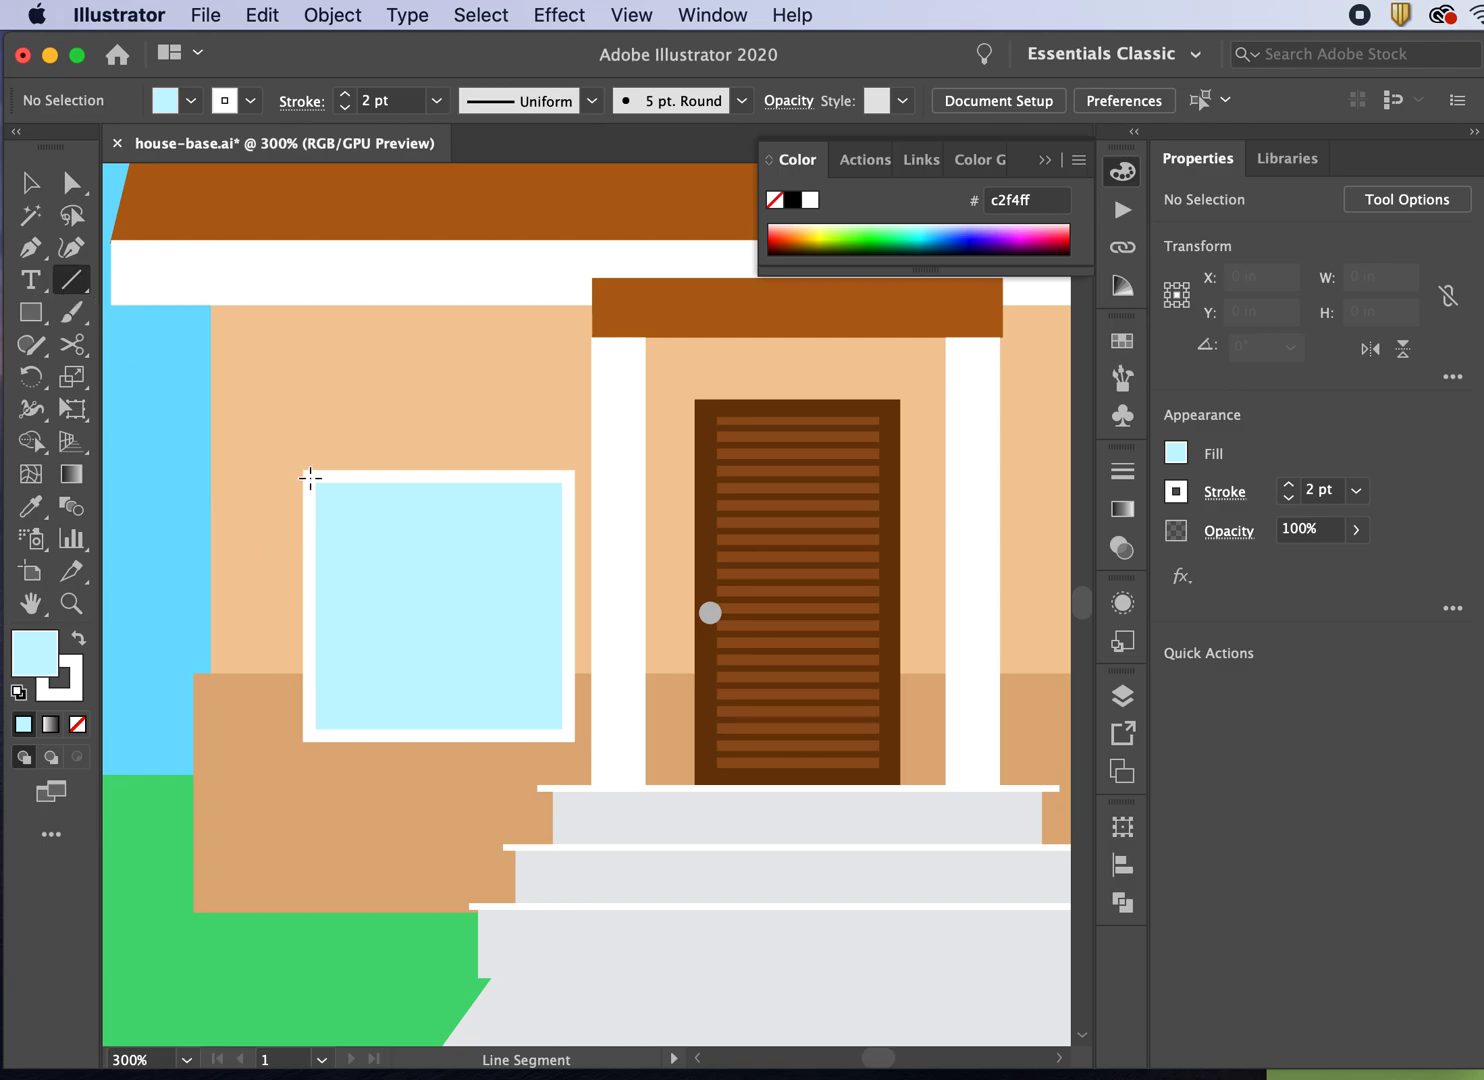
left_click_drag(310, 478, 309, 736)
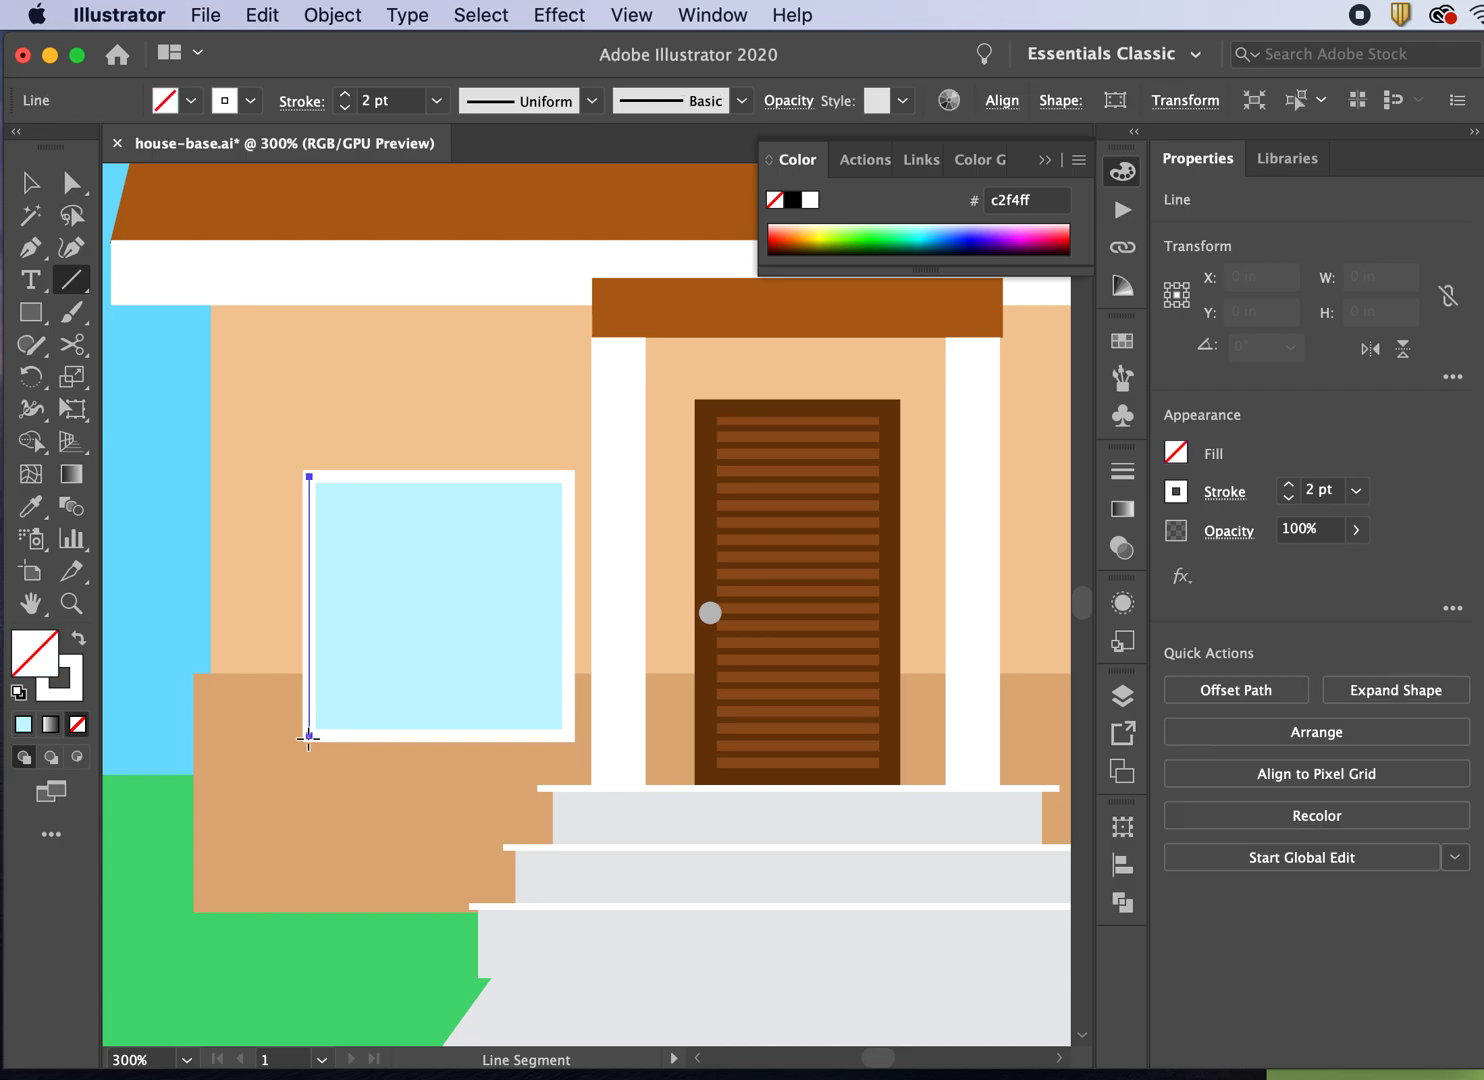
left_click(77, 668)
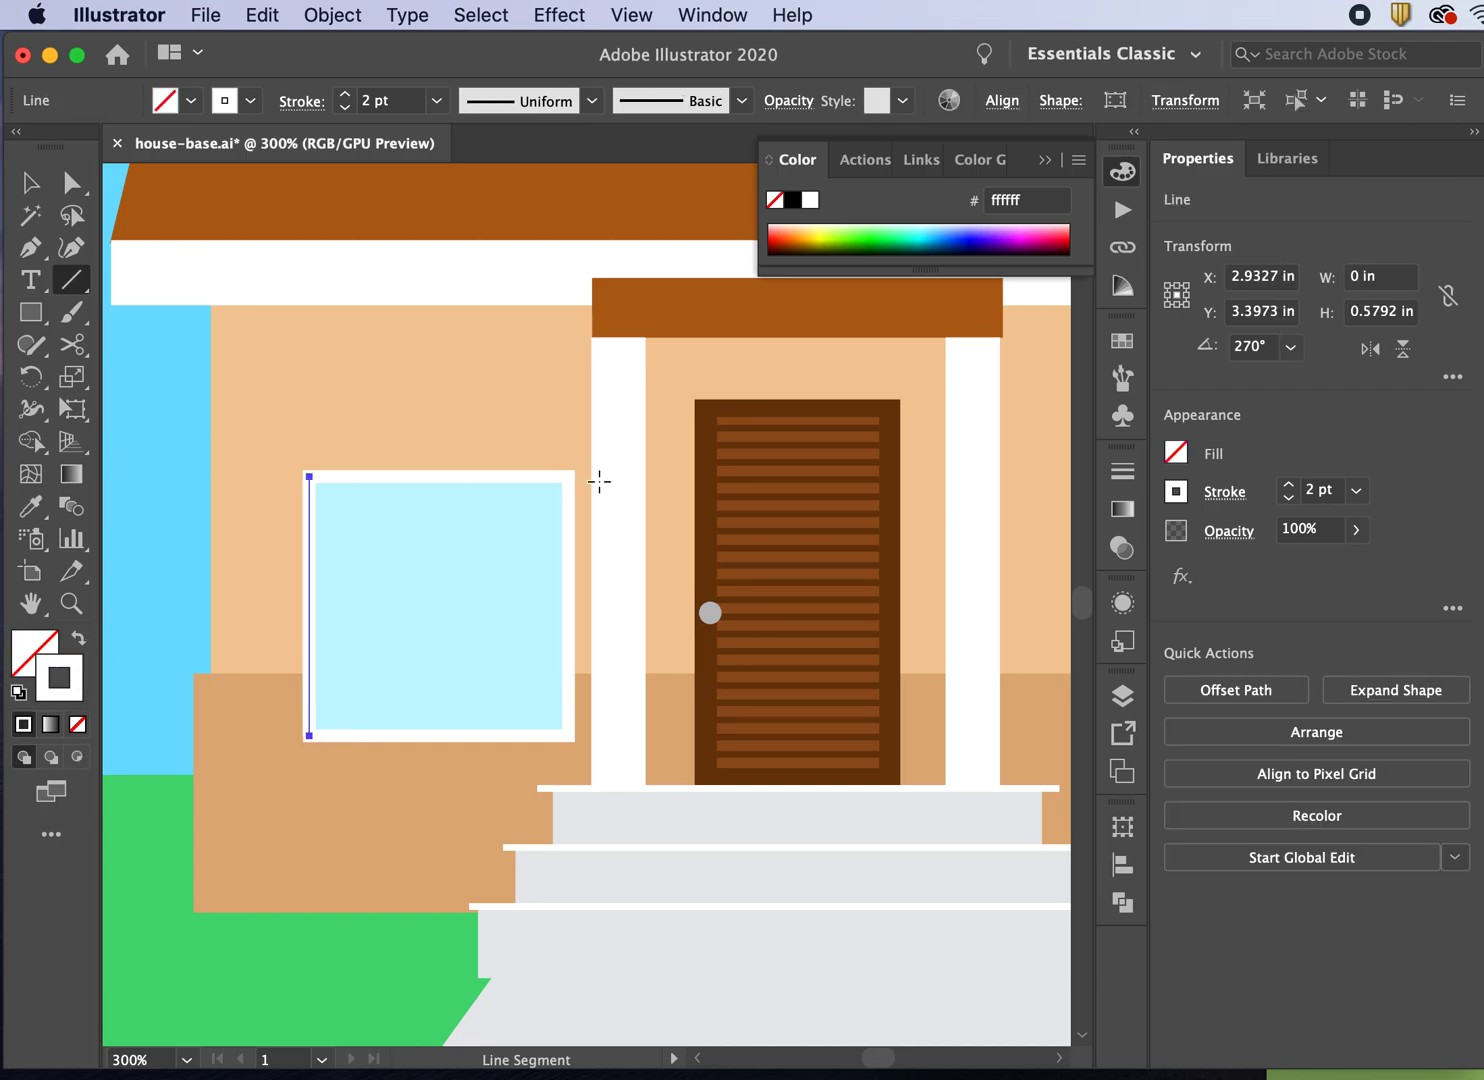
Step: Duplicate the vertical line and shift the copy across to the window's right edge, at about X 3.50 in
left_click(30, 183)
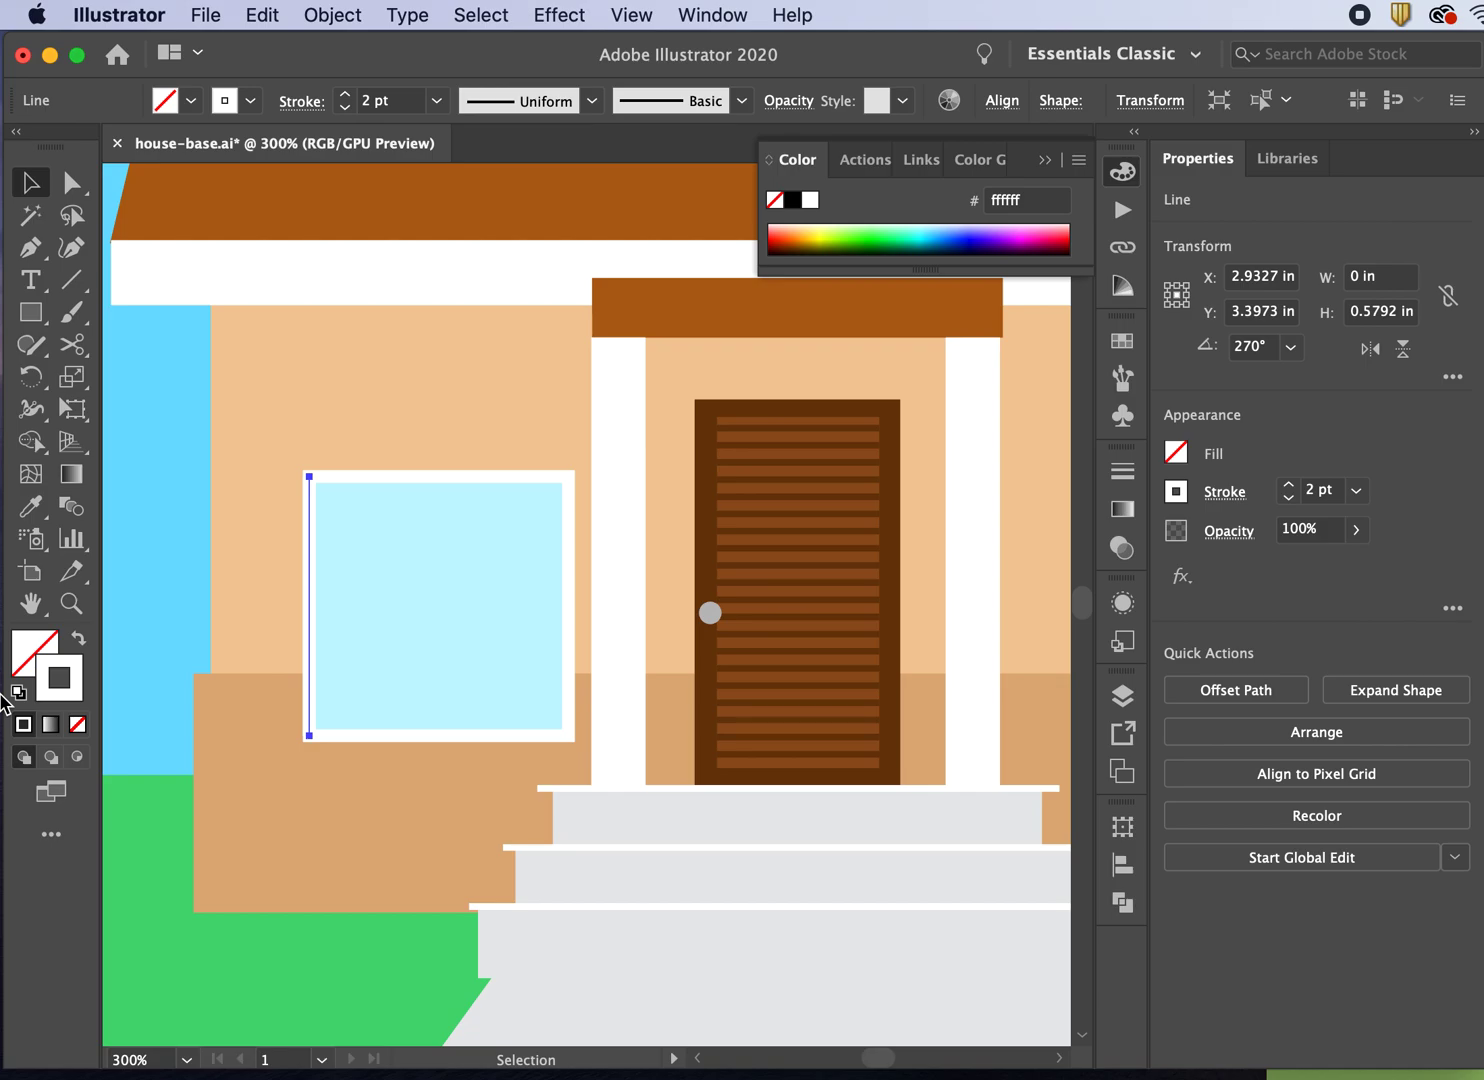
key("shift+Right")
key("shift+Right")
key("shift+Right")
key("shift+Right")
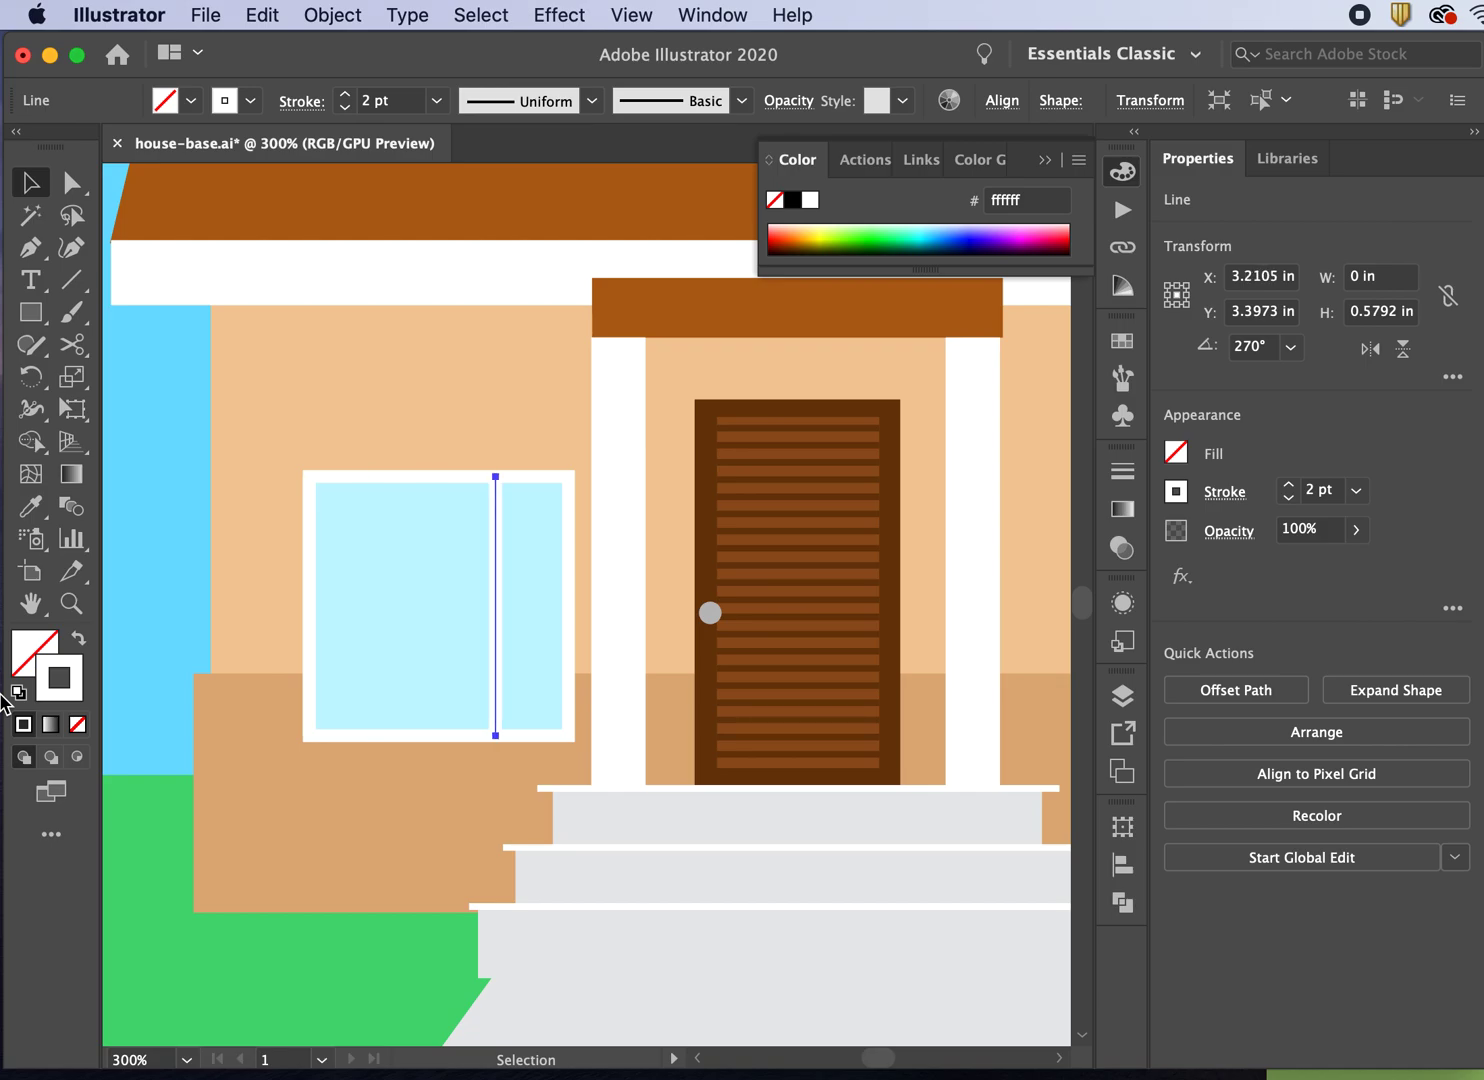
key("Right")
key("Right")
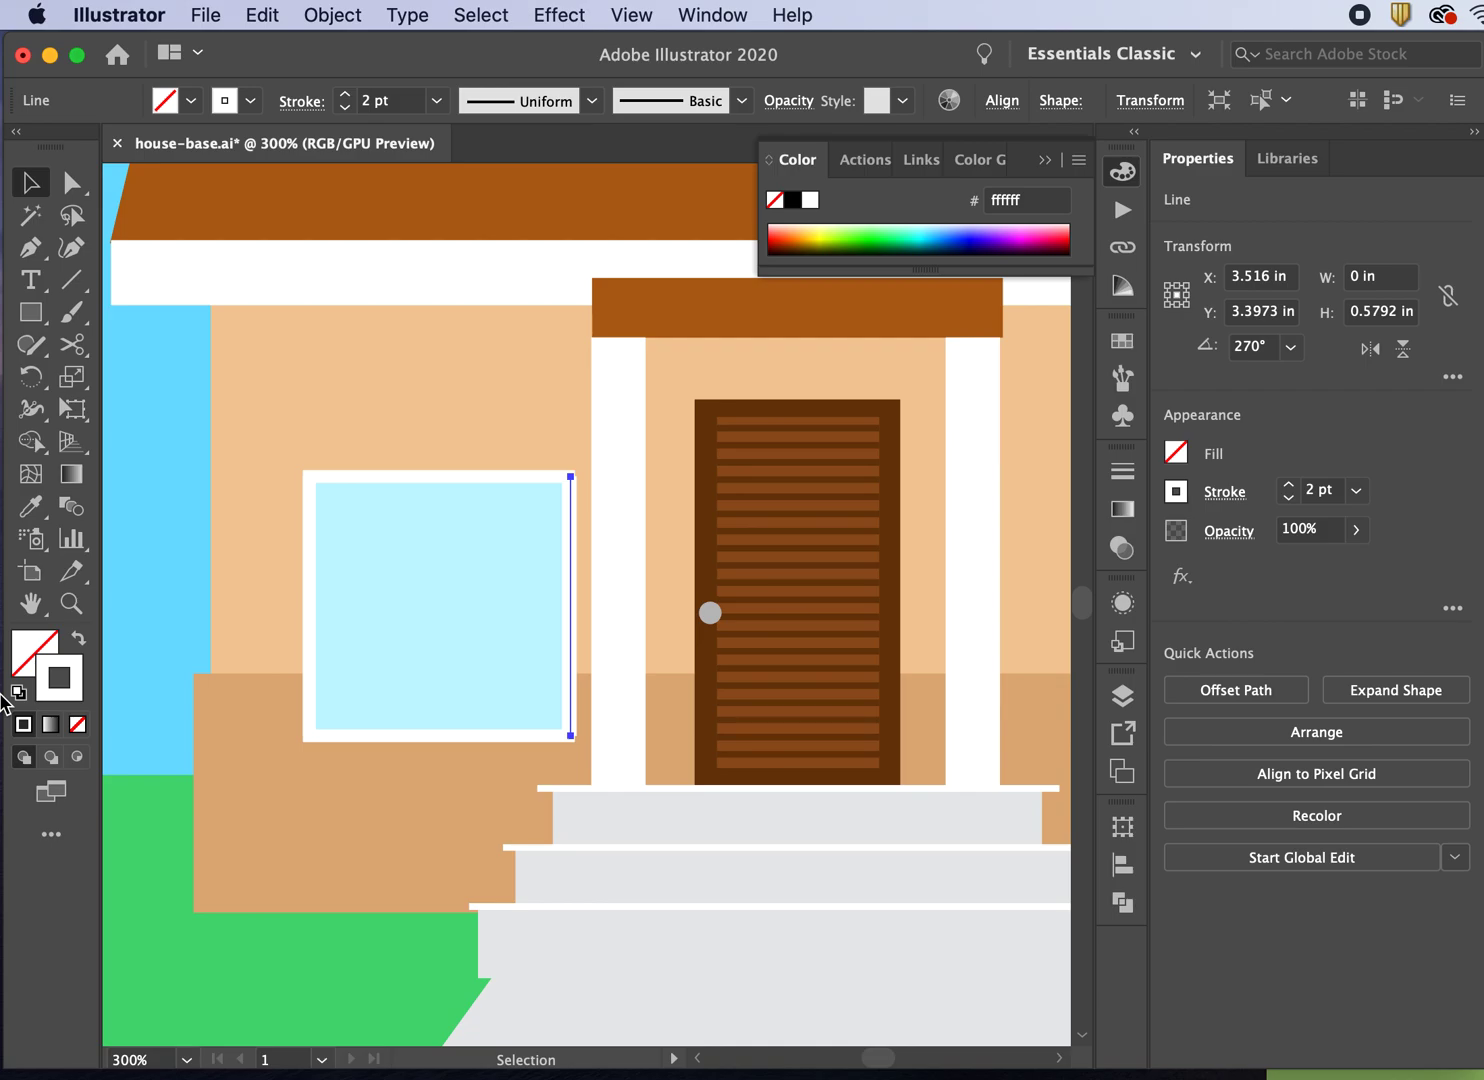
key("Left")
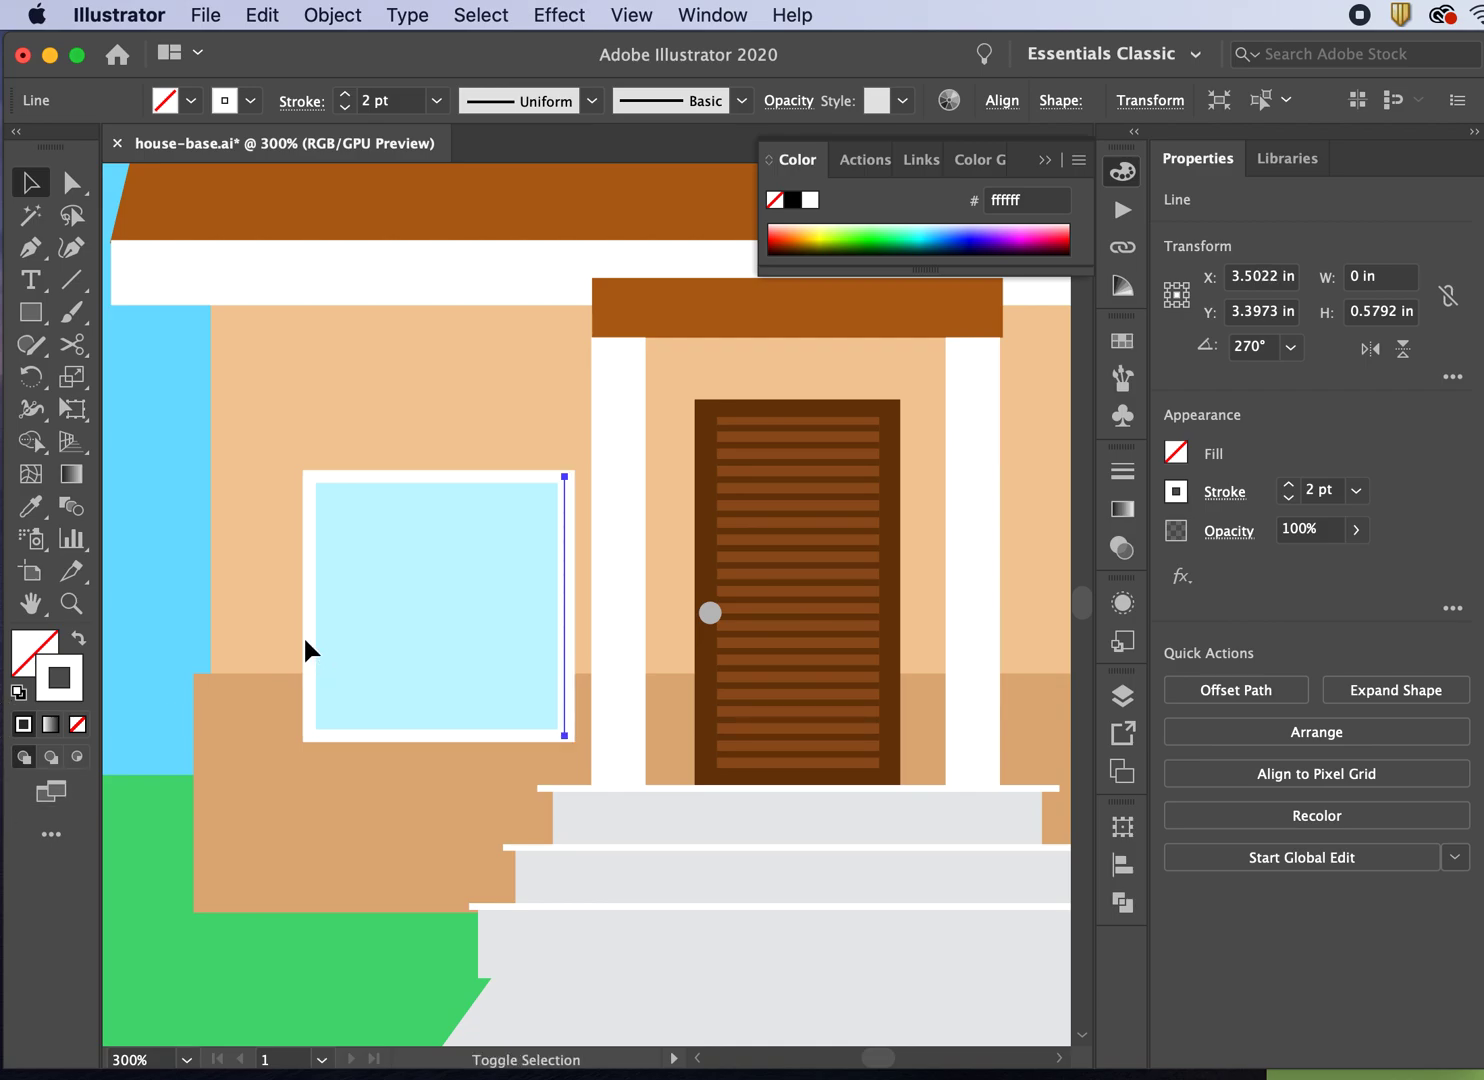
Step: Select both vertical window lines and set their stroke weight to 1 pt
left_click(304, 634, "shift")
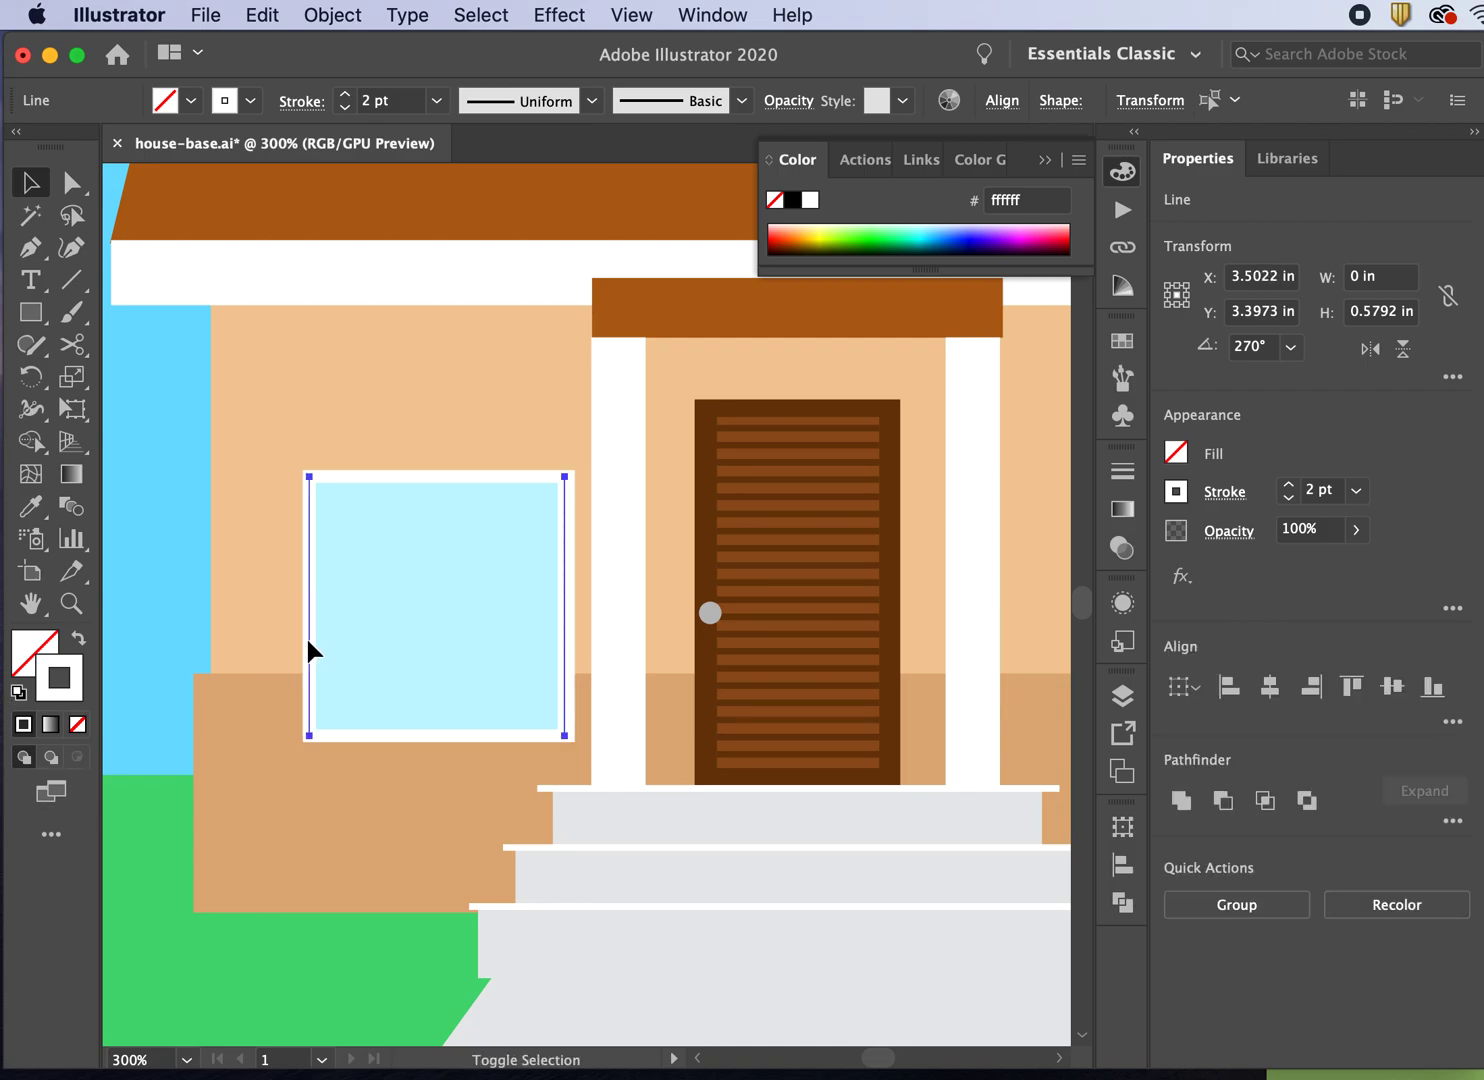
left_click(436, 100)
left_click(457, 217)
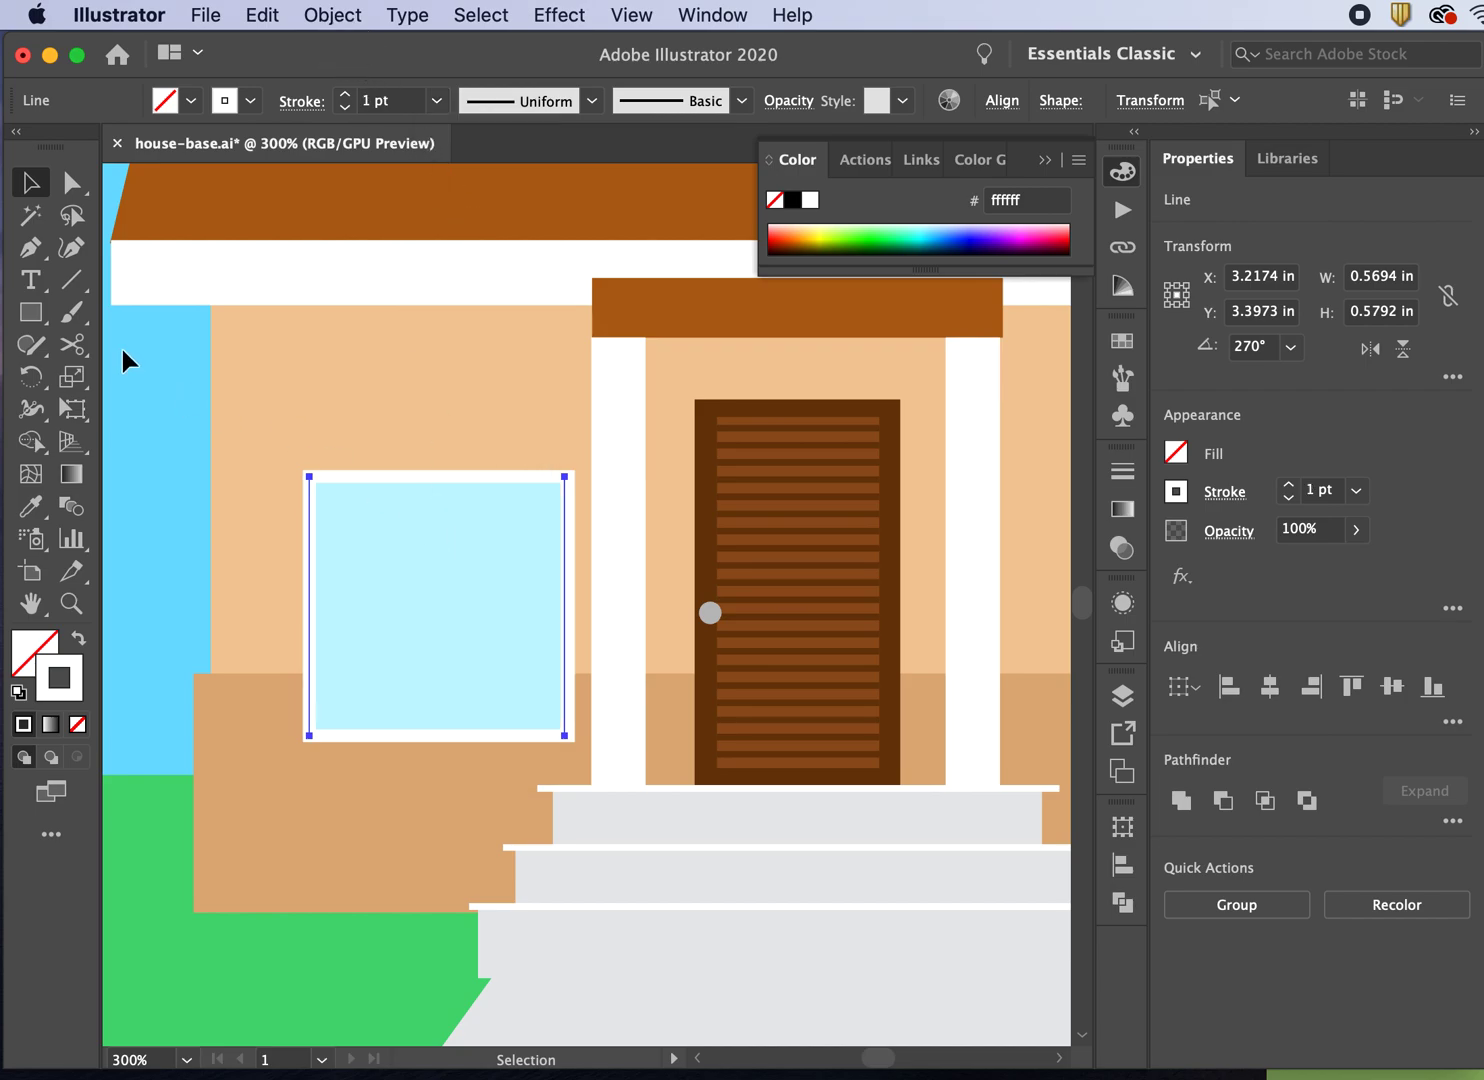
Step: Move the right vertical line exactly onto the window's right edge and select it together with the left line
left_click(533, 590)
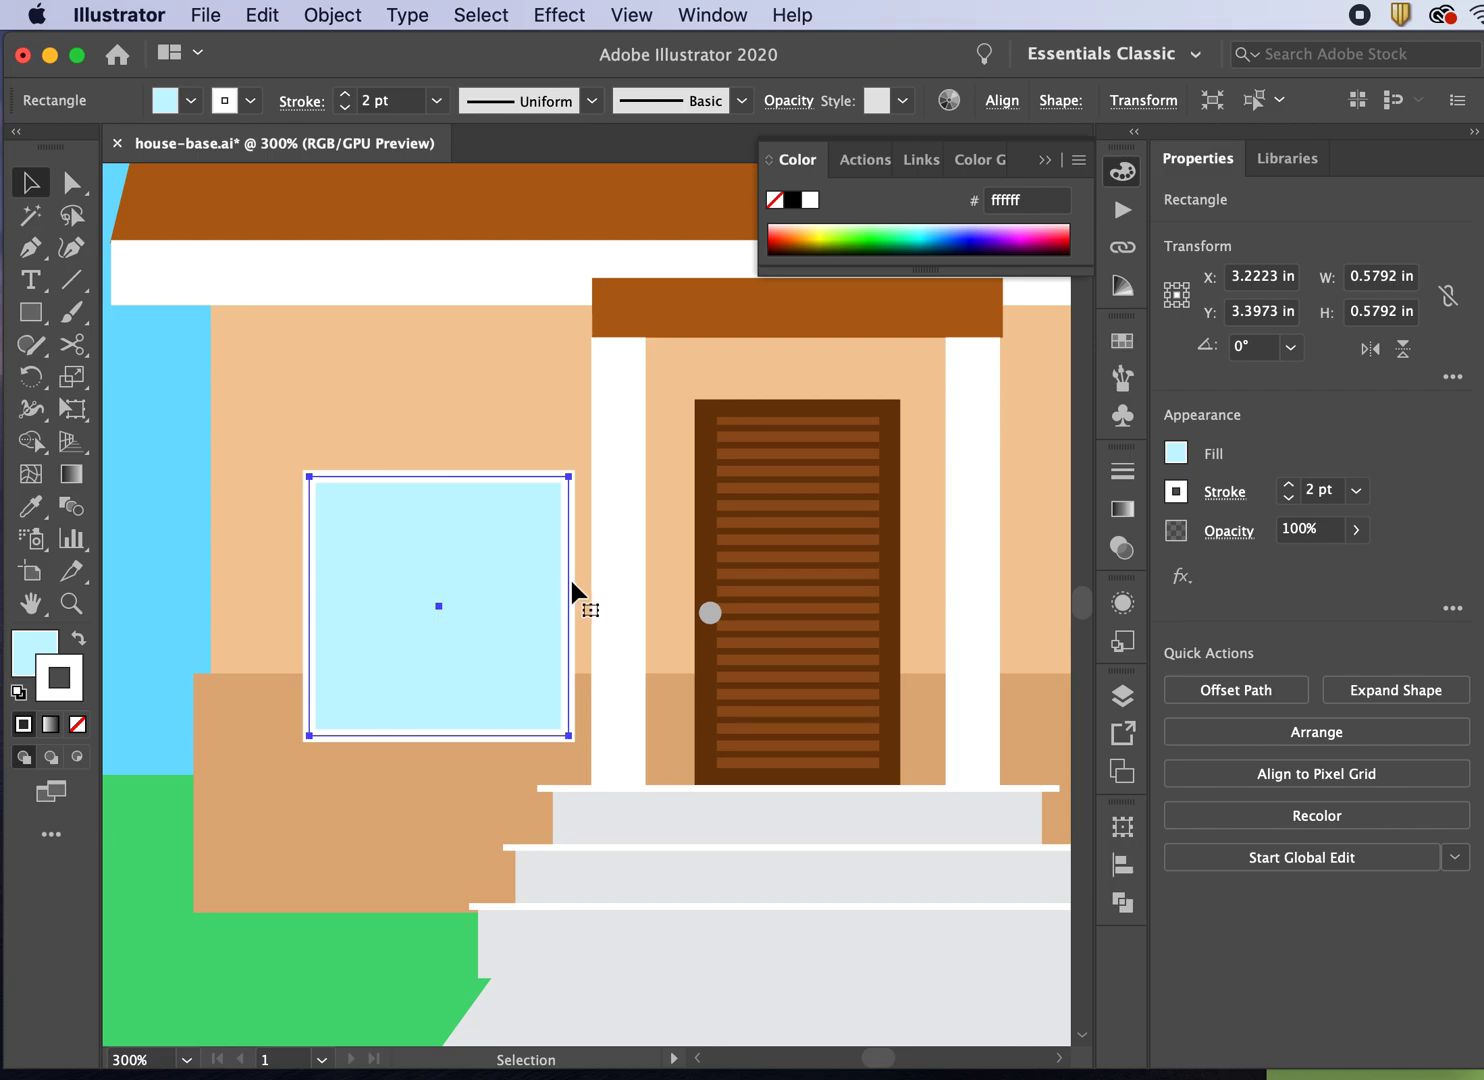
left_click(114, 505)
left_click(565, 586)
left_click_drag(563, 581, 566, 582)
left_click(304, 578, "shift")
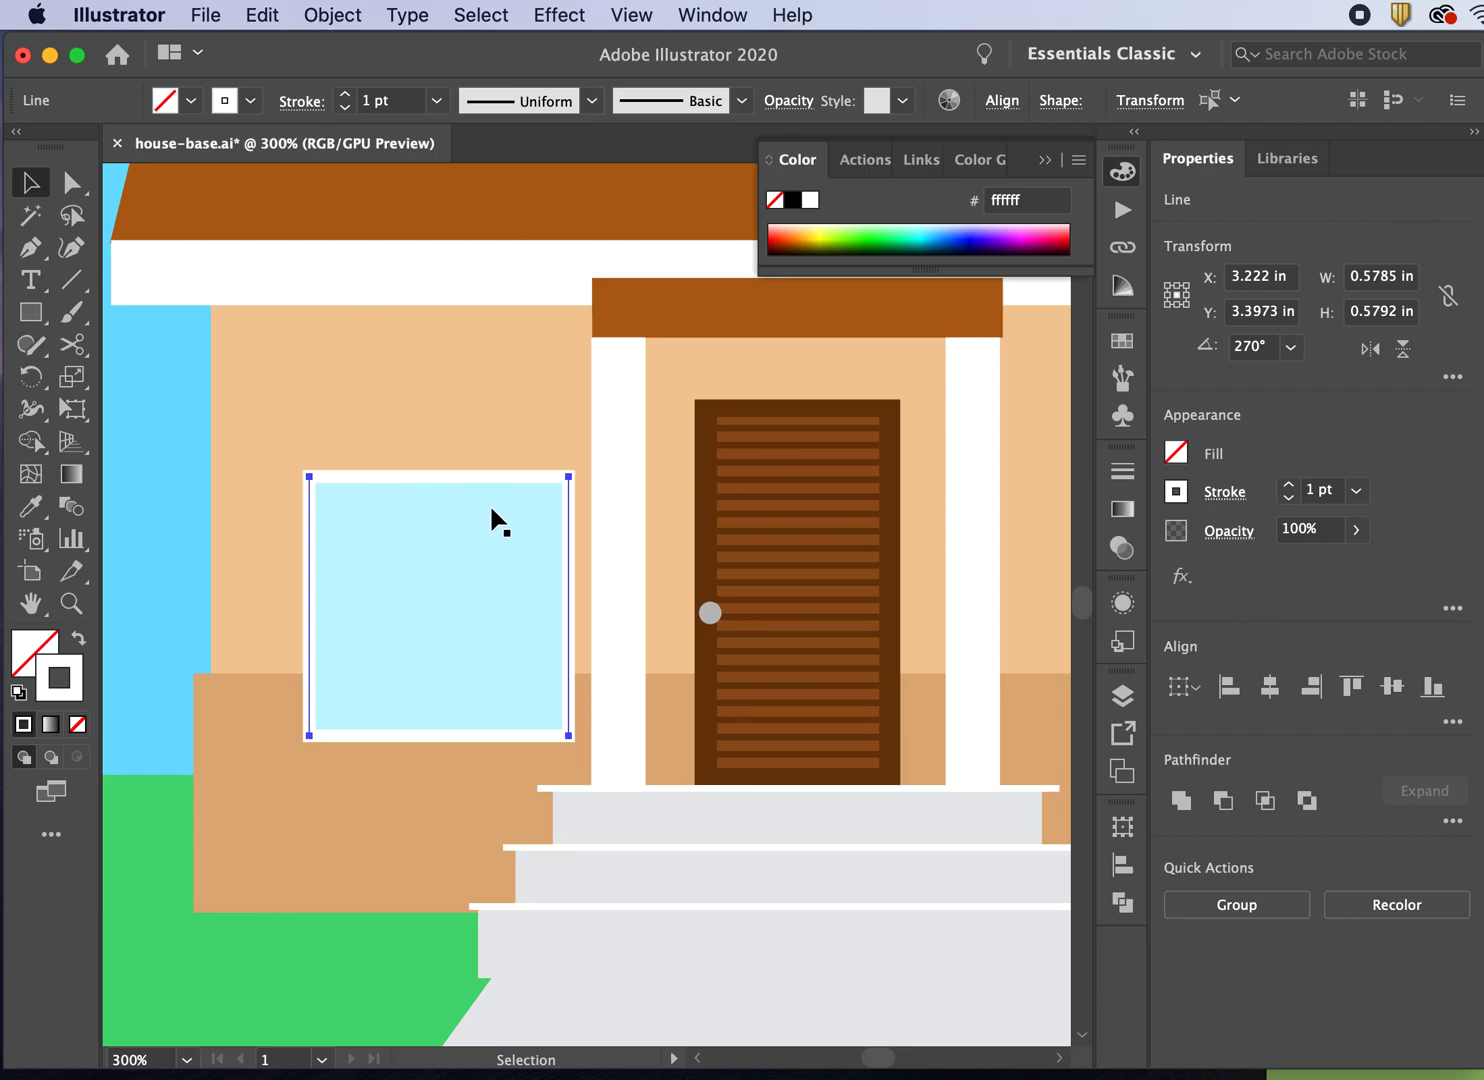
Step: Set the blend options to 5 steps for the two window lines
left_click(335, 16)
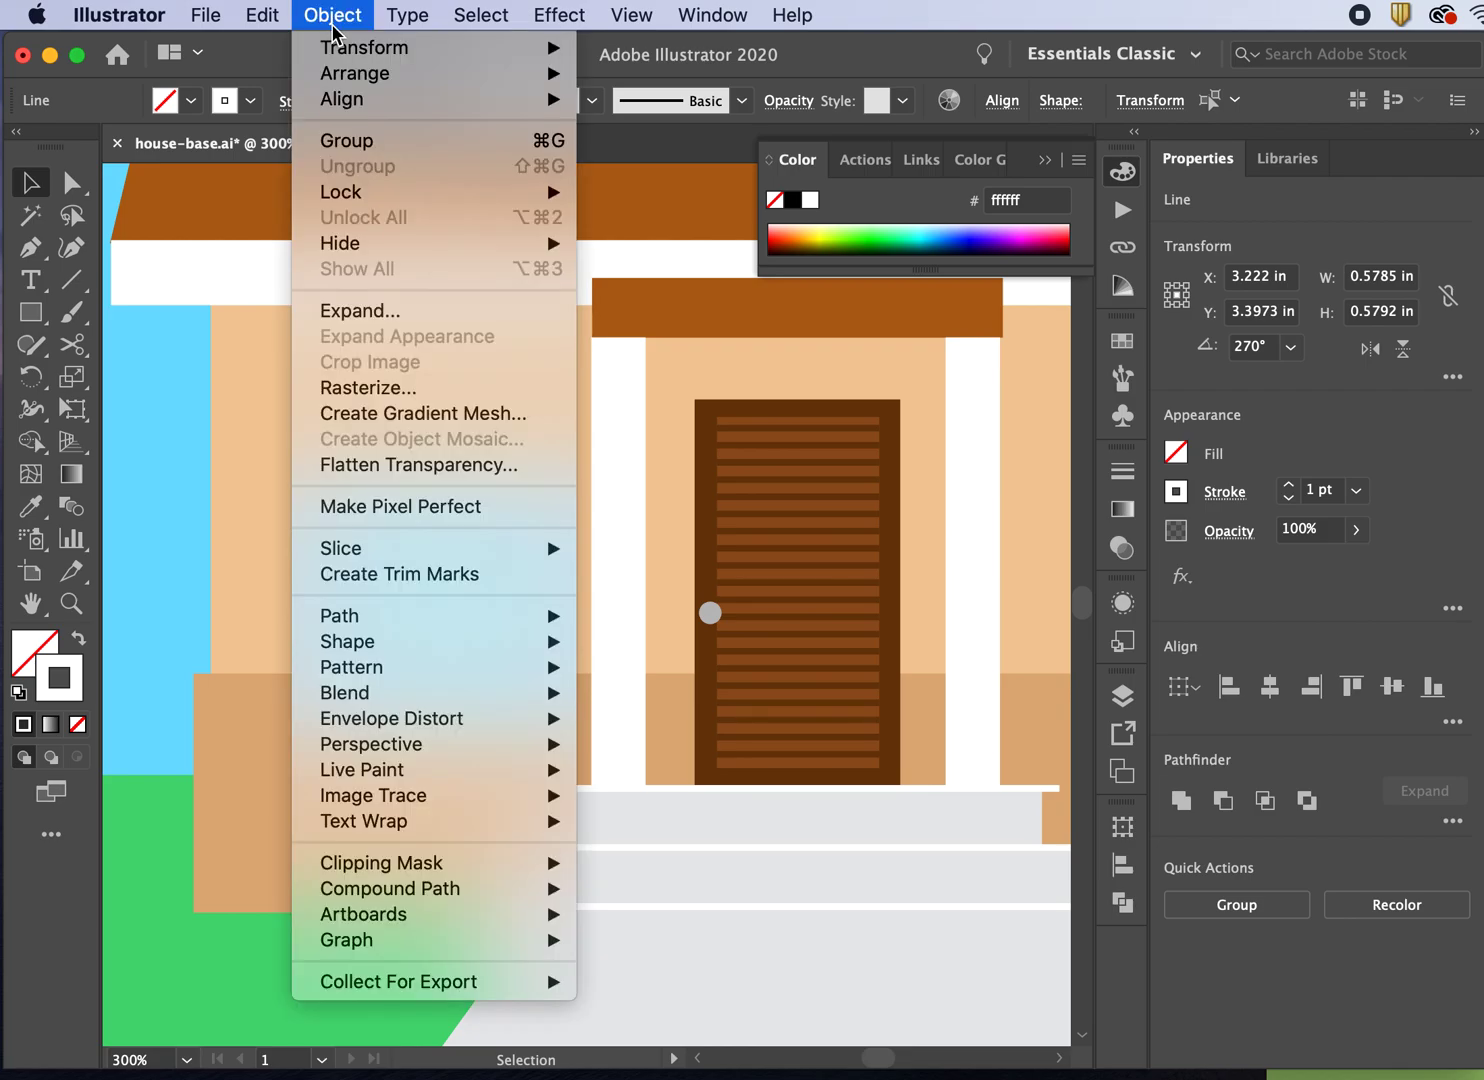
mouse_move(447, 692)
left_click(651, 762)
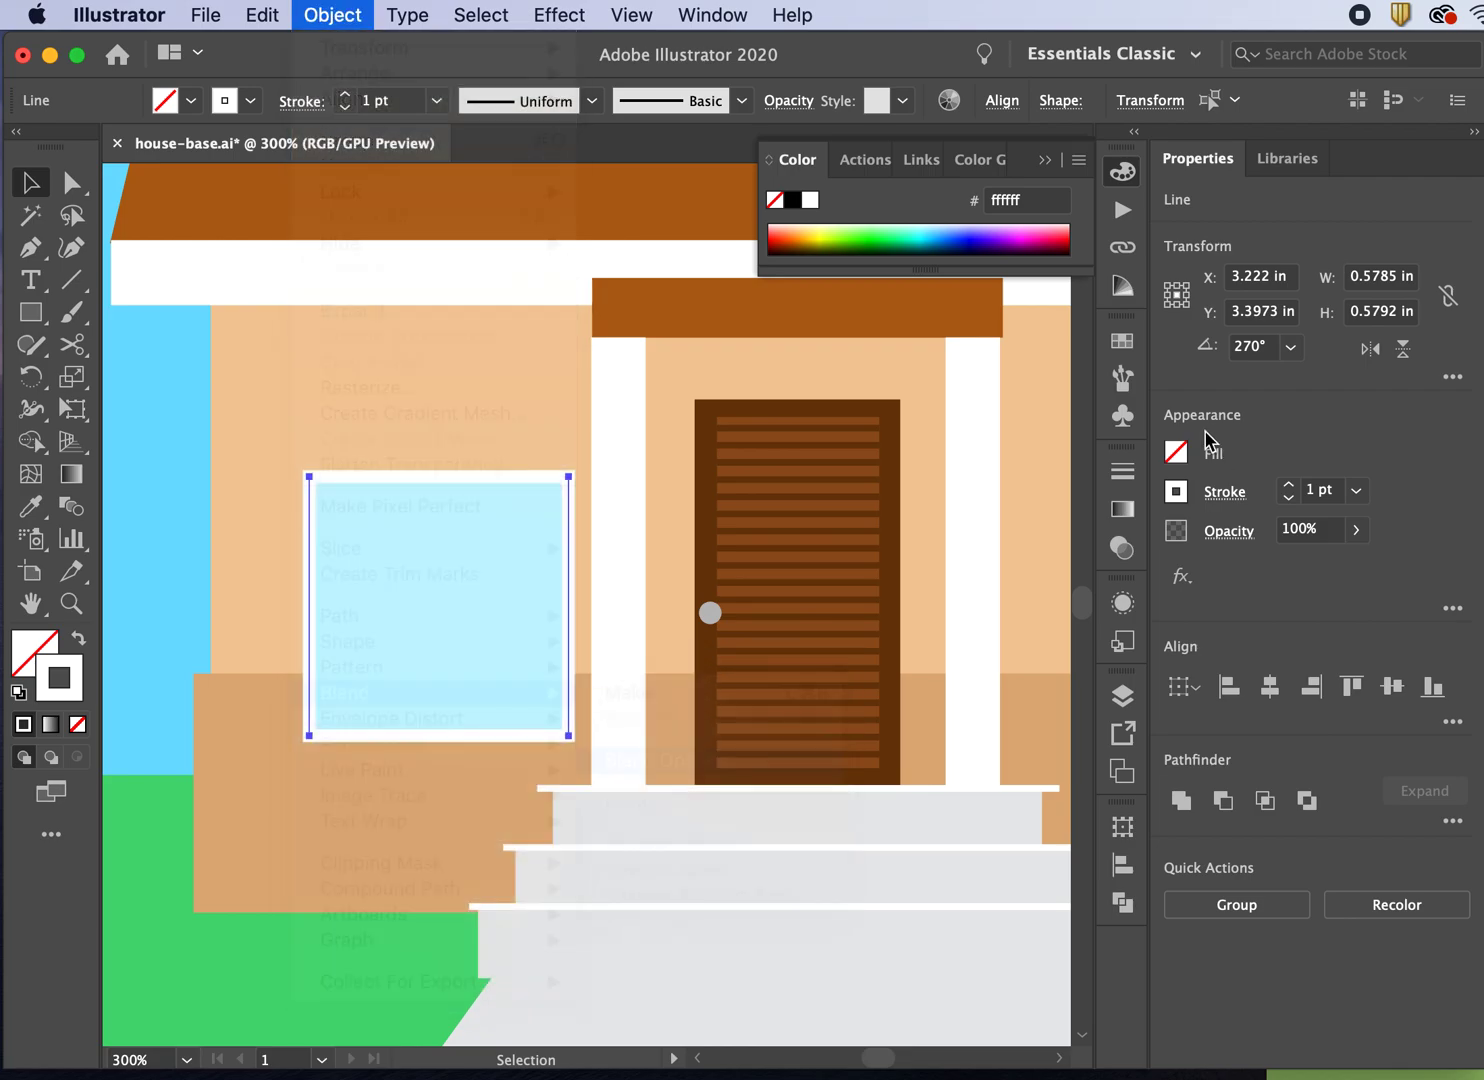
double_click(1126, 346)
type("5")
left_click(1145, 468)
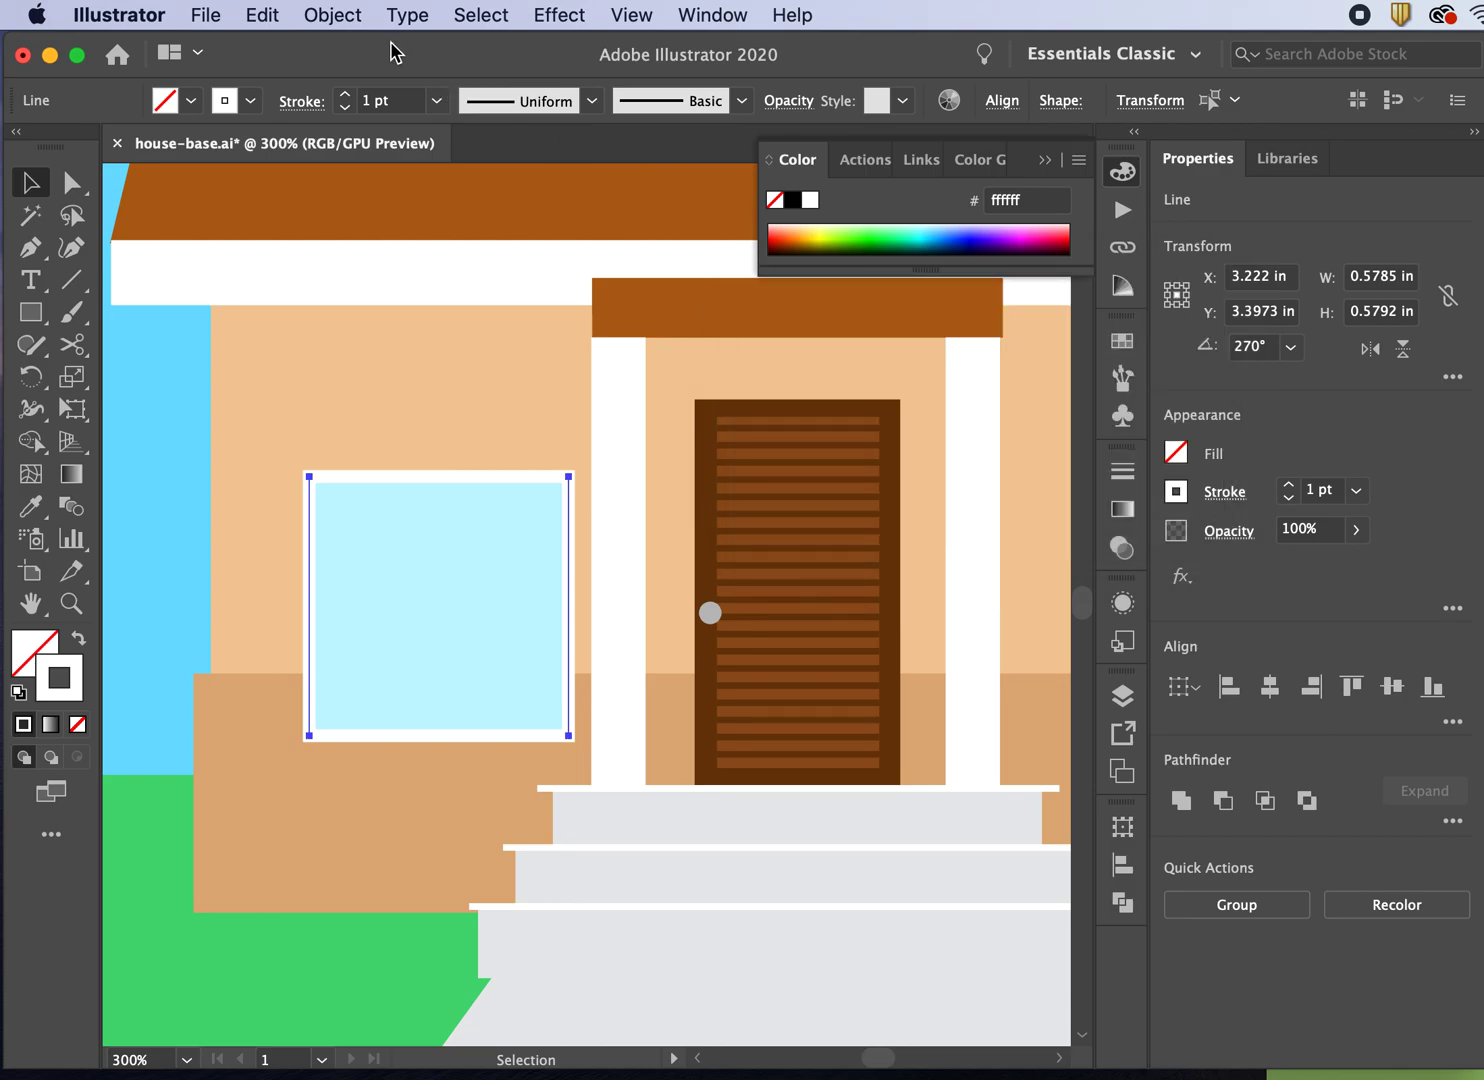
Step: Make a blend between the two vertical window lines to form evenly spaced bars, and check it in the whole illustration
left_click(352, 22)
mouse_move(398, 667)
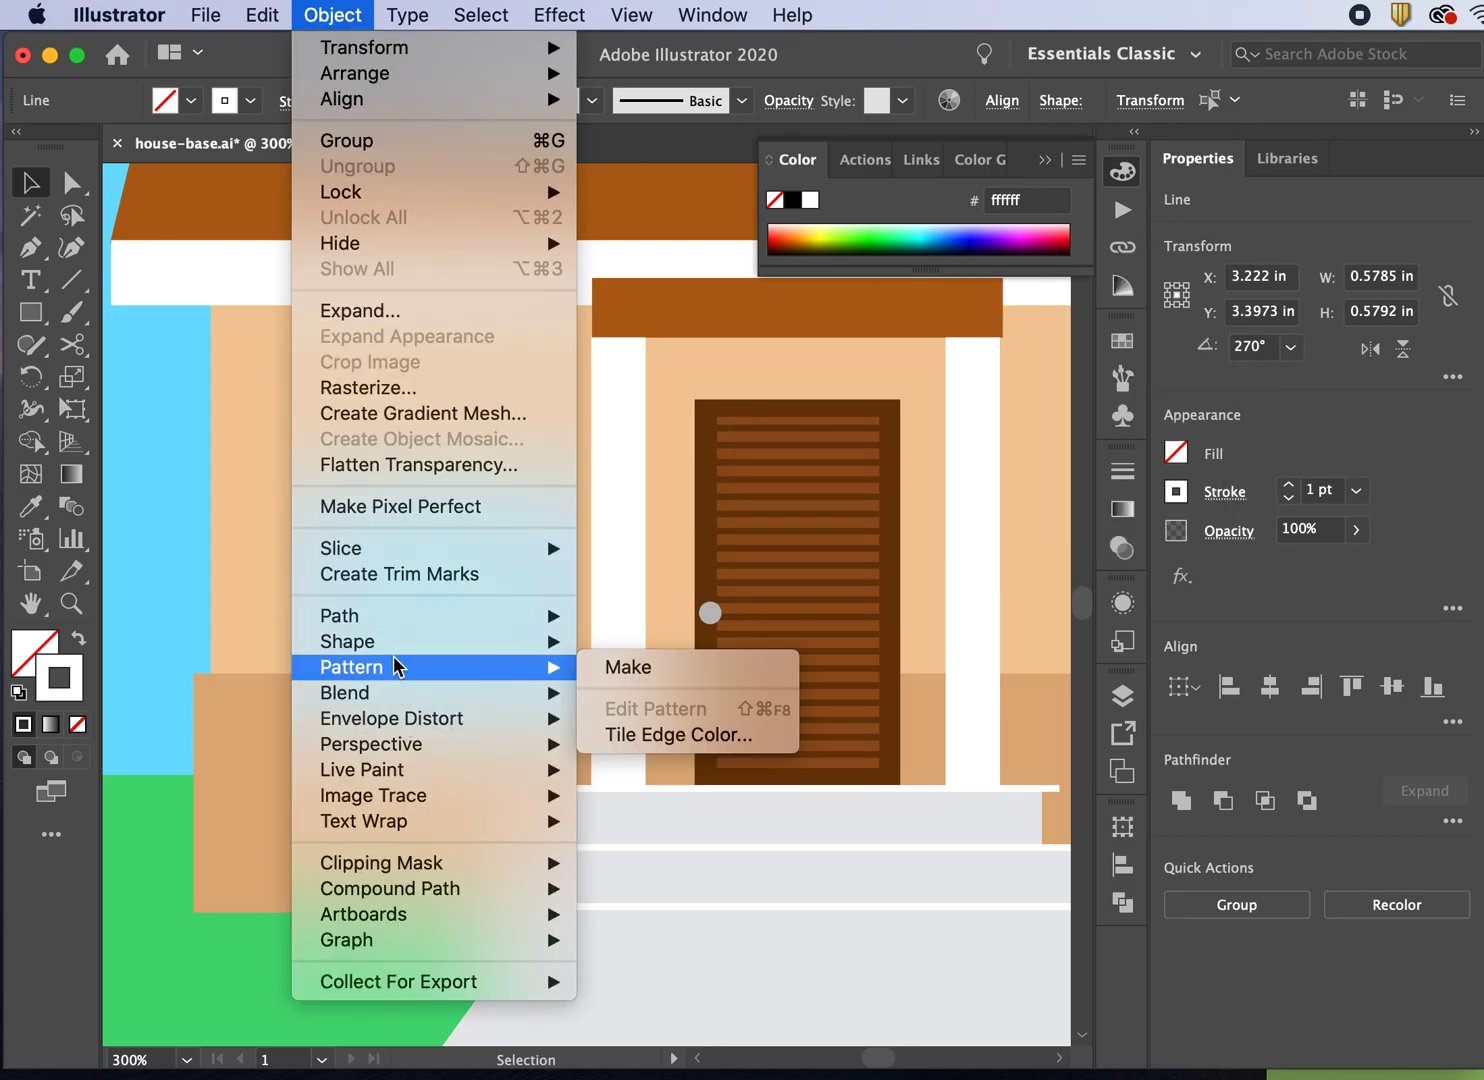
left_click(620, 692)
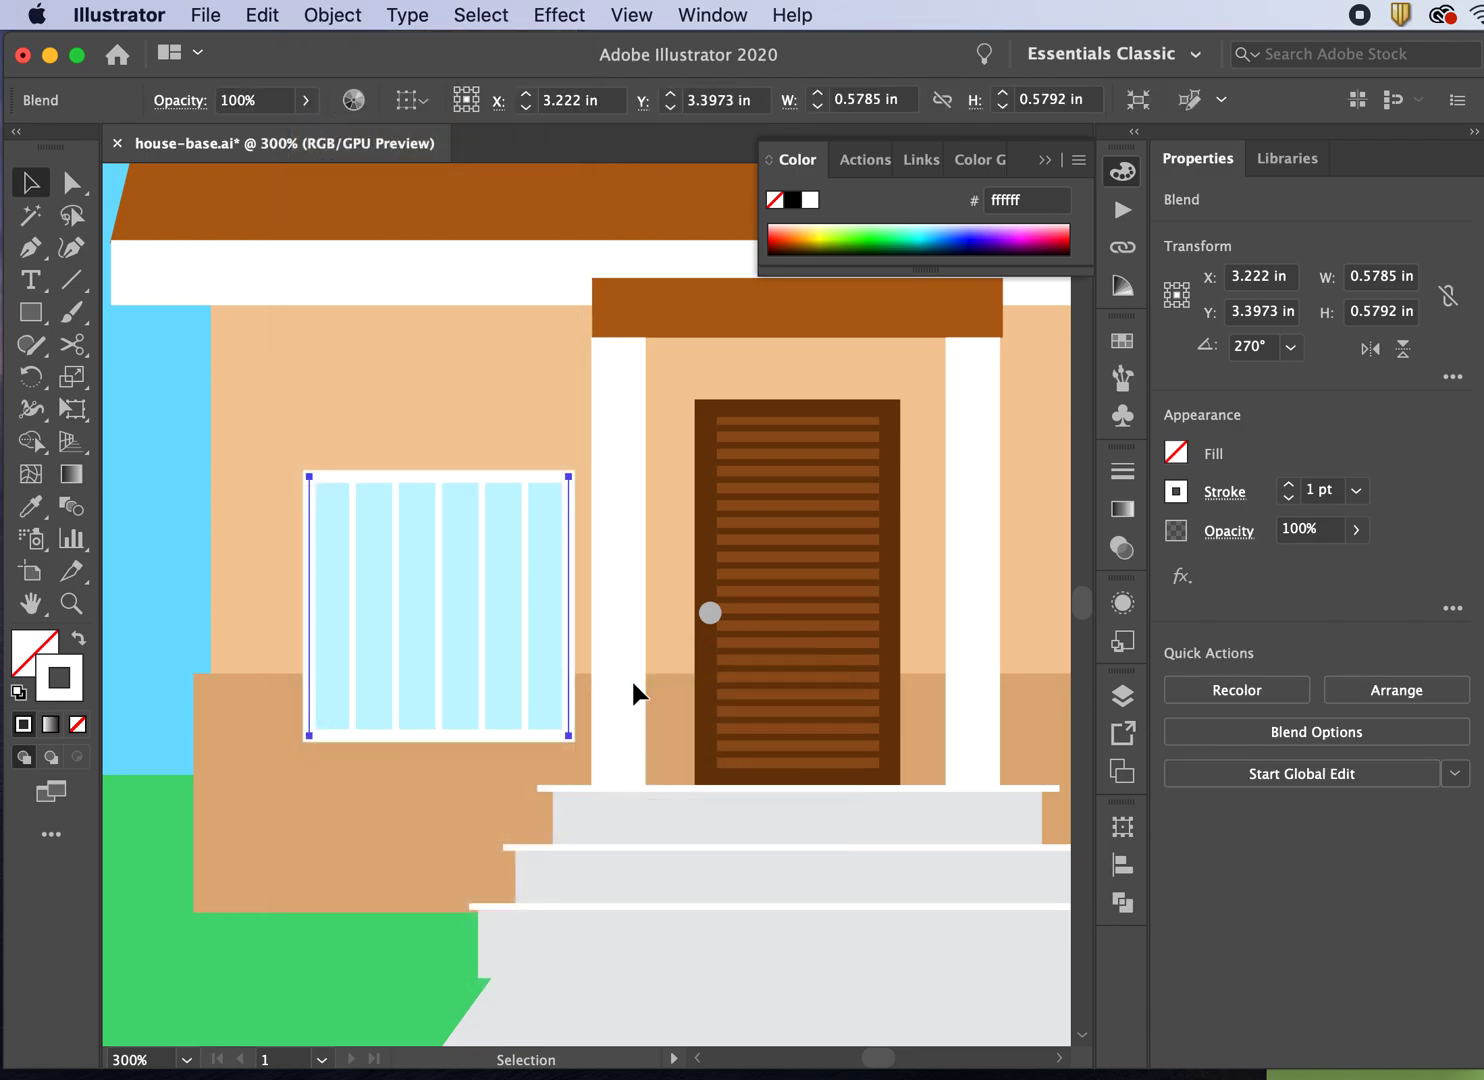
key("super+minus")
key("super+minus")
key("super+minus")
key("super+minus")
key("super+minus")
key("super+minus")
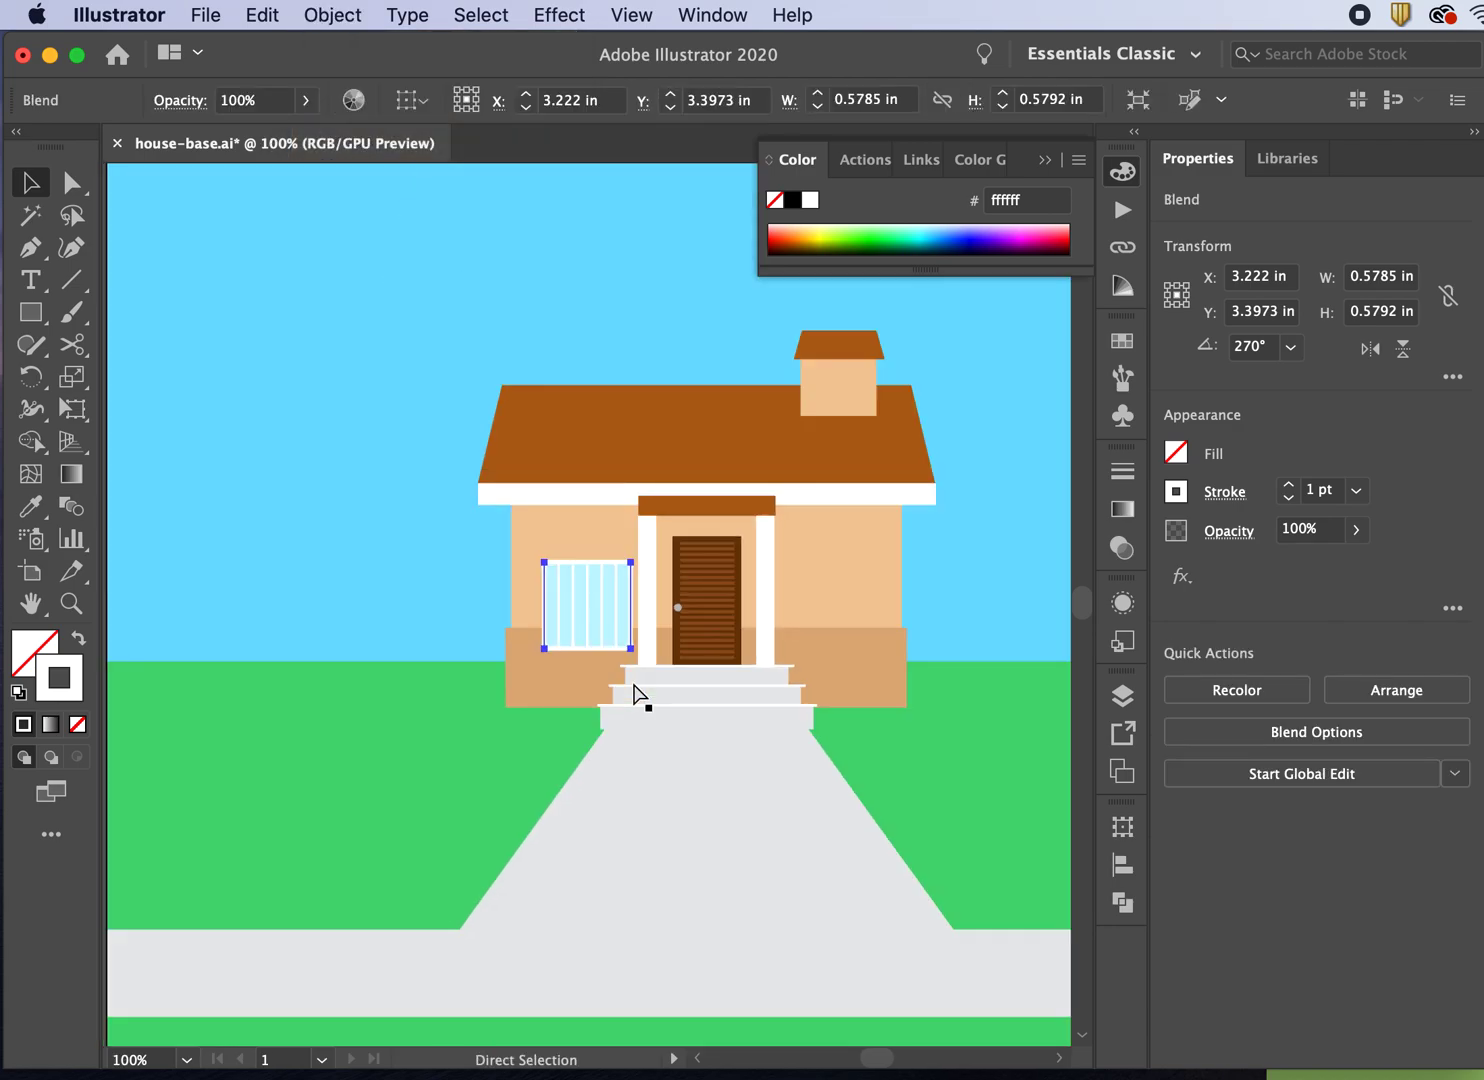
Step: Undo the blend of the two vertical window lines and set the blend options to 4 specified steps
key("super+equal")
key("super+equal")
key("super+equal")
key("super+equal")
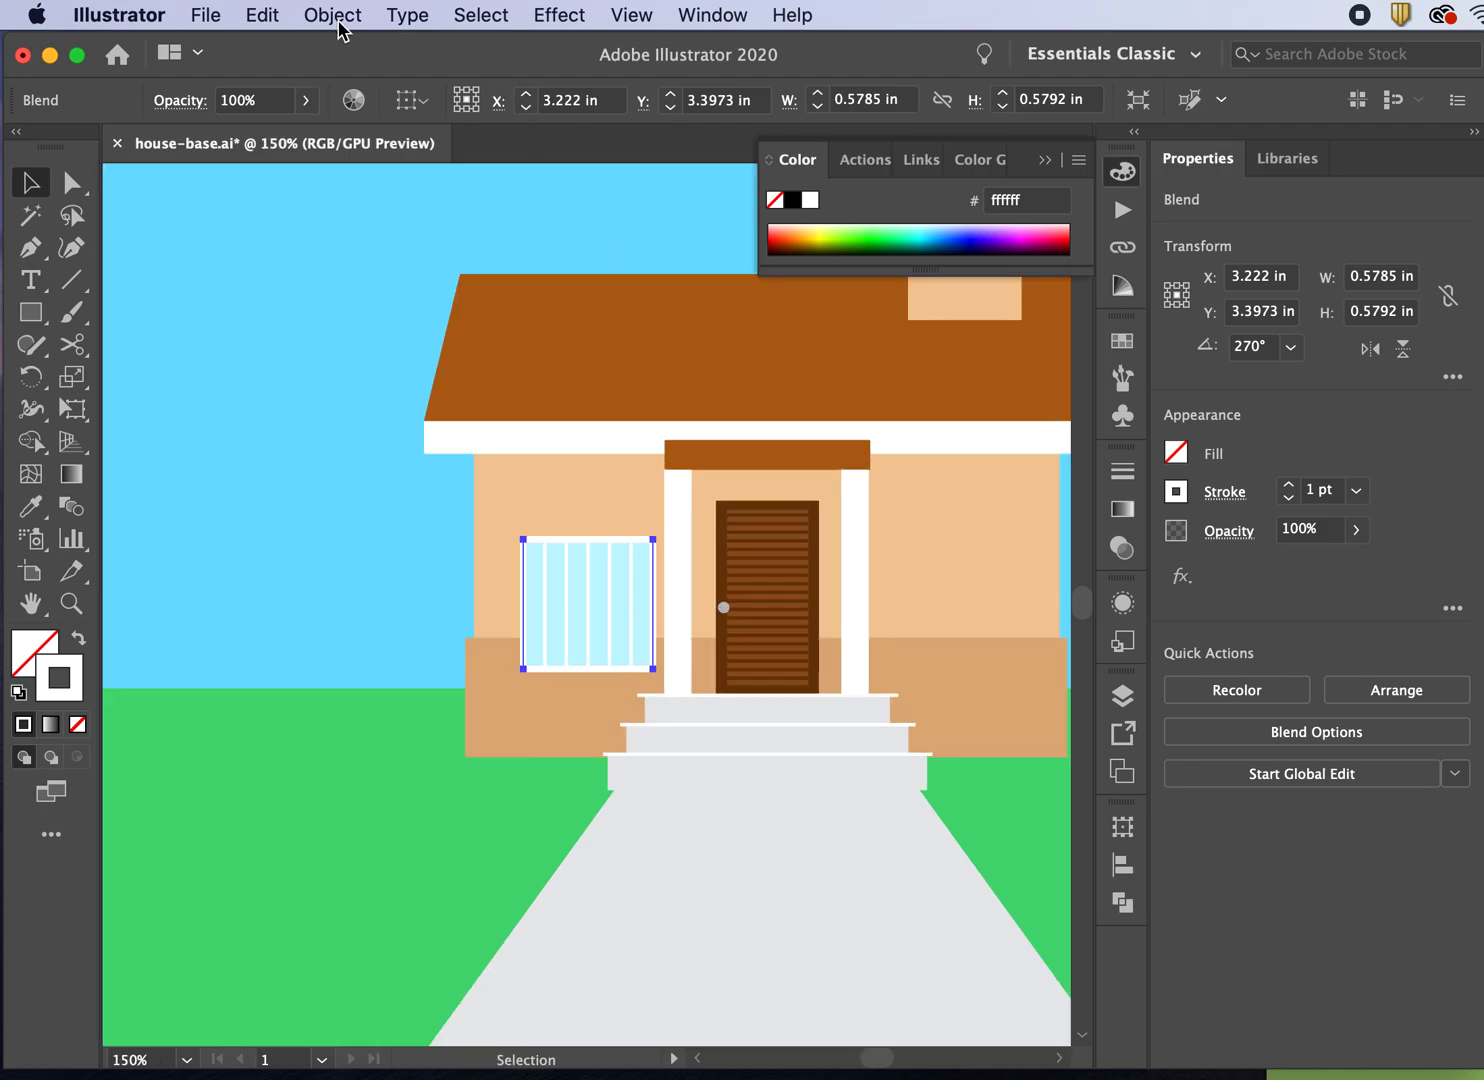
key("super+z")
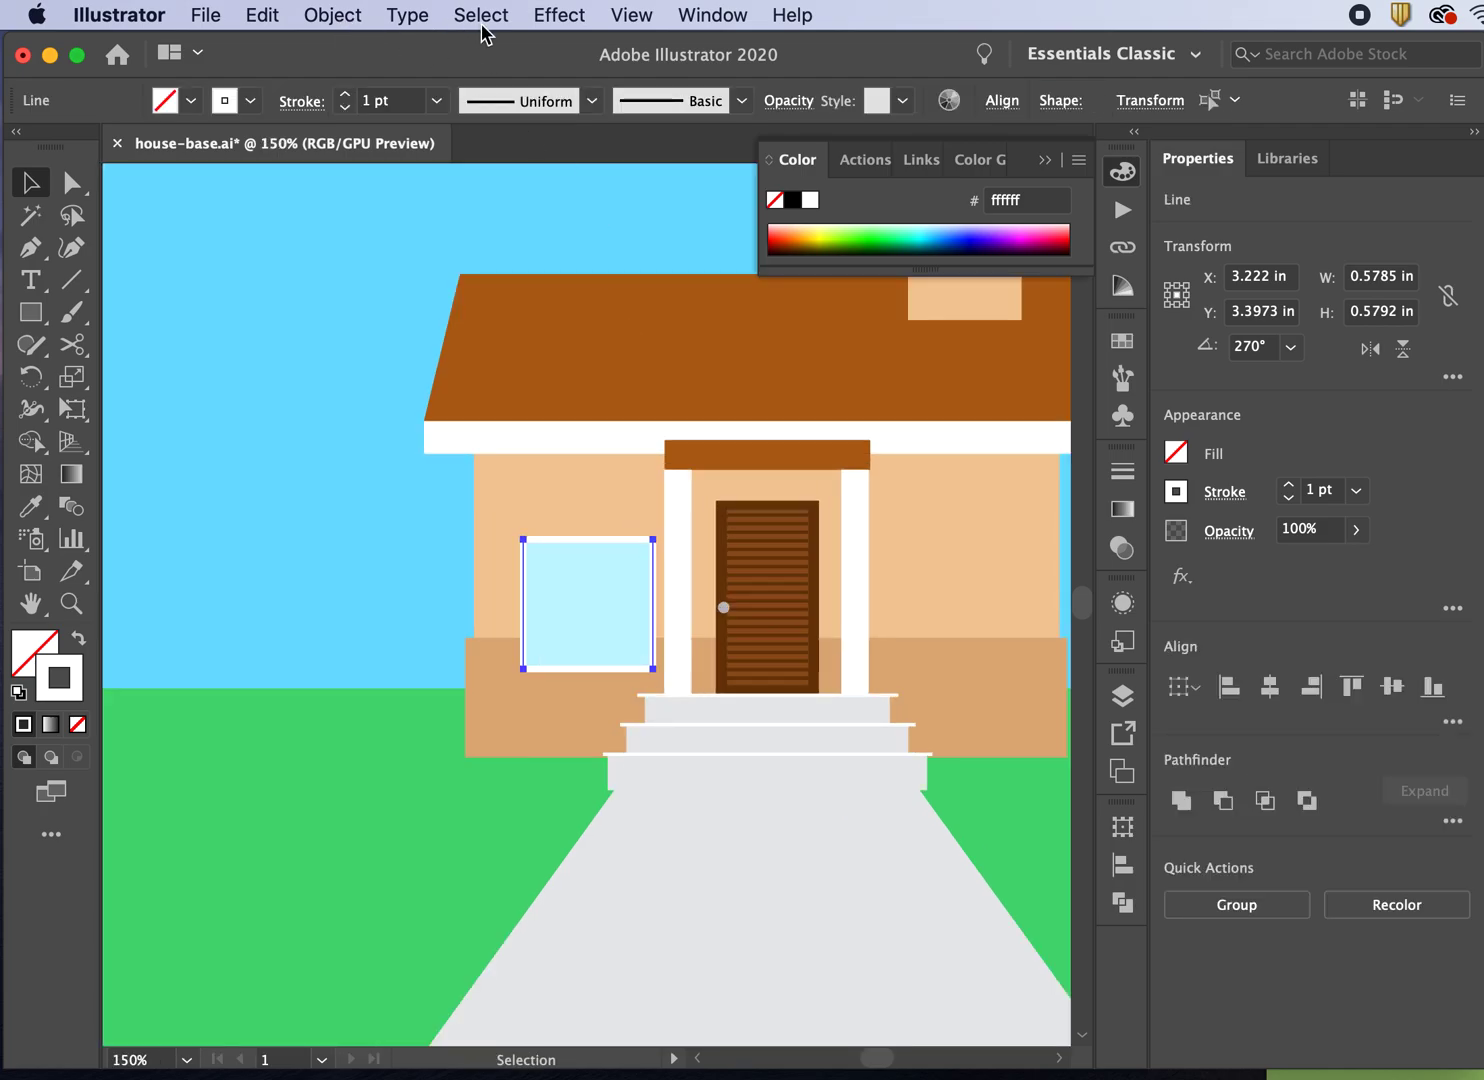
left_click(332, 15)
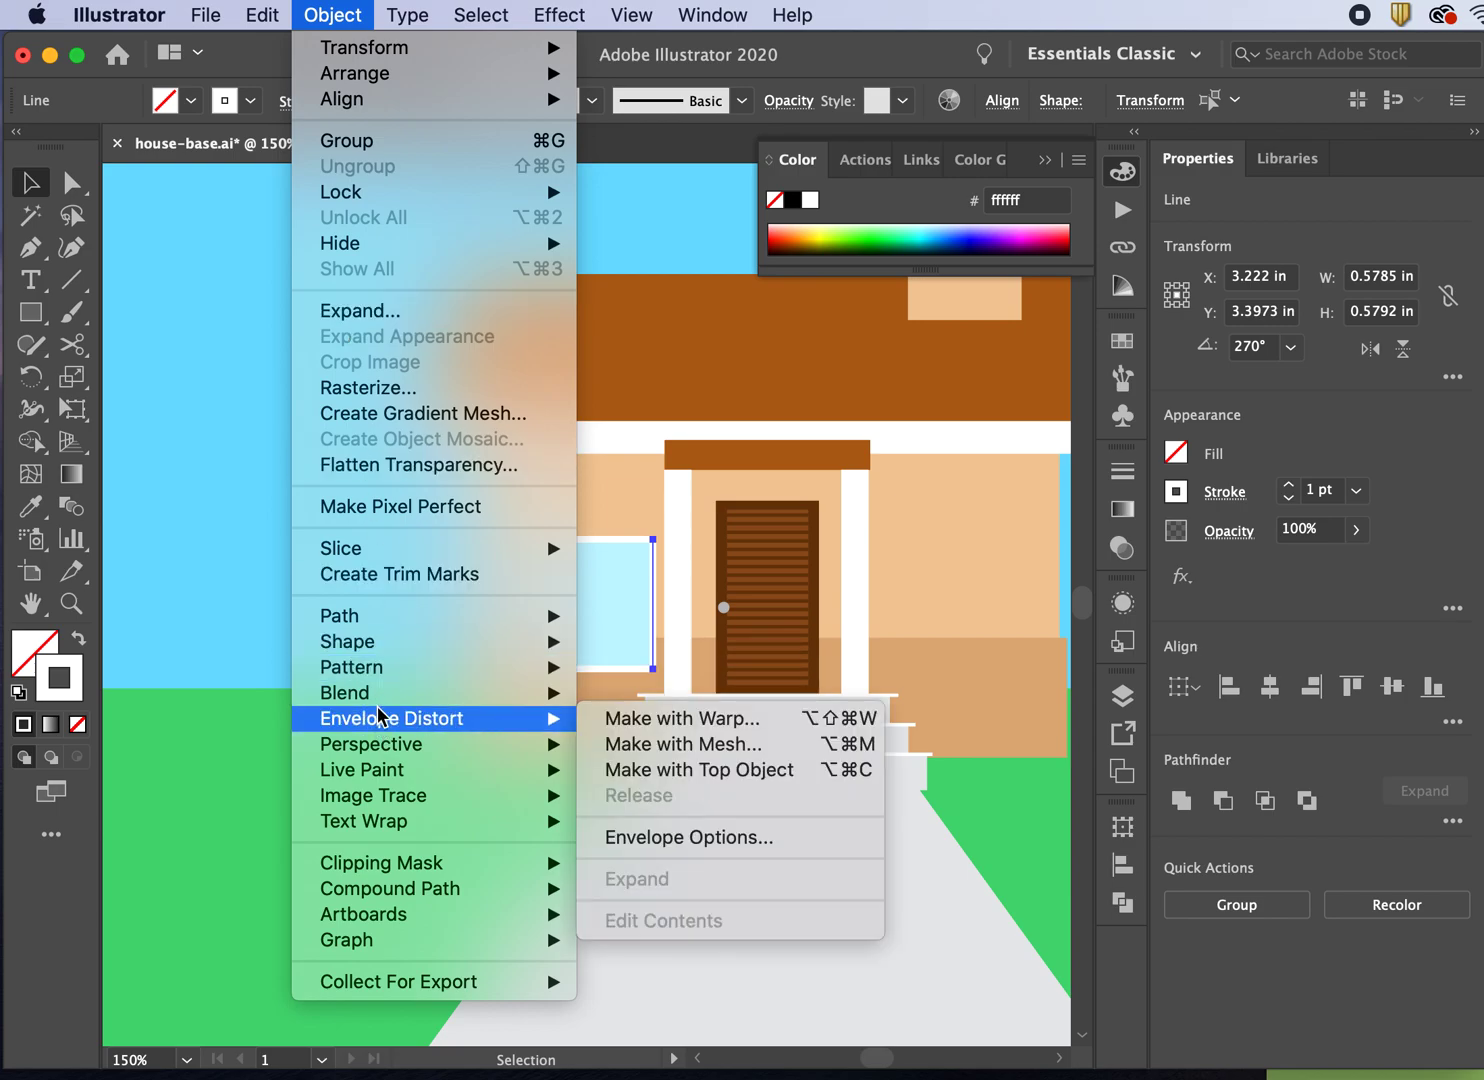
mouse_move(548, 699)
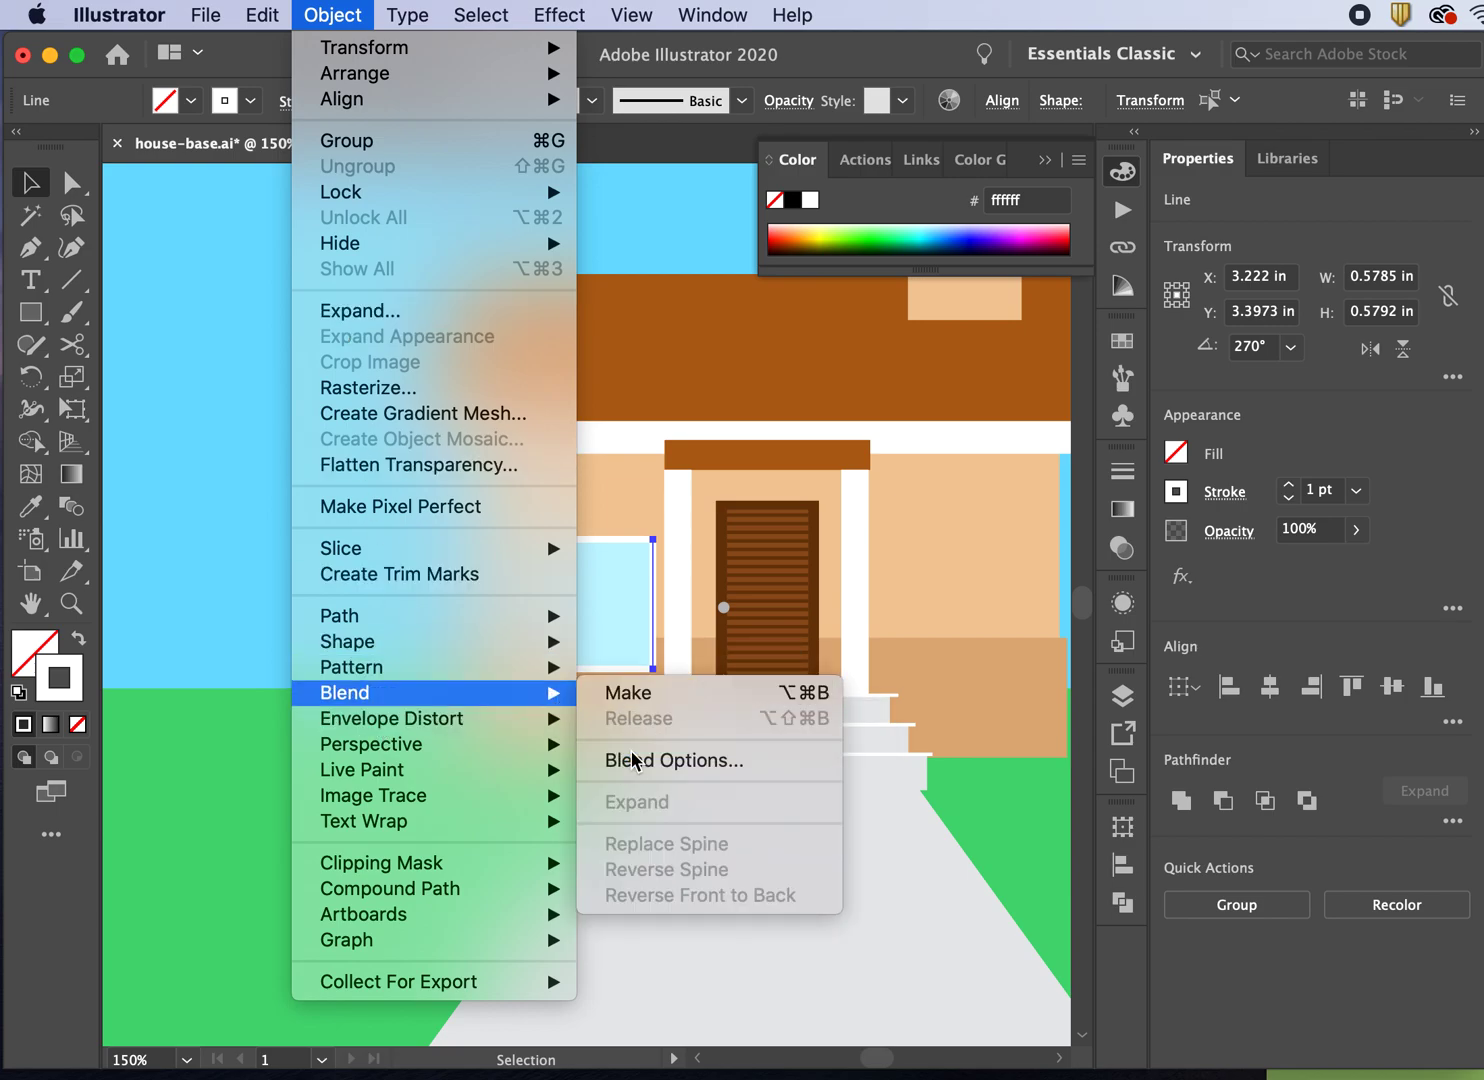
left_click(636, 758)
left_click(1107, 346)
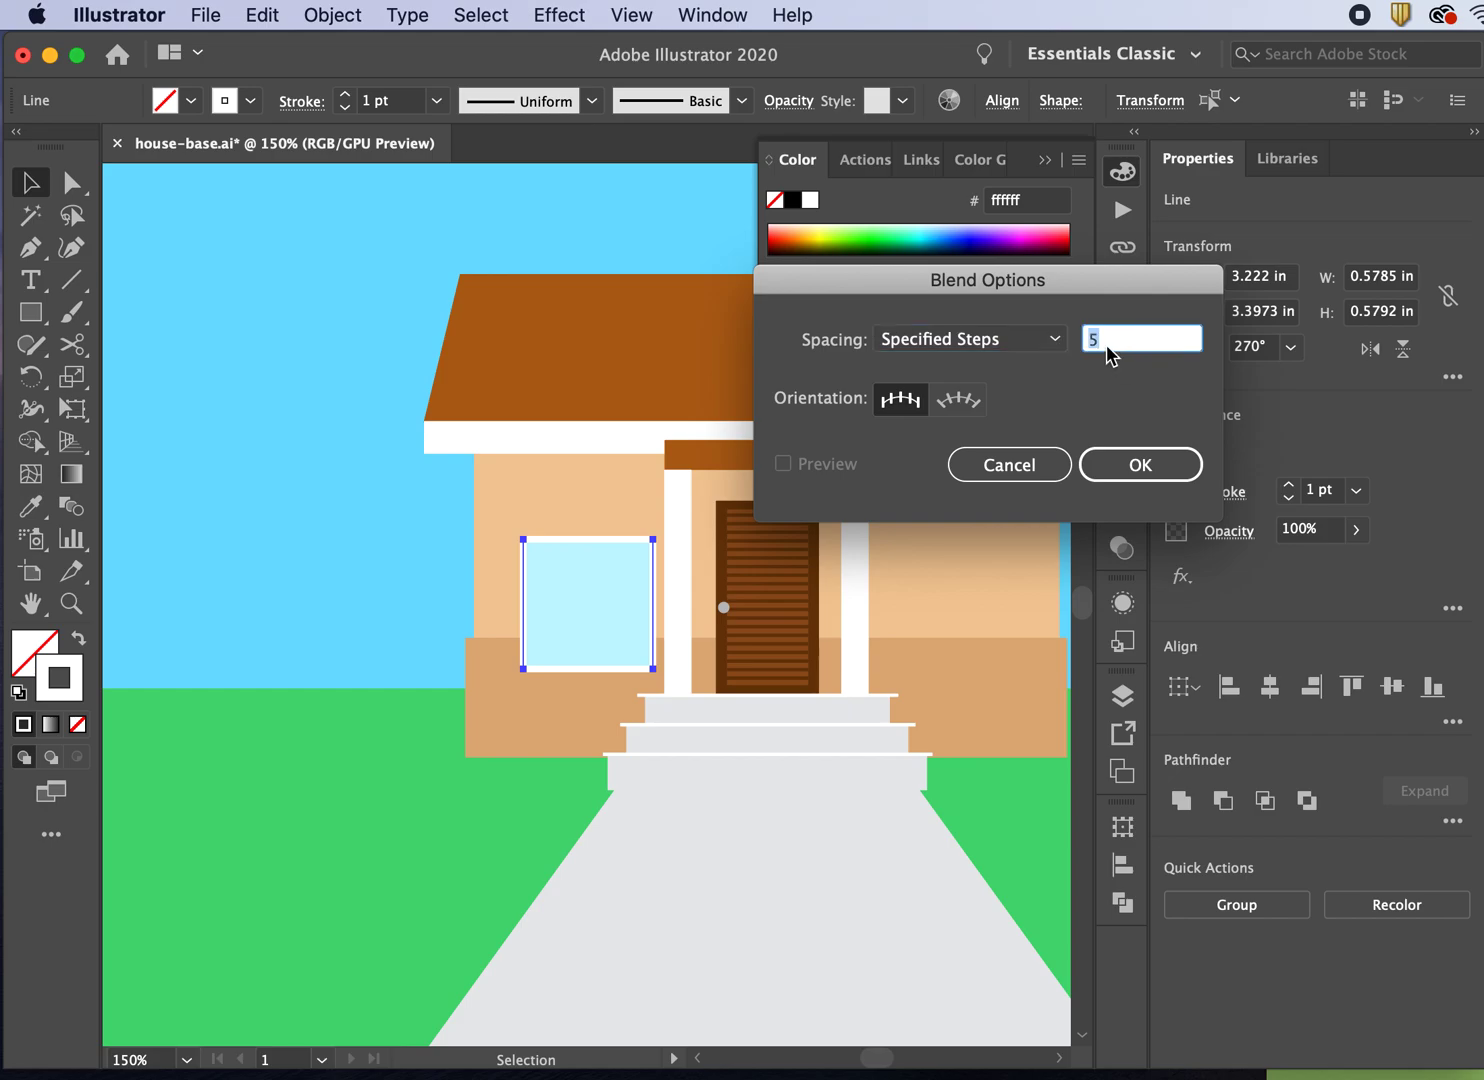
type("4")
key("Return")
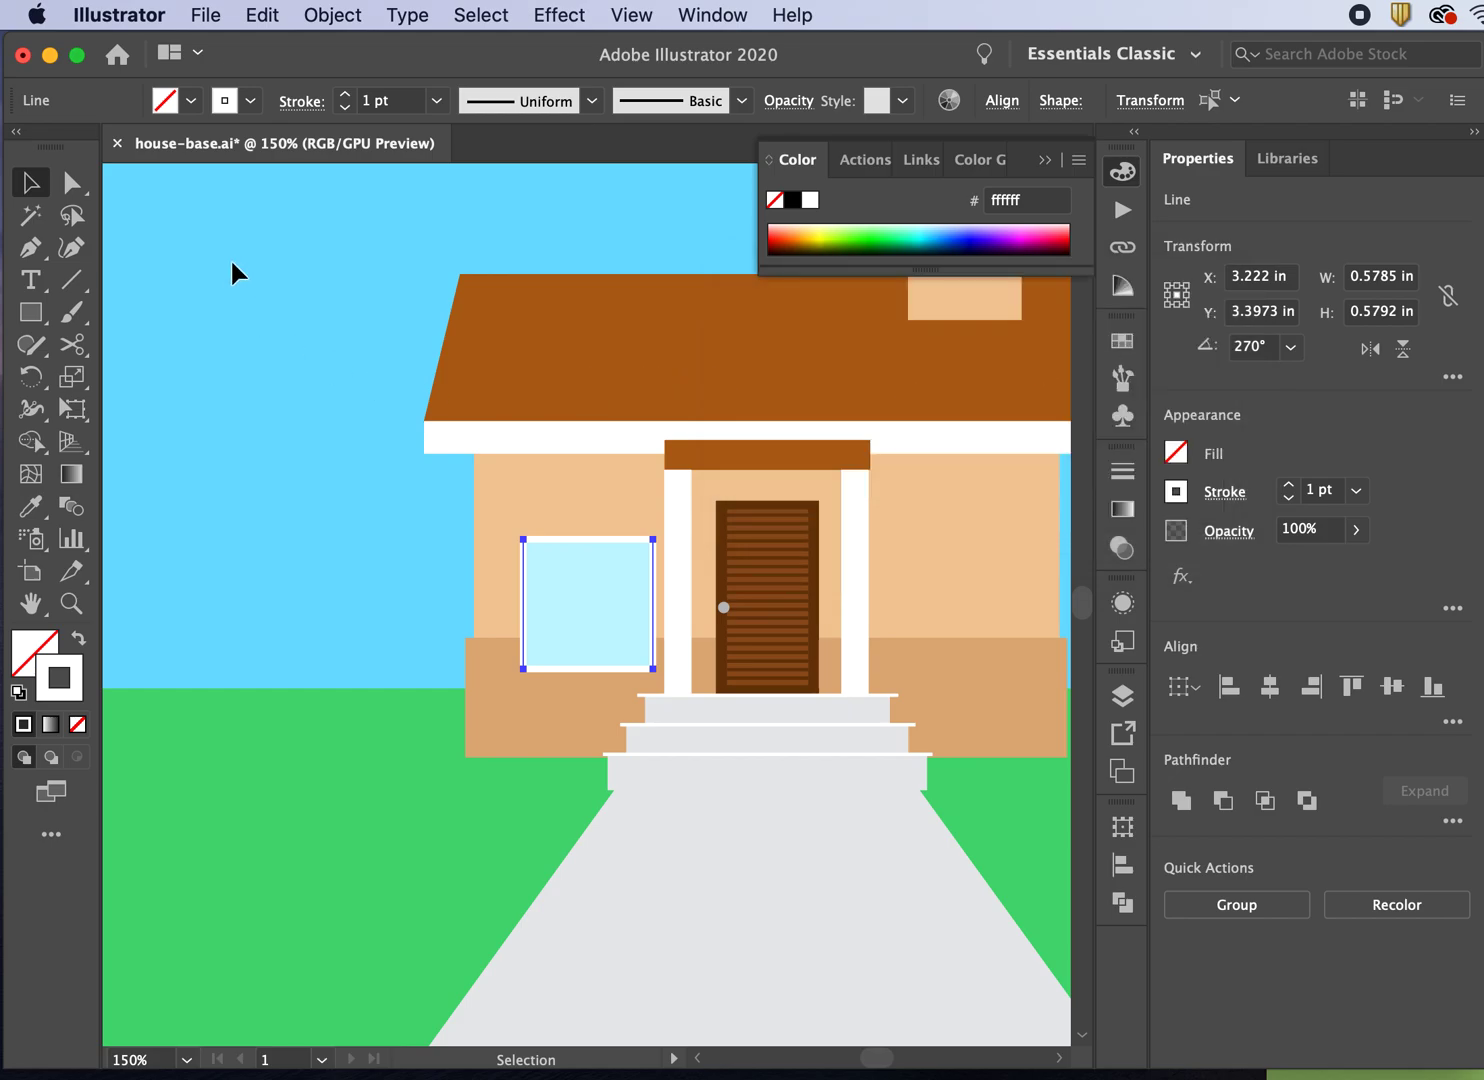
Step: Make the blend between the two vertical window lines and check the bars in the whole illustration
left_click(310, 16)
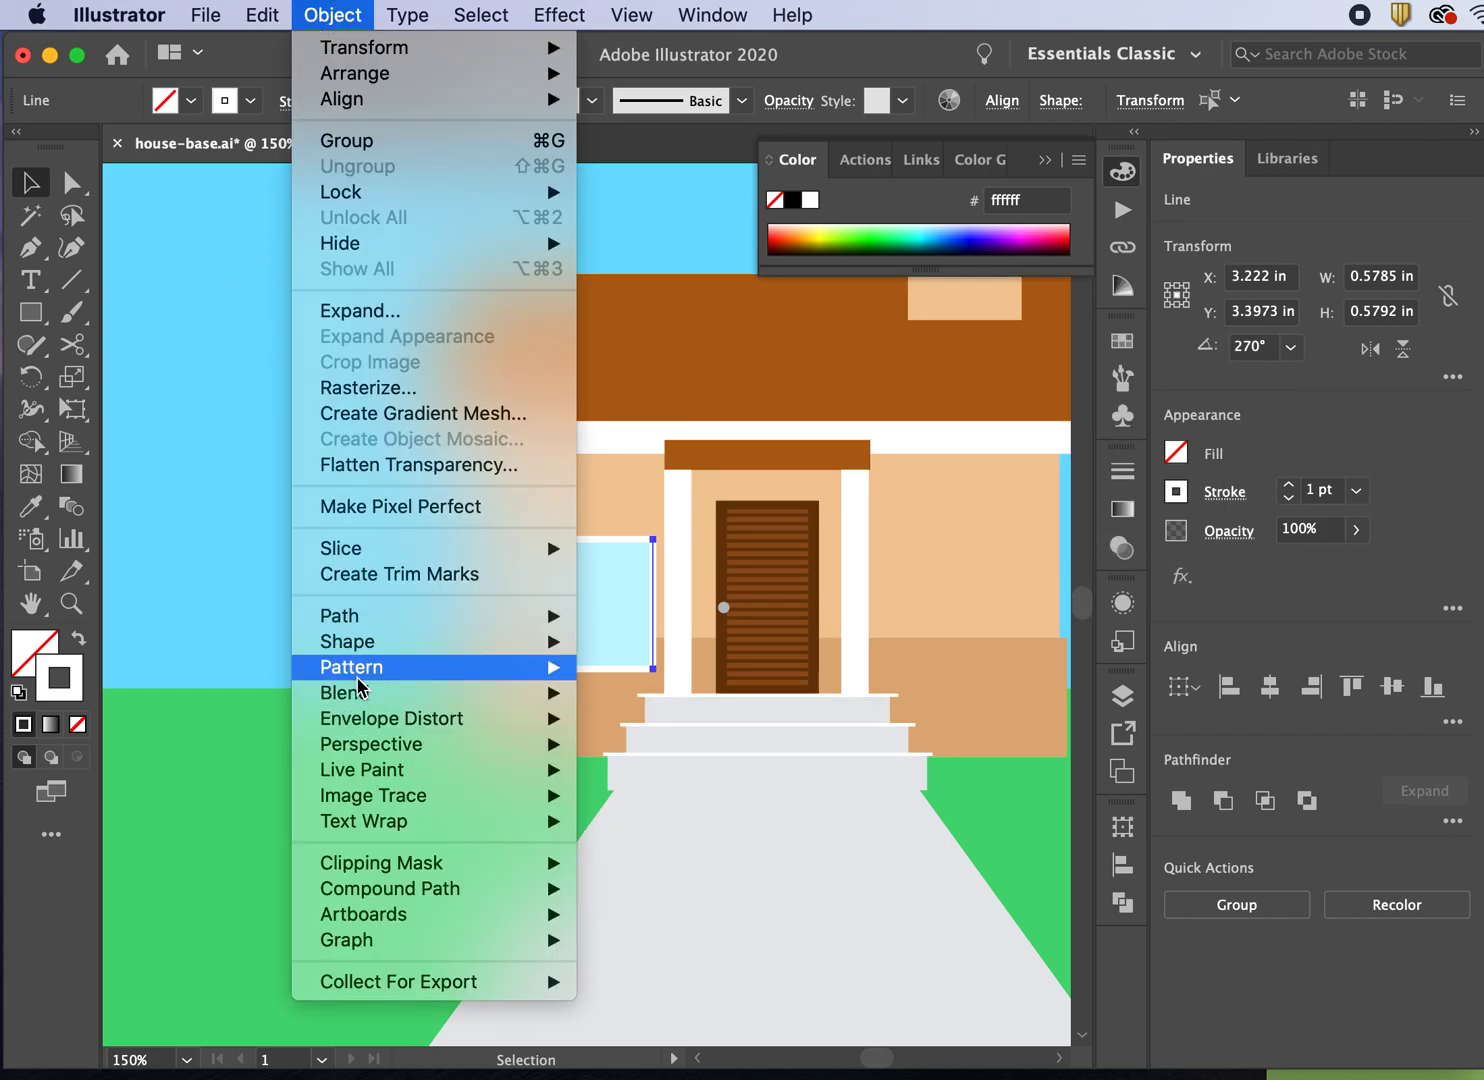
mouse_move(551, 692)
left_click(694, 700)
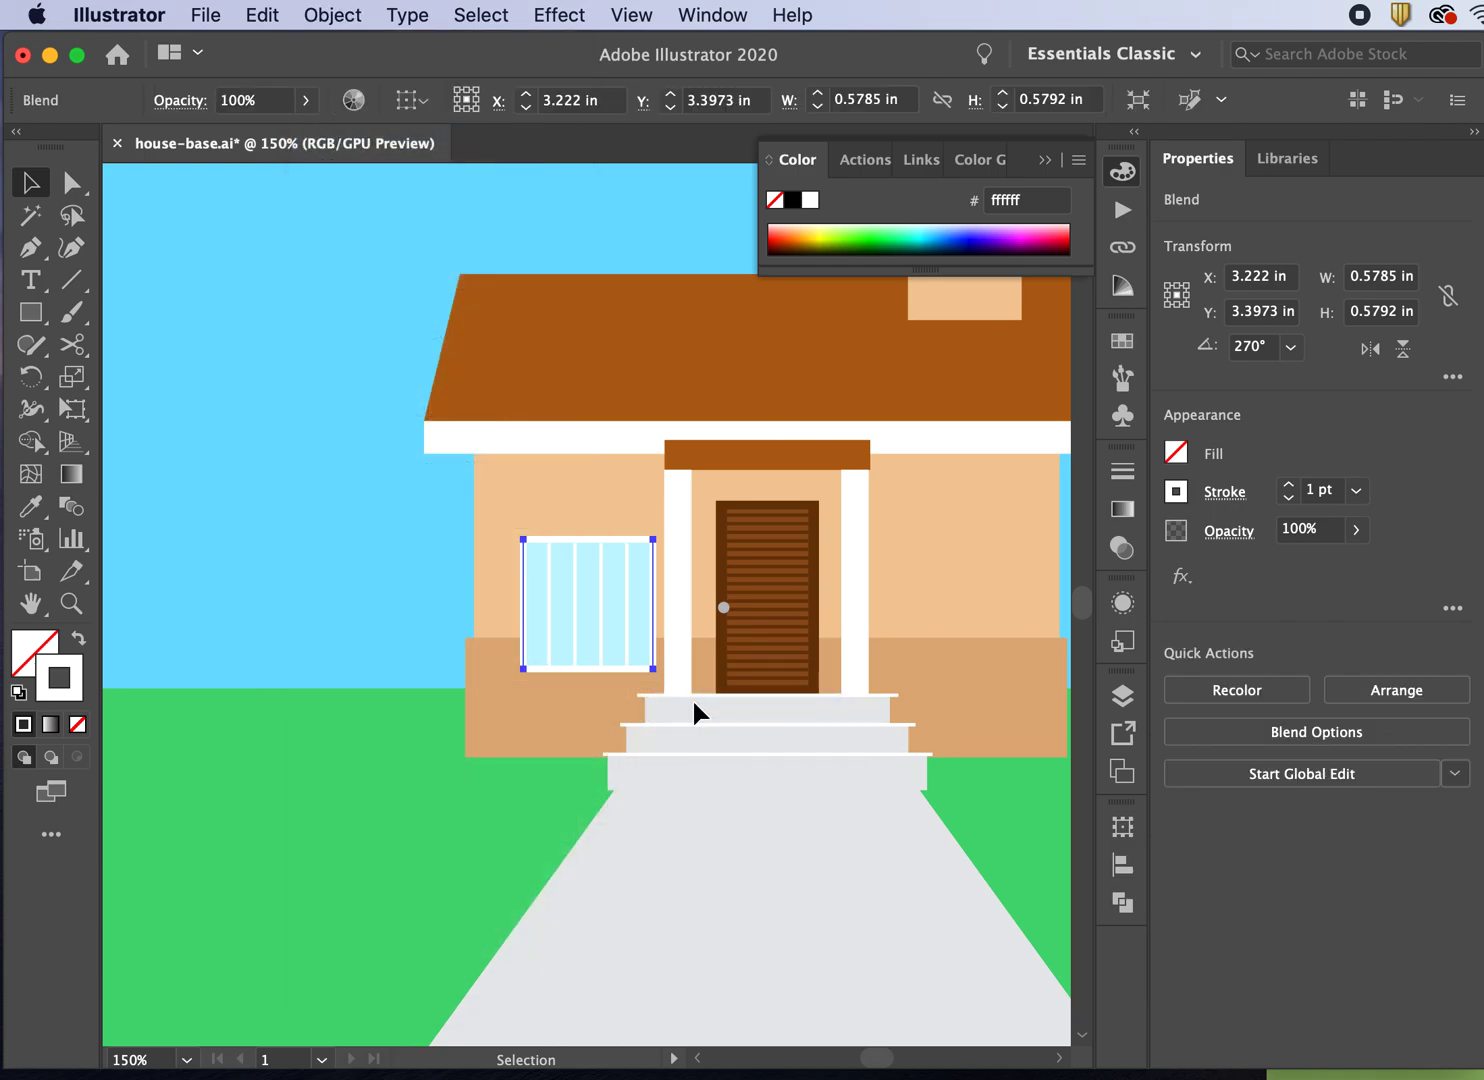
key("super+0")
key("super+minus")
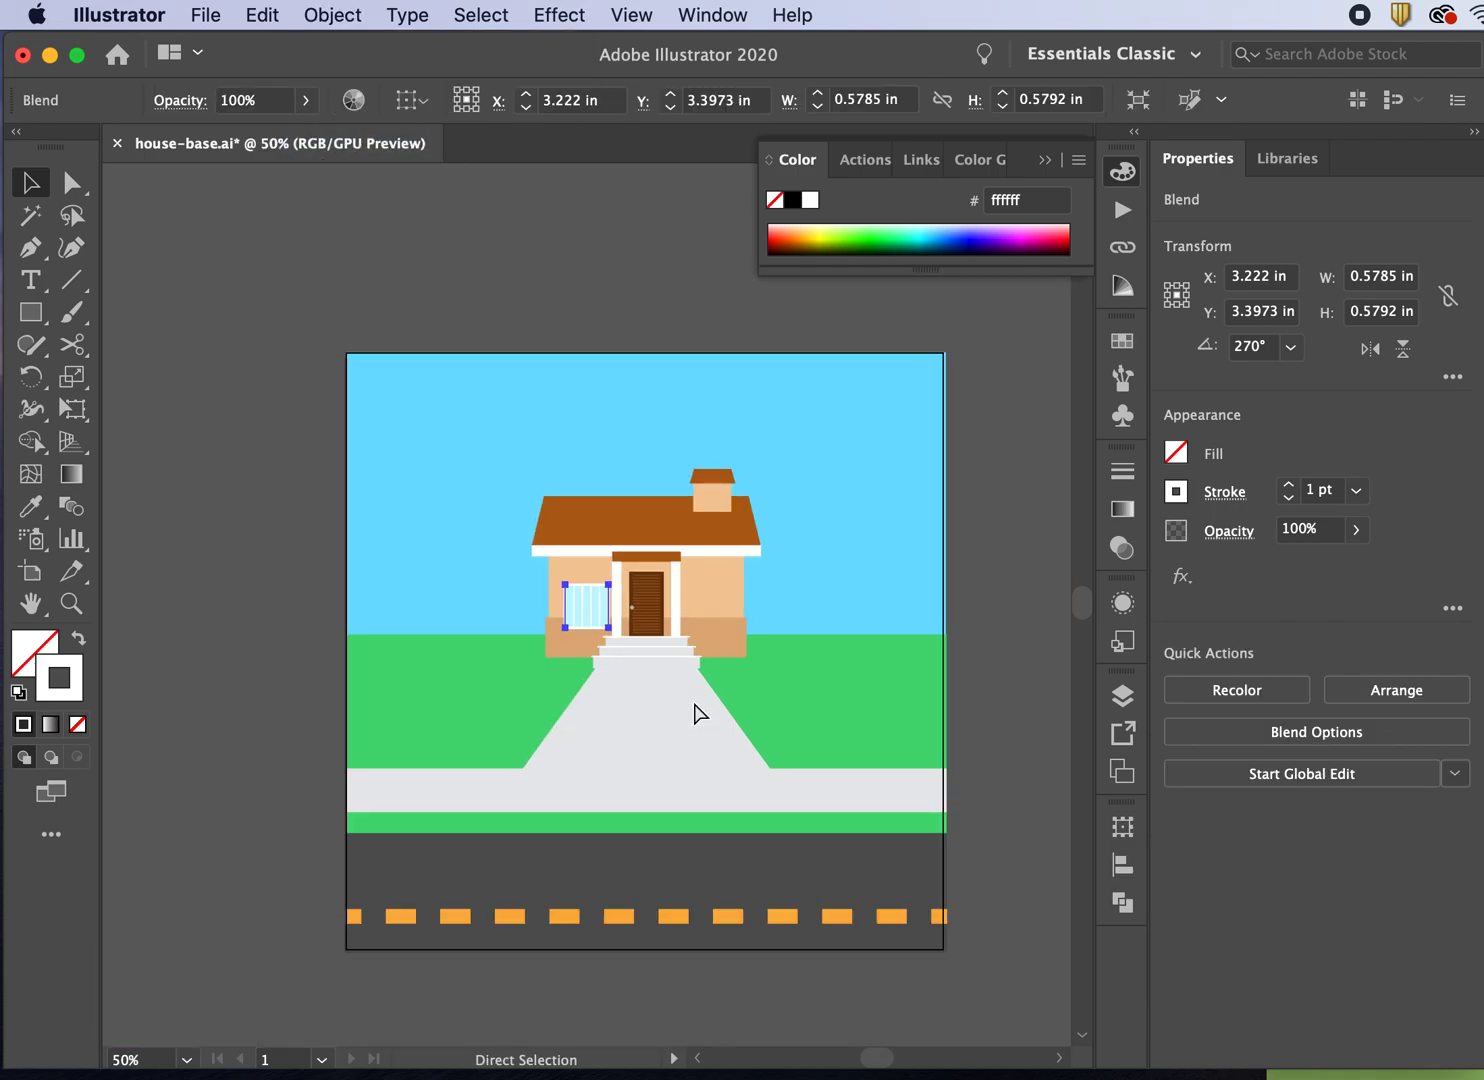
Step: Rotate a copy of the window-bar blend by 90° about its centre to form a grid, and deselect it
key("super+1")
key("super+equal")
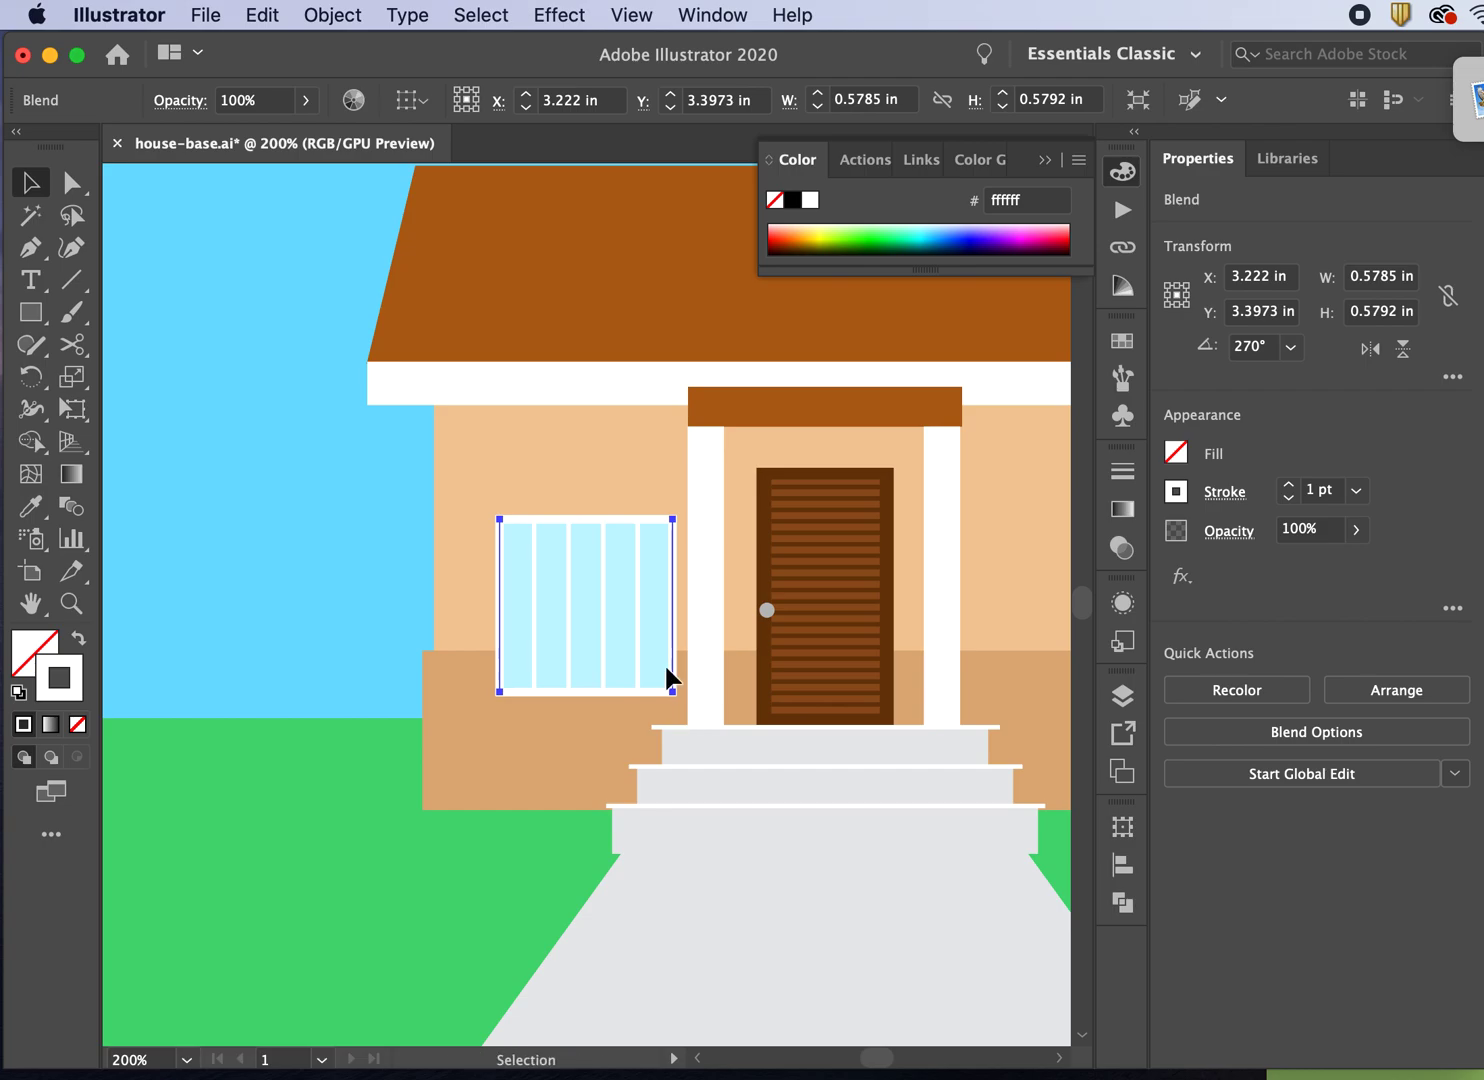
left_click(33, 380)
left_click_drag(498, 517, 652, 540)
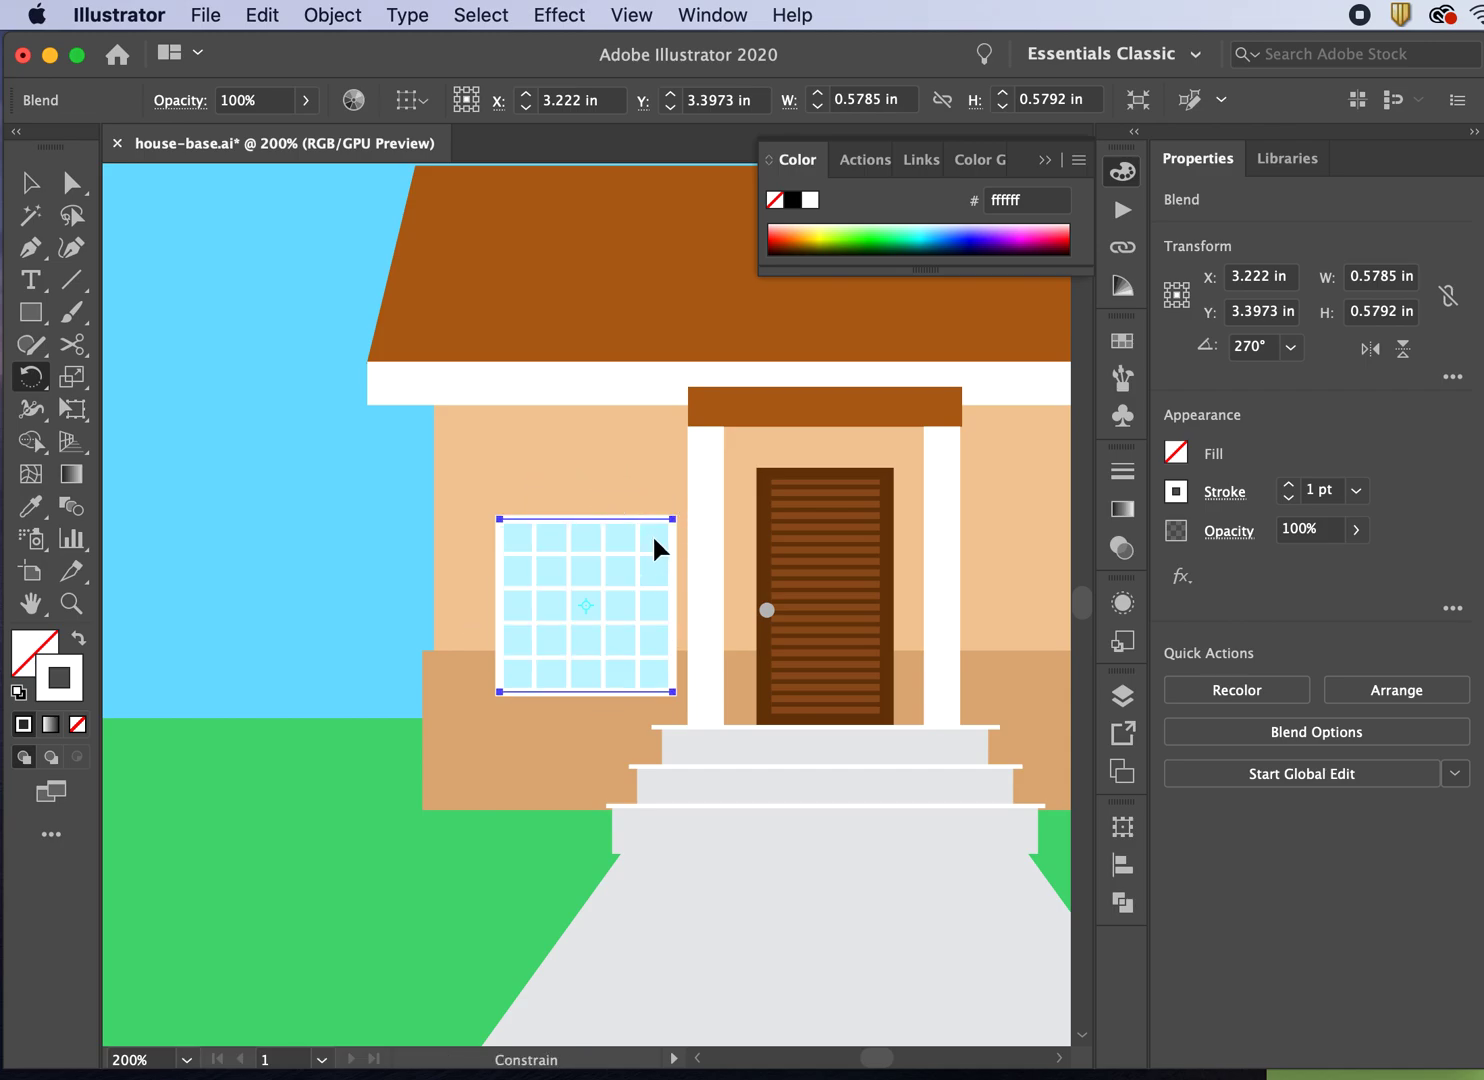
left_click(30, 182)
left_click(284, 412)
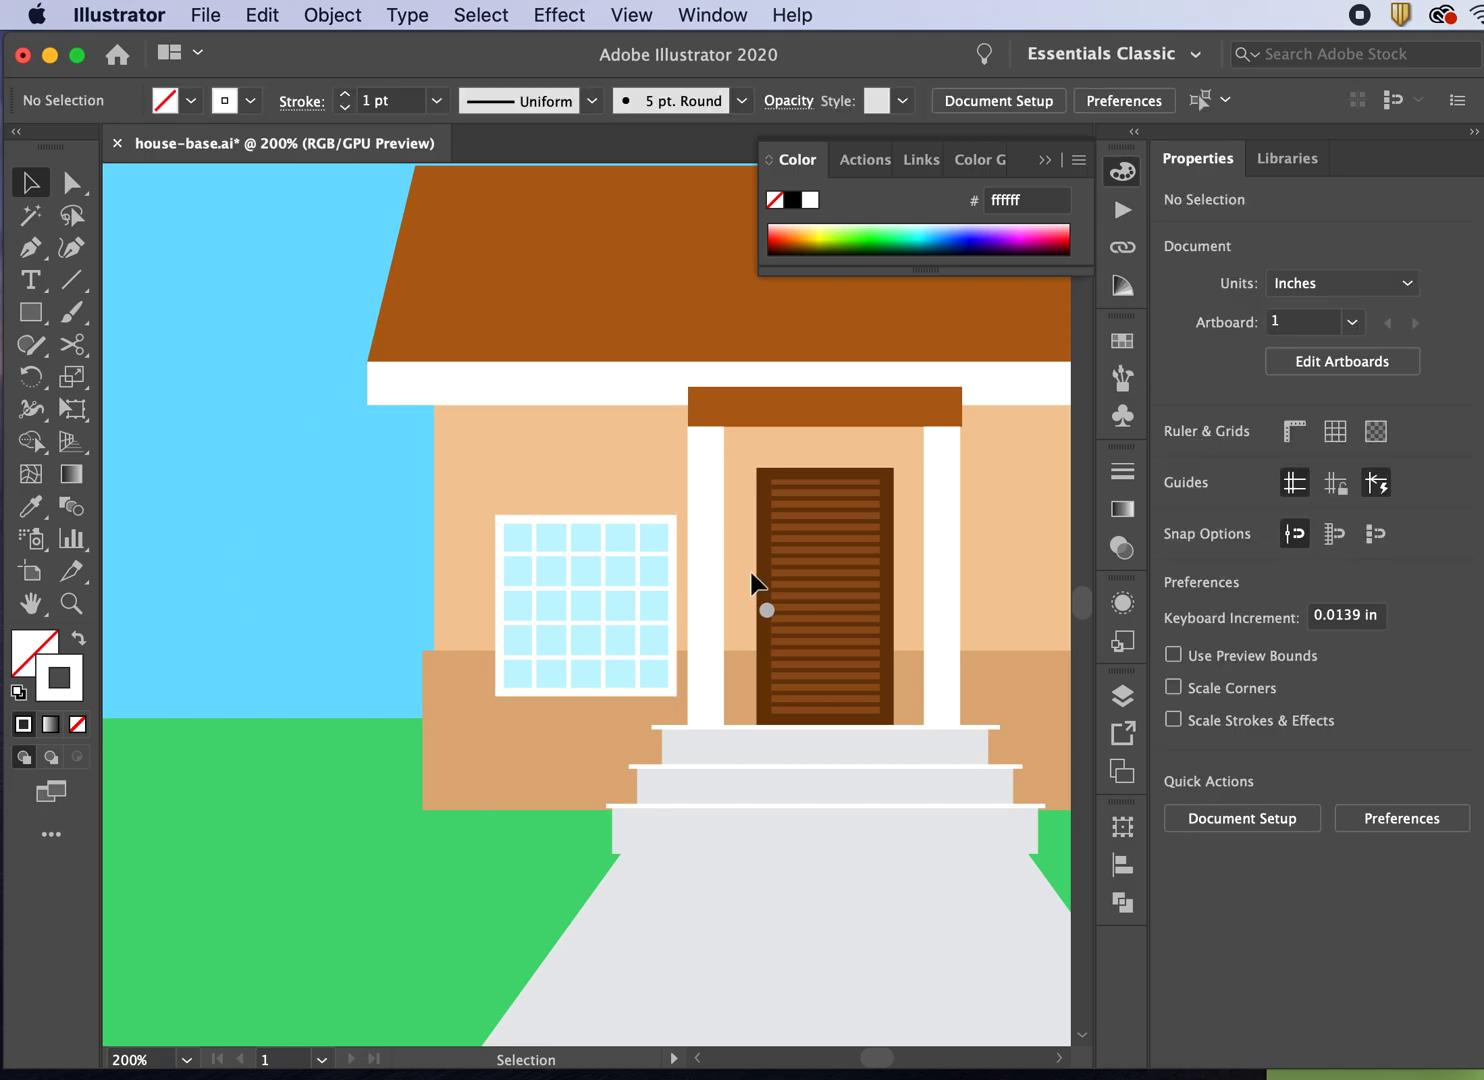
Step: Select both the horizontal and vertical window-bar blends and list the objects of their layer
left_click(574, 552)
left_click(499, 558, "shift")
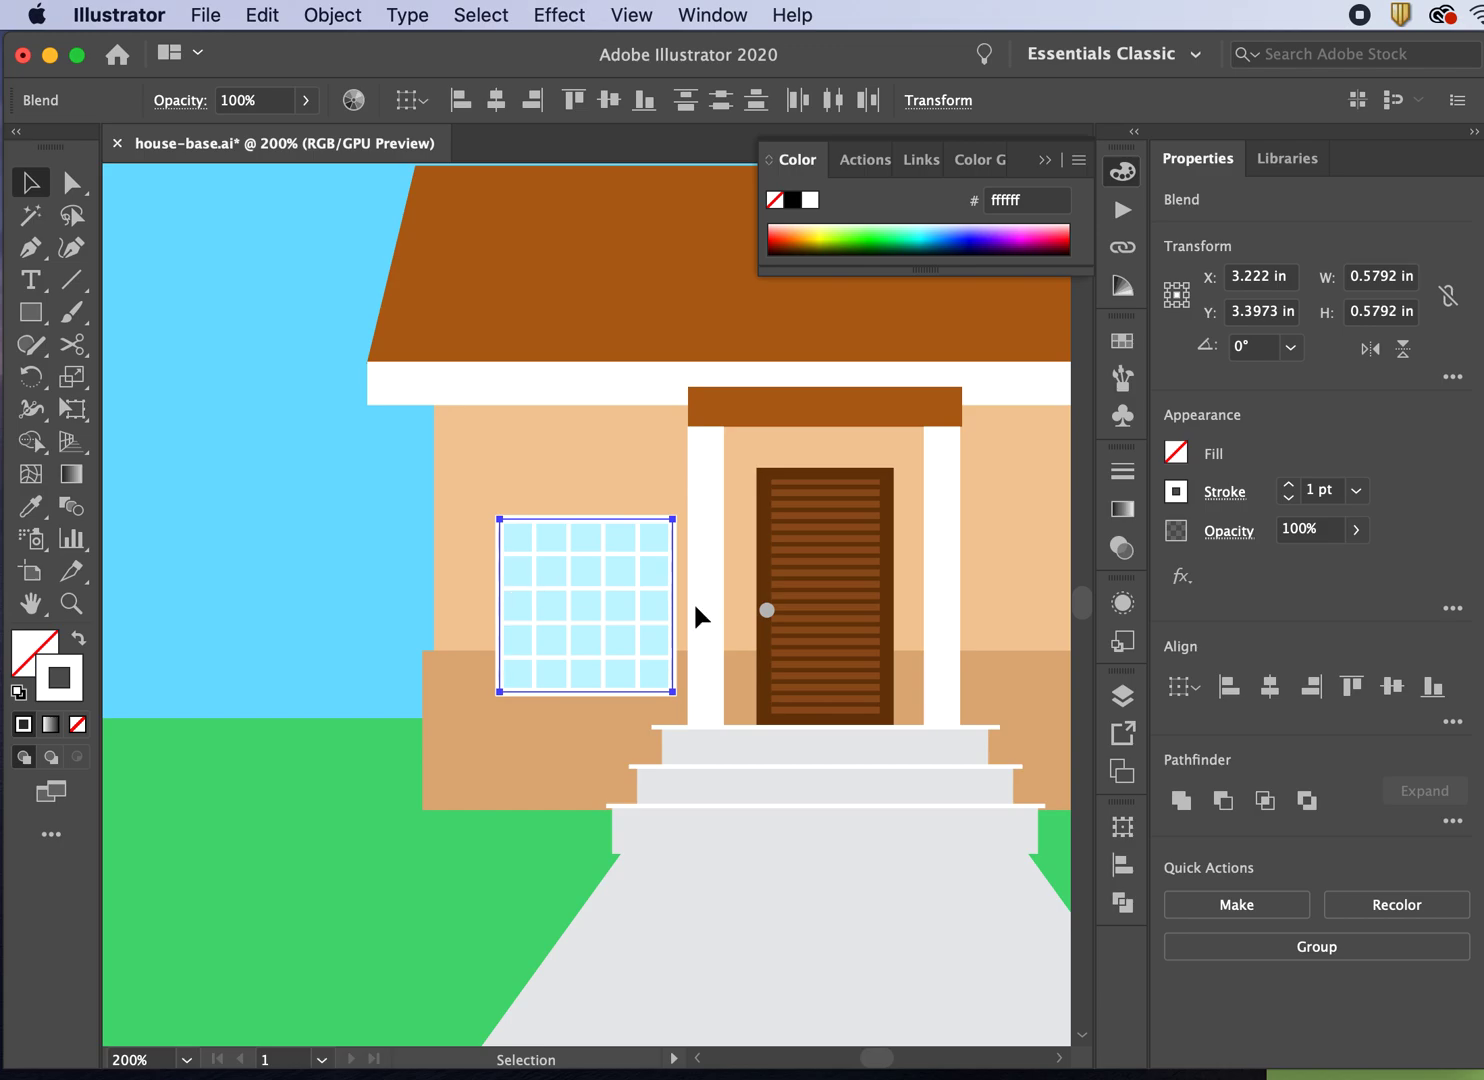
left_click(1122, 695)
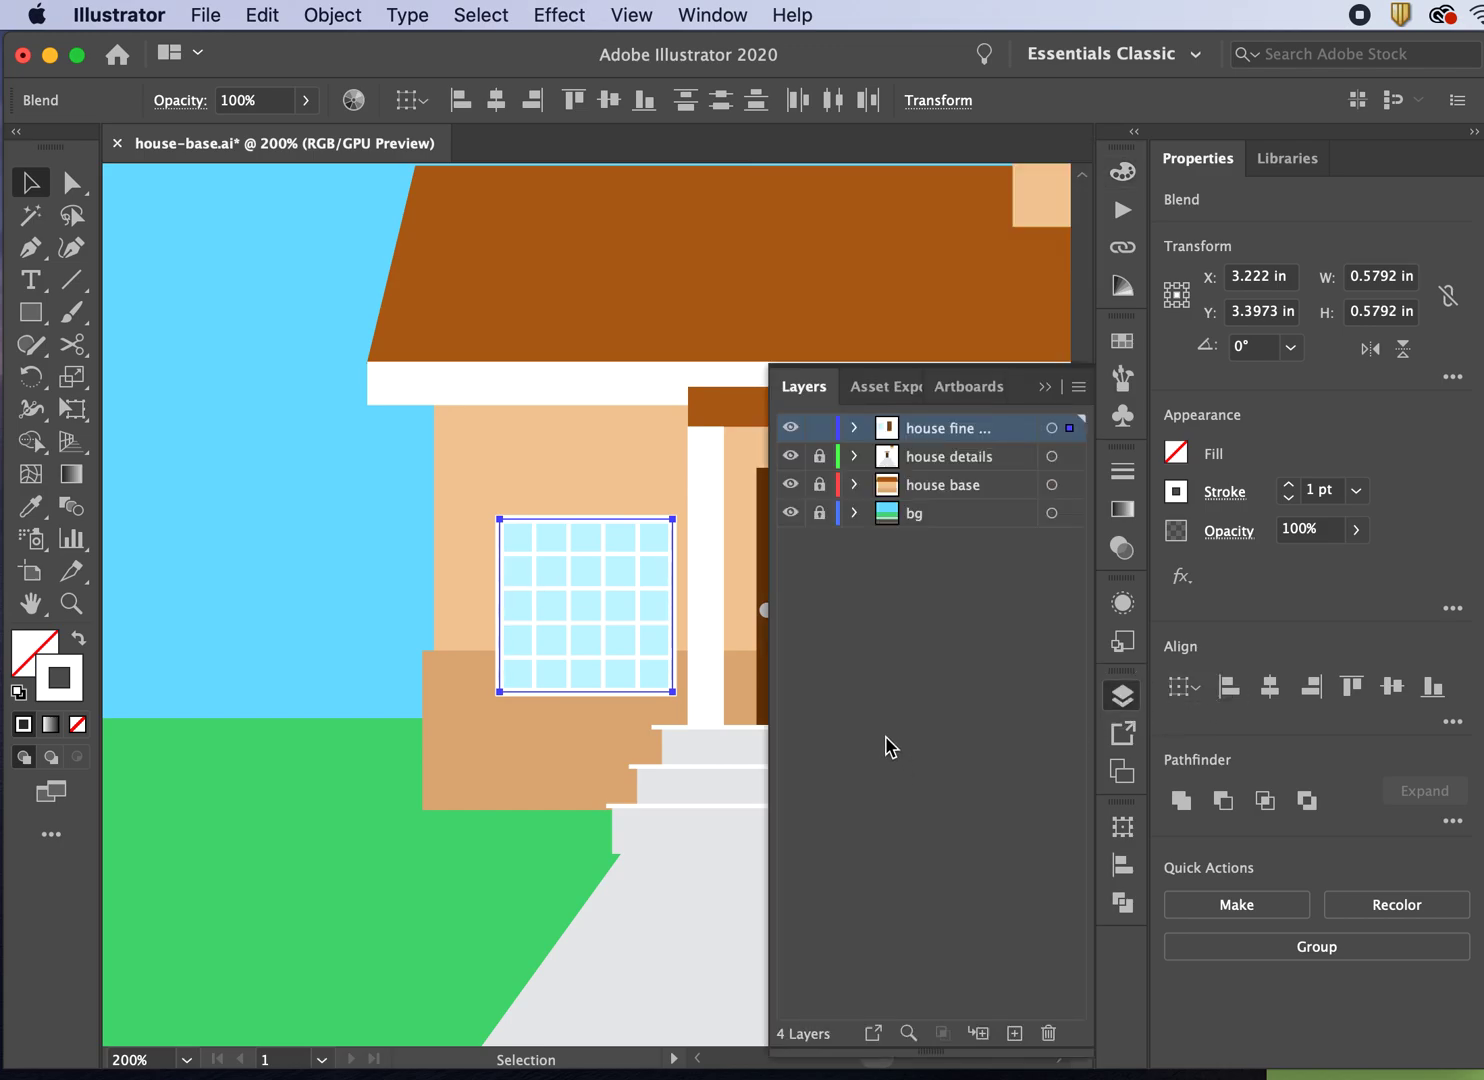
left_click(855, 428)
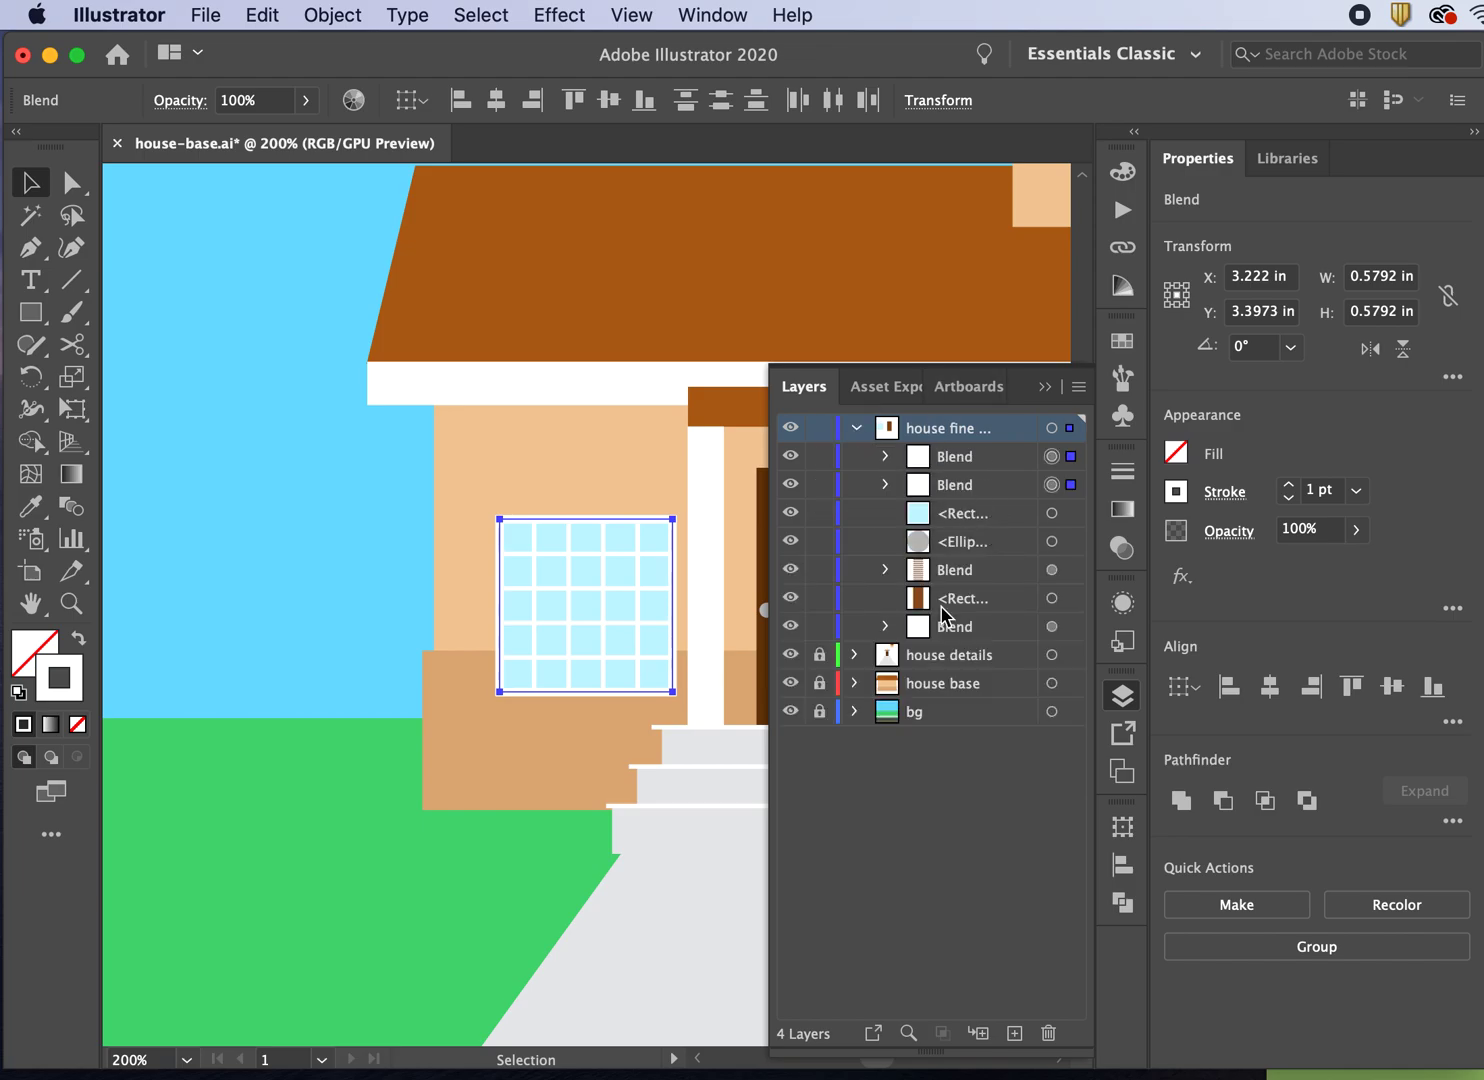
Step: Rename the two window blends "white window detail" and "white window detail 2" in the layer list
double_click(958, 458)
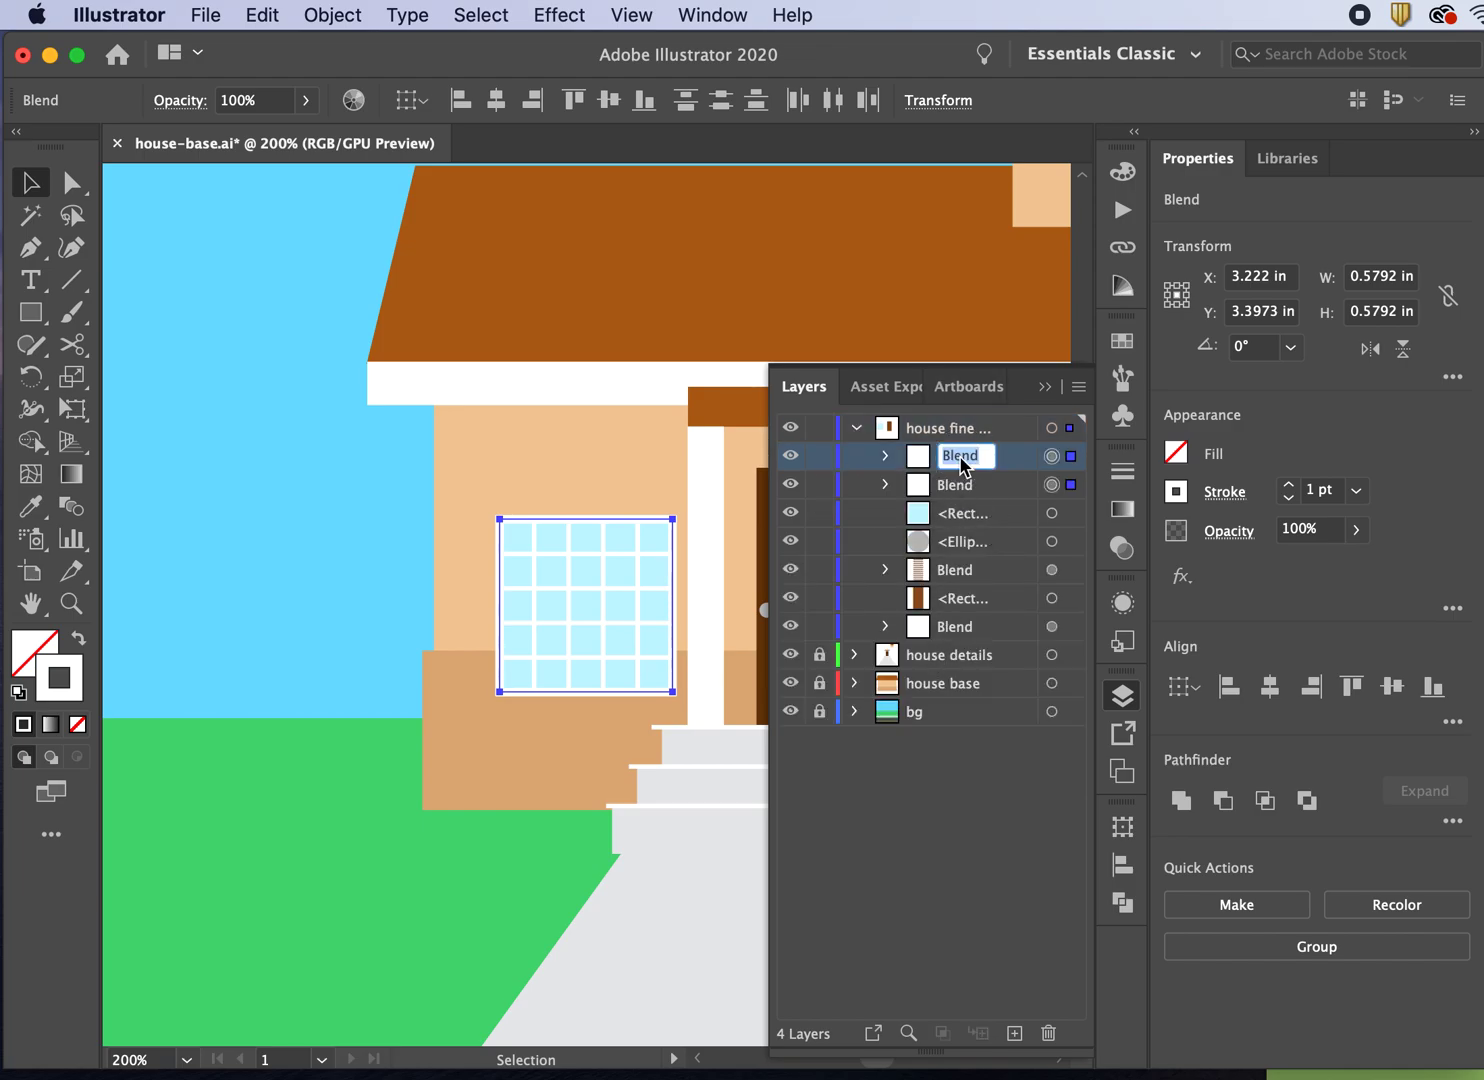
type("white")
type(" window")
type(" detail")
double_click(956, 490)
type("white ")
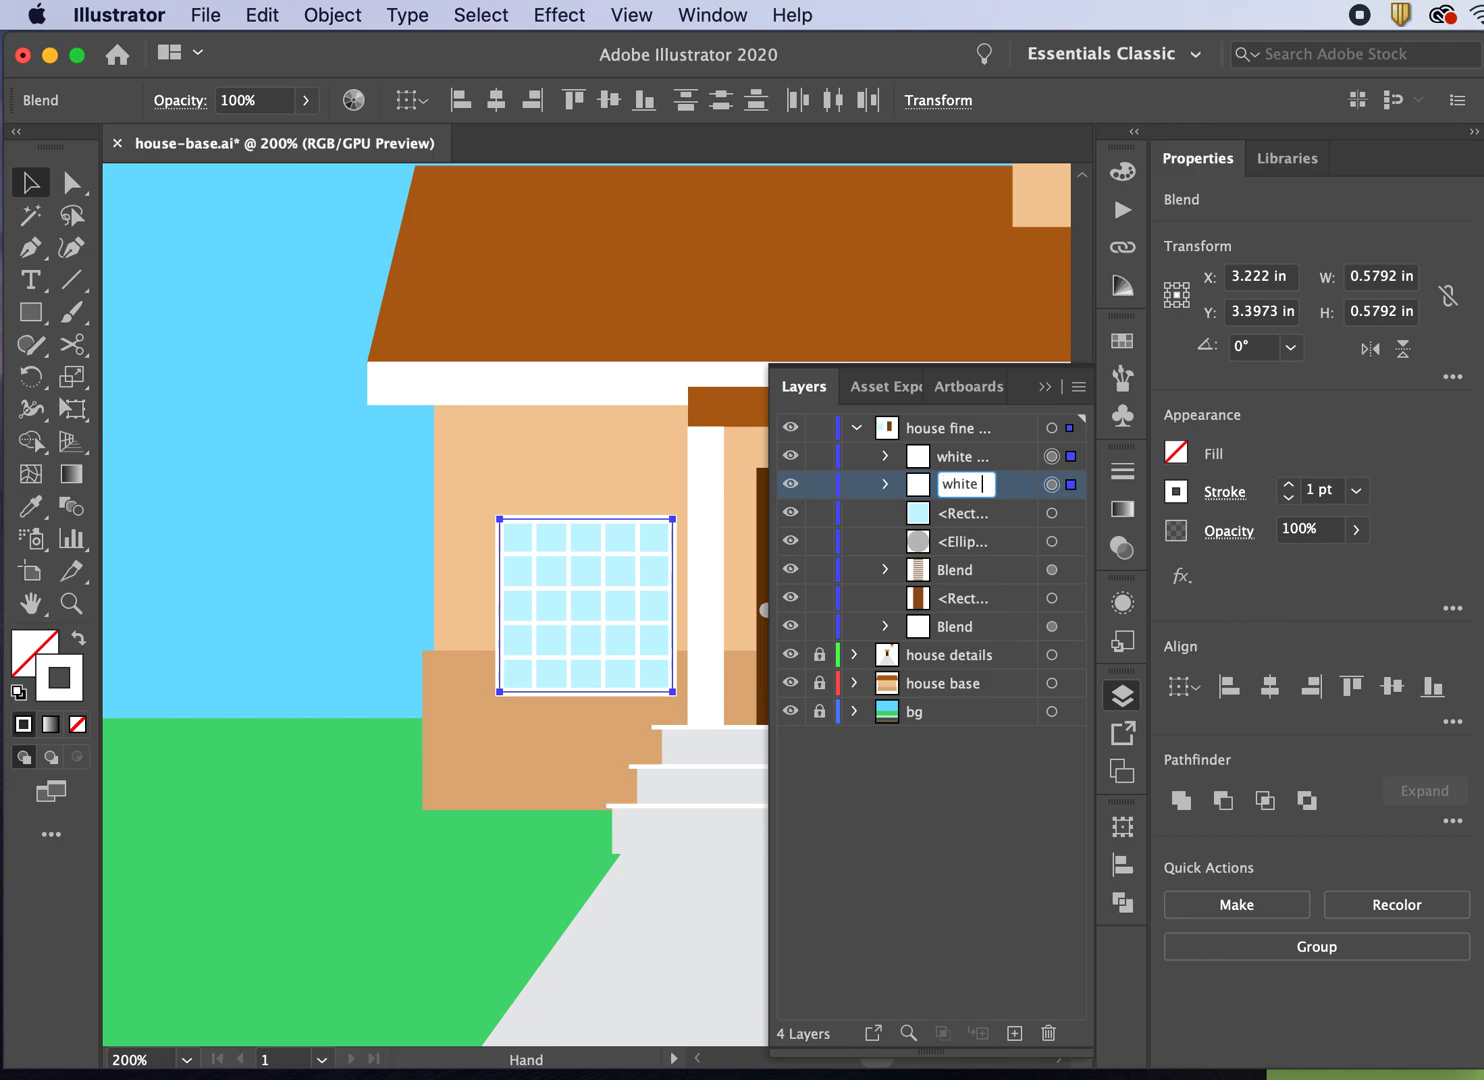
type("window detail 2")
key("Return")
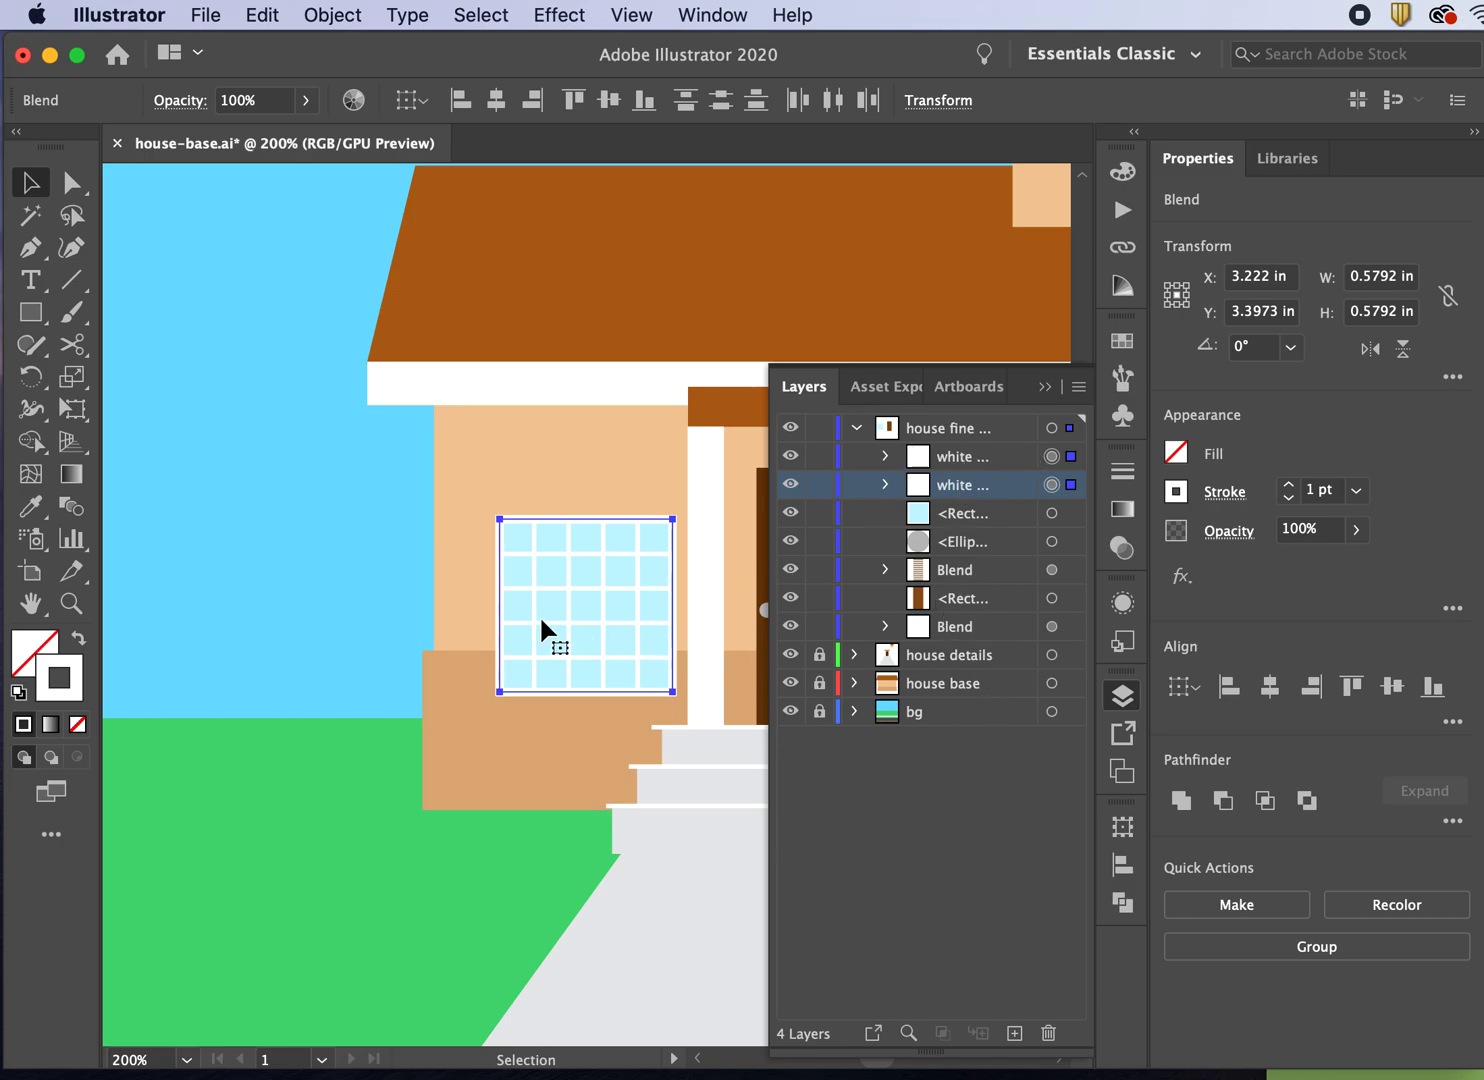
Step: Select both white window detail blends, copy them and paste the copies in place
left_click(988, 456)
left_click(978, 486, "super")
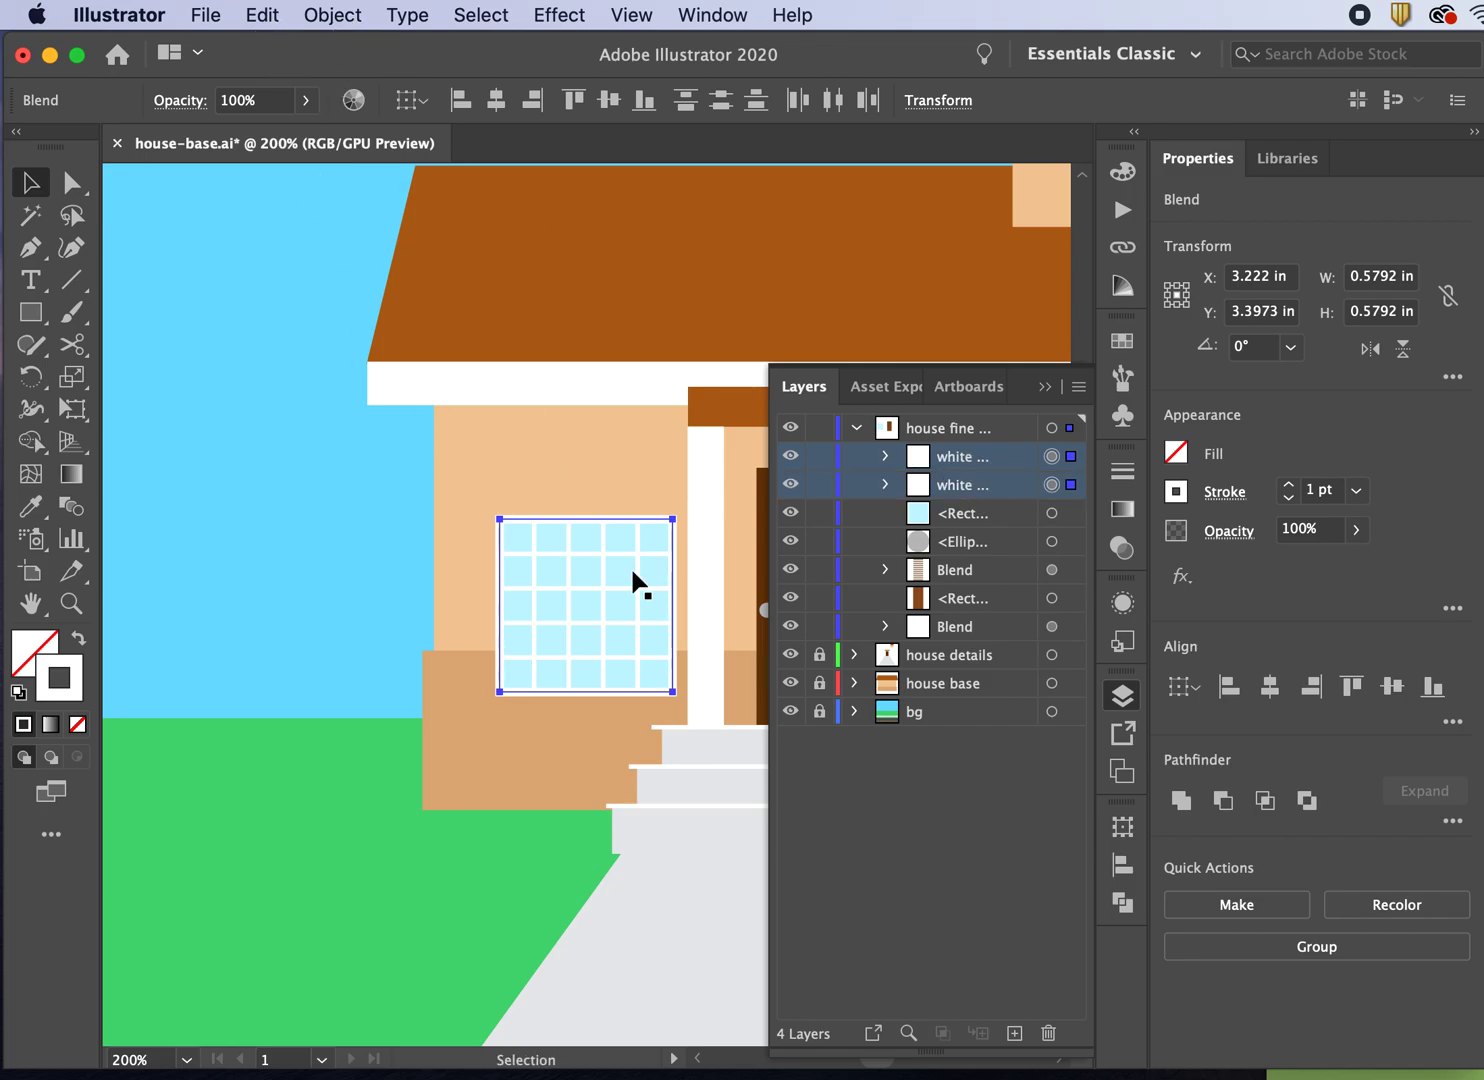
left_click(263, 16)
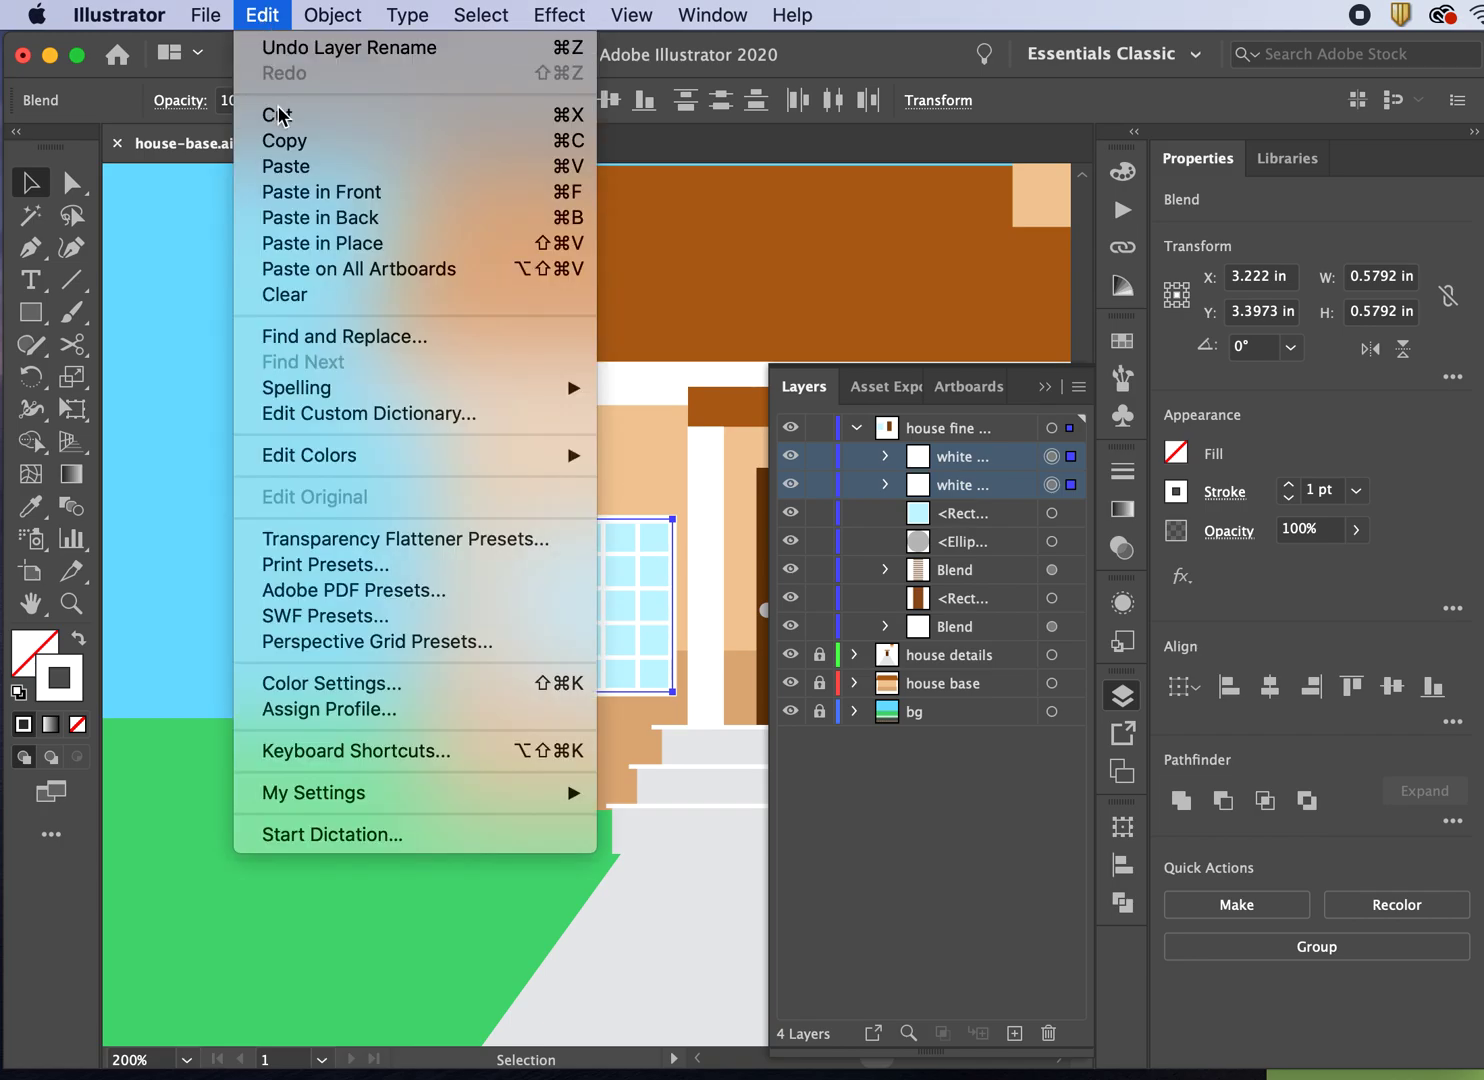
left_click(285, 141)
left_click(268, 18)
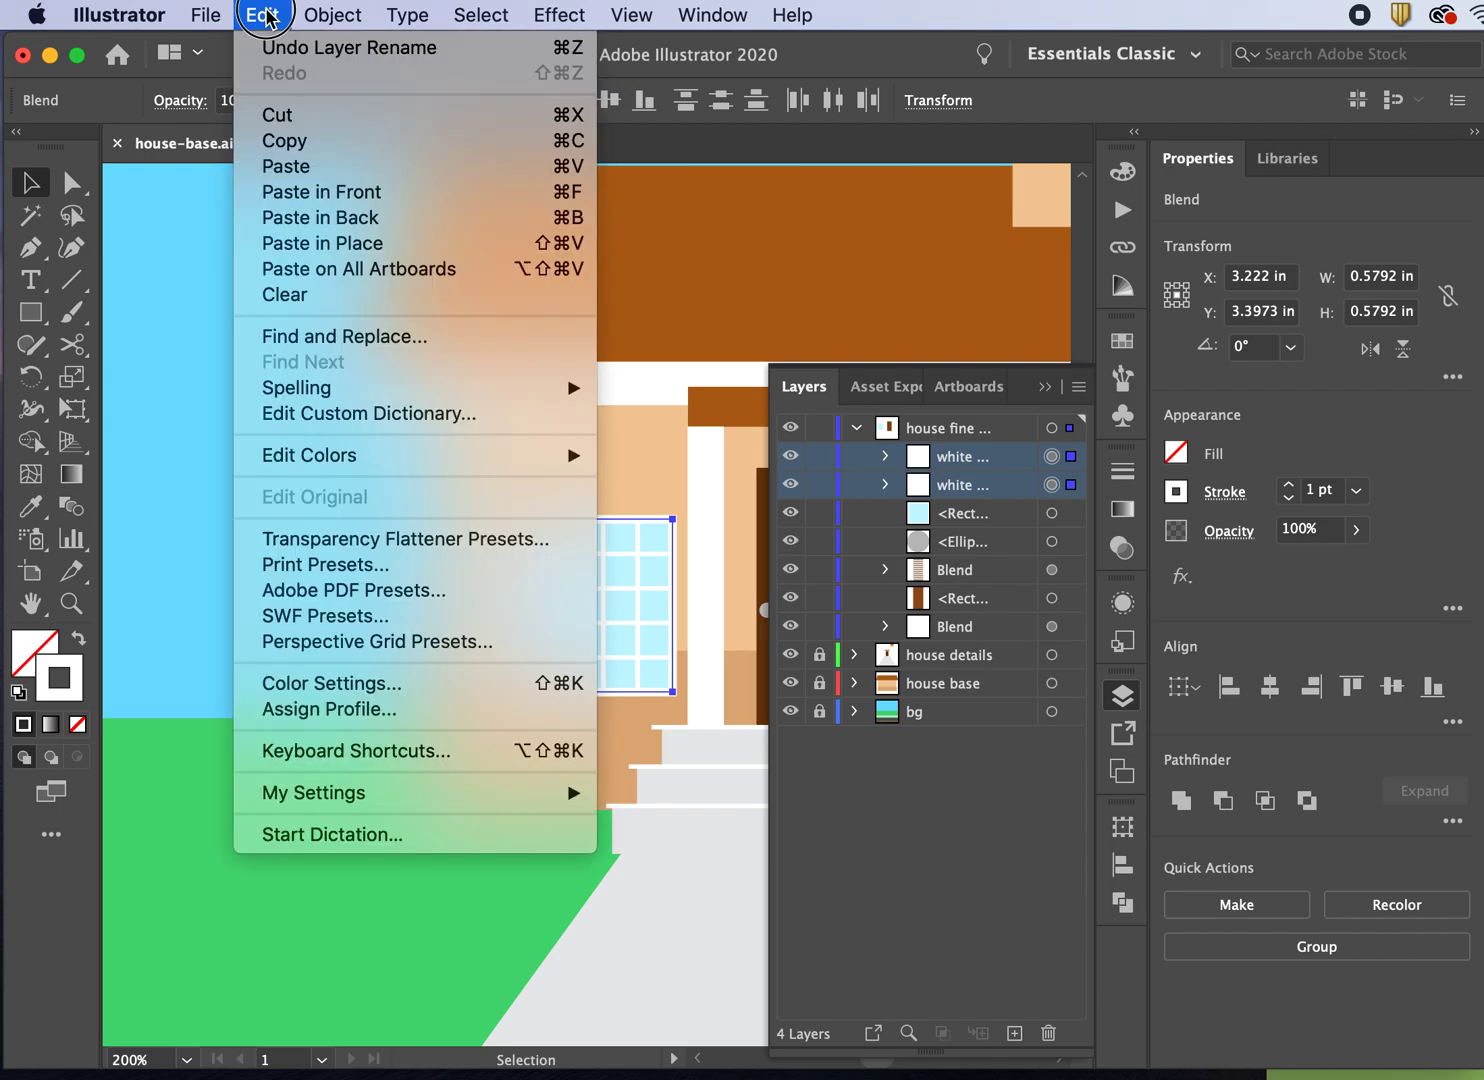
left_click(278, 250)
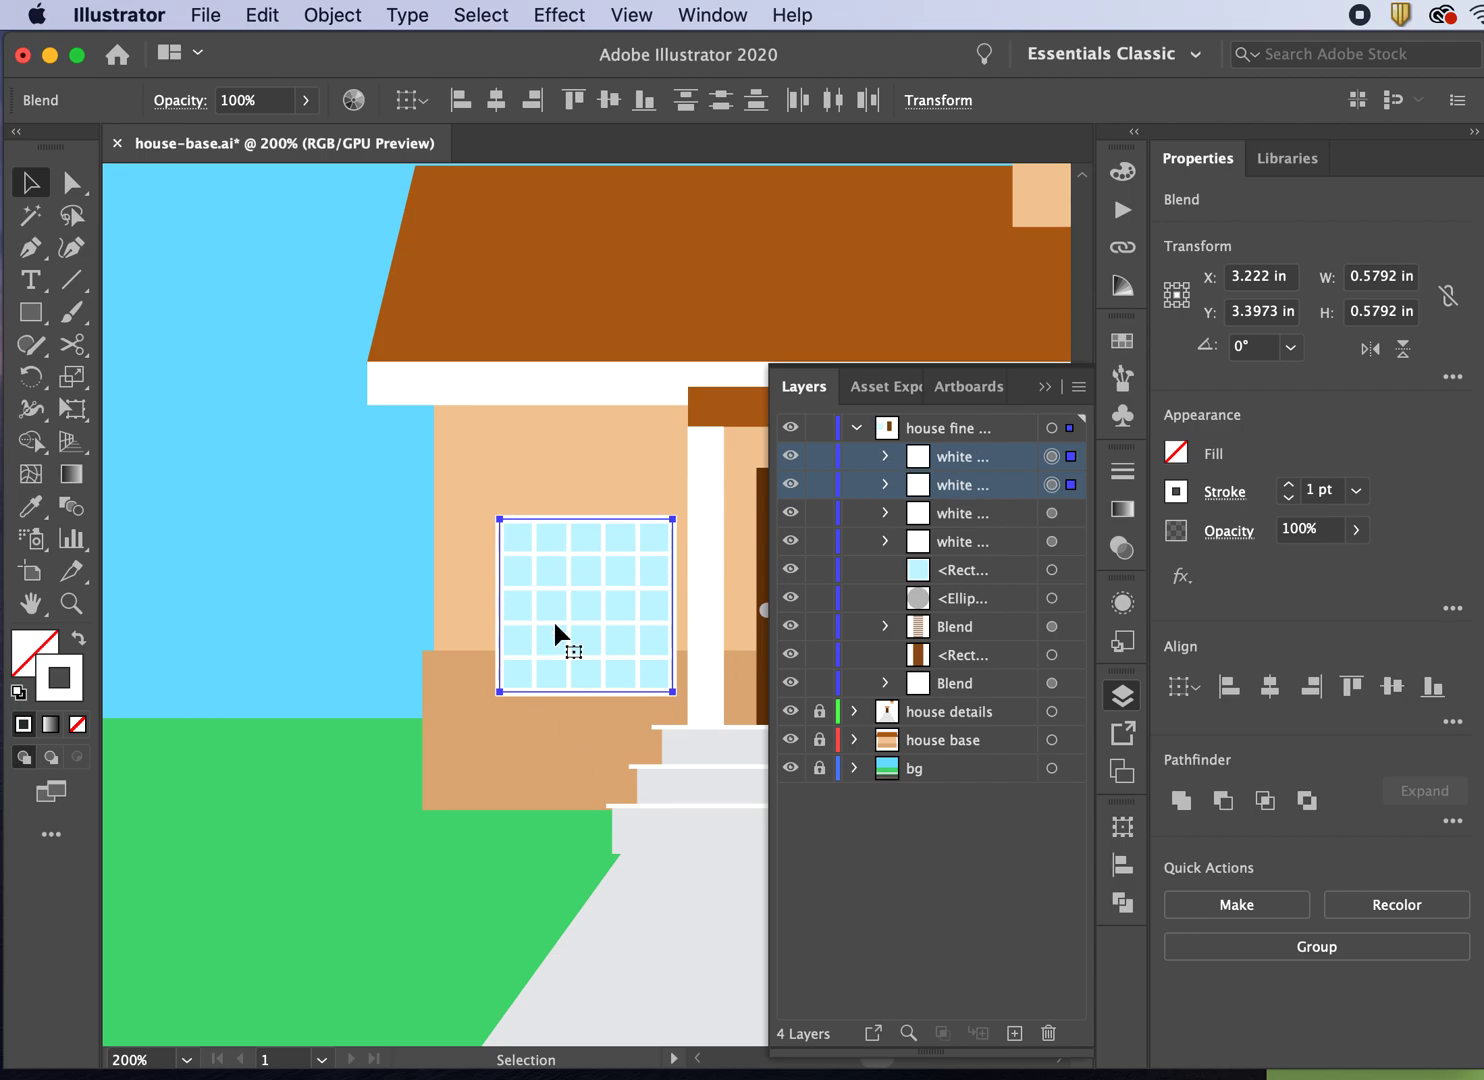
Step: Set the stroke colour of the two selected window-bar copies to dark grey
double_click(78, 684)
left_click_drag(584, 455, 563, 490)
left_click(1160, 330)
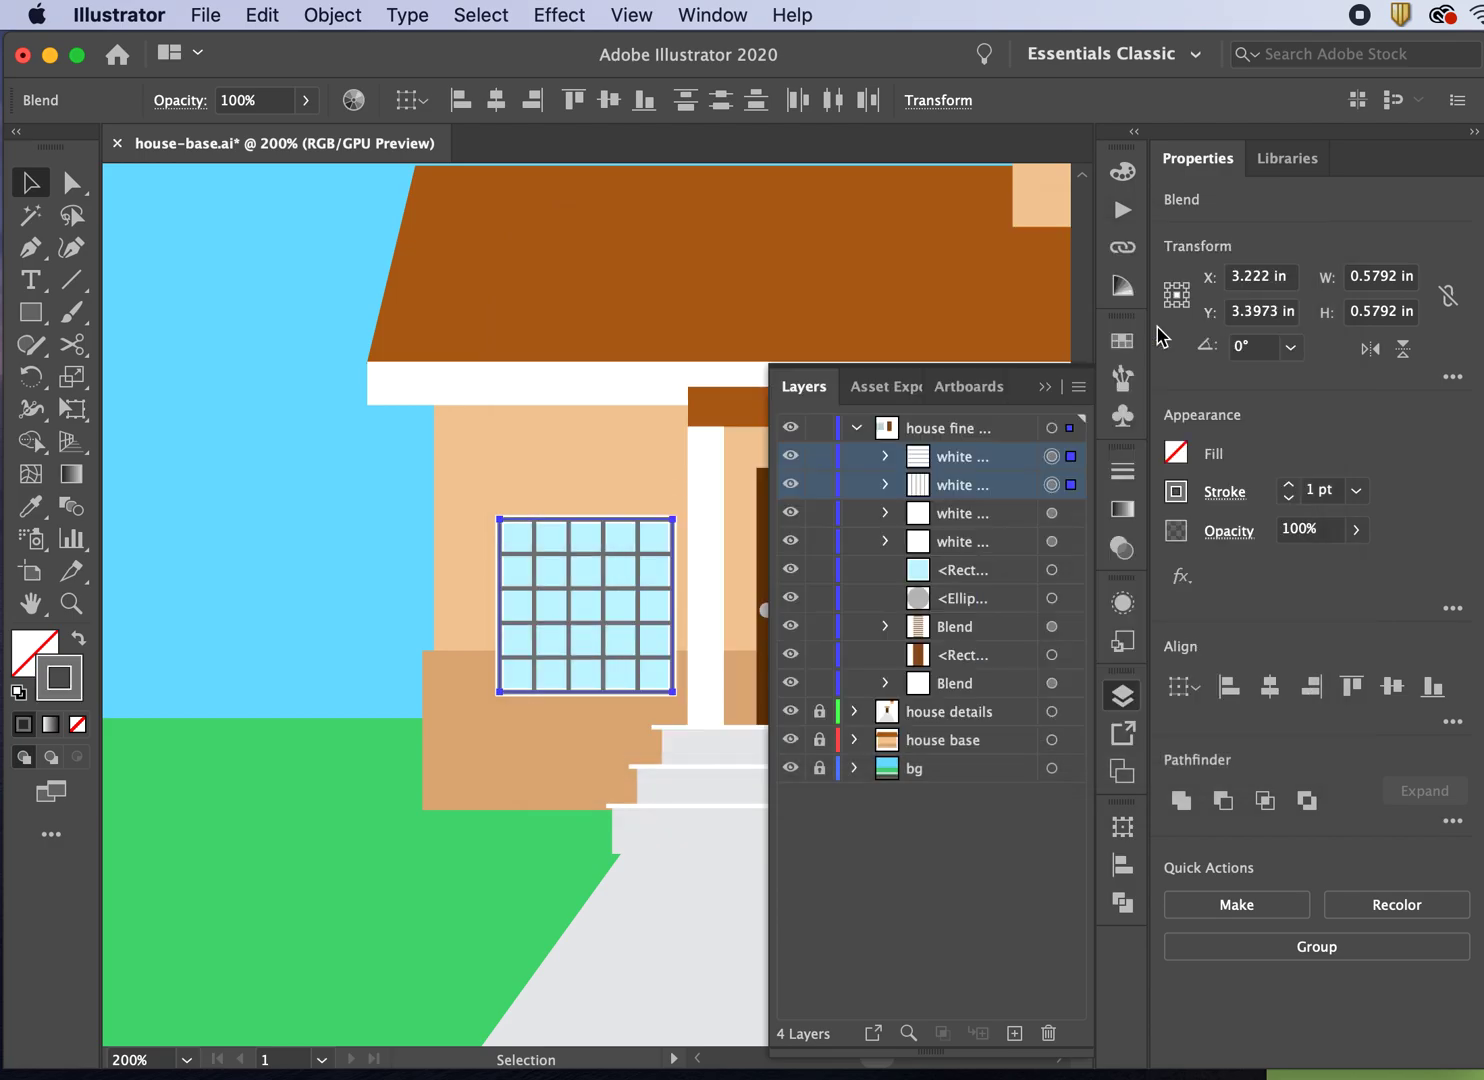
Step: Place the grey window bars behind the white ones, nudge them one increment left and one down as a shadow, and deselect them
left_click_drag(964, 484, 957, 552)
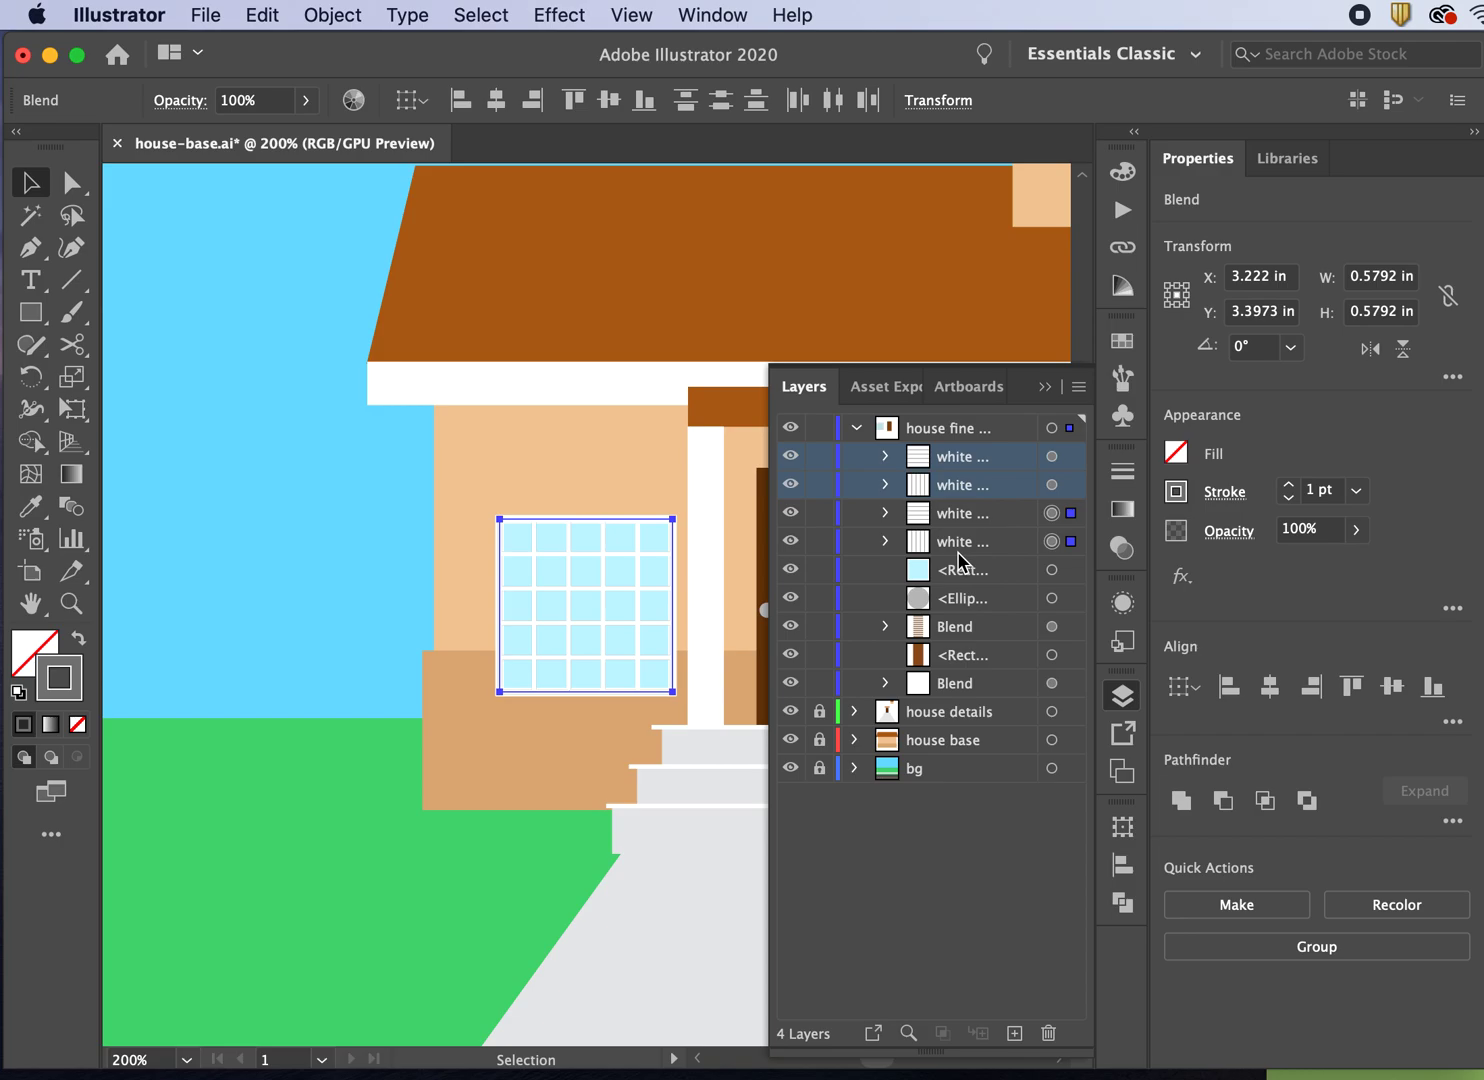
key("Left")
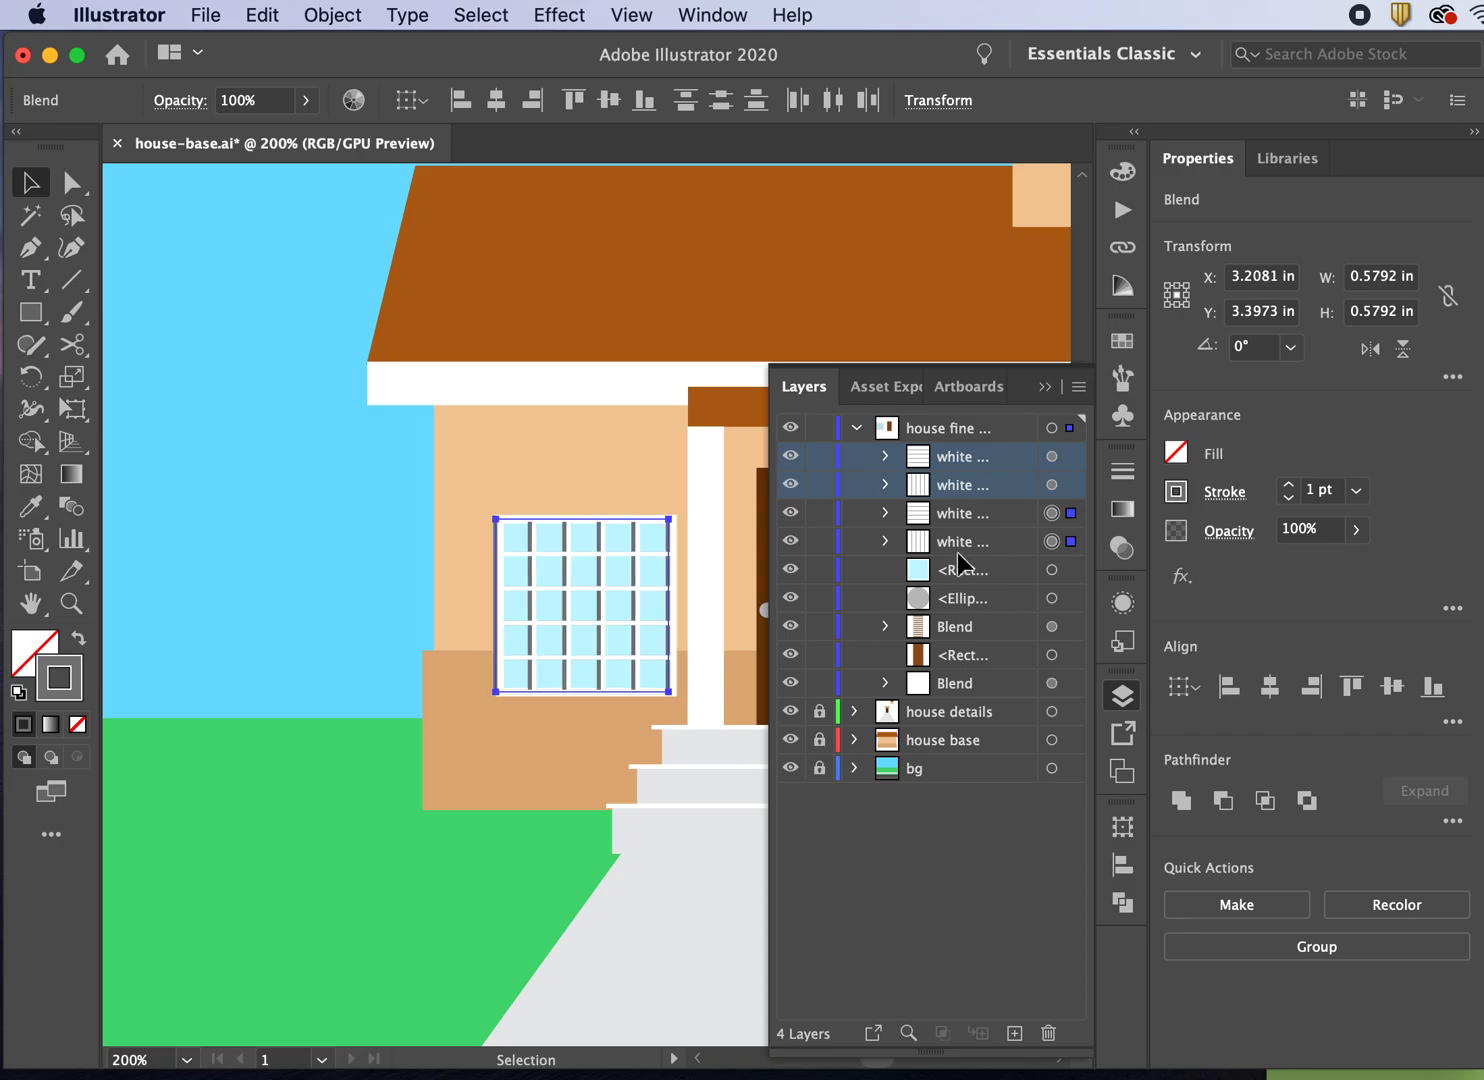
key("Down")
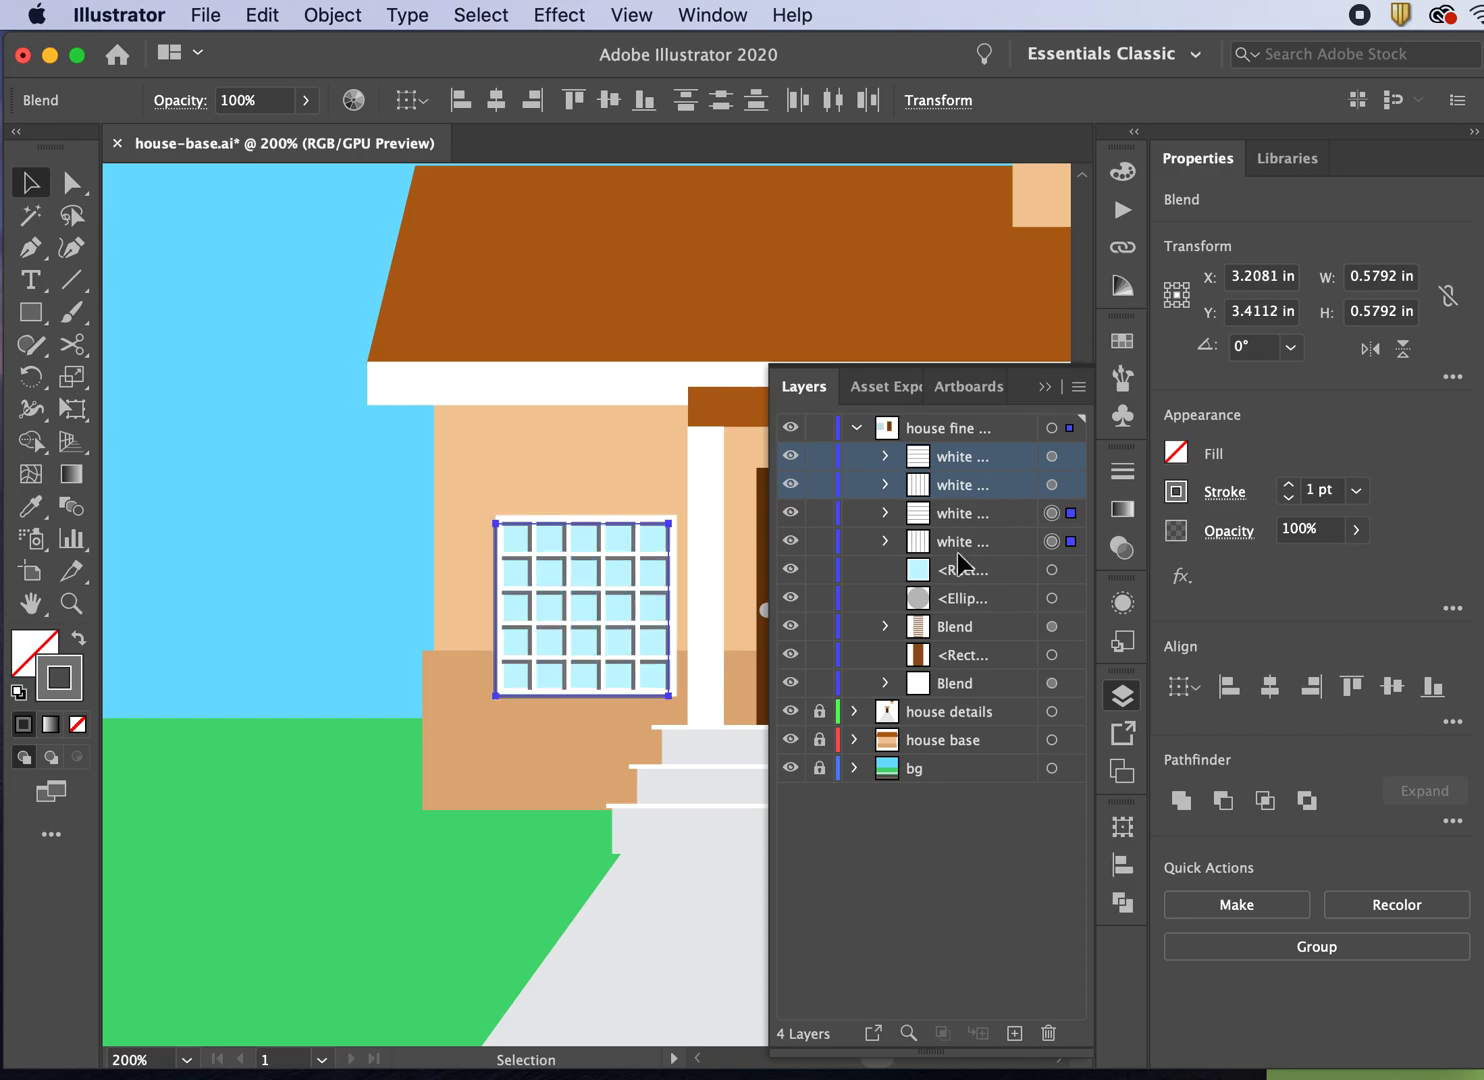
left_click(278, 642)
key("super+equal")
key("super+equal")
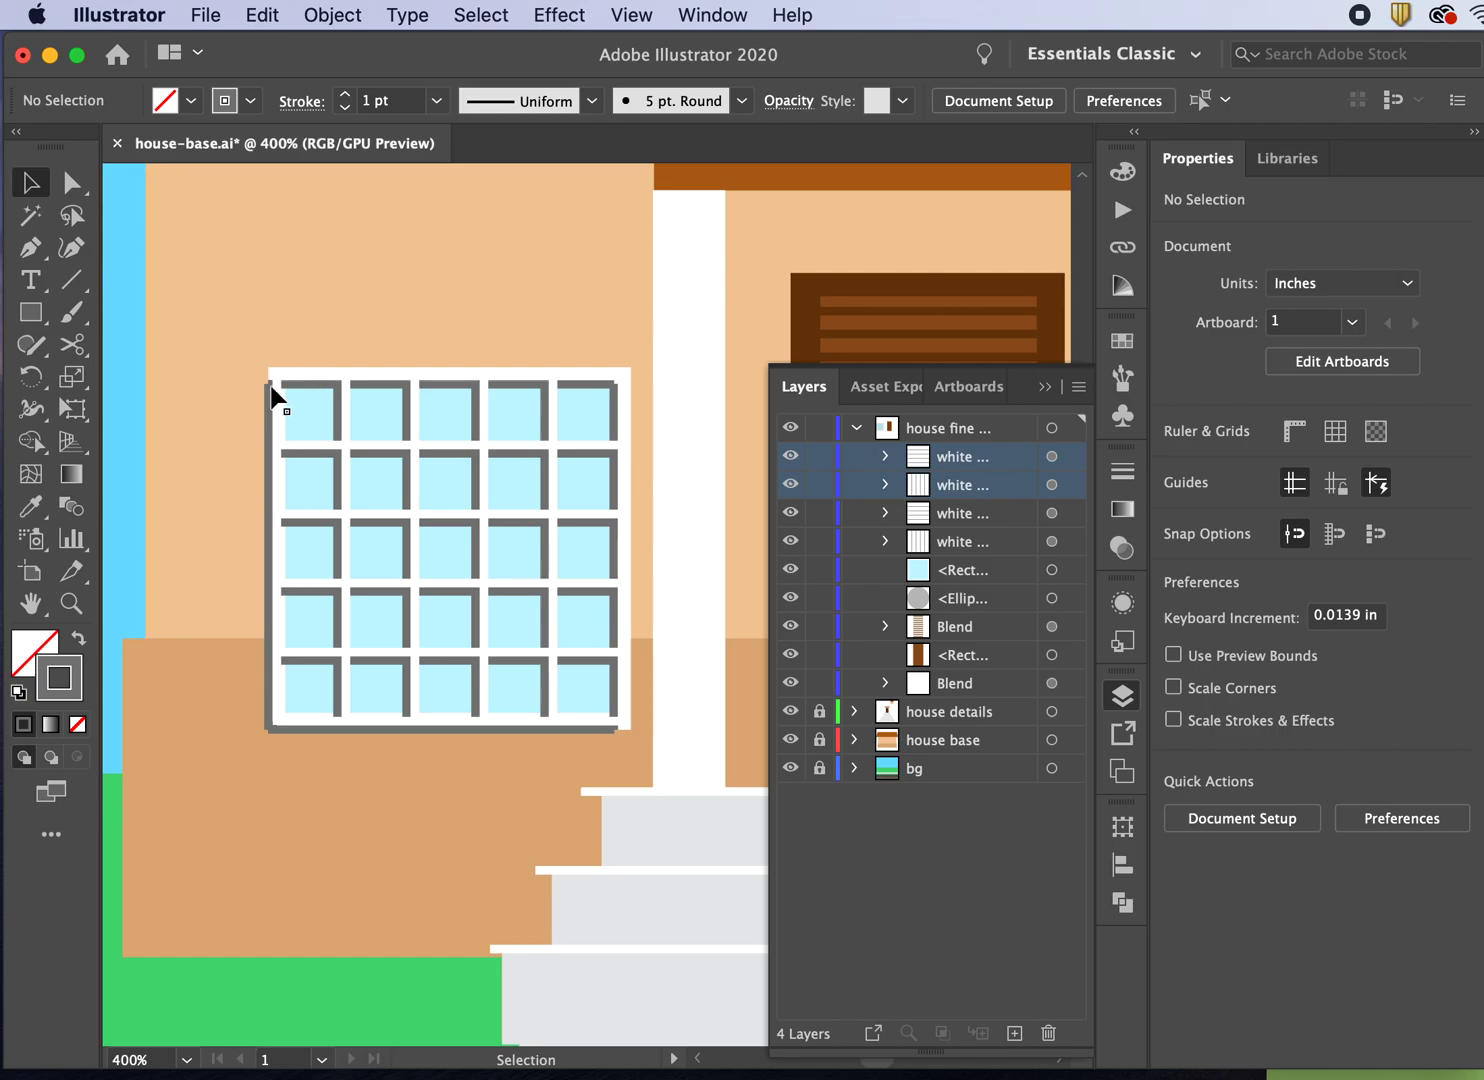
Step: Identify the light-blue window rectangle in the layer list by toggling the visibility of its objects
left_click(588, 683)
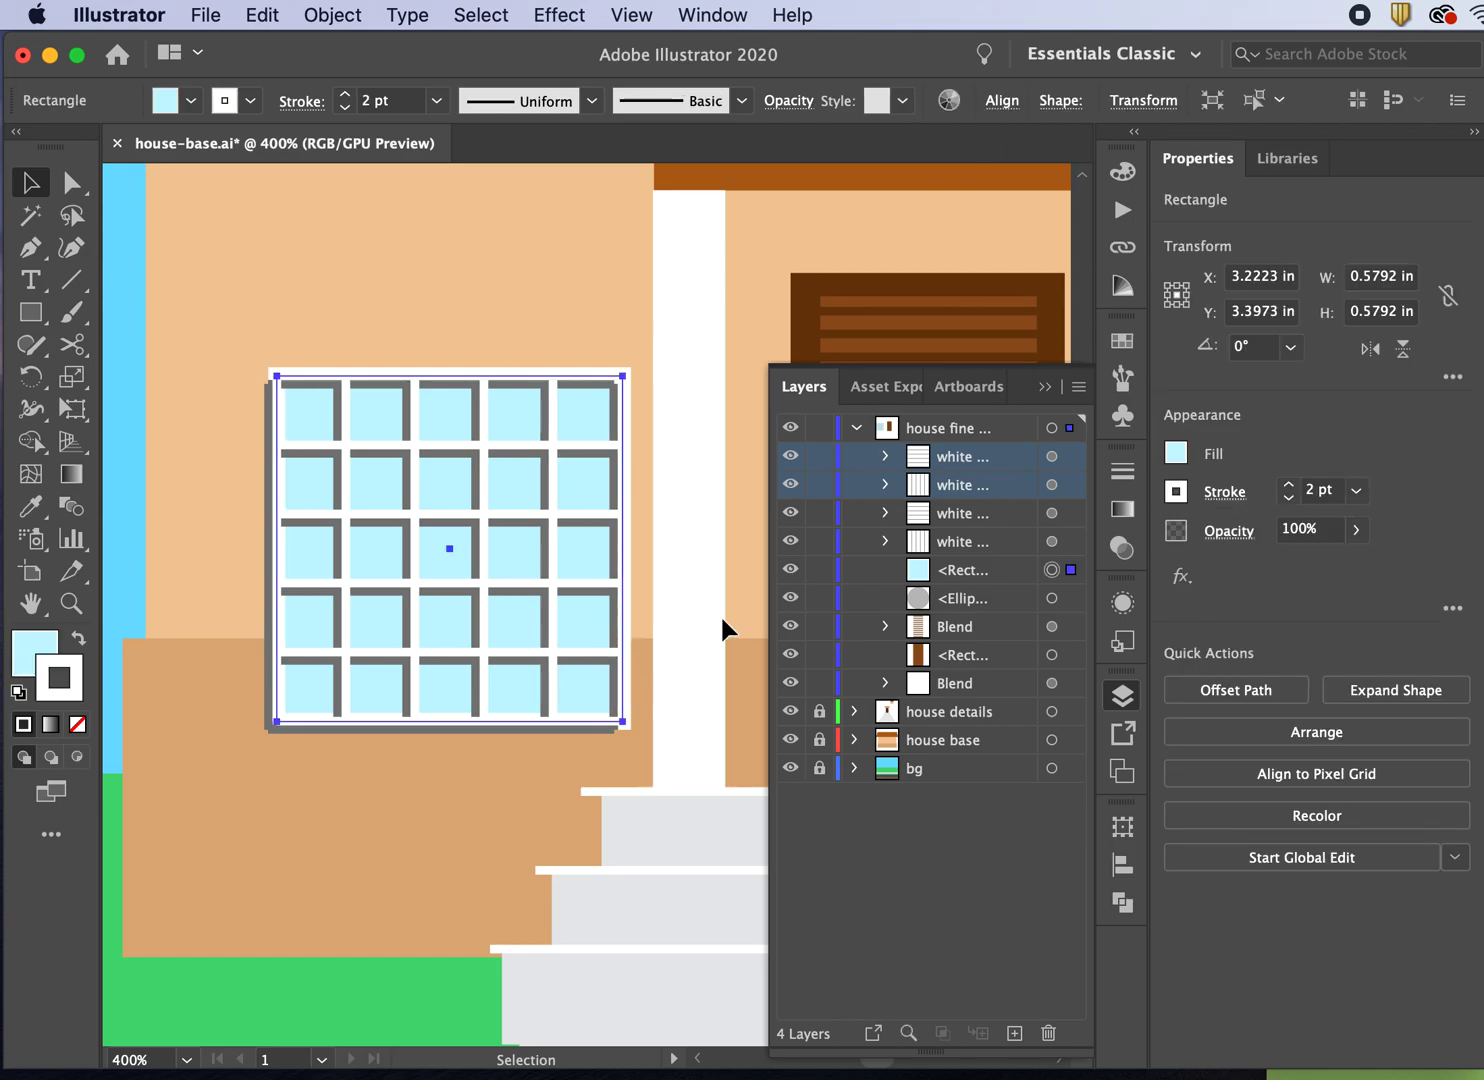
left_click(945, 975)
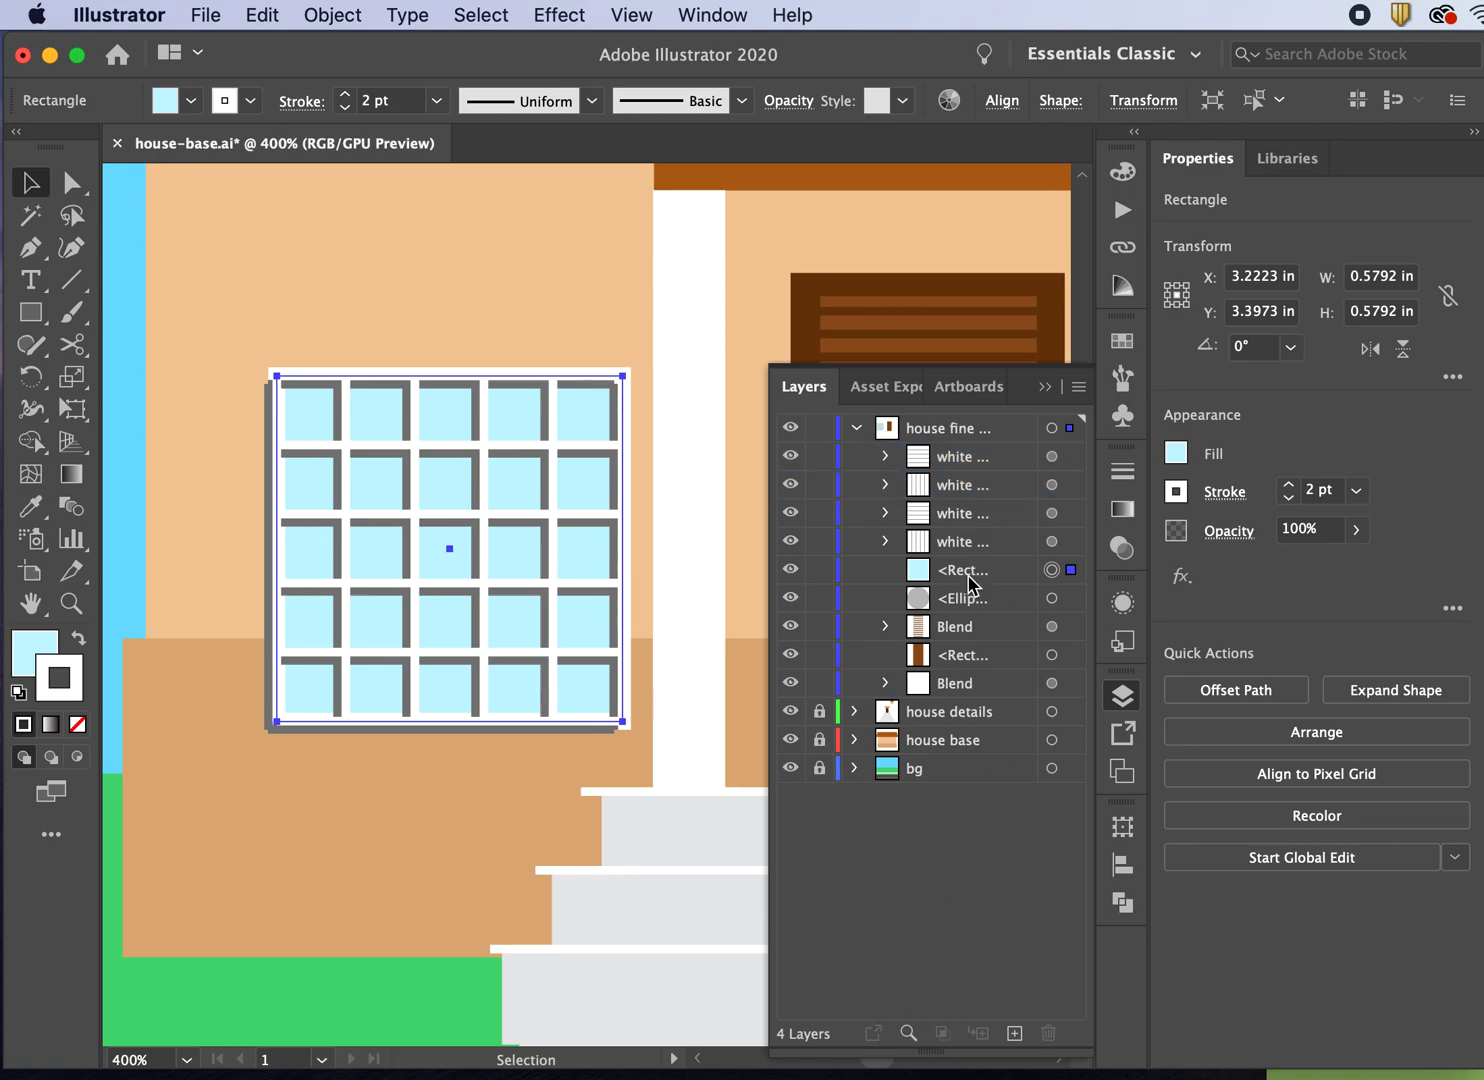
left_click(950, 684)
left_click(790, 683)
left_click(791, 678)
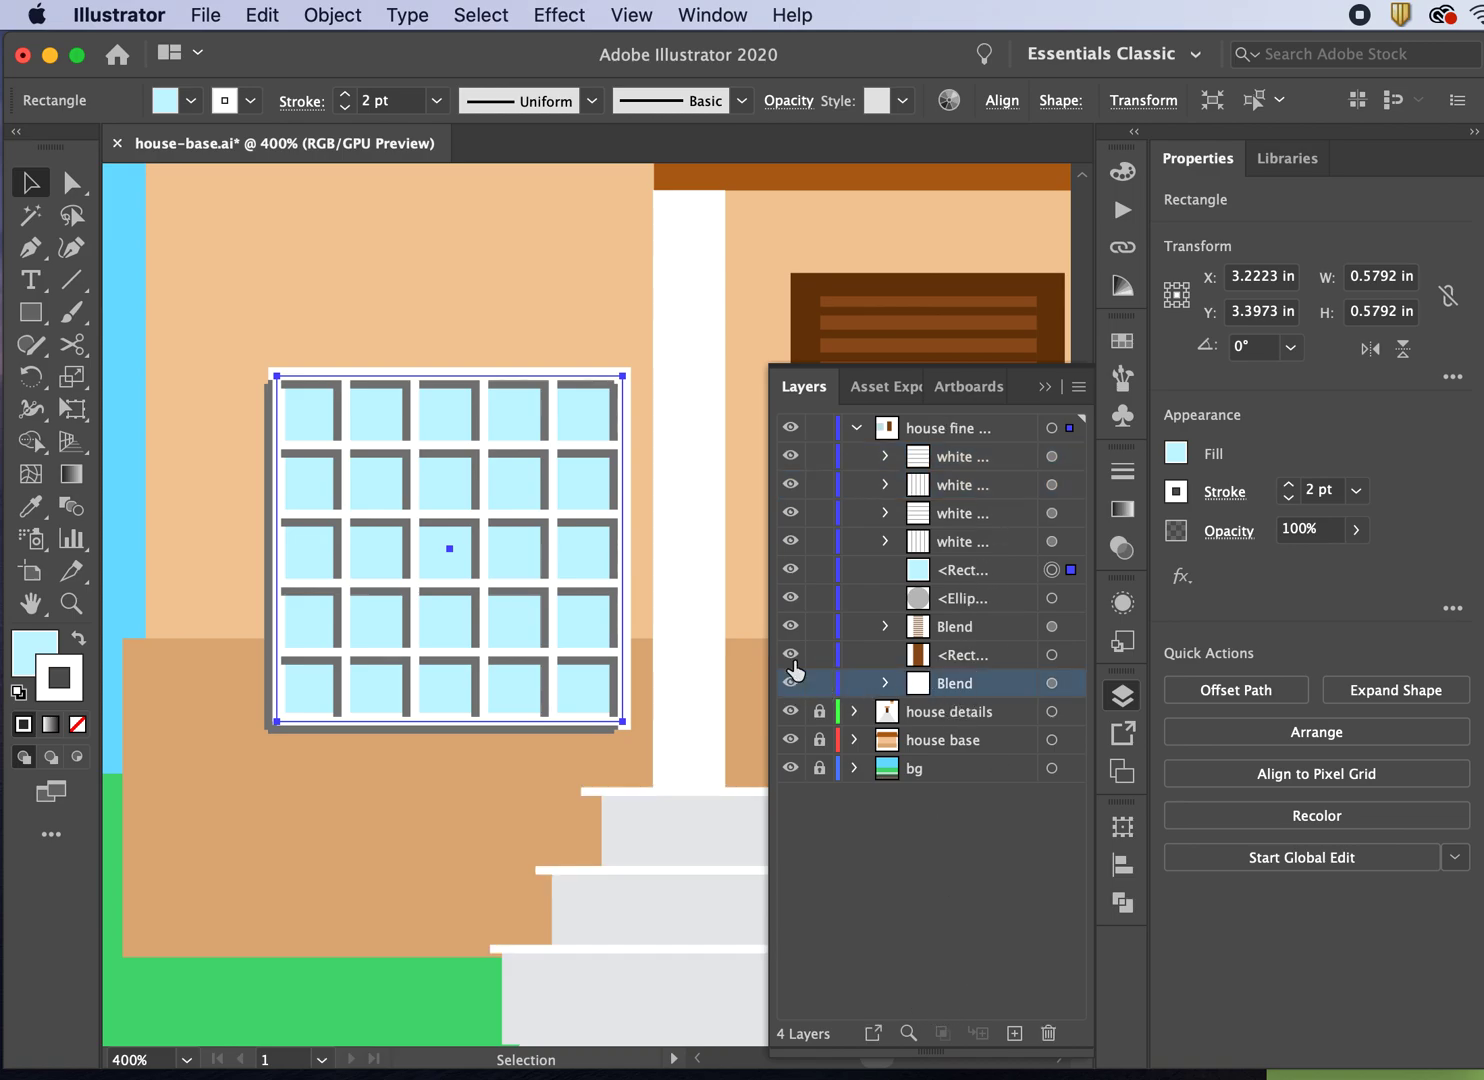
left_click(790, 570)
left_click(790, 570)
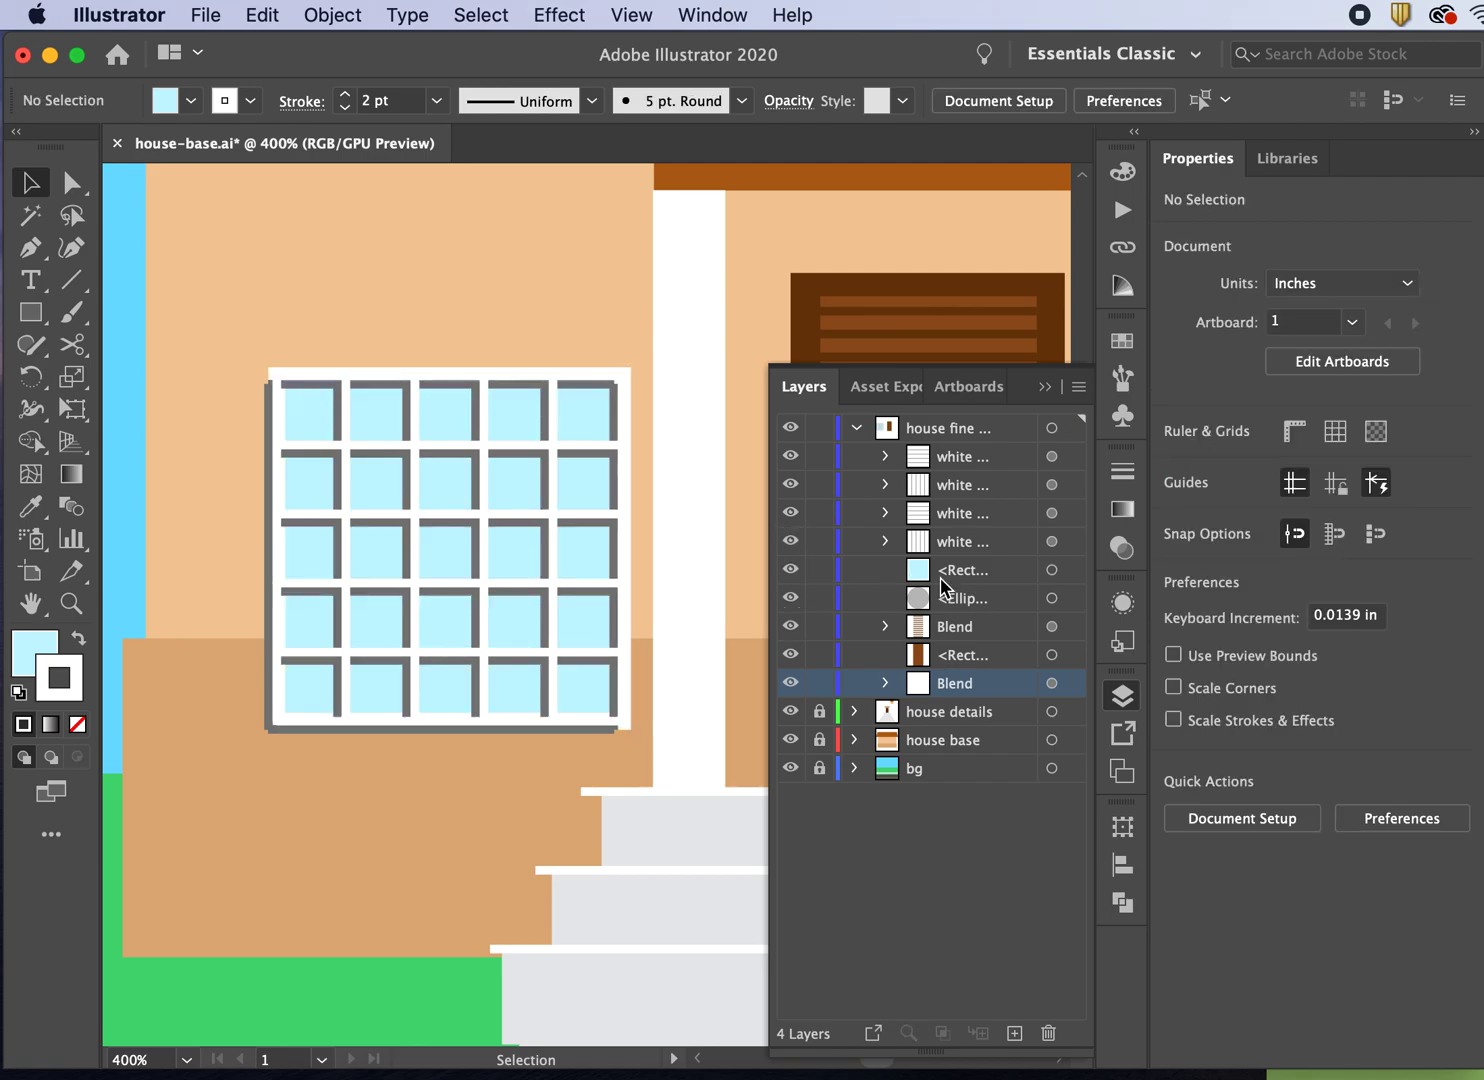
left_click(975, 579)
double_click(975, 579)
left_click(887, 564)
double_click(916, 570)
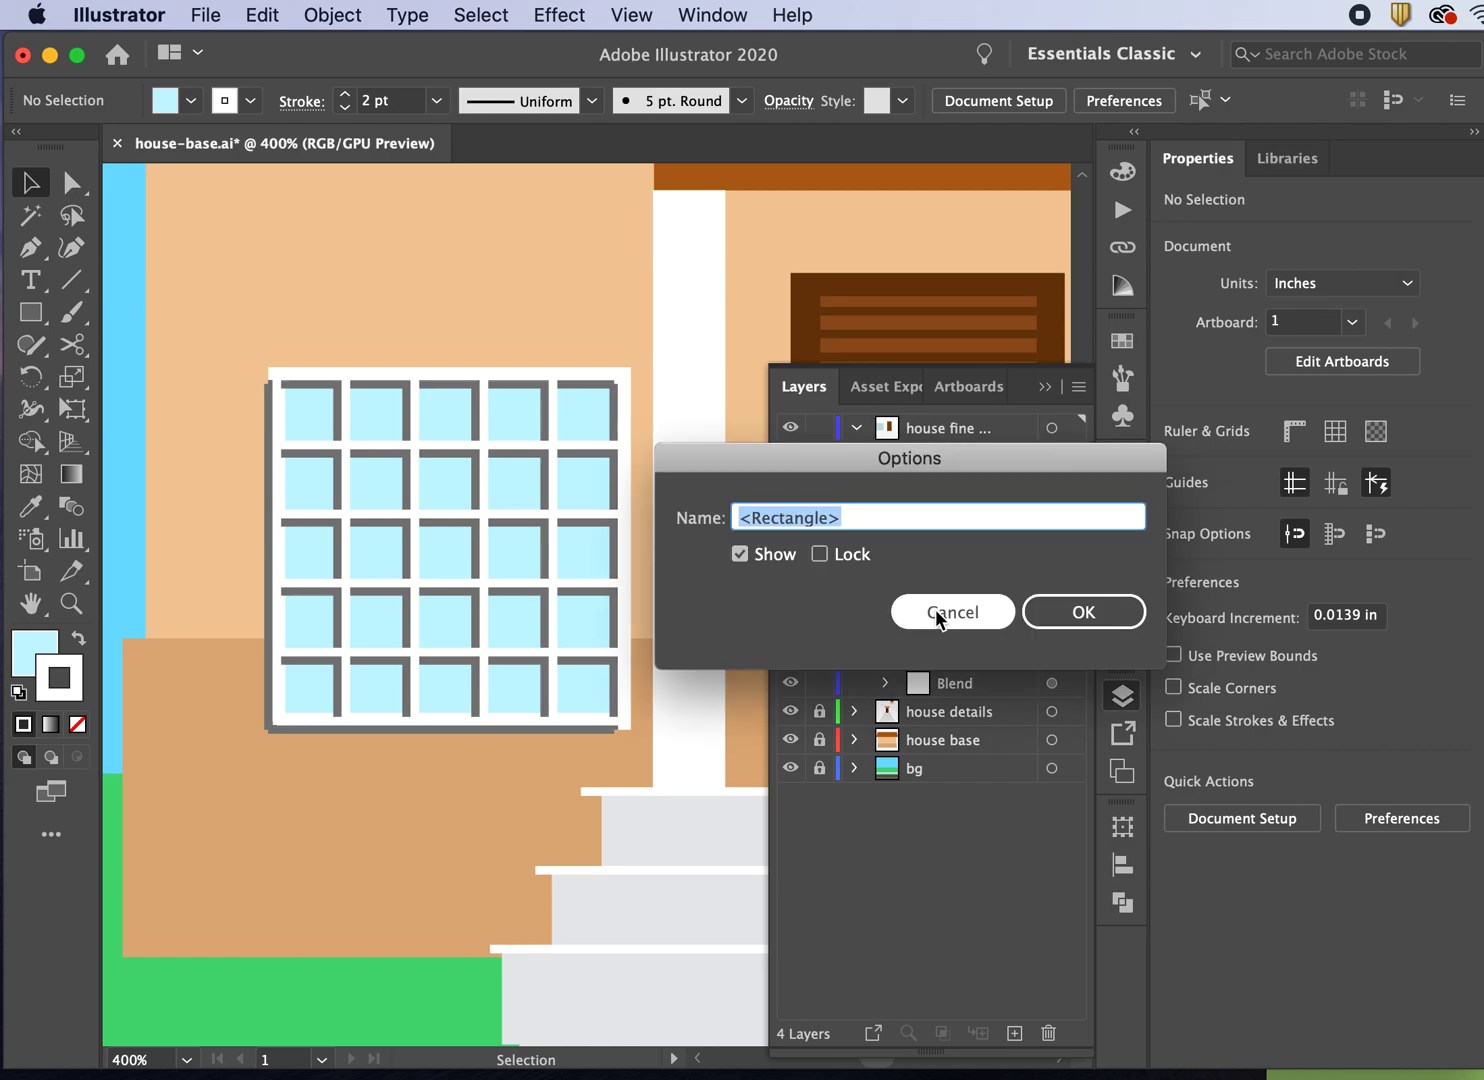
left_click(934, 610)
Step: Duplicate the light-blue window rectangle in place, bring the copy in front of the window grid, and set its fill to none
left_click(592, 490)
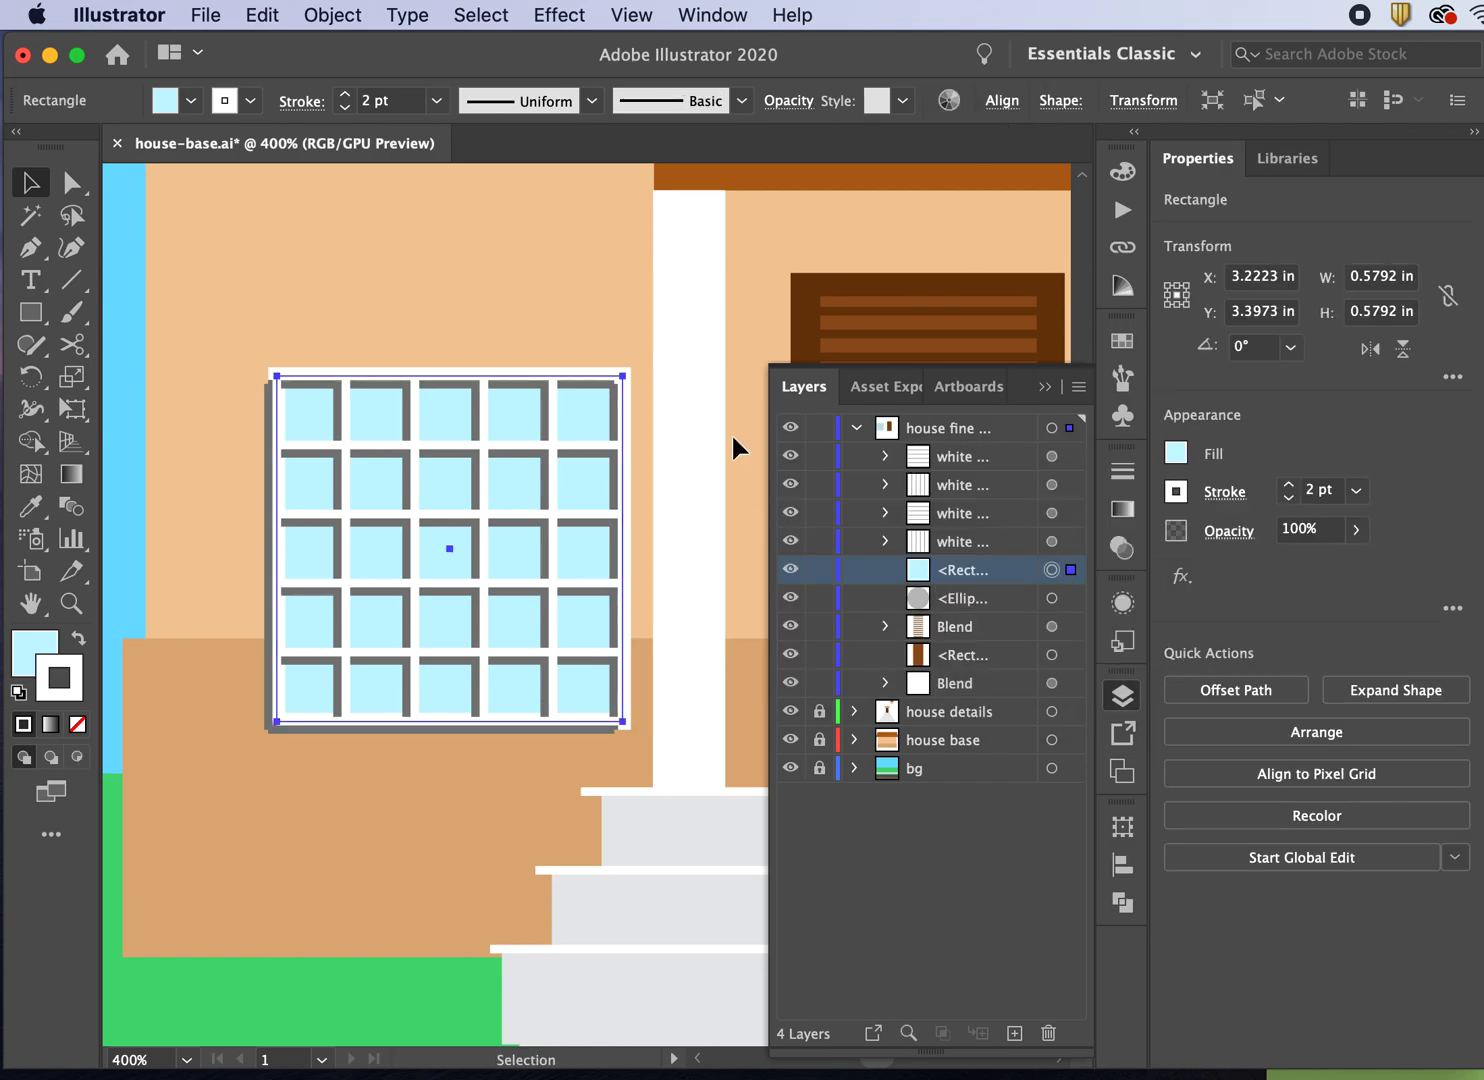
key("shift+super+bracketright")
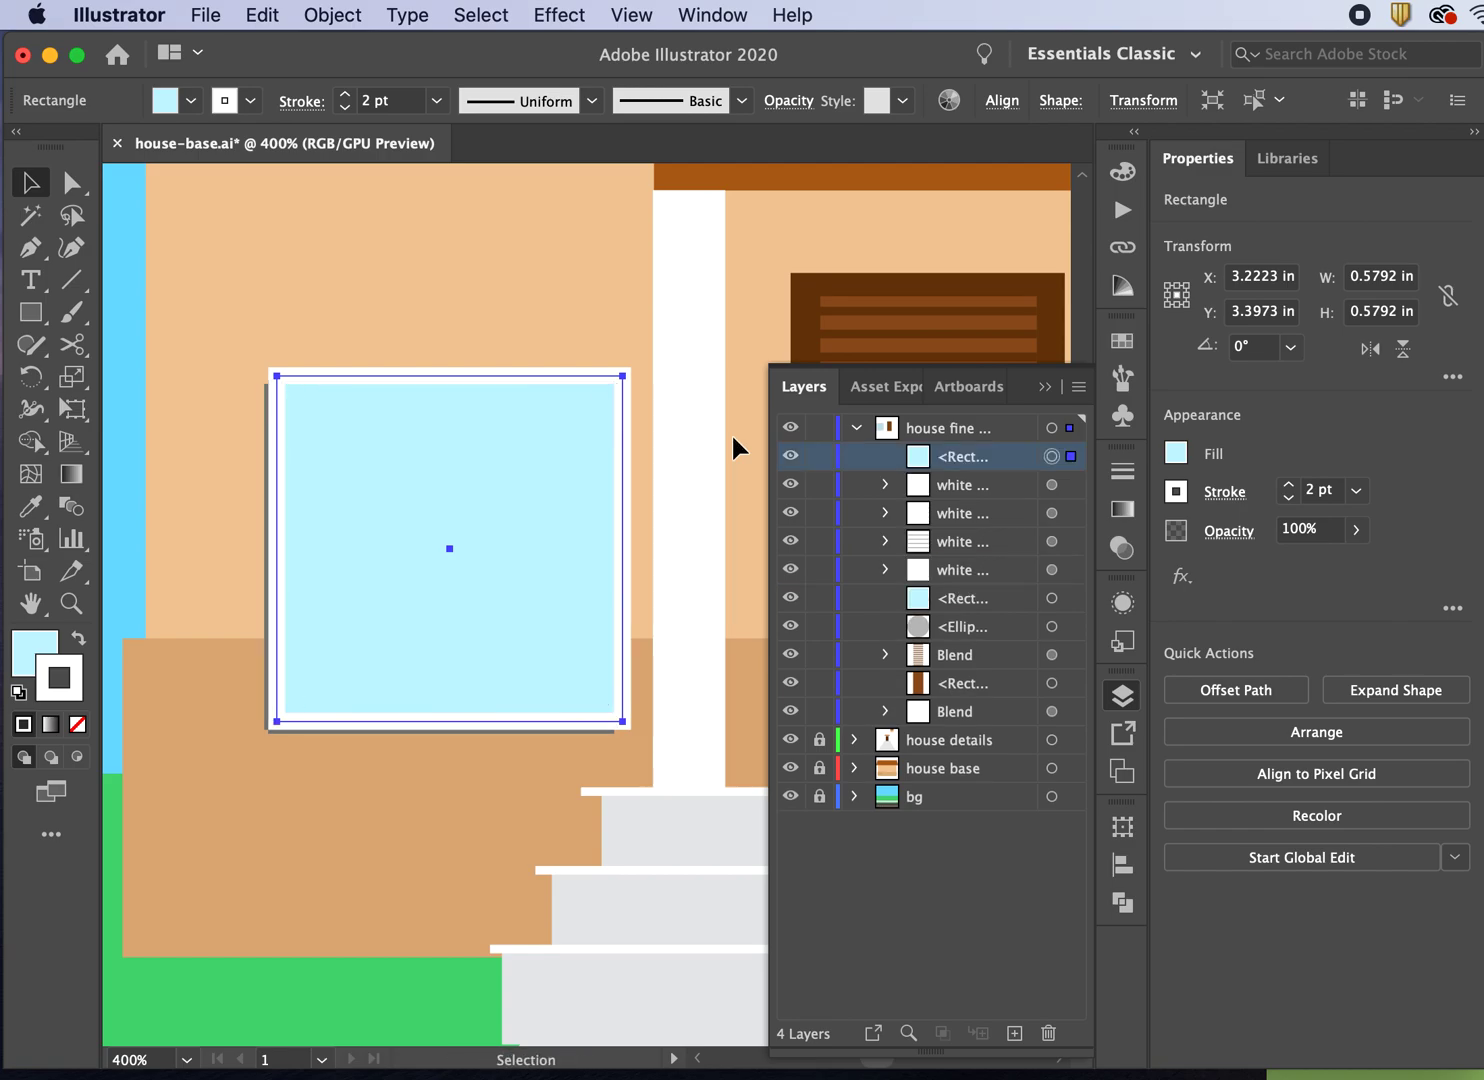
left_click(190, 100)
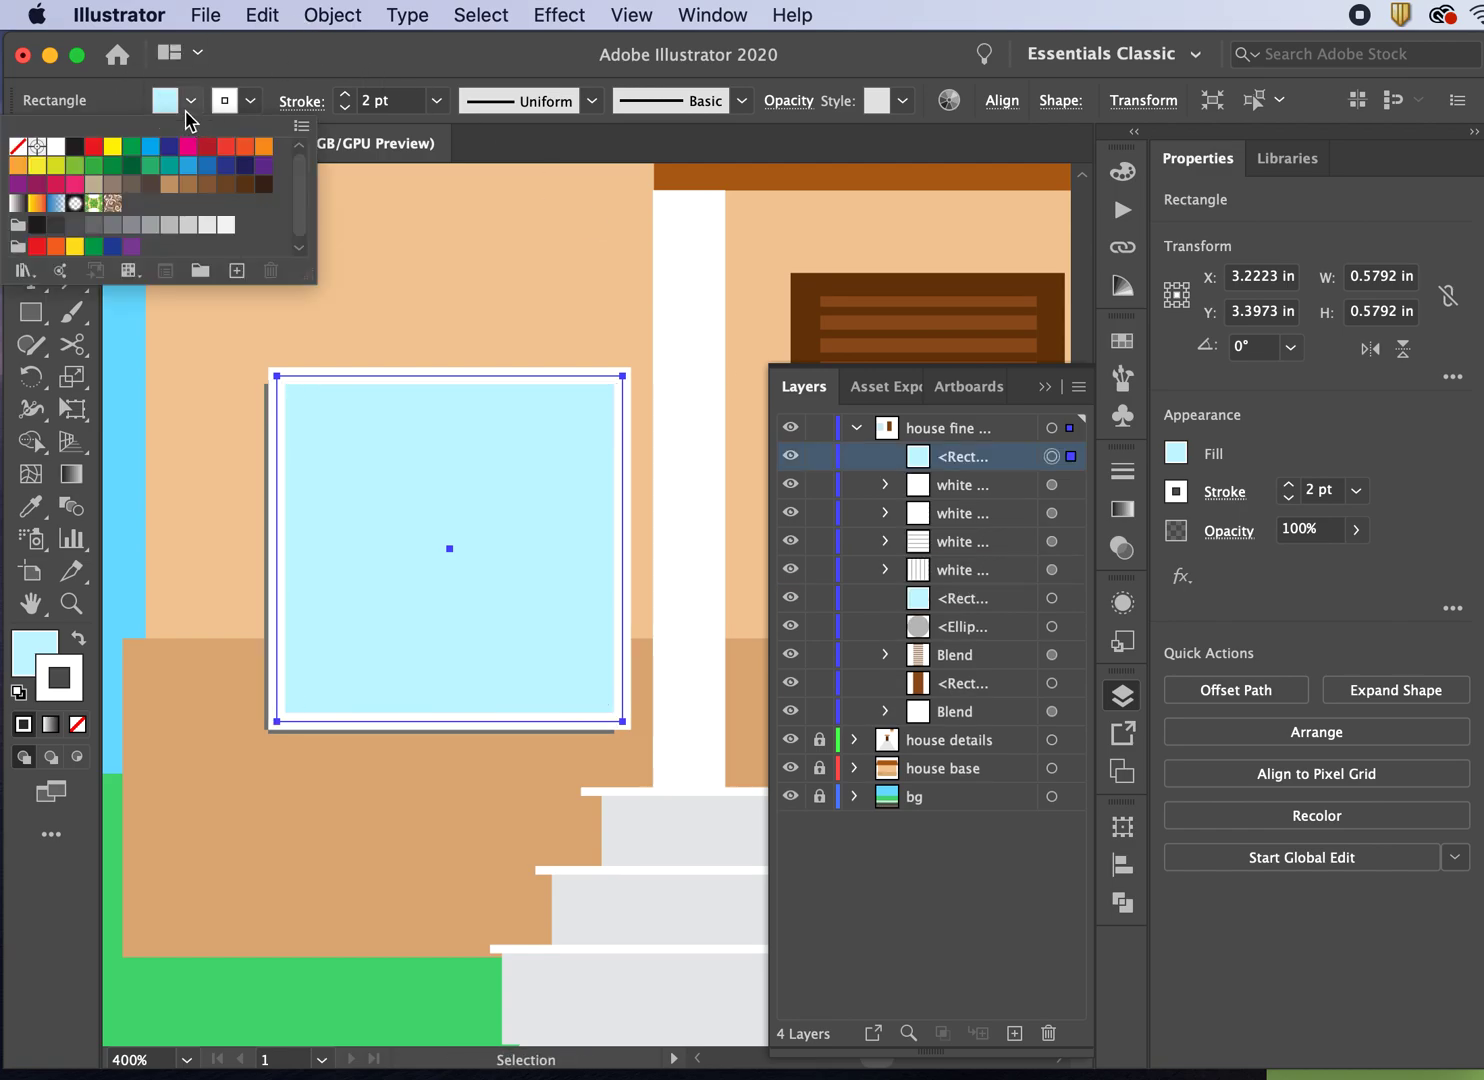
left_click(18, 147)
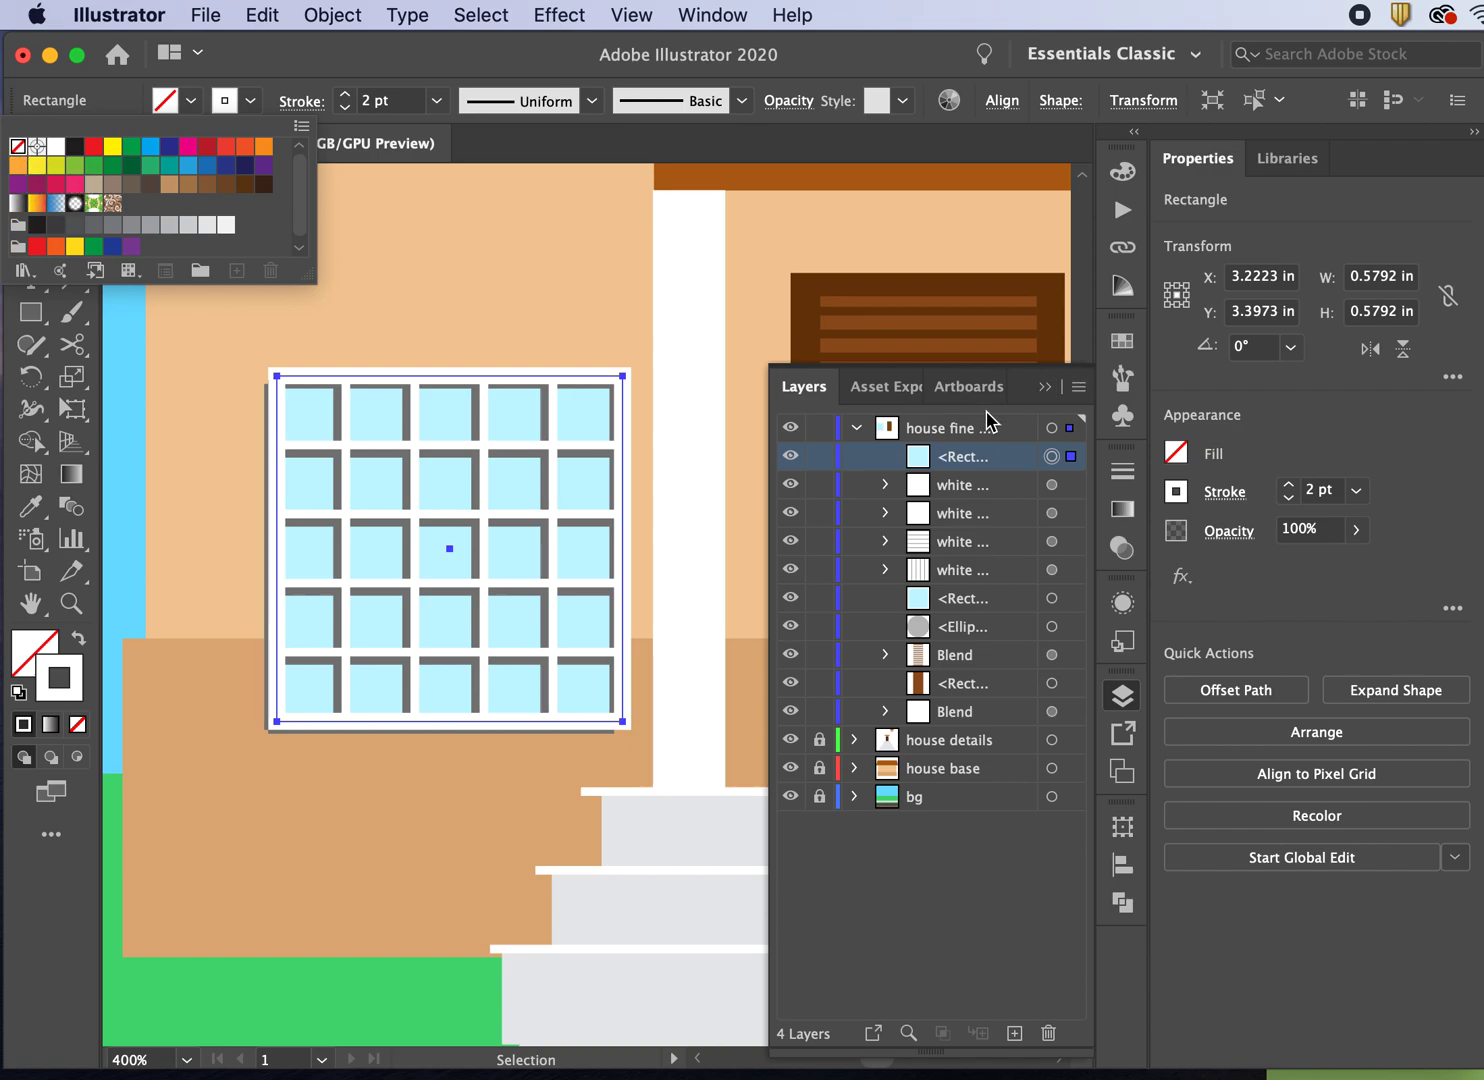
left_click(960, 866)
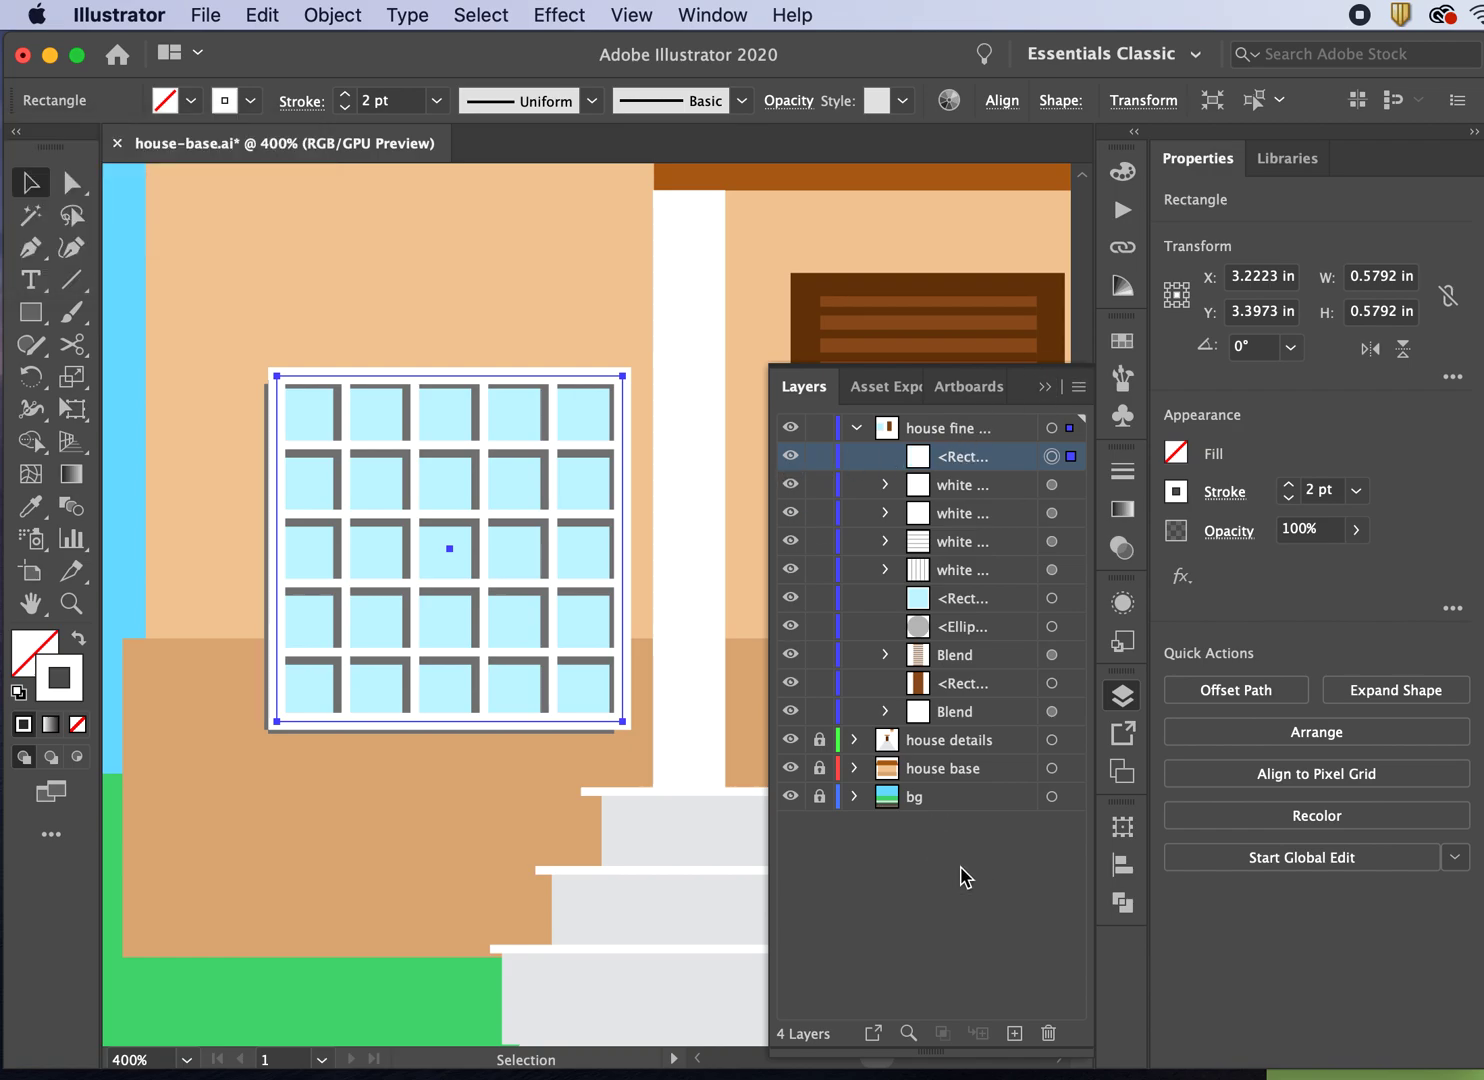
Step: Compare the window with and without the top white frame by toggling the frame's visibility
left_click(790, 457)
left_click(790, 457)
left_click(790, 457)
left_click(790, 457)
left_click(790, 457)
left_click(790, 457)
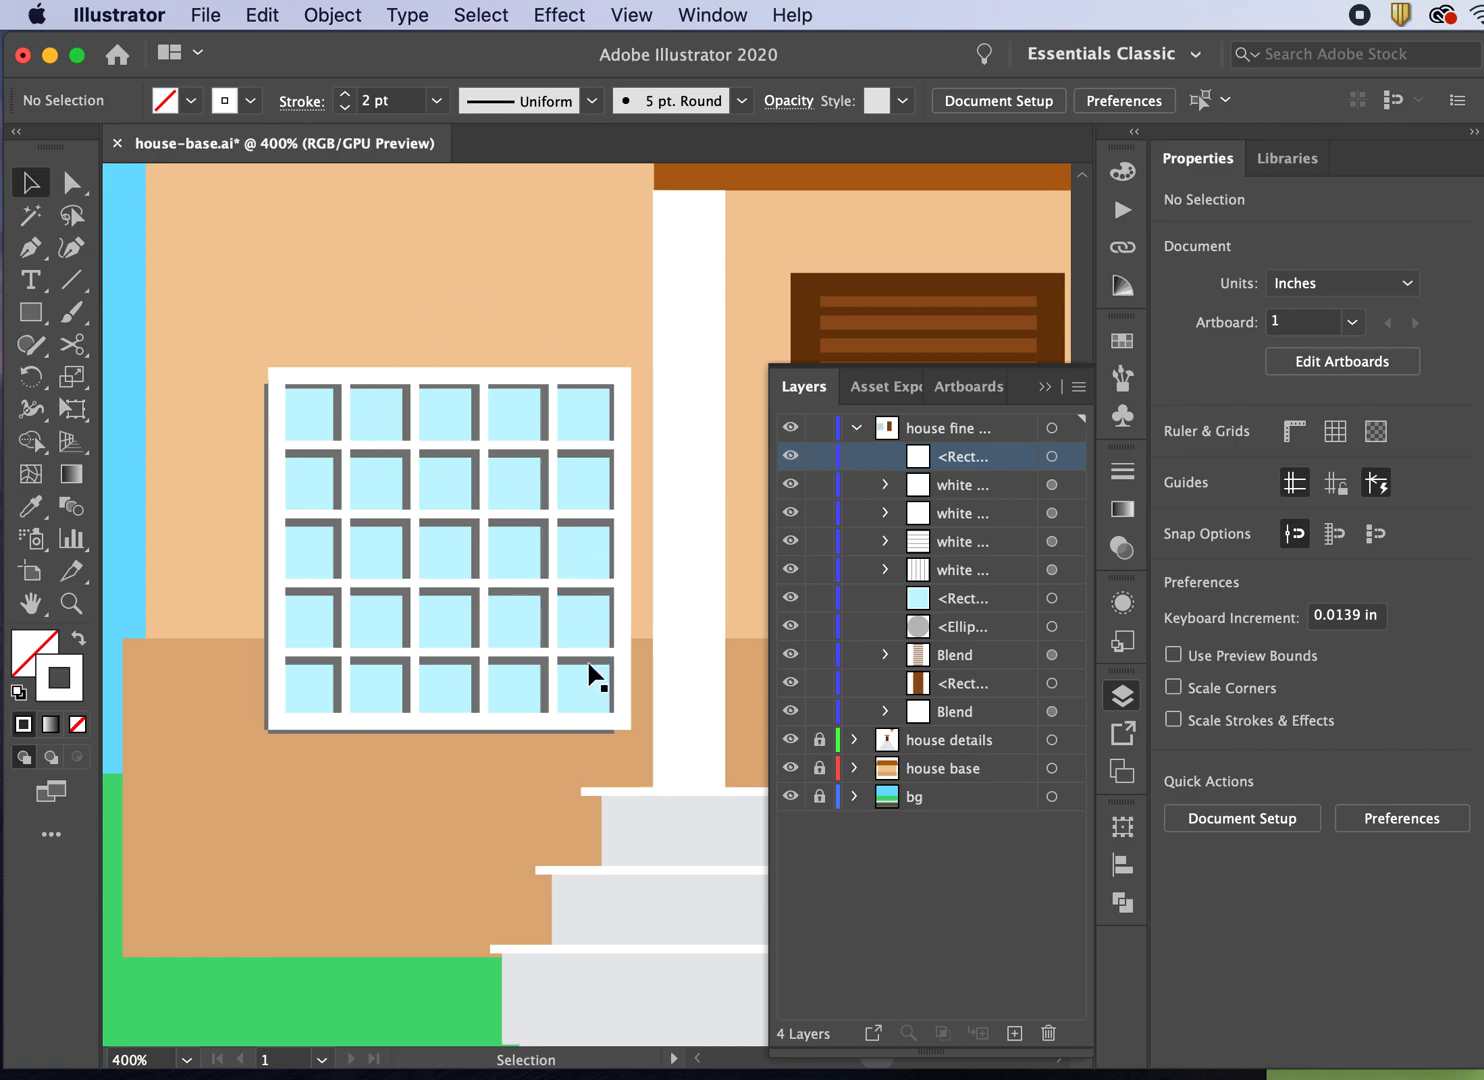
Step: Save the document with the unfilled white frame selected
left_click(452, 549)
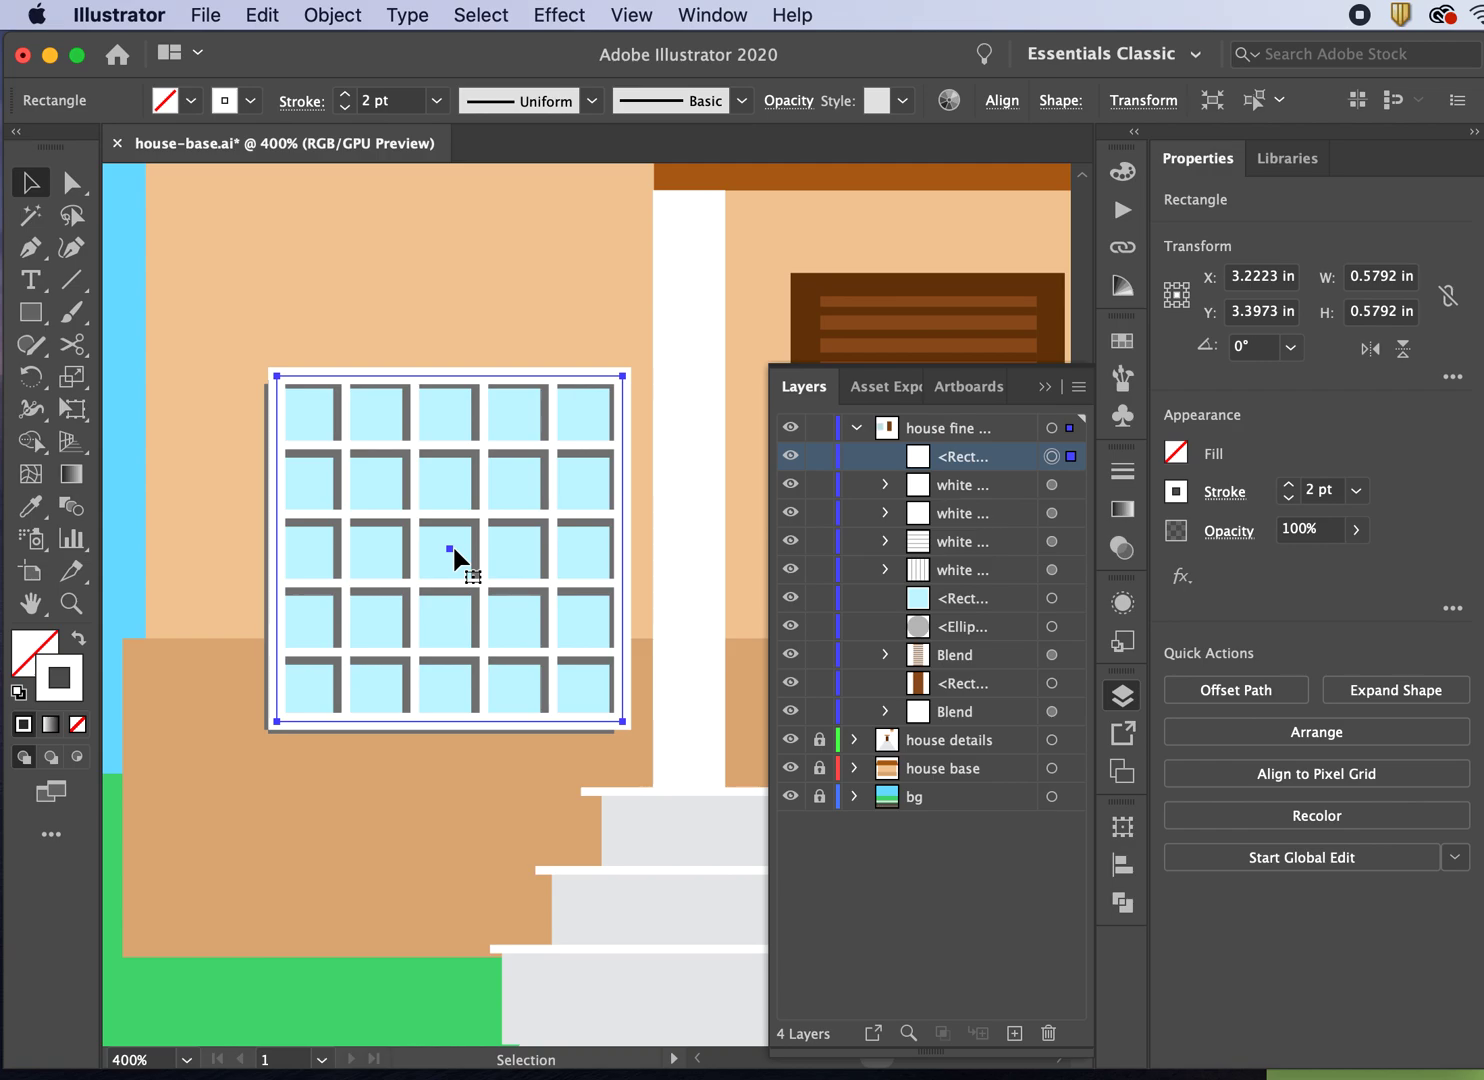
left_click(205, 14)
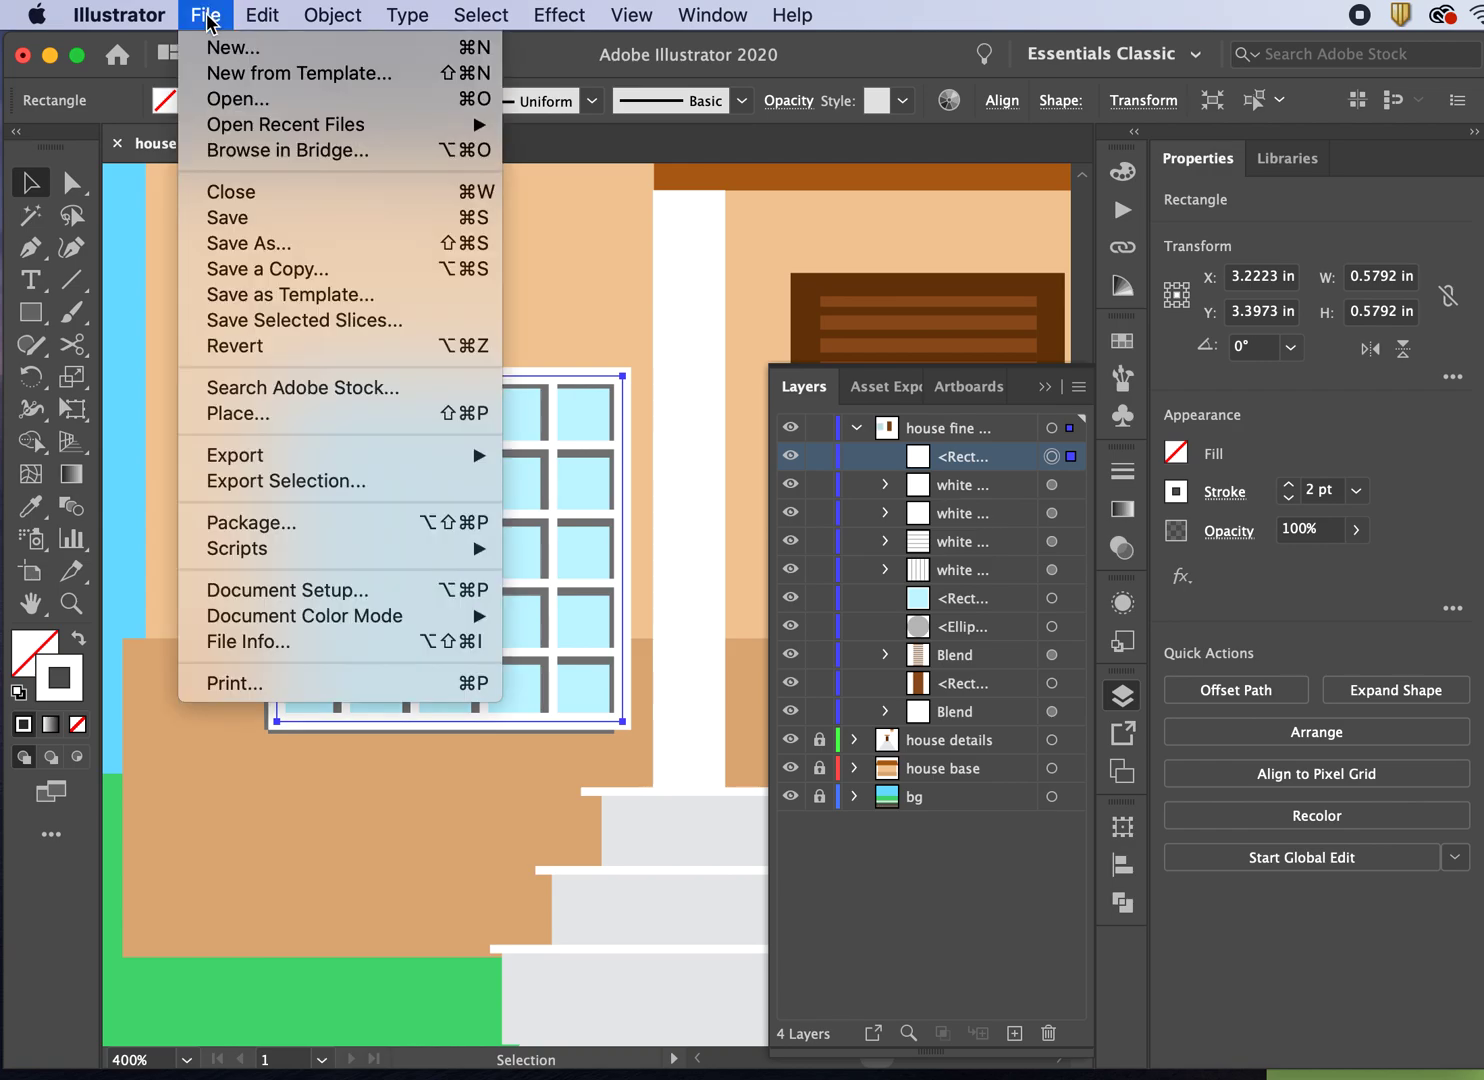
left_click(240, 217)
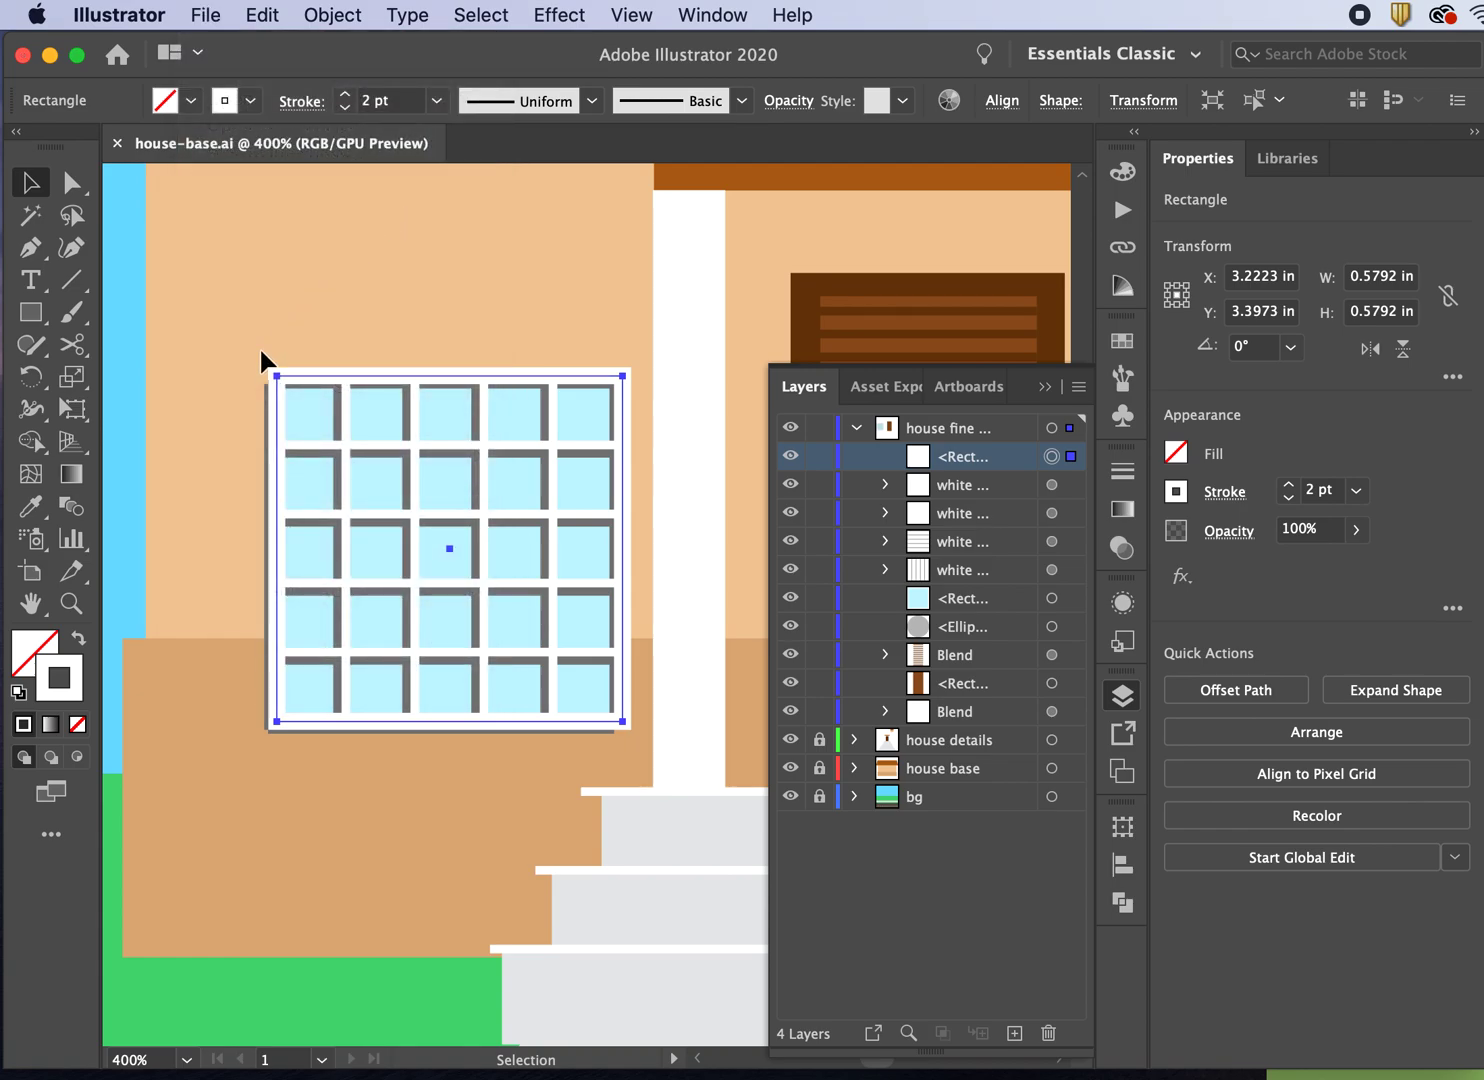
Step: Try to draw a vertical gradient across the light-blue window rectangle with the Gradient tool
left_click(300, 477)
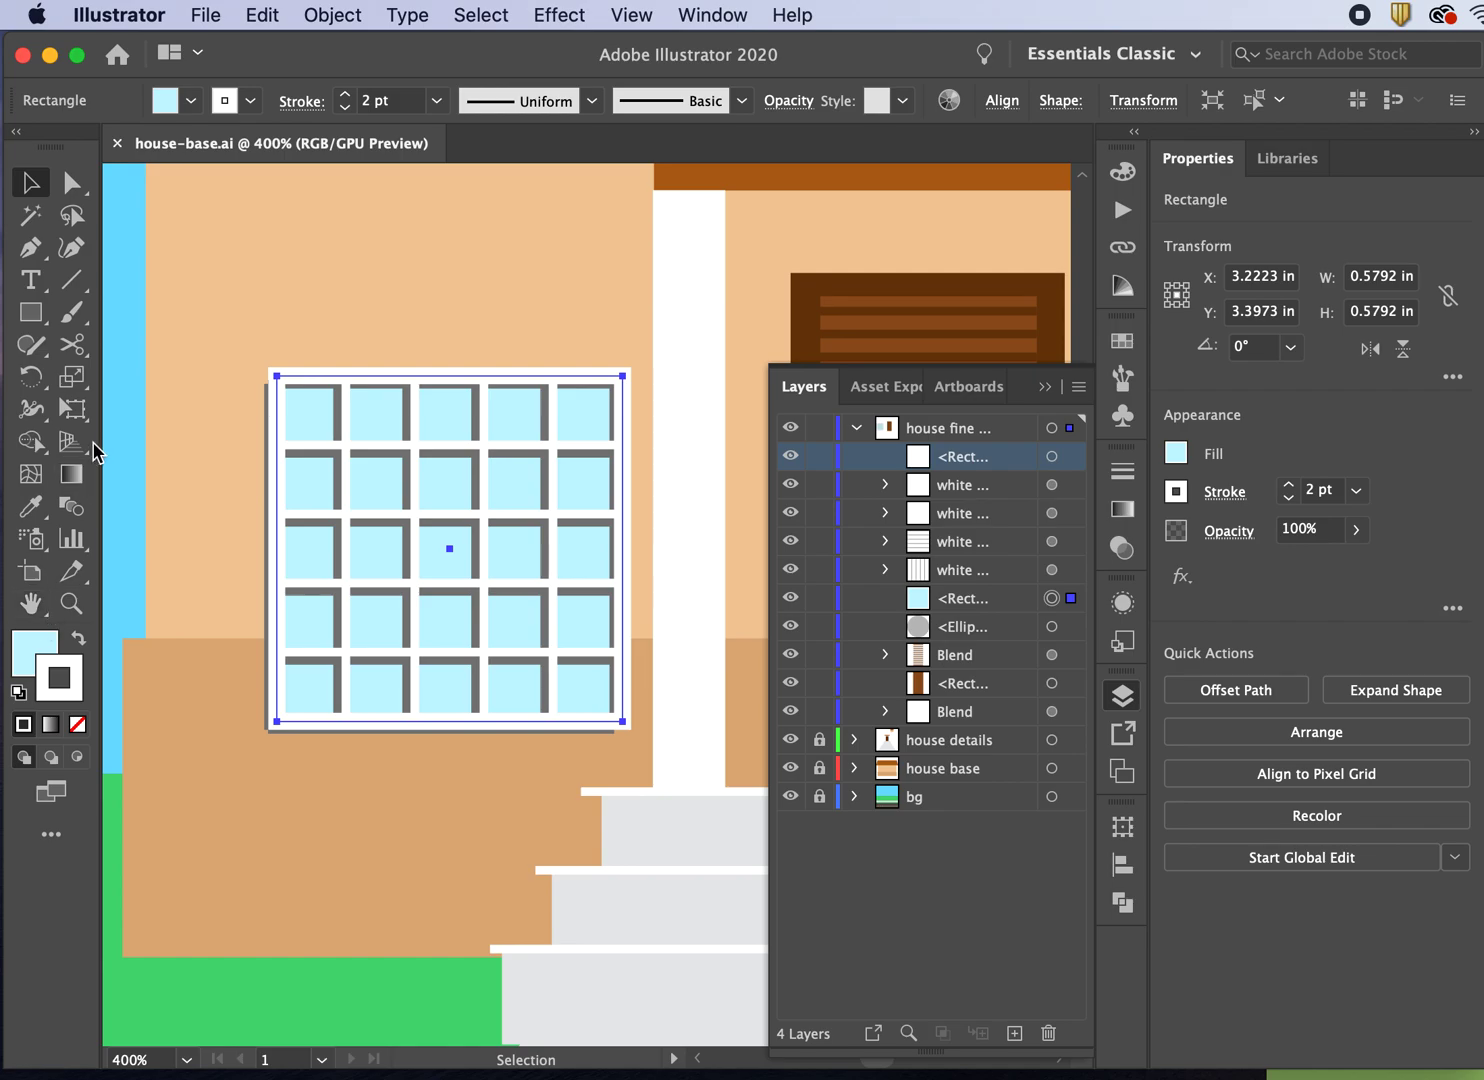
left_click(71, 474)
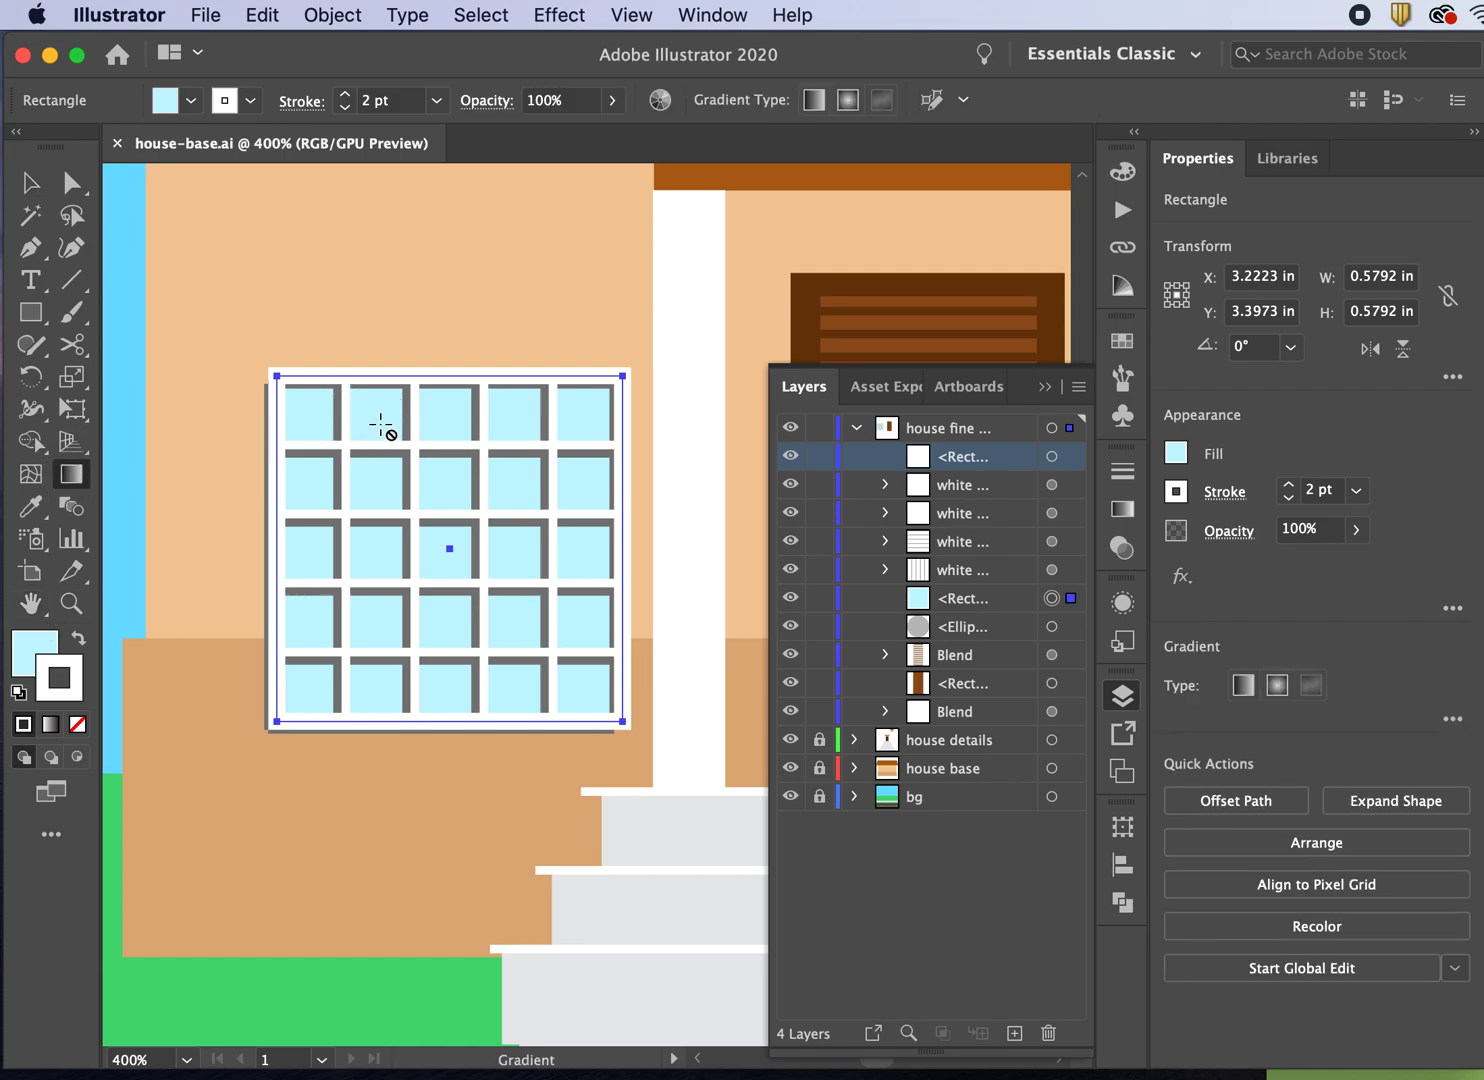
left_click(978, 598)
left_click_drag(451, 433, 442, 729)
left_click(28, 183)
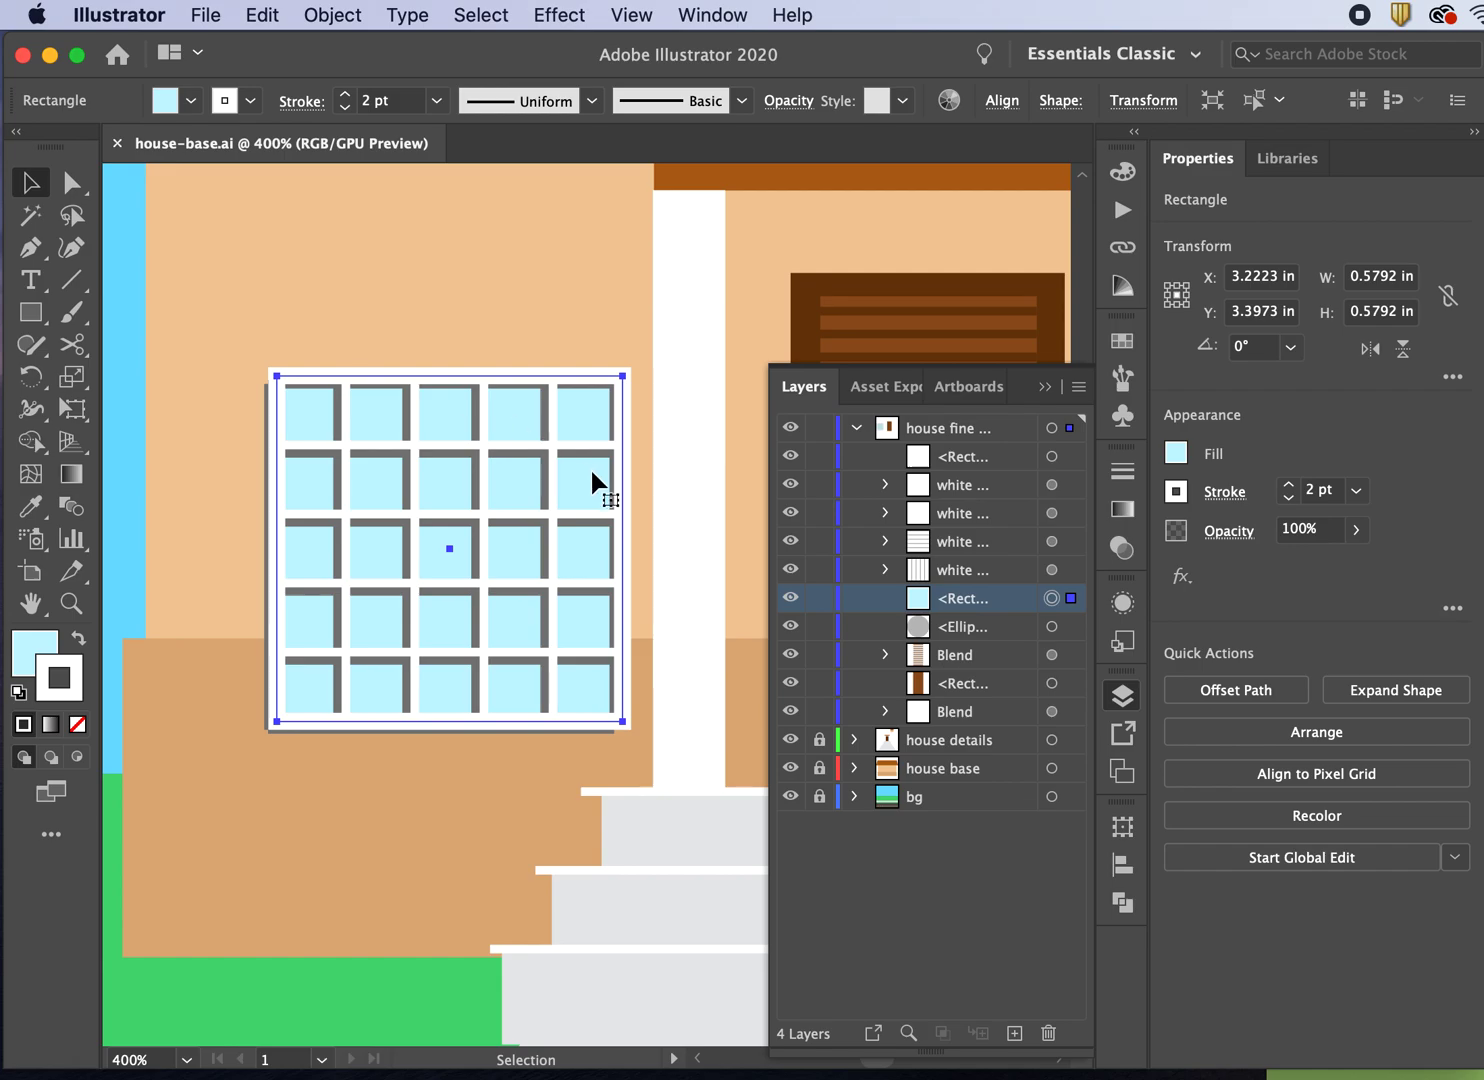
Step: Lock the white frame rectangle and the four window-bar blends above the light-blue glass, and select the glass rectangle
left_click_drag(821, 569, 823, 457)
left_click(821, 433)
left_click(367, 553)
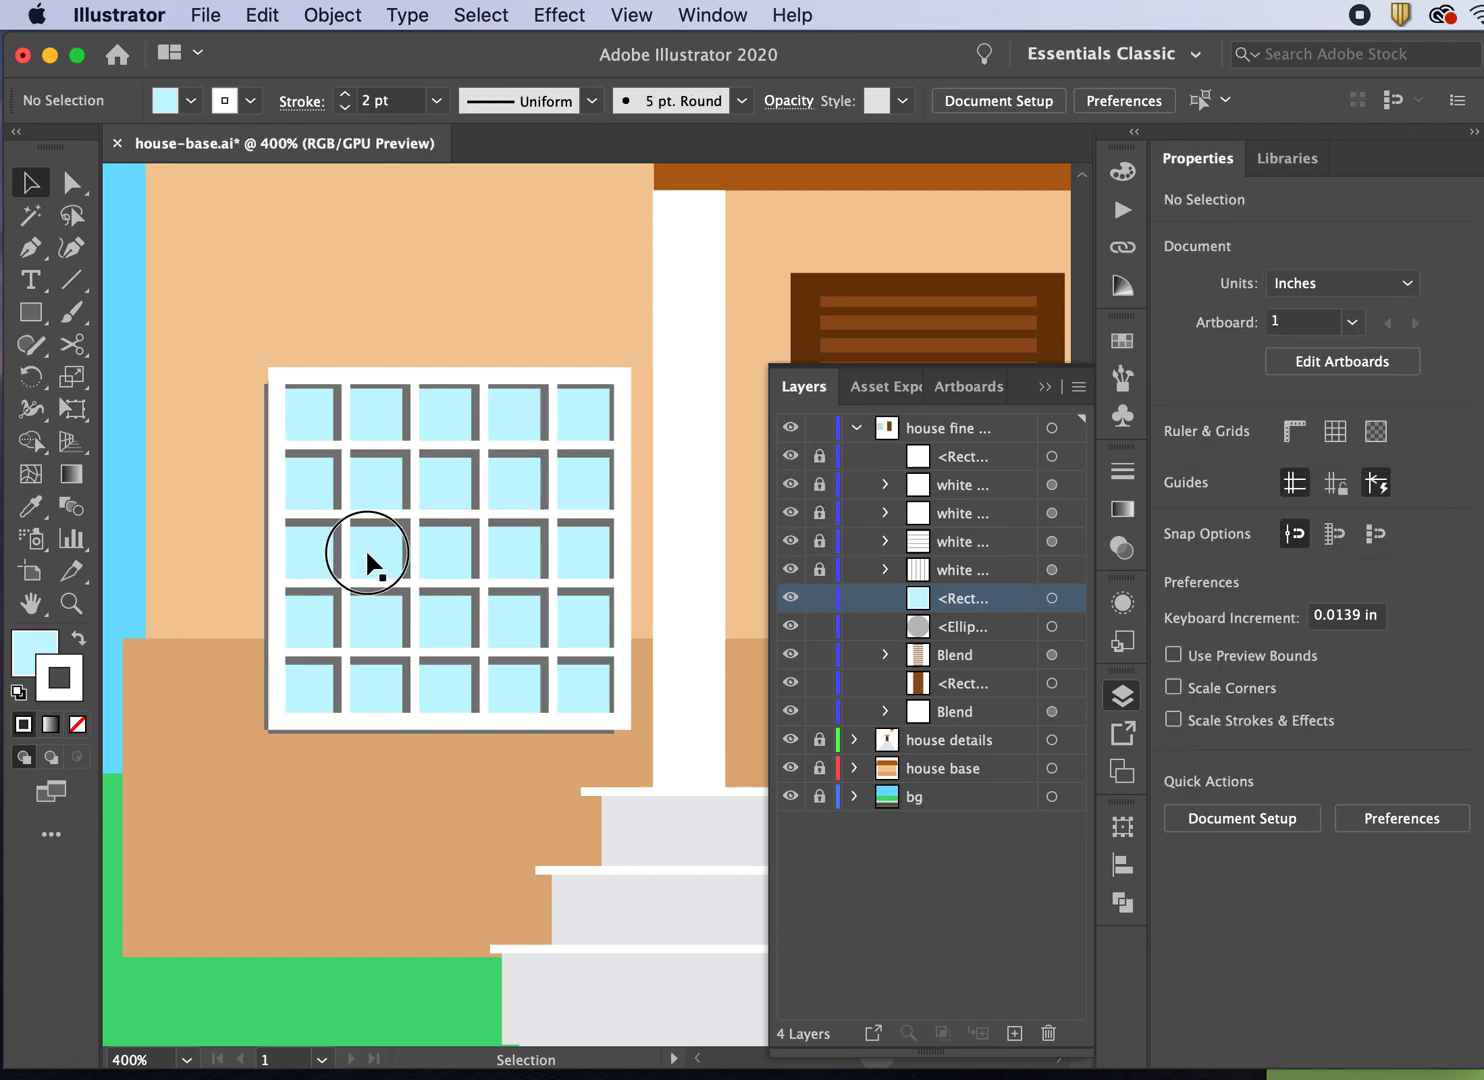
Step: Move the light-blue glass rectangle down and left, partly out from behind the window grid, to about X 2.97 in, Y 3.59 in
left_click(70, 473)
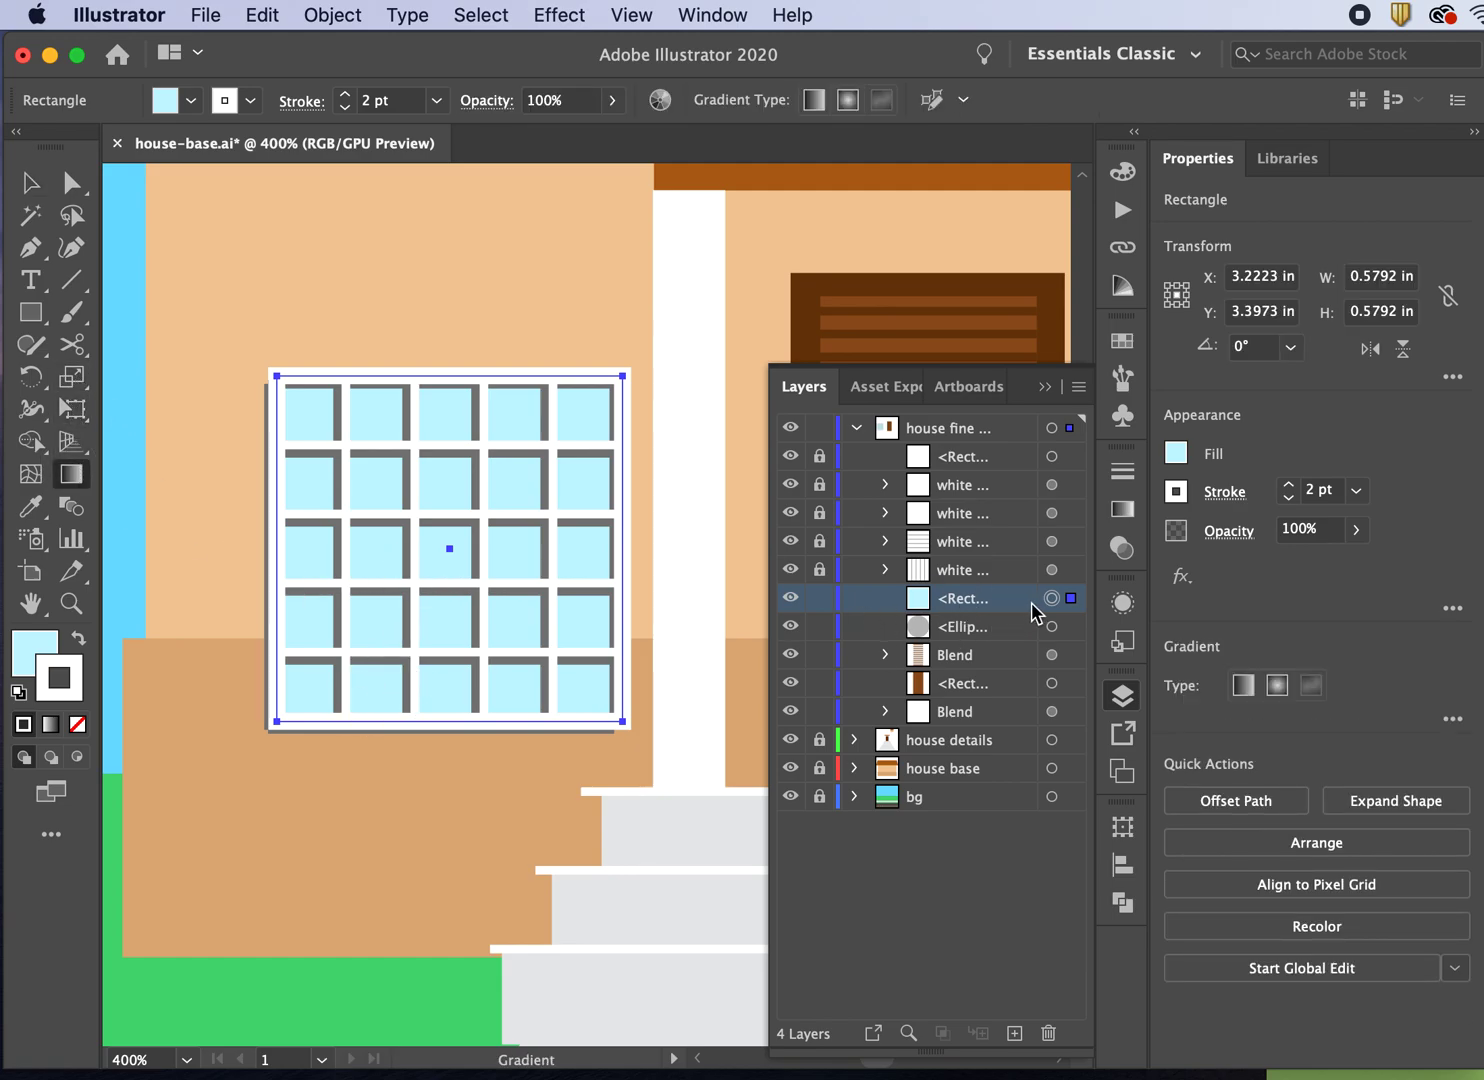
left_click(29, 183)
left_click(319, 433)
left_click(319, 433)
left_click_drag(315, 434, 165, 540)
Step: Apply the default white-to-black linear gradient to the glass rectangle's fill with the Gradient tool
left_click(69, 474)
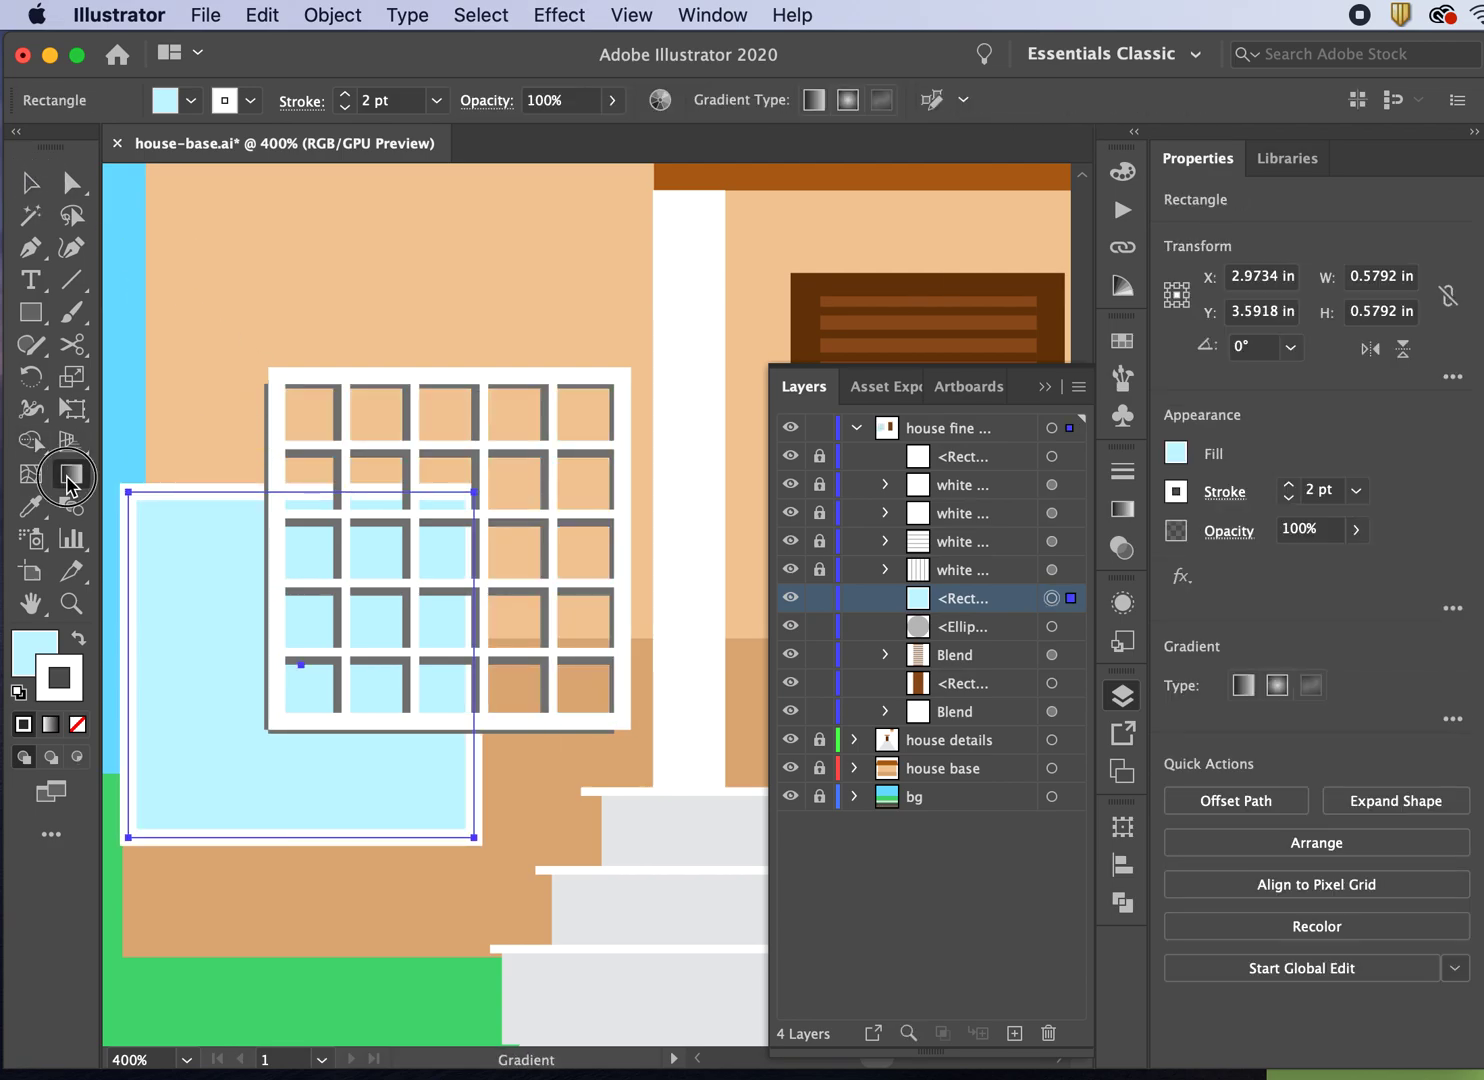
left_click(29, 183)
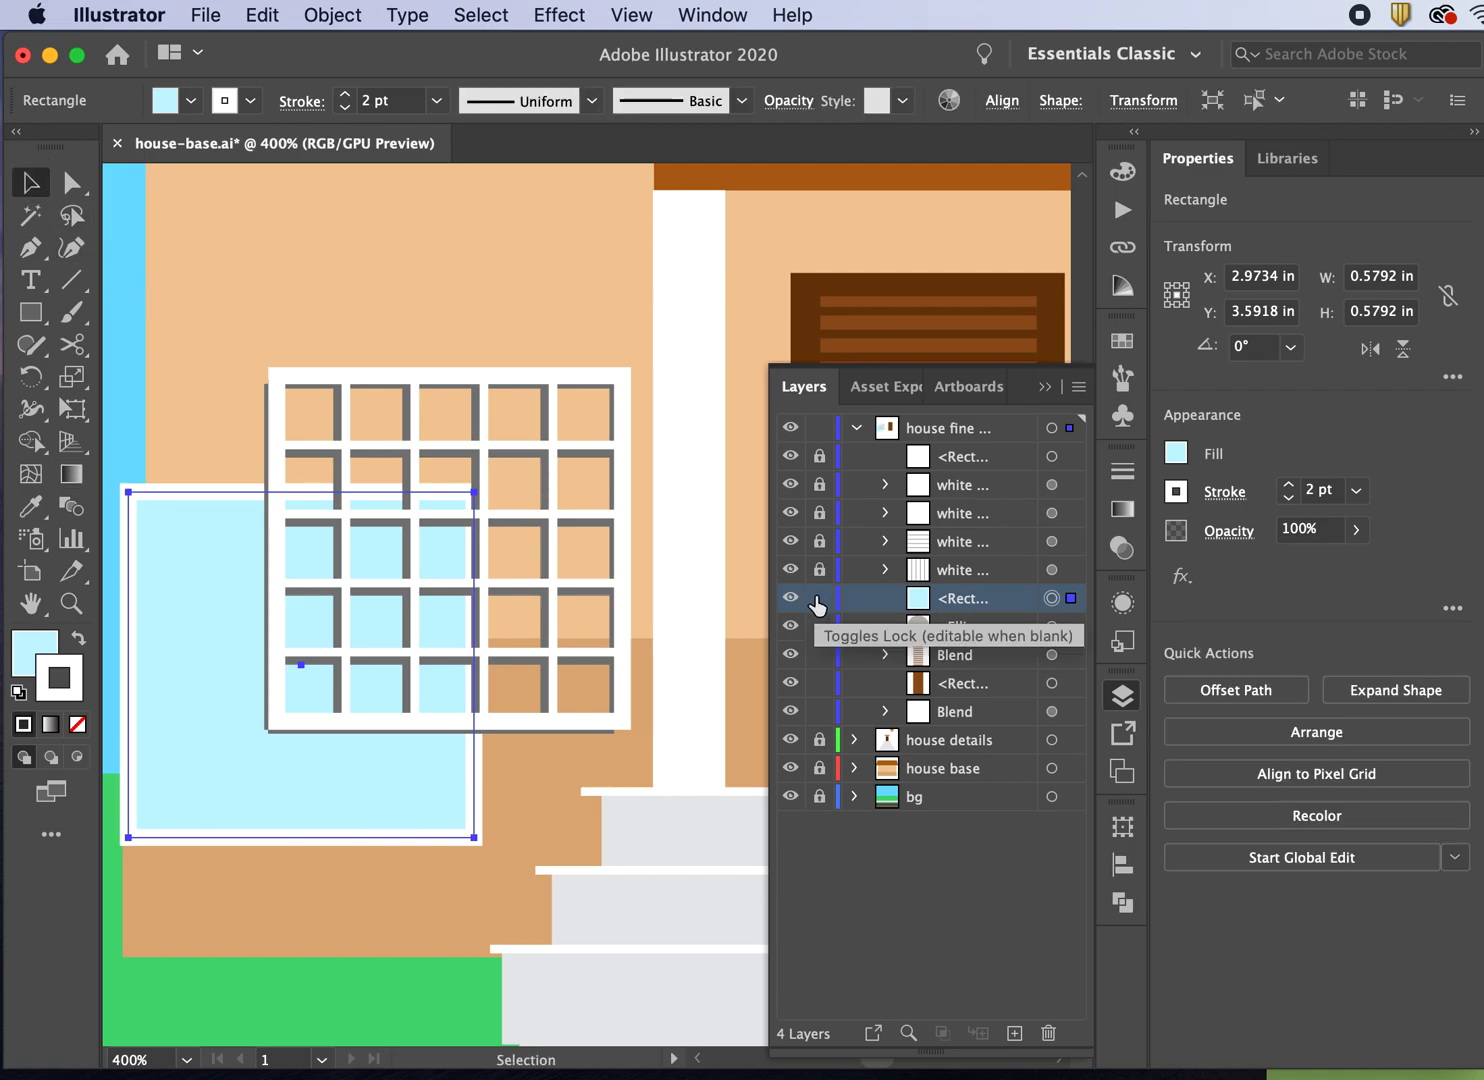
left_click(72, 474)
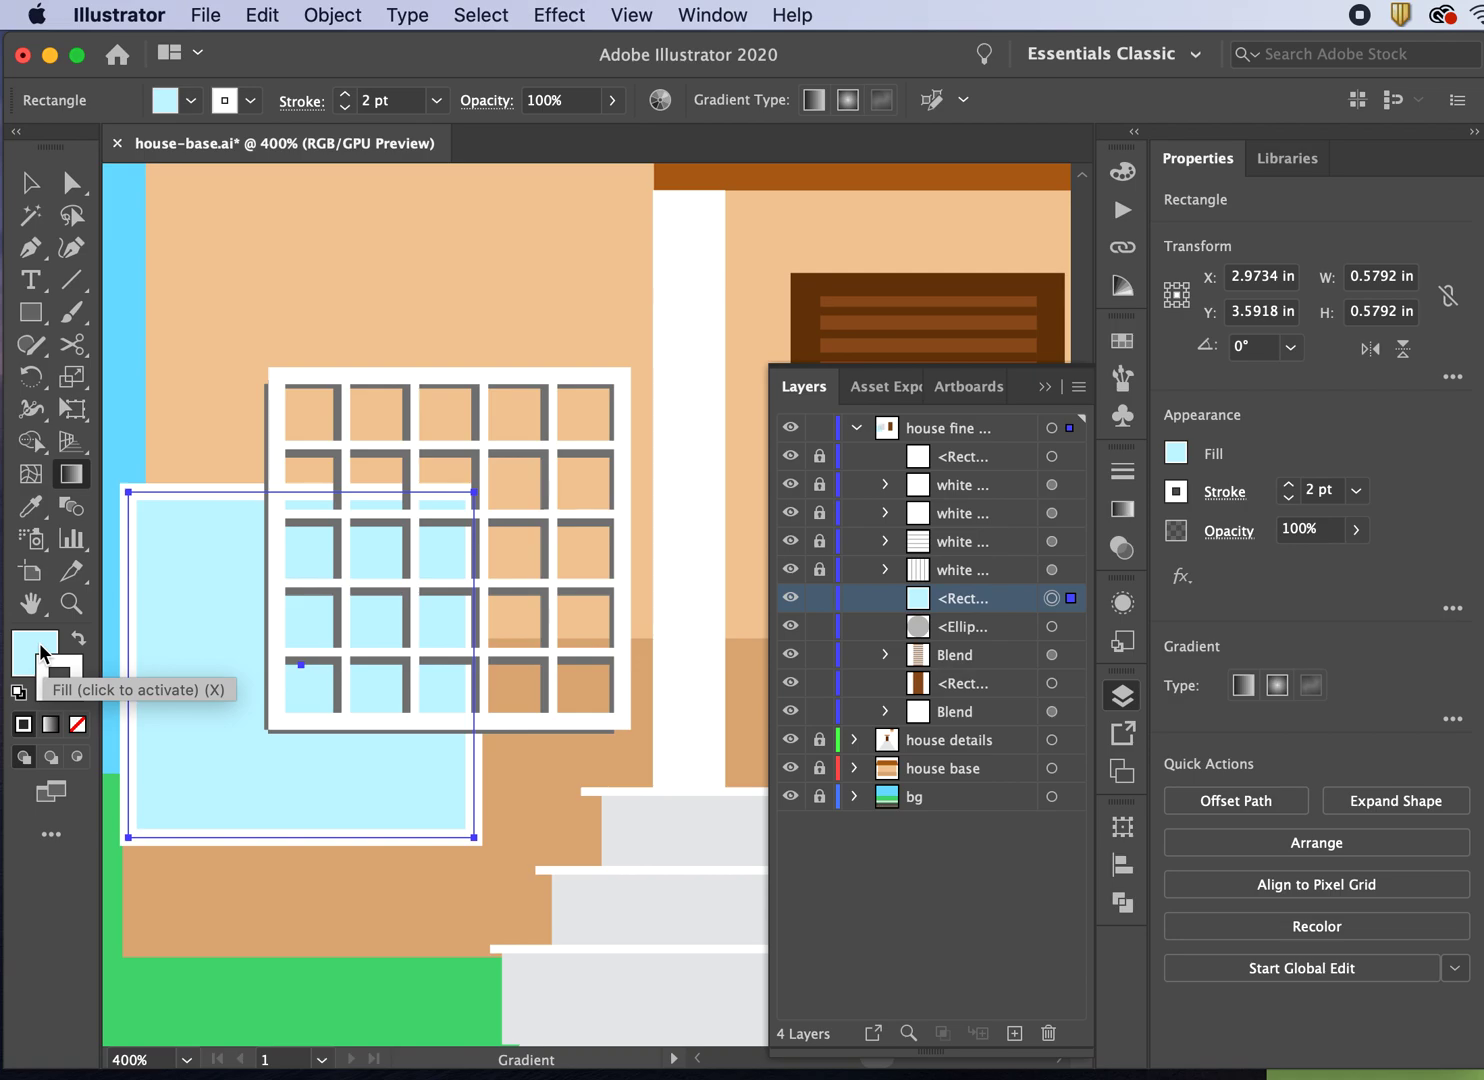
left_click(42, 652)
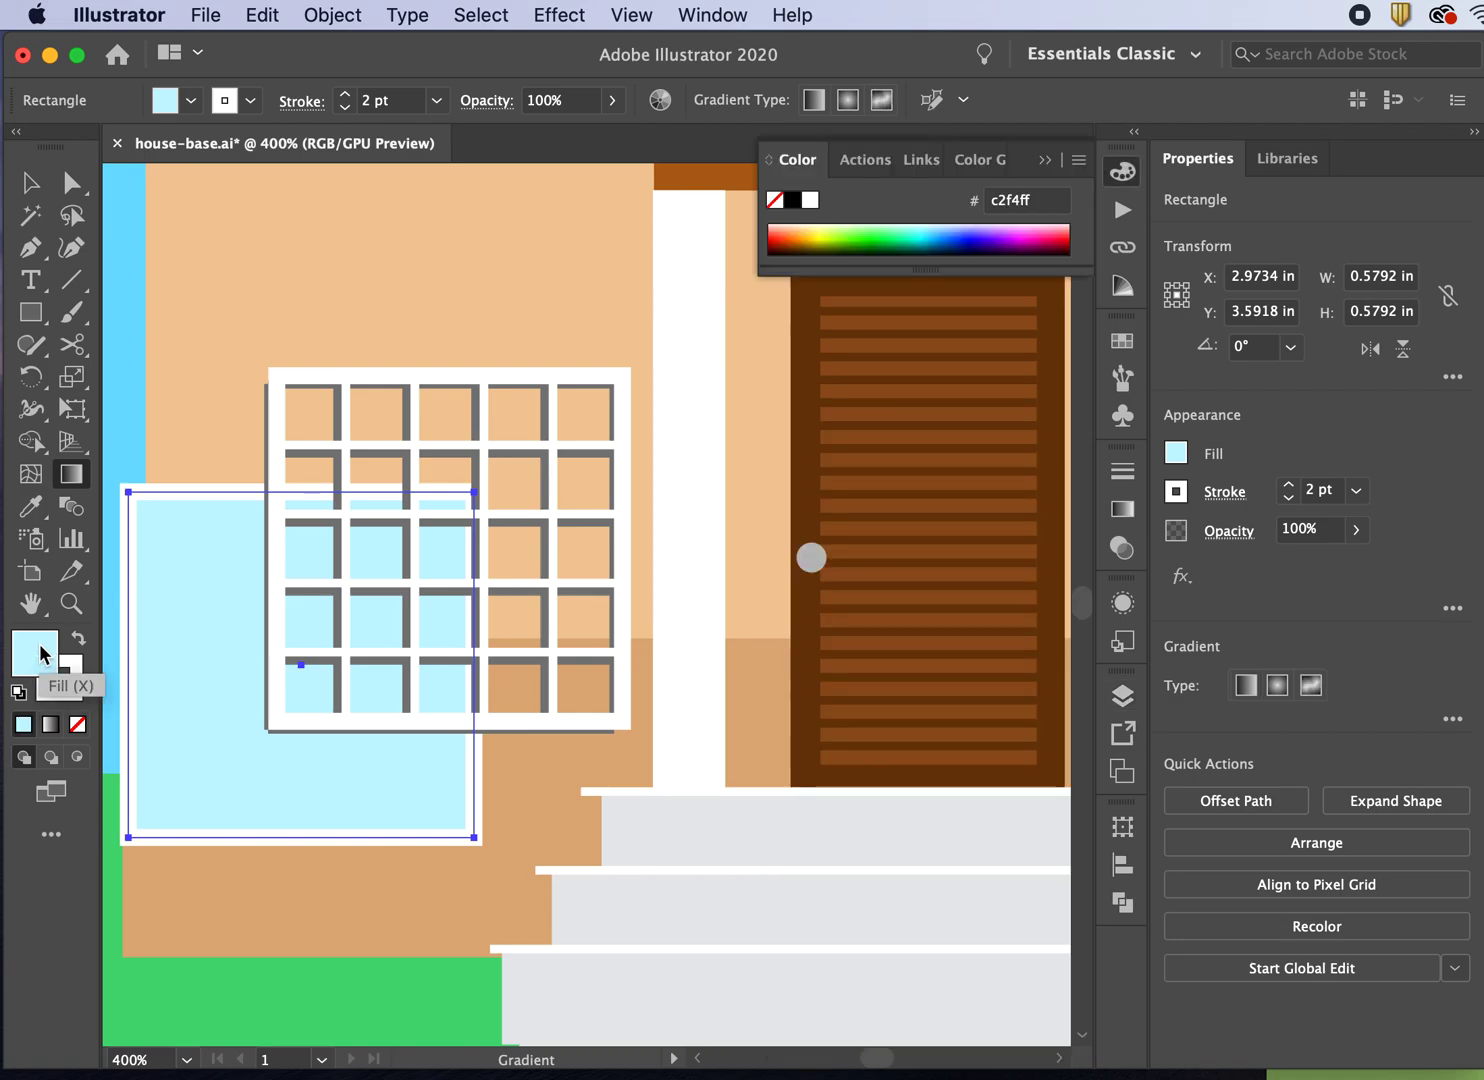
left_click(222, 646)
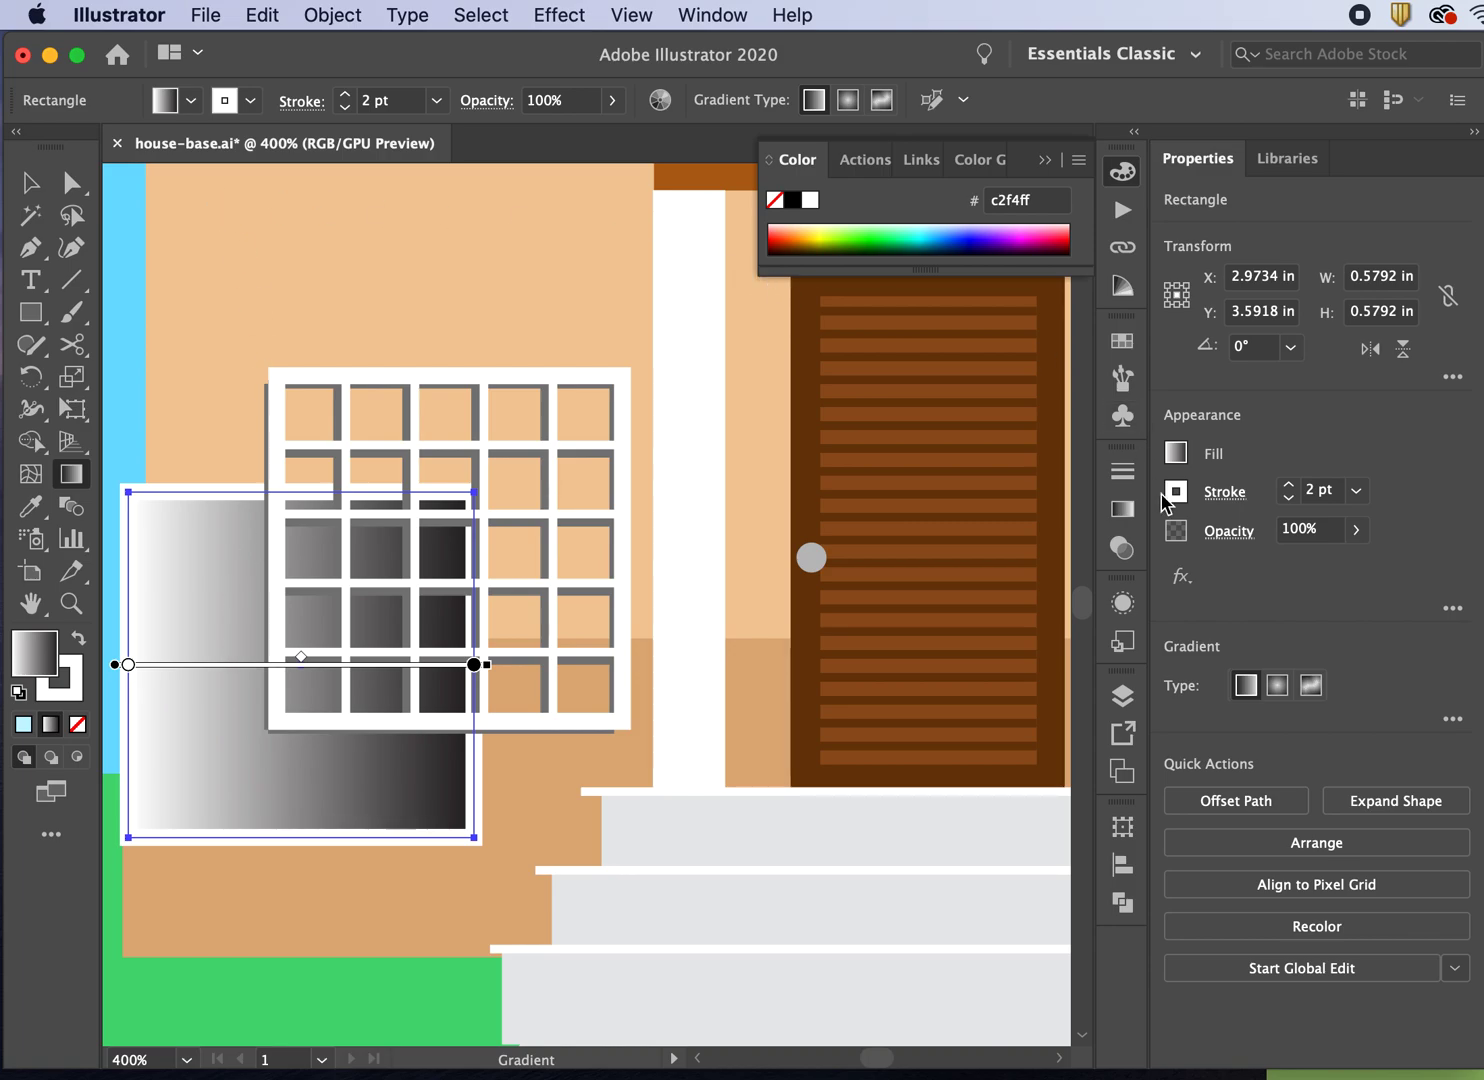
Step: Set the angle of the glass rectangle's linear gradient to 90°
left_click(1122, 511)
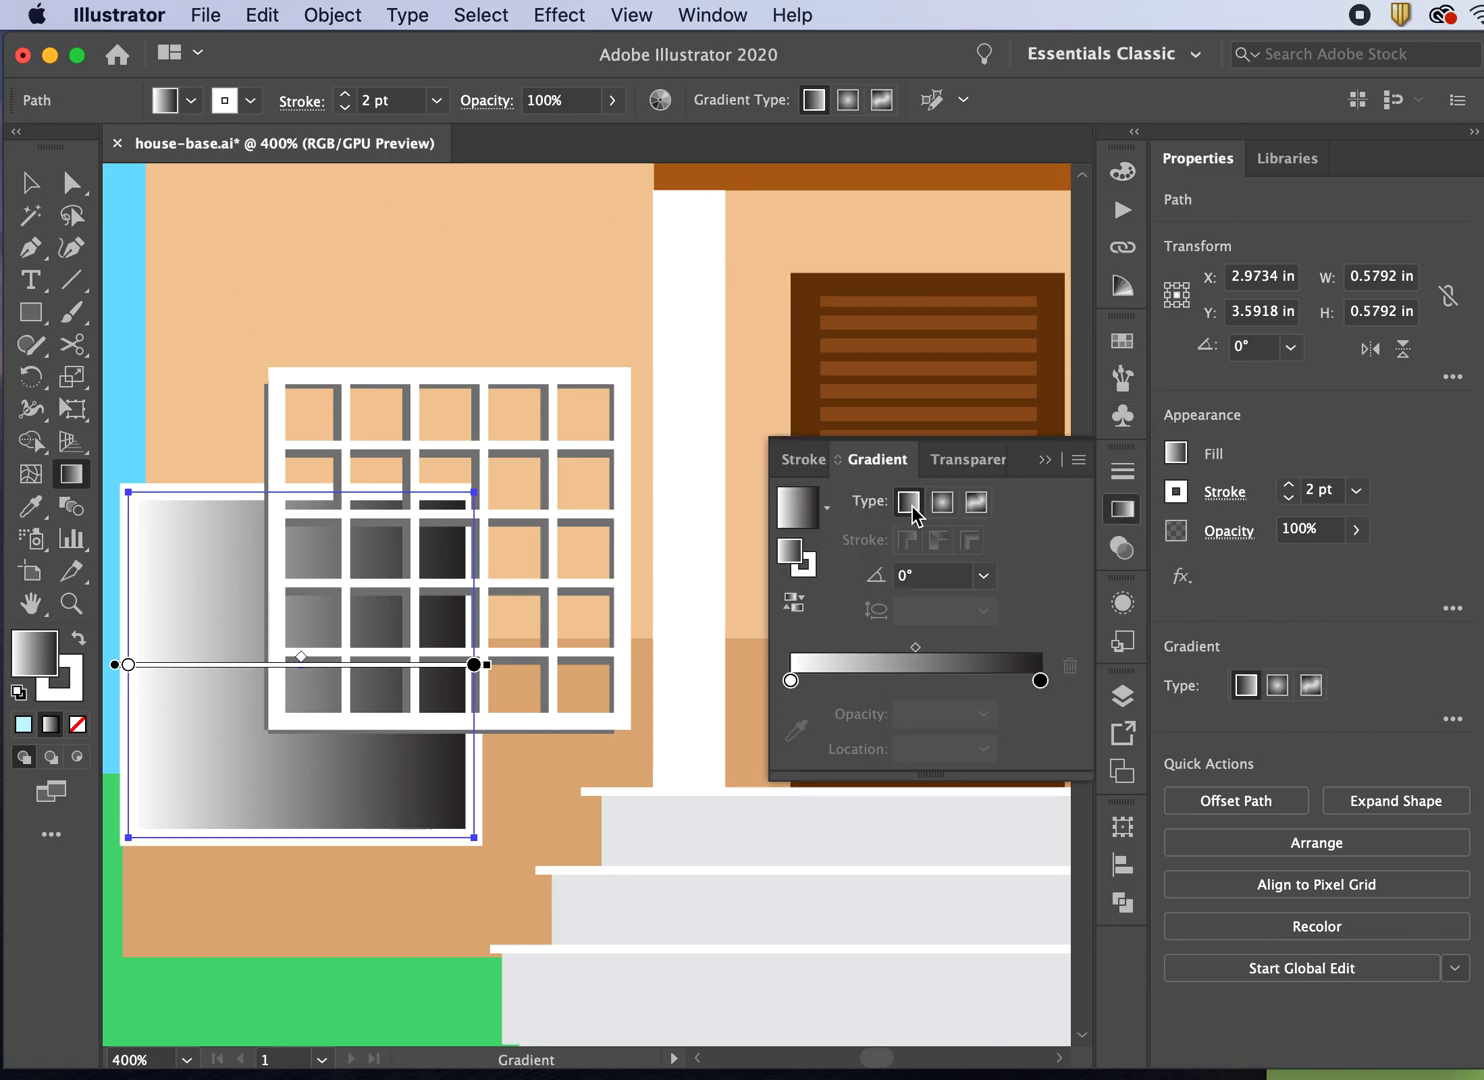
left_click(984, 575)
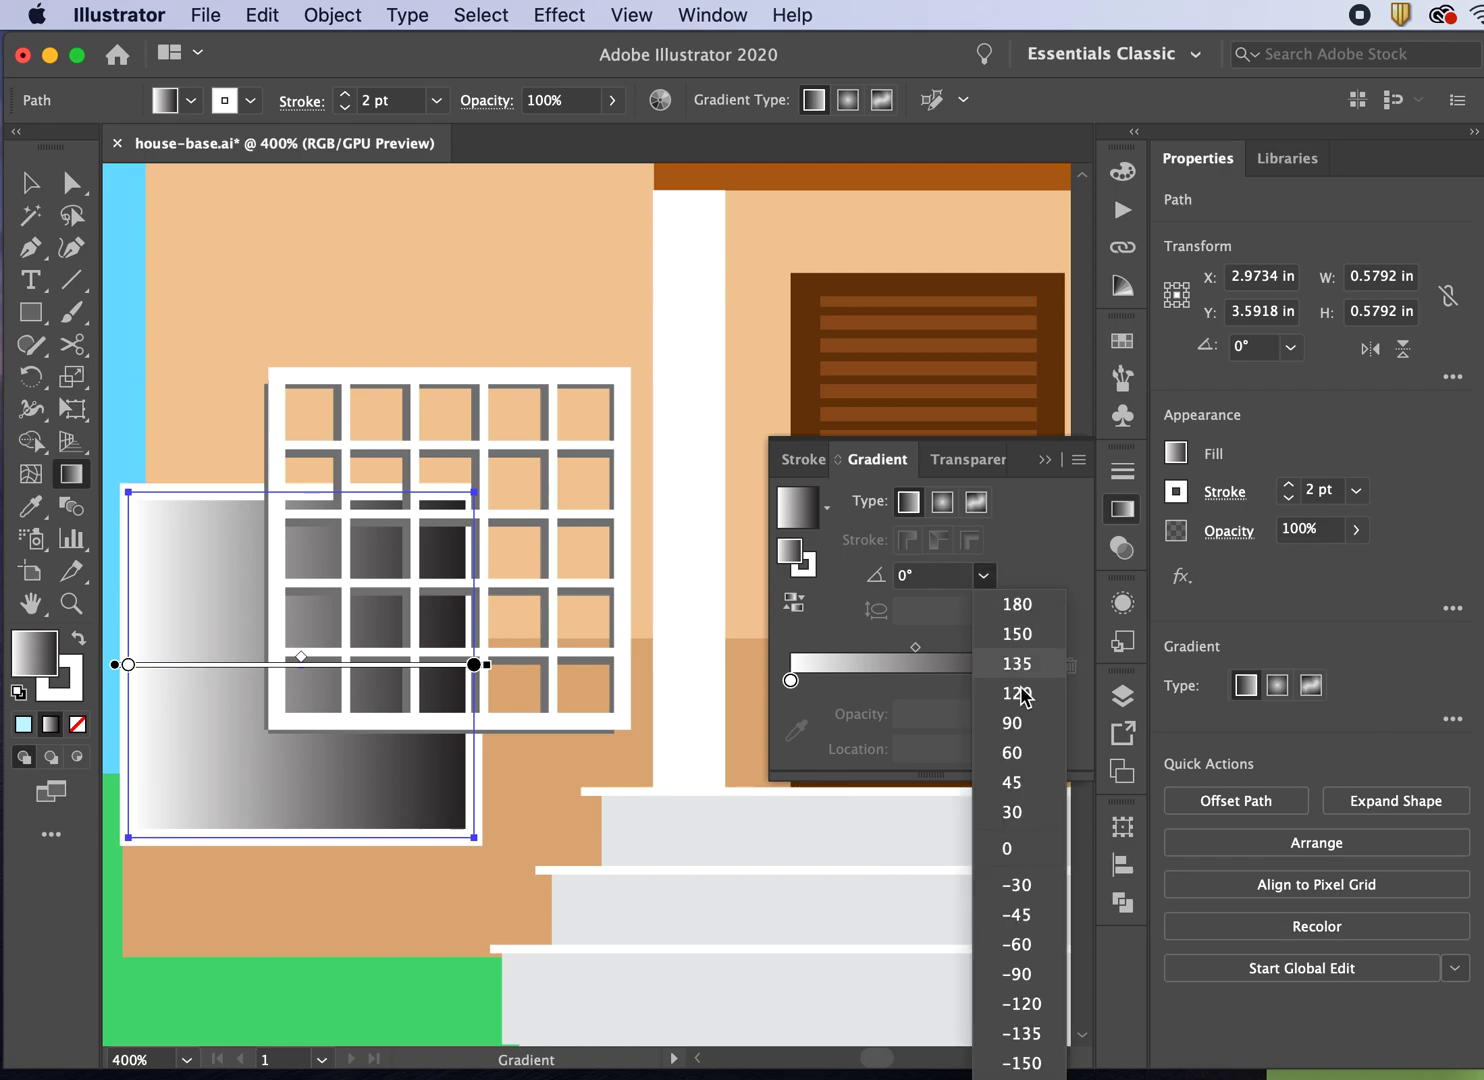
left_click(1020, 722)
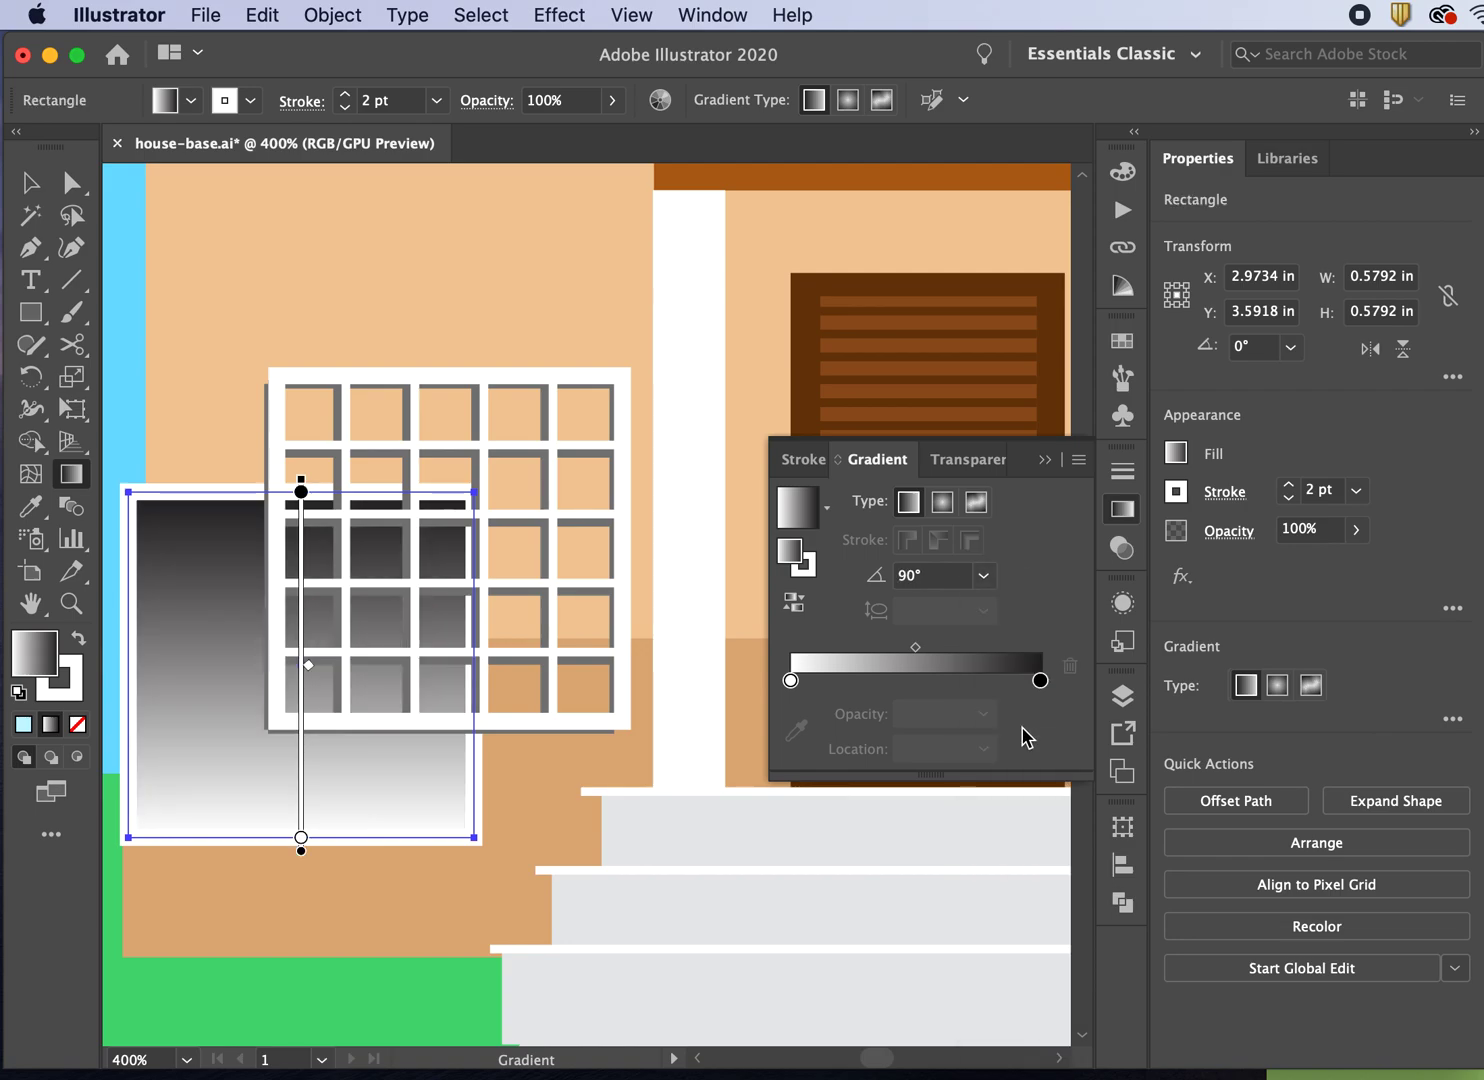
Step: Change the gradient's black end stop to white and its start stop to the blue sampled from the sky
double_click(1040, 680)
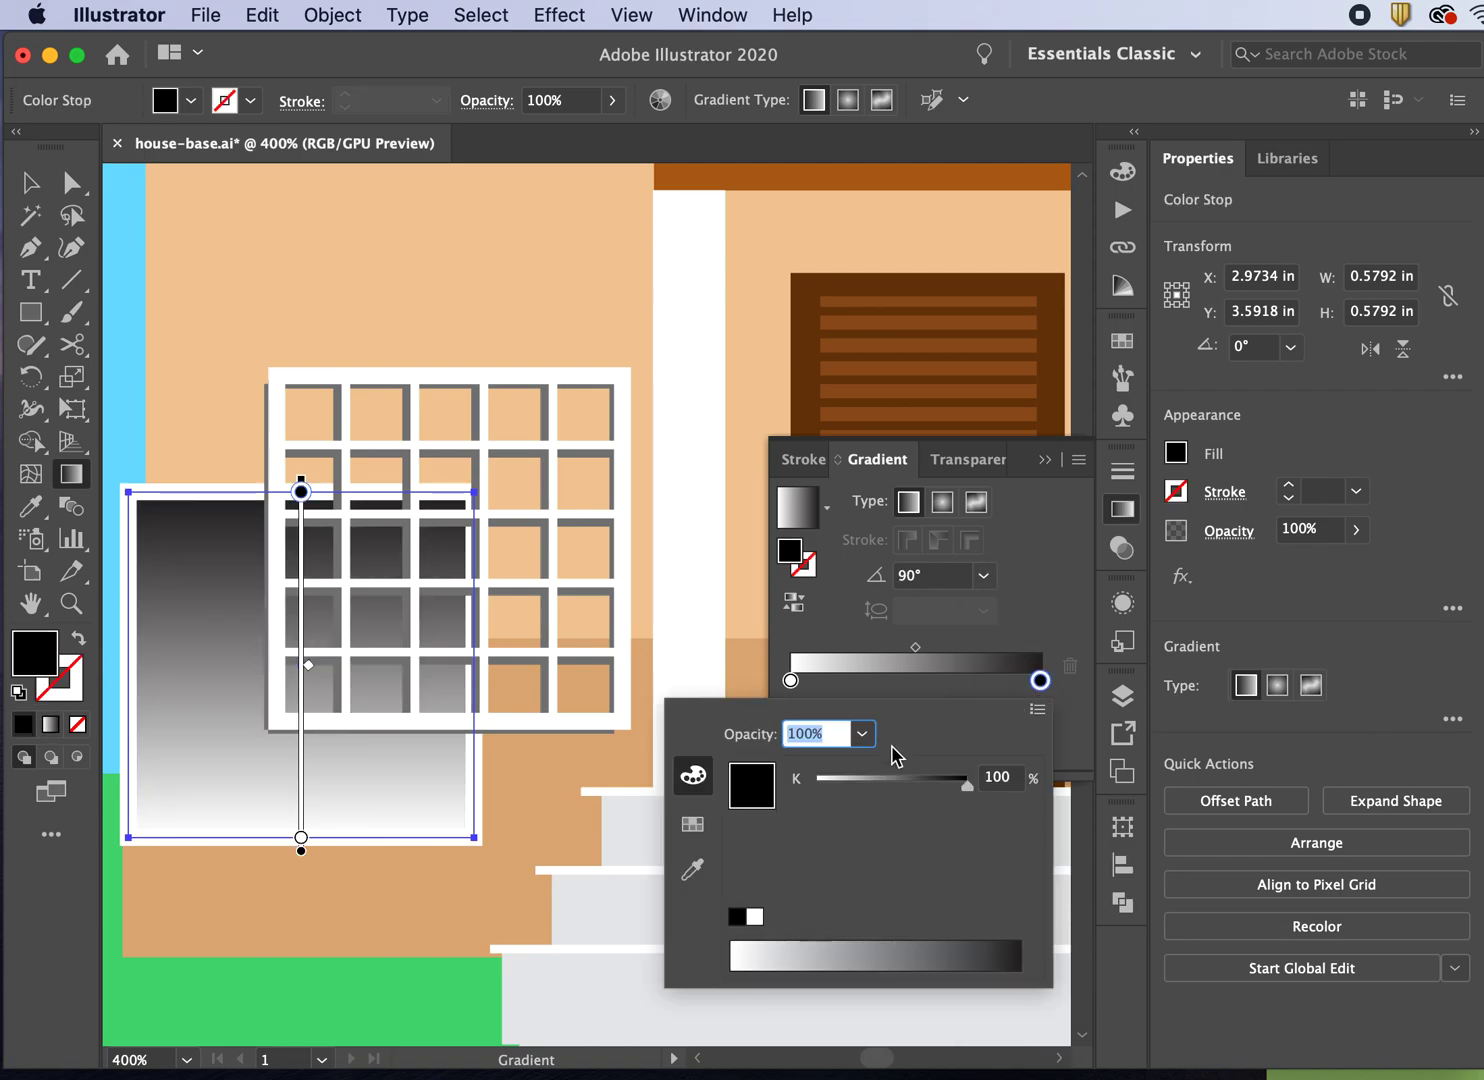
left_click(756, 918)
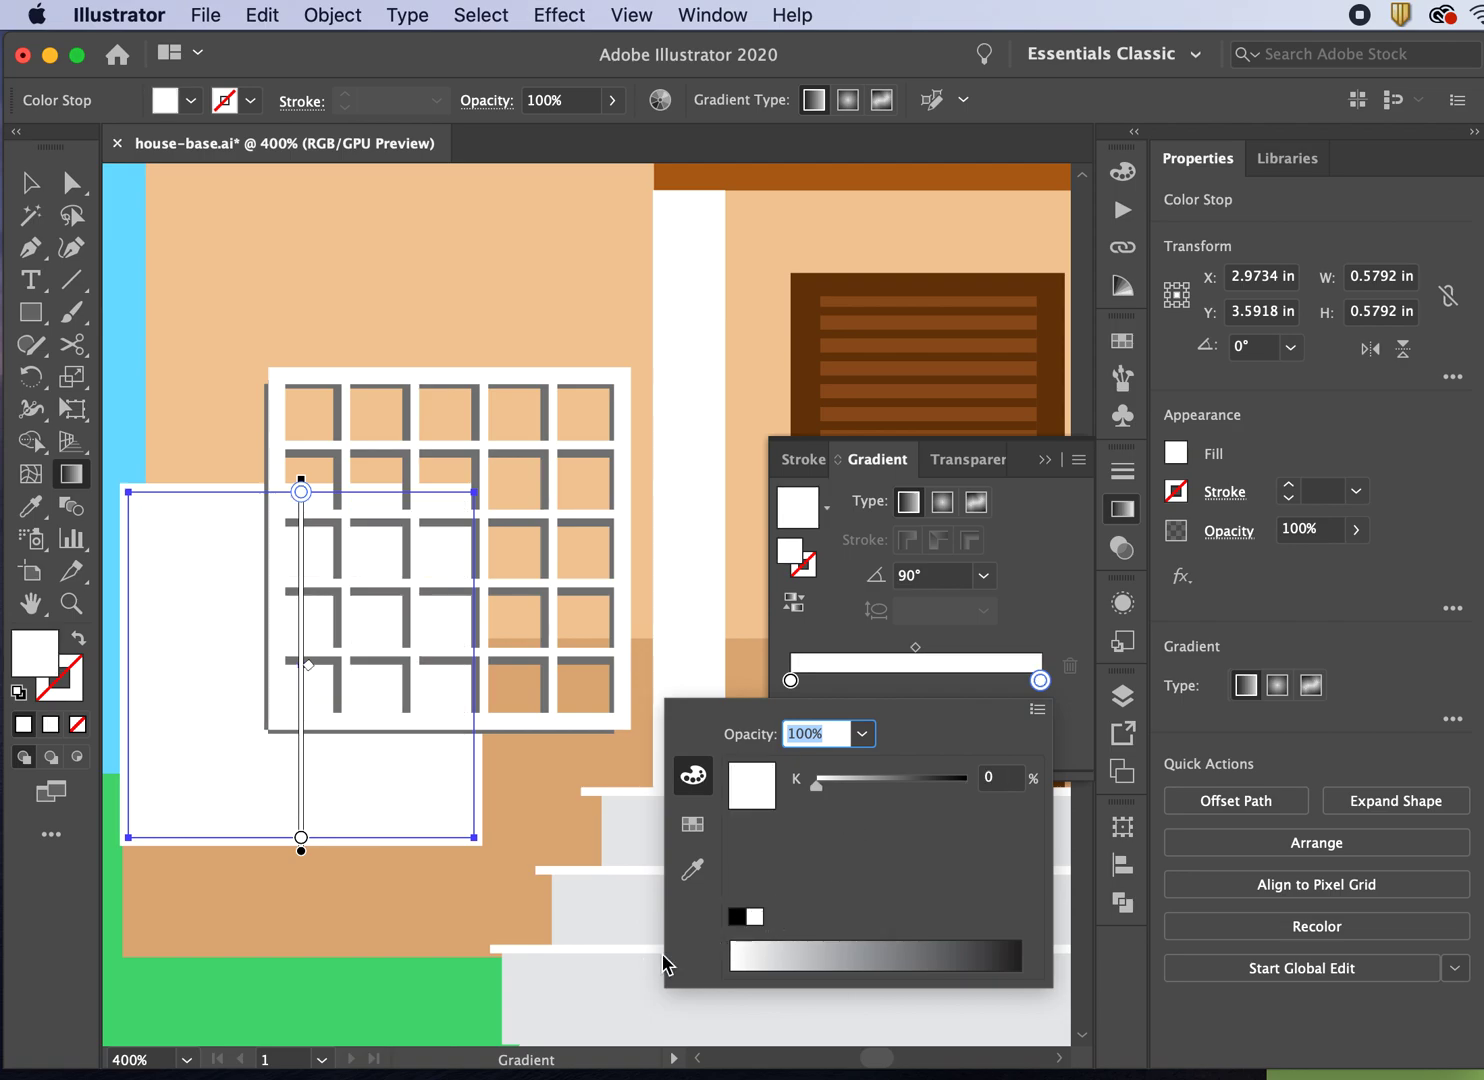
left_click(790, 680)
left_click(790, 680)
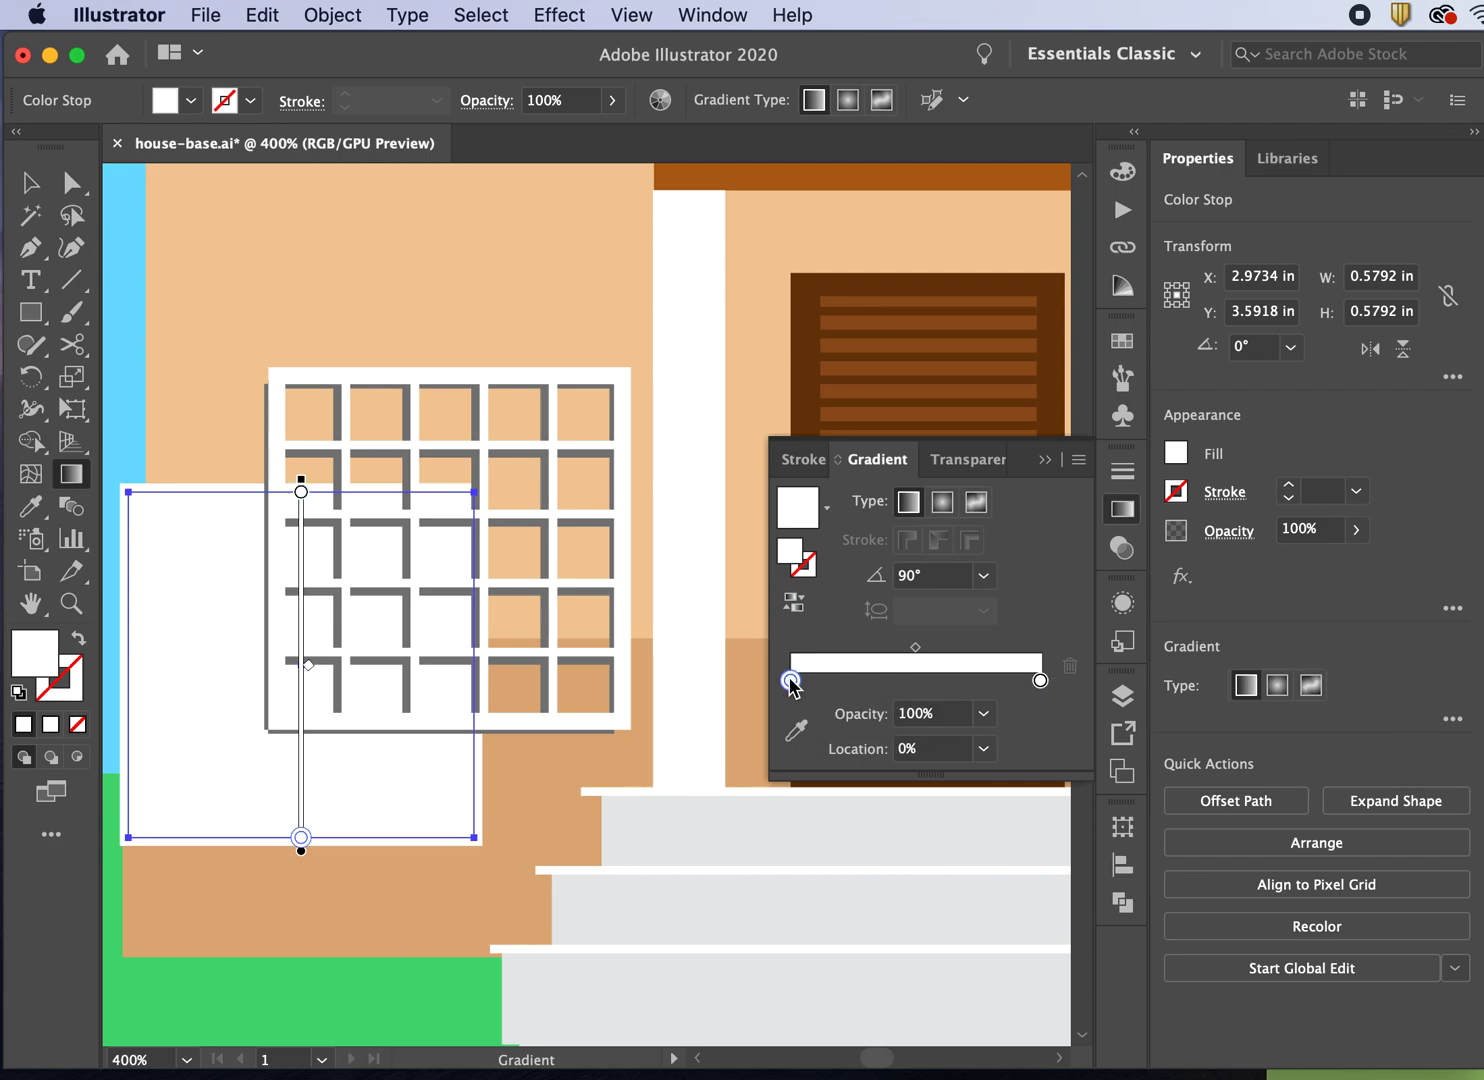
left_click(796, 730)
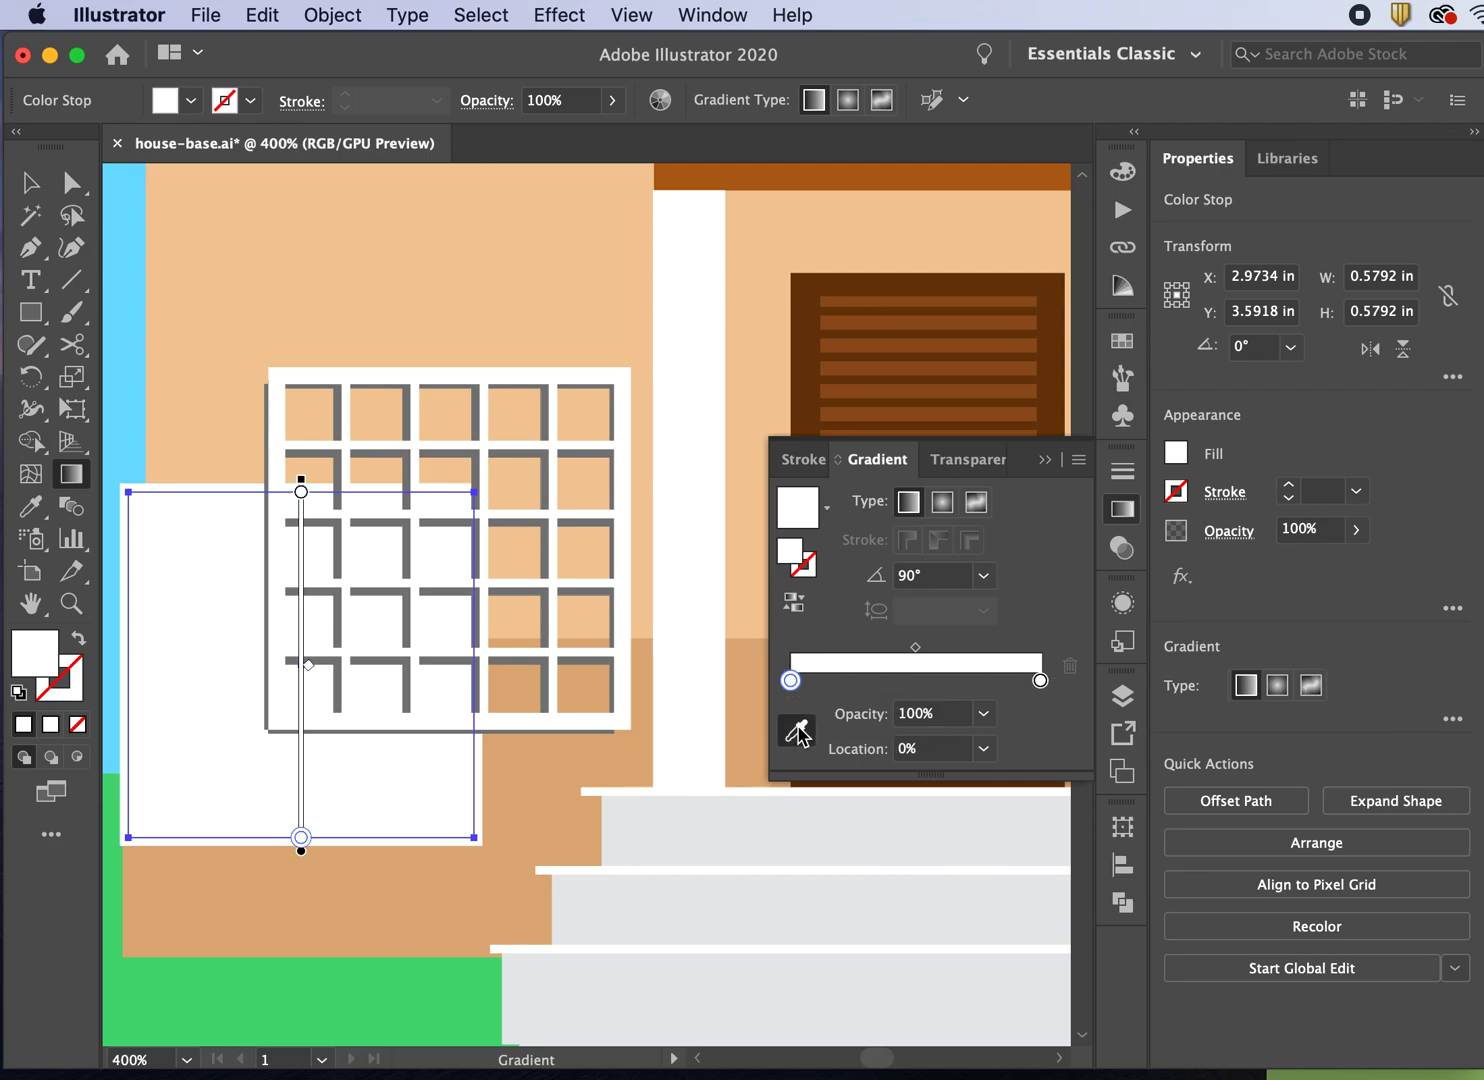
left_click(128, 352)
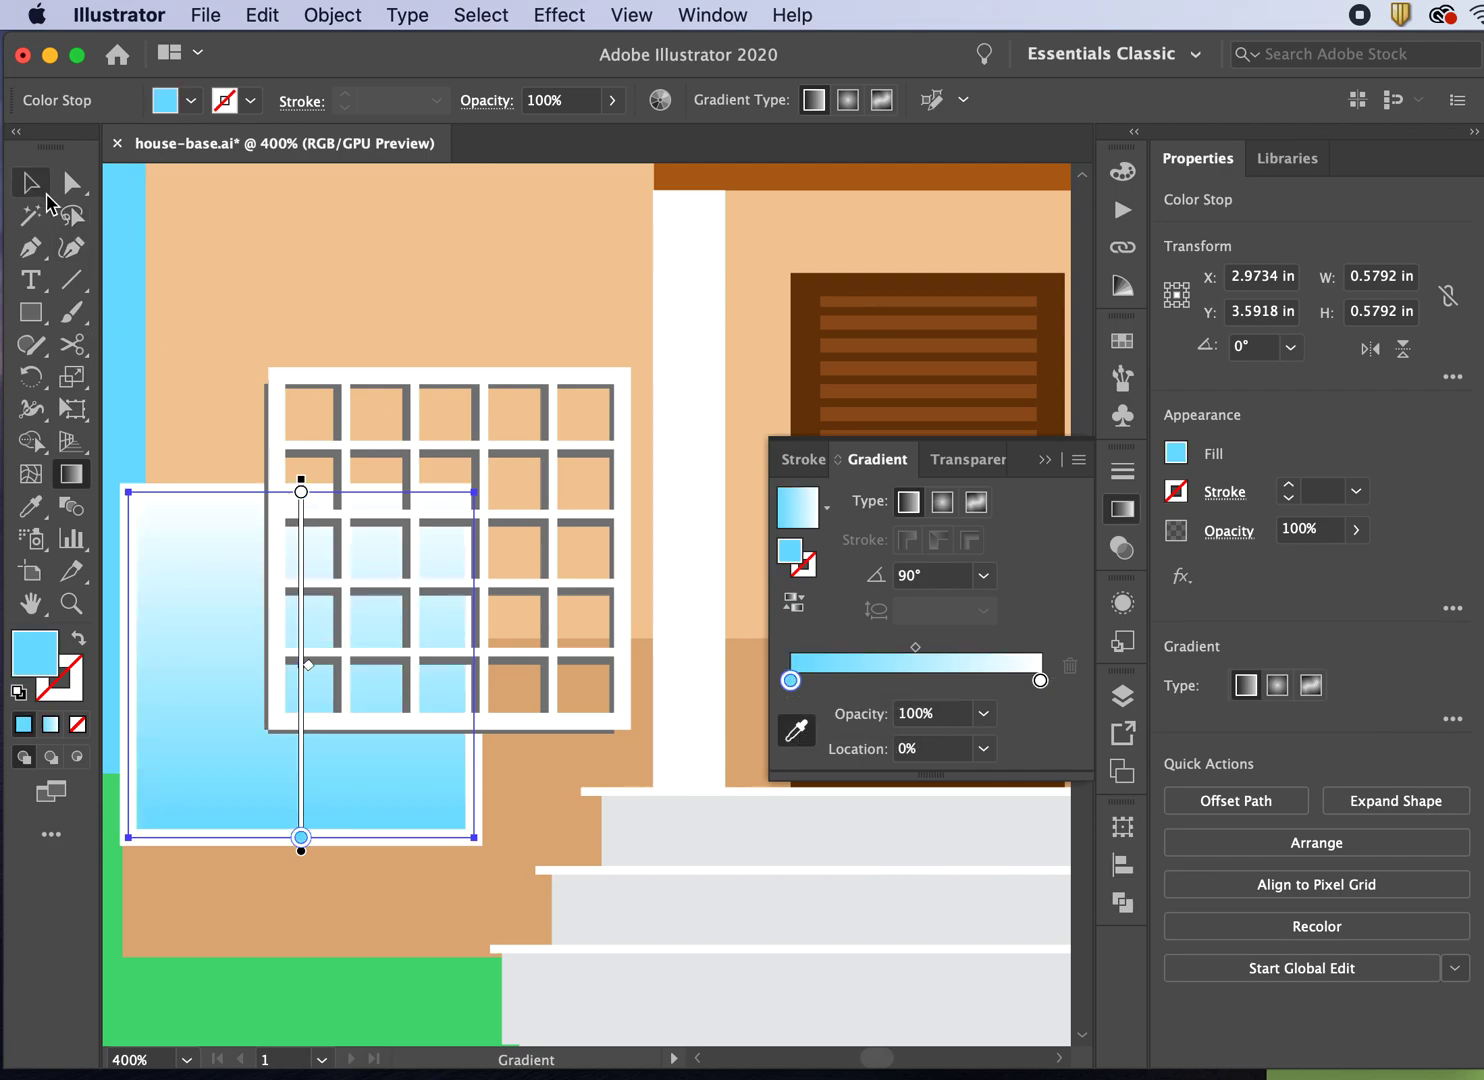
Step: Move the gradient-filled glass rectangle back behind the window grid, to about X 3.22 in, Y 3.40 in, and deselect it
left_click(31, 182)
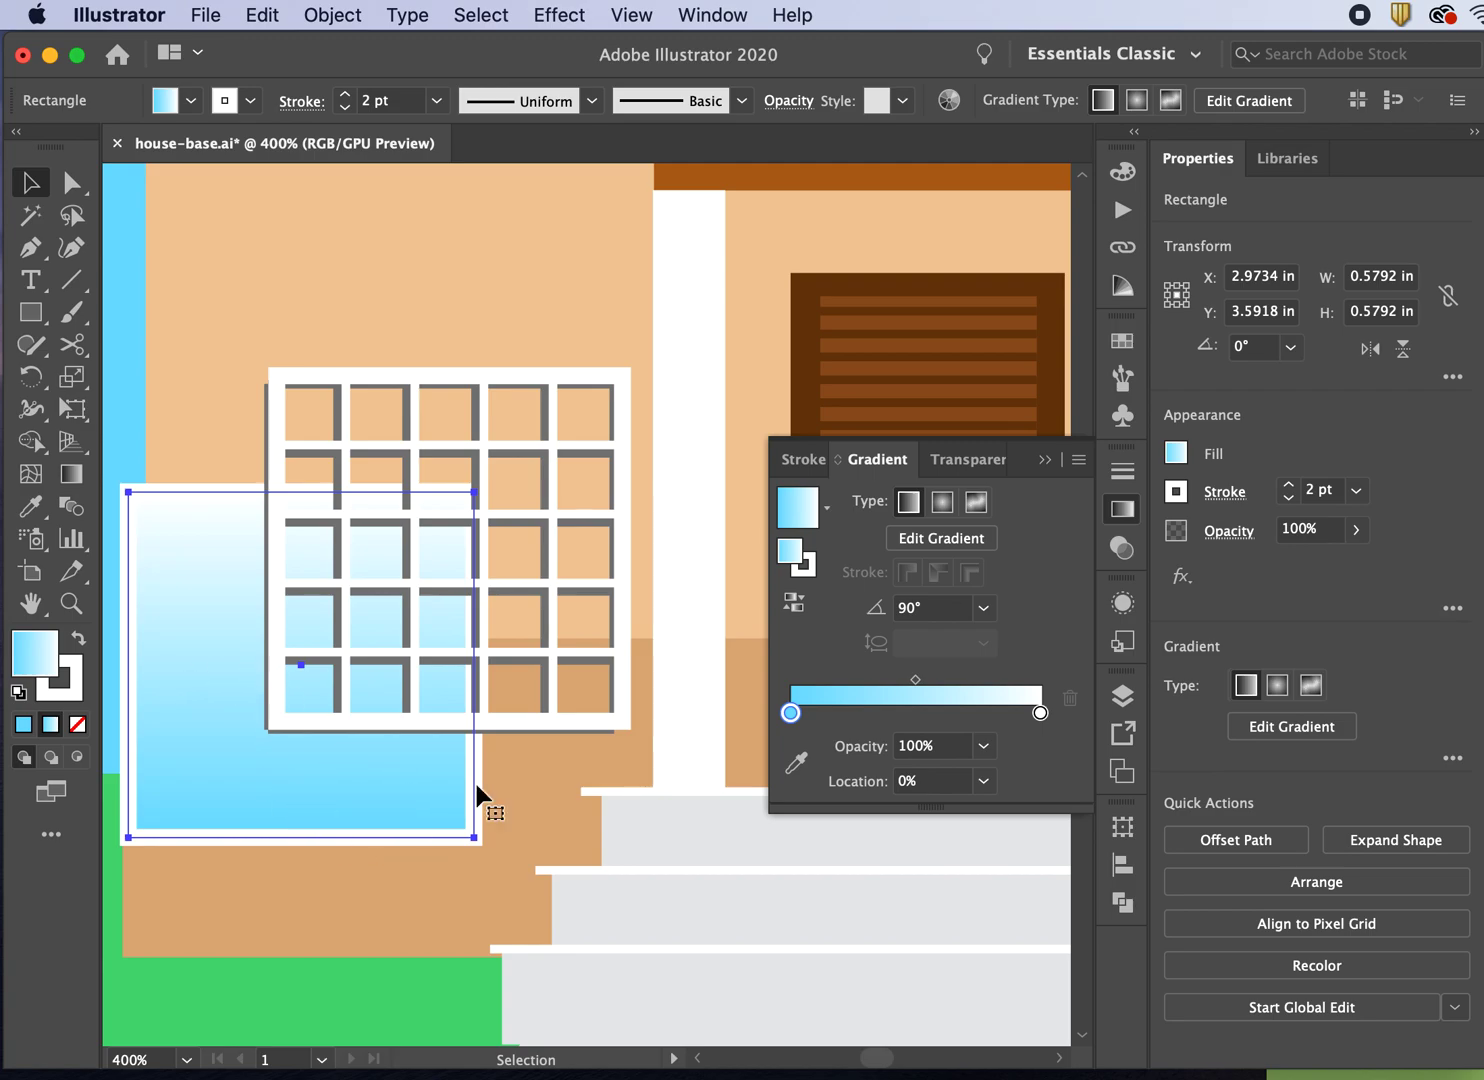
left_click_drag(272, 768, 417, 649)
key("super+minus")
key("super+minus")
key("super+minus")
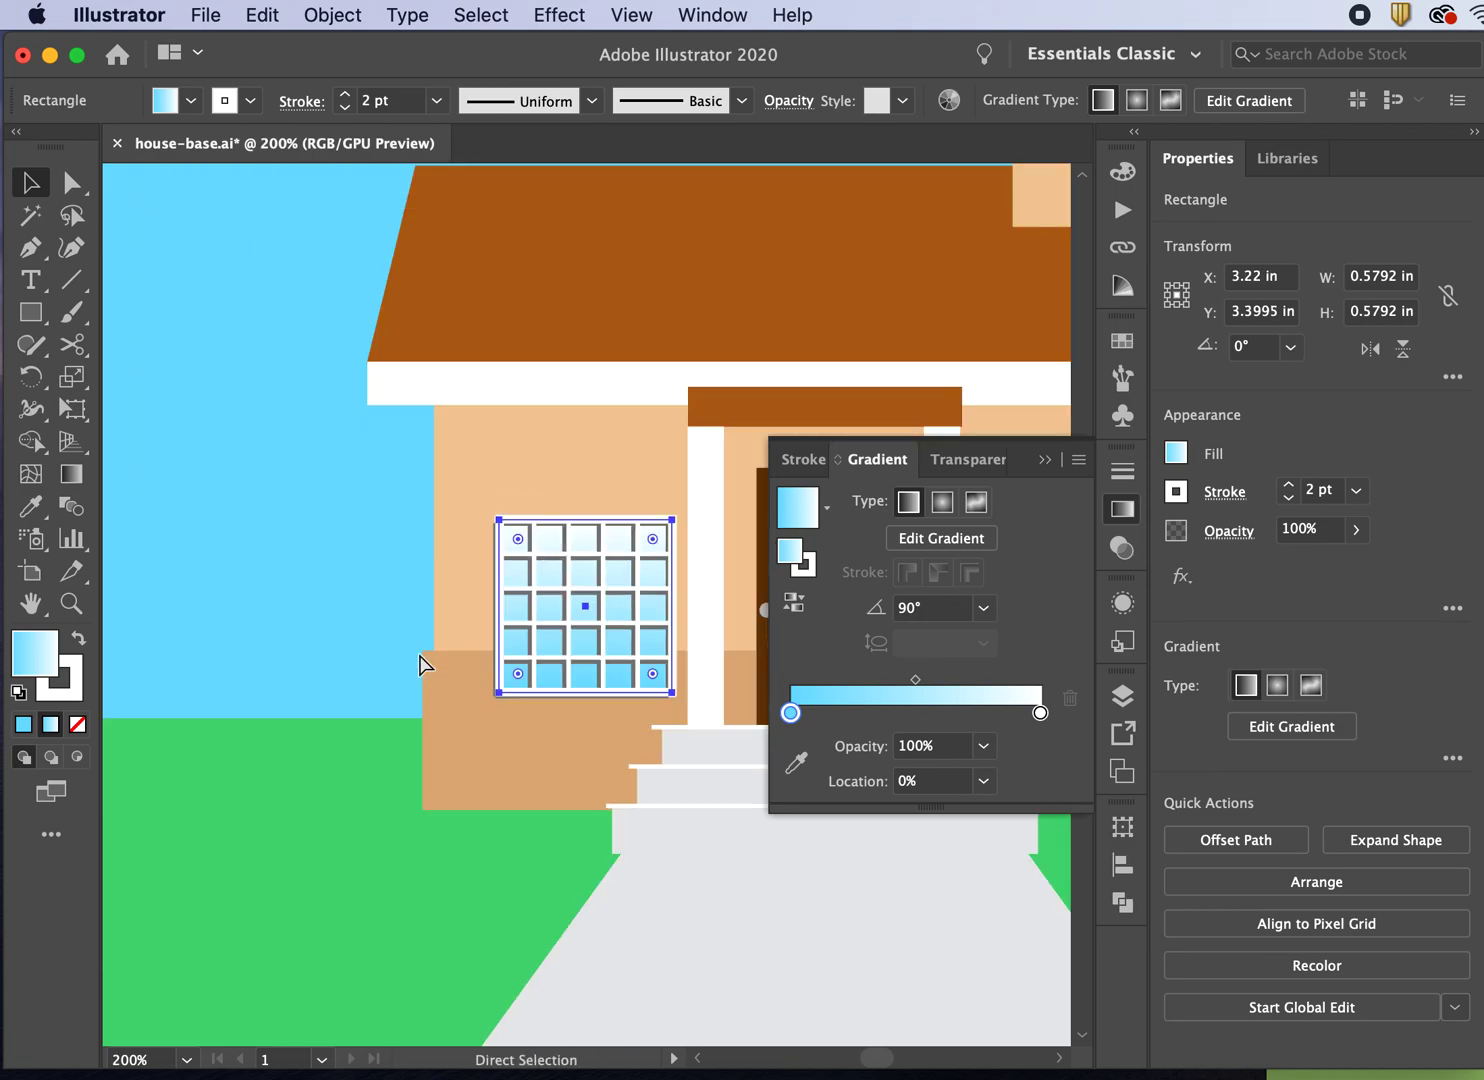
left_click(292, 561)
Step: Check how the gradient window looks within the whole house illustration, then up close
key("super+minus")
key("super+minus")
key("super+minus")
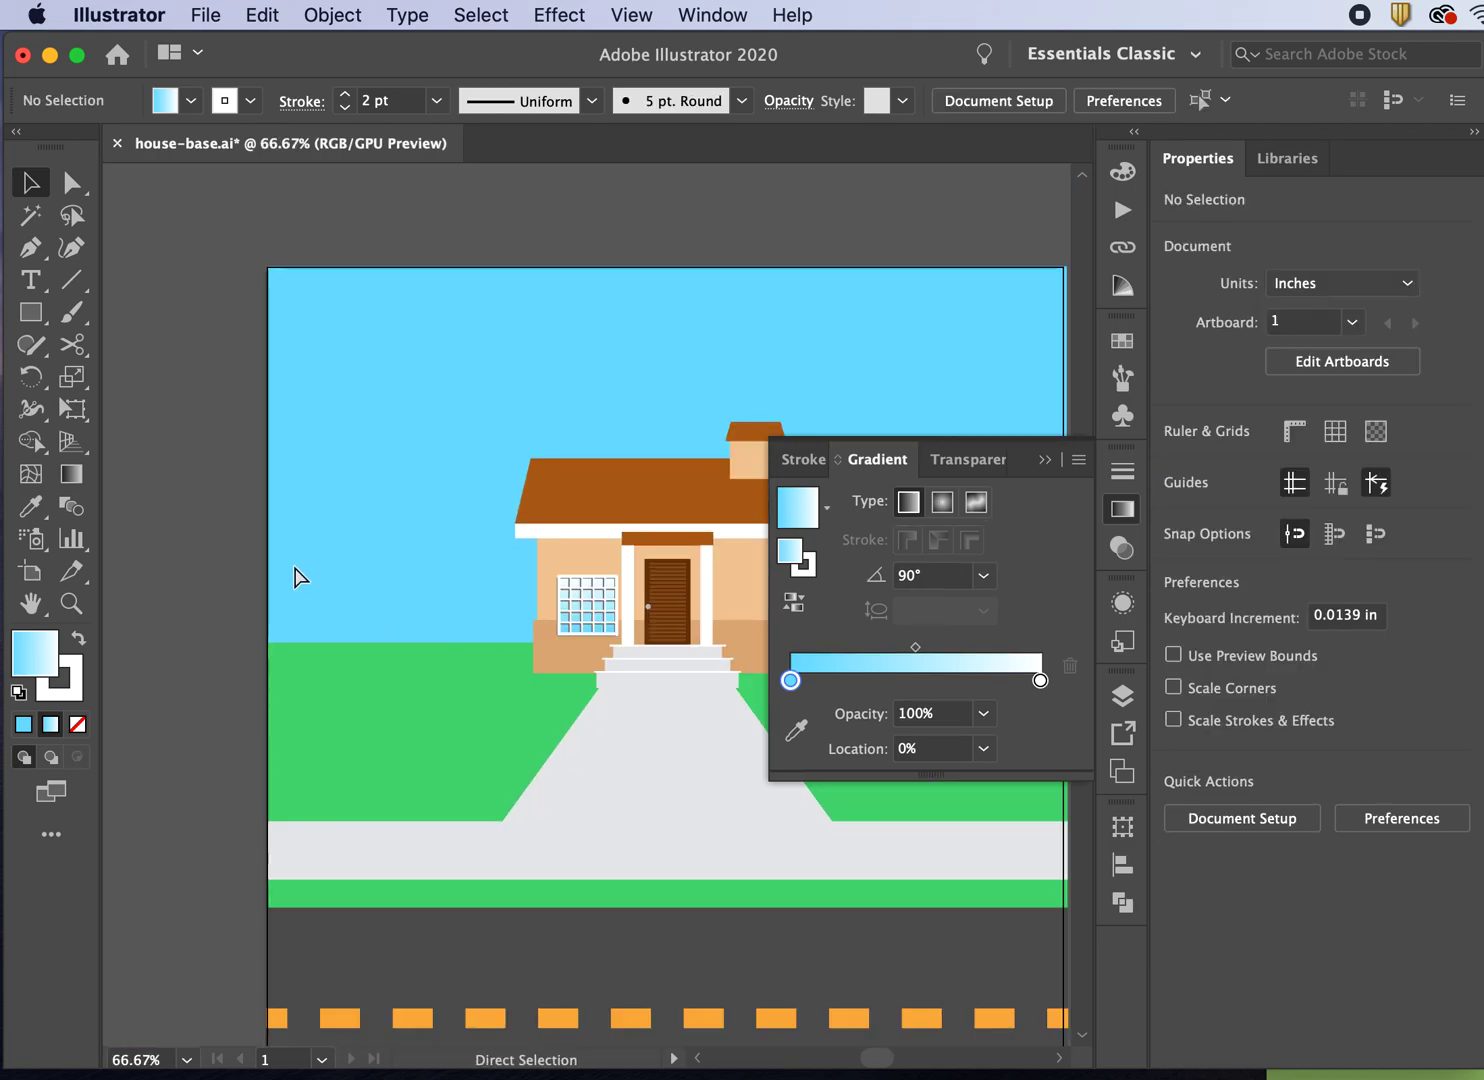
key("super+equal")
key("super+equal")
key("super+equal")
key("super+equal")
key("super+equal")
key("super+equal")
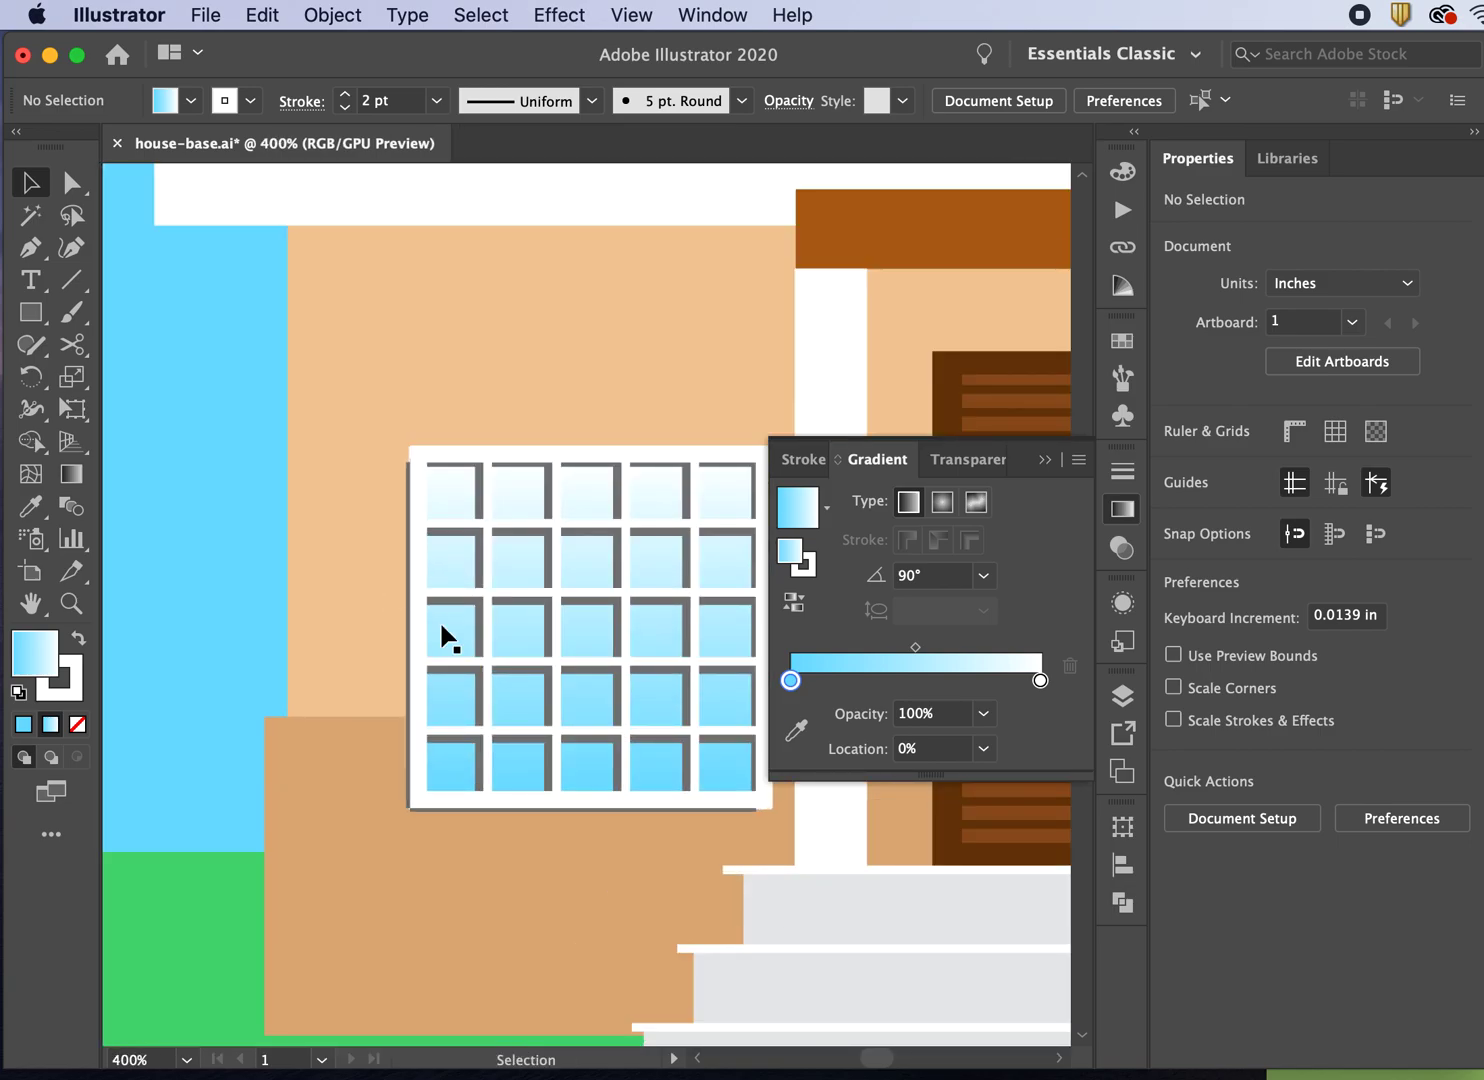
Step: Replace the glass gradient's white end stop with a pale blue stop (#e1f8ff) at location 100%
left_click(464, 586)
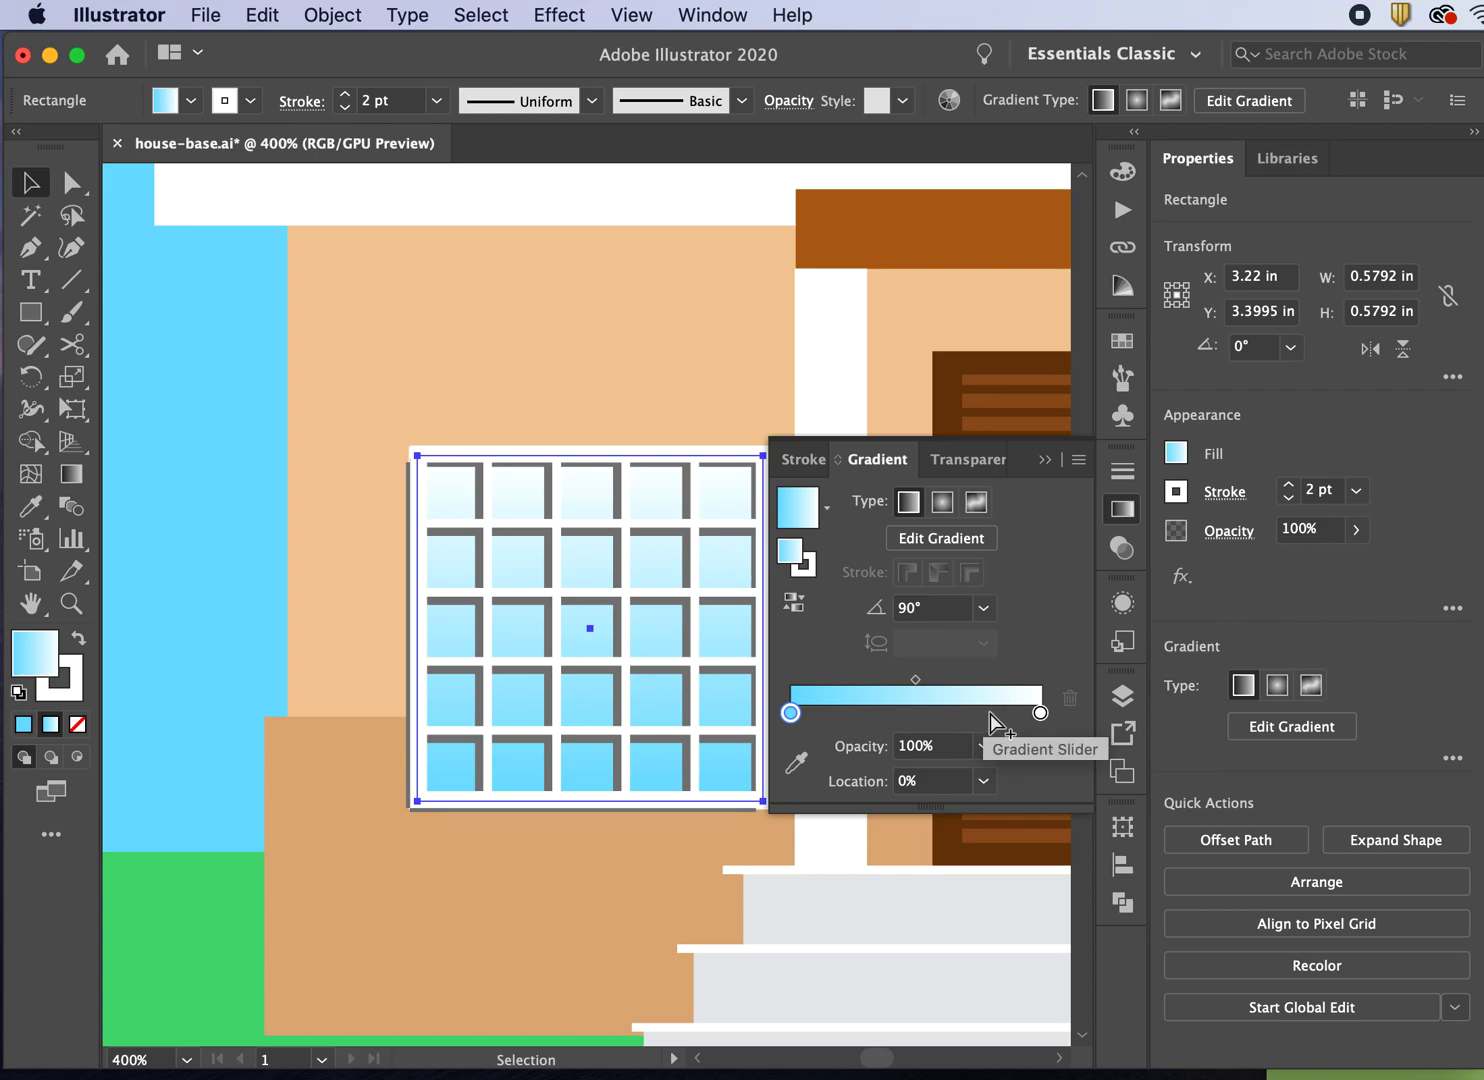
left_click(989, 713)
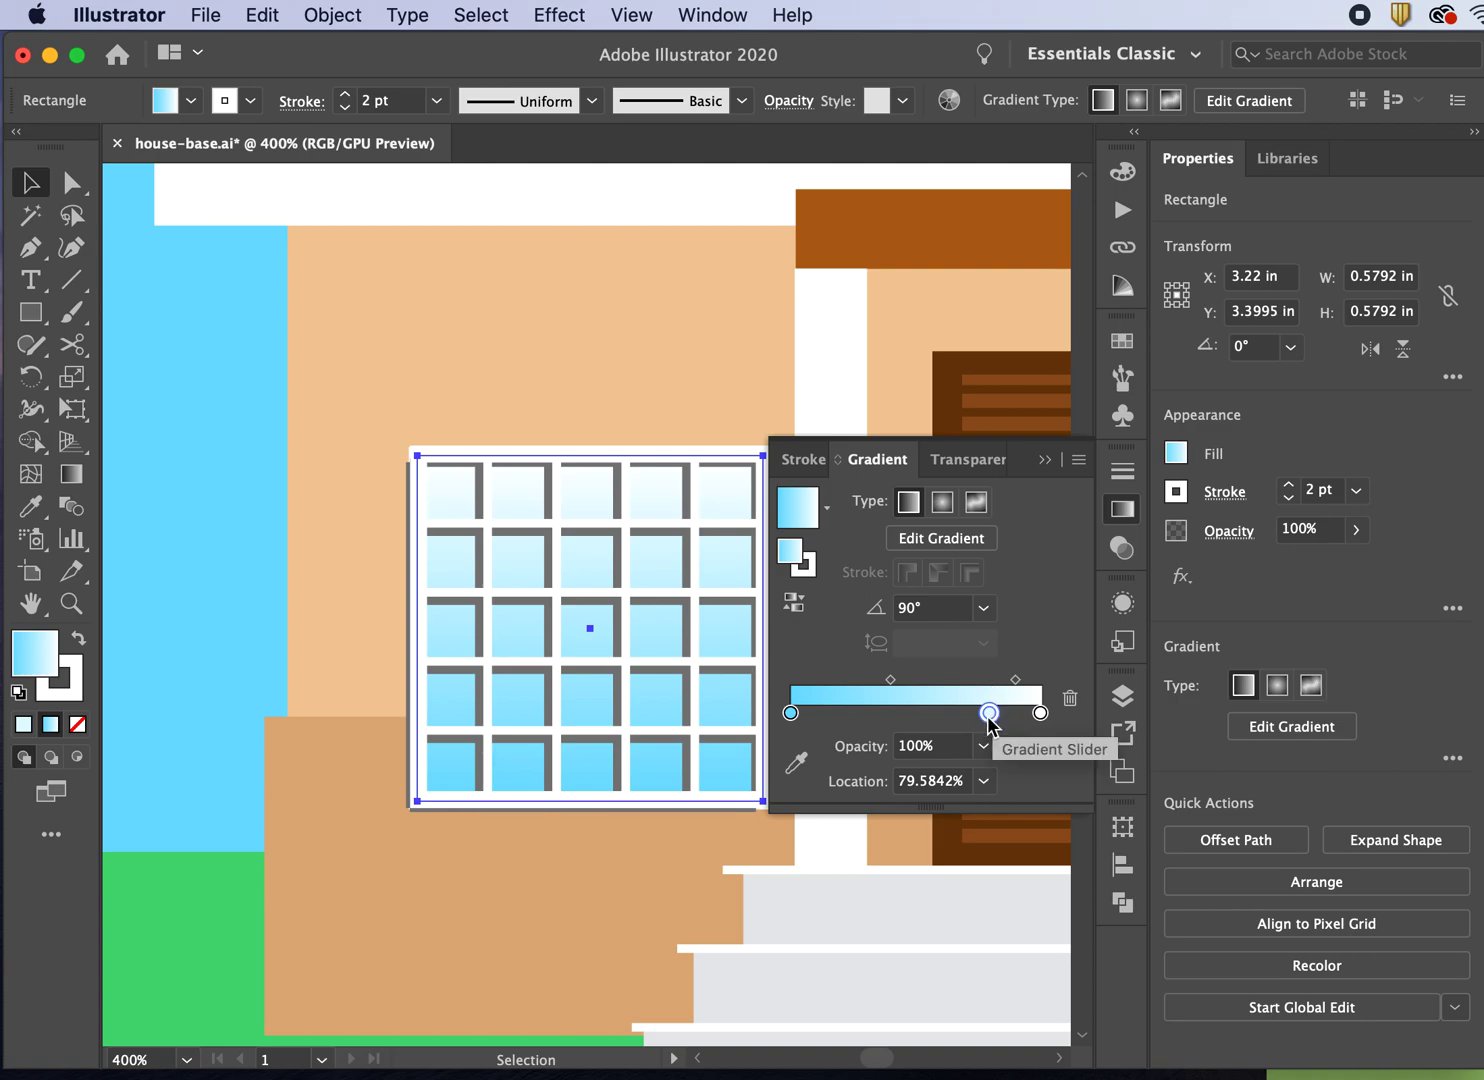
double_click(989, 713)
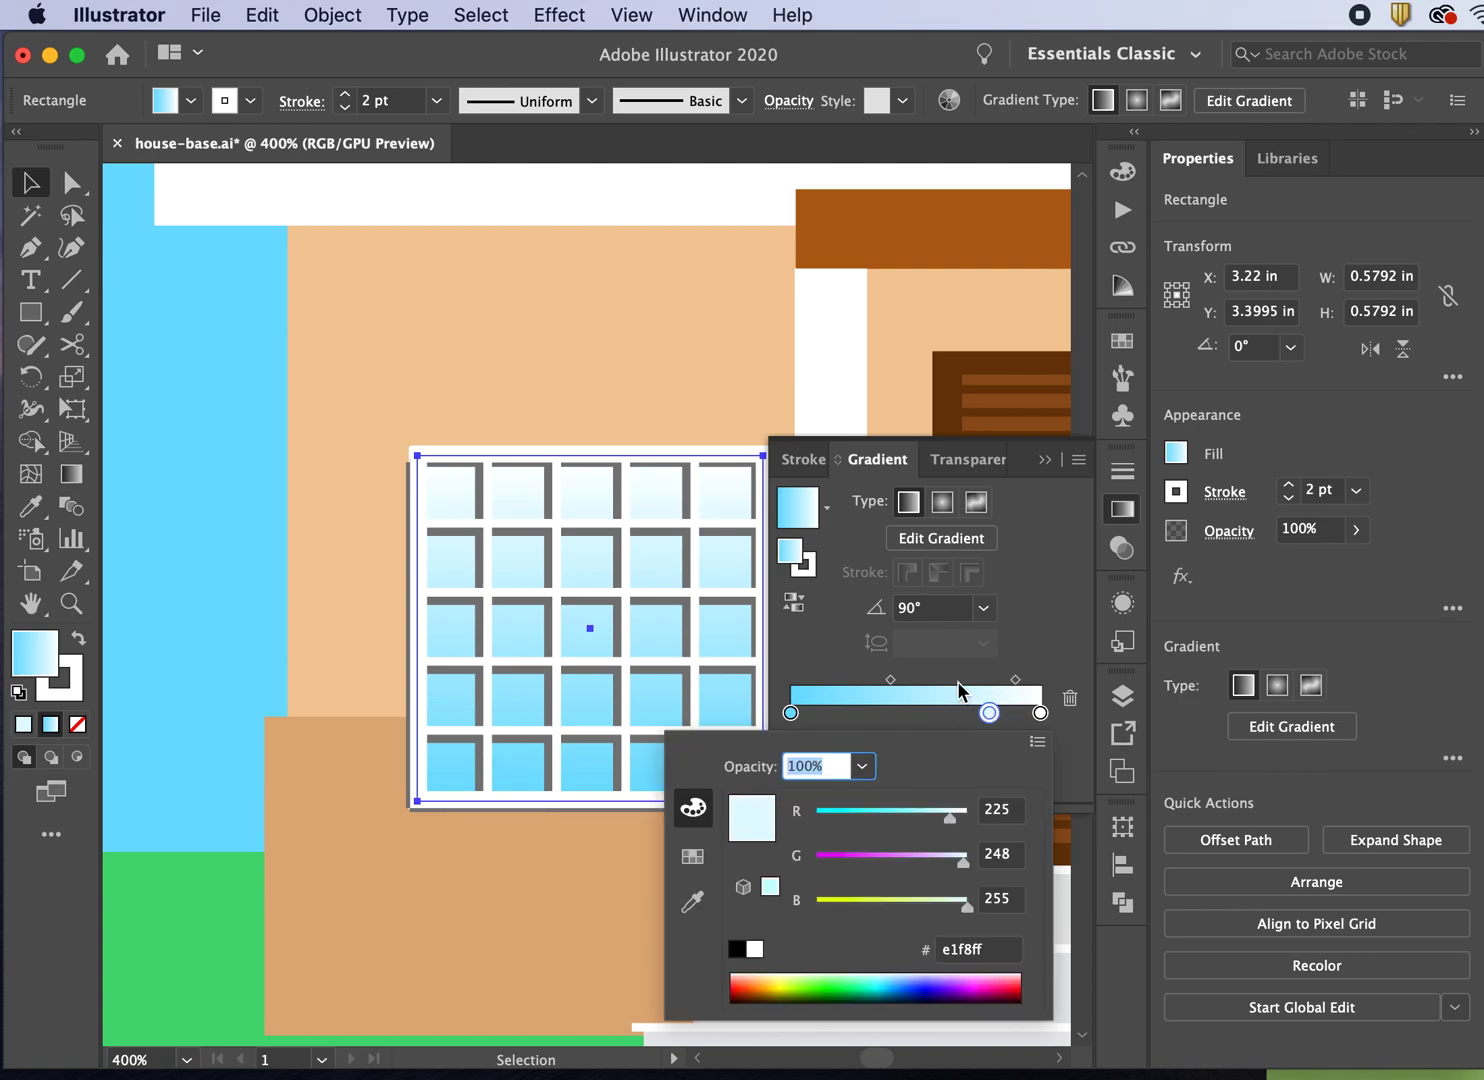
left_click(1033, 640)
left_click_drag(1040, 713, 1039, 769)
left_click_drag(989, 712, 1080, 716)
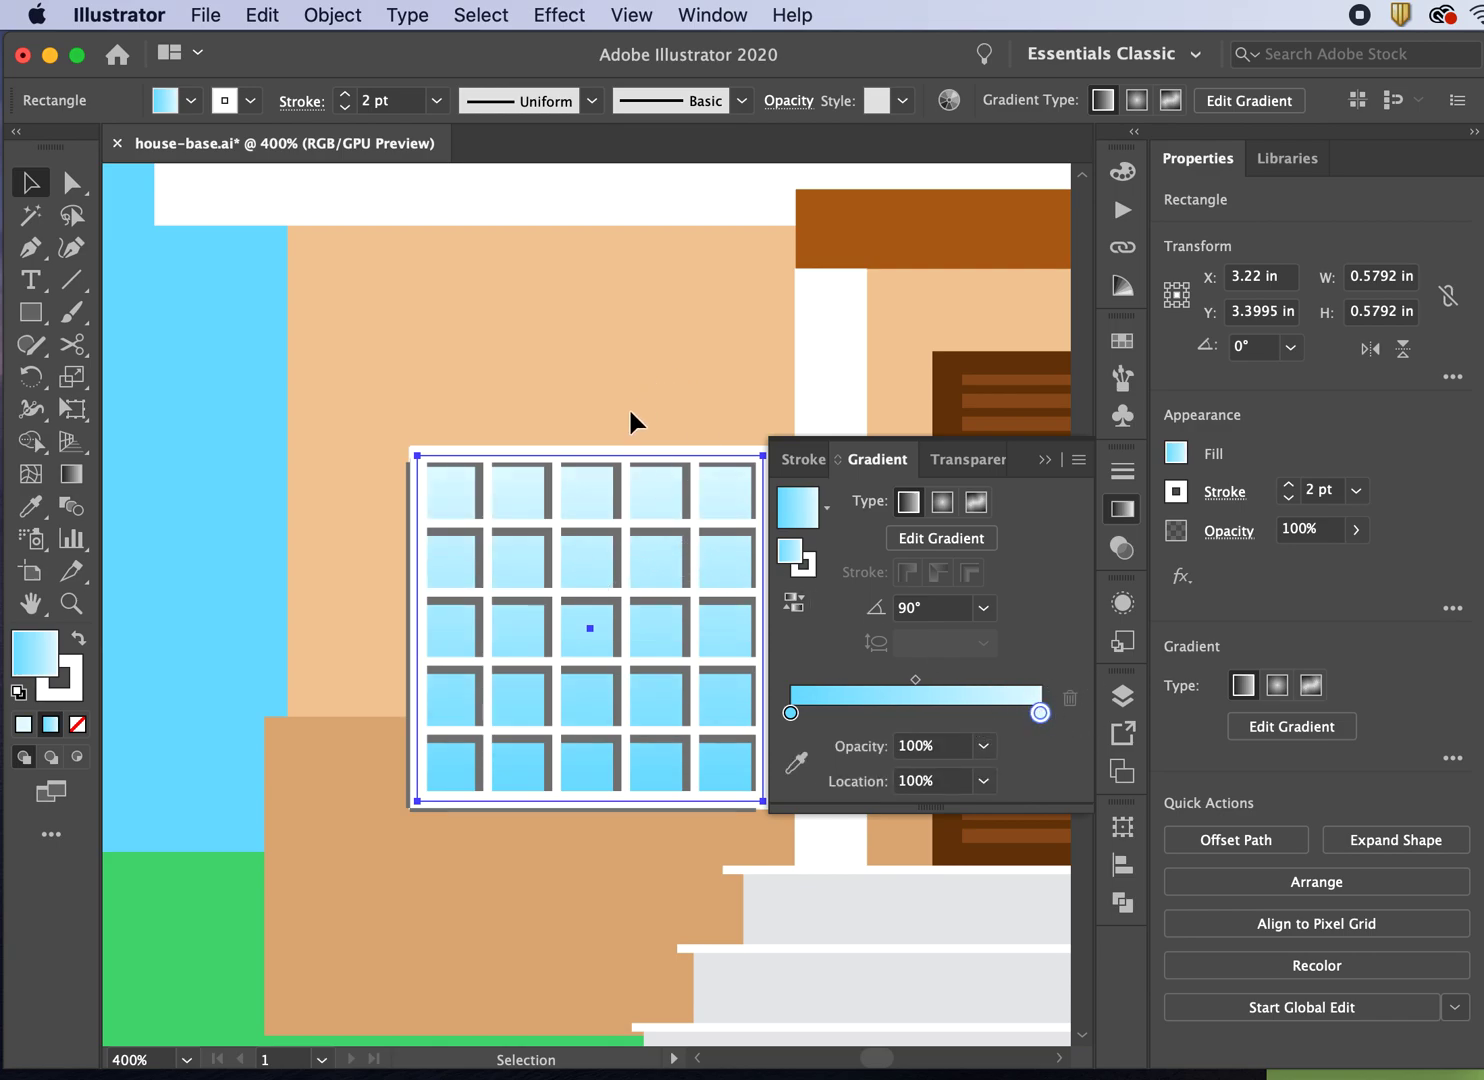
Step: Deselect the gradient glass rectangle, check the window within the house, and save the illustration
key("super+0")
left_click(217, 297)
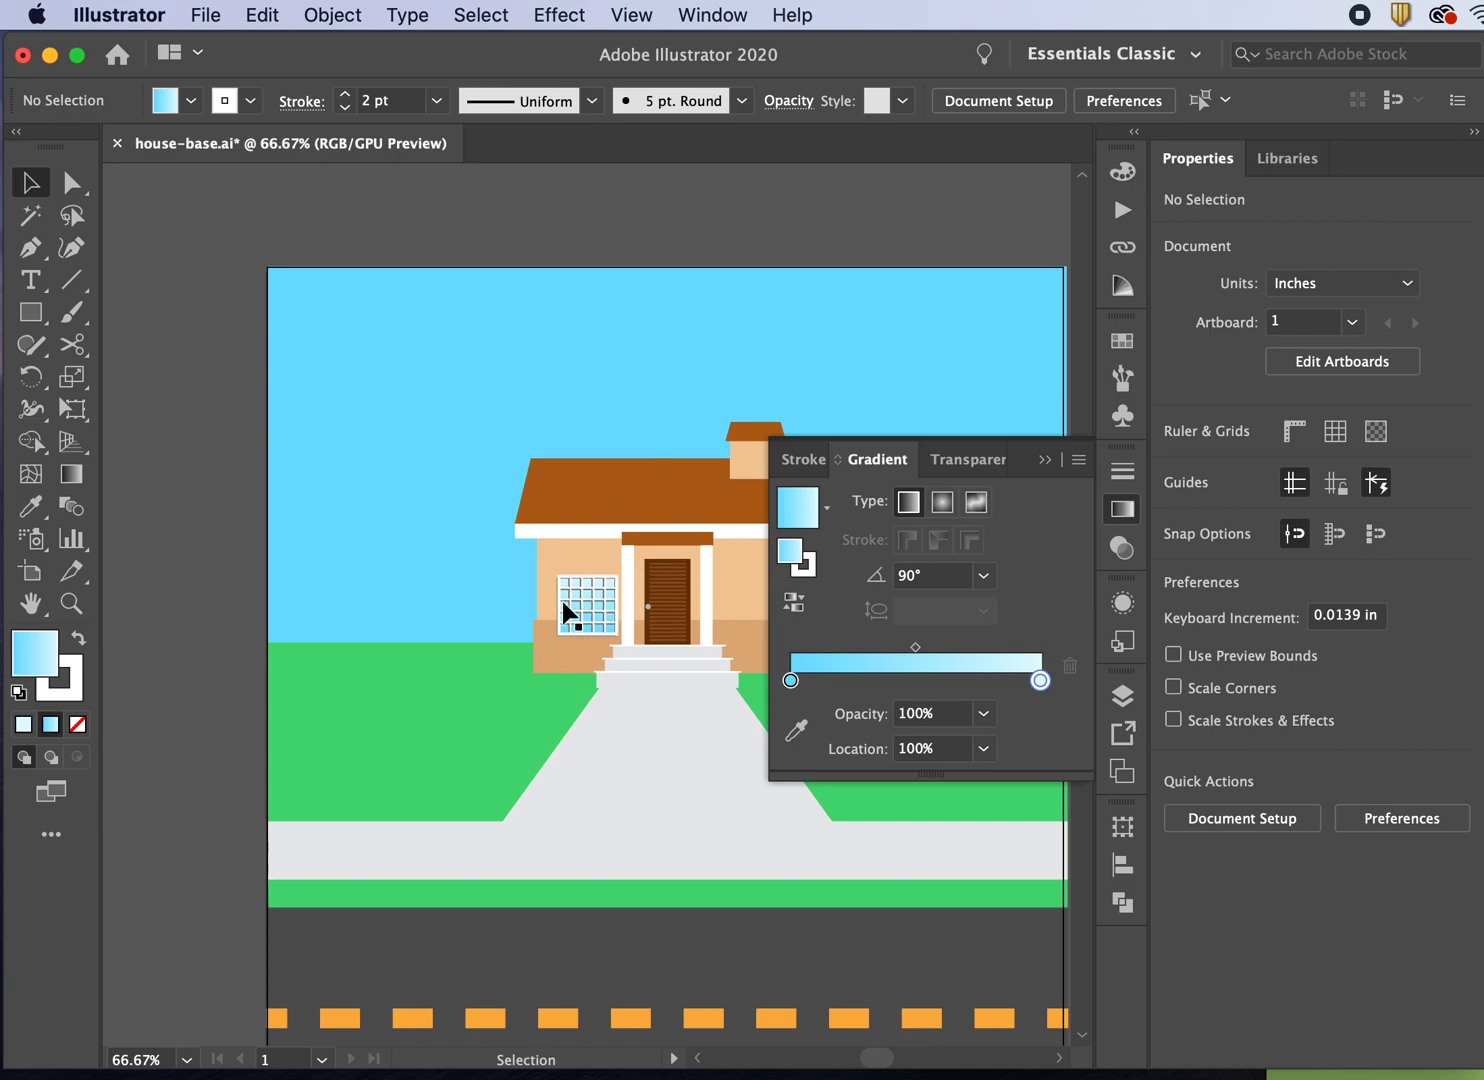
scroll(565, 606, "up", 3)
scroll(563, 602, "right", 2)
scroll(563, 602, "up", 1)
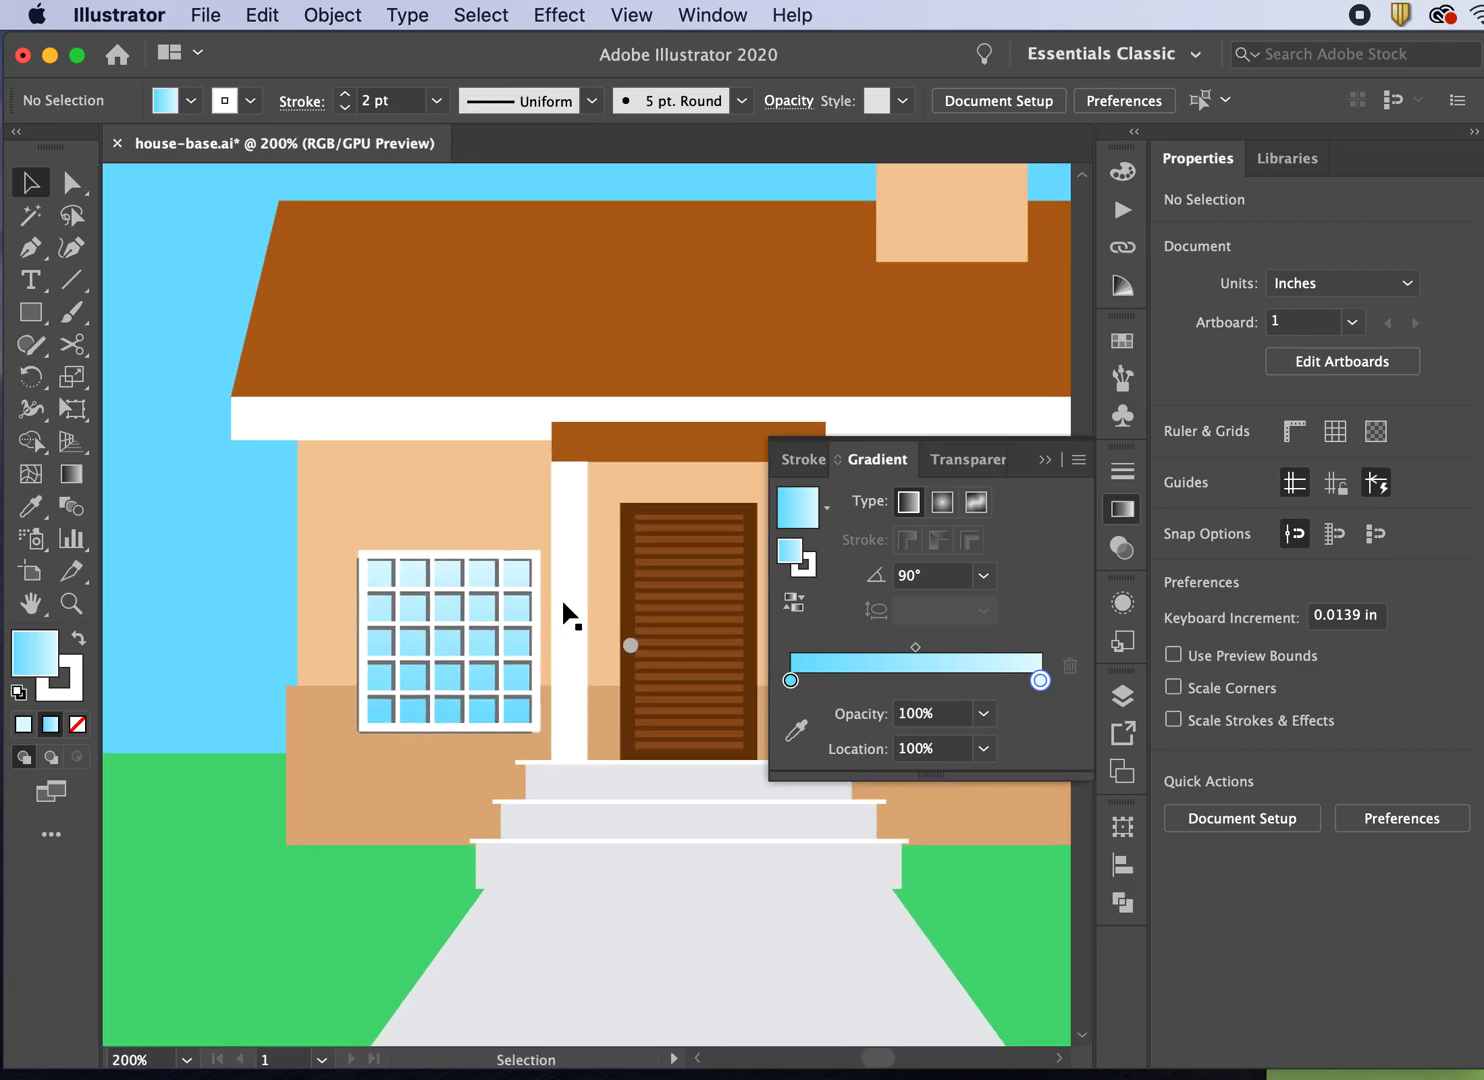
key("super+s")
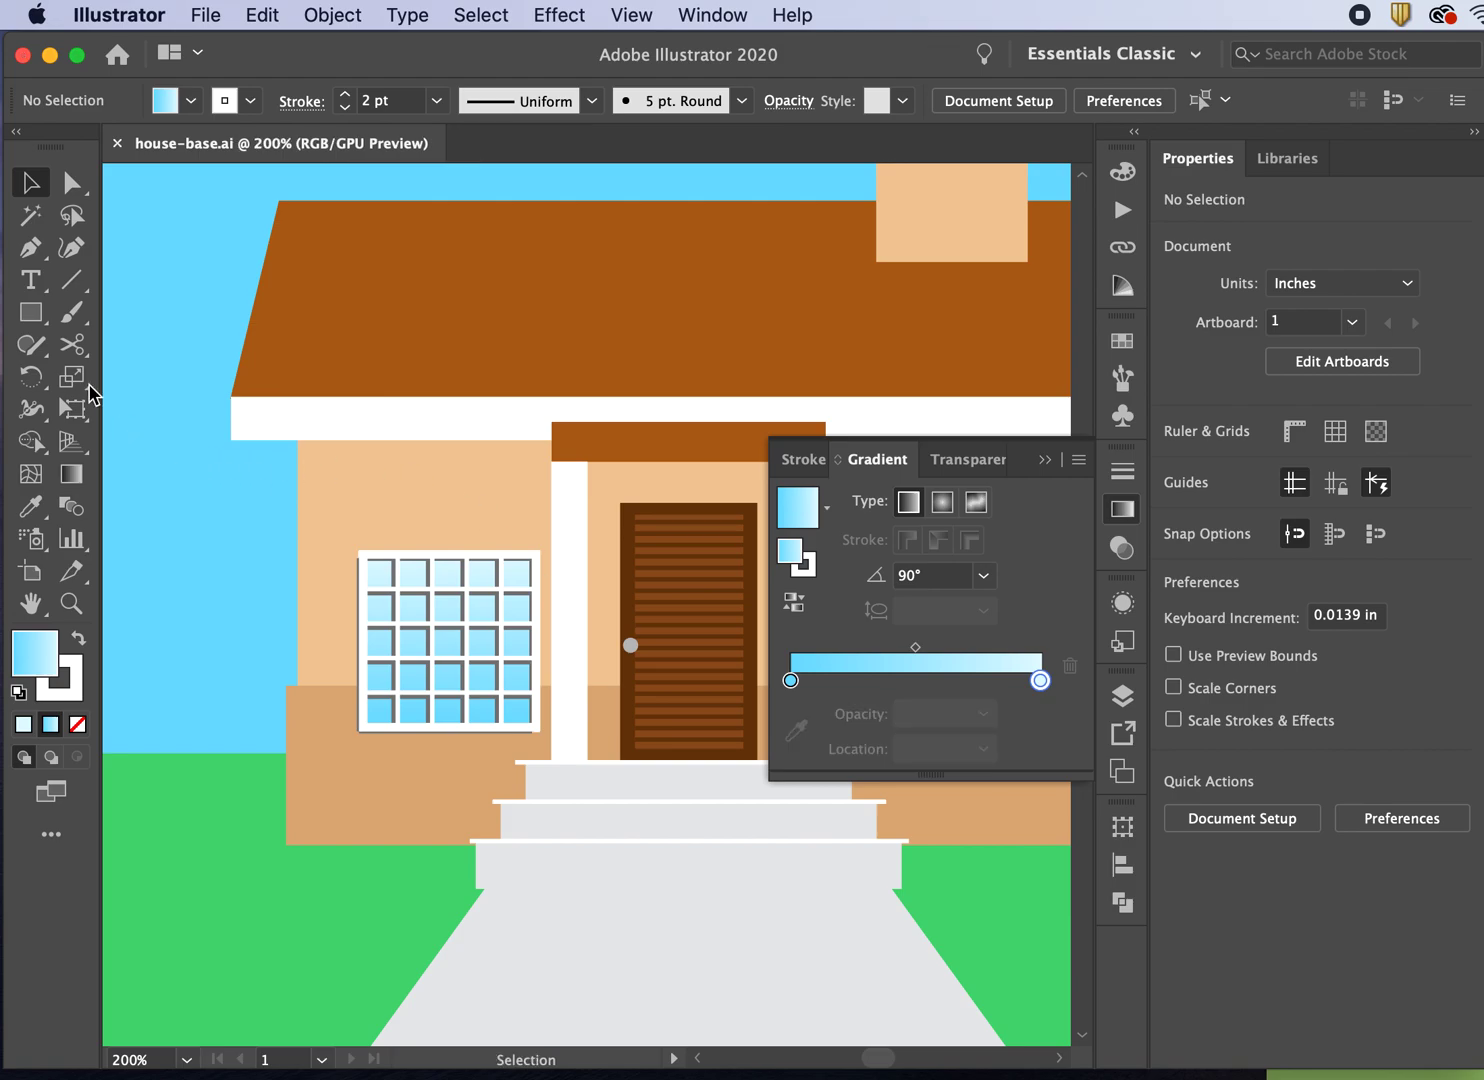
Step: Switch to Preview to examine the arched windows in the house-base-art reference, move it aside, and return to Illustrator
key("super+equal")
key("super+equal")
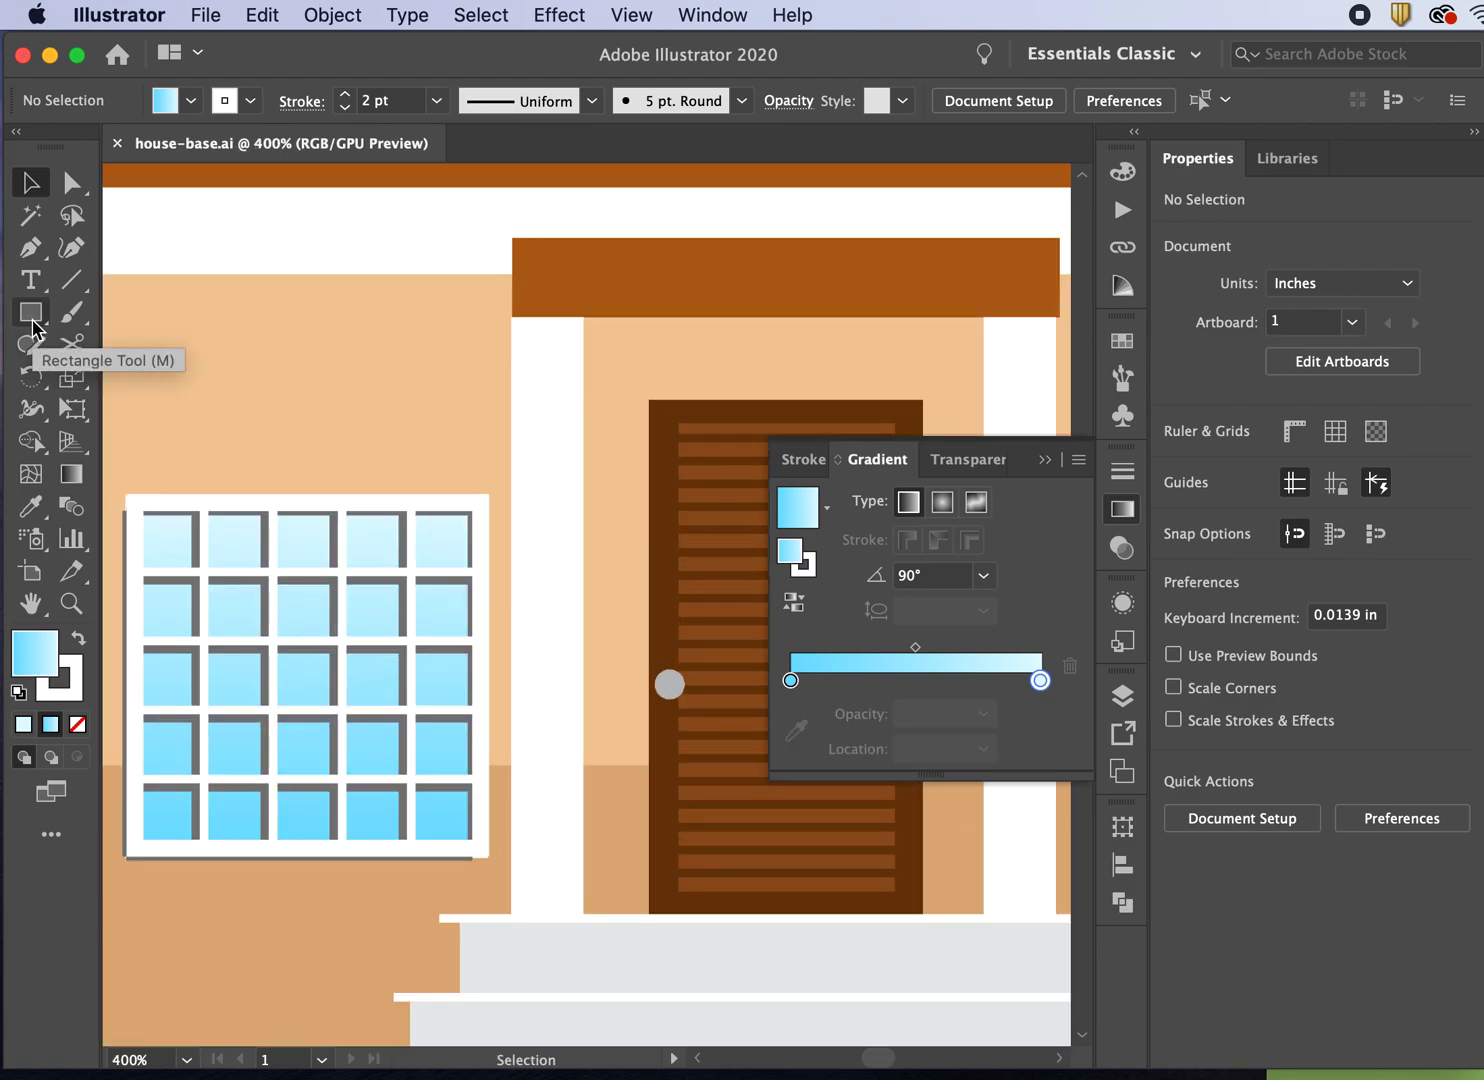
scroll(420, 505, "left", 3)
scroll(420, 505, "down", 1)
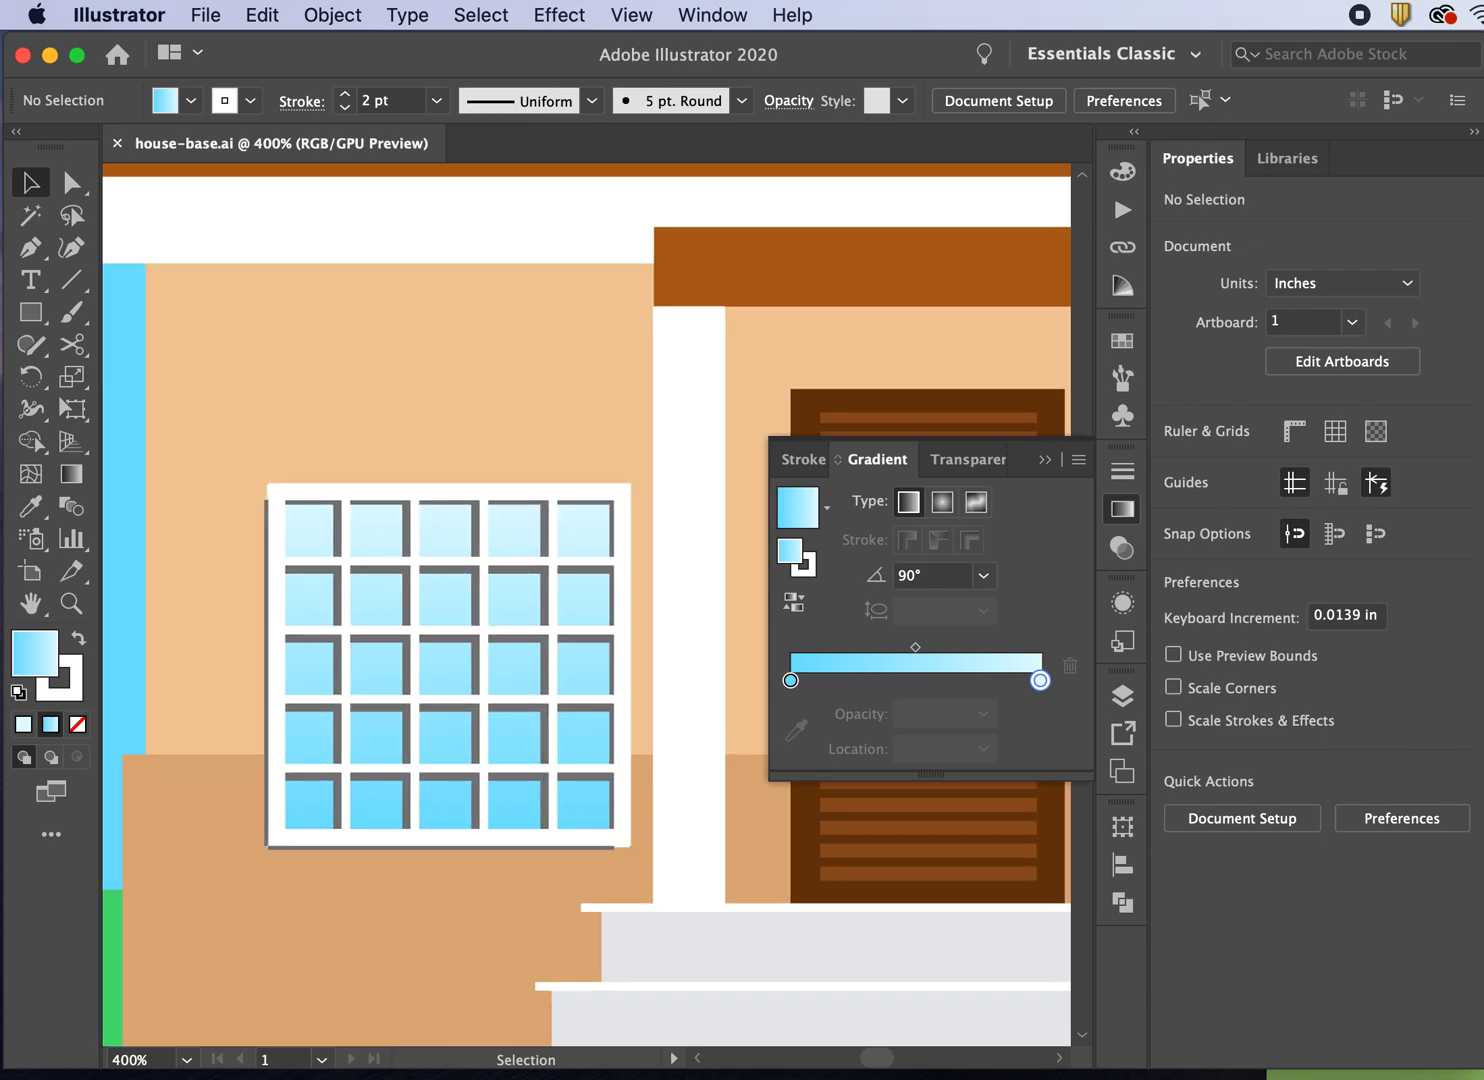
key("super+Tab")
left_click_drag(1478, 458, 836, 346)
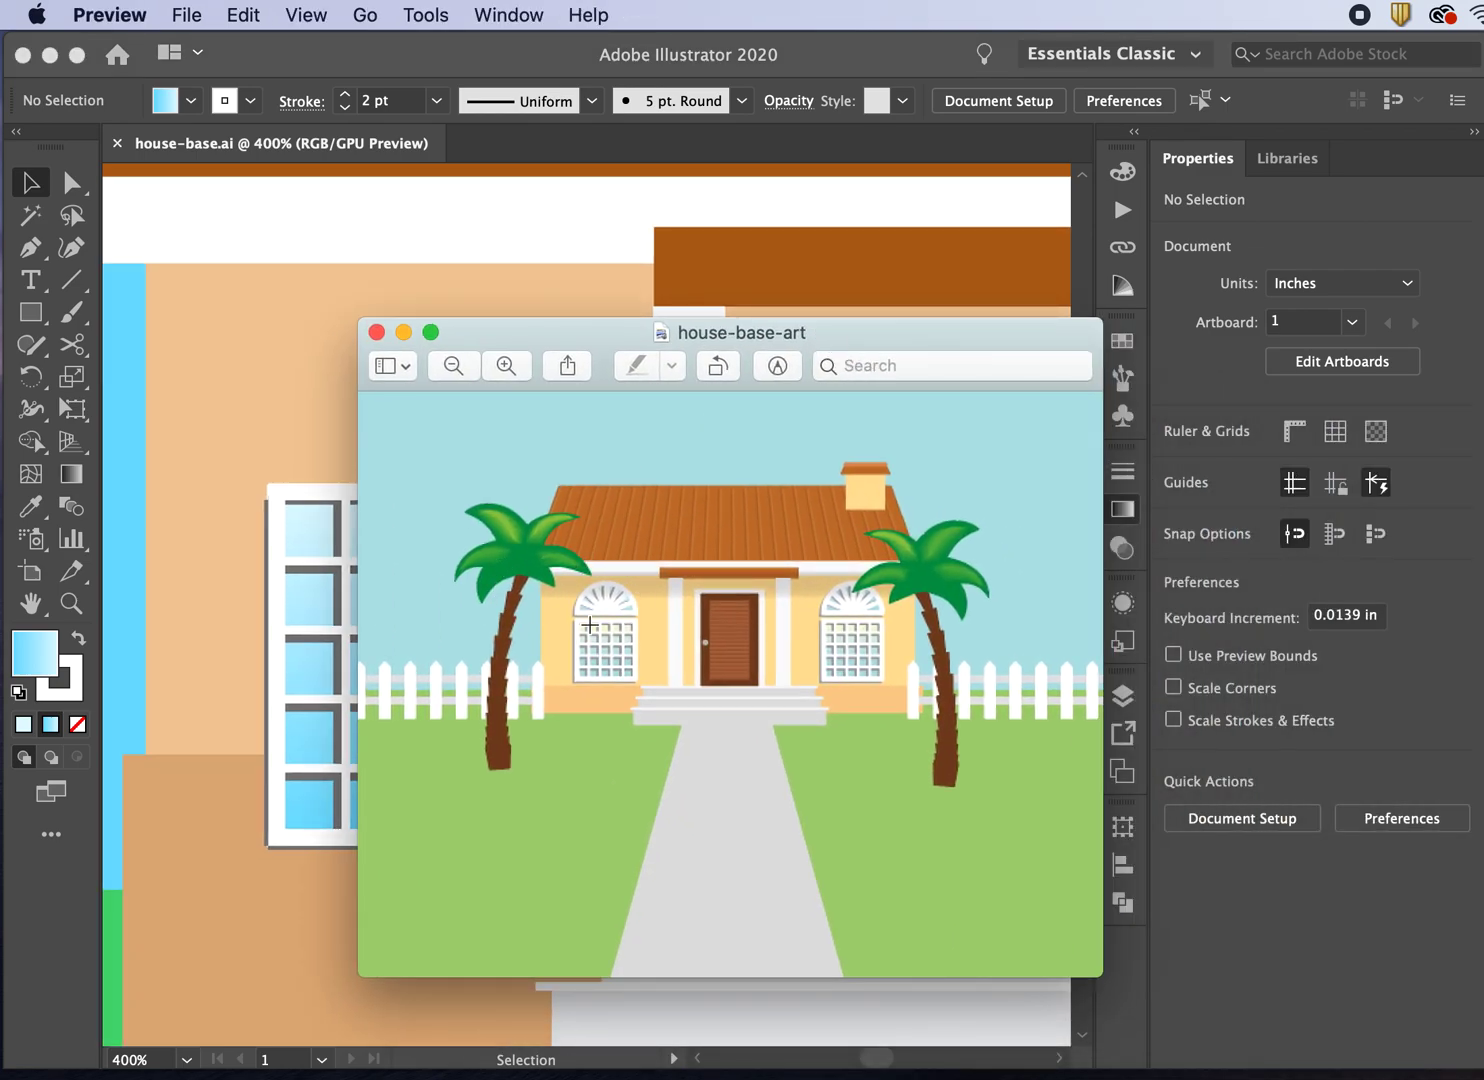
left_click_drag(505, 342, 1310, 357)
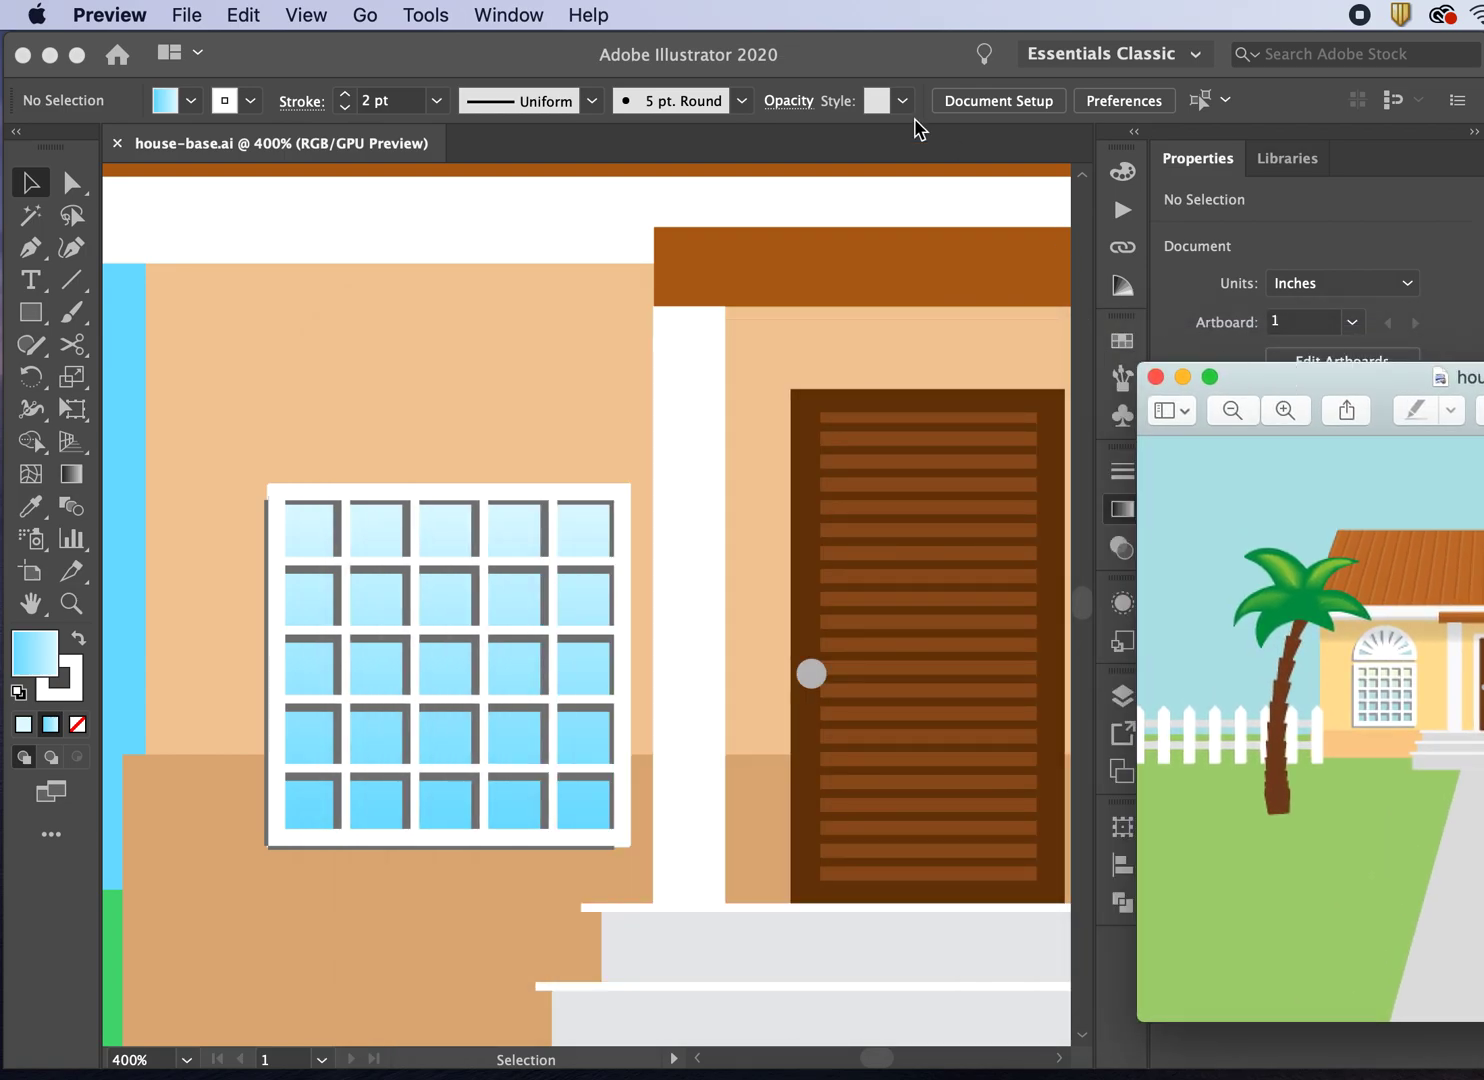
left_click(797, 44)
Step: Draw a gradient-filled circle about 0.58 in wide over the window grid and move it up to about Y 3.04 in
left_click(22, 313)
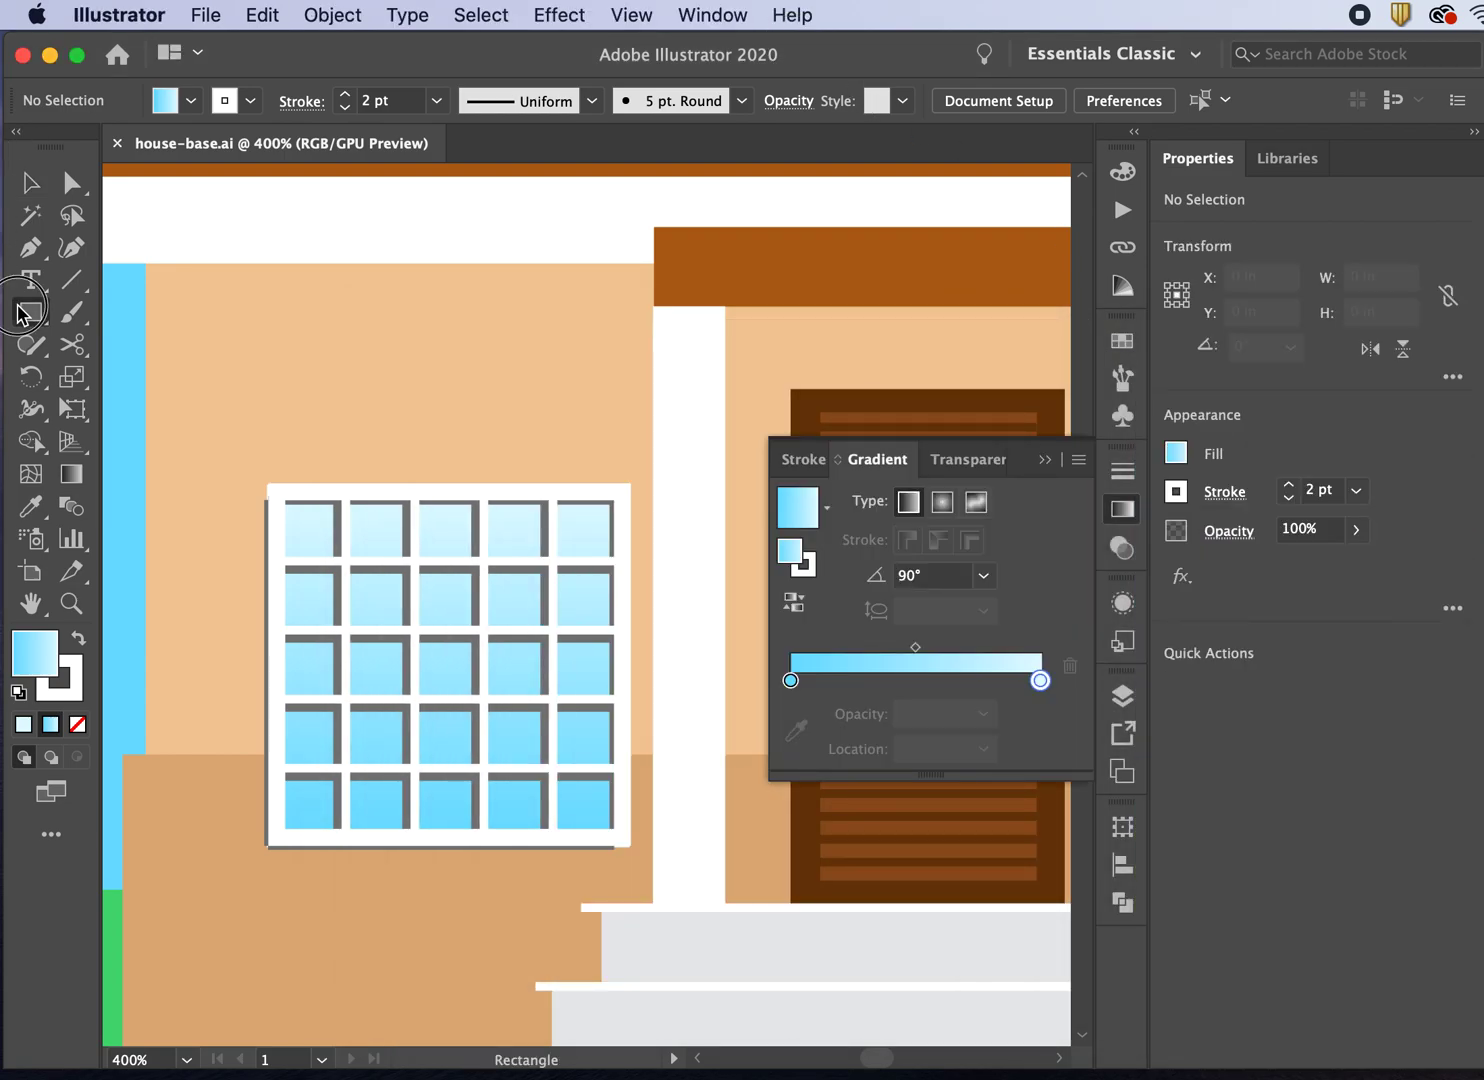
left_click(140, 377)
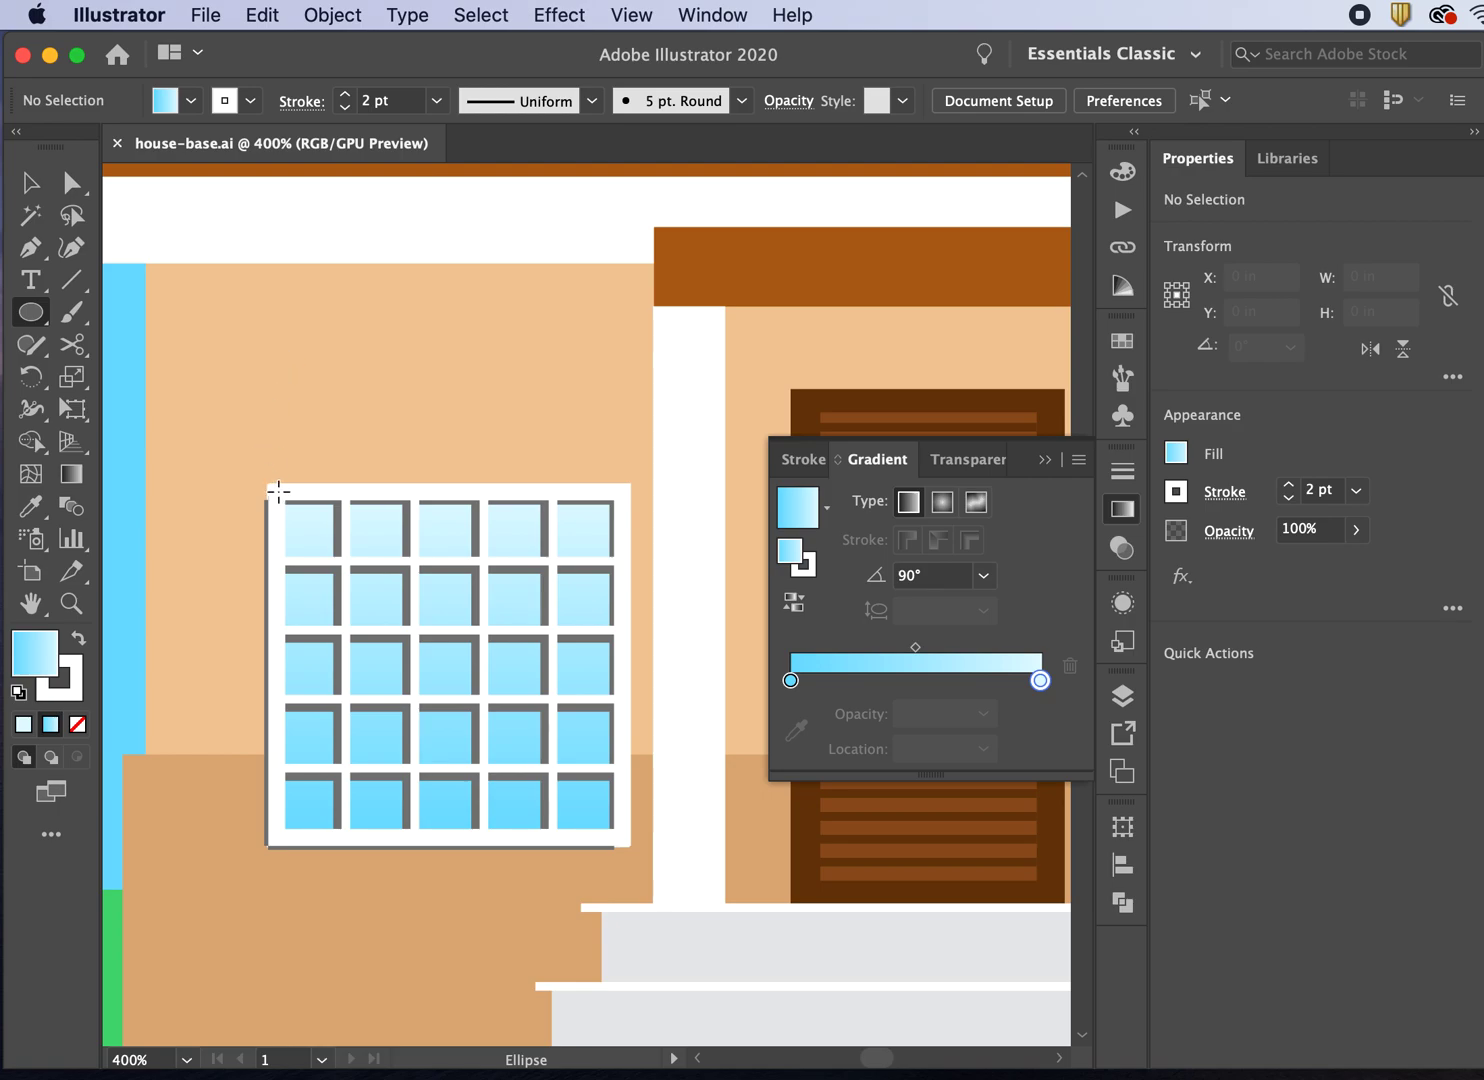
left_click_drag(277, 492, 623, 843)
left_click(31, 182)
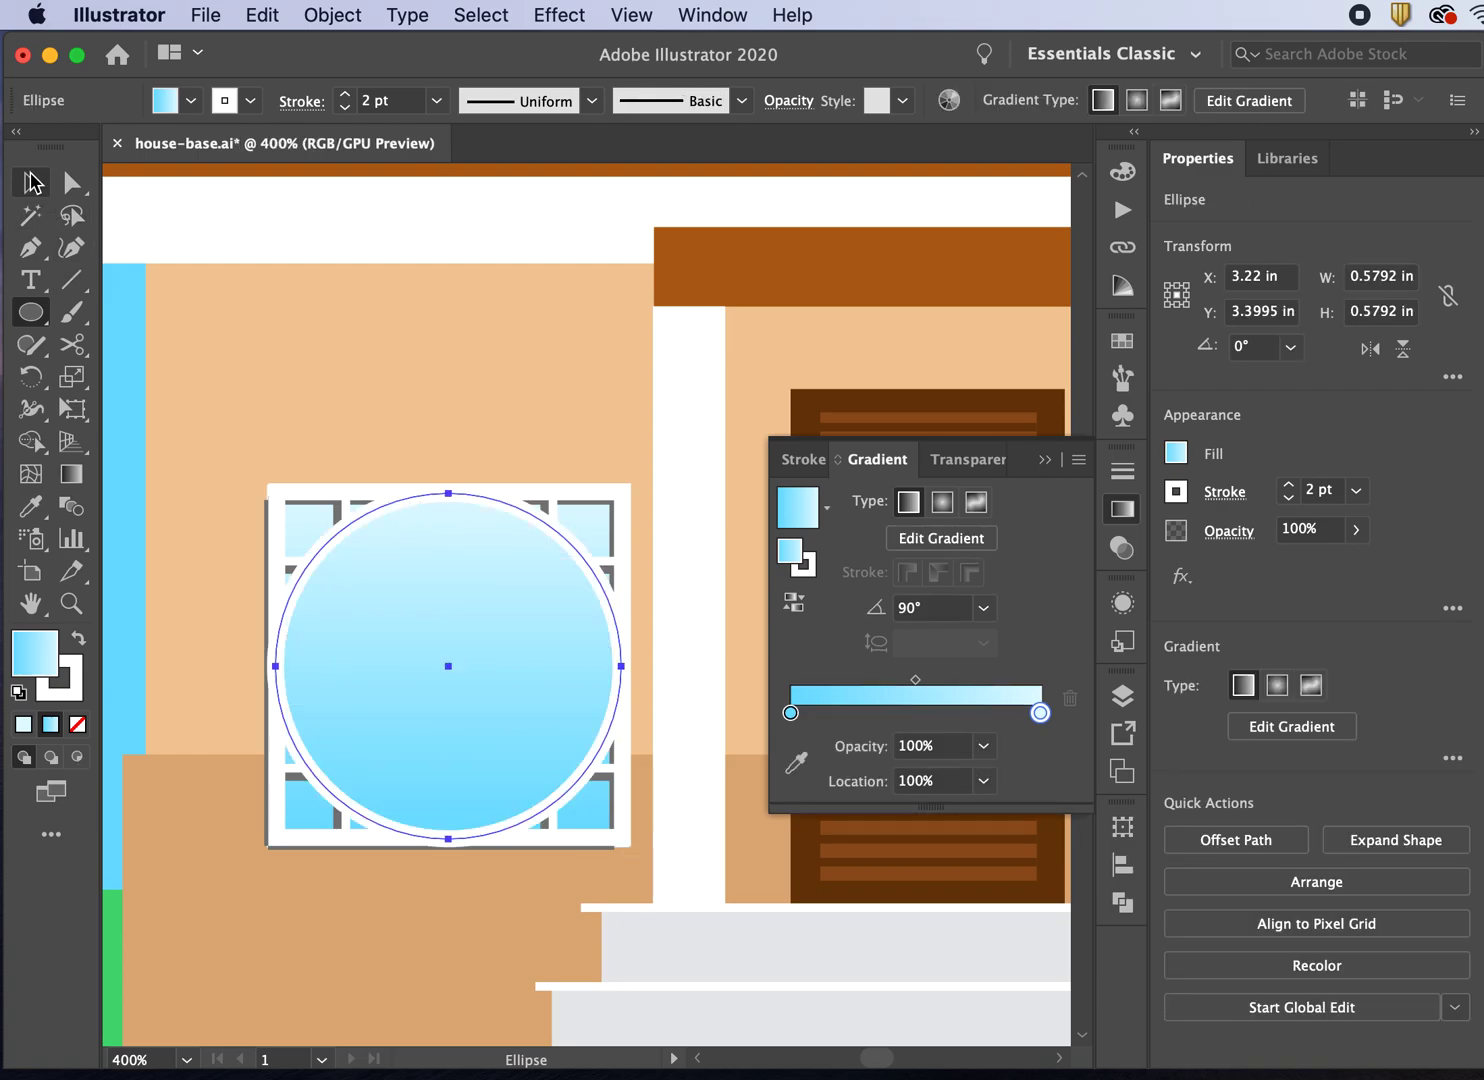
left_click_drag(390, 713, 389, 512)
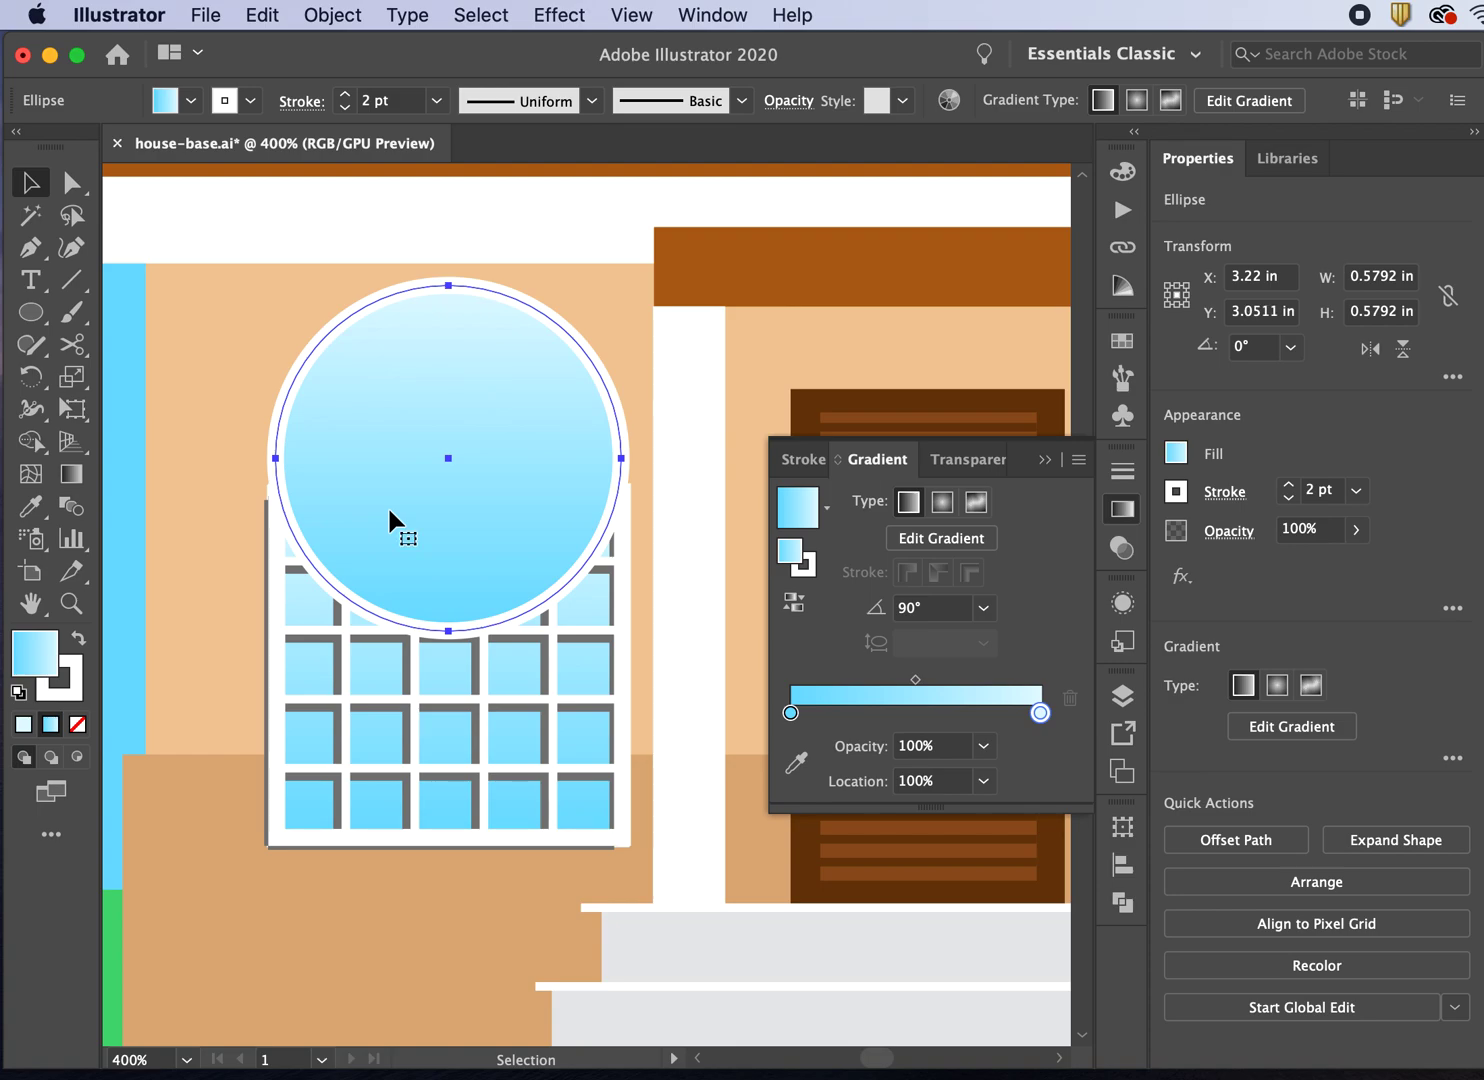
key("Up")
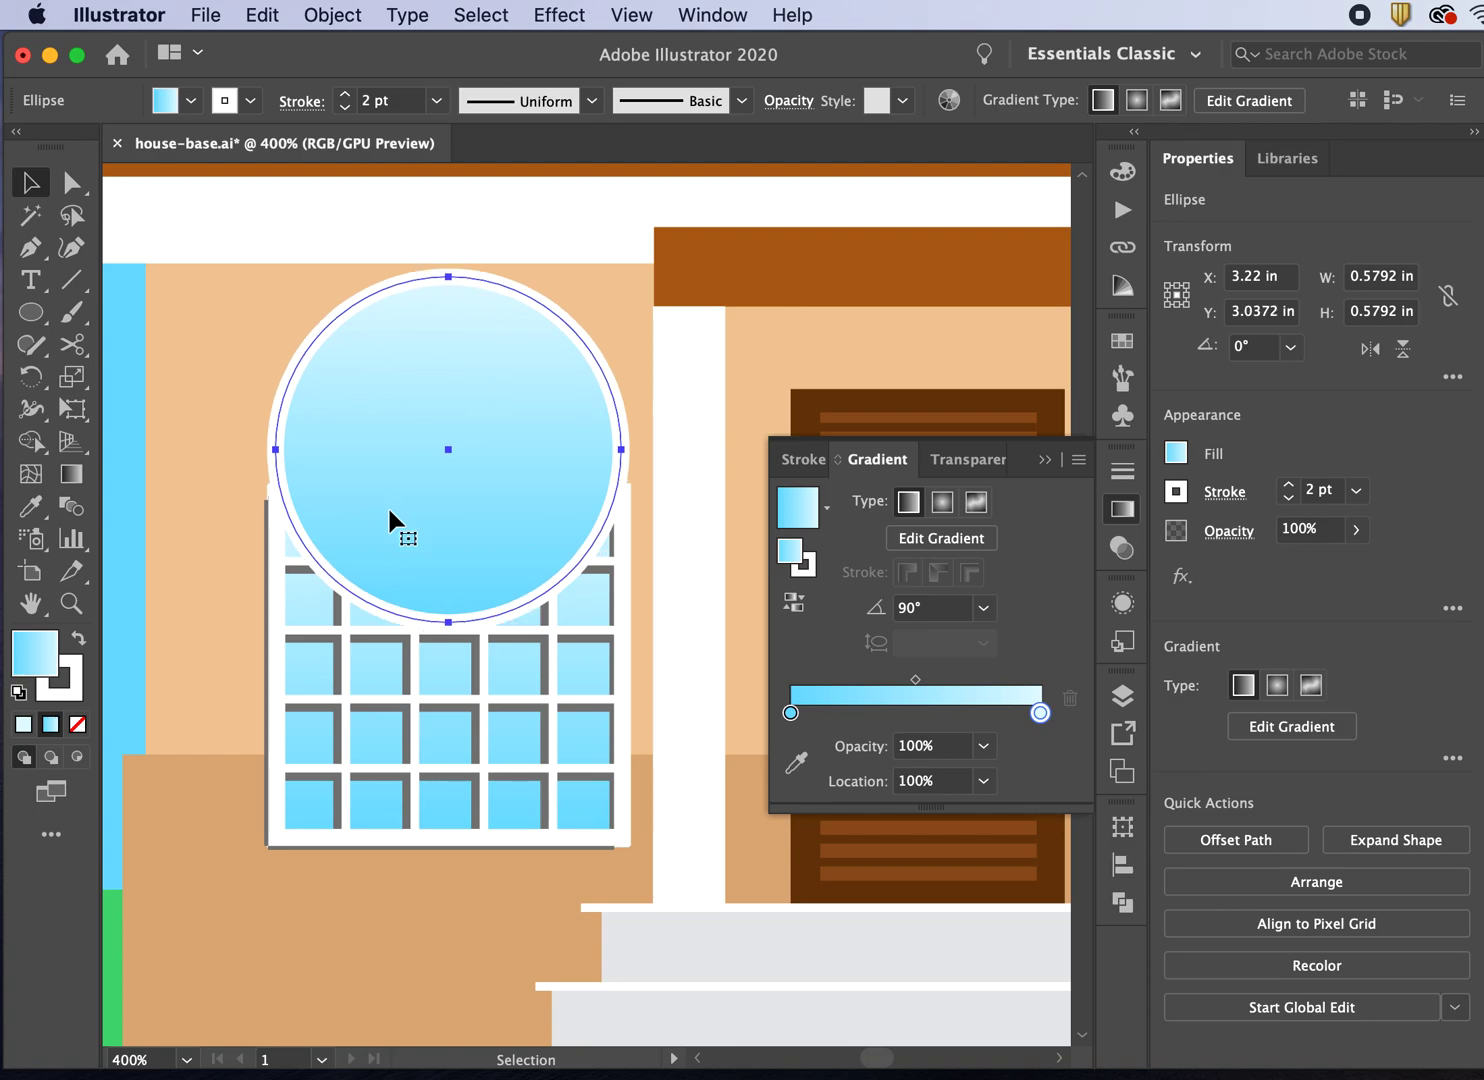
Step: Cut the circle at its left and right anchor points with the Scissors tool and delete the lower half
left_click(71, 344)
left_click(270, 452)
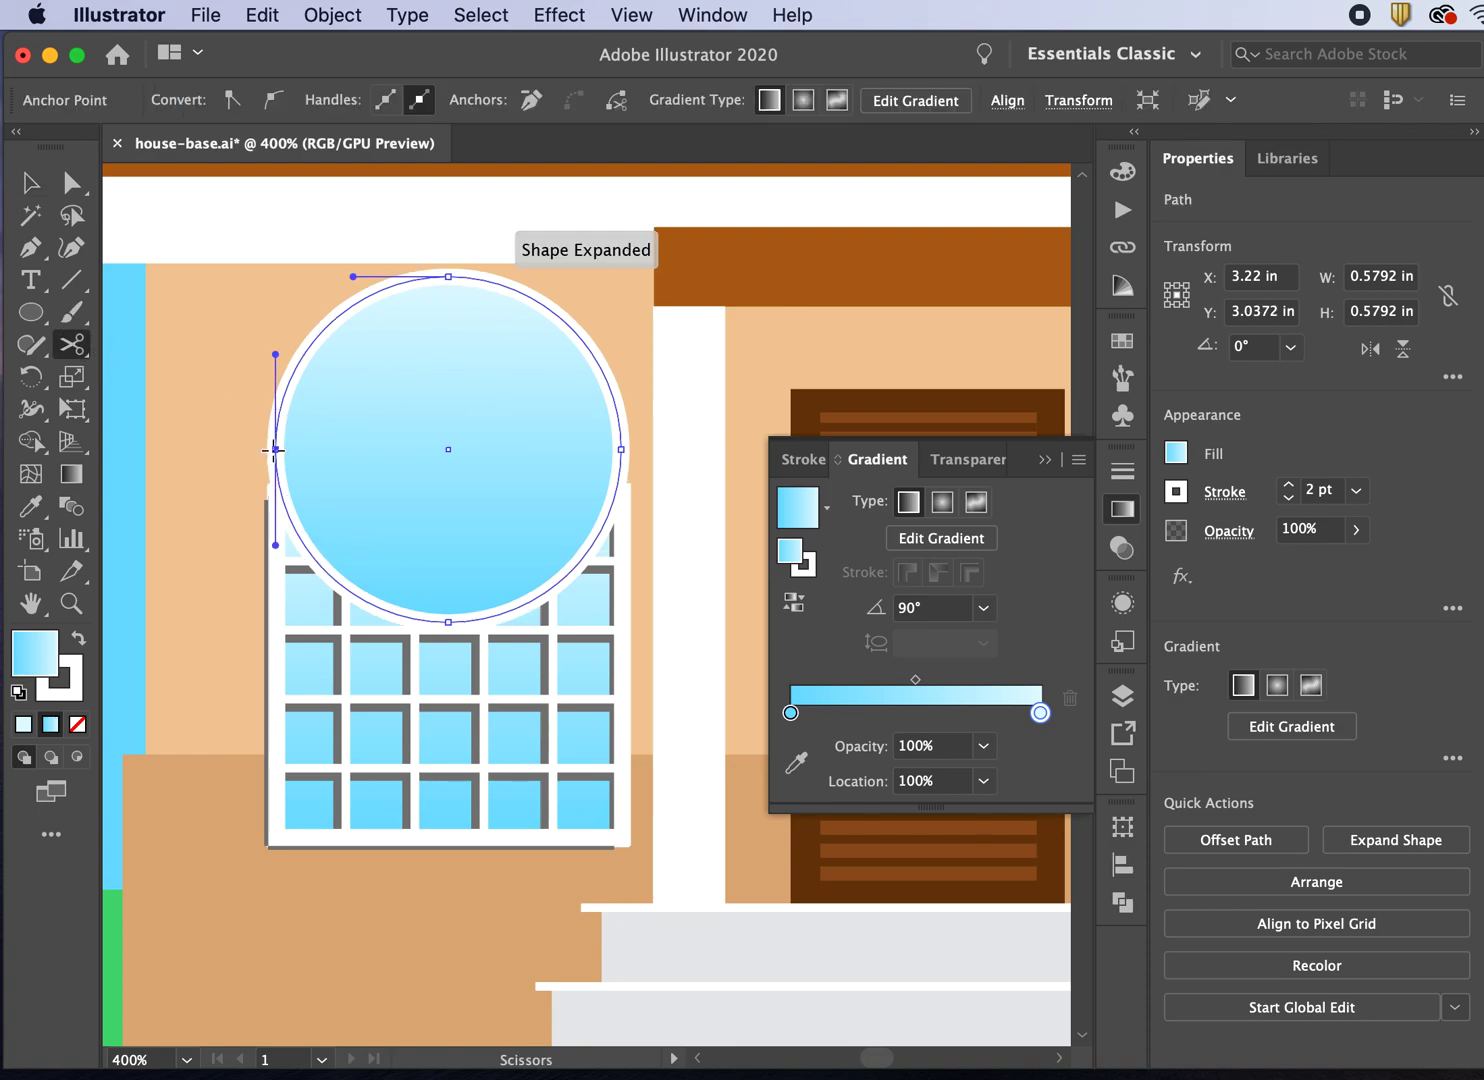
left_click(620, 450)
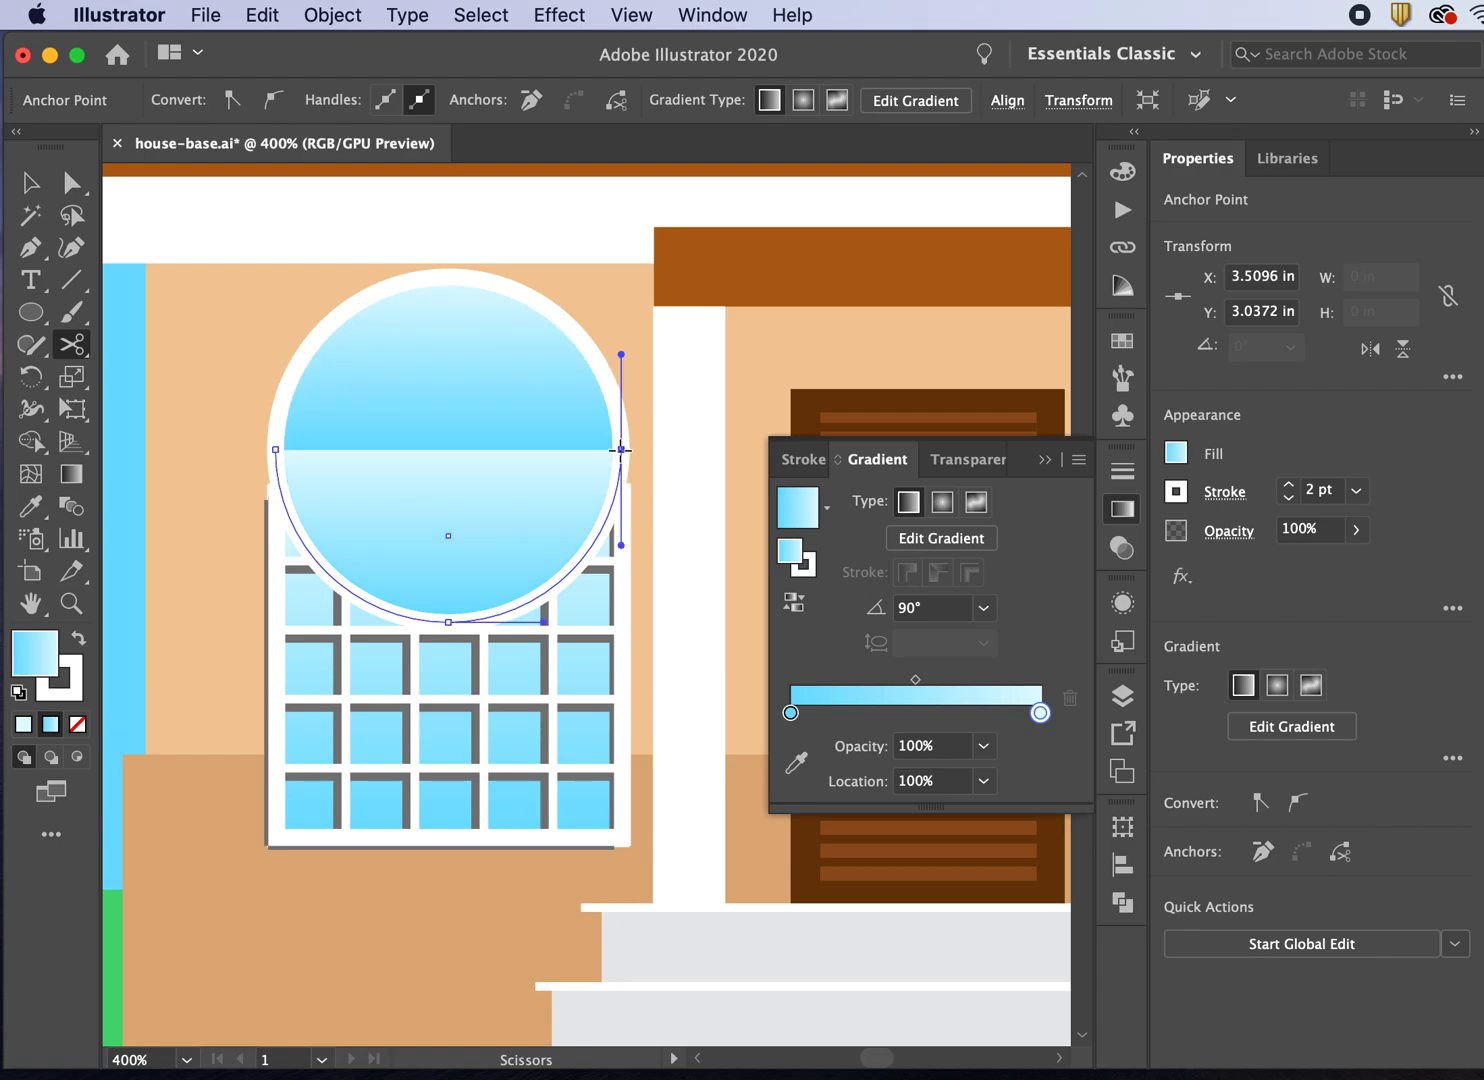
key("Delete")
key("Delete")
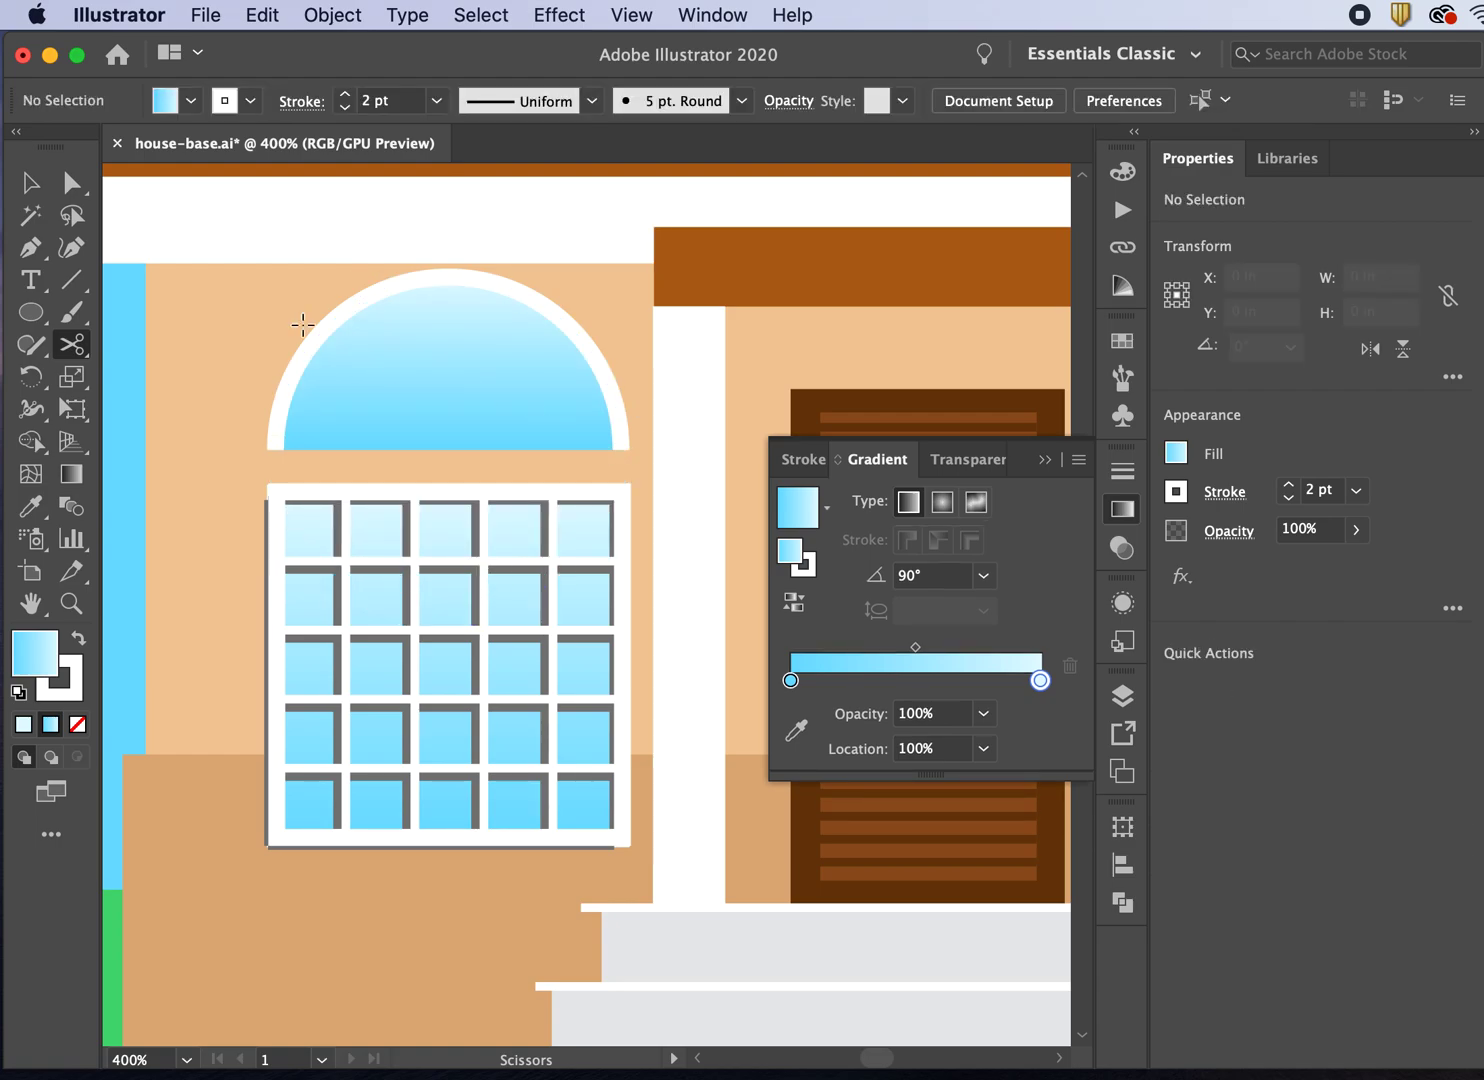
Step: Close the open base of the half circle with a straight Pen segment between its two end points, and deselect it
left_click(31, 247)
left_click(275, 450)
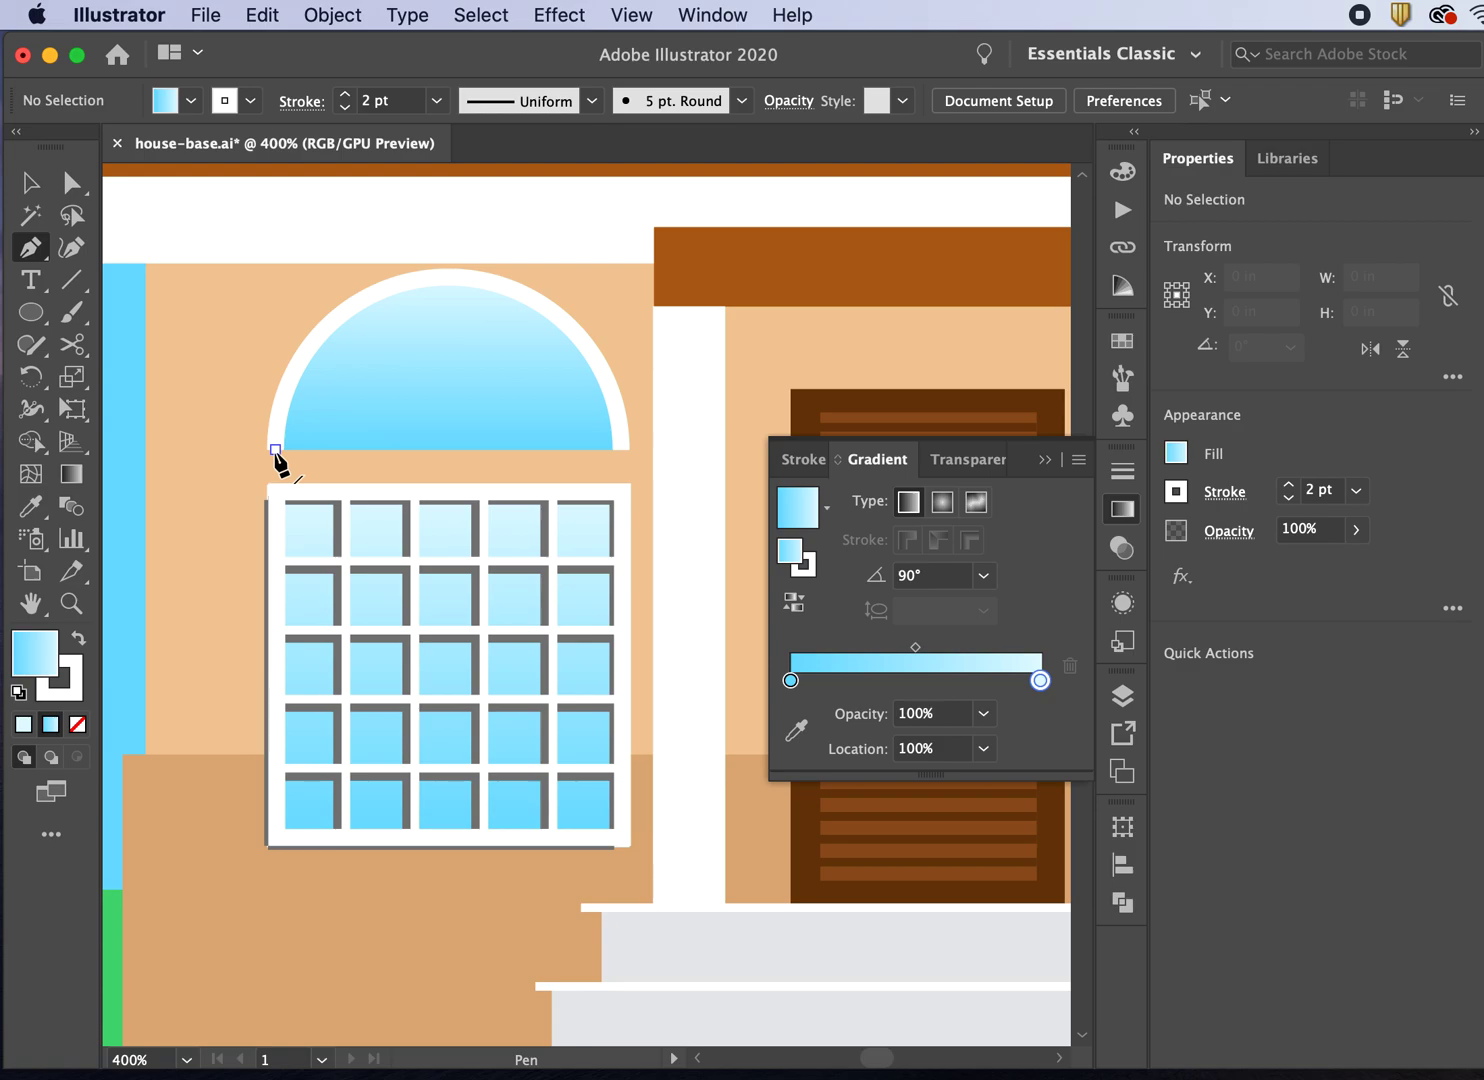
left_click(276, 451)
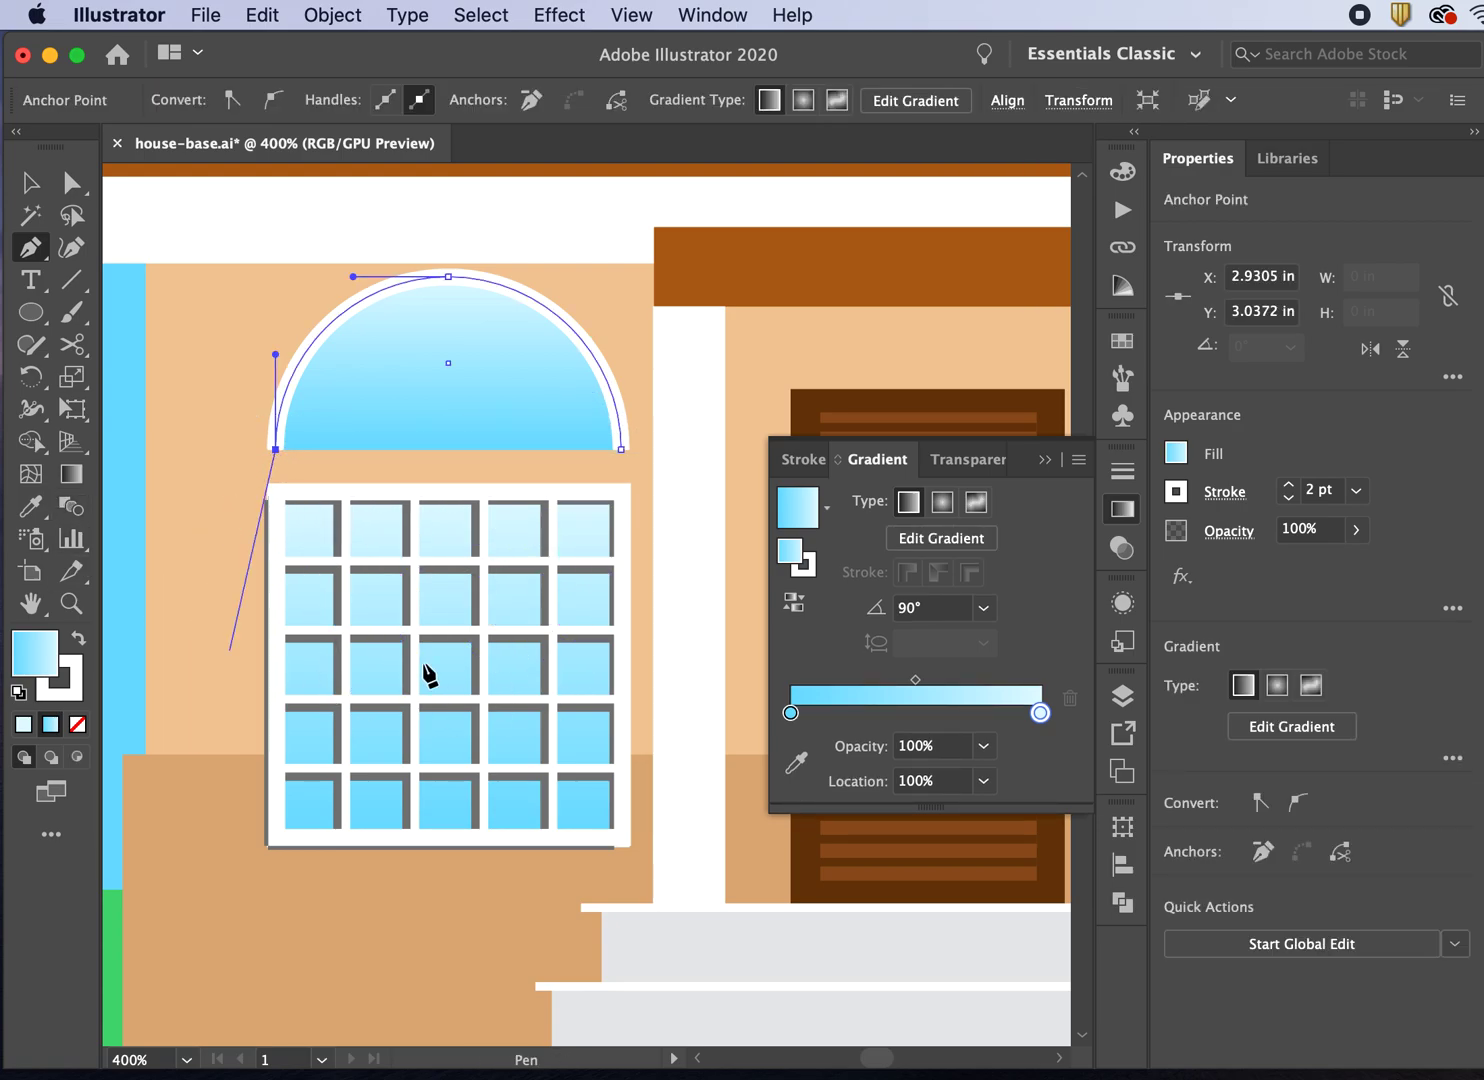
left_click(621, 449)
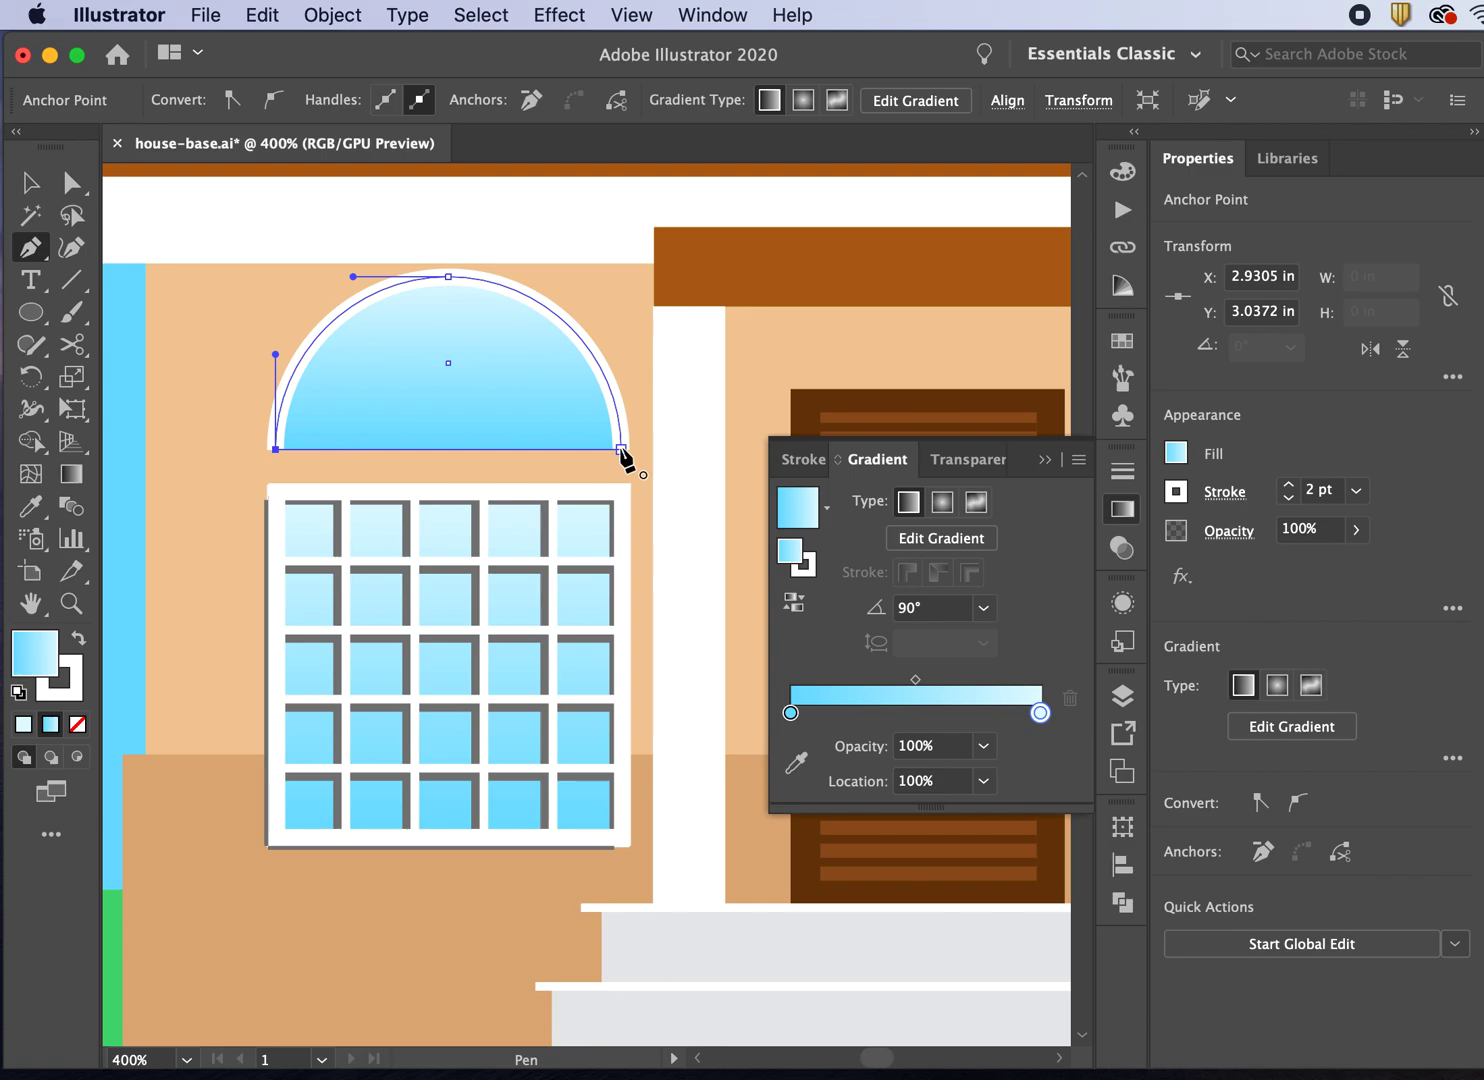
left_click(621, 450)
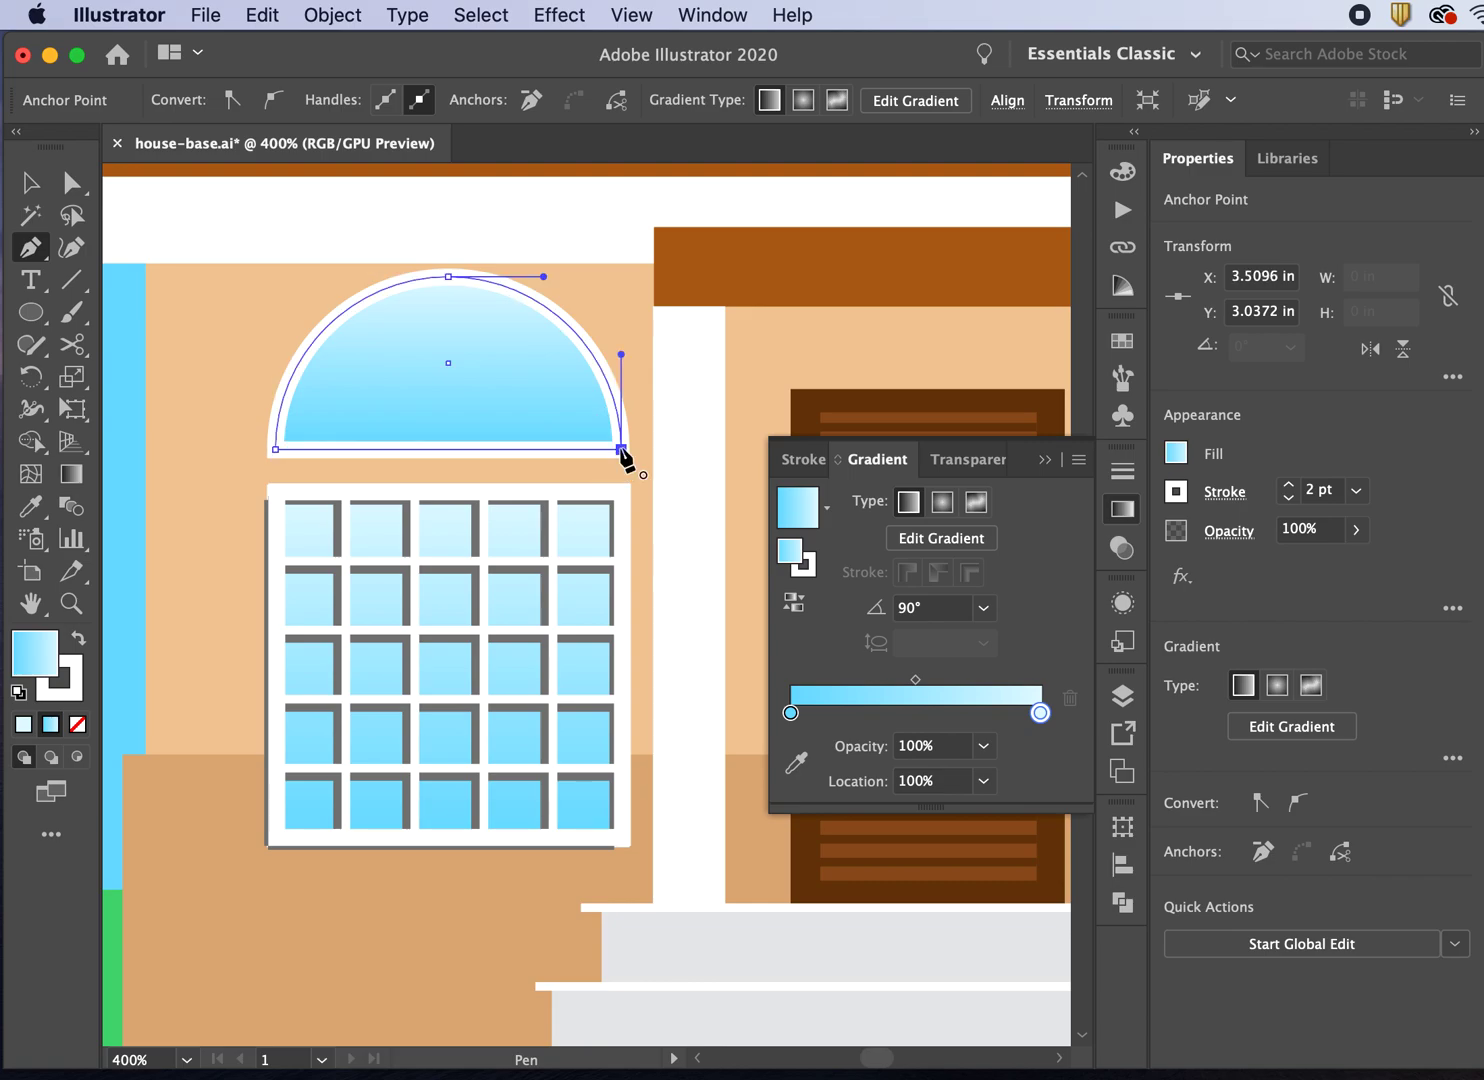
left_click(30, 182)
left_click(170, 238)
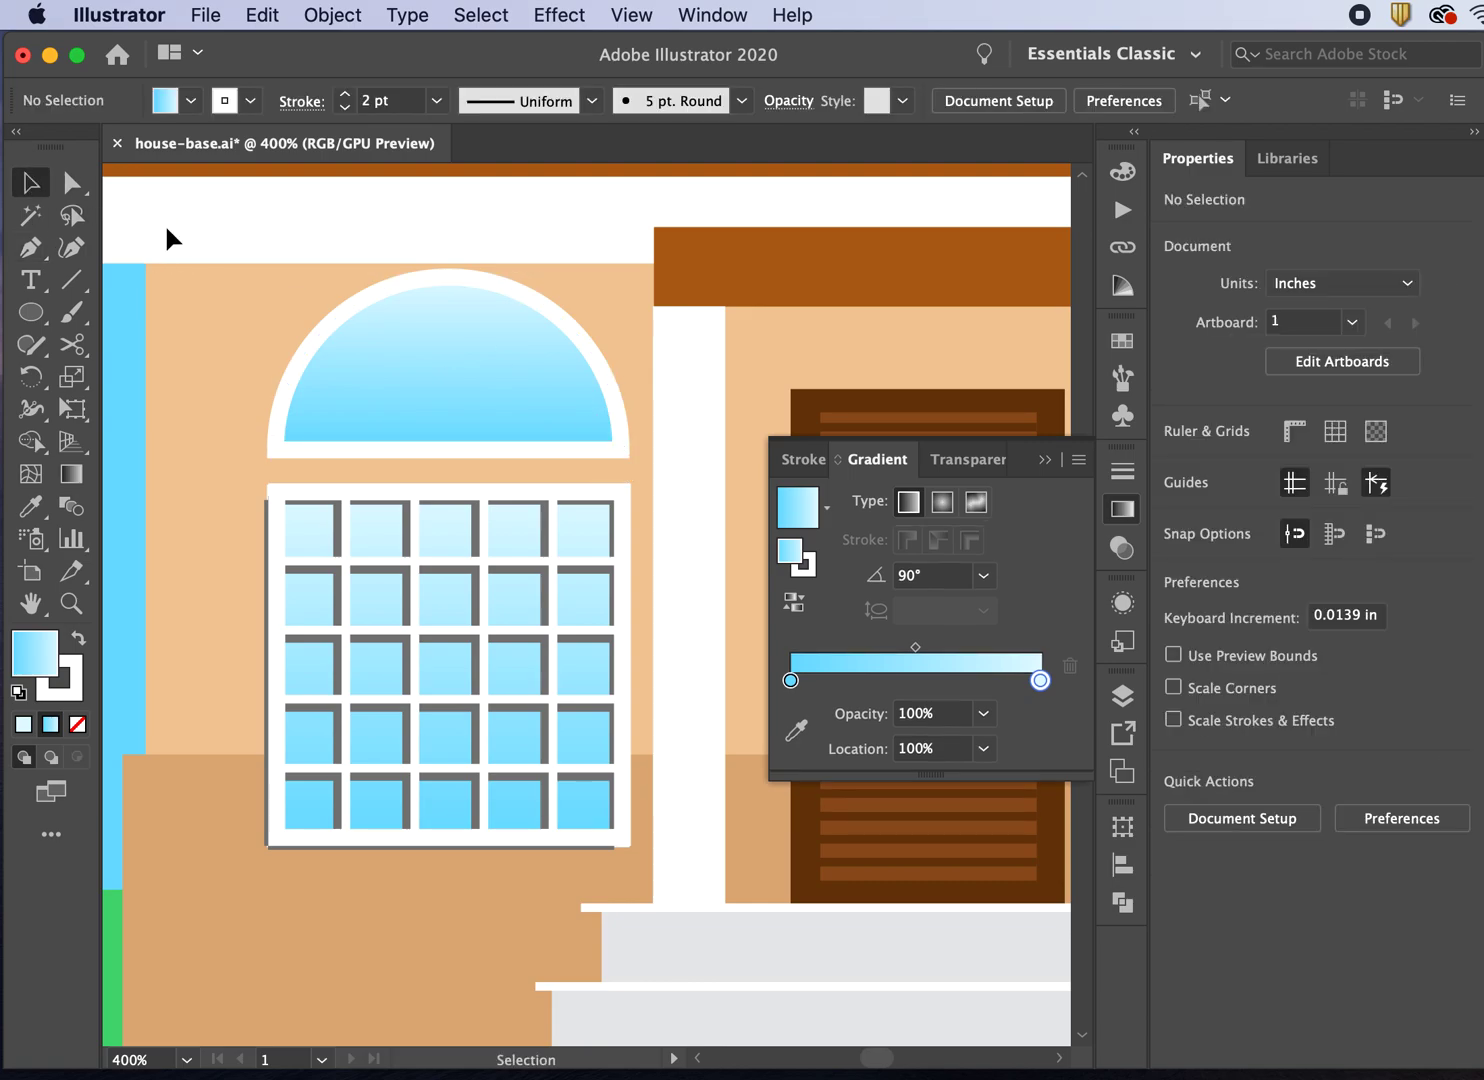
Step: Nudge the half circle down to about Y 2.91 in, just above the window grid, and deselect it
key("super+minus")
key("super+minus")
left_click(491, 510)
key("Up")
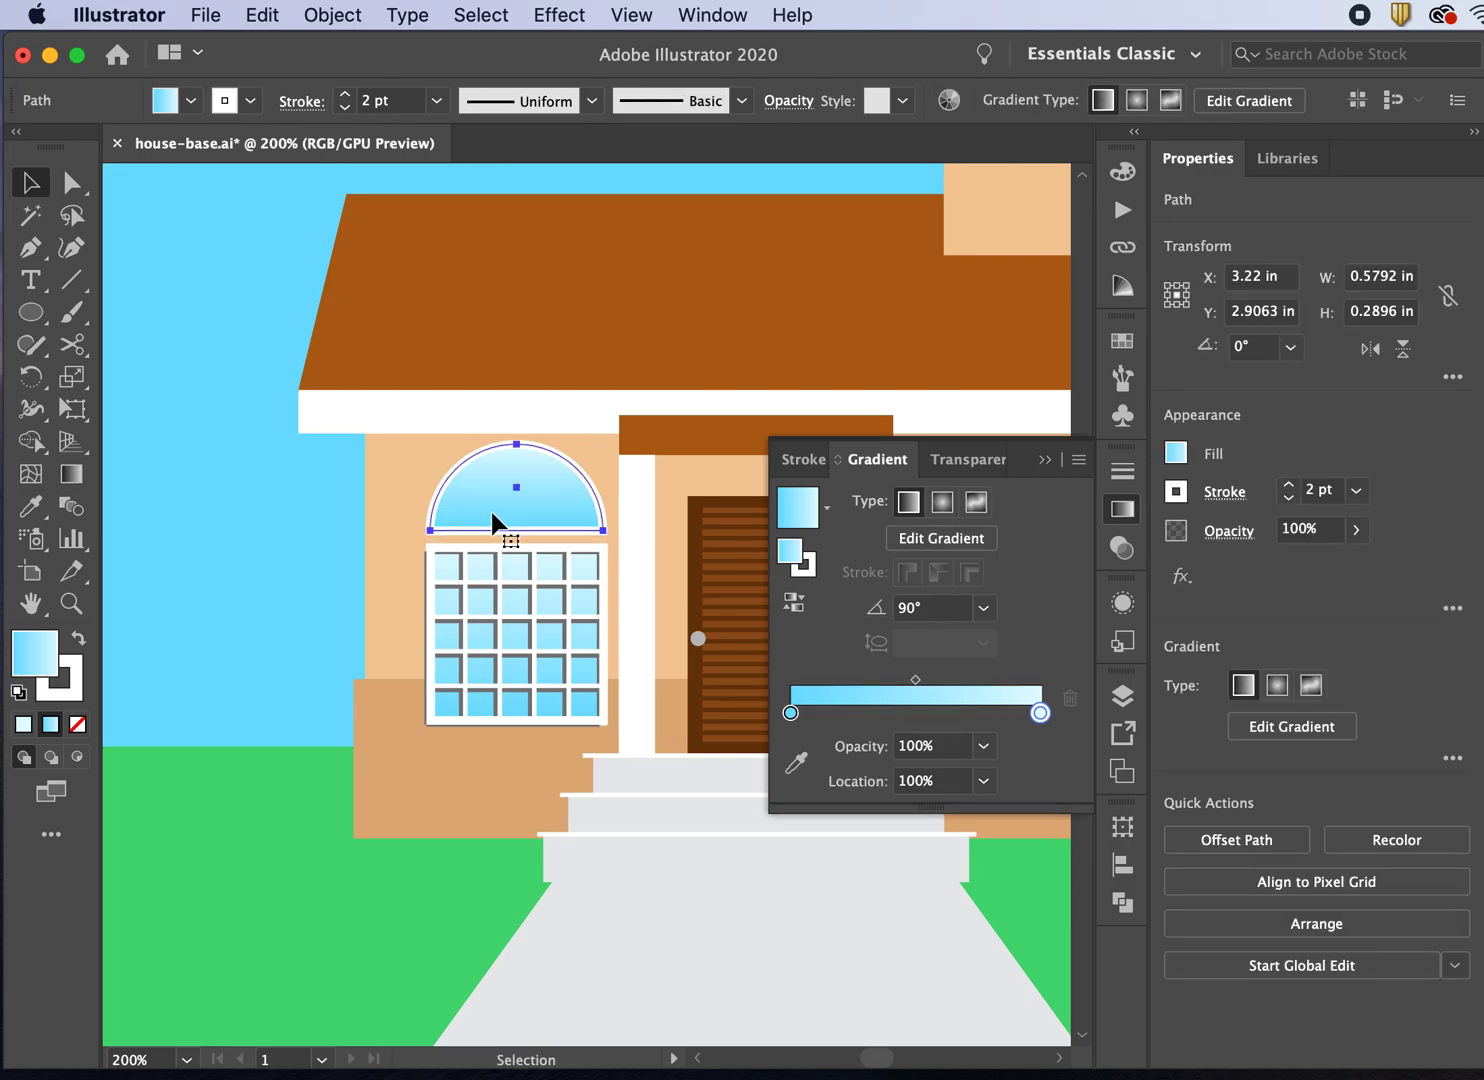
left_click(253, 486)
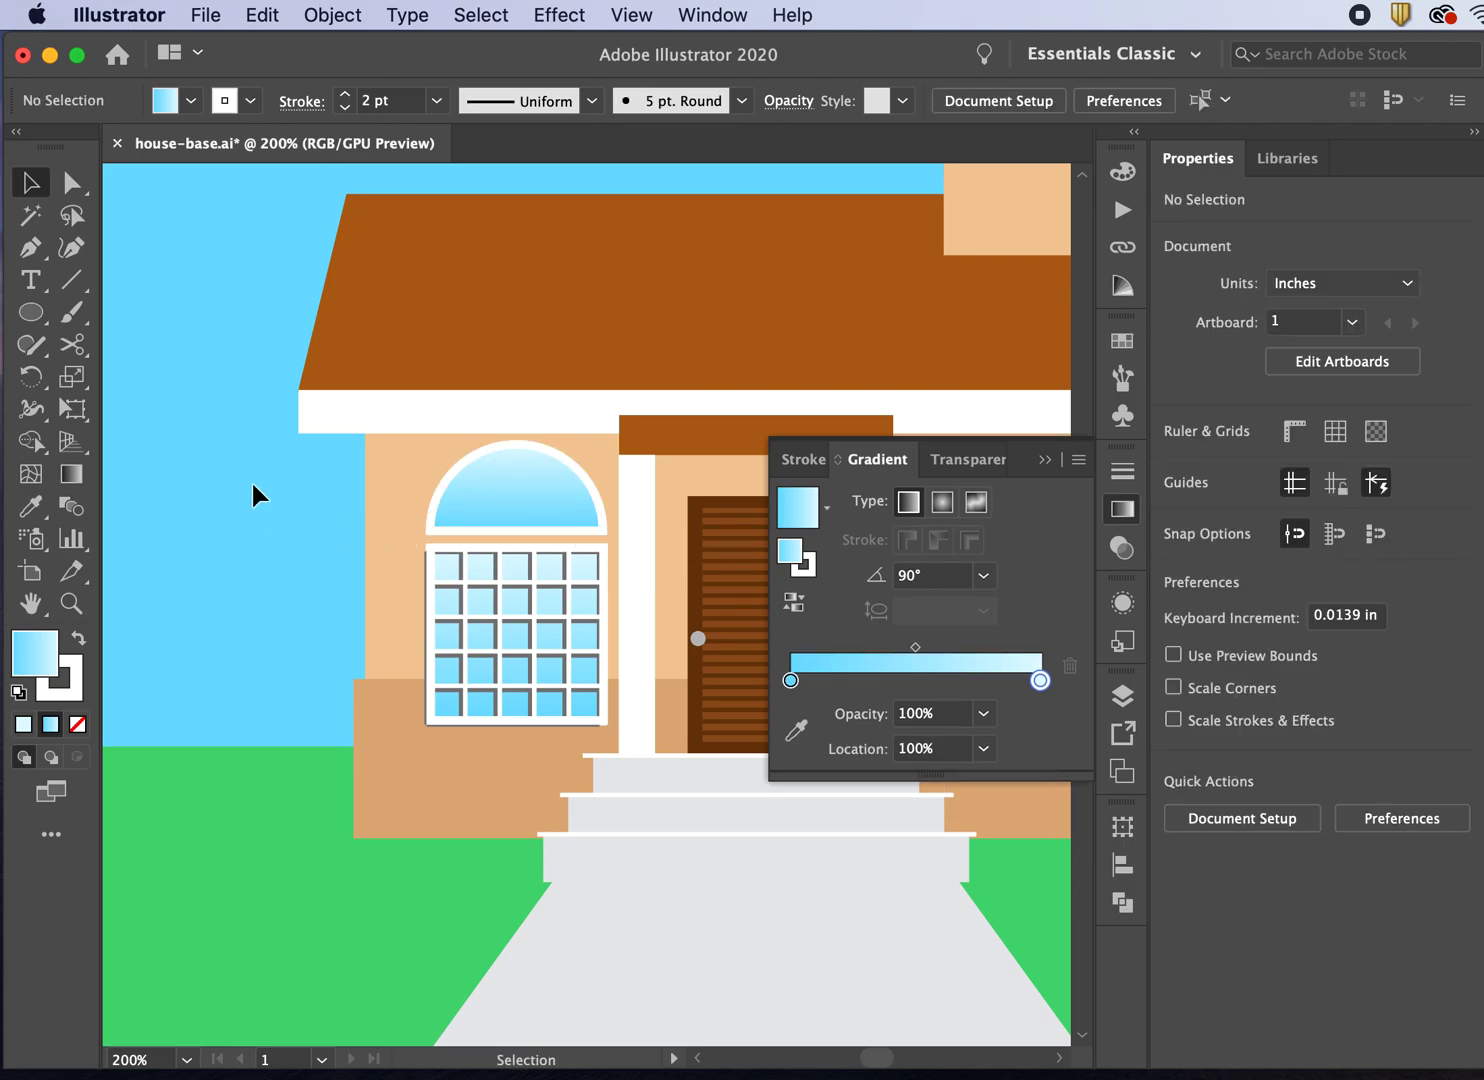
Step: Draw a vertical line about 0.28 in long from the arch's base centre to its top, with a 1 pt stroke
key("super+equal")
key("super+equal")
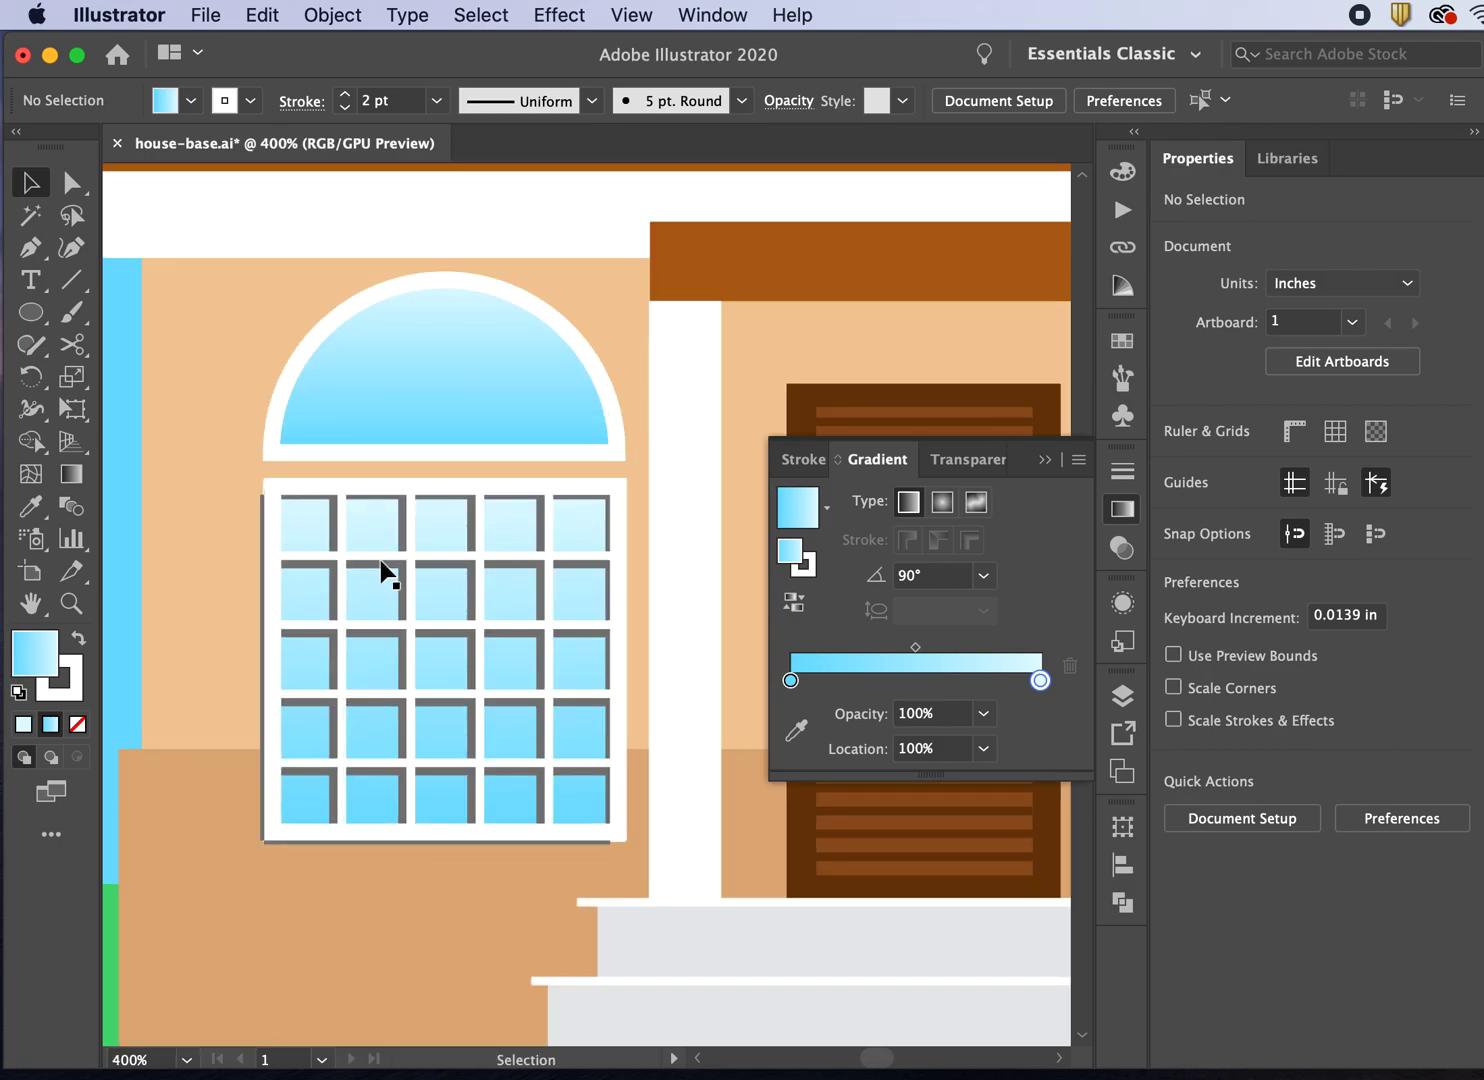
scroll(381, 570, "up", 3)
left_click(70, 280)
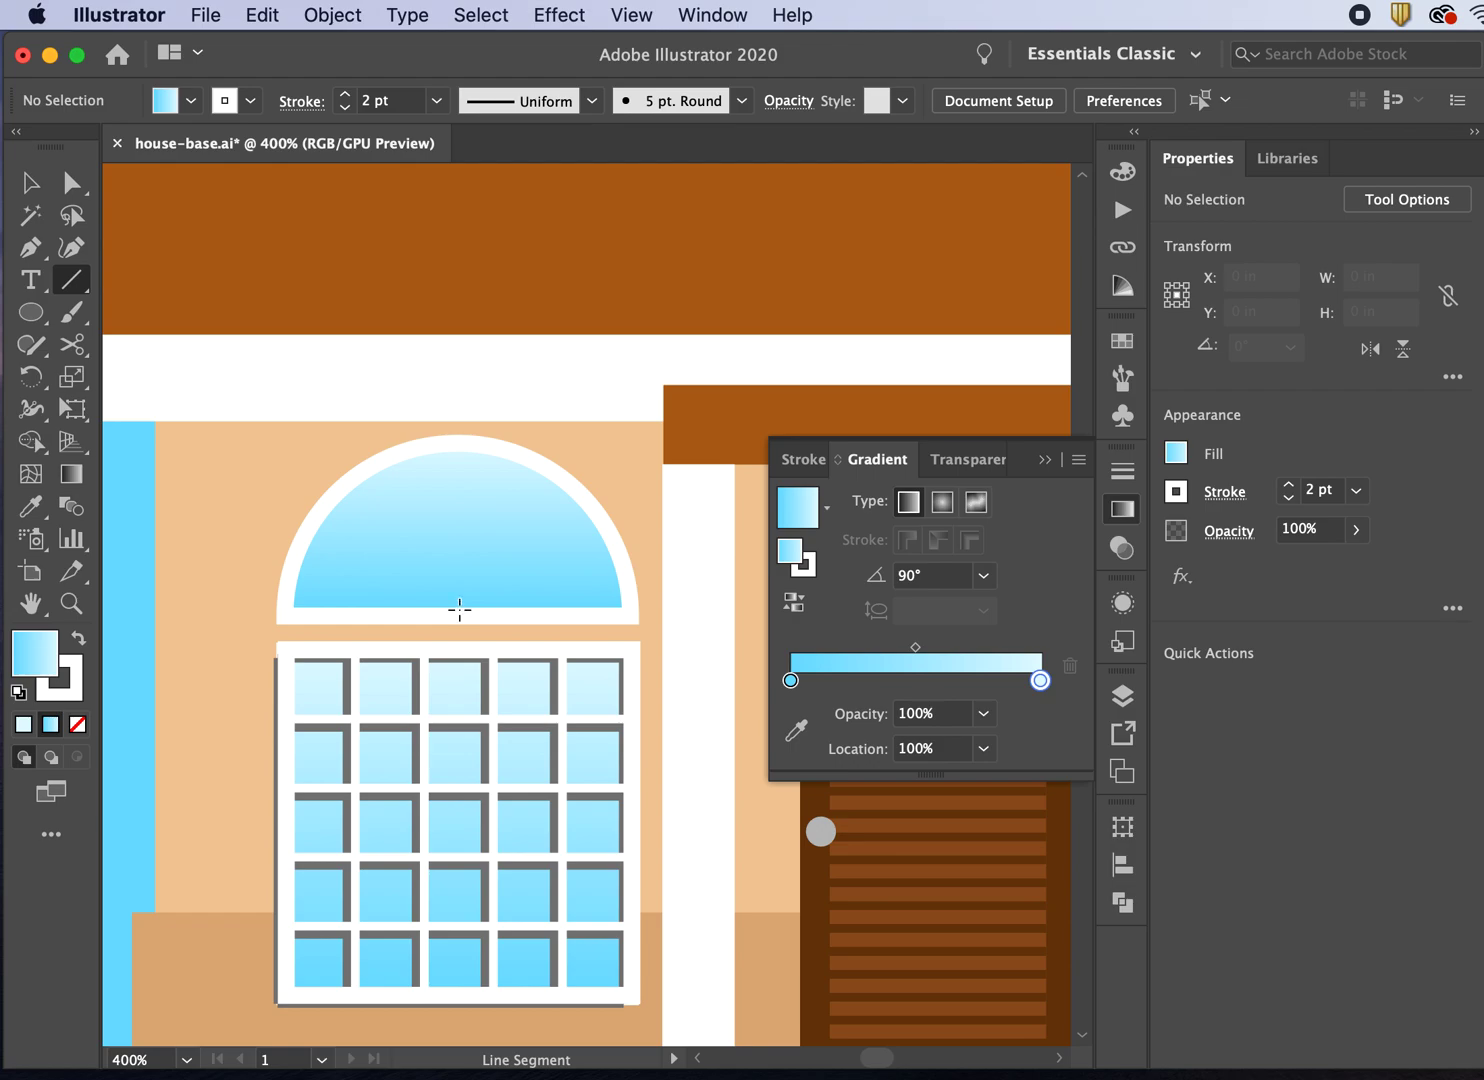
left_click_drag(458, 610, 457, 443)
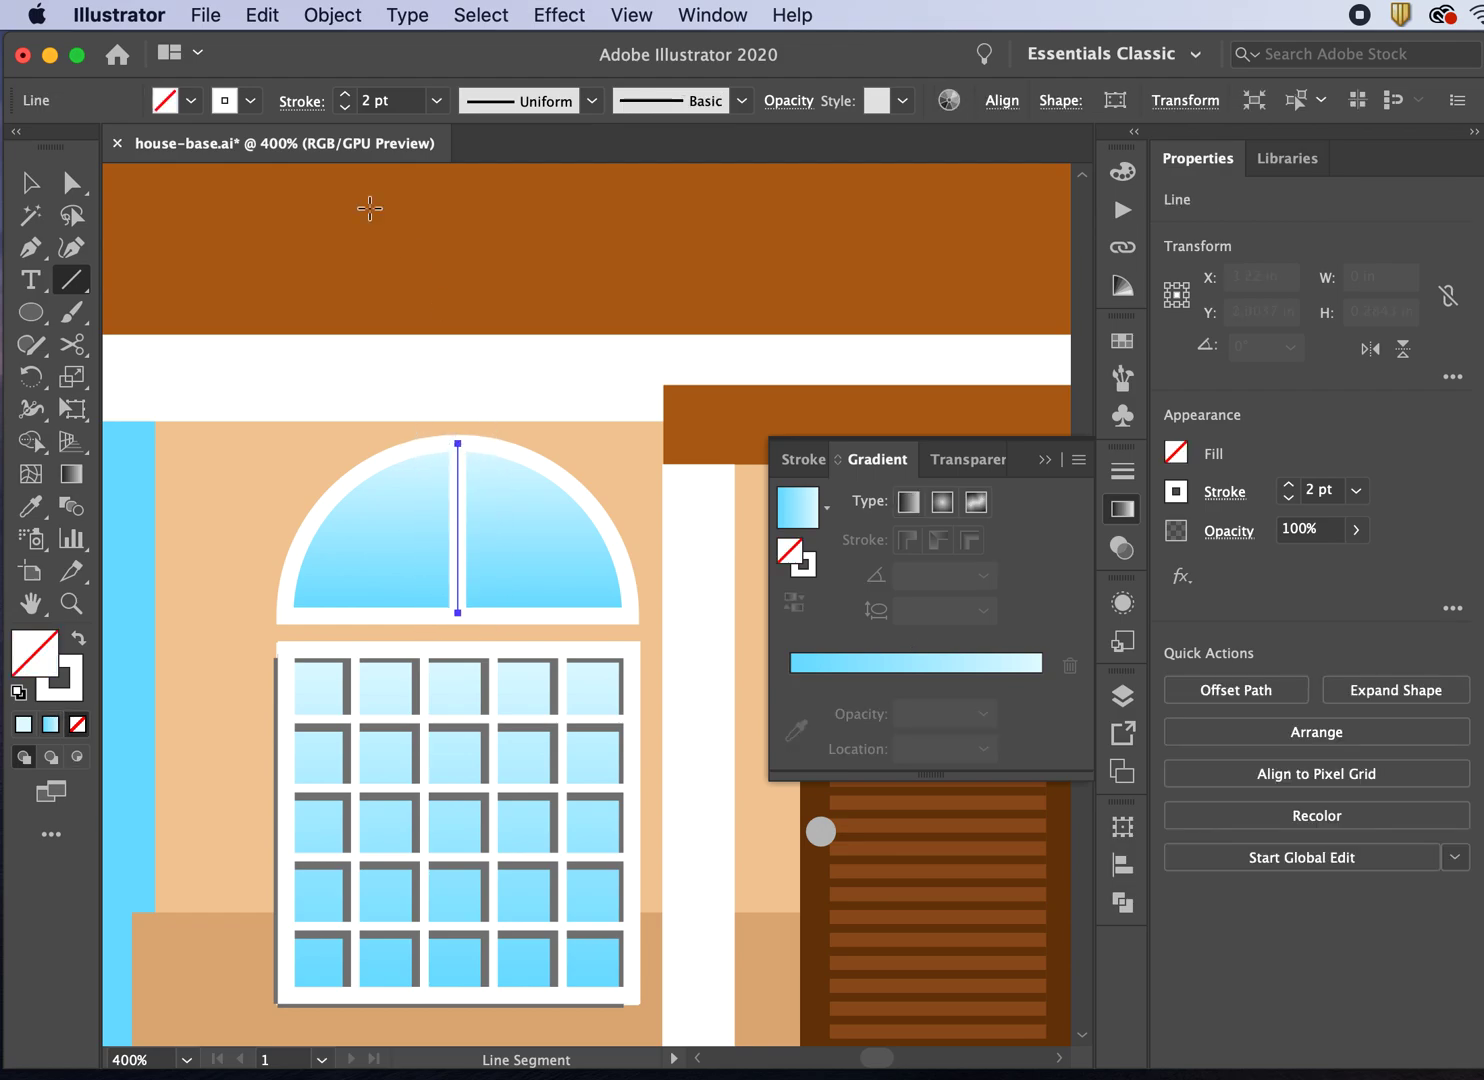
left_click(435, 104)
left_click(457, 214)
key("v")
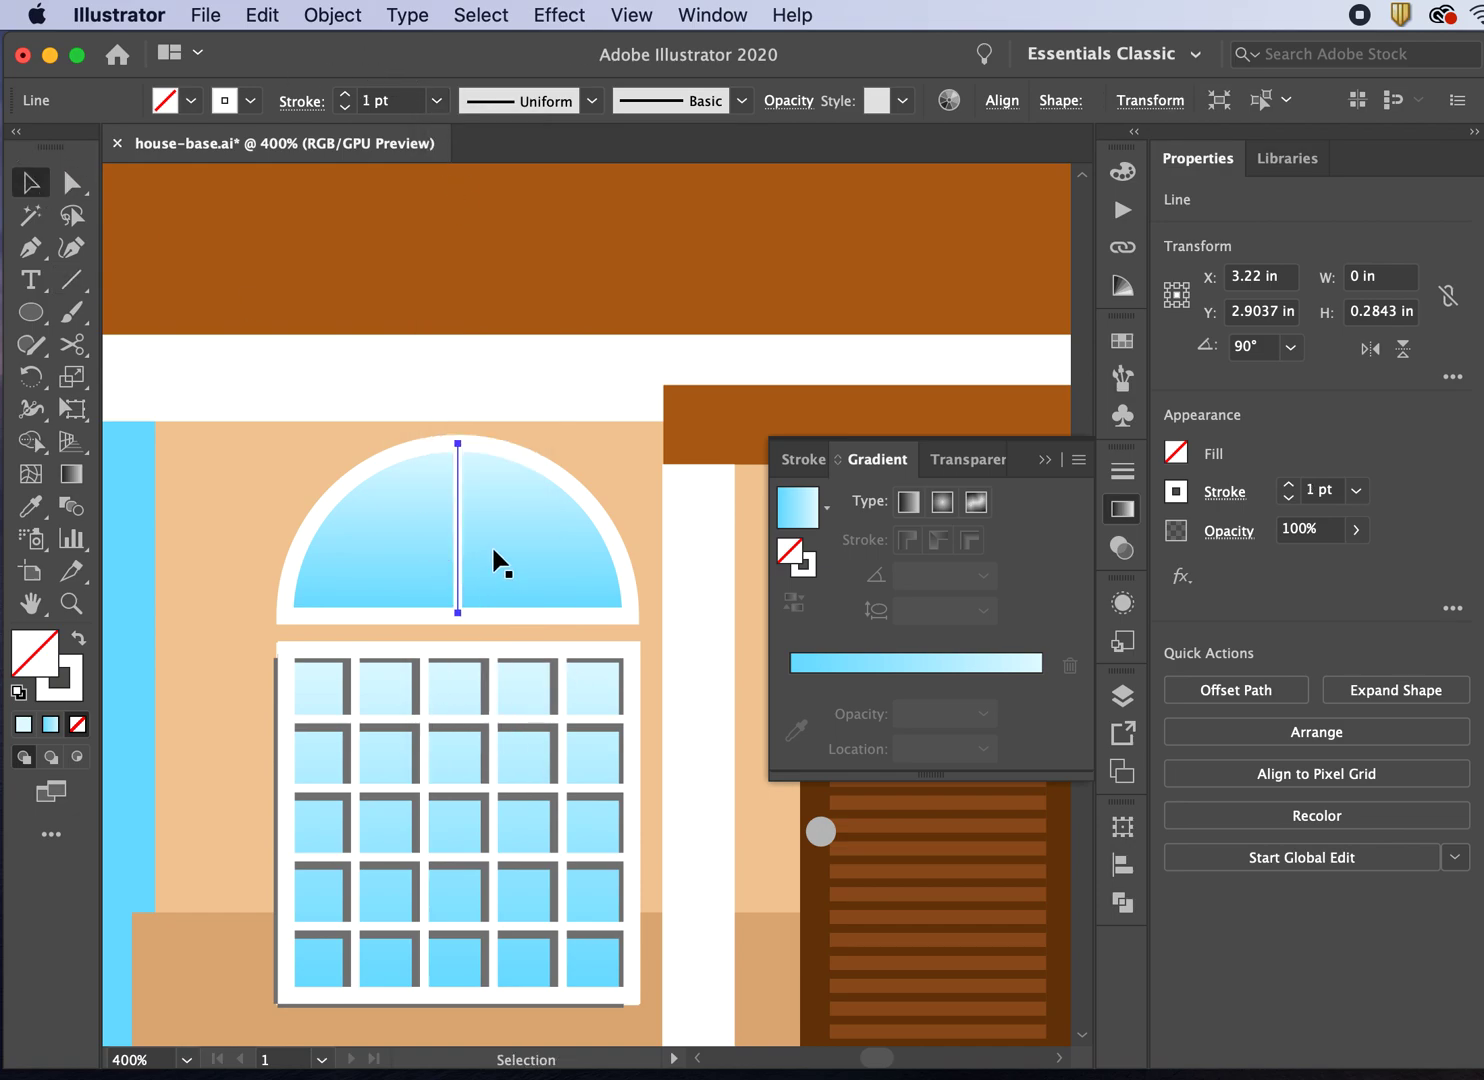
Step: Copy the arch's vertical divider and rotate the copy to 180° along the left half of the arch's base
key("super+c")
left_click(30, 376)
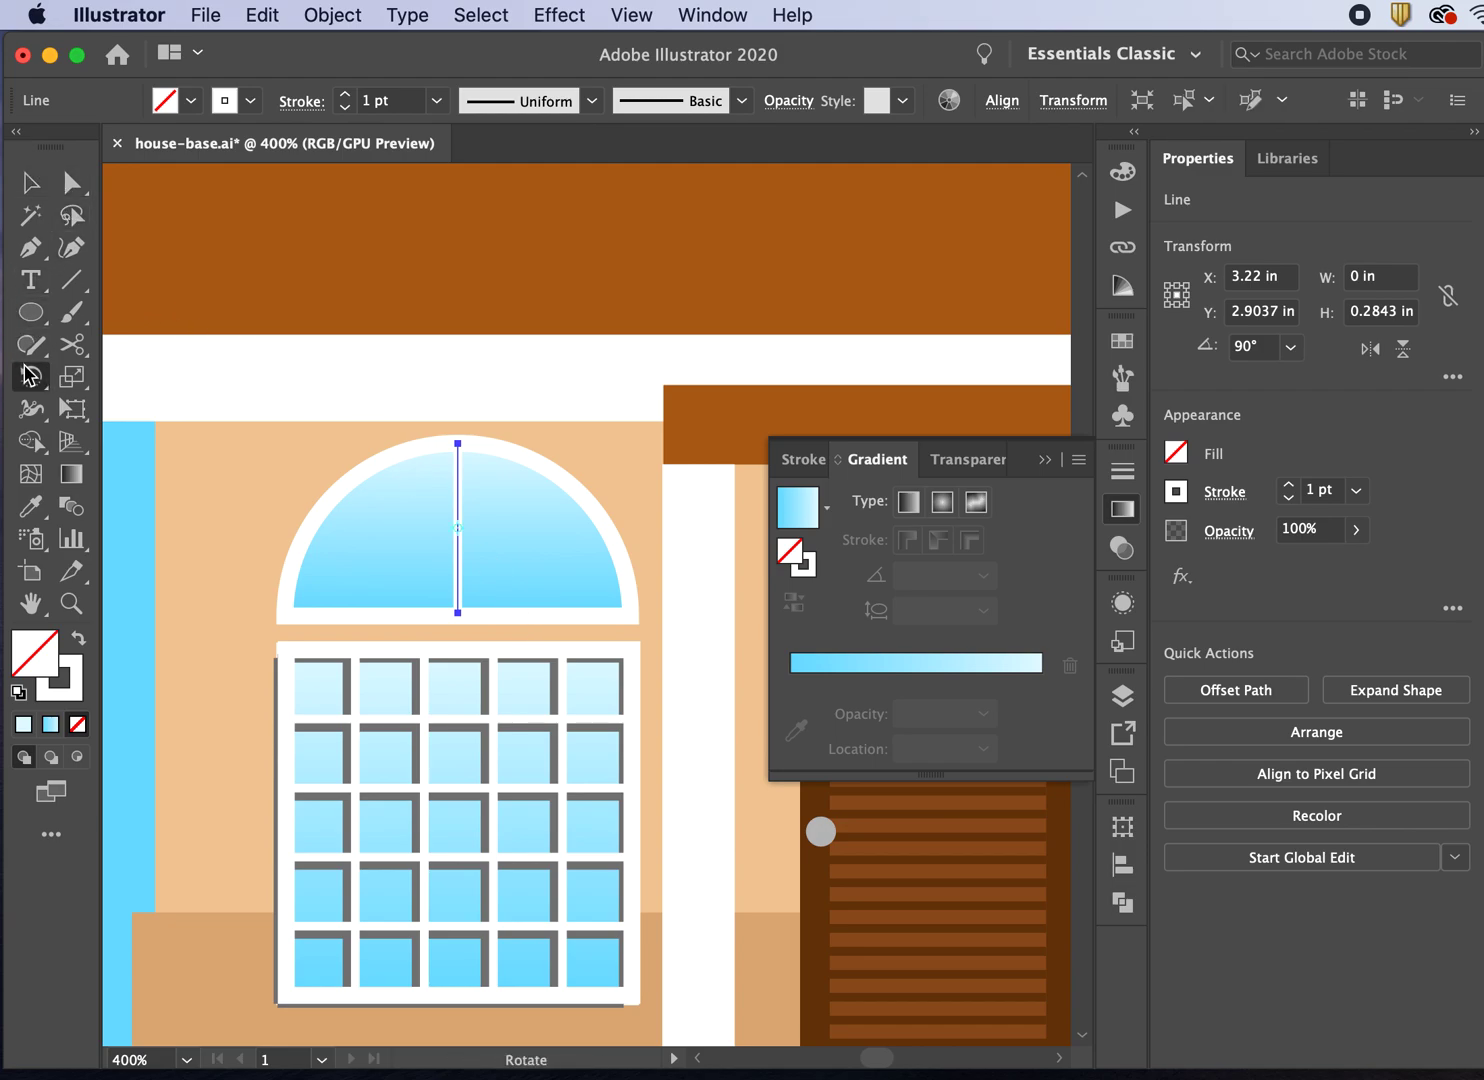
left_click_drag(443, 438, 307, 611)
key("v")
left_click(459, 532, "shift")
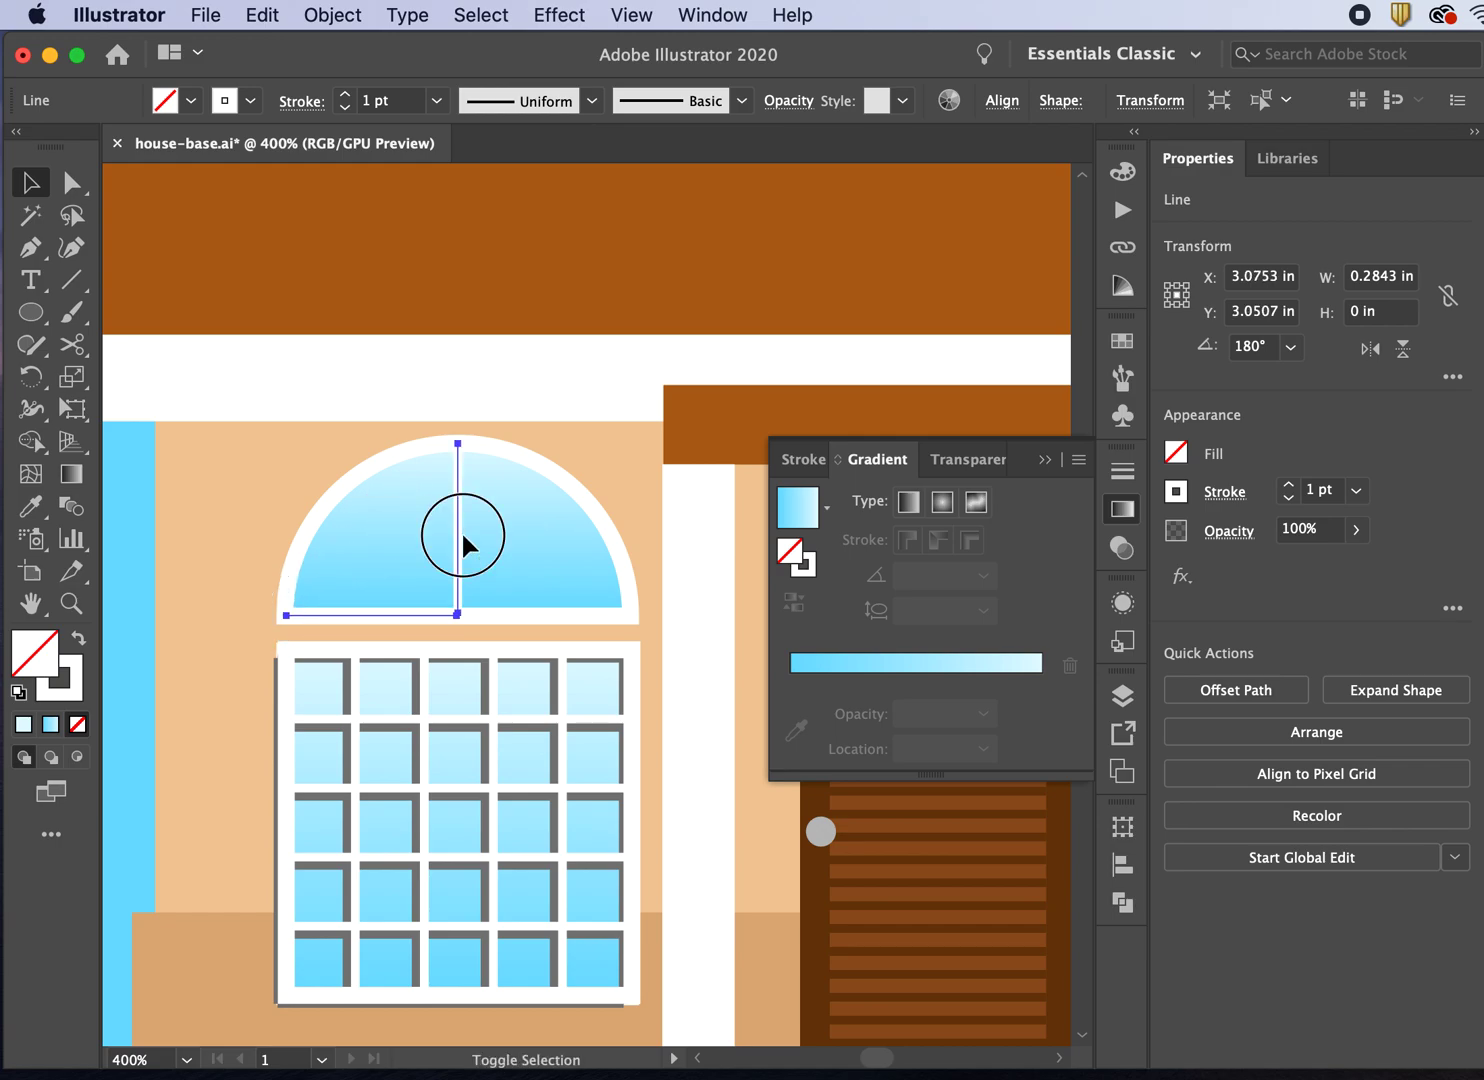
left_click(329, 345)
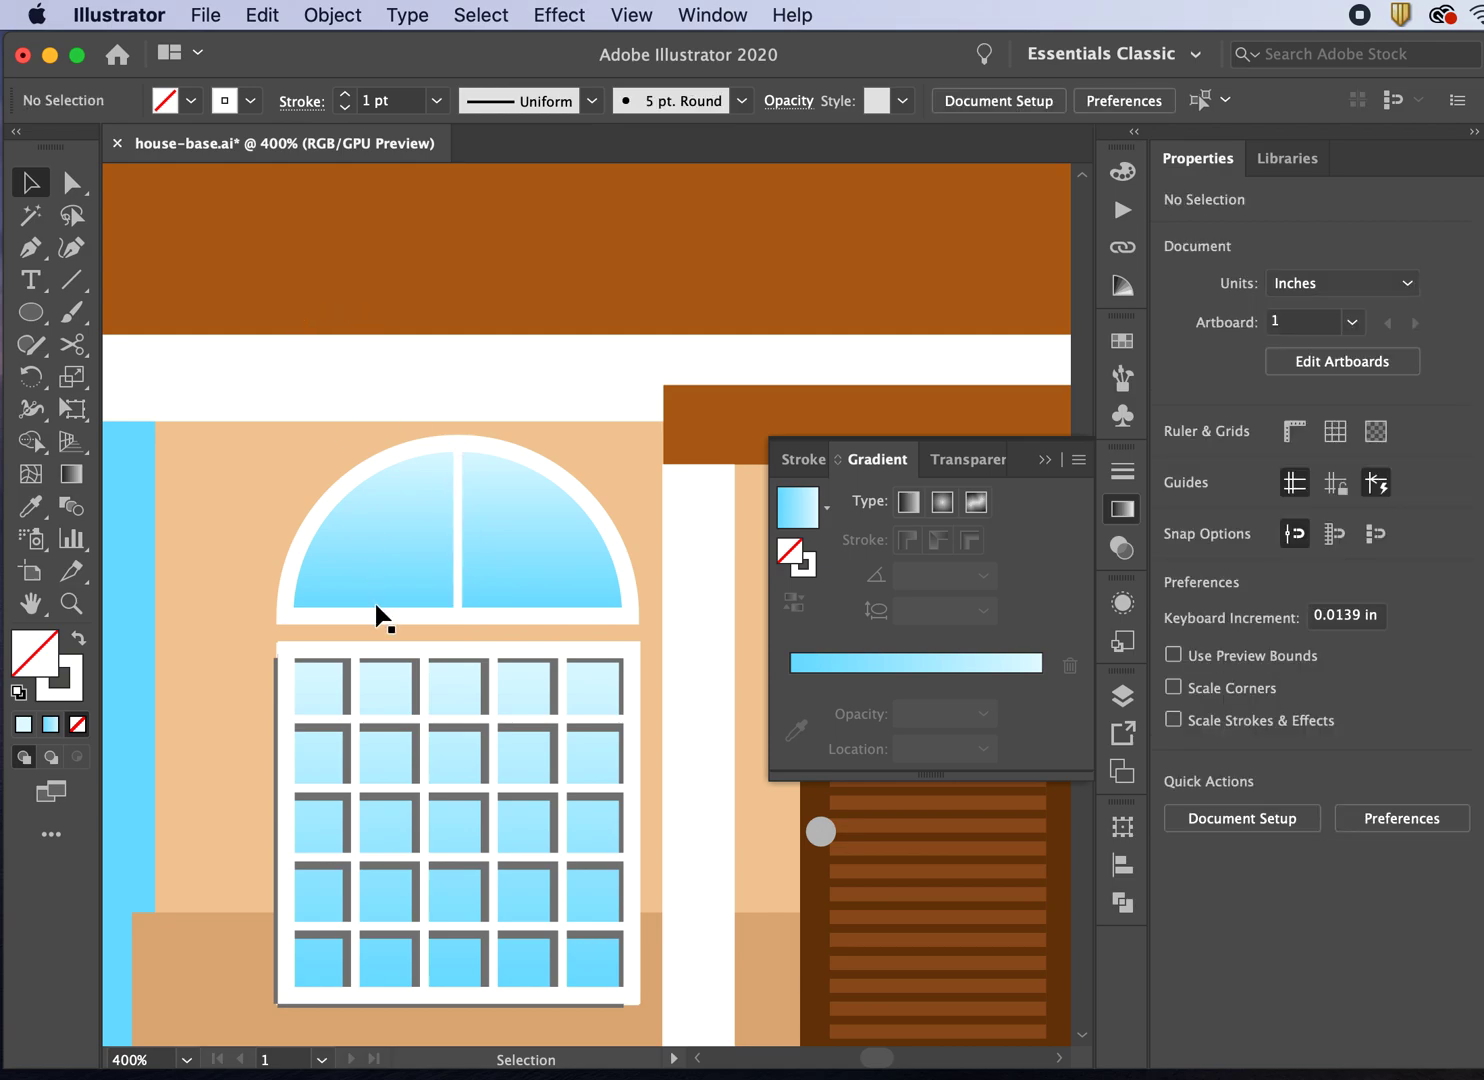
Step: Rotate the horizontal divider to 135°, running from the arch's base centre to its upper-left curve
left_click(380, 616)
key("a")
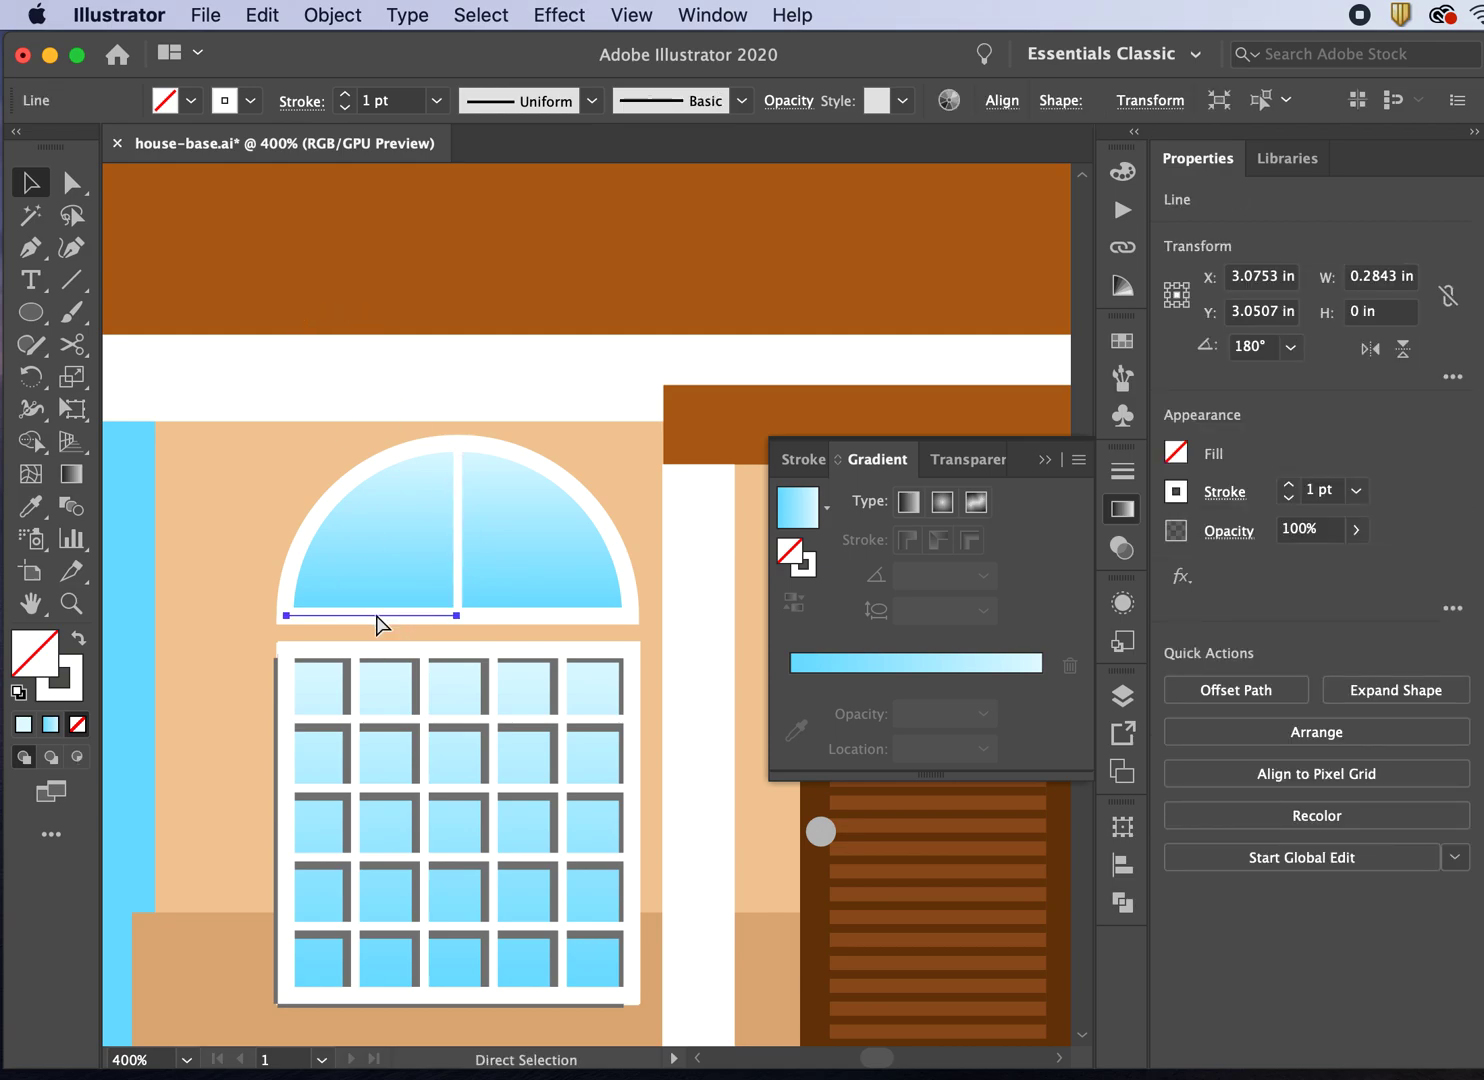
key("v")
left_click(45, 386)
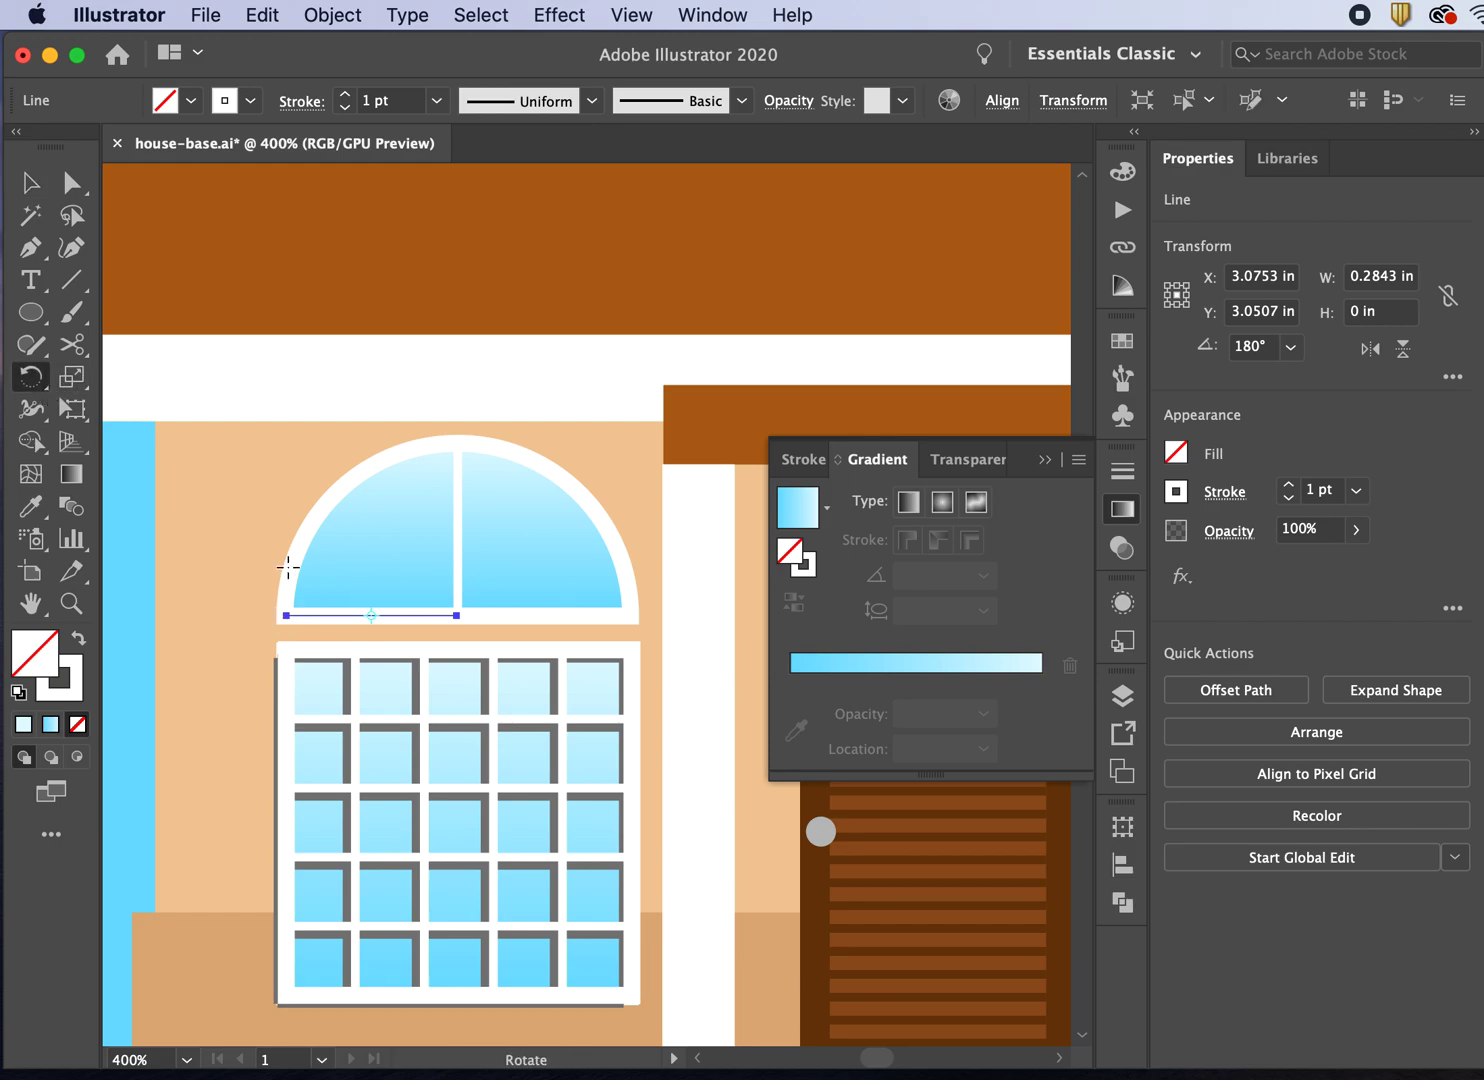
left_click_drag(285, 617, 370, 527)
left_click(30, 183)
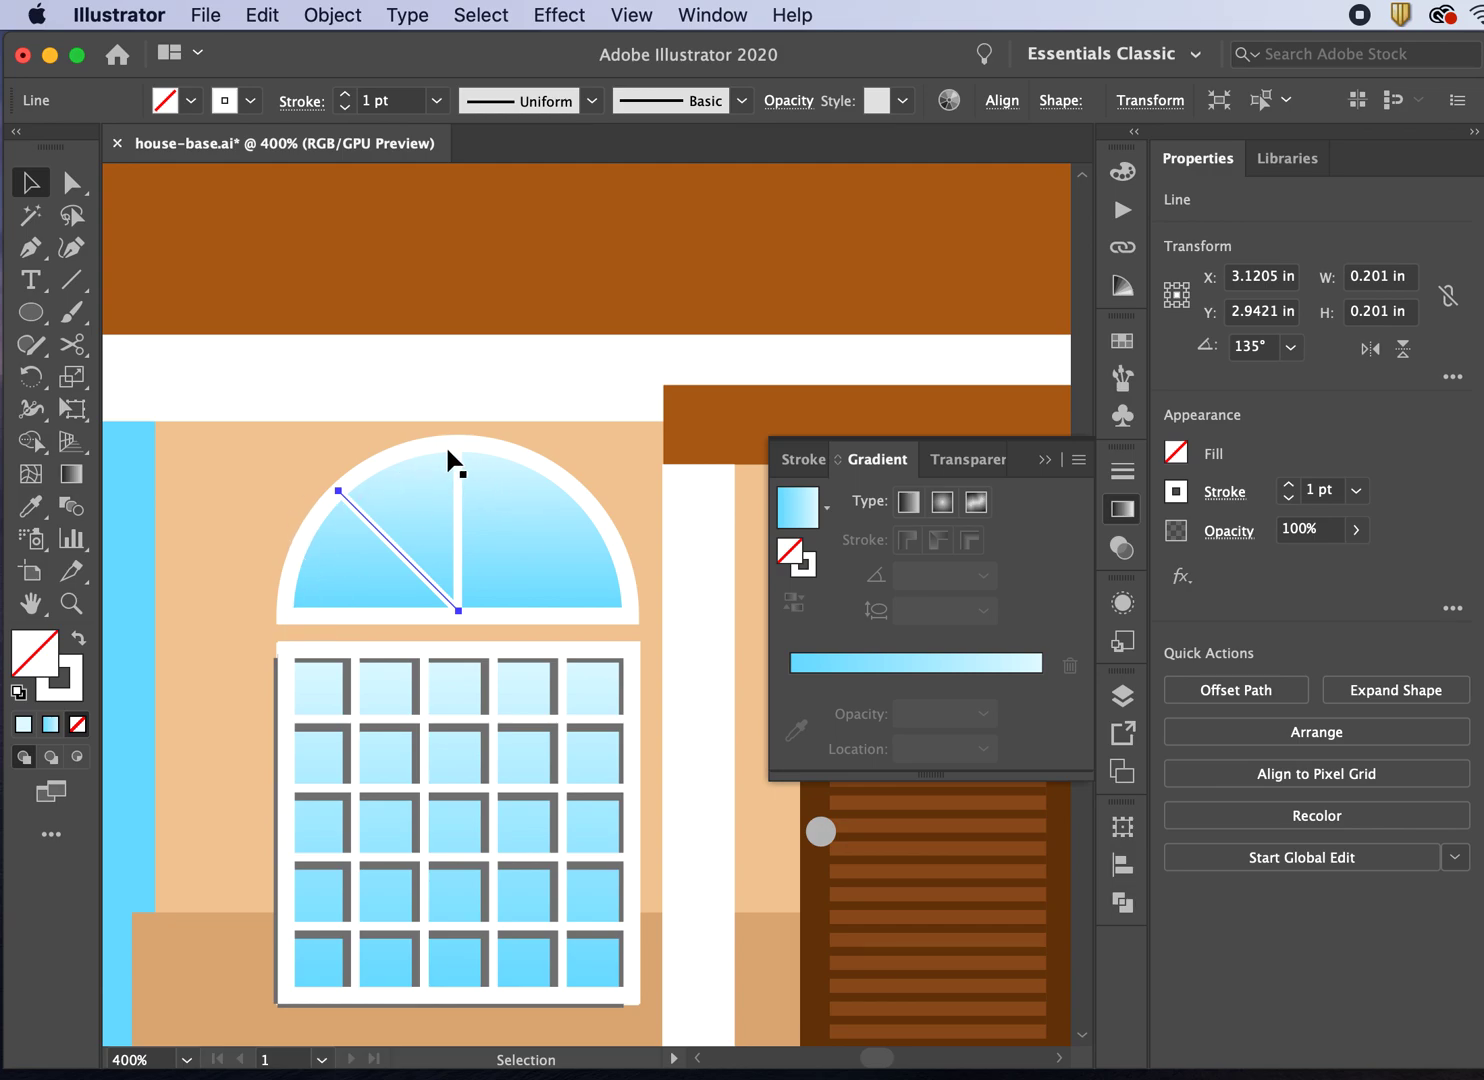
Step: Set the blend options for the vertical and 135° arch dividers to 1 specified step with align-to-path orientation
left_click(459, 565)
left_click(406, 561, "shift")
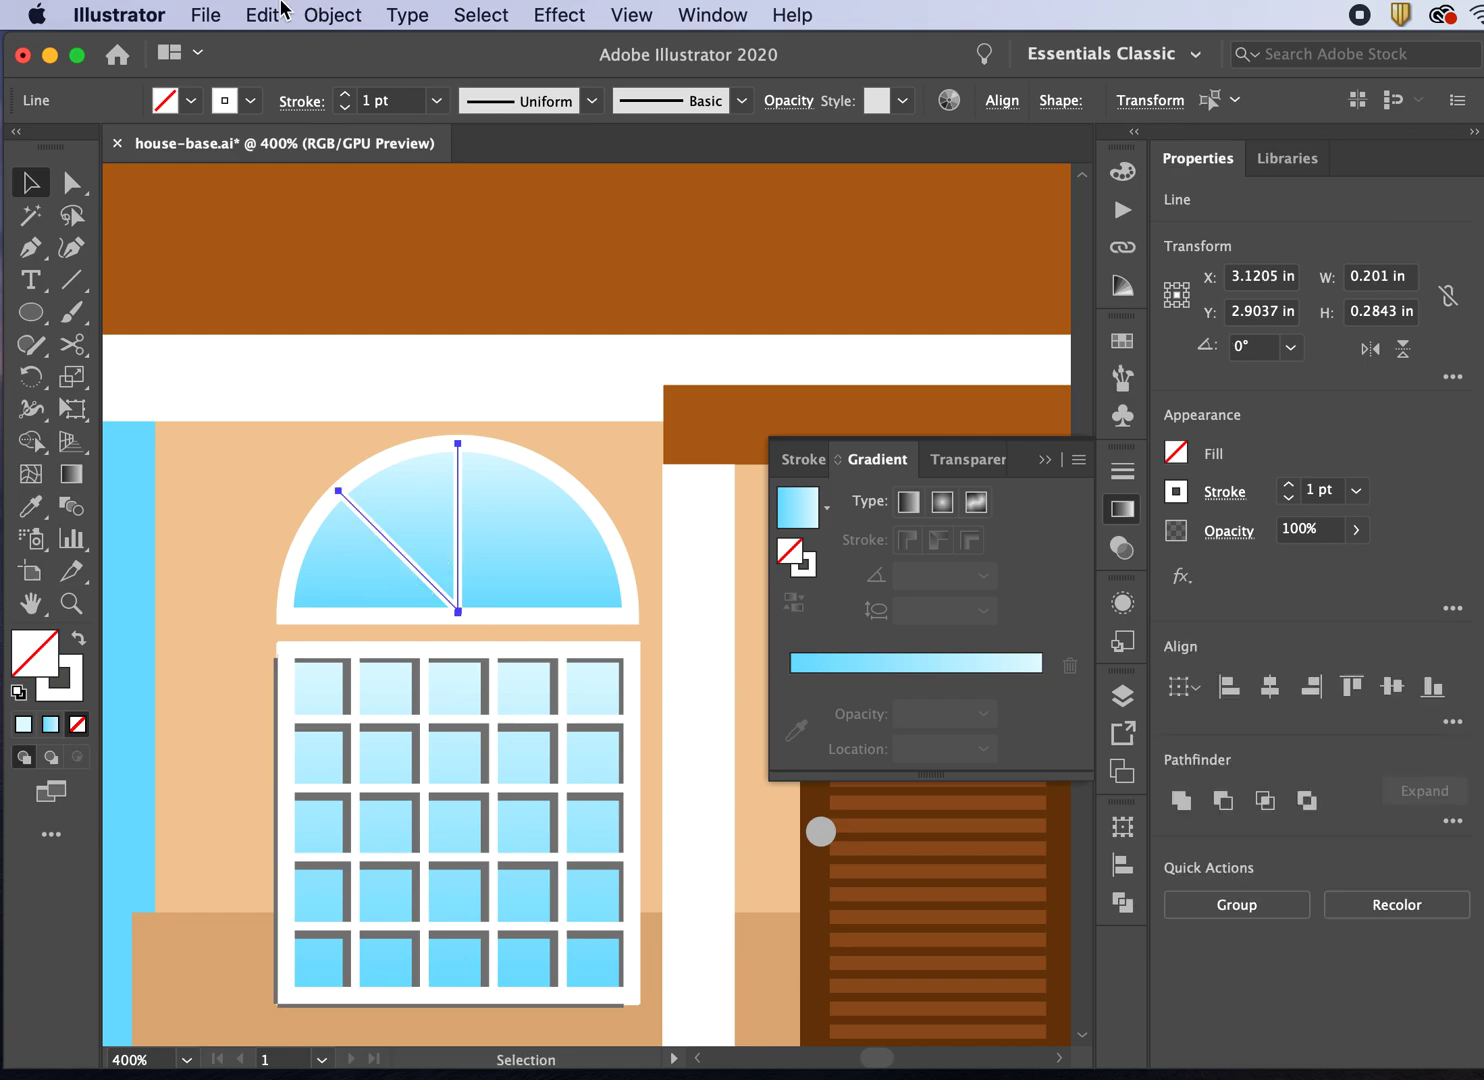
left_click(330, 15)
mouse_move(416, 692)
left_click(673, 760)
left_click(333, 15)
mouse_move(370, 712)
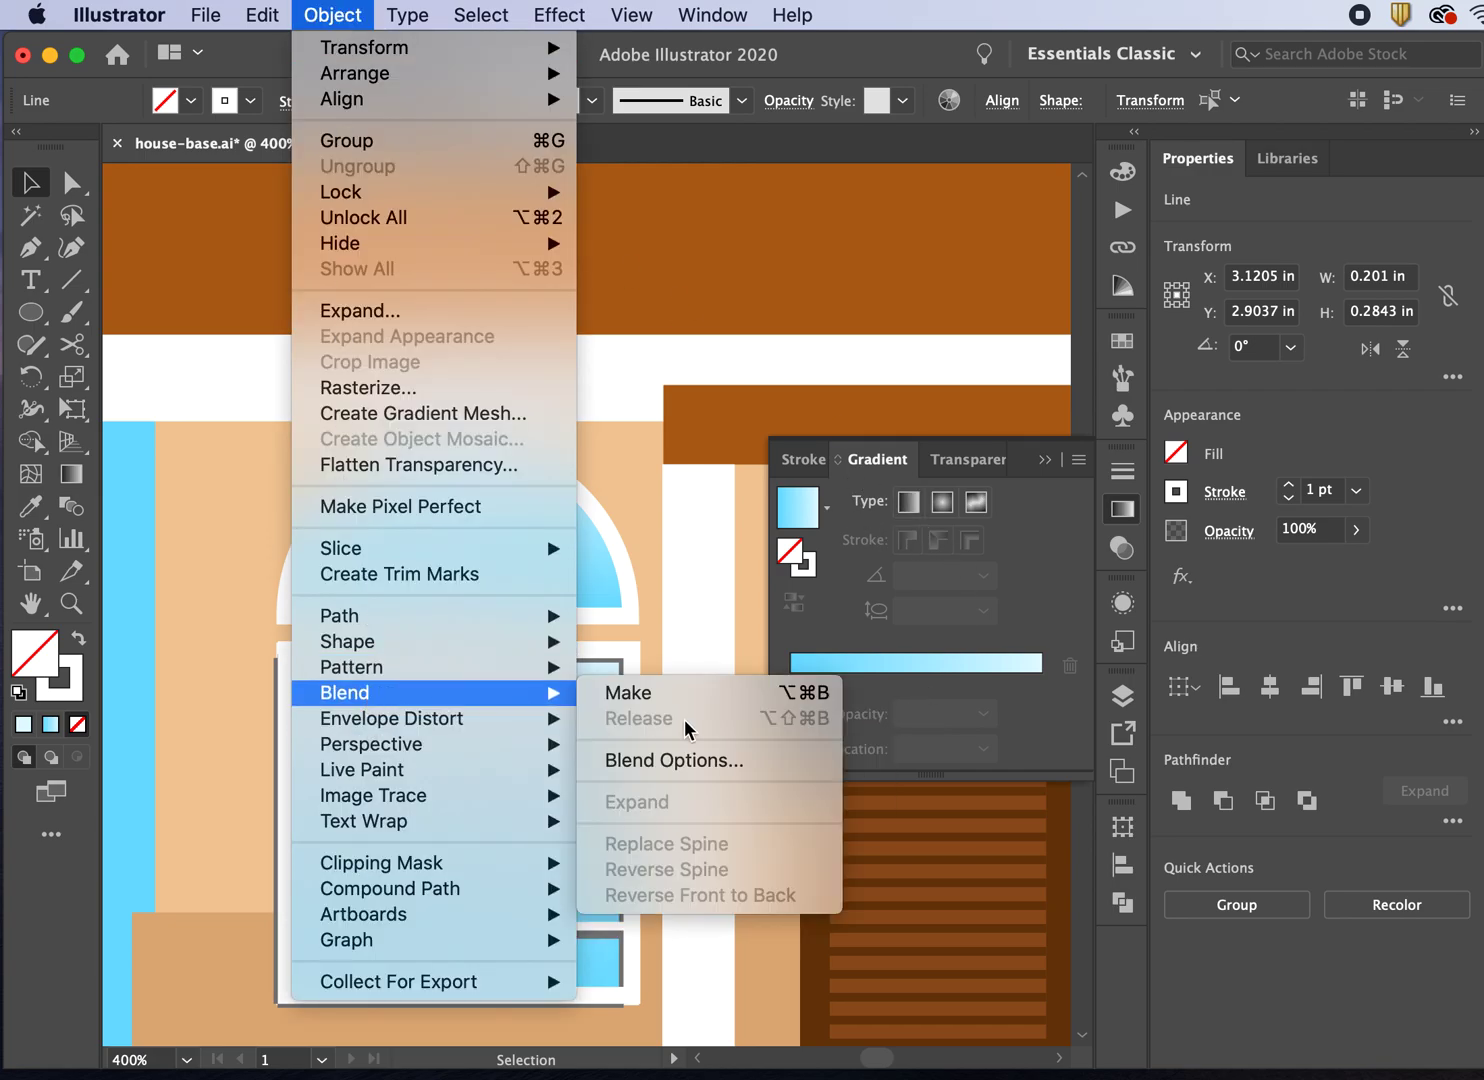
left_click(690, 762)
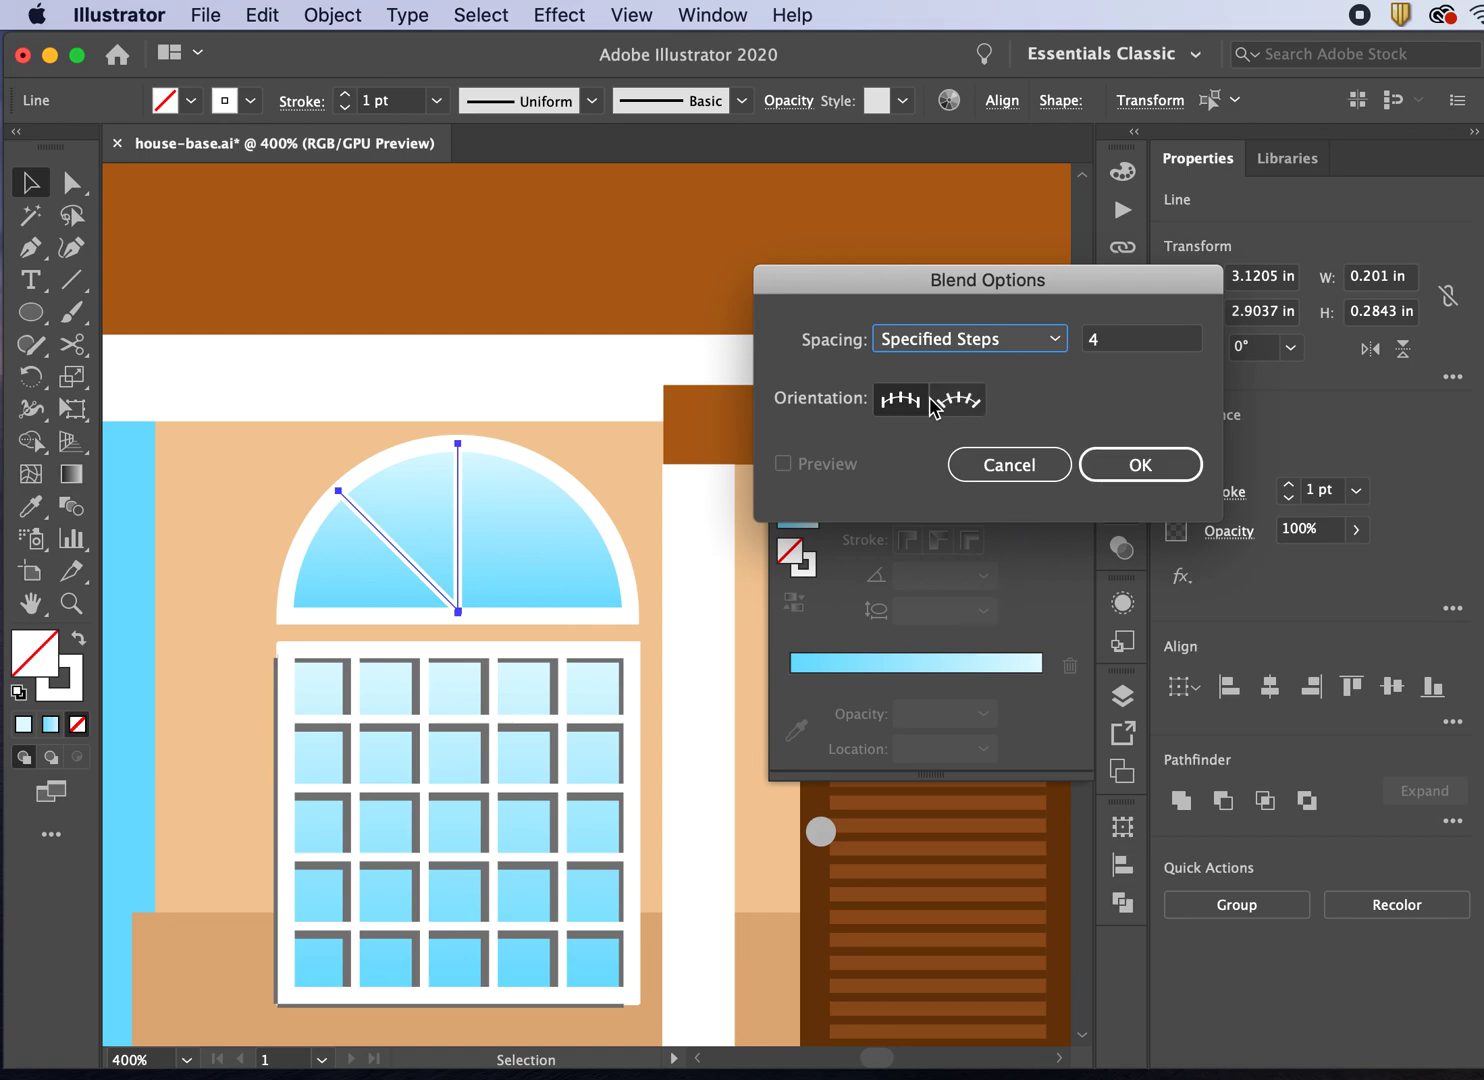
left_click(972, 408)
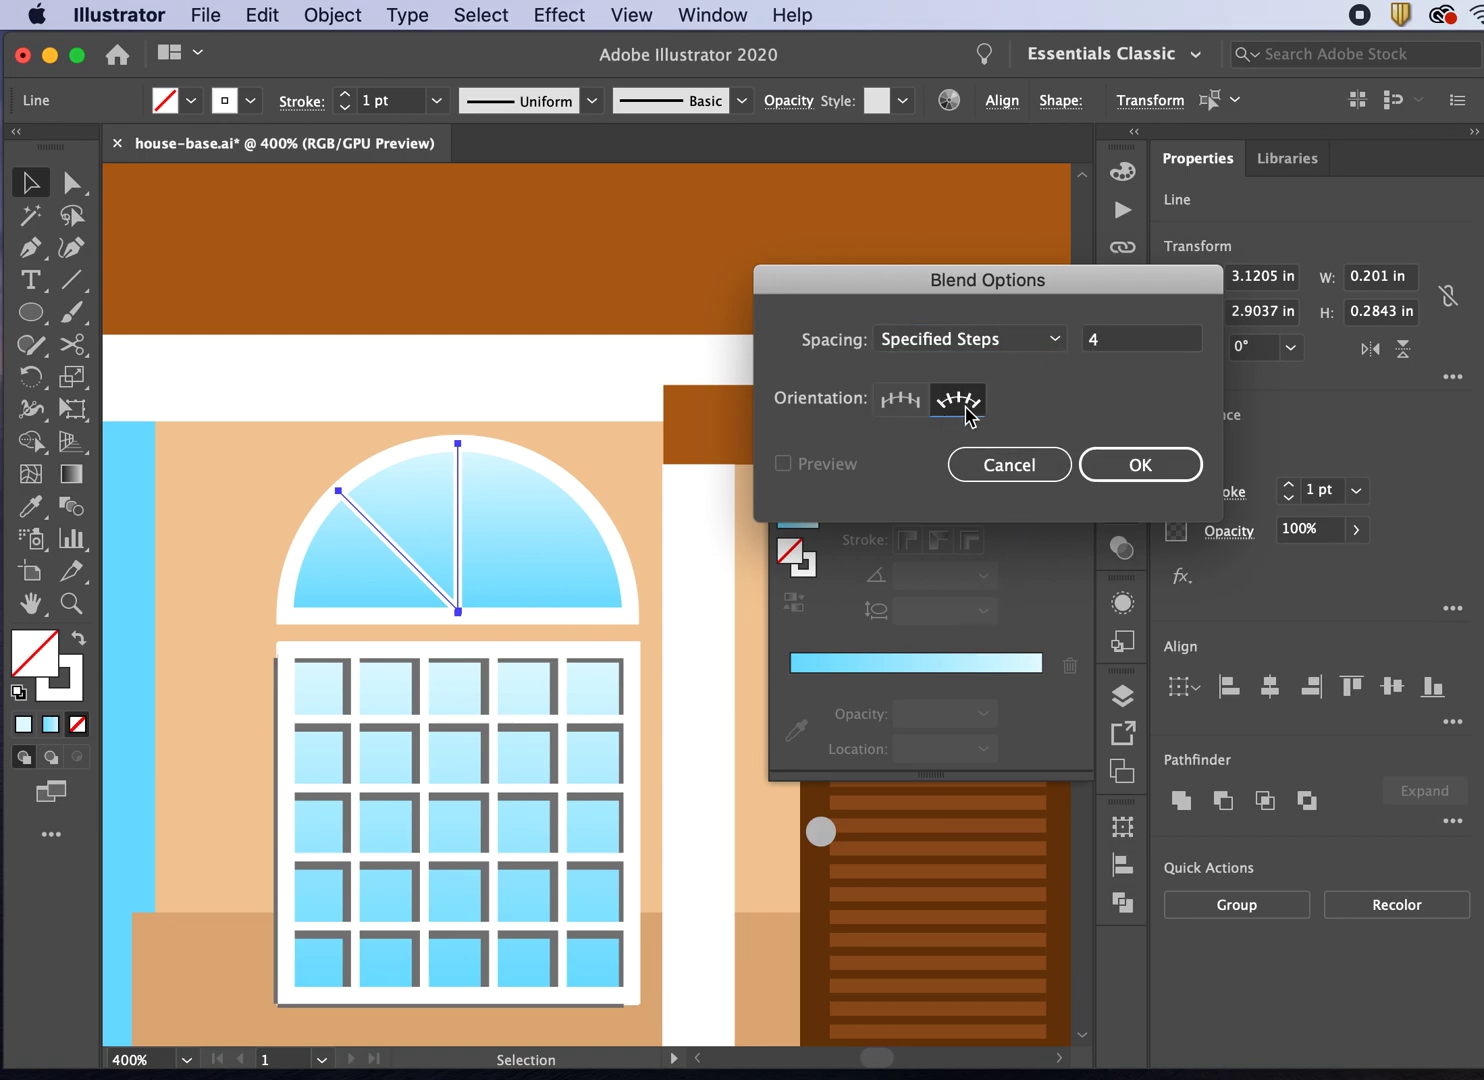
left_click(1116, 337)
type("1")
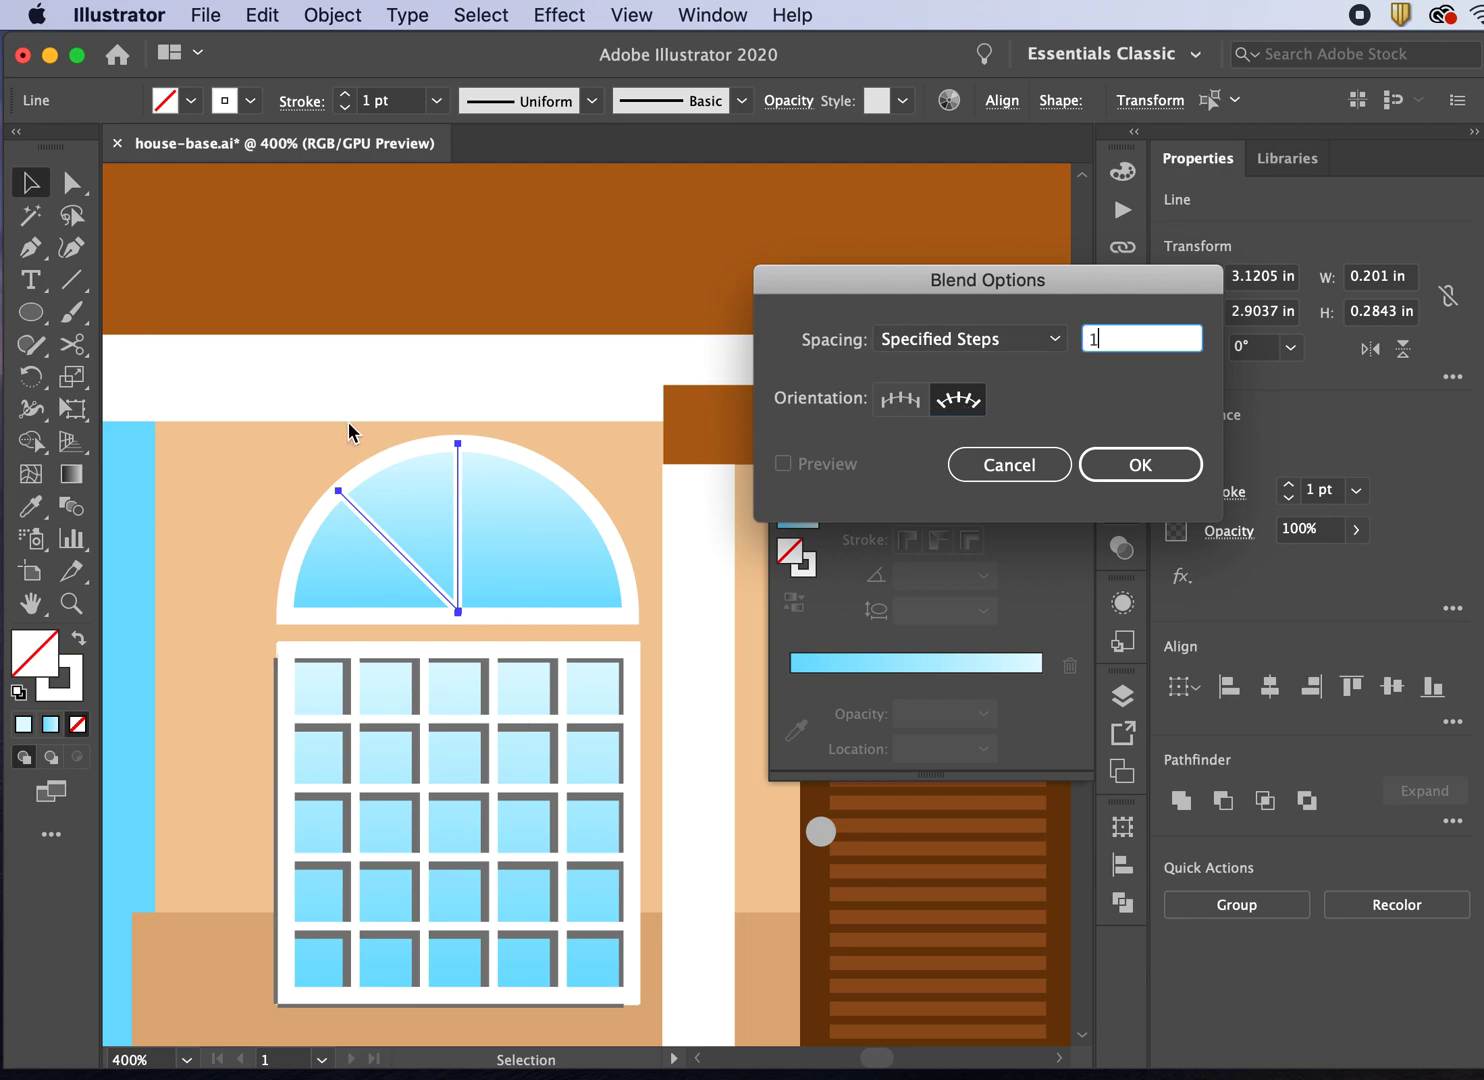
left_click(1100, 464)
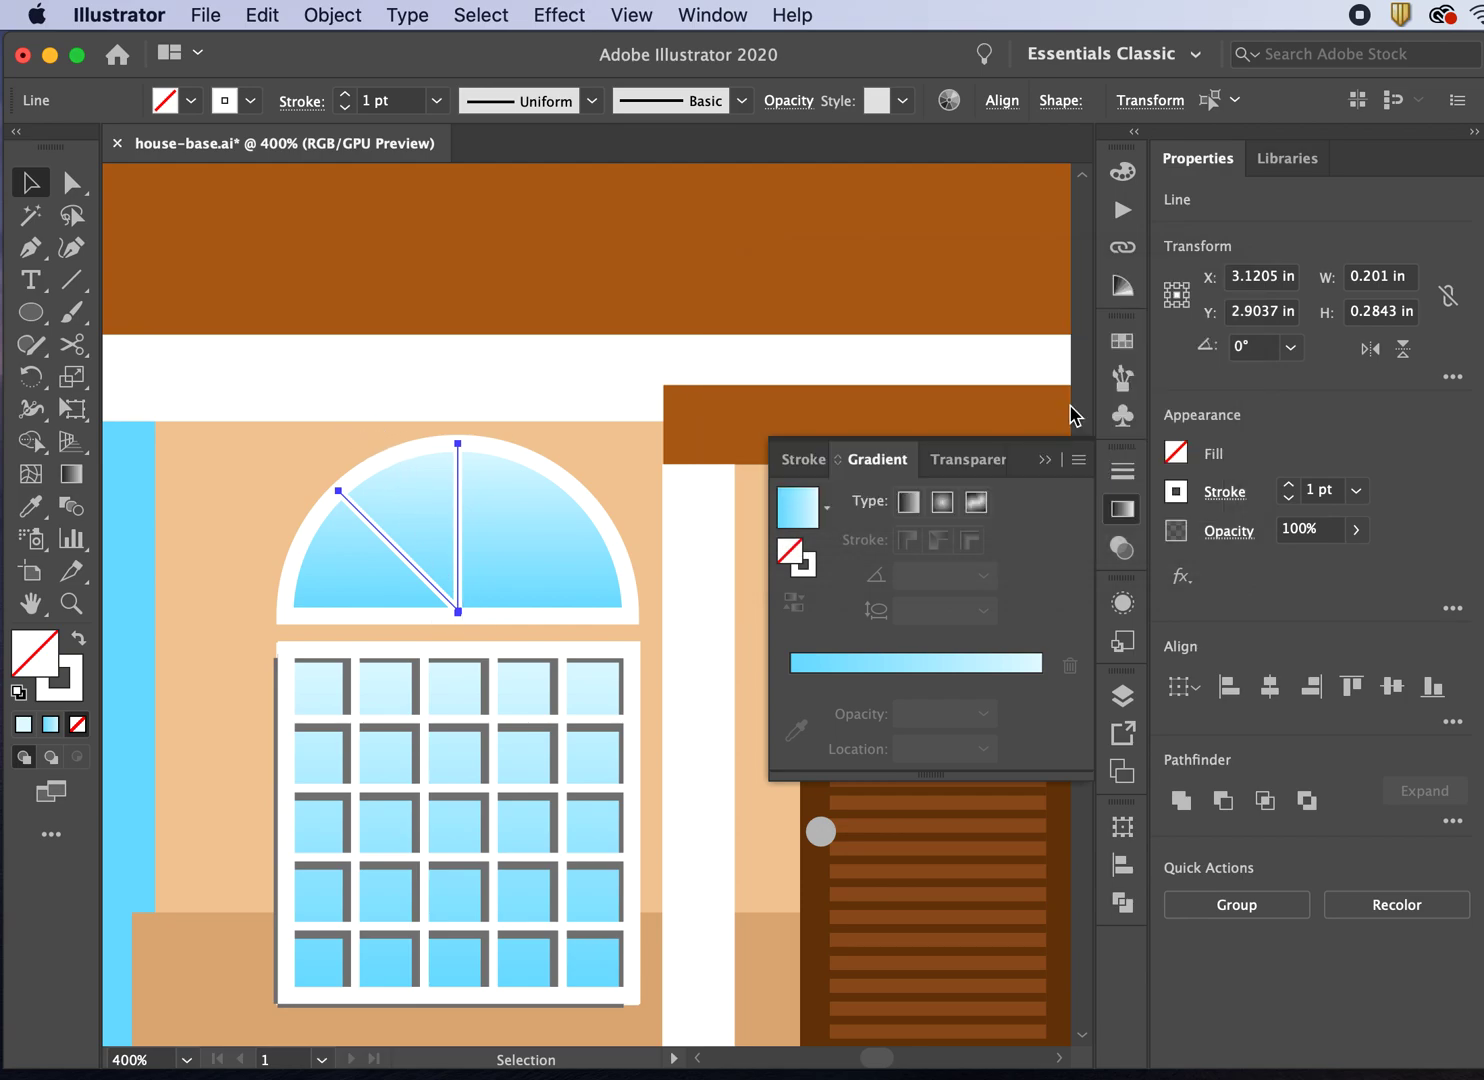
Step: Blend the vertical and 135° arch dividers, and expand the blend into editable lines
left_click(318, 14)
mouse_move(342, 698)
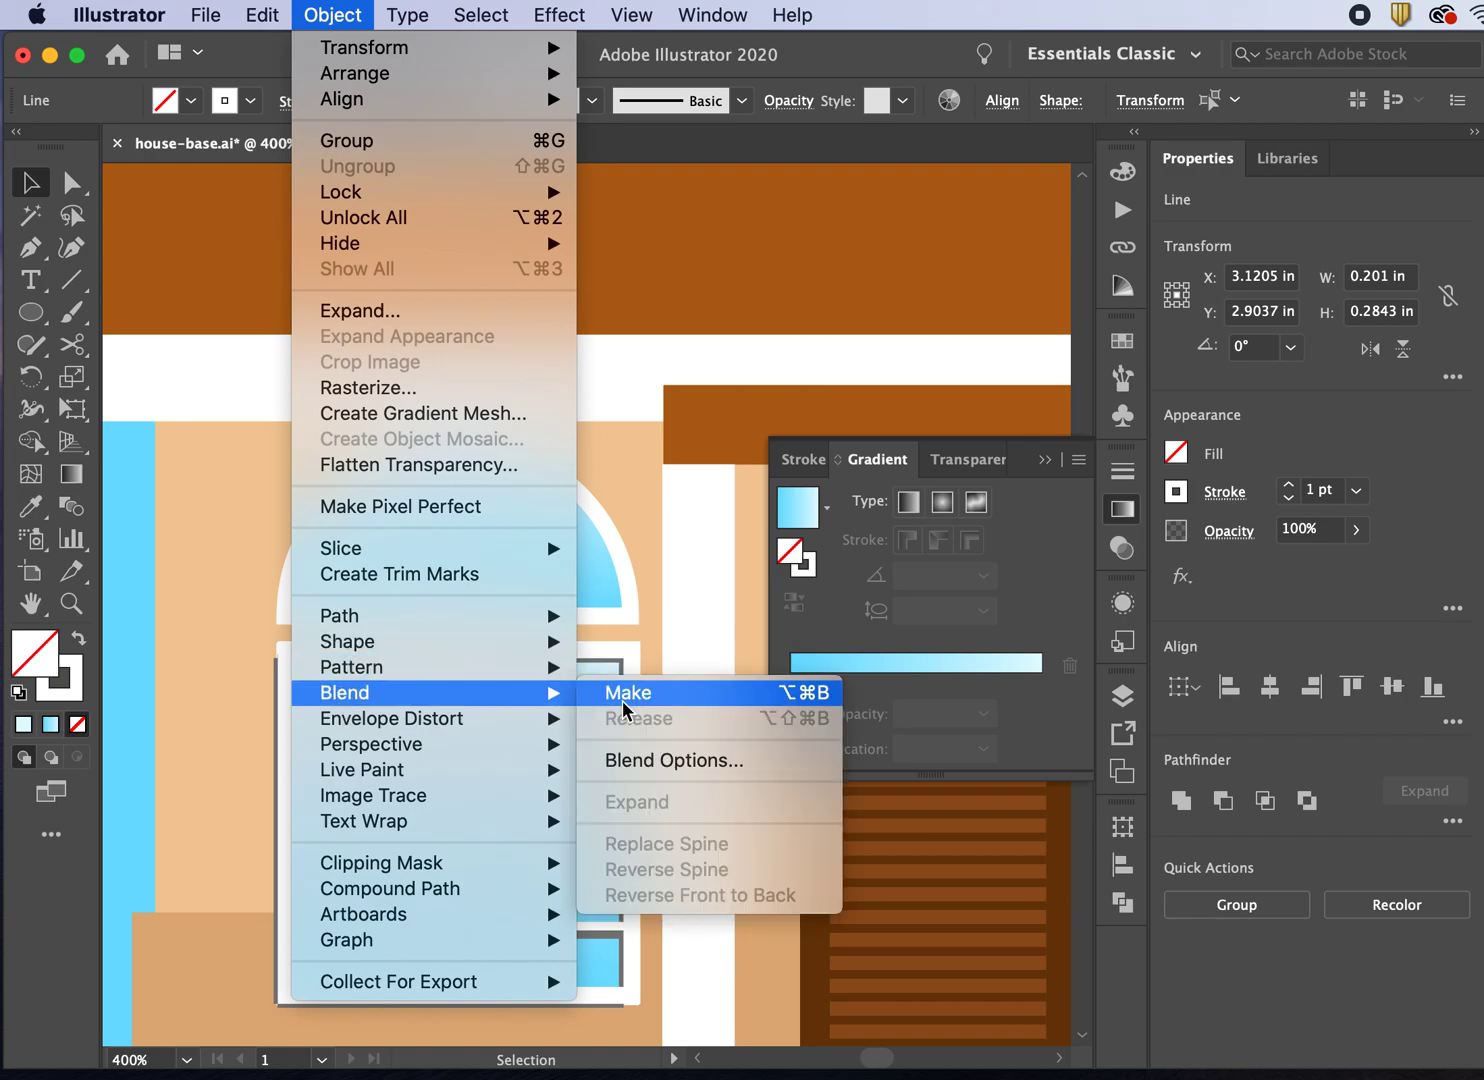
left_click(642, 700)
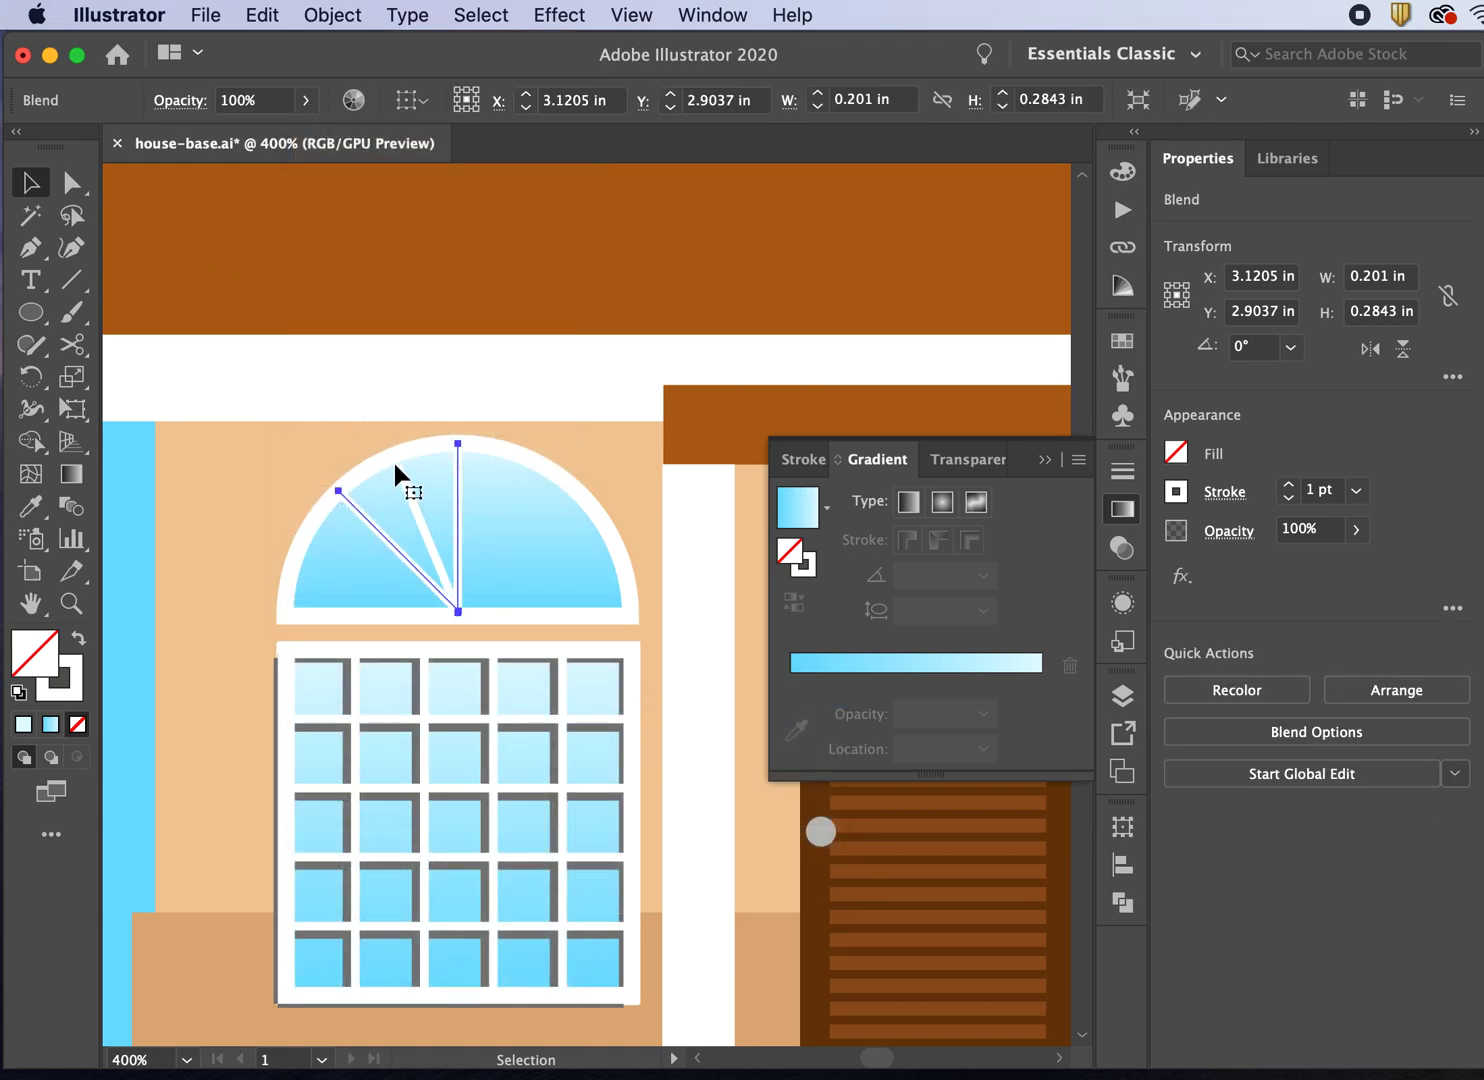
left_click(333, 15)
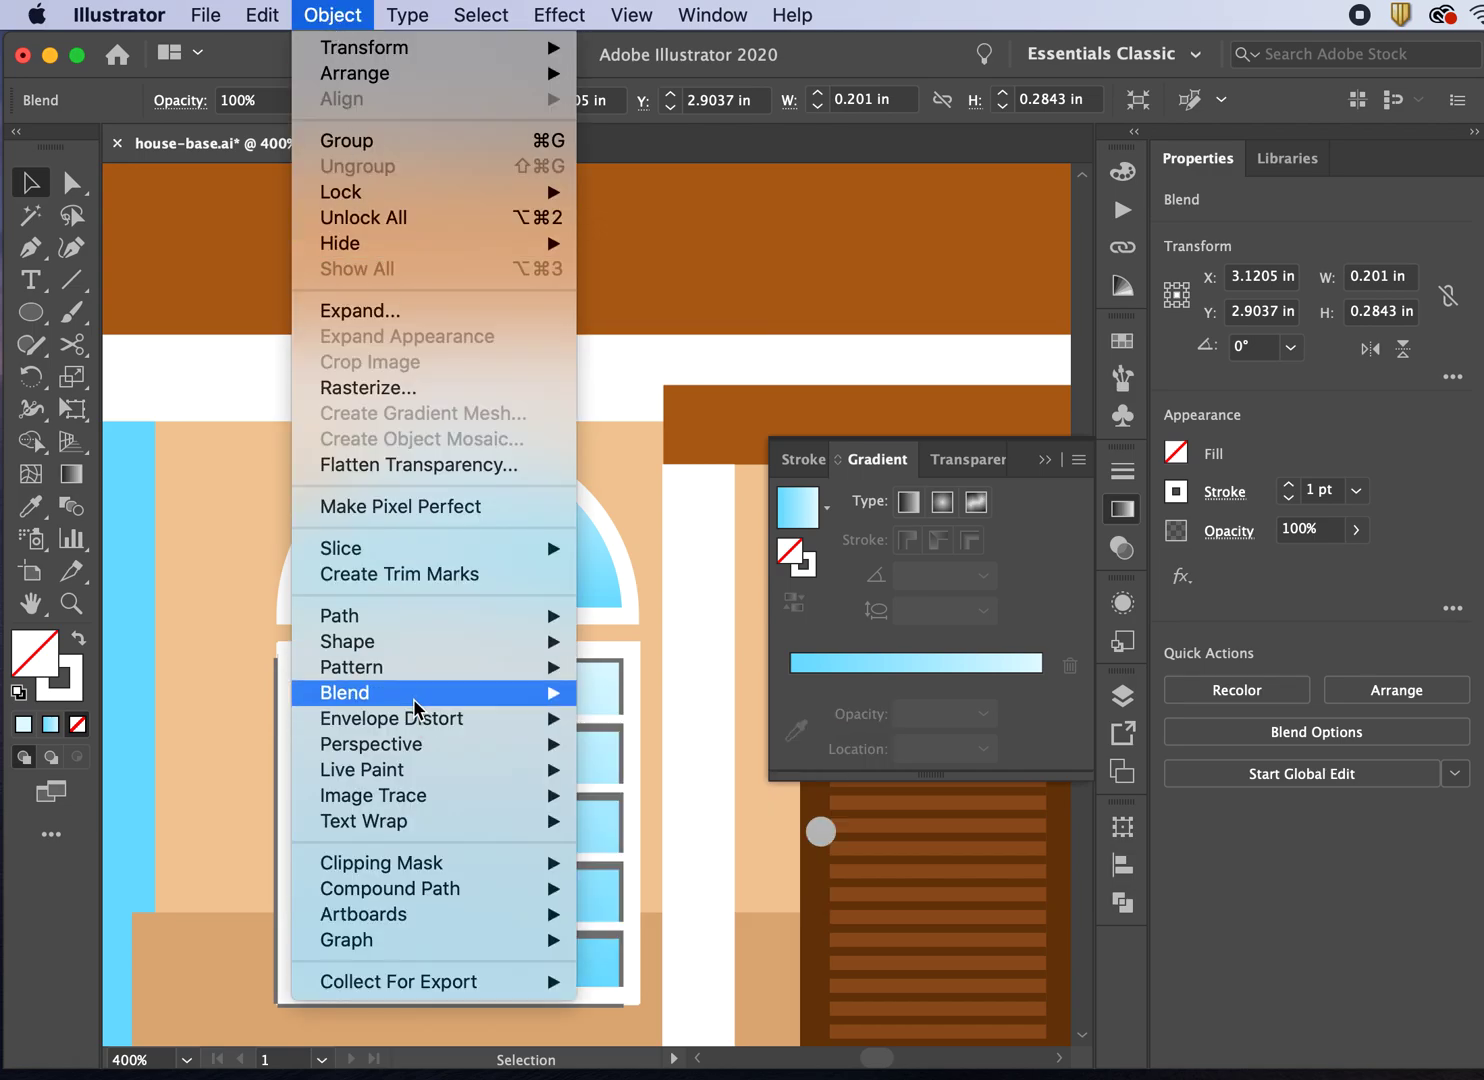
mouse_move(380, 692)
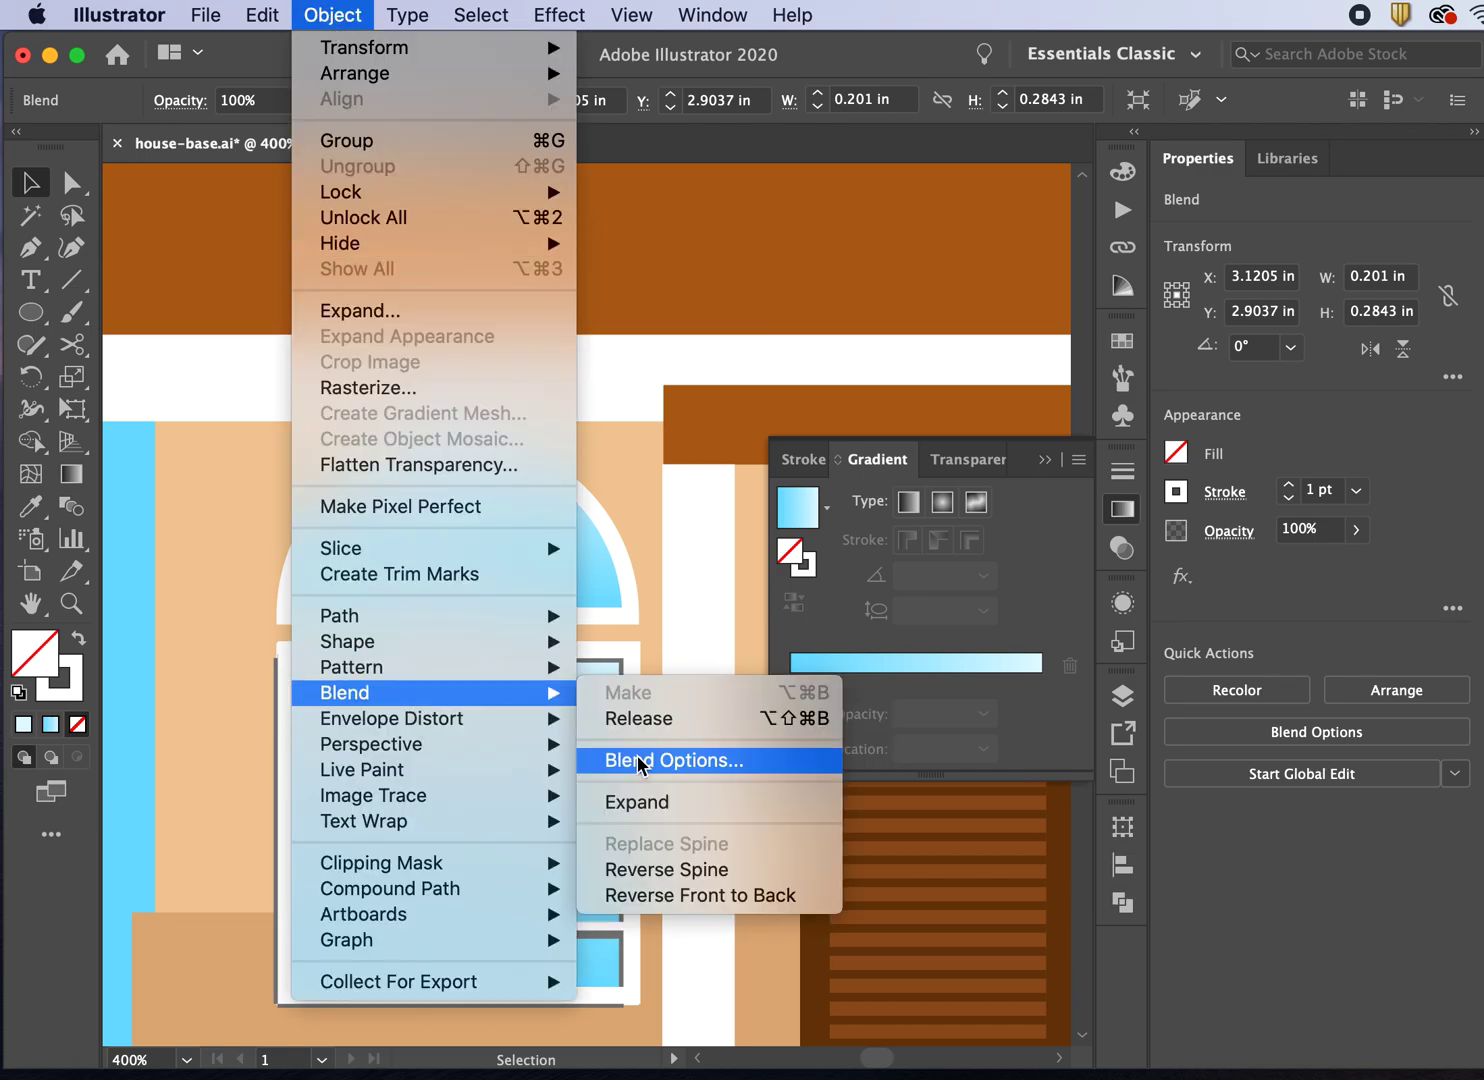
left_click(660, 802)
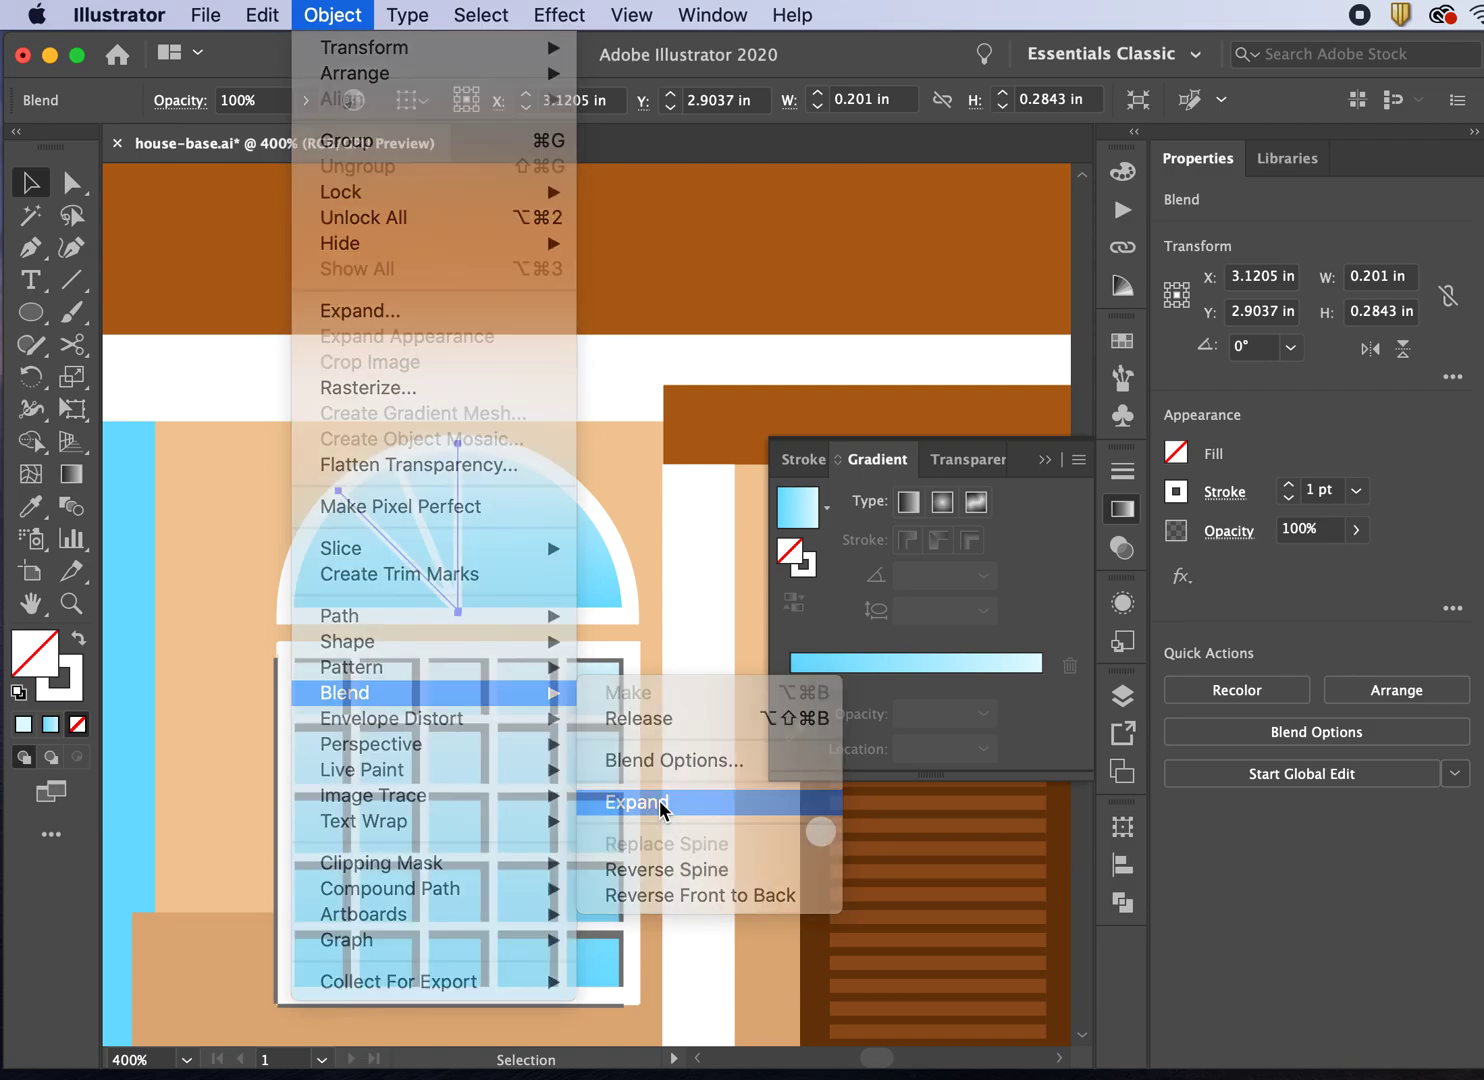
Step: Extend the upper end of the new middle divider onto the arch frame, at about X 3.11 in, Y 2.78 in, and deselect it
left_click(71, 183)
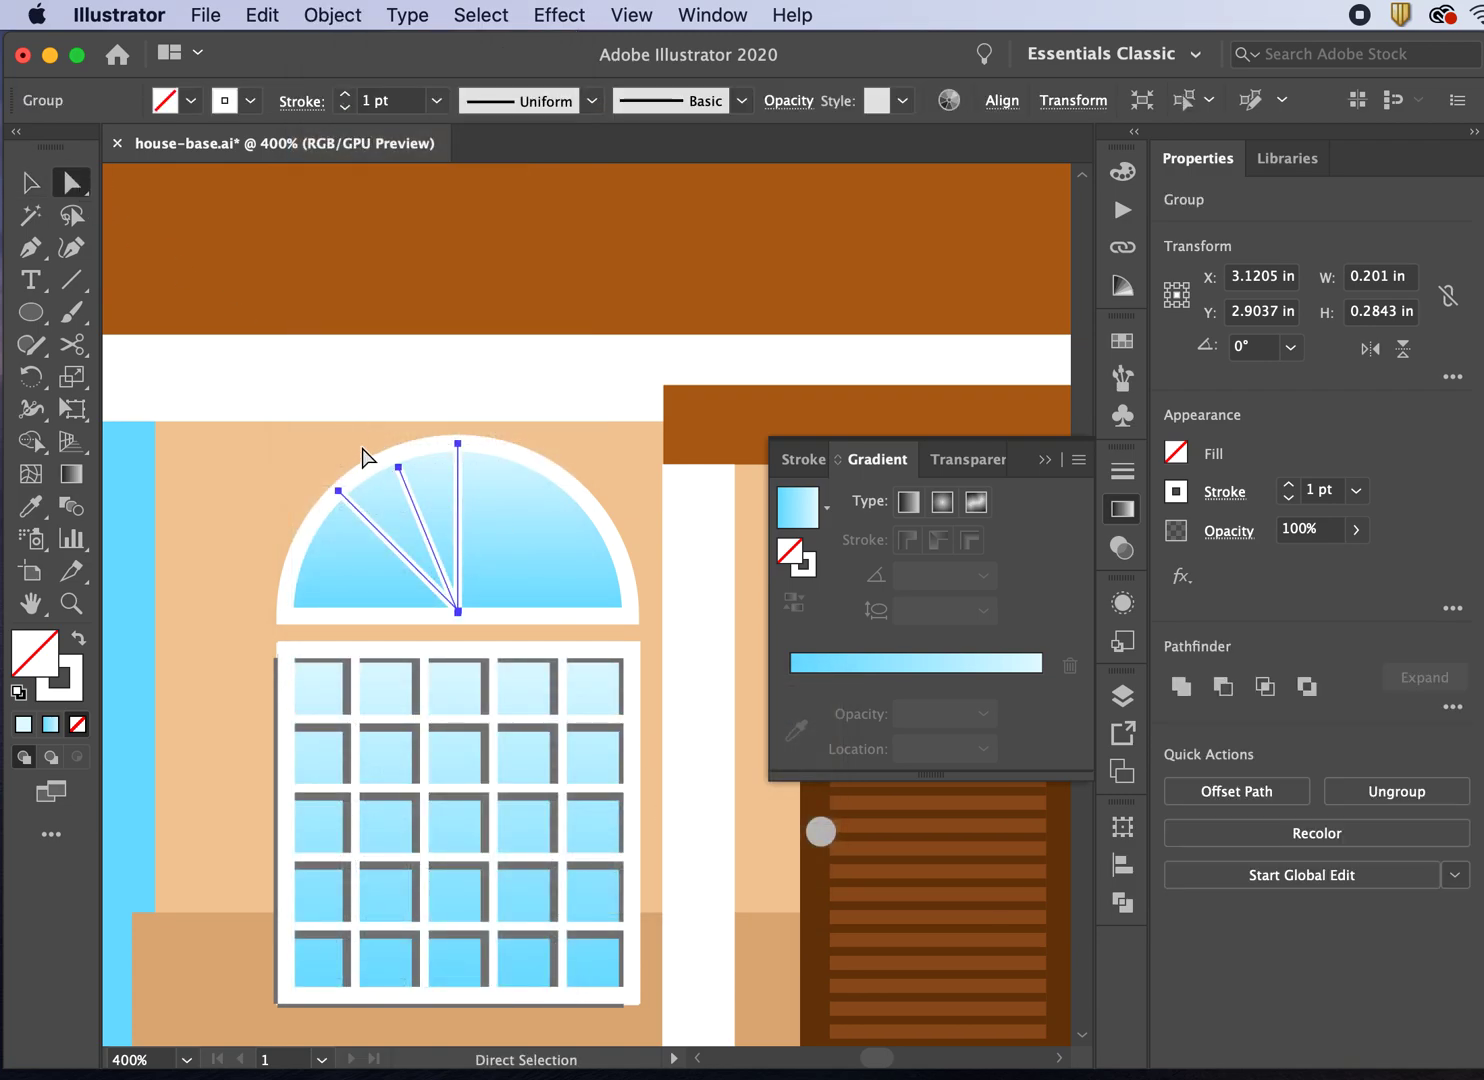
left_click(400, 468)
left_click_drag(400, 470, 392, 455)
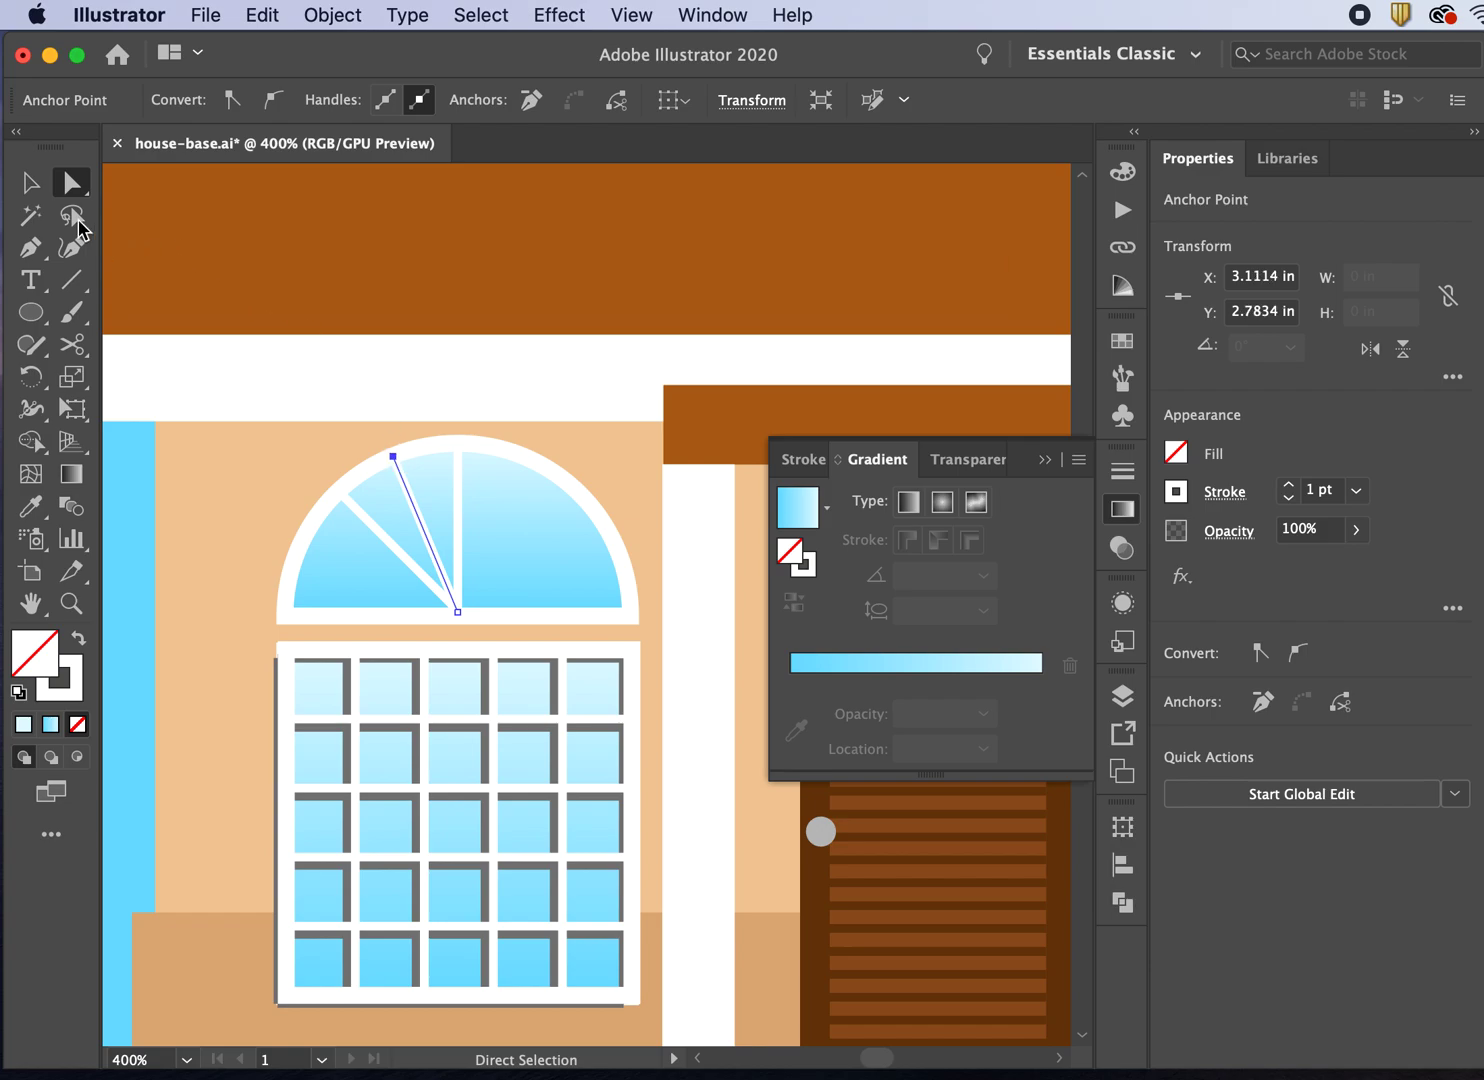
left_click(30, 182)
left_click(173, 268)
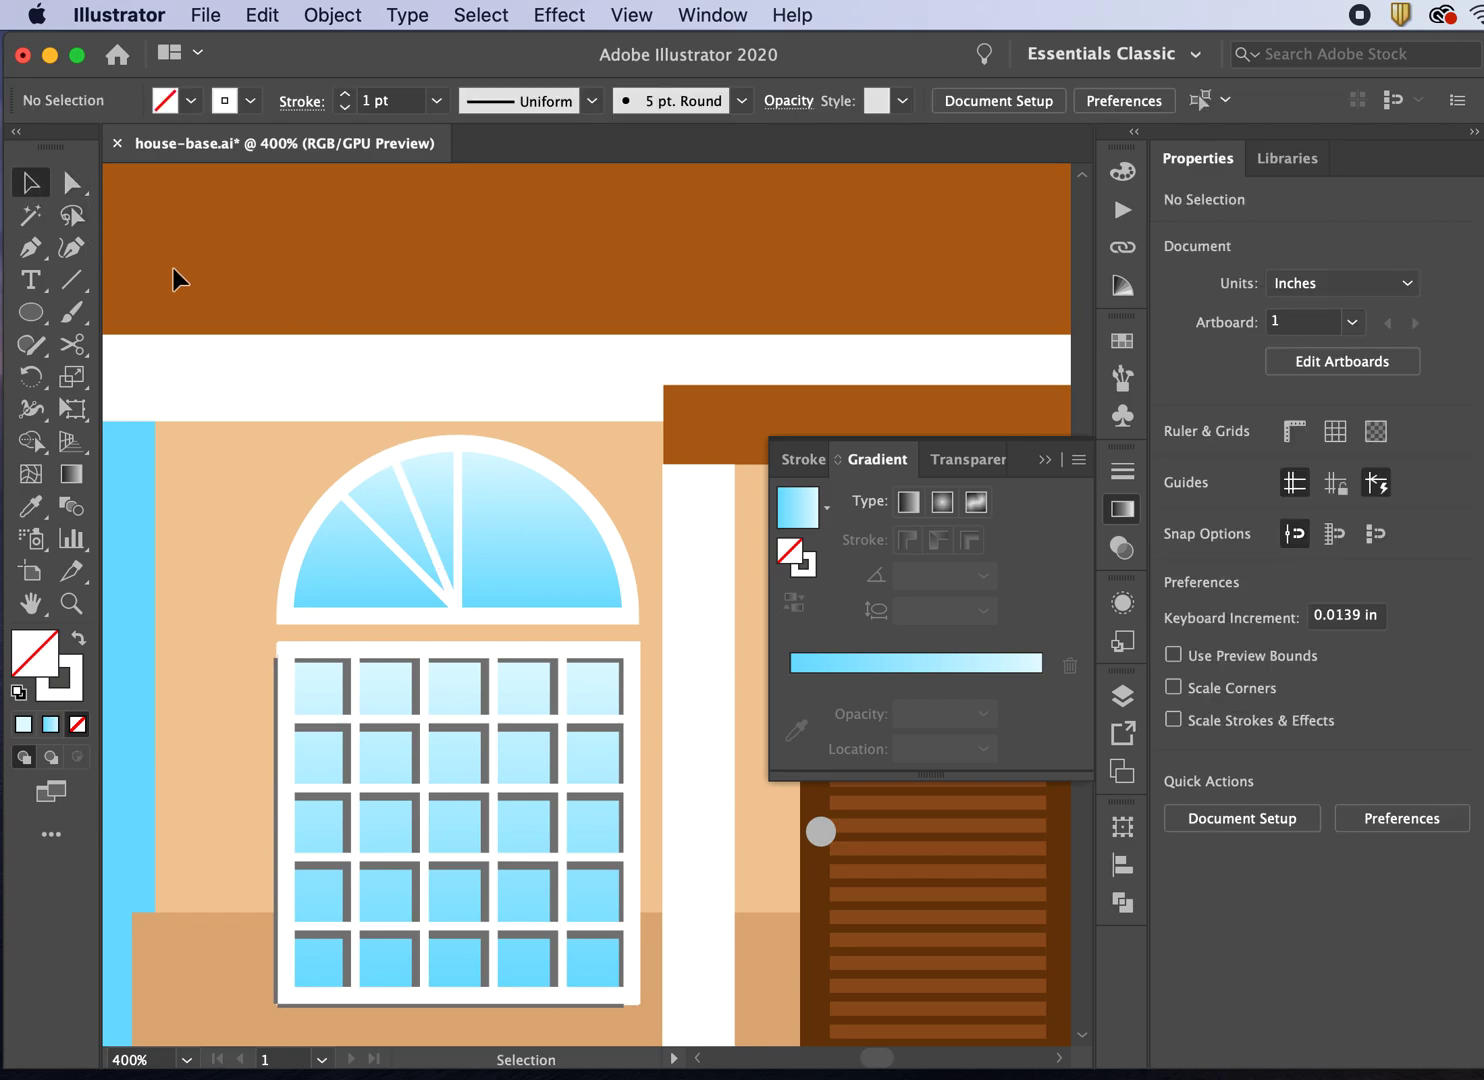
Step: Ungroup the three expanded divider lines in the arch's upper-left section and deselect them
left_click(411, 567)
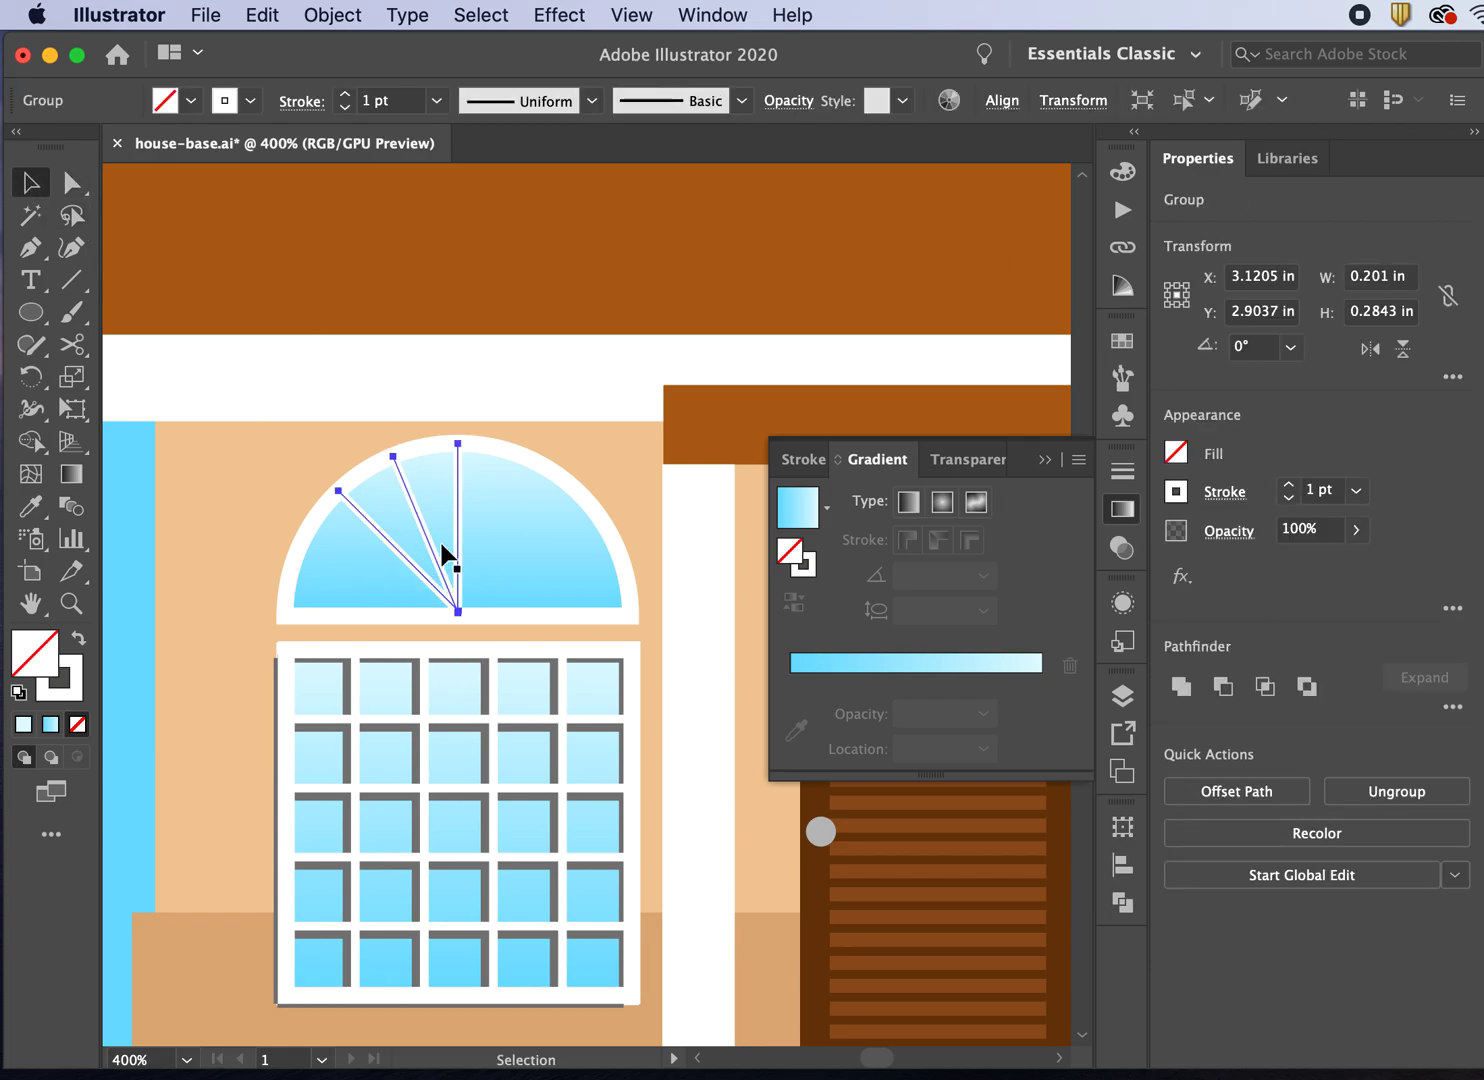
left_click(383, 386)
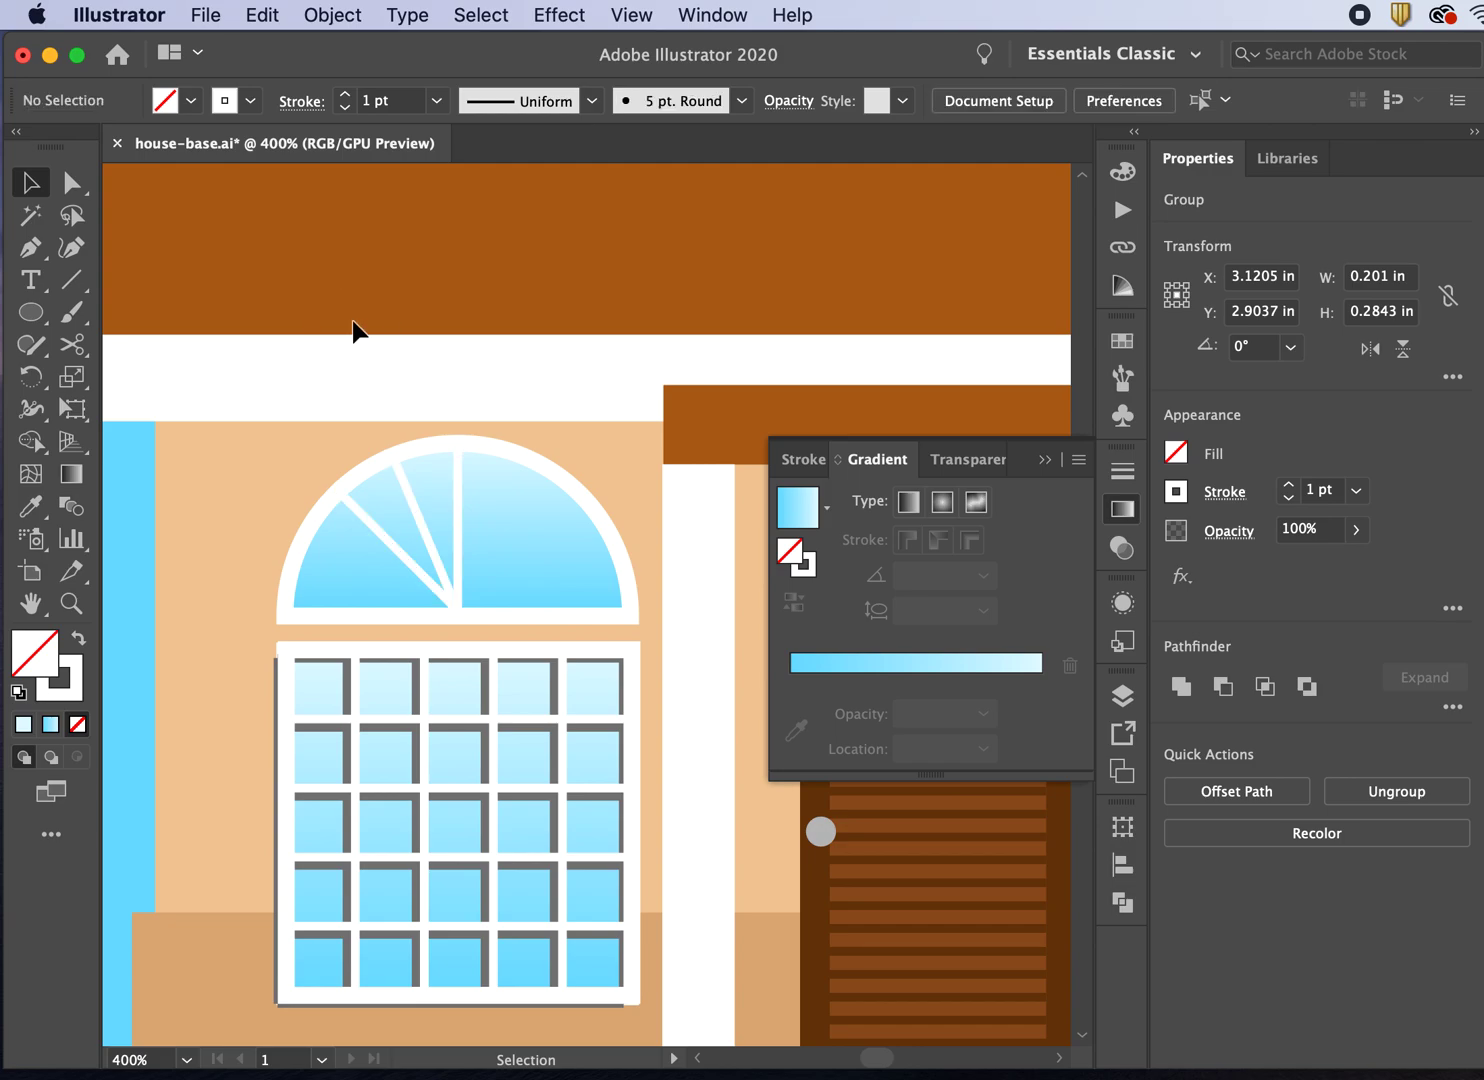
left_click(377, 525)
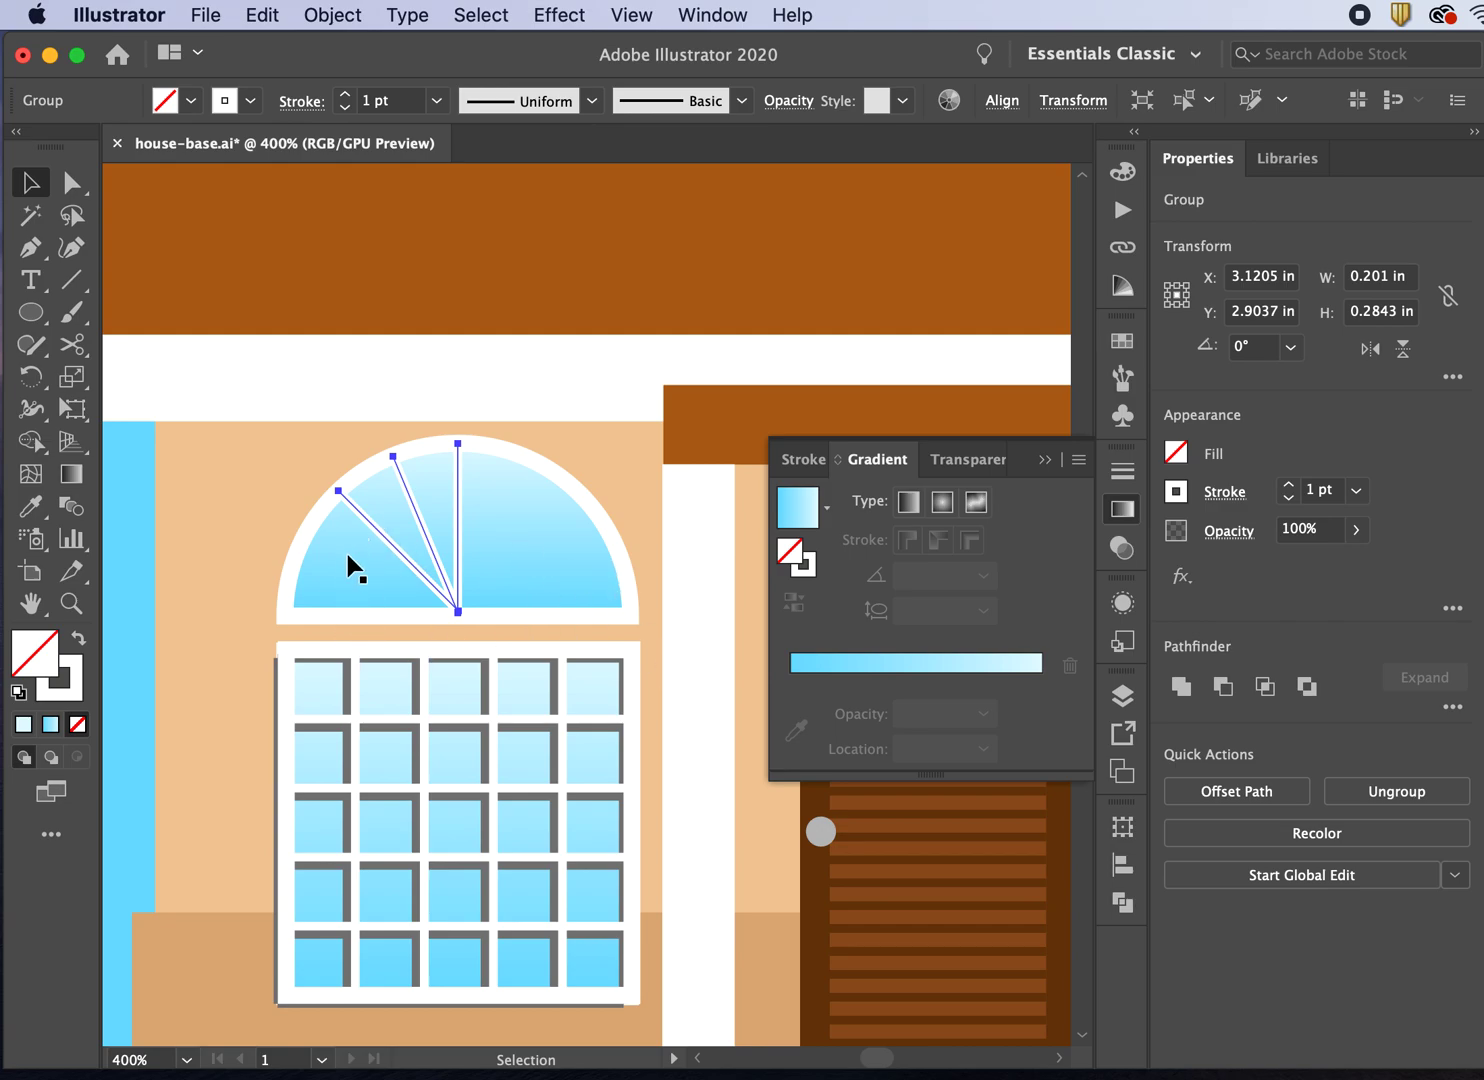
left_click(324, 15)
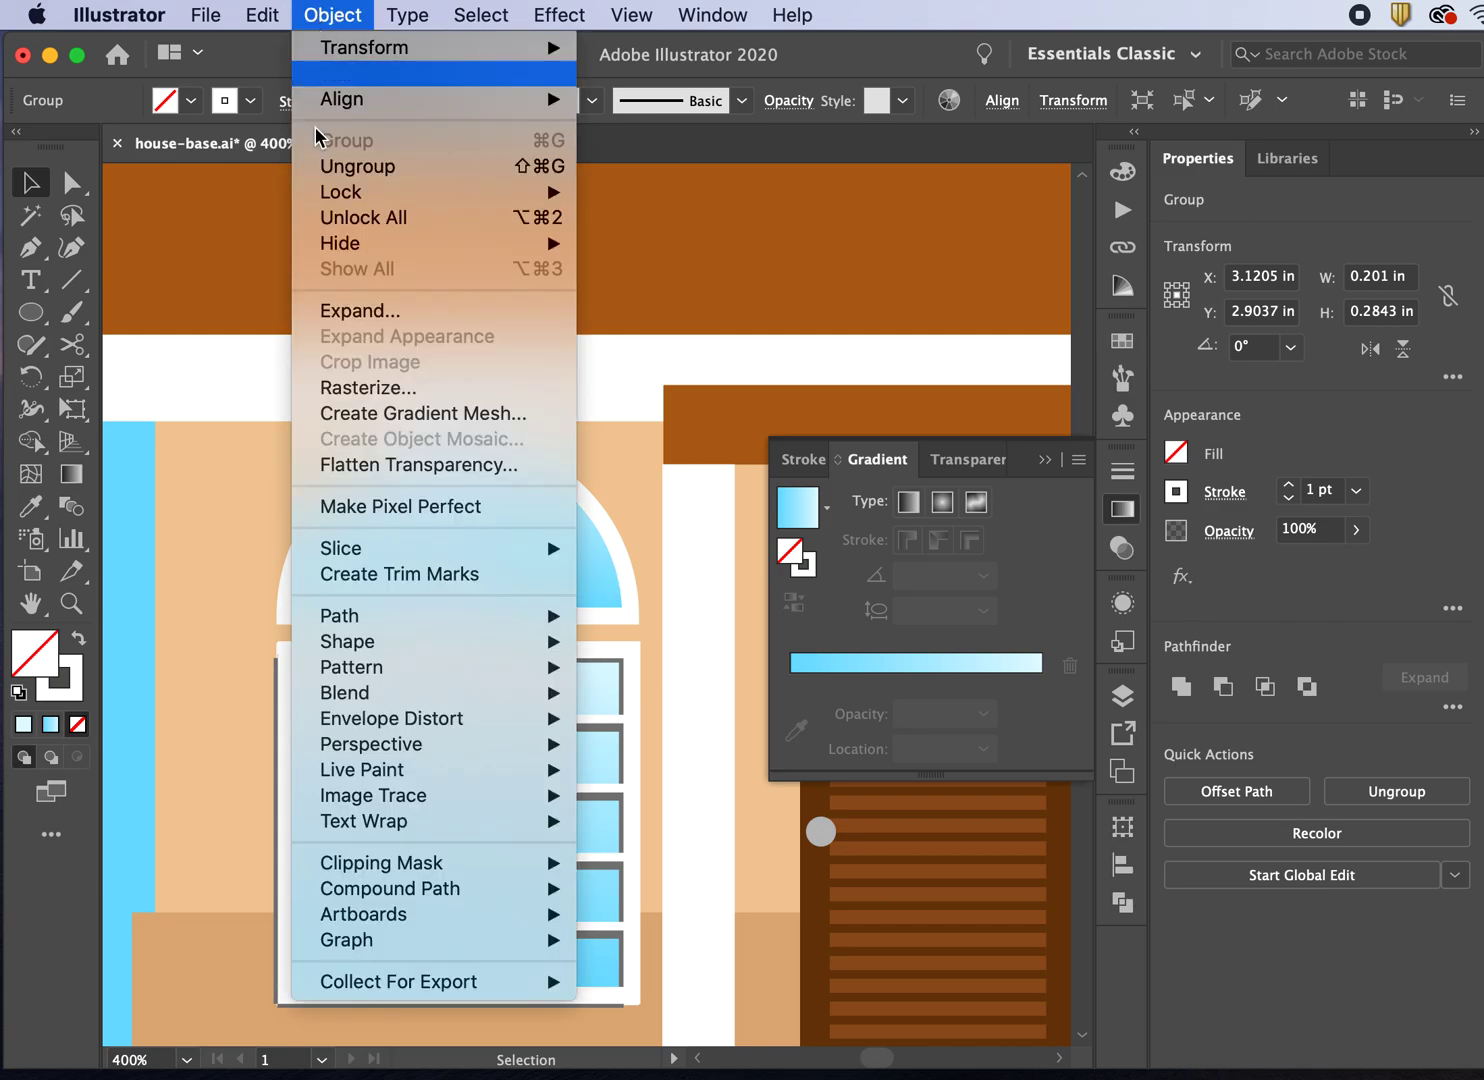
left_click(321, 172)
left_click(329, 453)
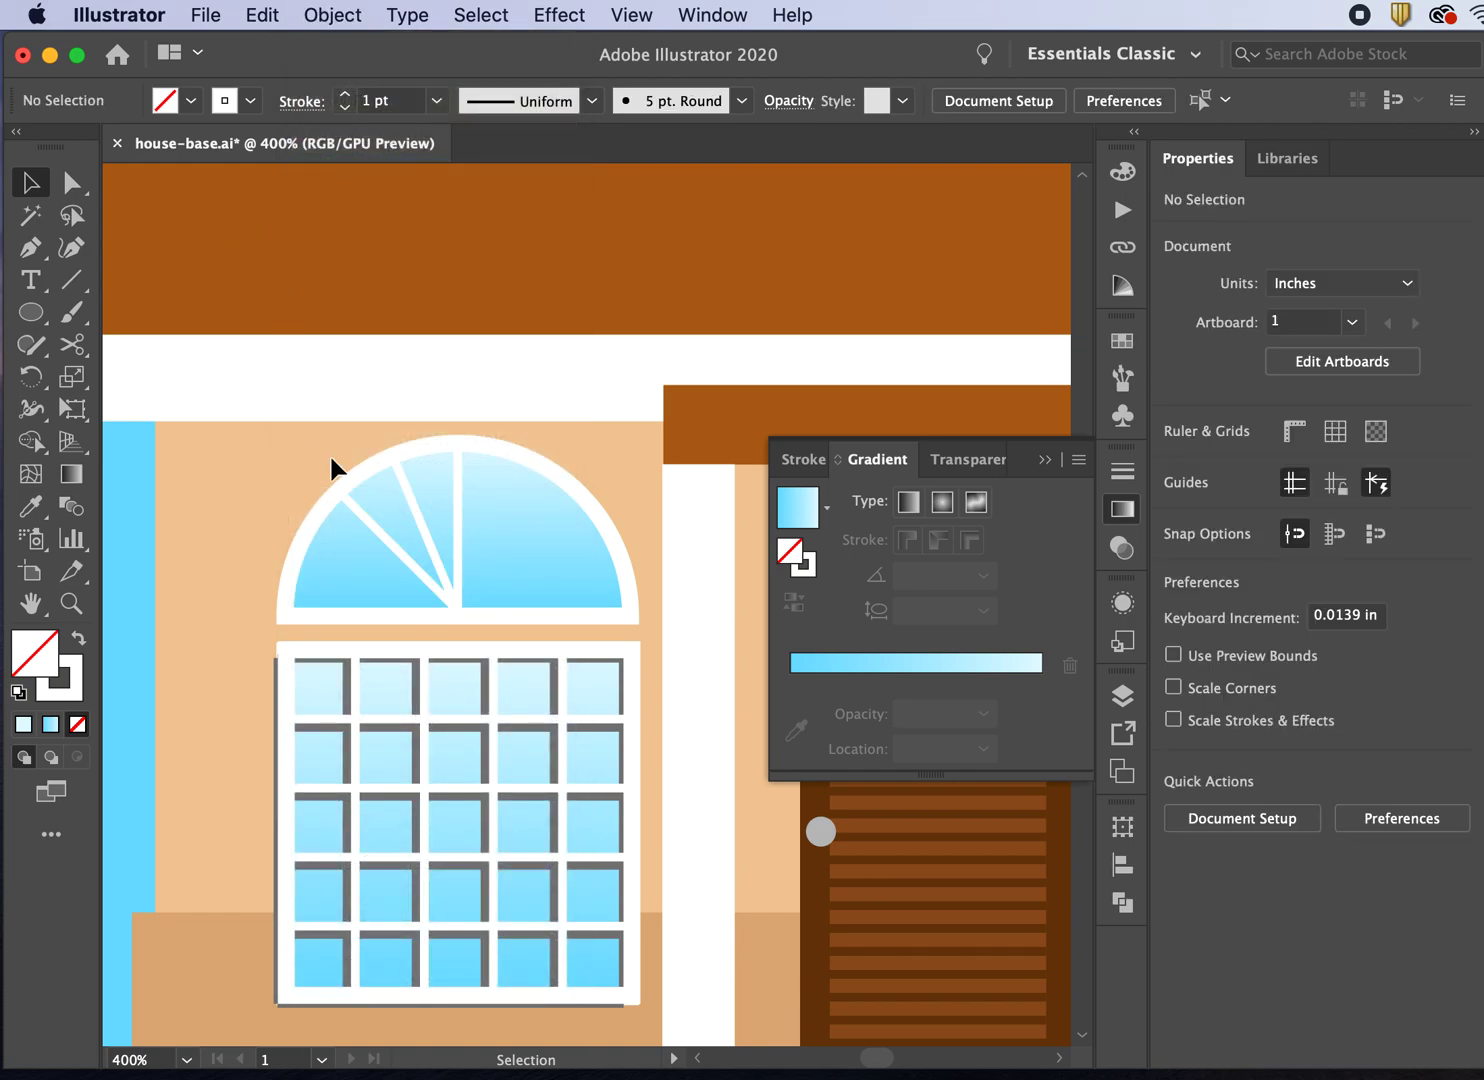
Step: Blend the 135° divider with the horizontal divider on the arch's base, and expand the blend into lines
left_click(354, 505)
left_click(419, 513)
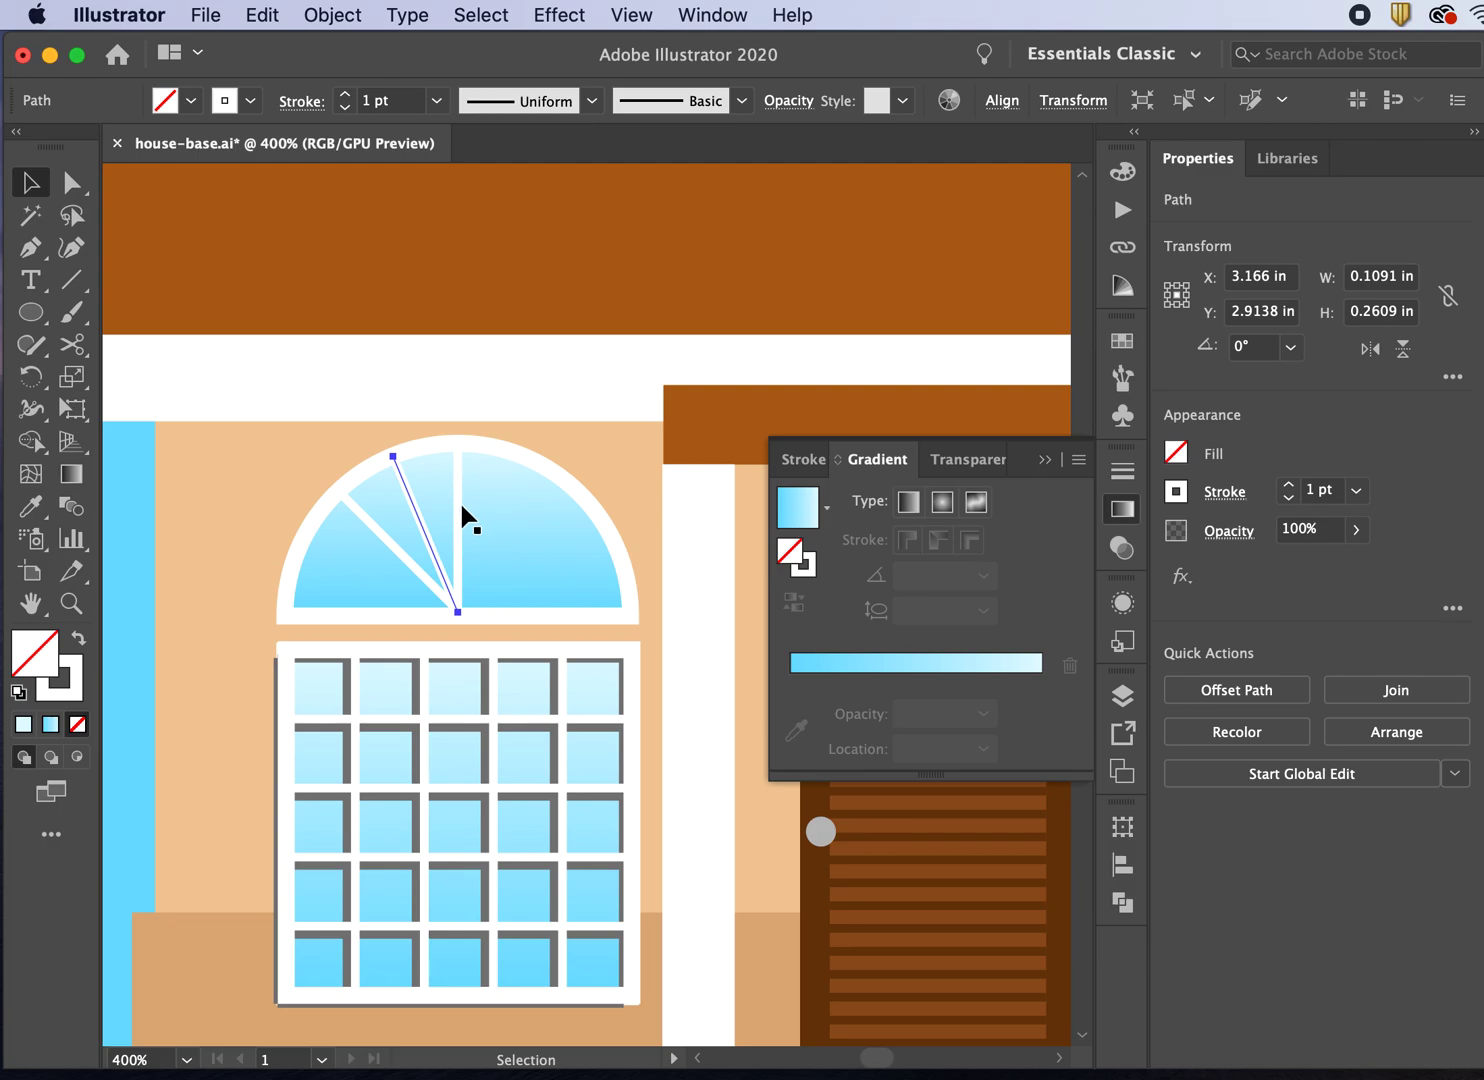
left_click(459, 510)
left_click(400, 556)
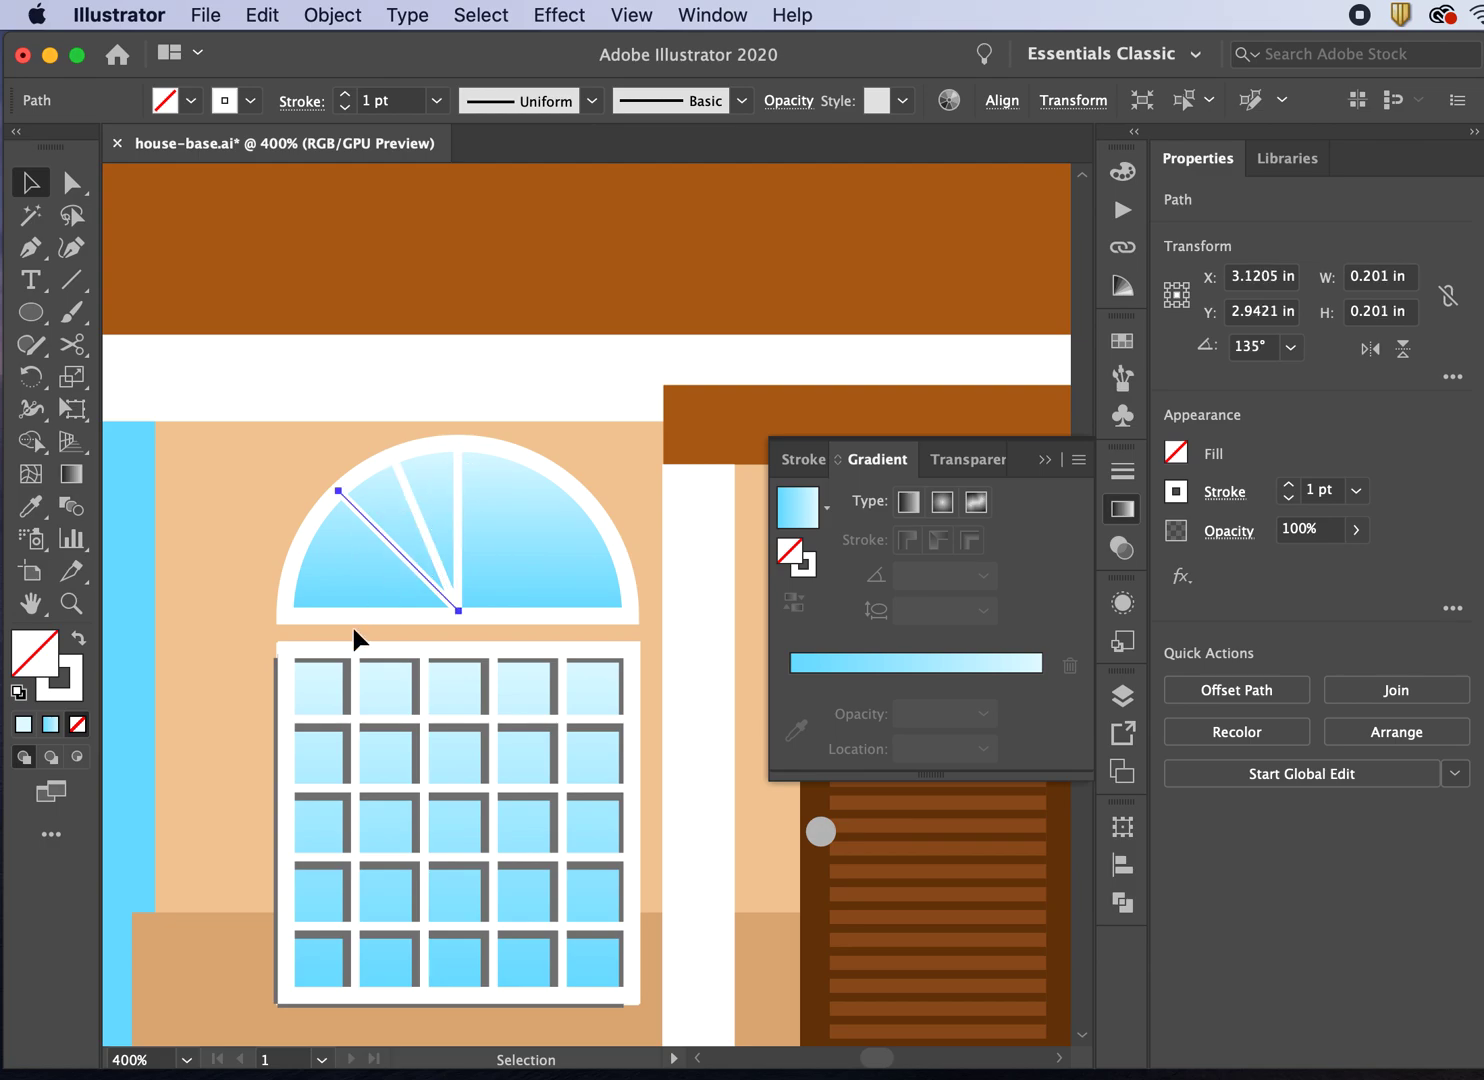
left_click(352, 616, "shift")
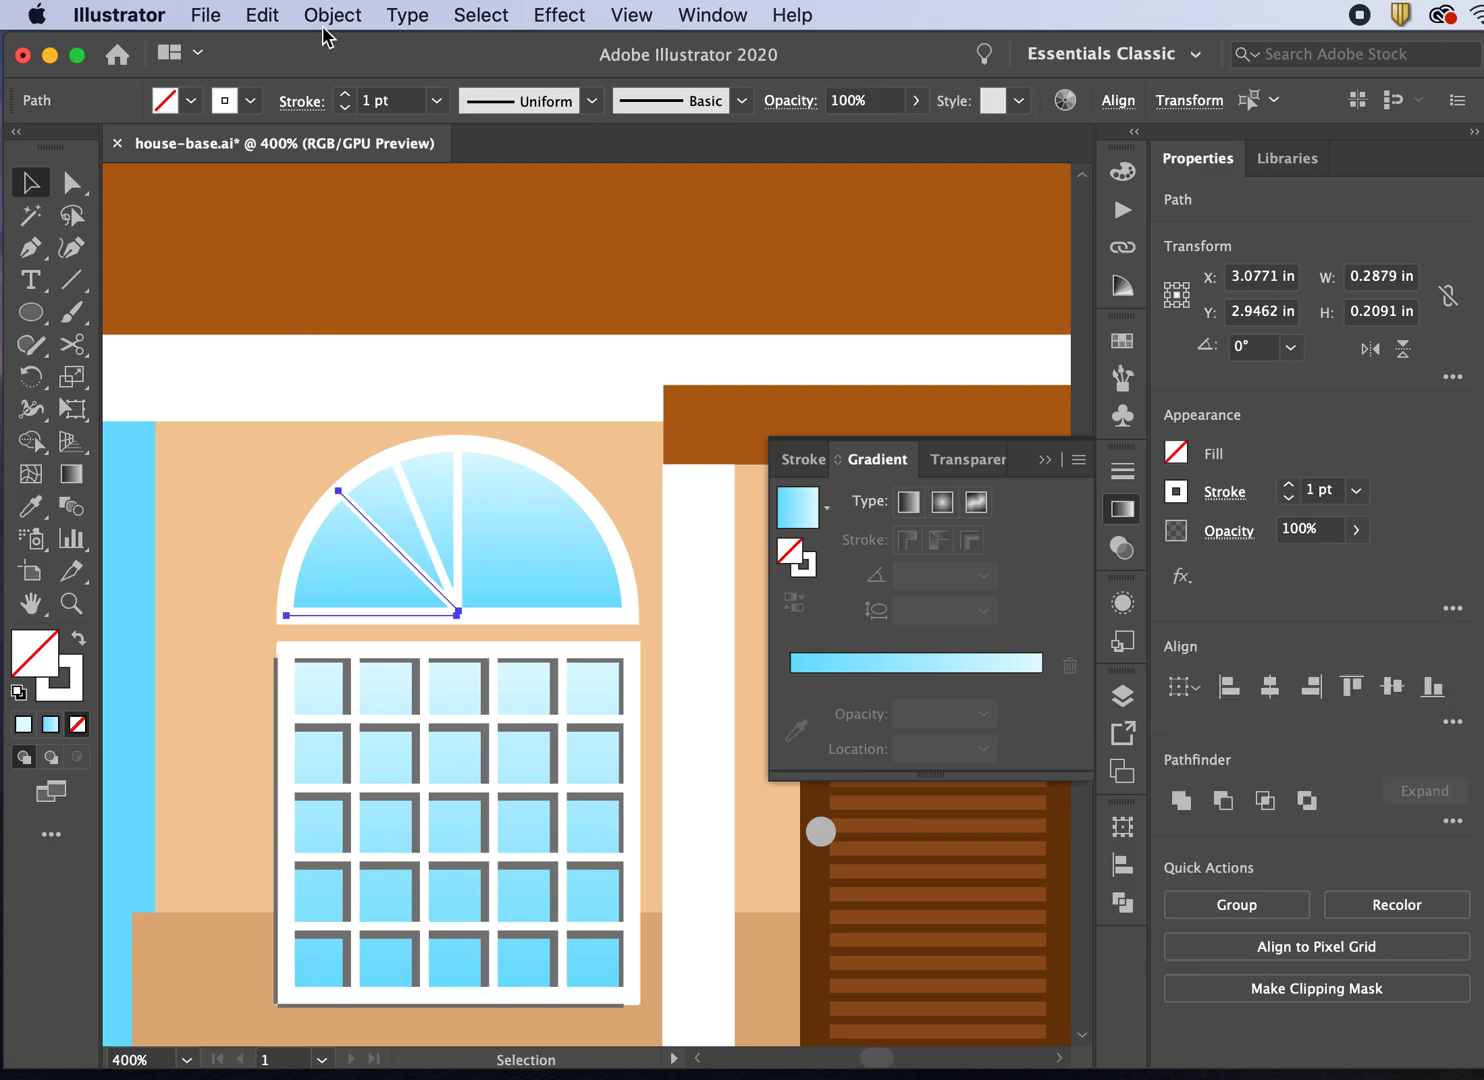
left_click(328, 18)
mouse_move(414, 695)
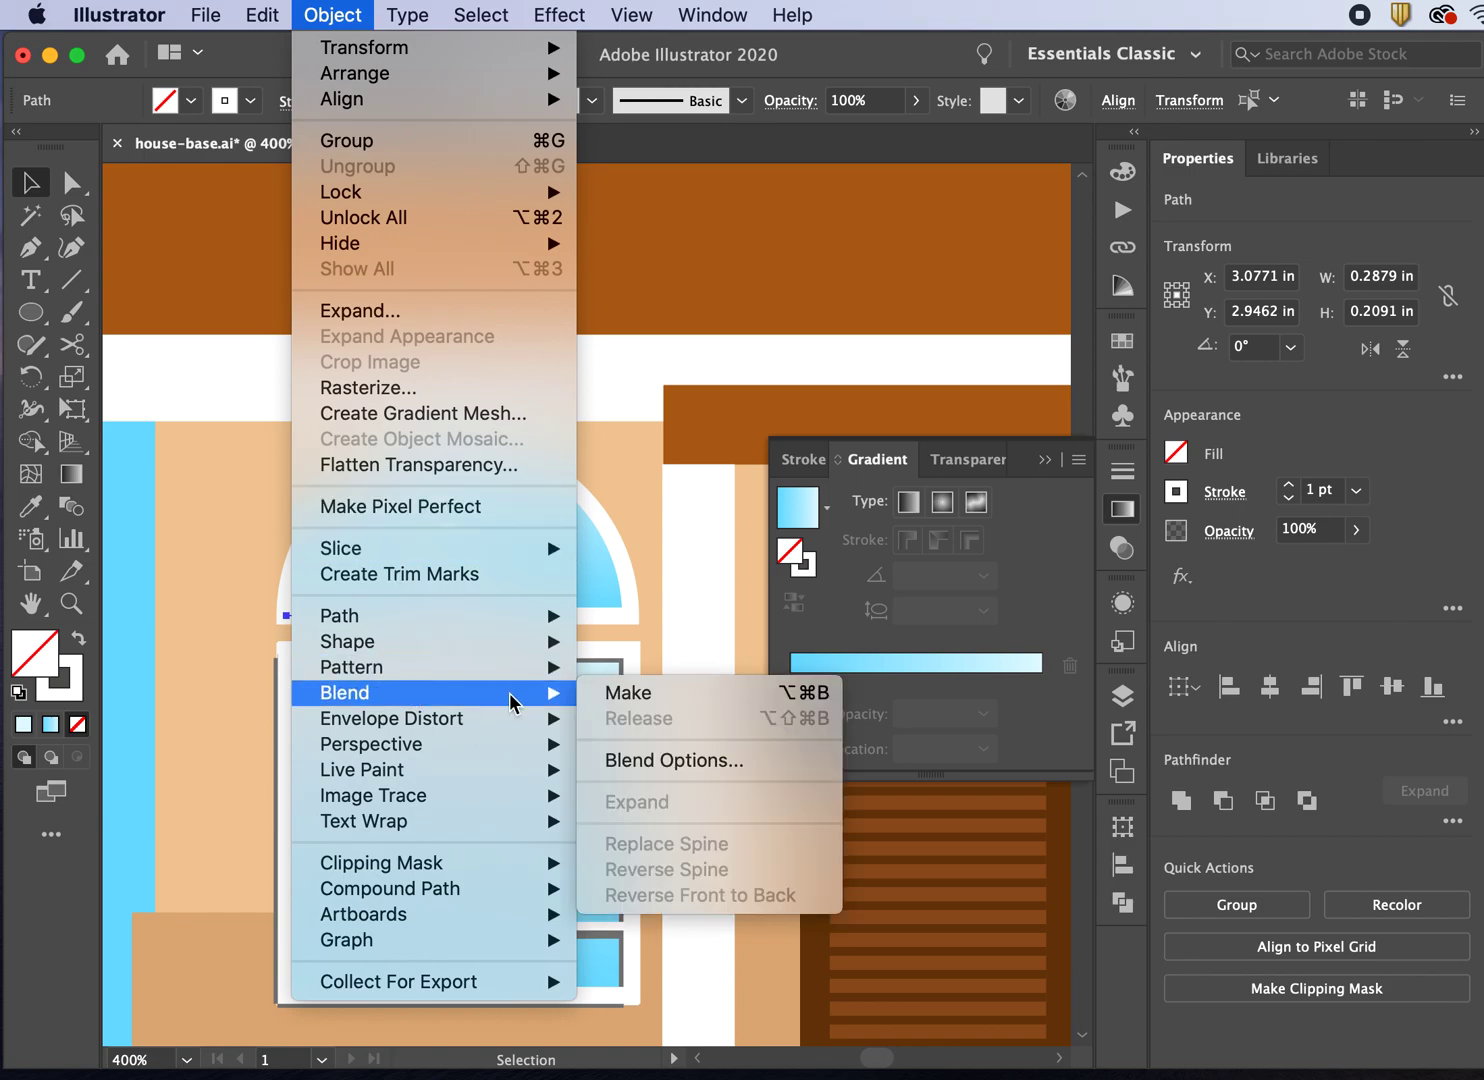
left_click(627, 695)
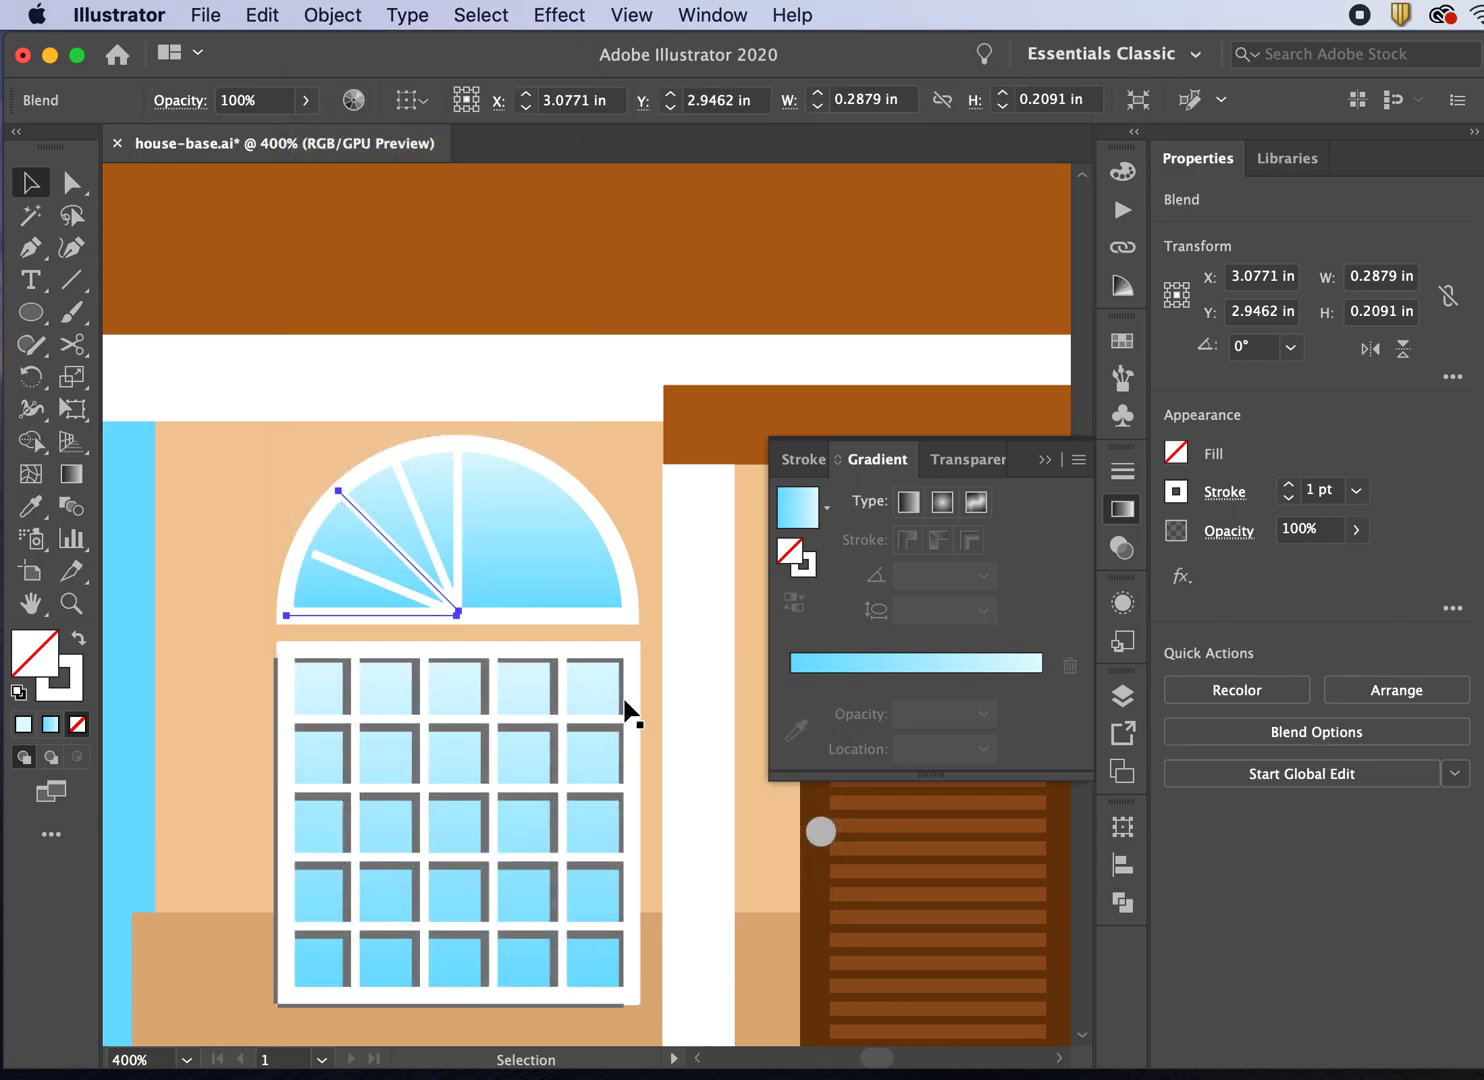
left_click(331, 22)
mouse_move(398, 700)
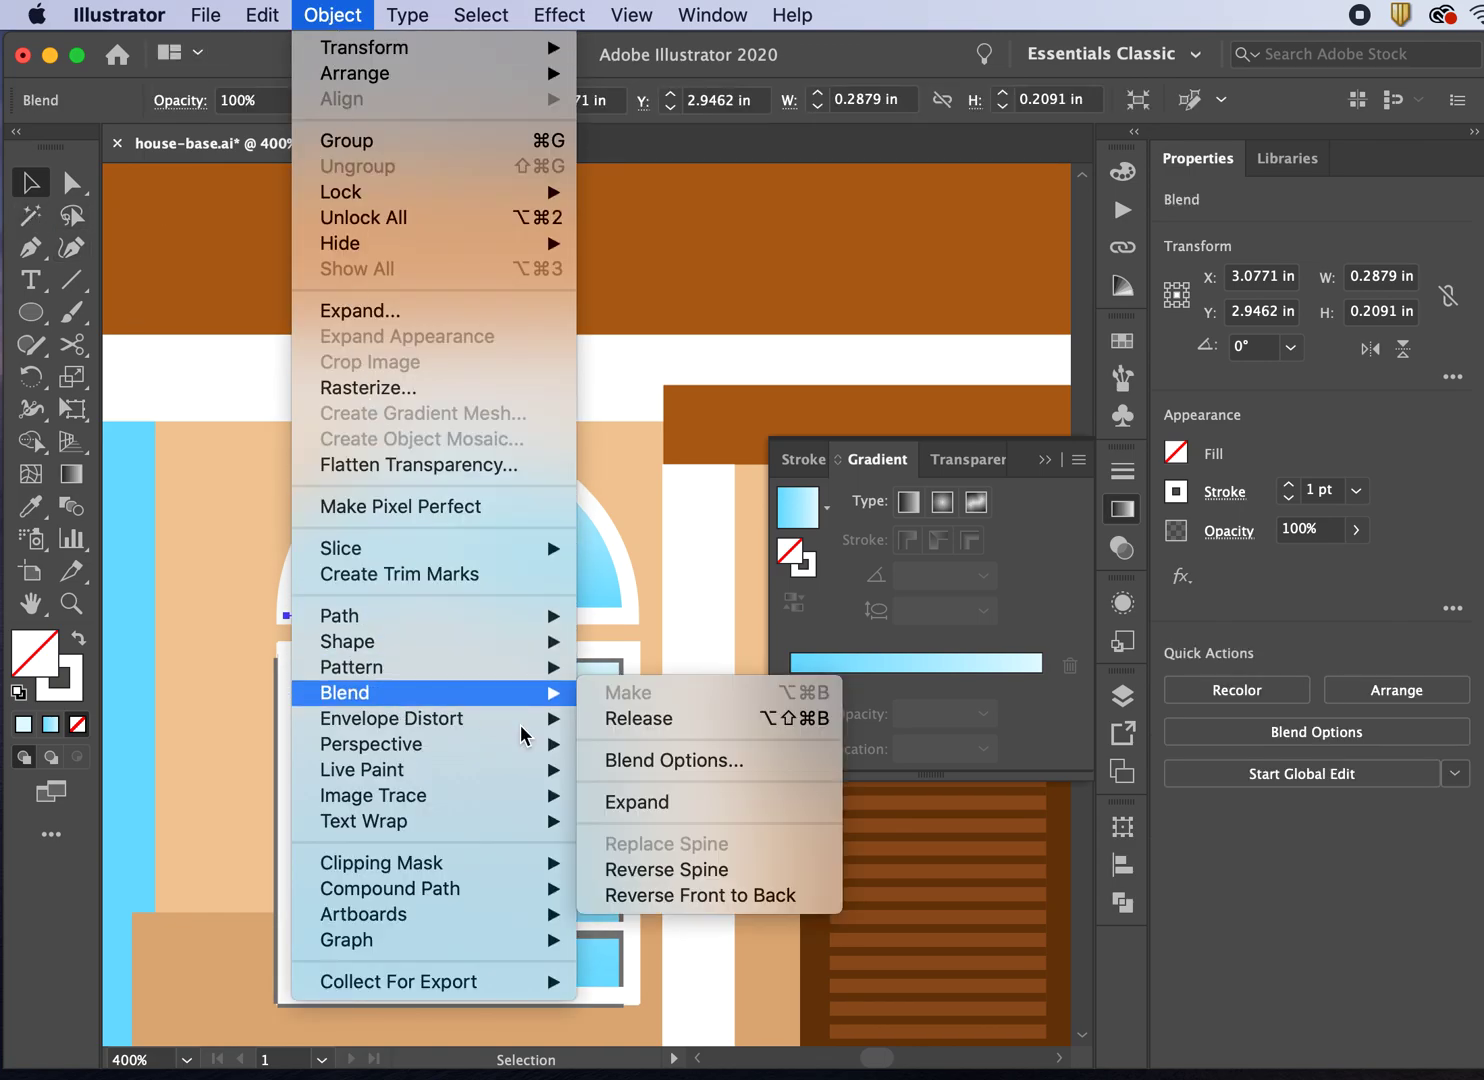
left_click(624, 802)
Step: Extend the outer end of the new lower-left divider onto the arch frame, at about X 2.96 in, Y 2.94 in
left_click(71, 182)
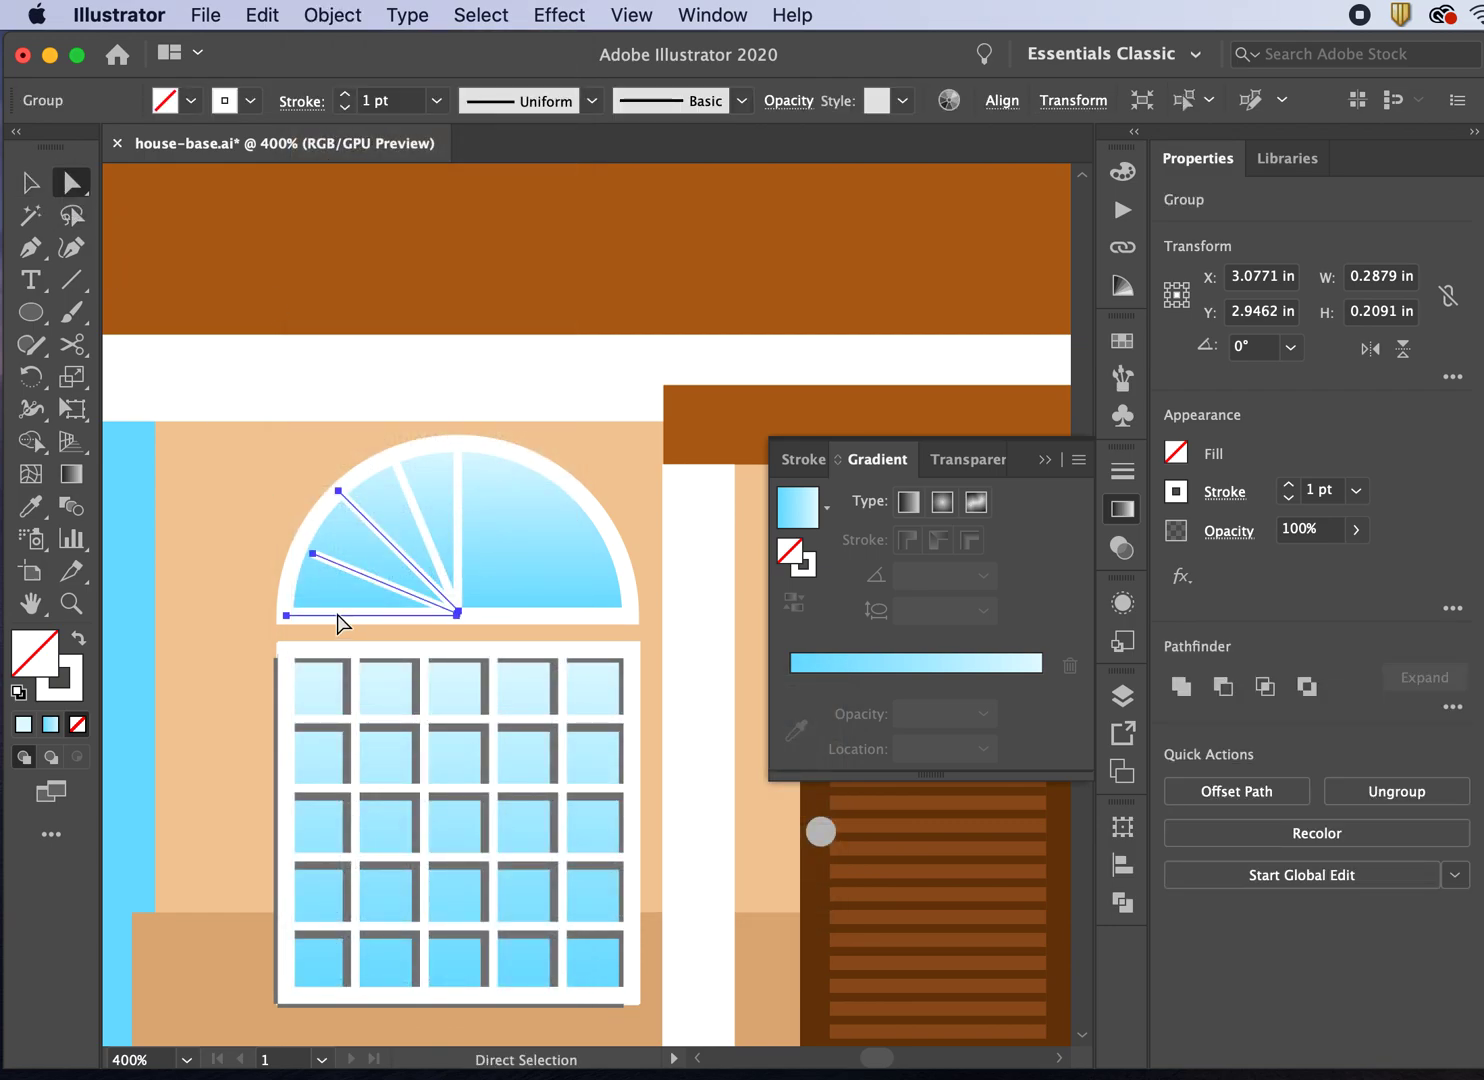
left_click(312, 553)
left_click_drag(310, 556, 302, 550)
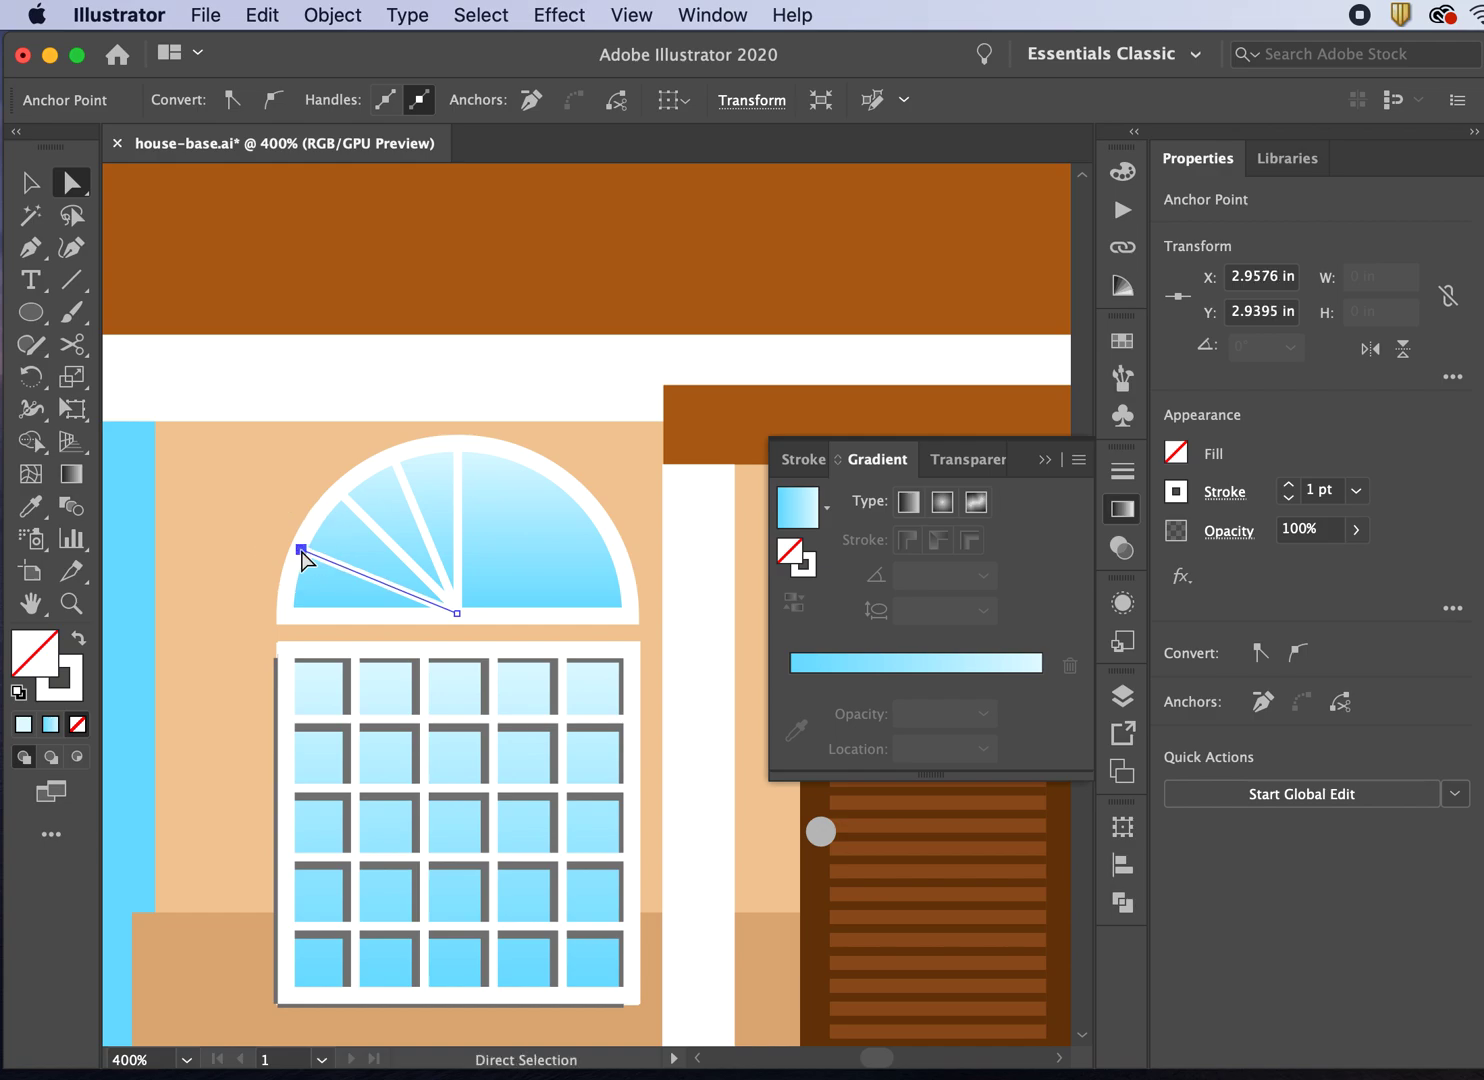
left_click(45, 178)
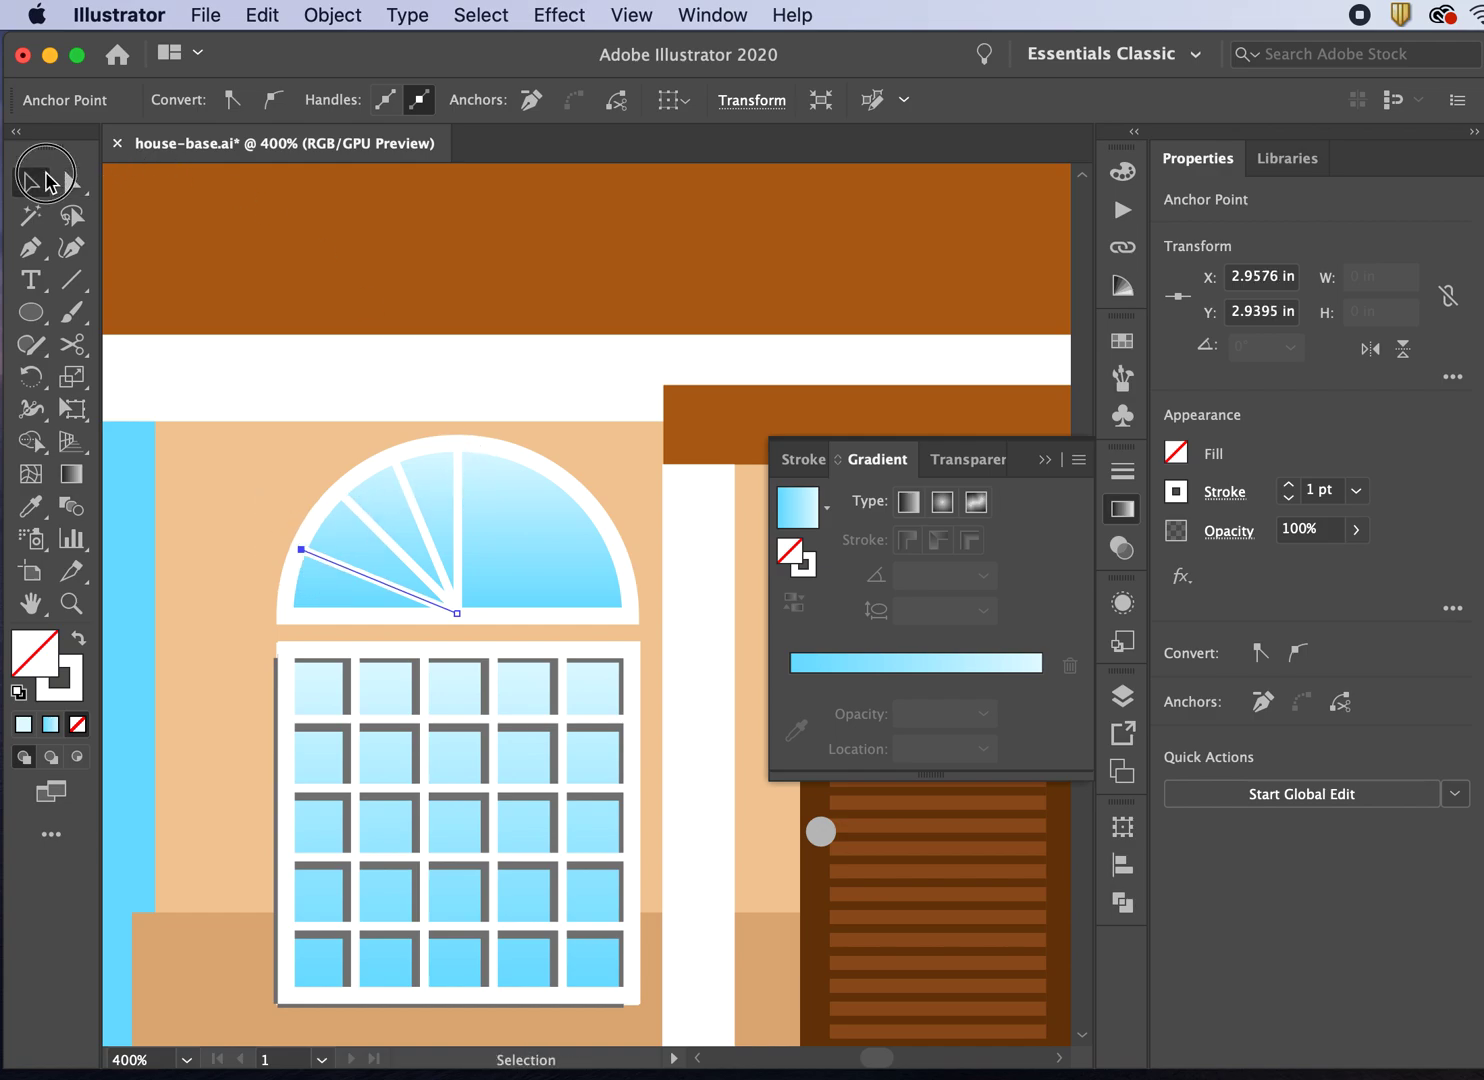
Step: Ungroup the expanded divider lines in the arch's lower-left section and deselect them
left_click(340, 616)
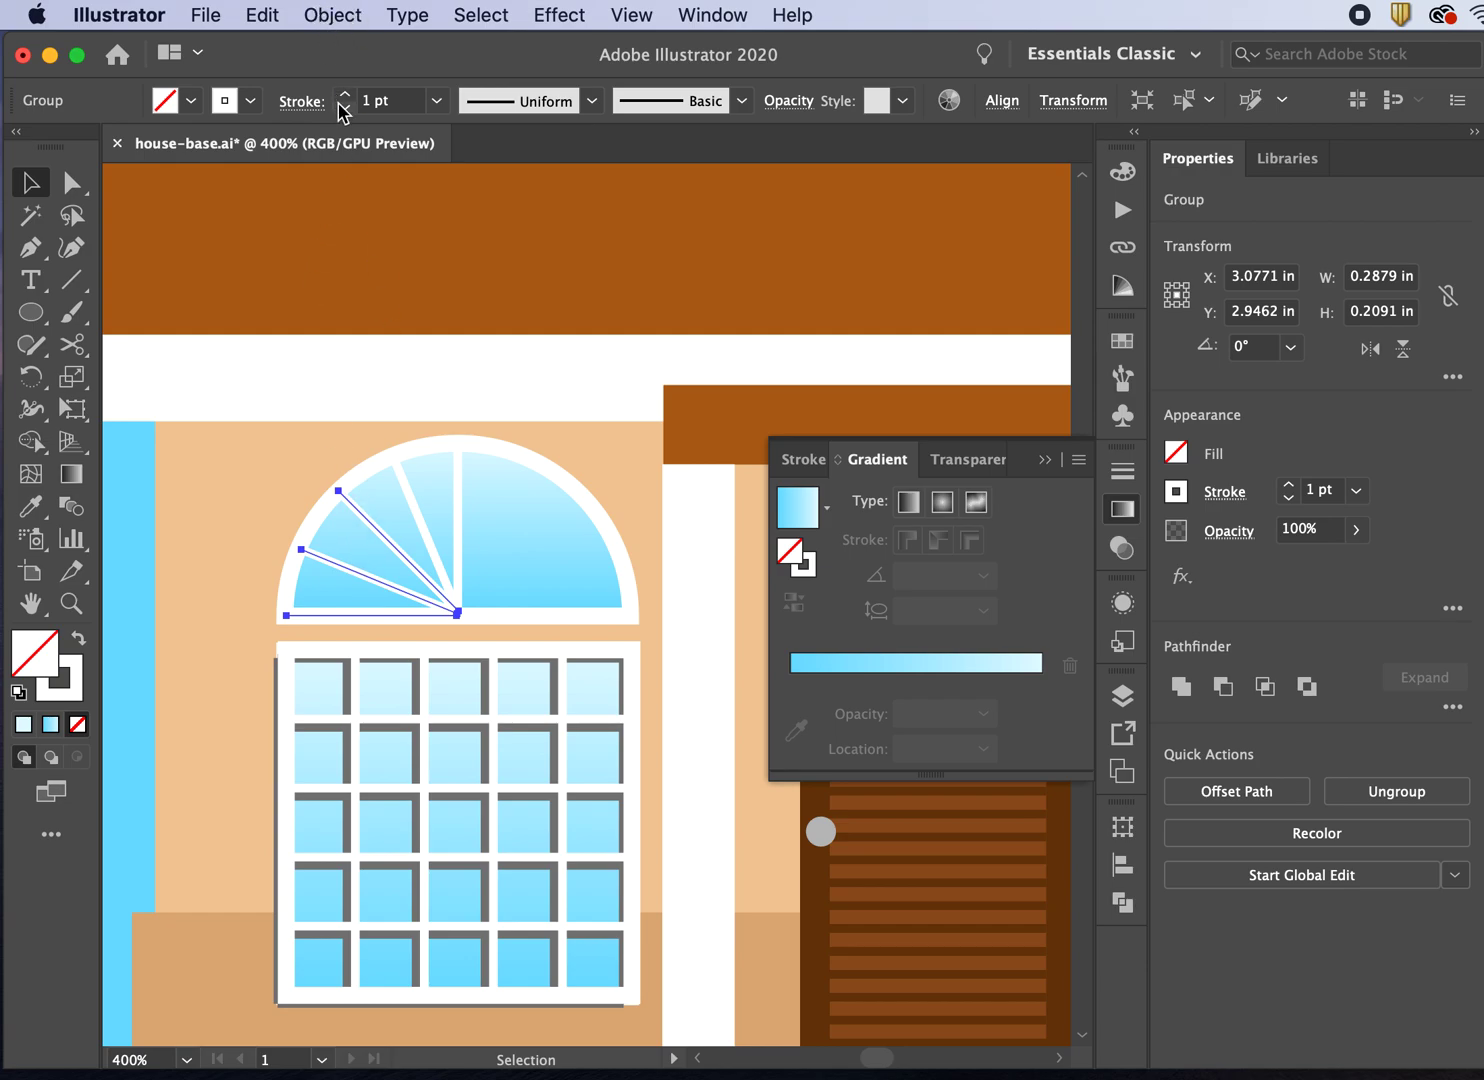
left_click(328, 15)
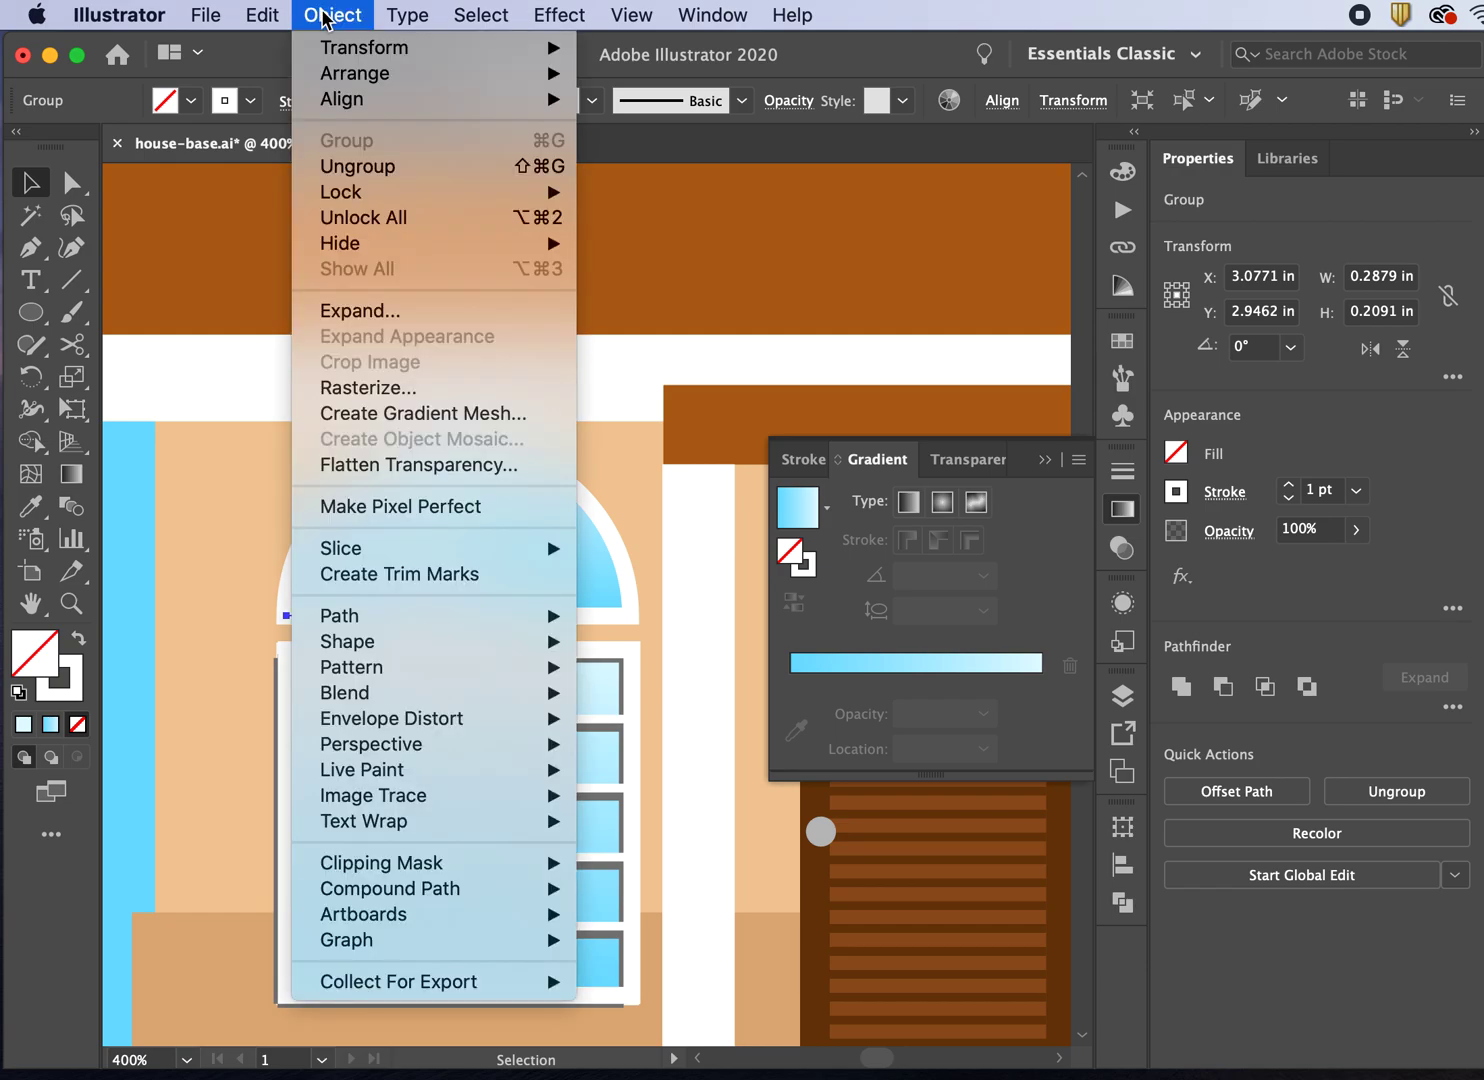
left_click(348, 167)
left_click(292, 285)
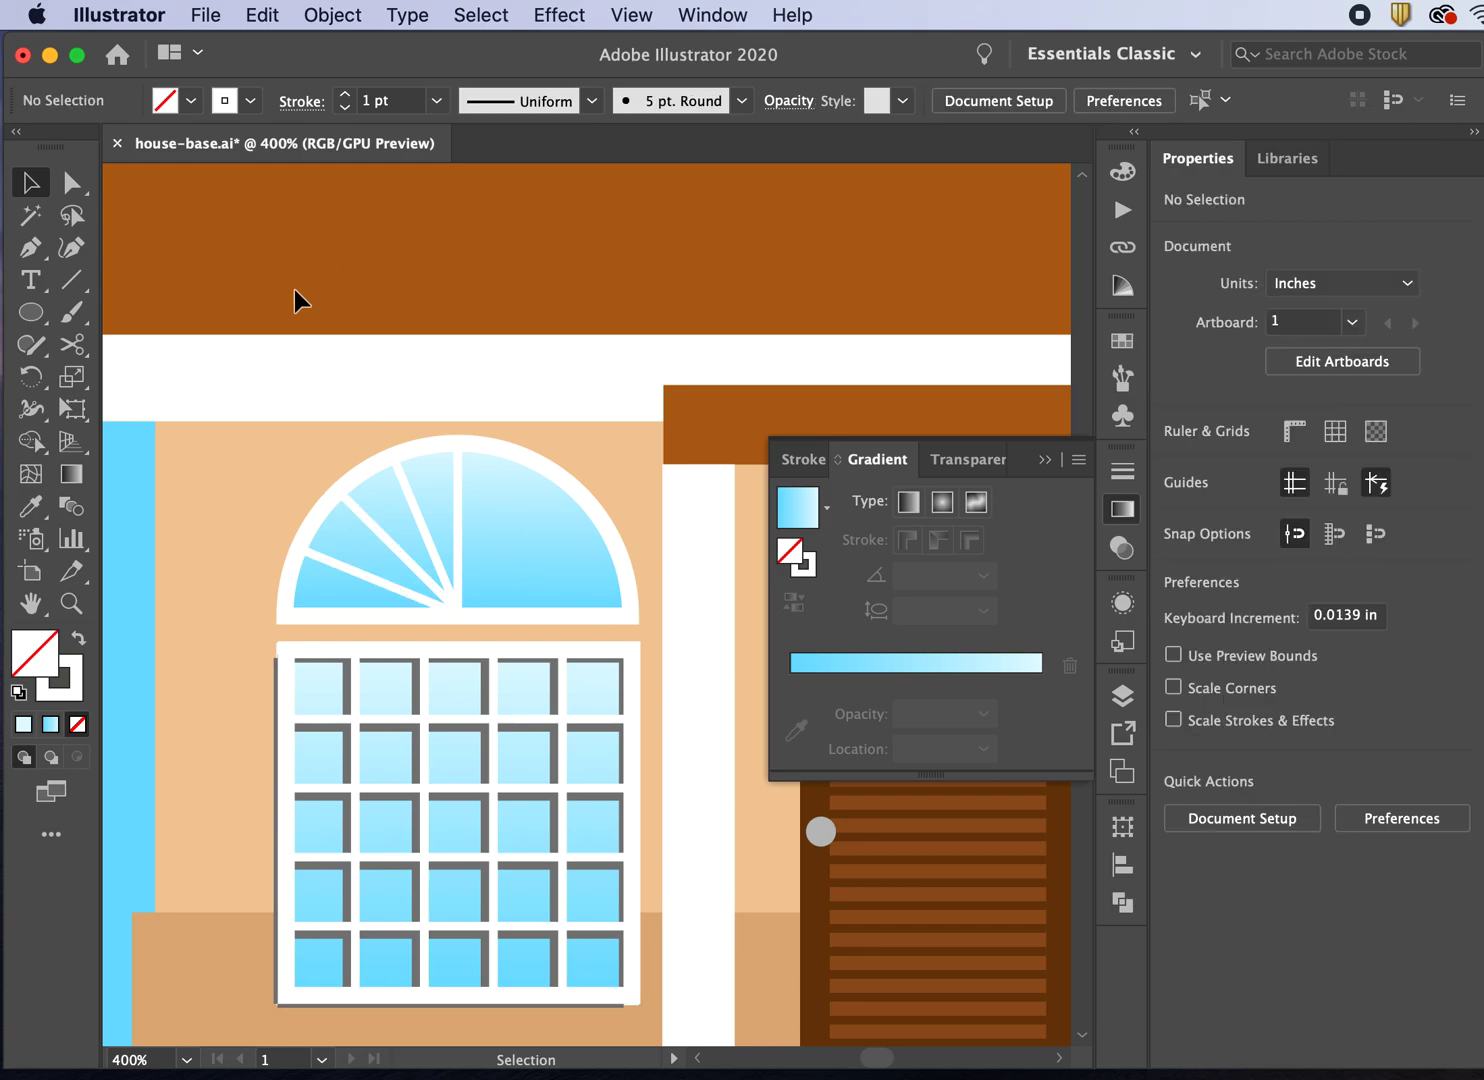
Step: Copy the arch's left-half divider lines reflected about the vertical axis, and move the copy into the arch's right half
left_click(352, 606)
left_click(352, 576)
left_click(209, 456)
left_click_drag(152, 403, 475, 624)
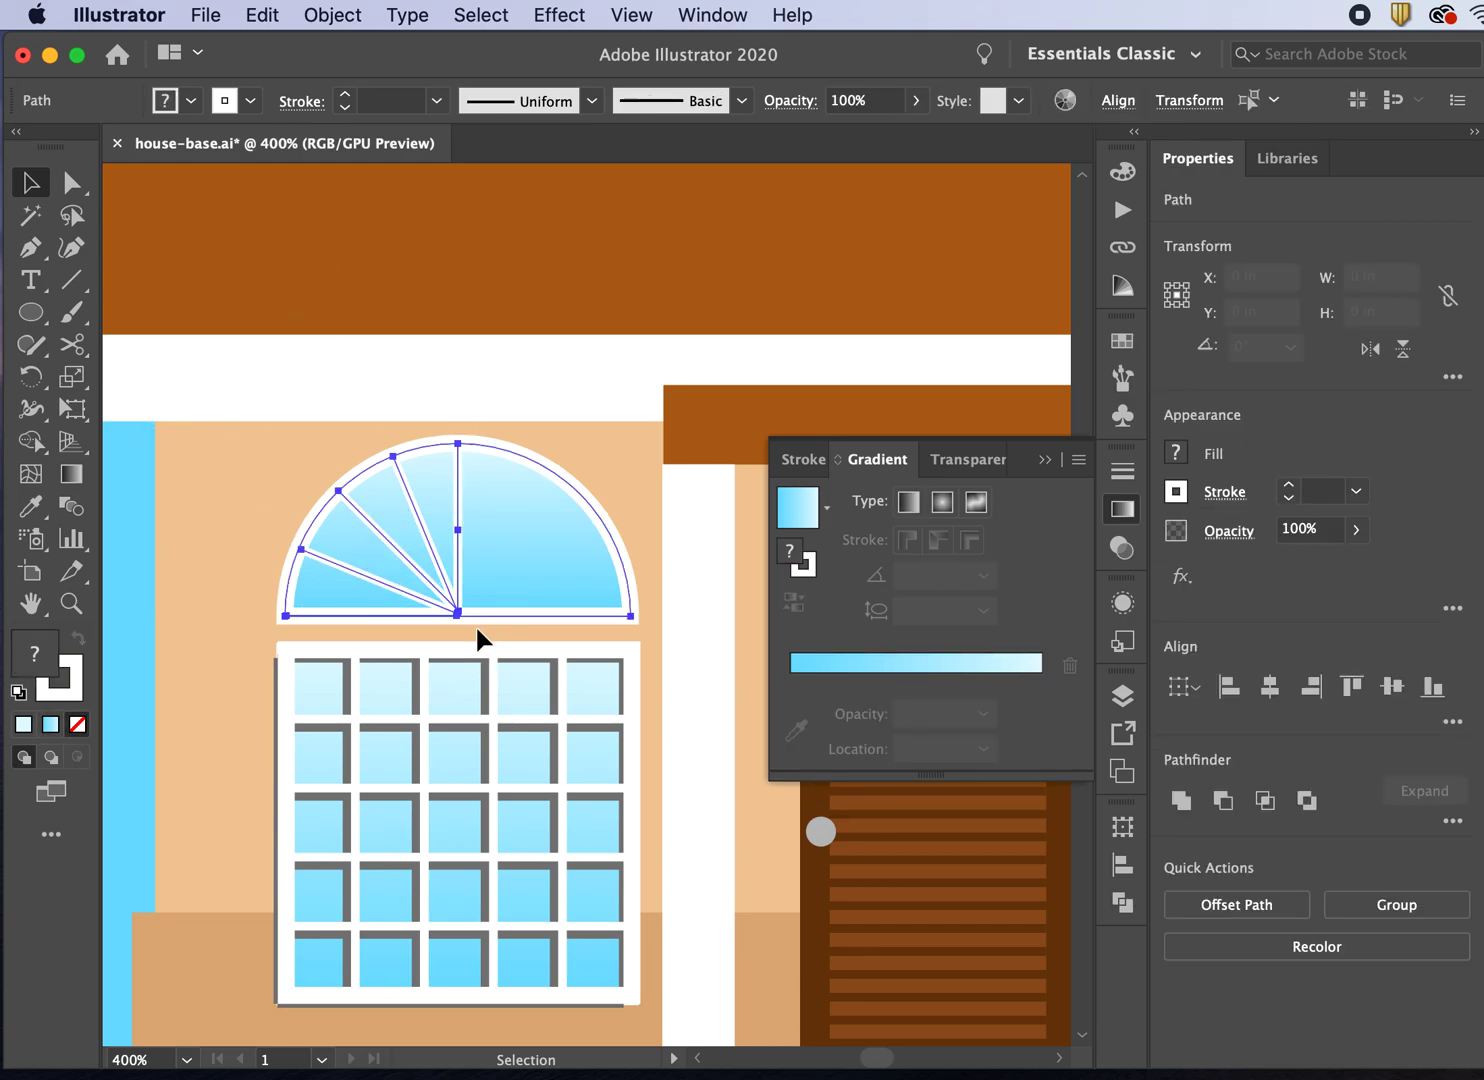
left_click(517, 519, "shift")
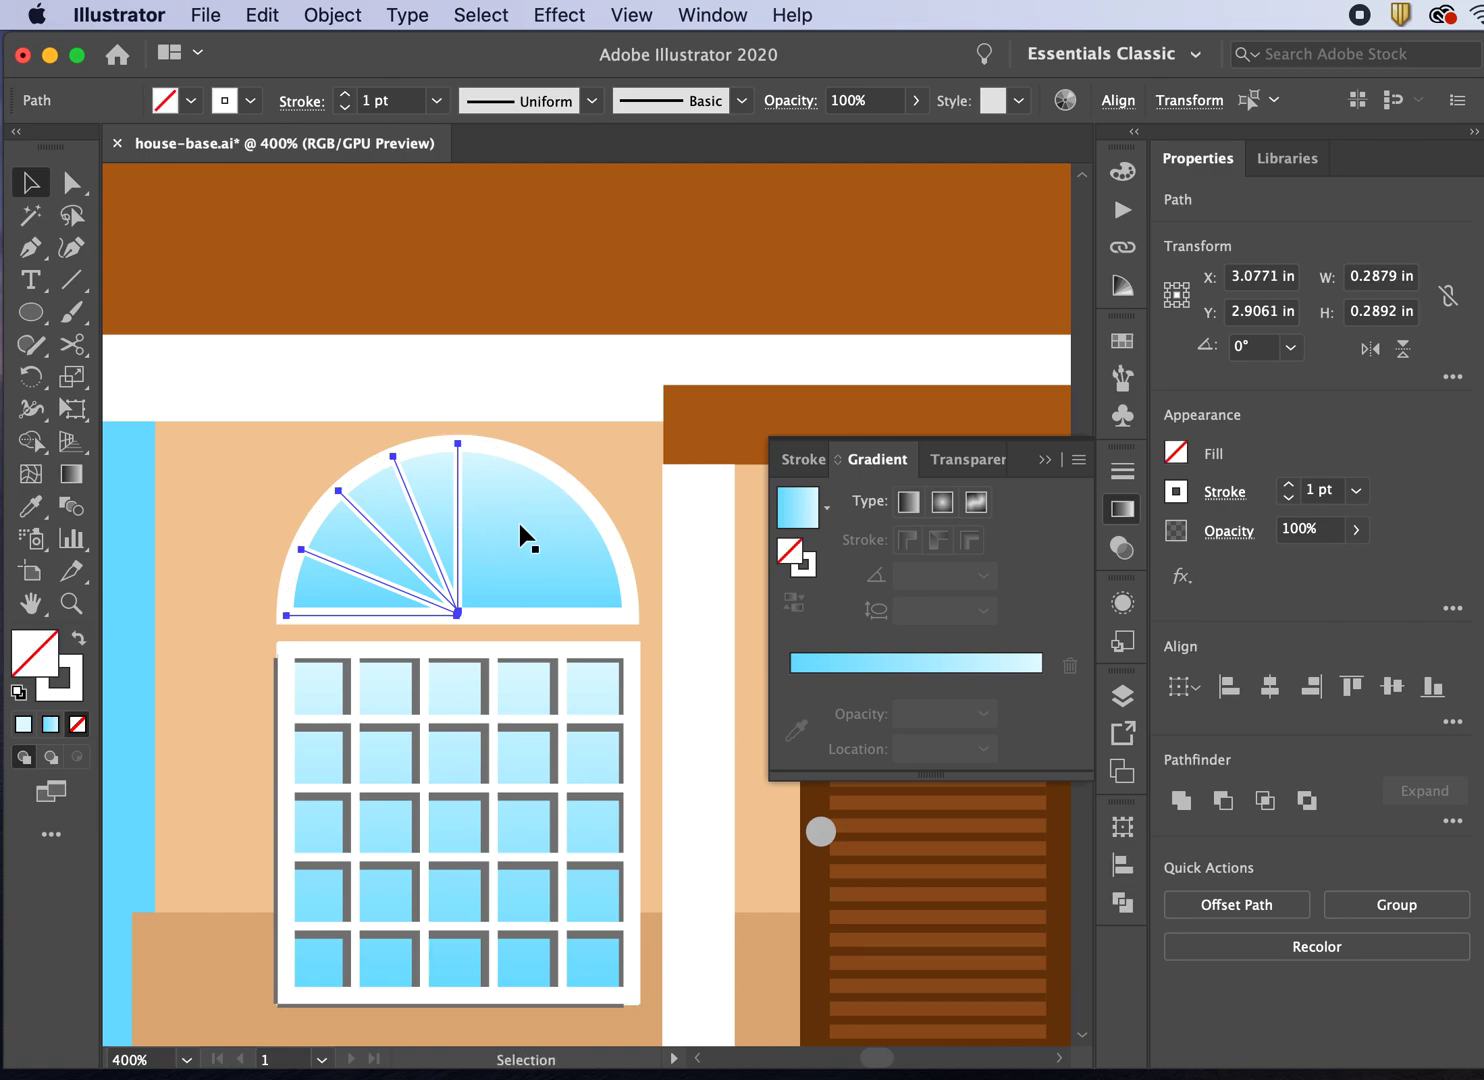
left_click(330, 14)
mouse_move(357, 187)
mouse_move(357, 50)
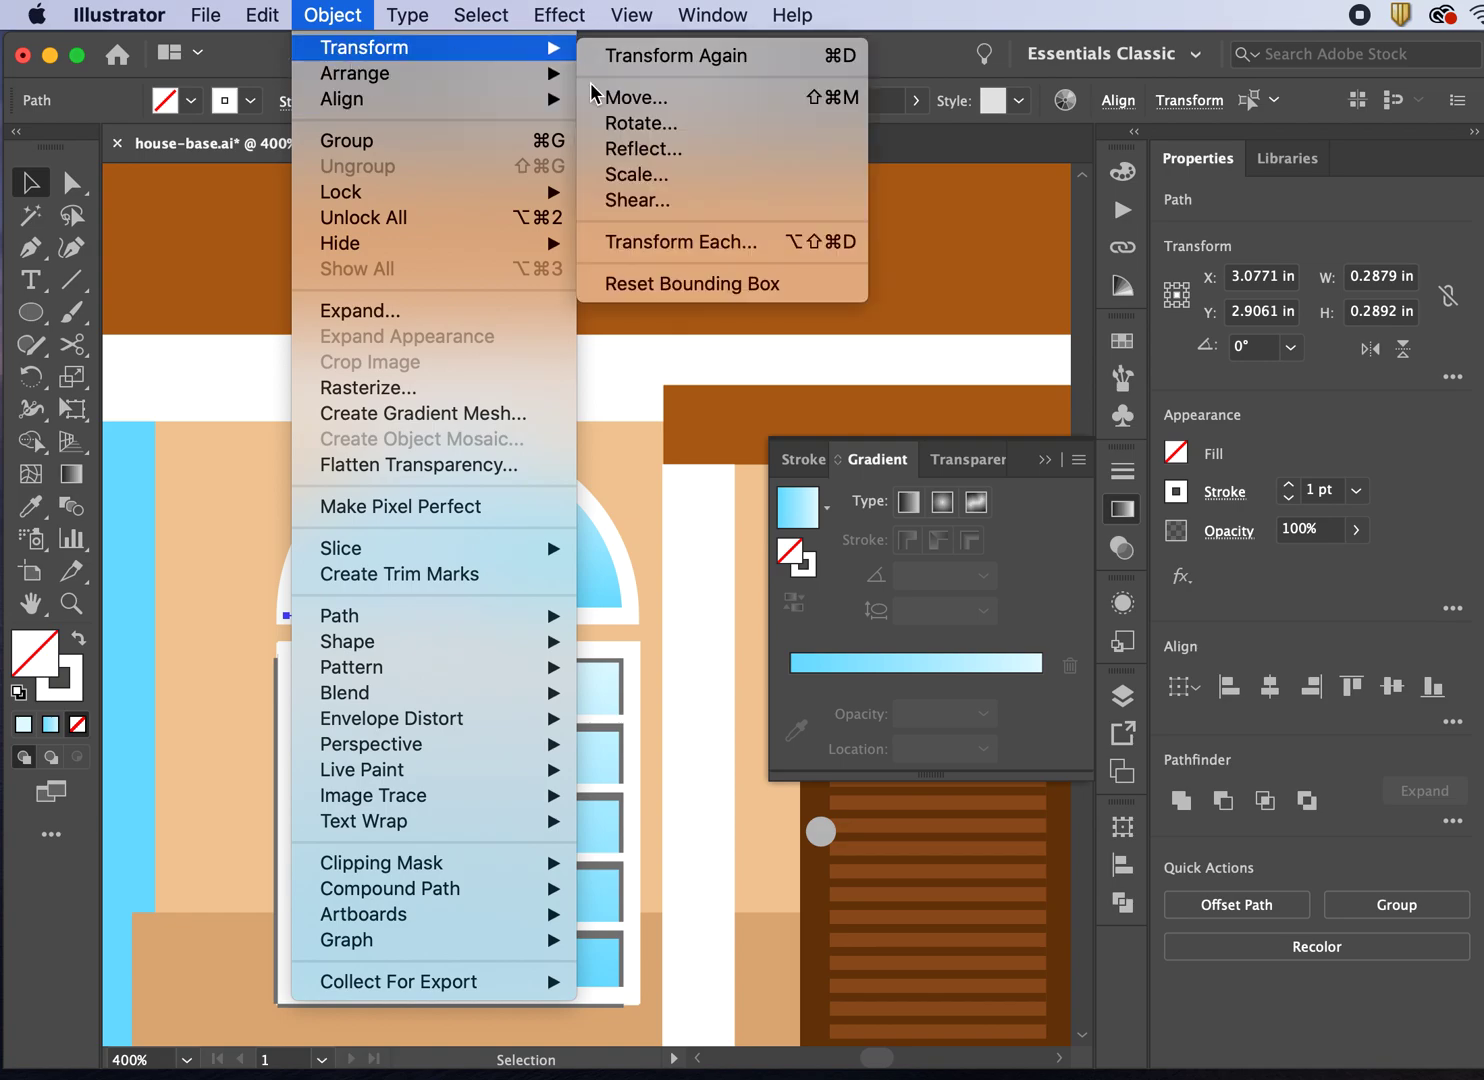
left_click(655, 158)
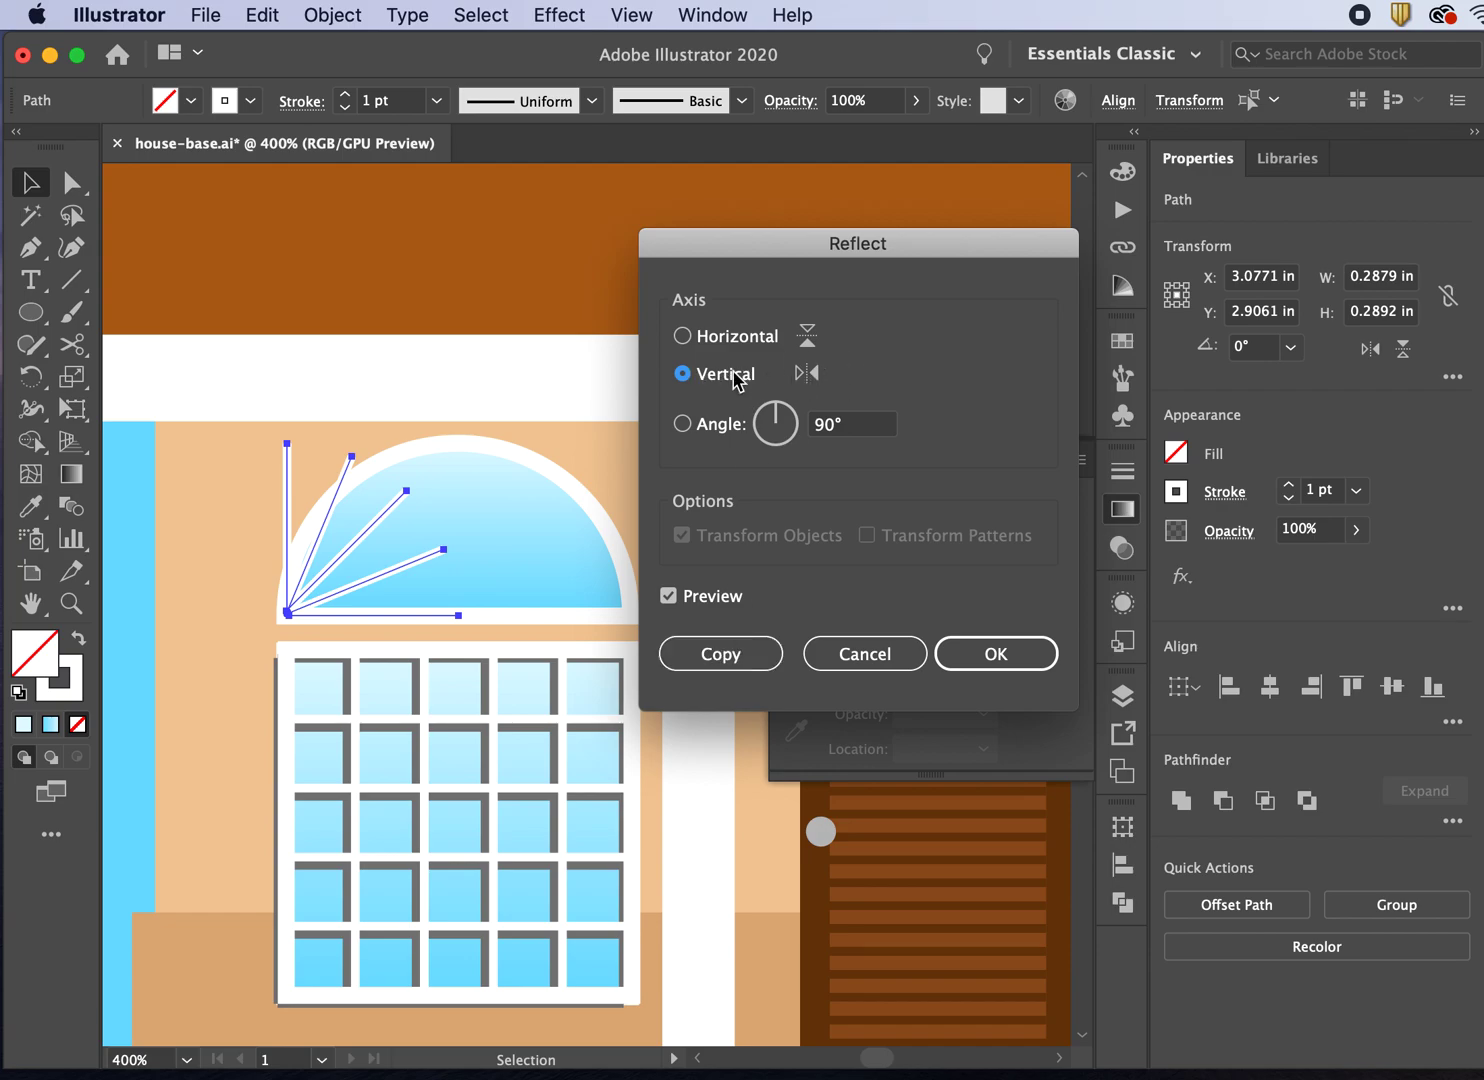
left_click(749, 653)
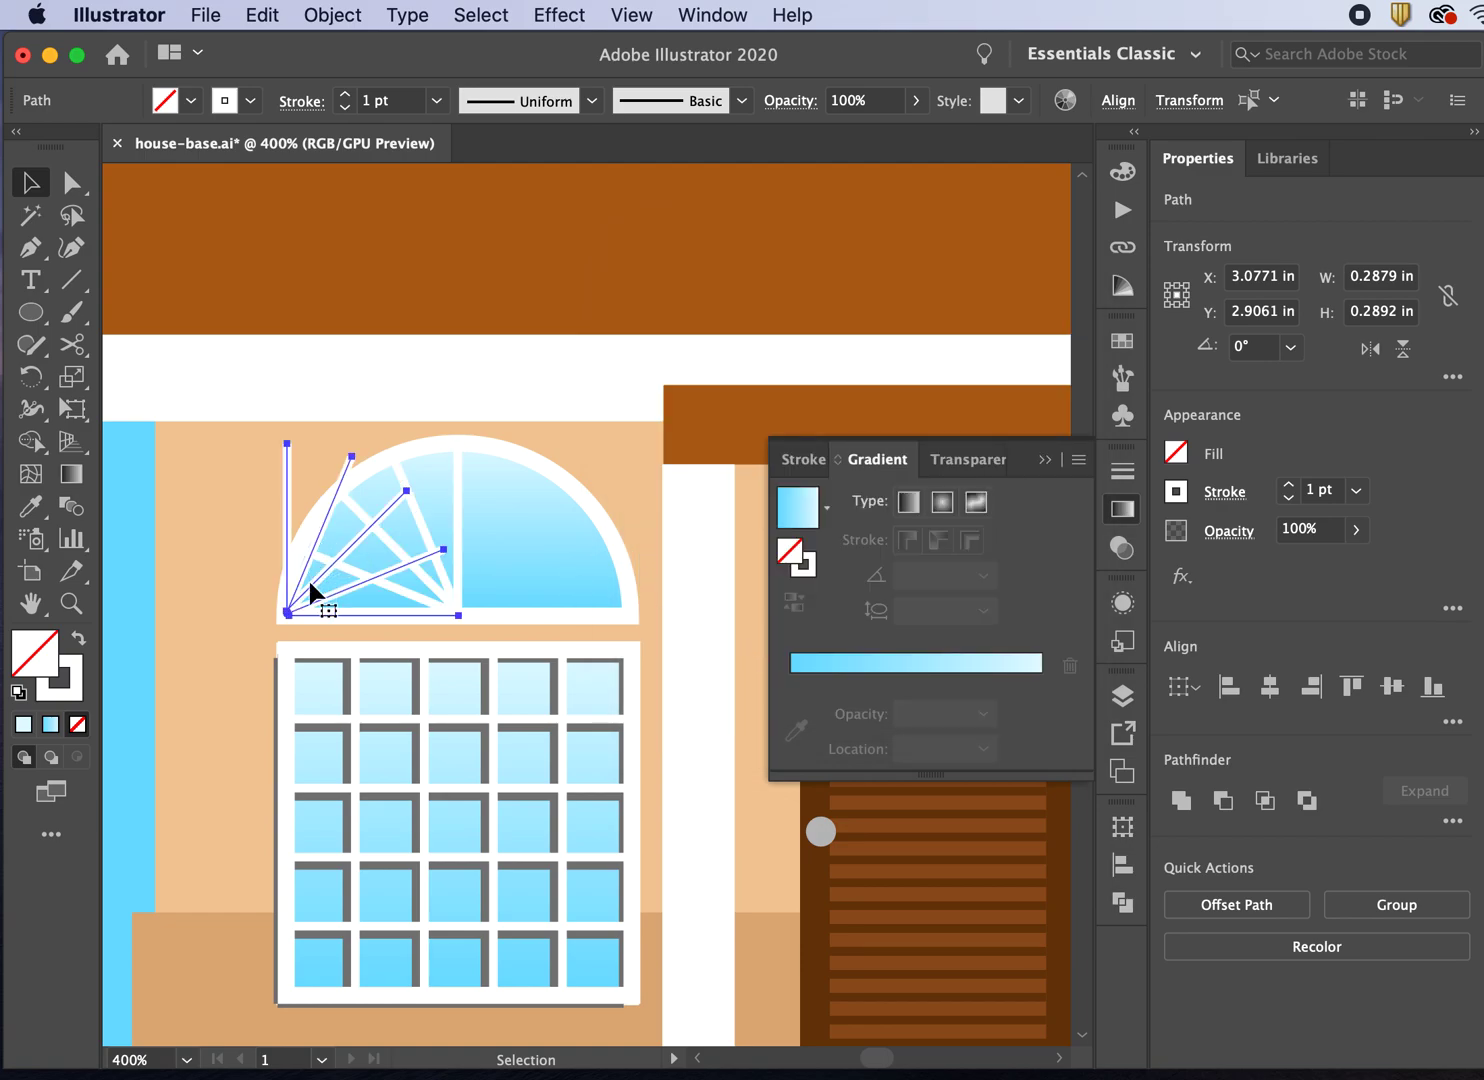
left_click_drag(307, 577, 481, 586)
left_click(446, 278)
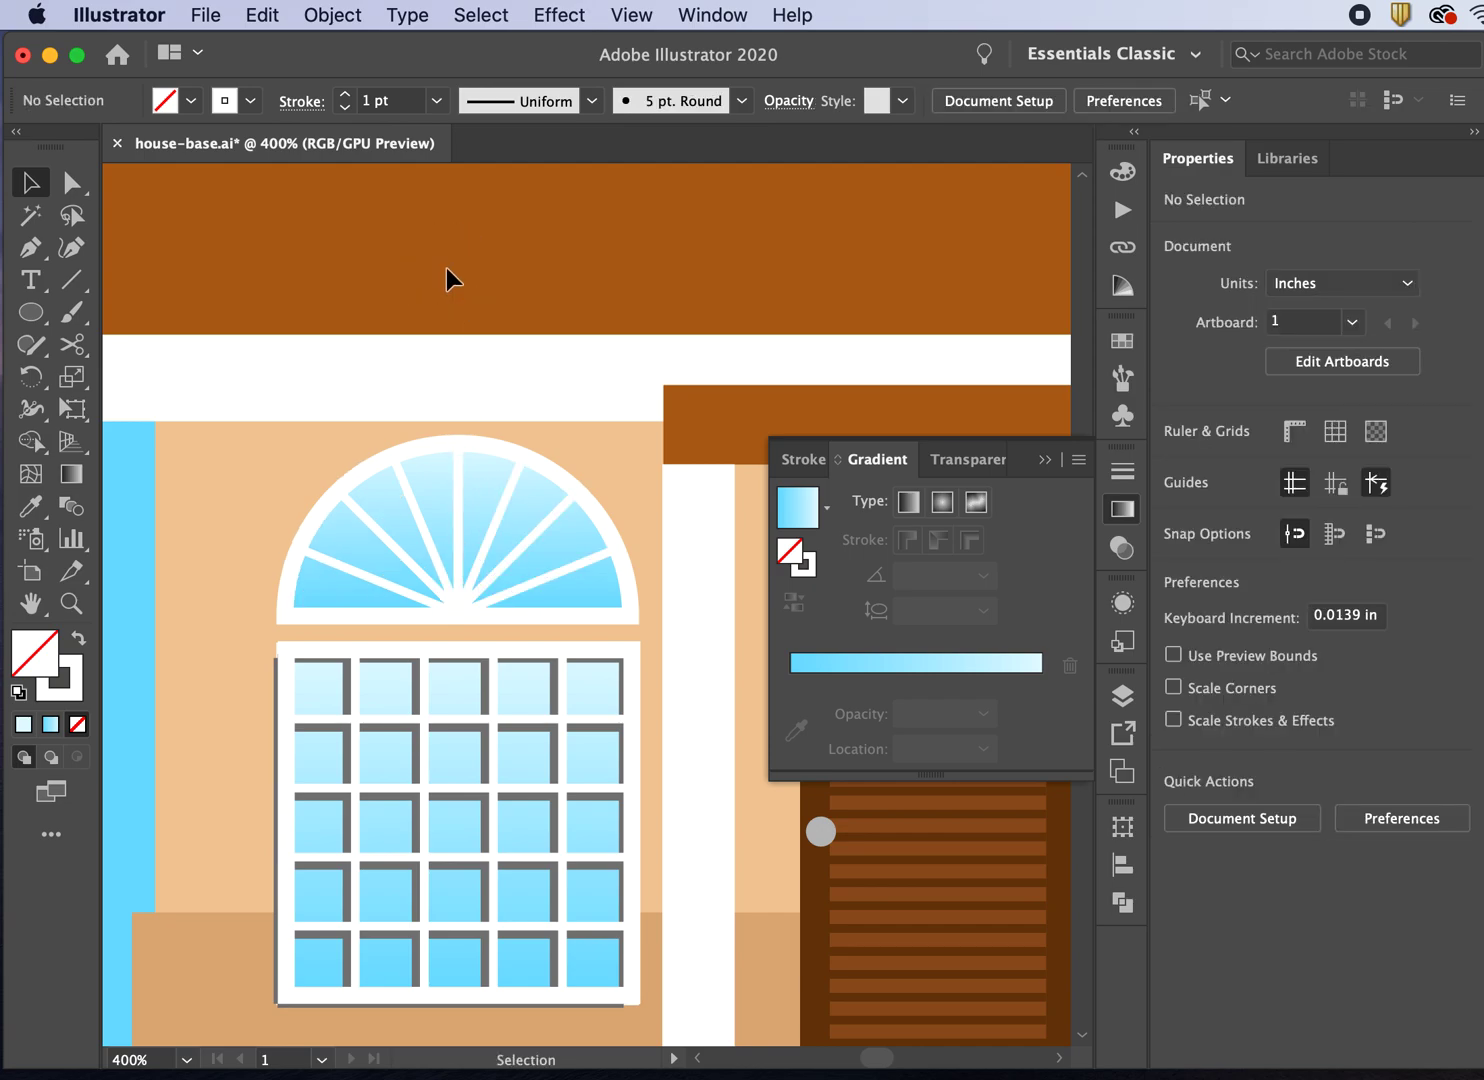
Step: Group all the radiating divider lines of the arch without the arch shape, and deselect the group
left_click_drag(222, 398, 604, 620)
left_click(381, 499, "shift")
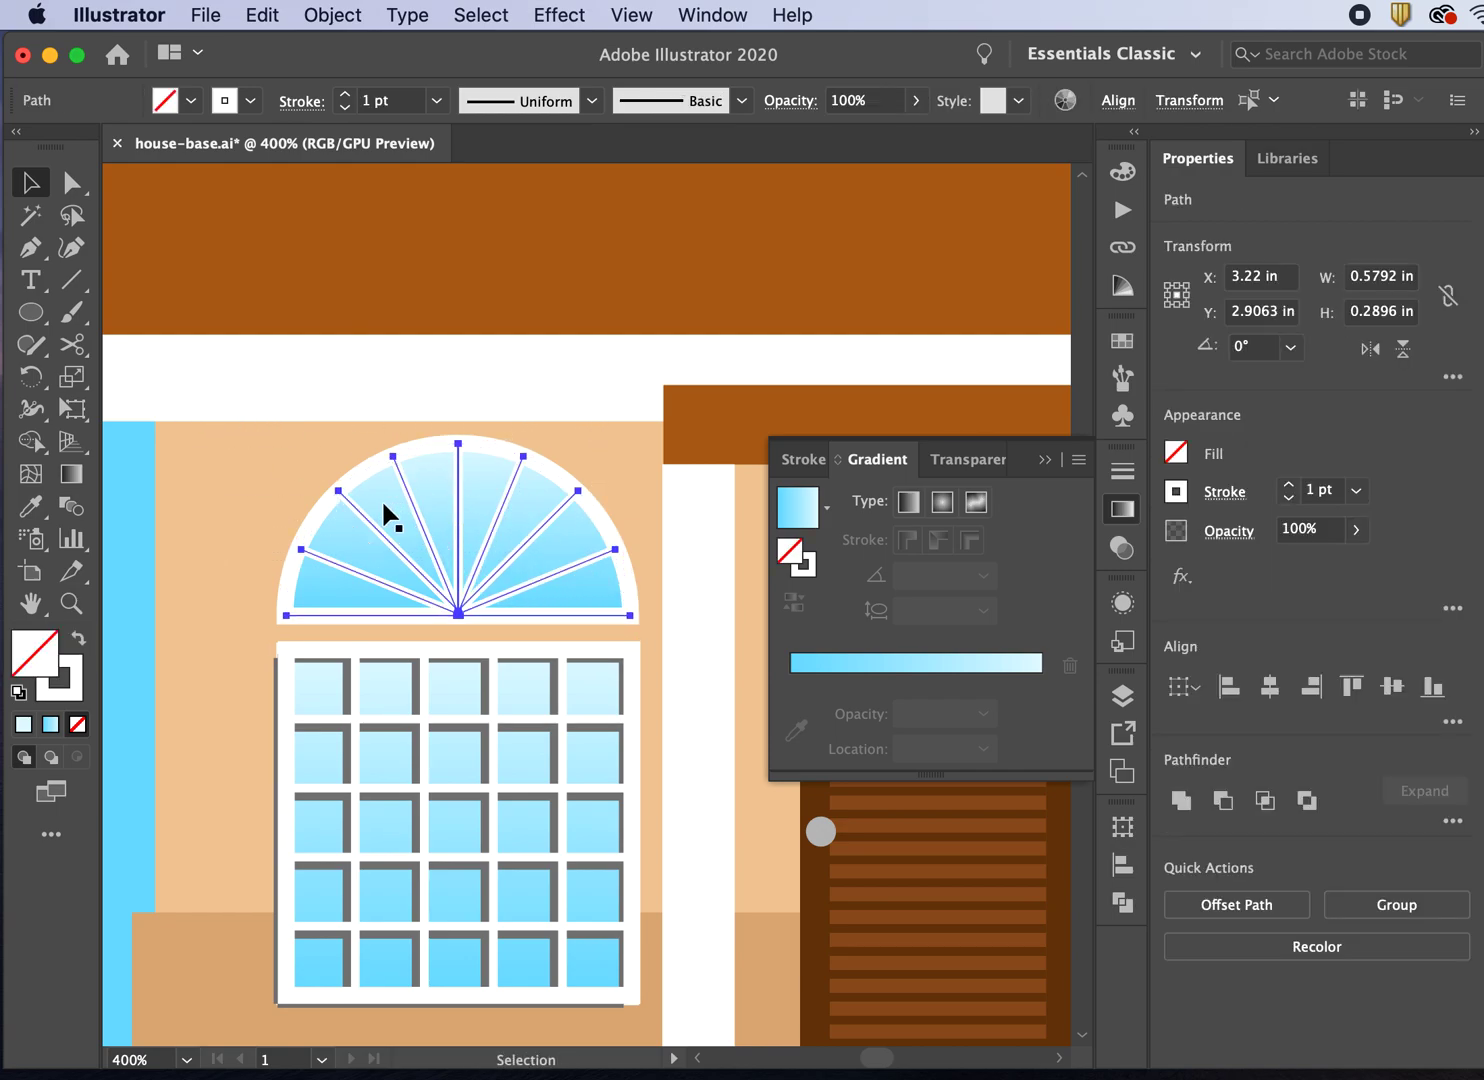
left_click(333, 15)
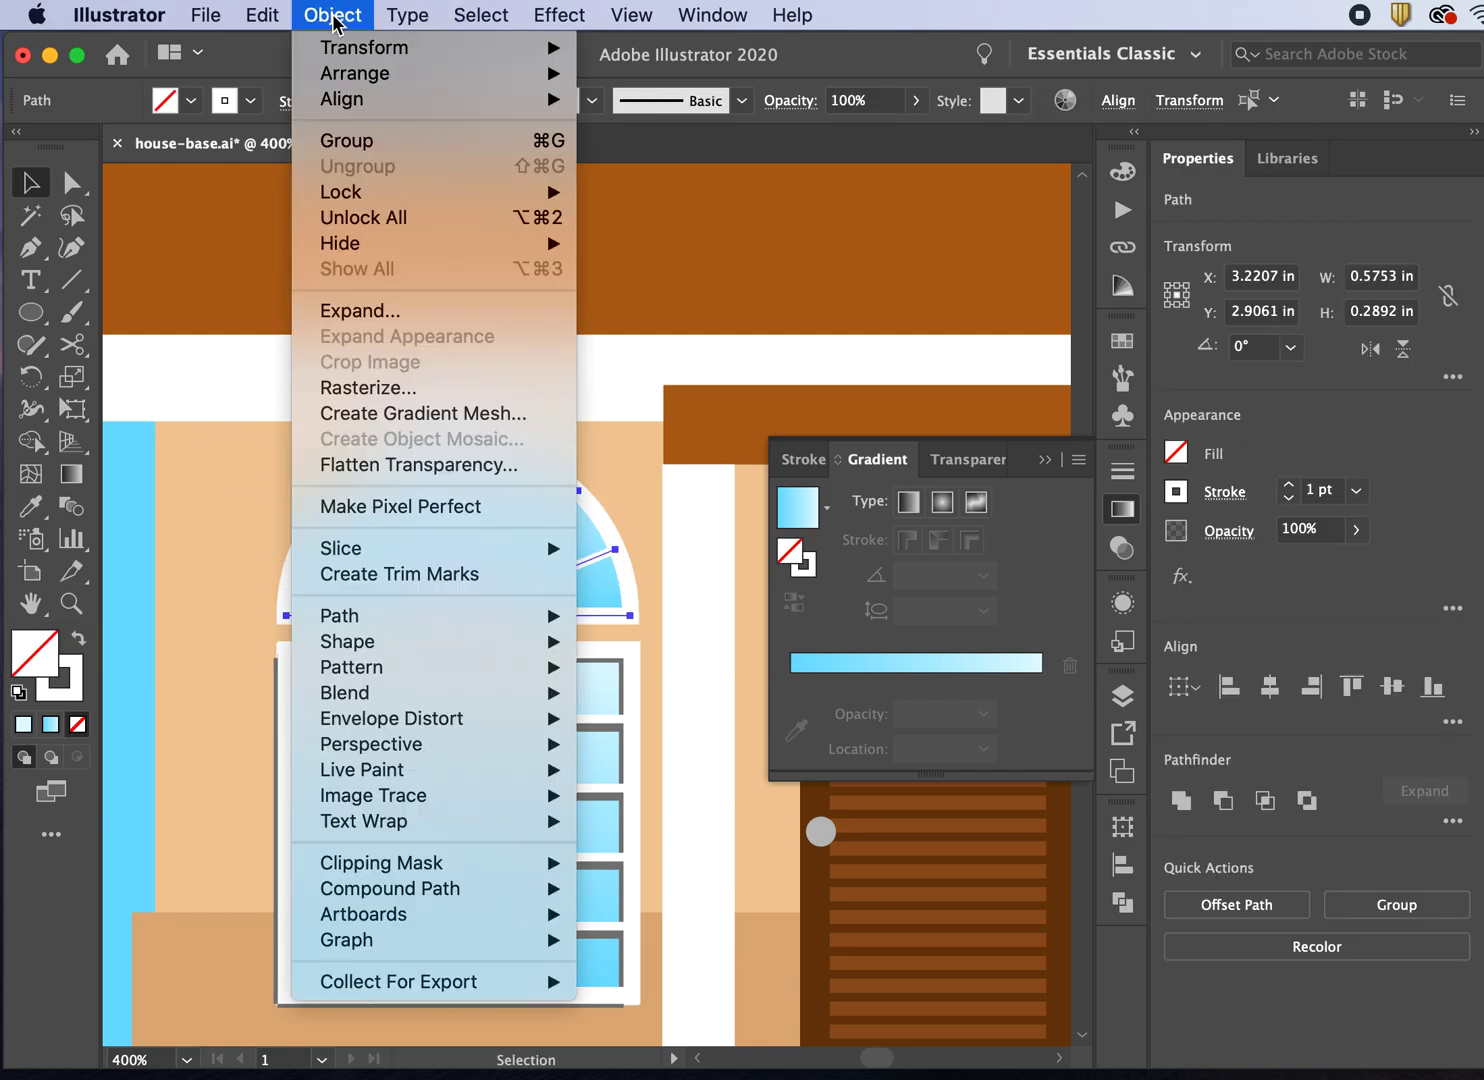
left_click(350, 142)
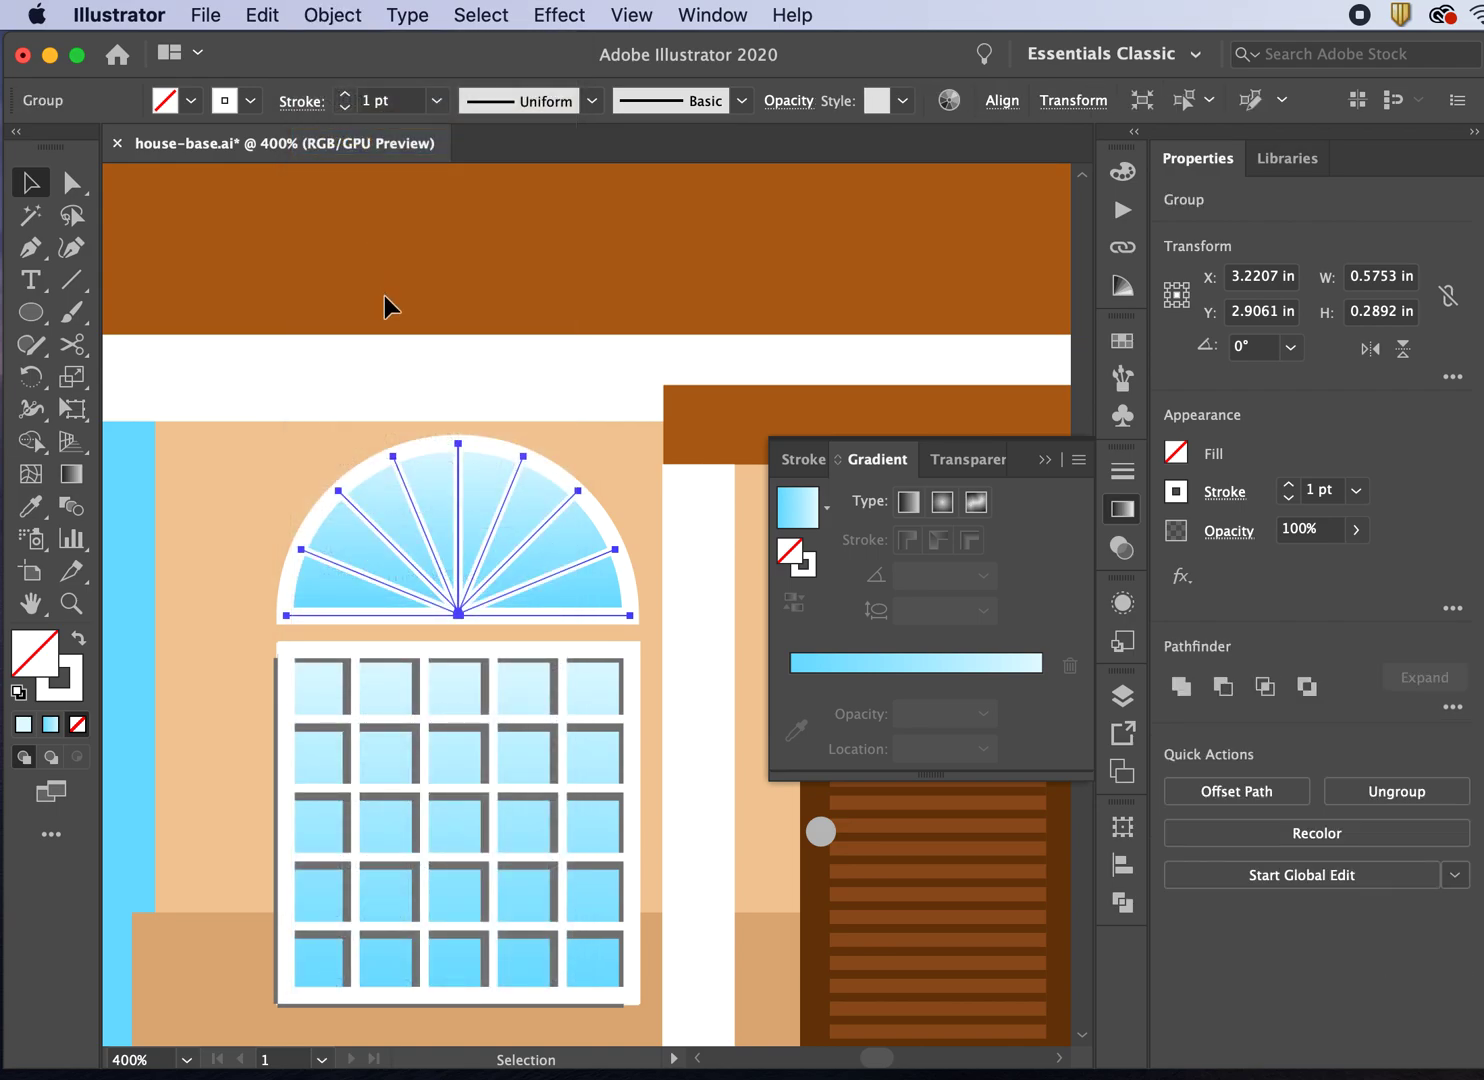
left_click(466, 285)
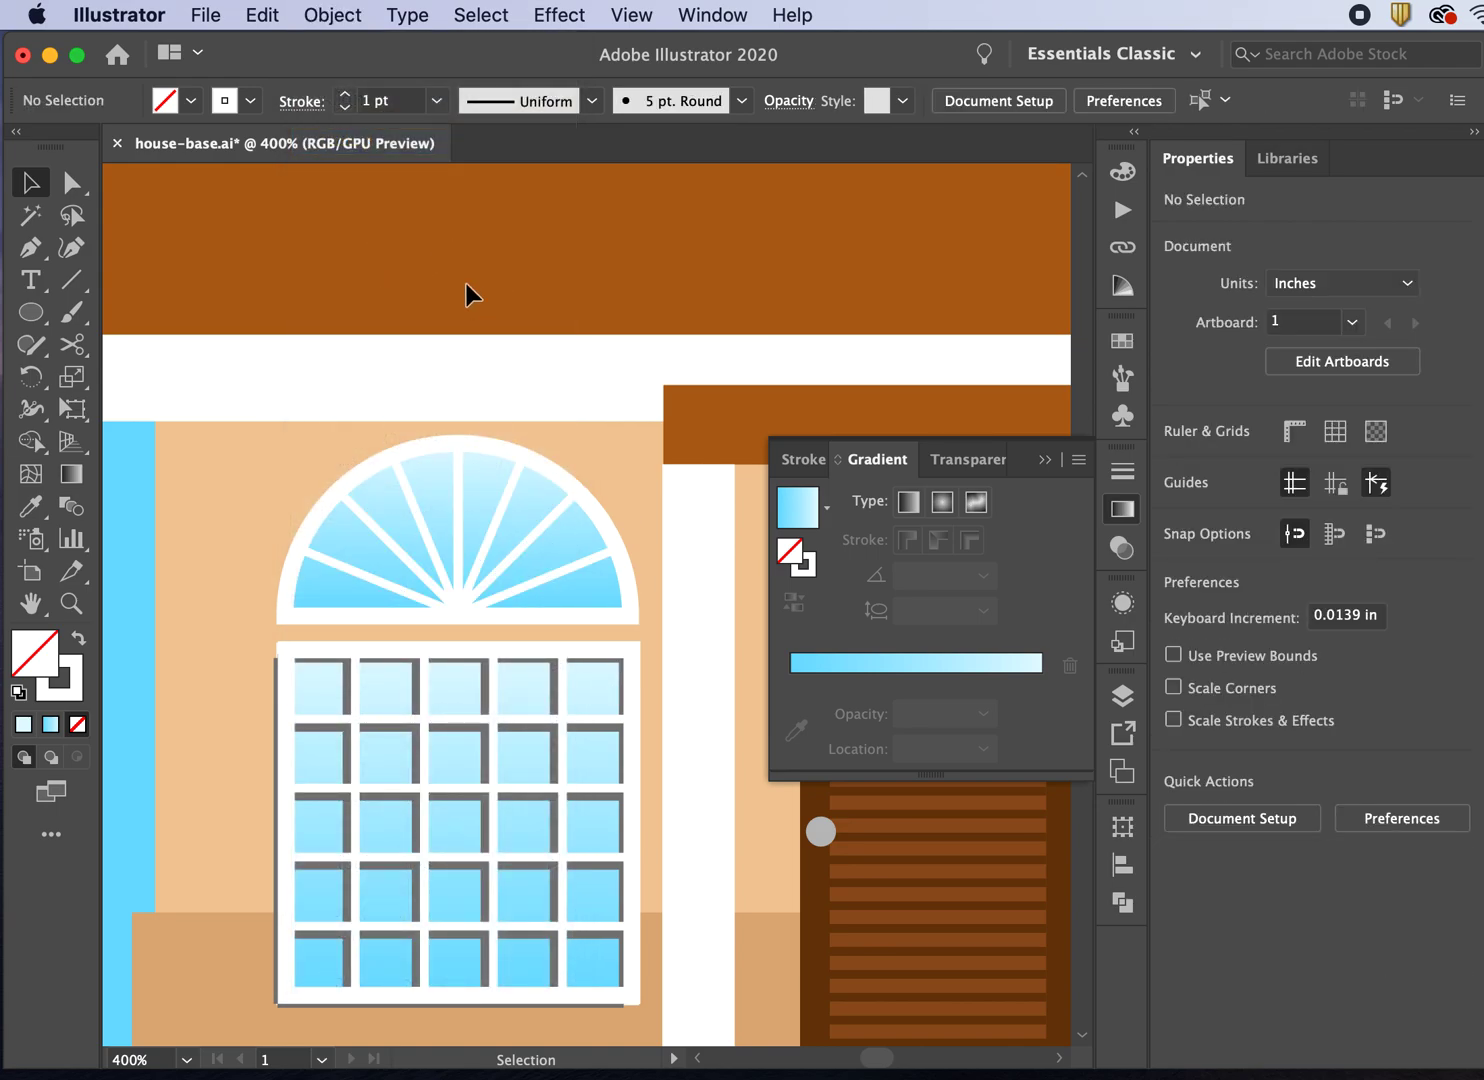
Step: Unlock the locked rectangle and white bar objects in the house fine details layer and check the layer's visibility
left_click(1122, 692)
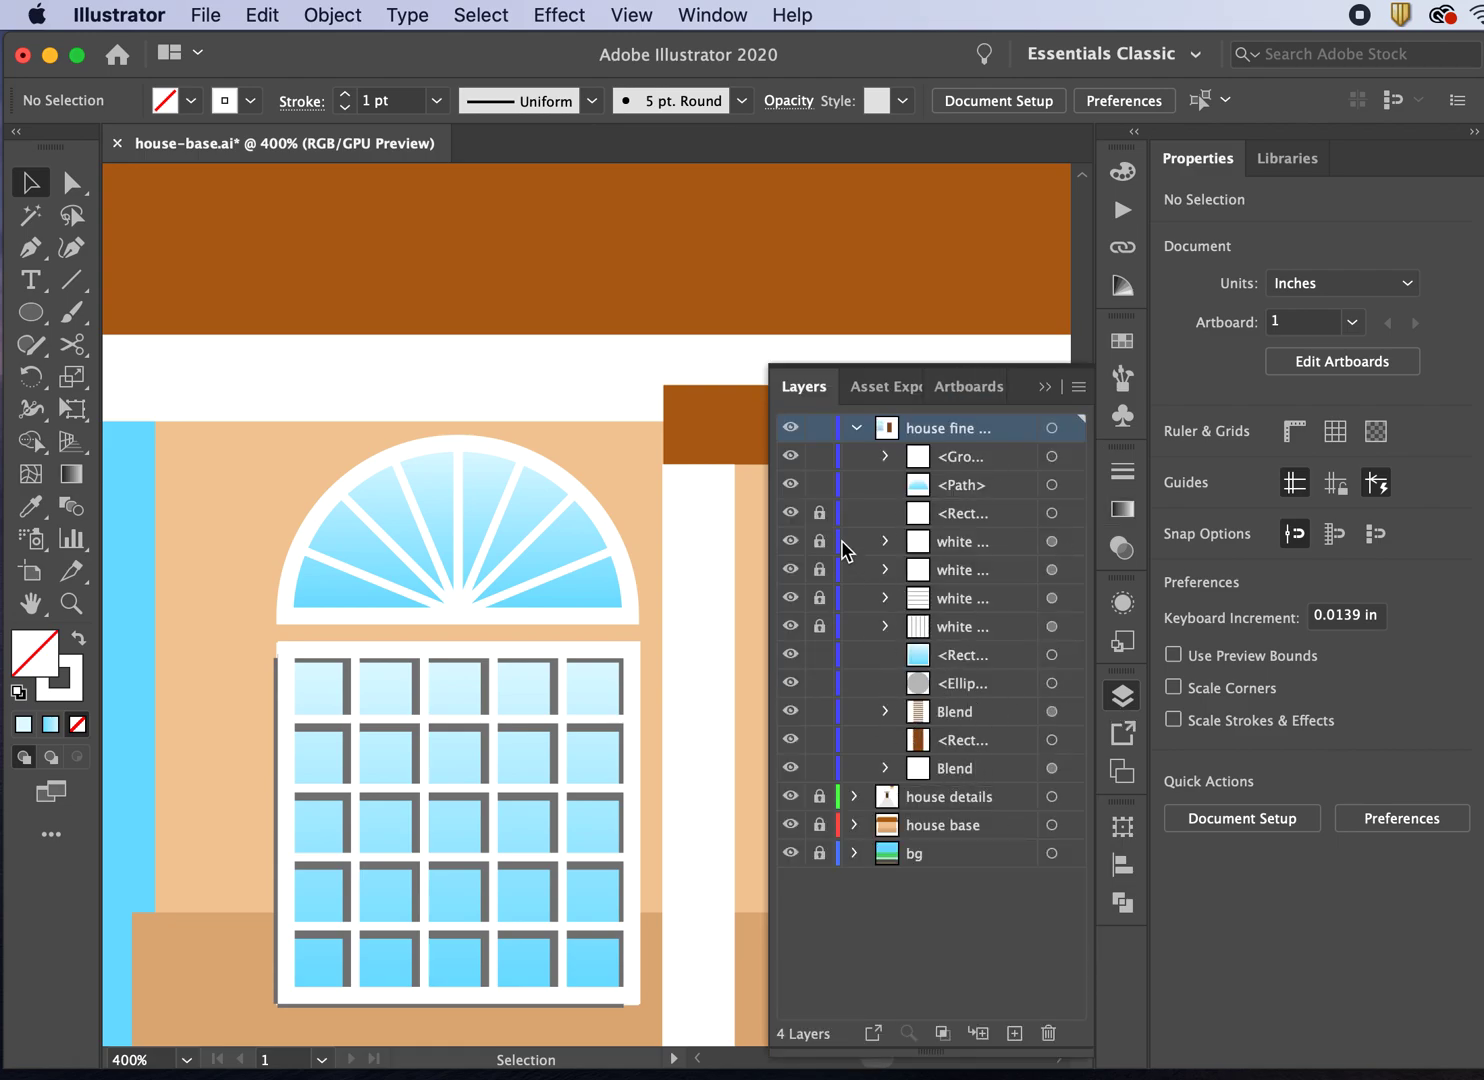
left_click_drag(822, 515, 824, 624)
left_click(794, 430)
left_click(792, 430)
Step: Duplicate the grouped arch divider lines in place
left_click_drag(245, 412, 582, 611)
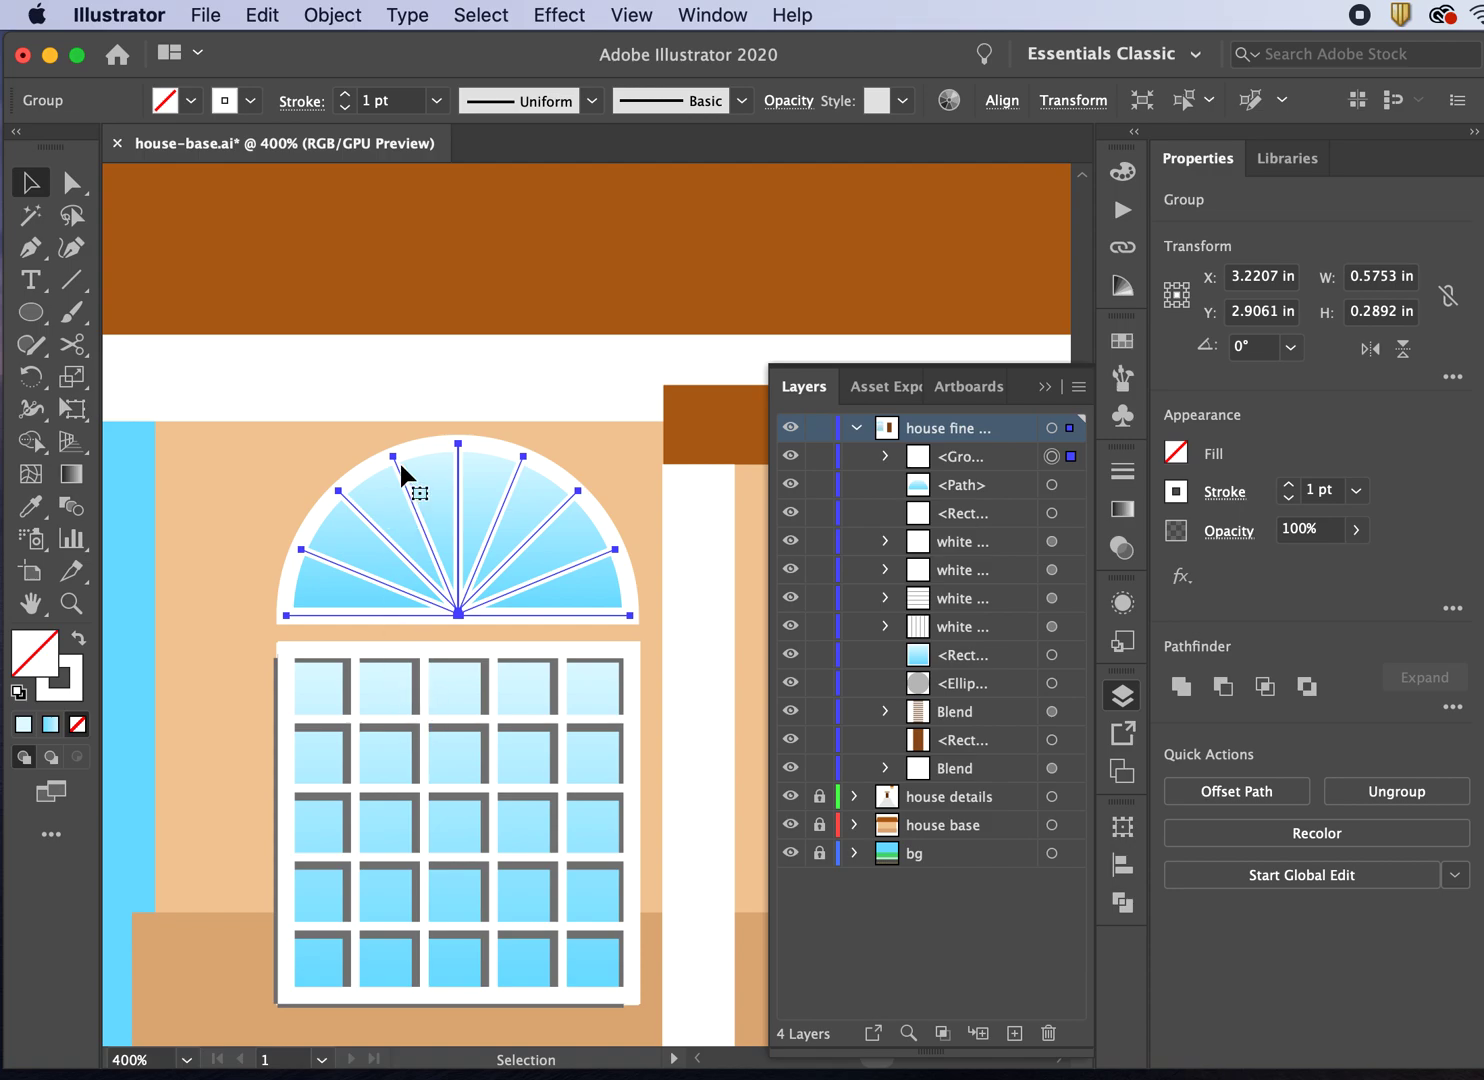
left_click(336, 18)
left_click(279, 14)
left_click(279, 14)
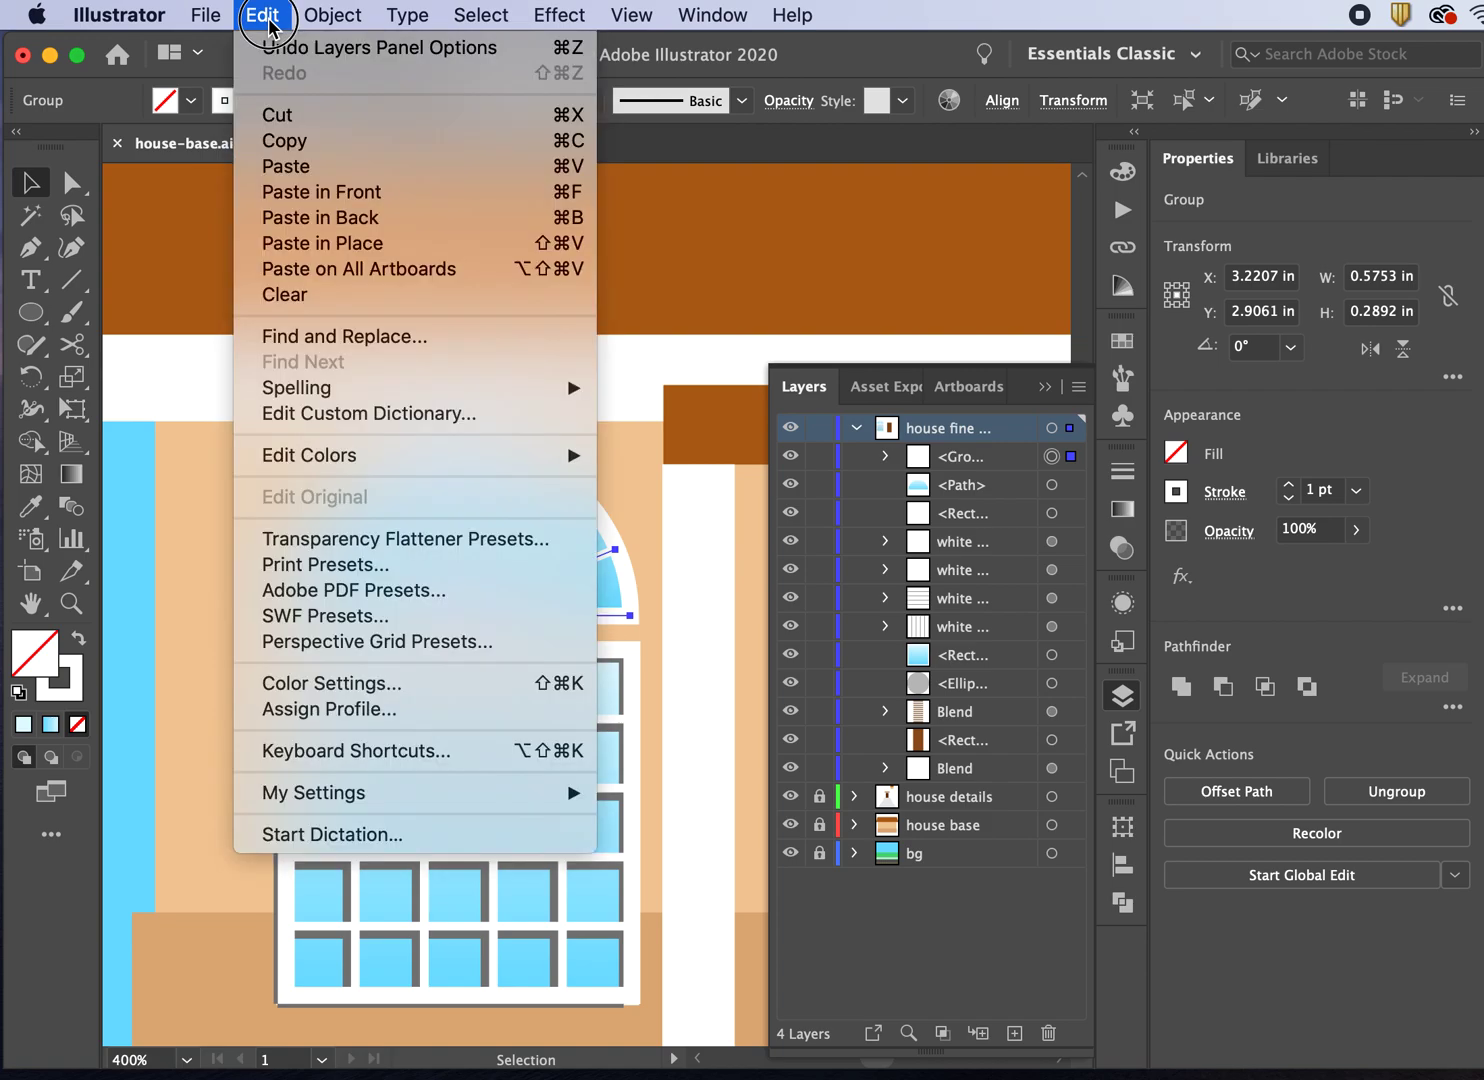
left_click(279, 242)
Step: Give the duplicated arch dividers a dark grey stroke and set their blending mode to Multiply
left_click(251, 100)
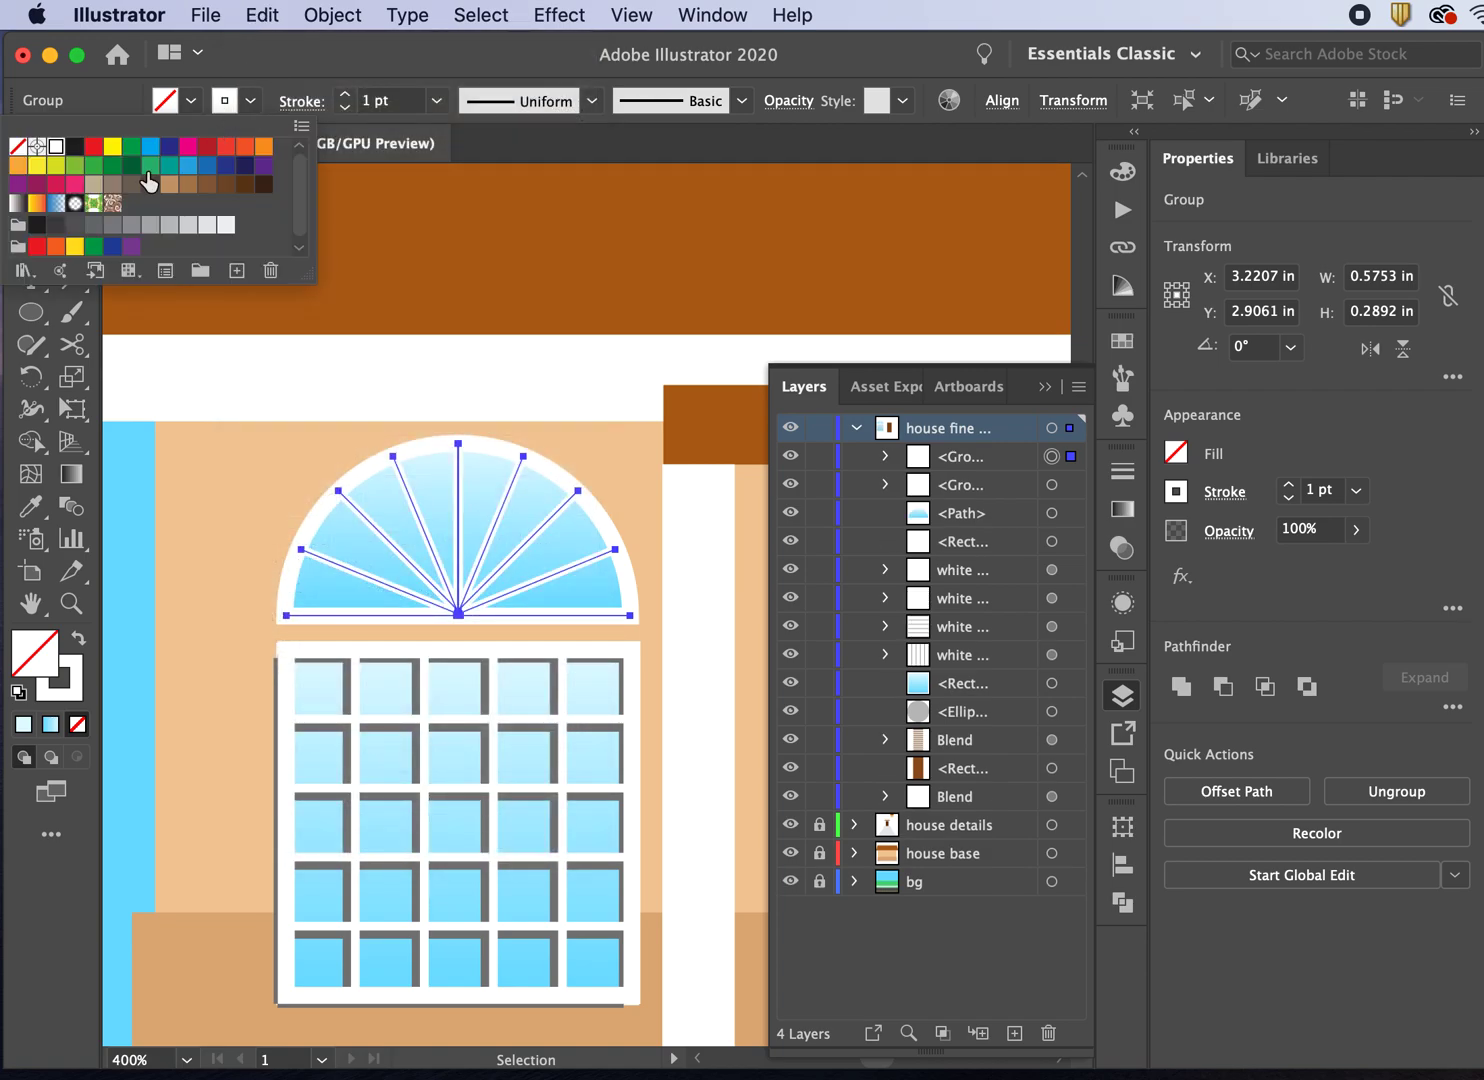
left_click(94, 225)
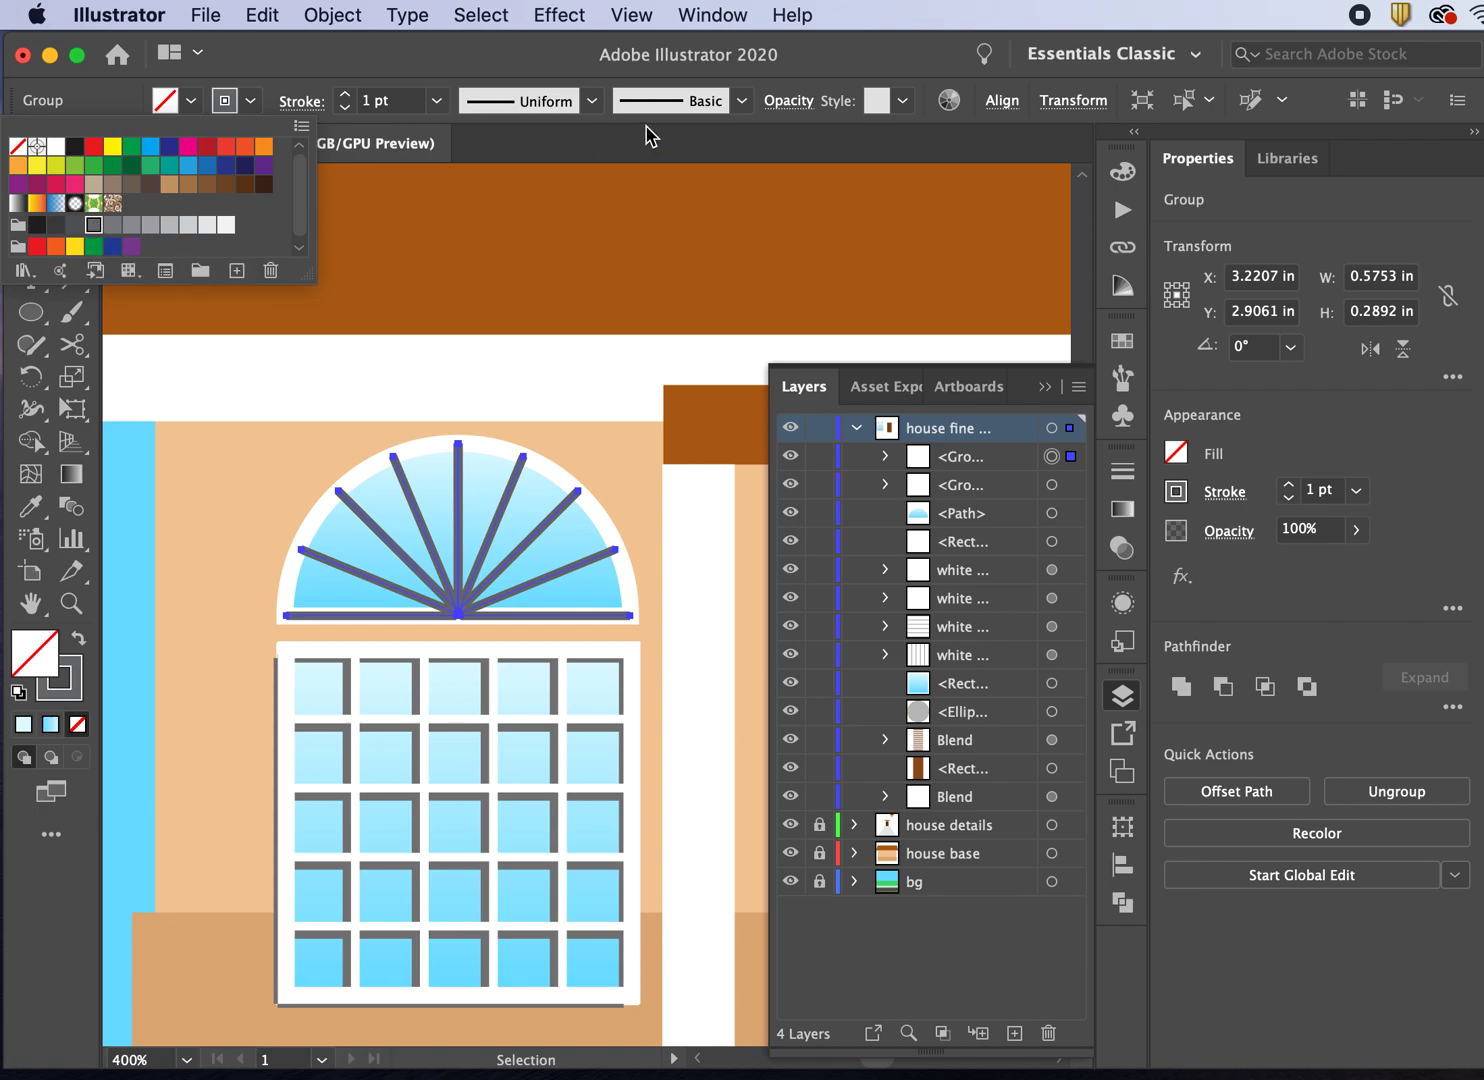
left_click(789, 100)
left_click(610, 145)
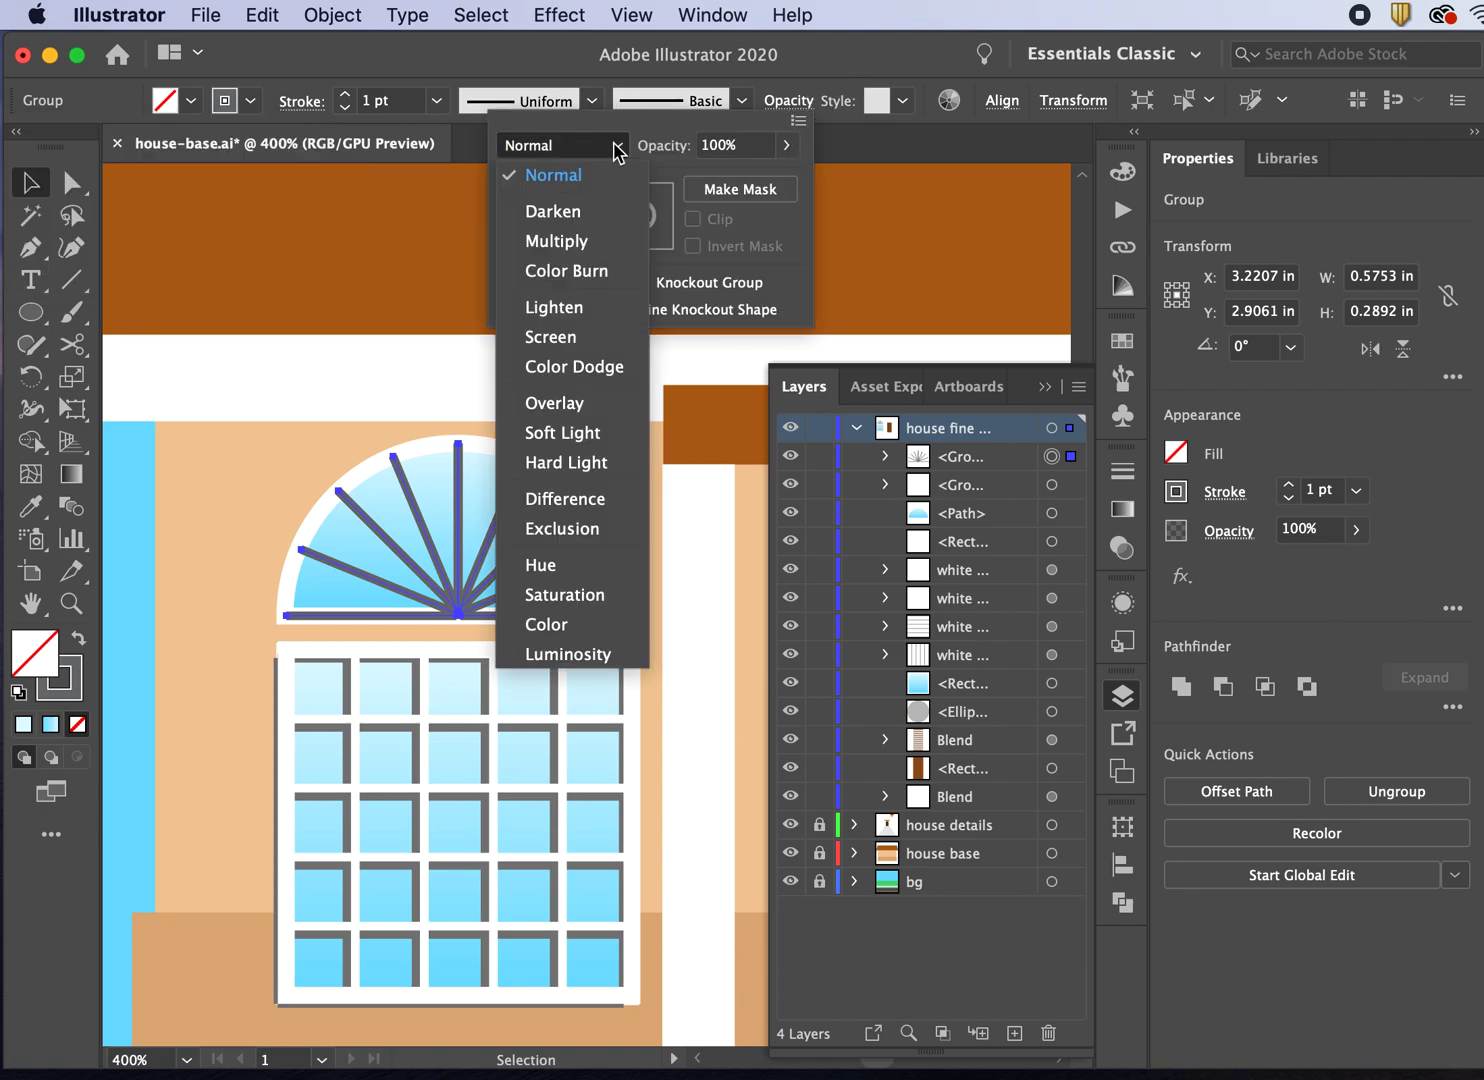
left_click(593, 240)
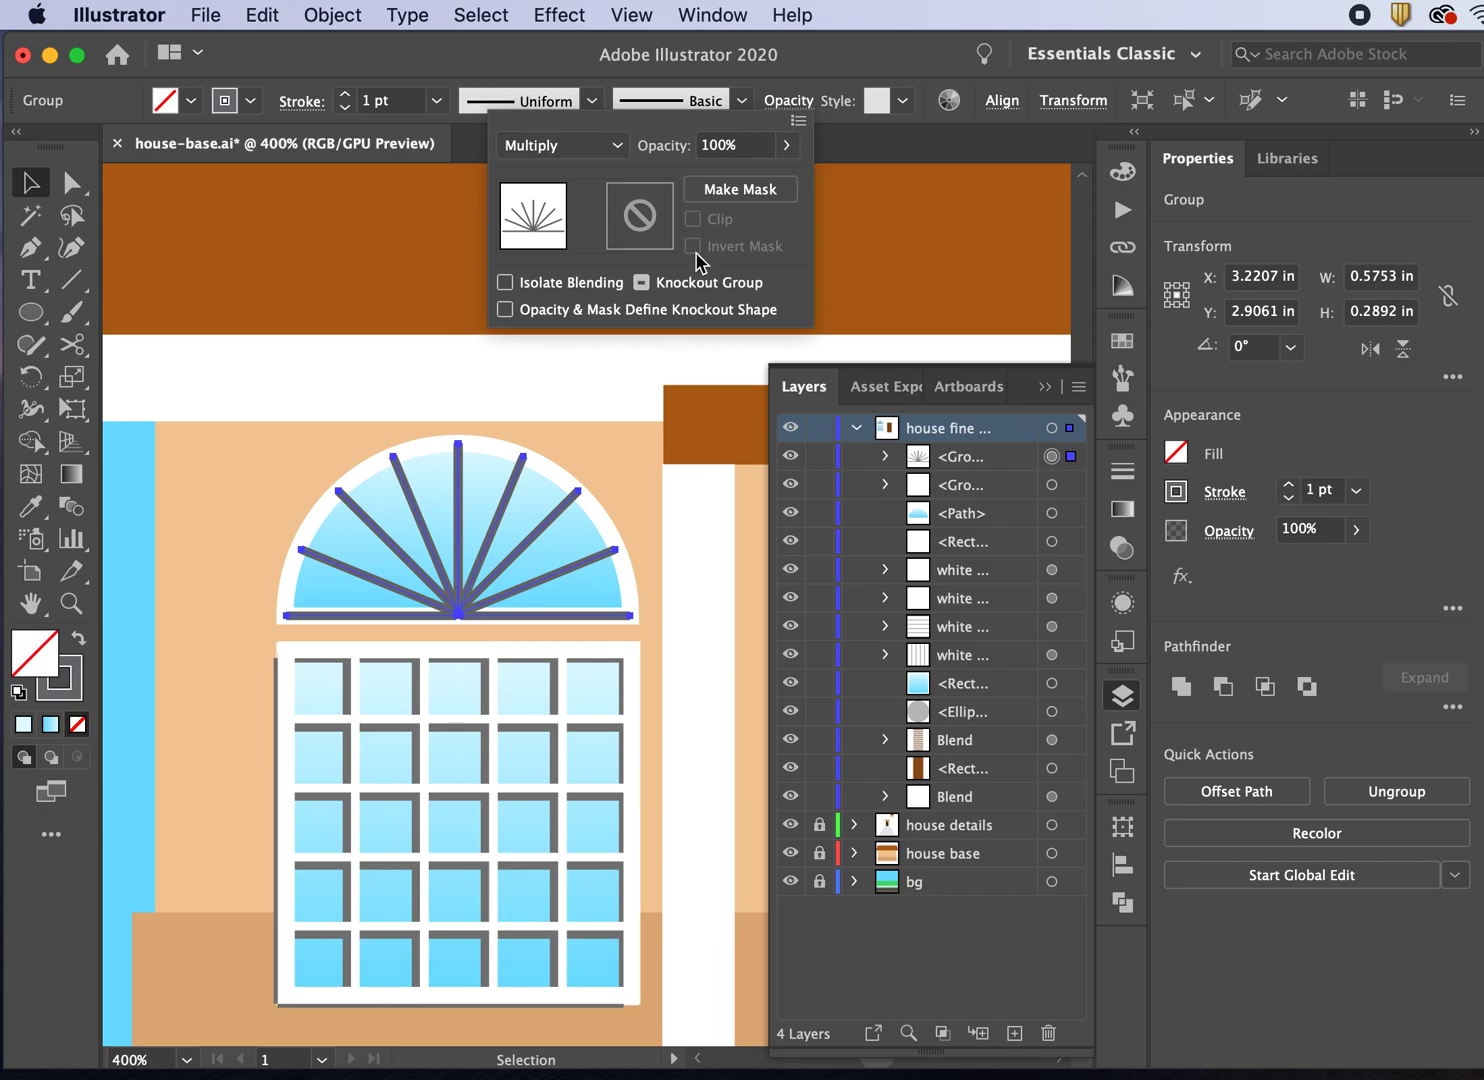
Step: Lower the grey divider group's opacity to 42% and deselect it
left_click(786, 145)
left_click_drag(783, 180, 736, 181)
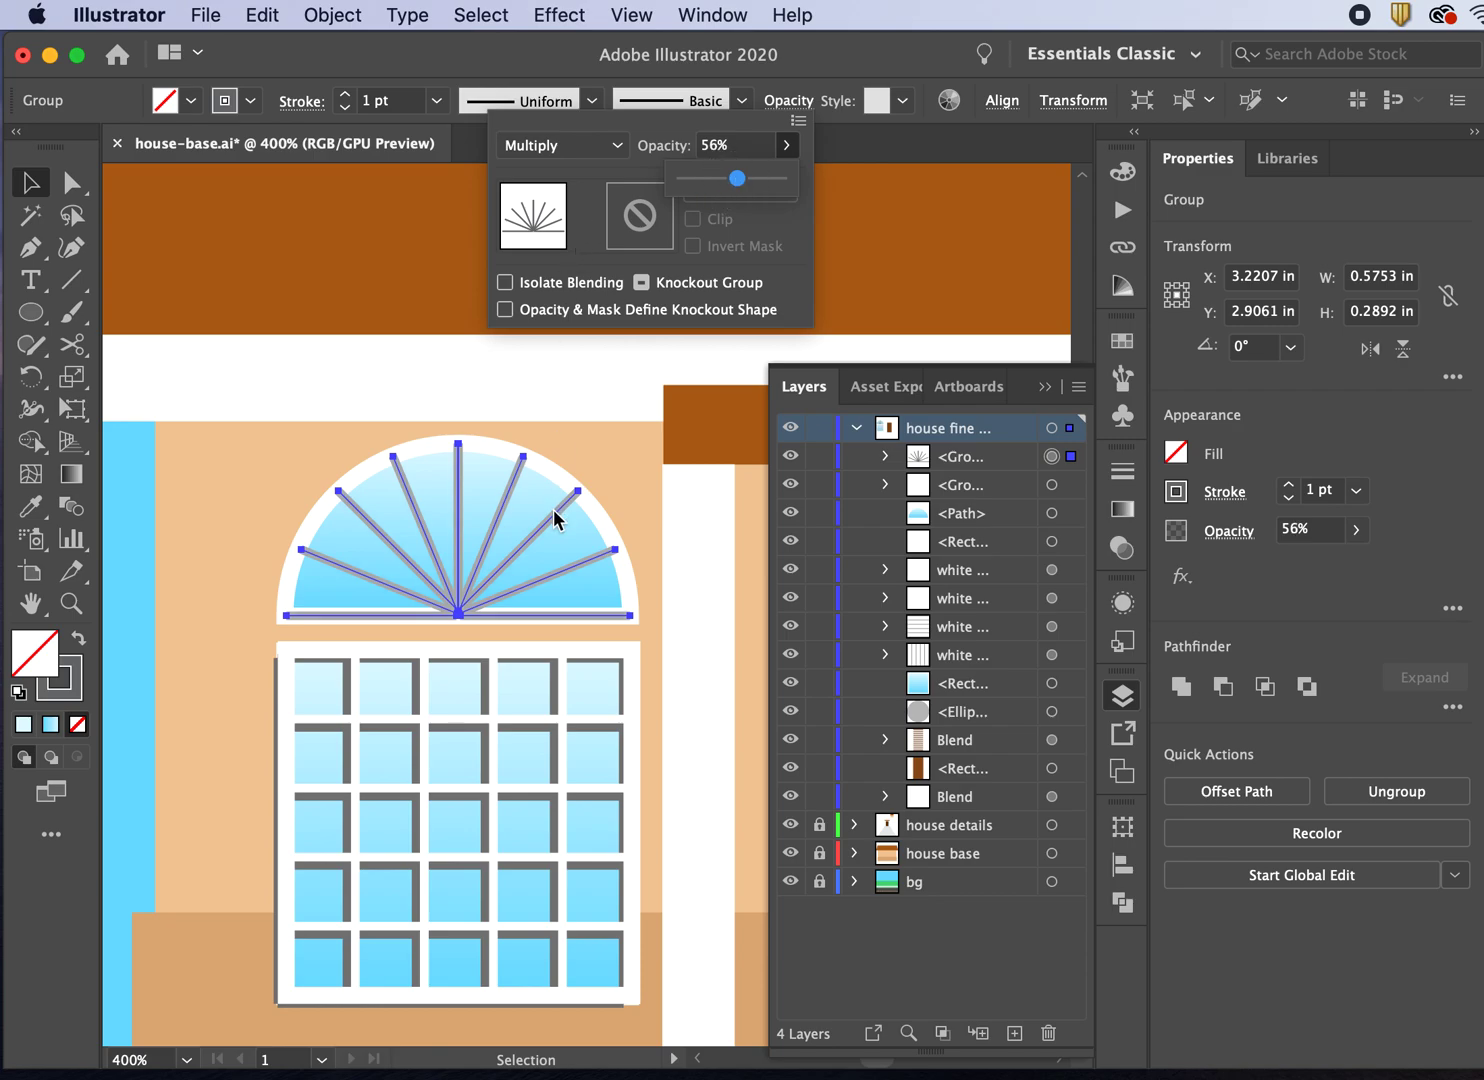
left_click_drag(736, 184, 725, 190)
left_click(421, 372)
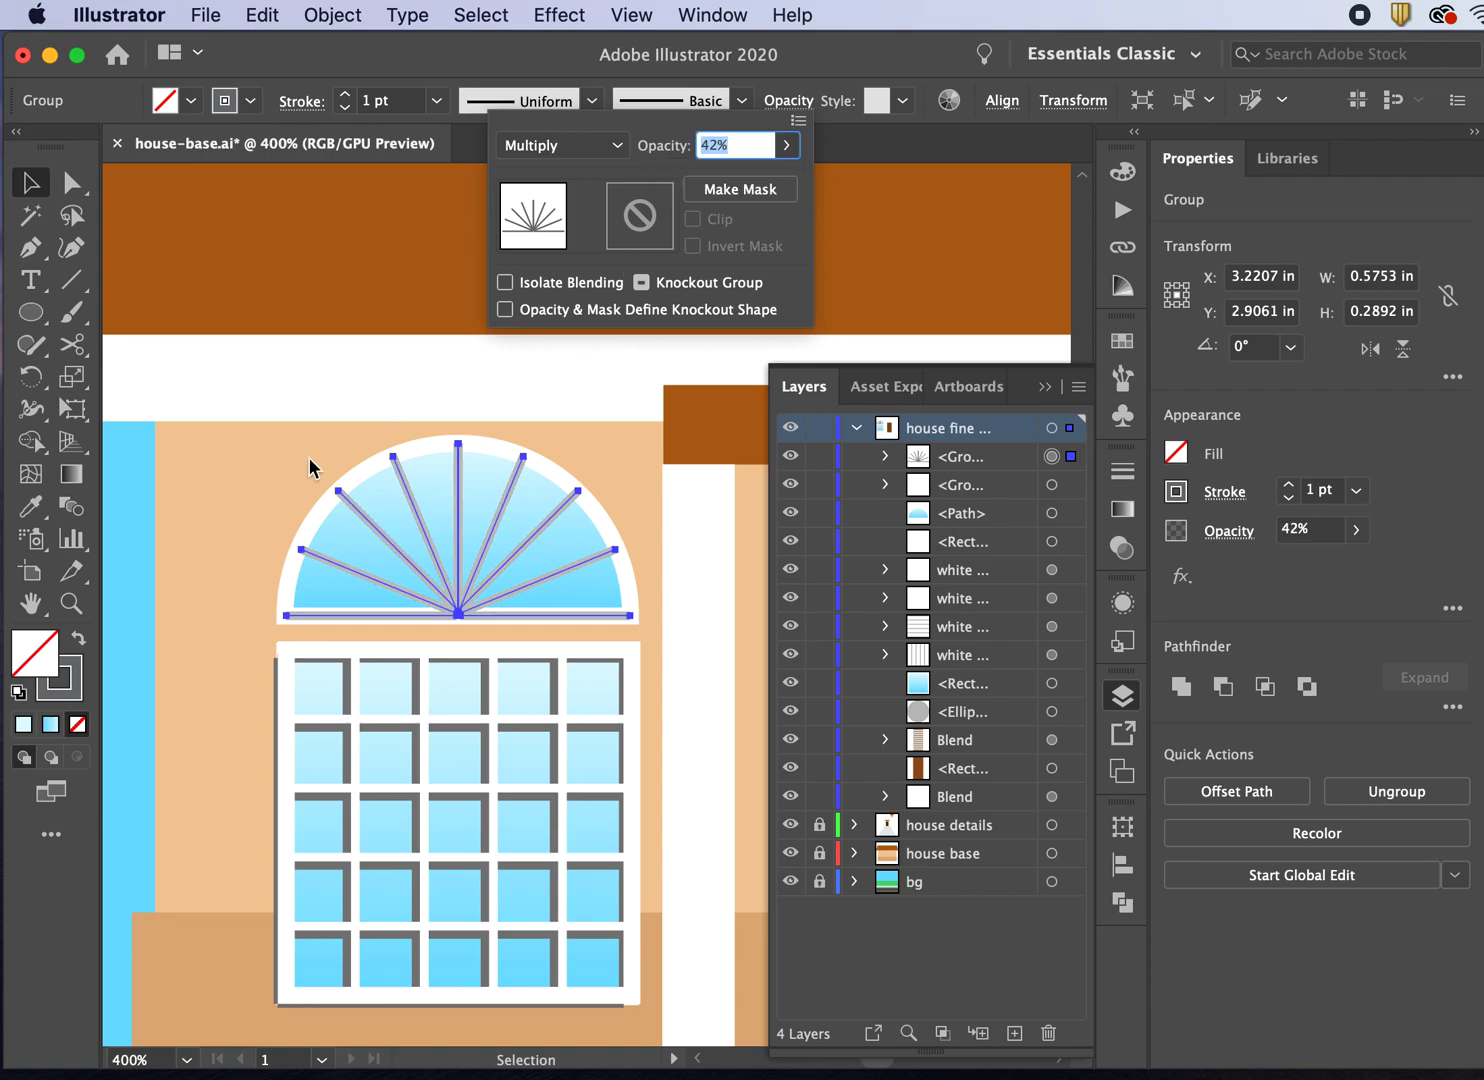
left_click(283, 383)
left_click(257, 390)
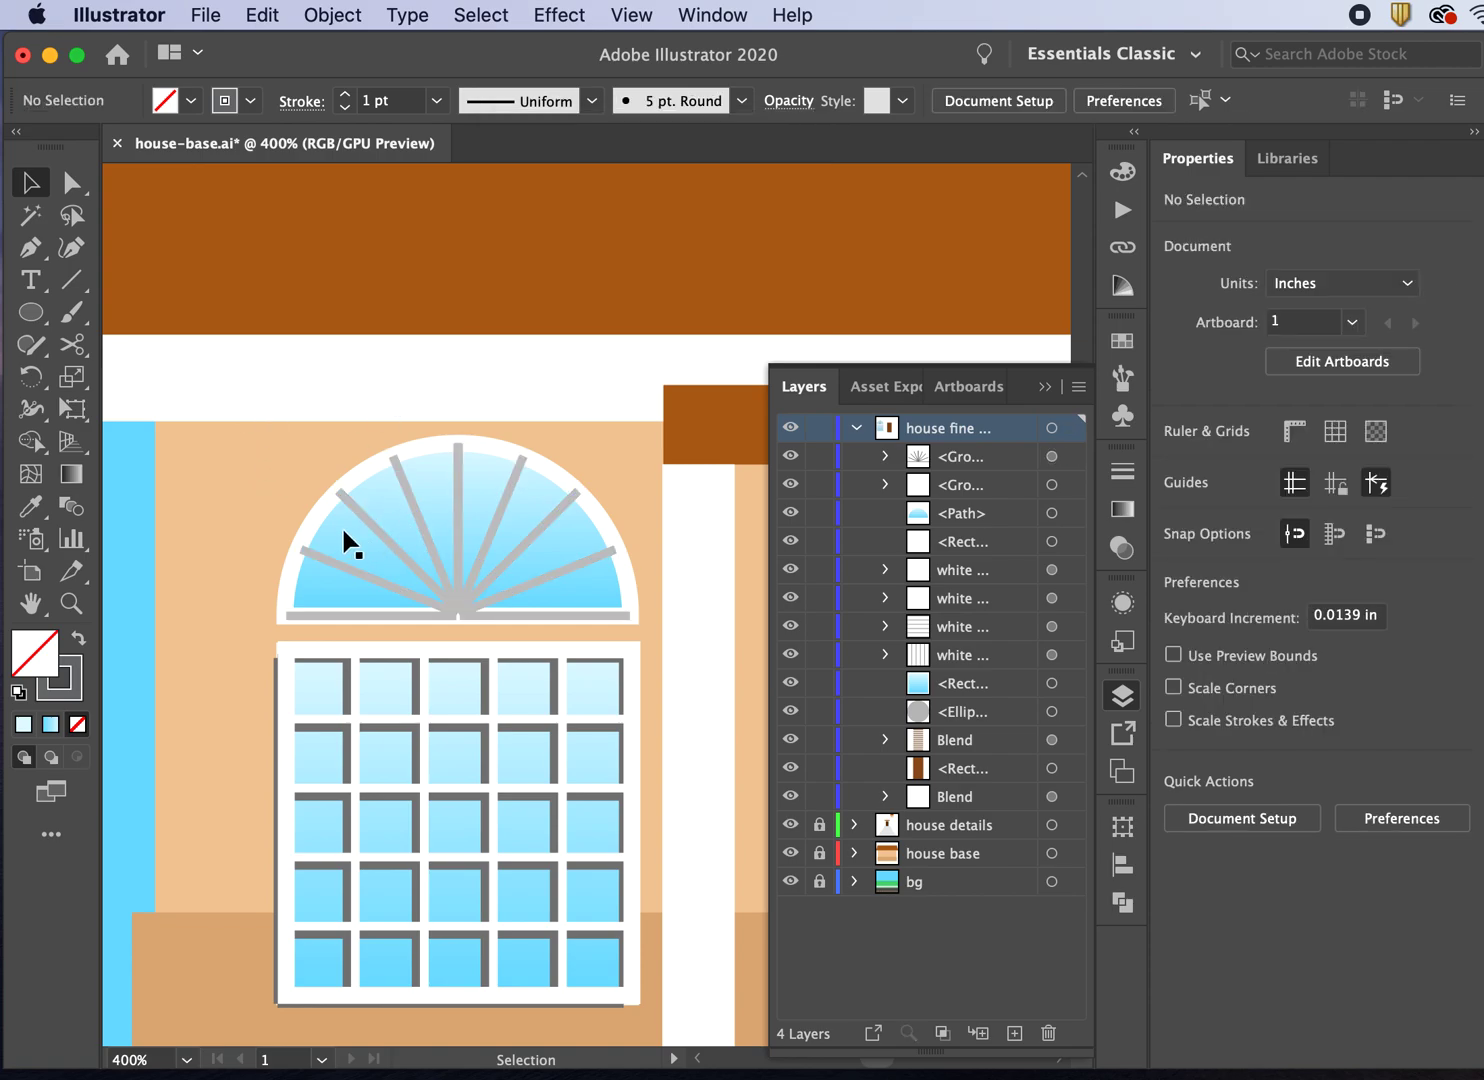
Step: Reduce the grey divider group's opacity to 28%
key("super+equal")
left_click(436, 368)
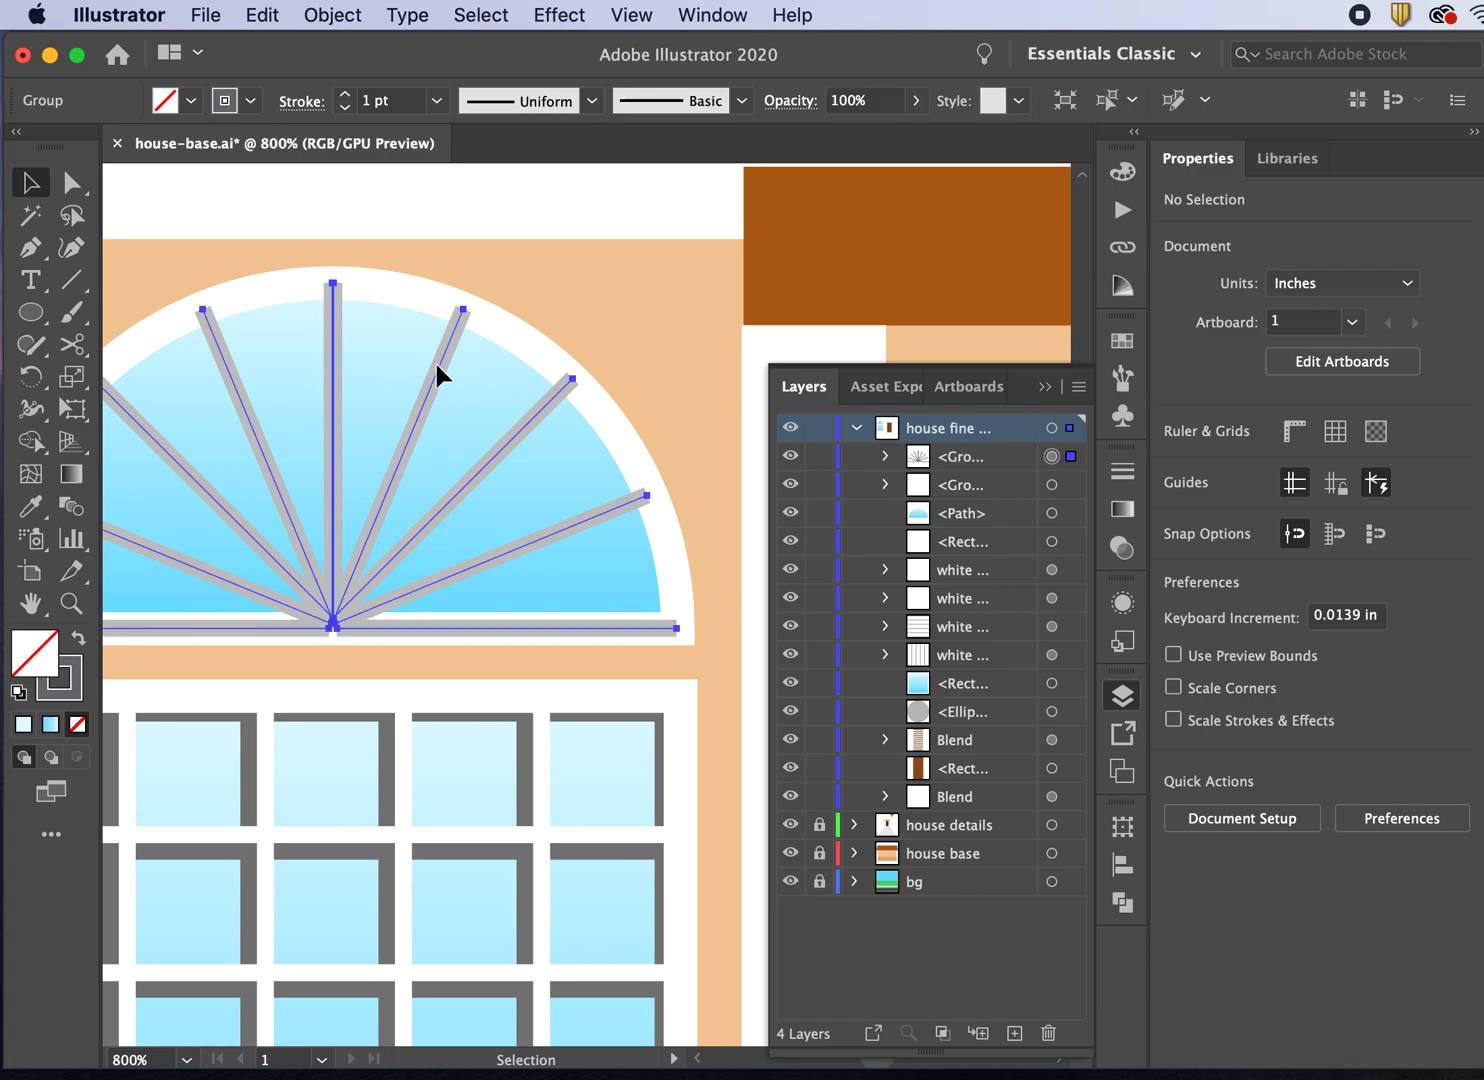
left_click(778, 103)
left_click(788, 146)
left_click_drag(724, 182, 710, 181)
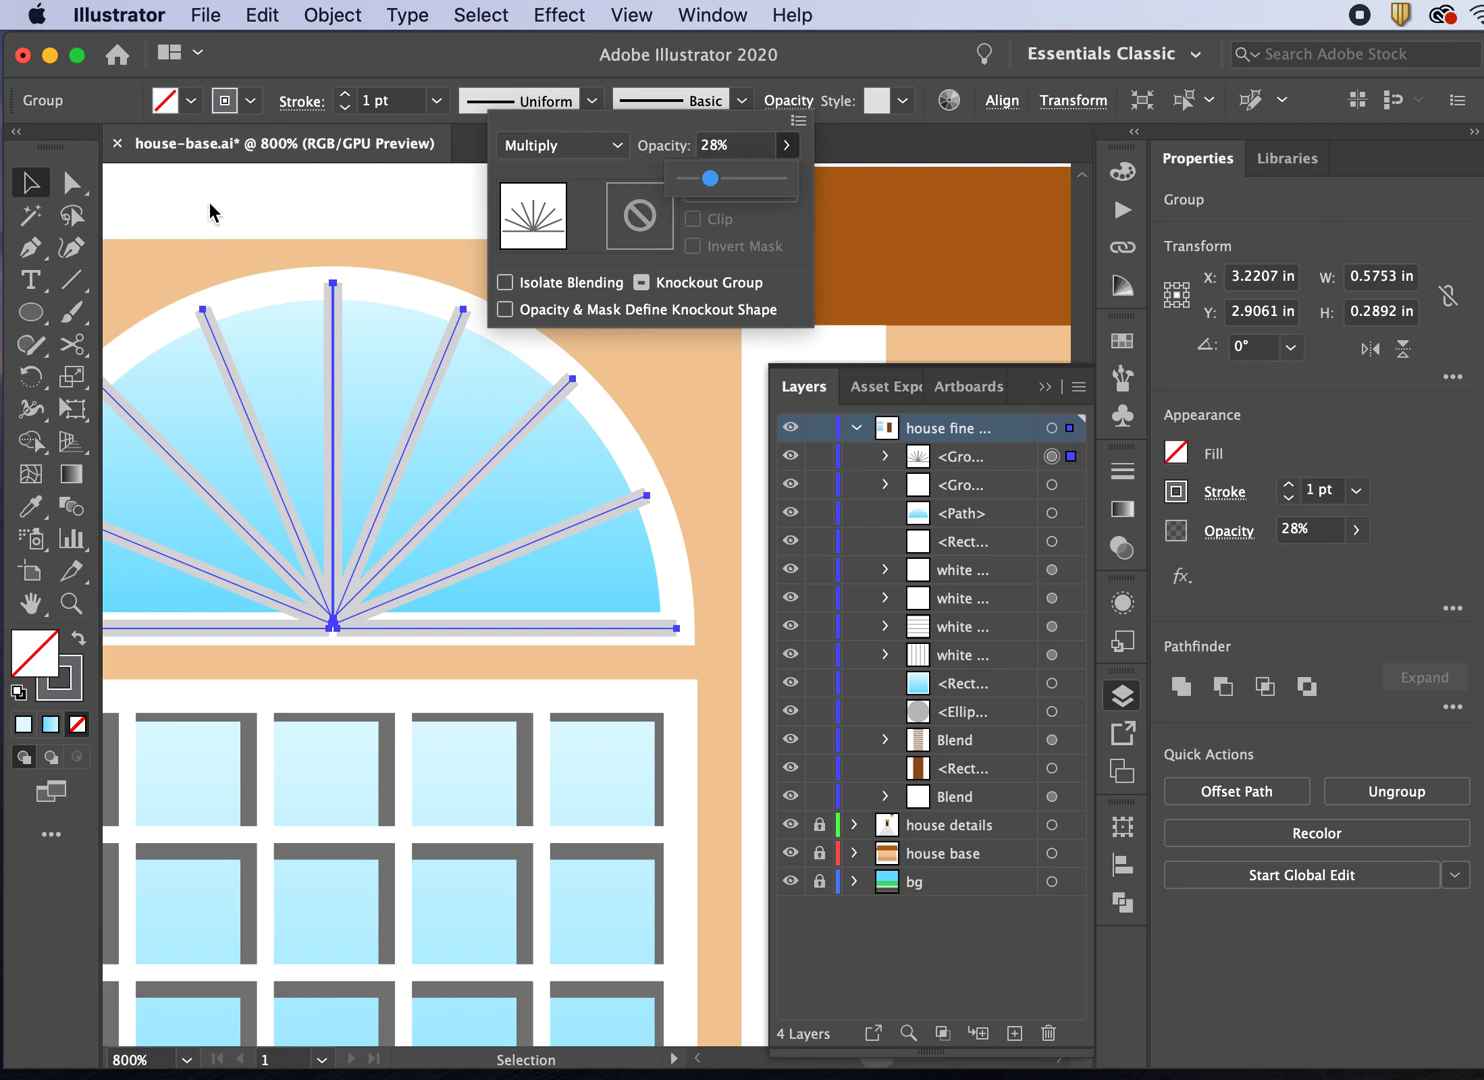
Step: Darken the duplicated divider group's stroke colour to 353535 and deselect it
double_click(74, 682)
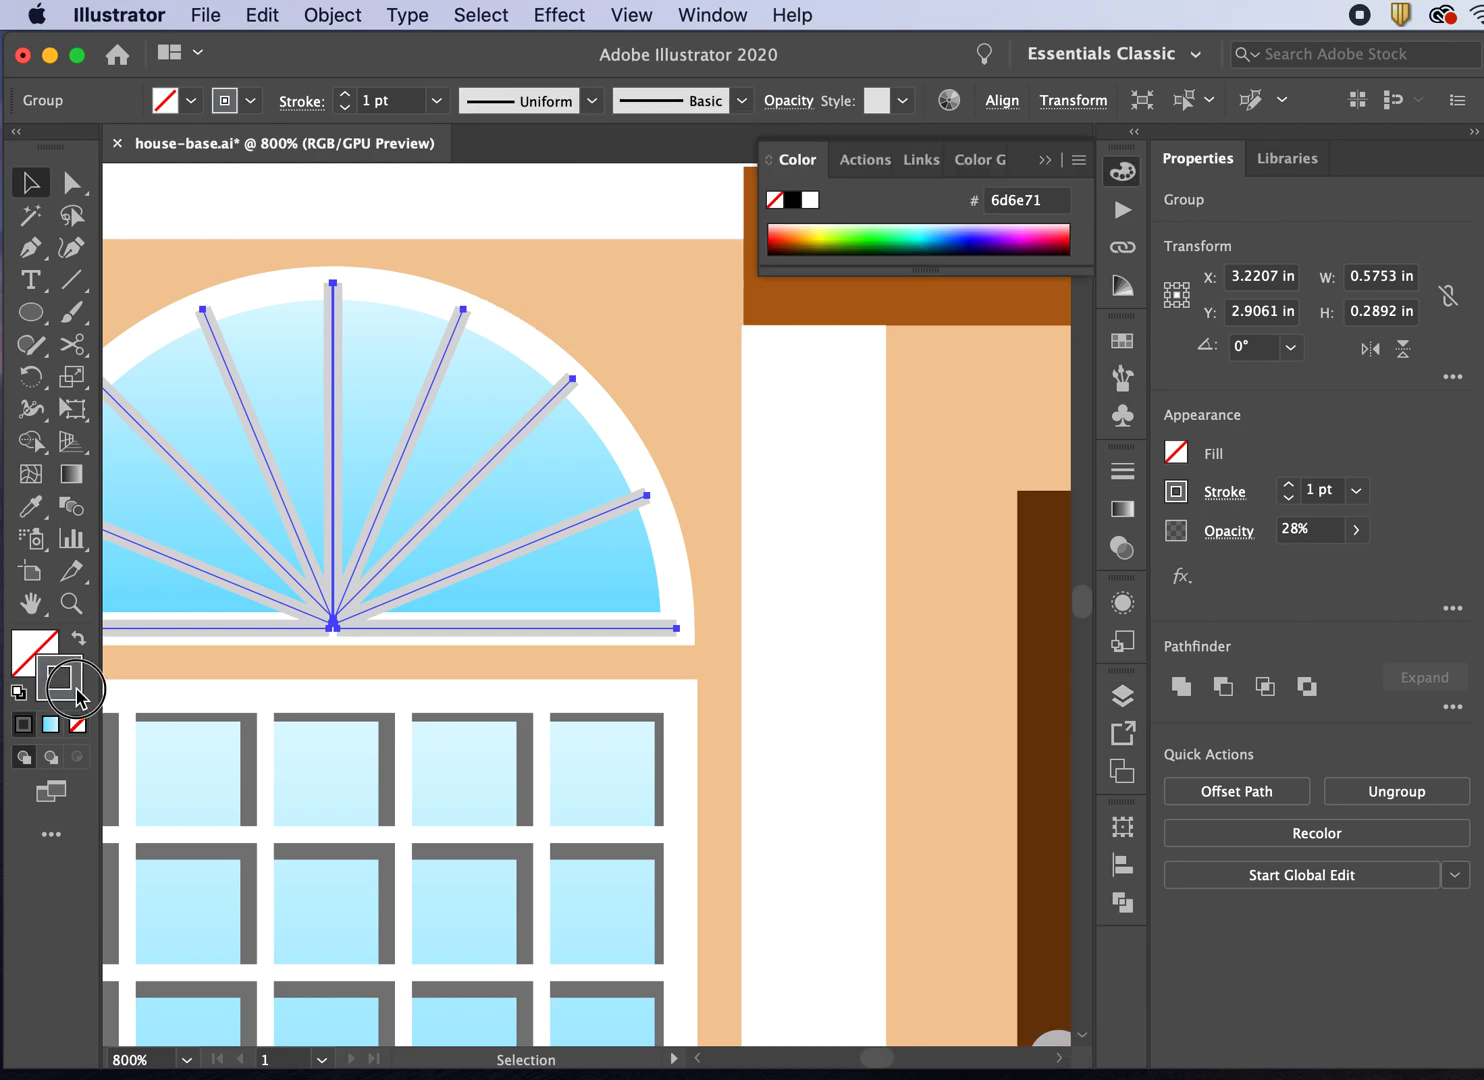
left_click_drag(600, 508, 572, 586)
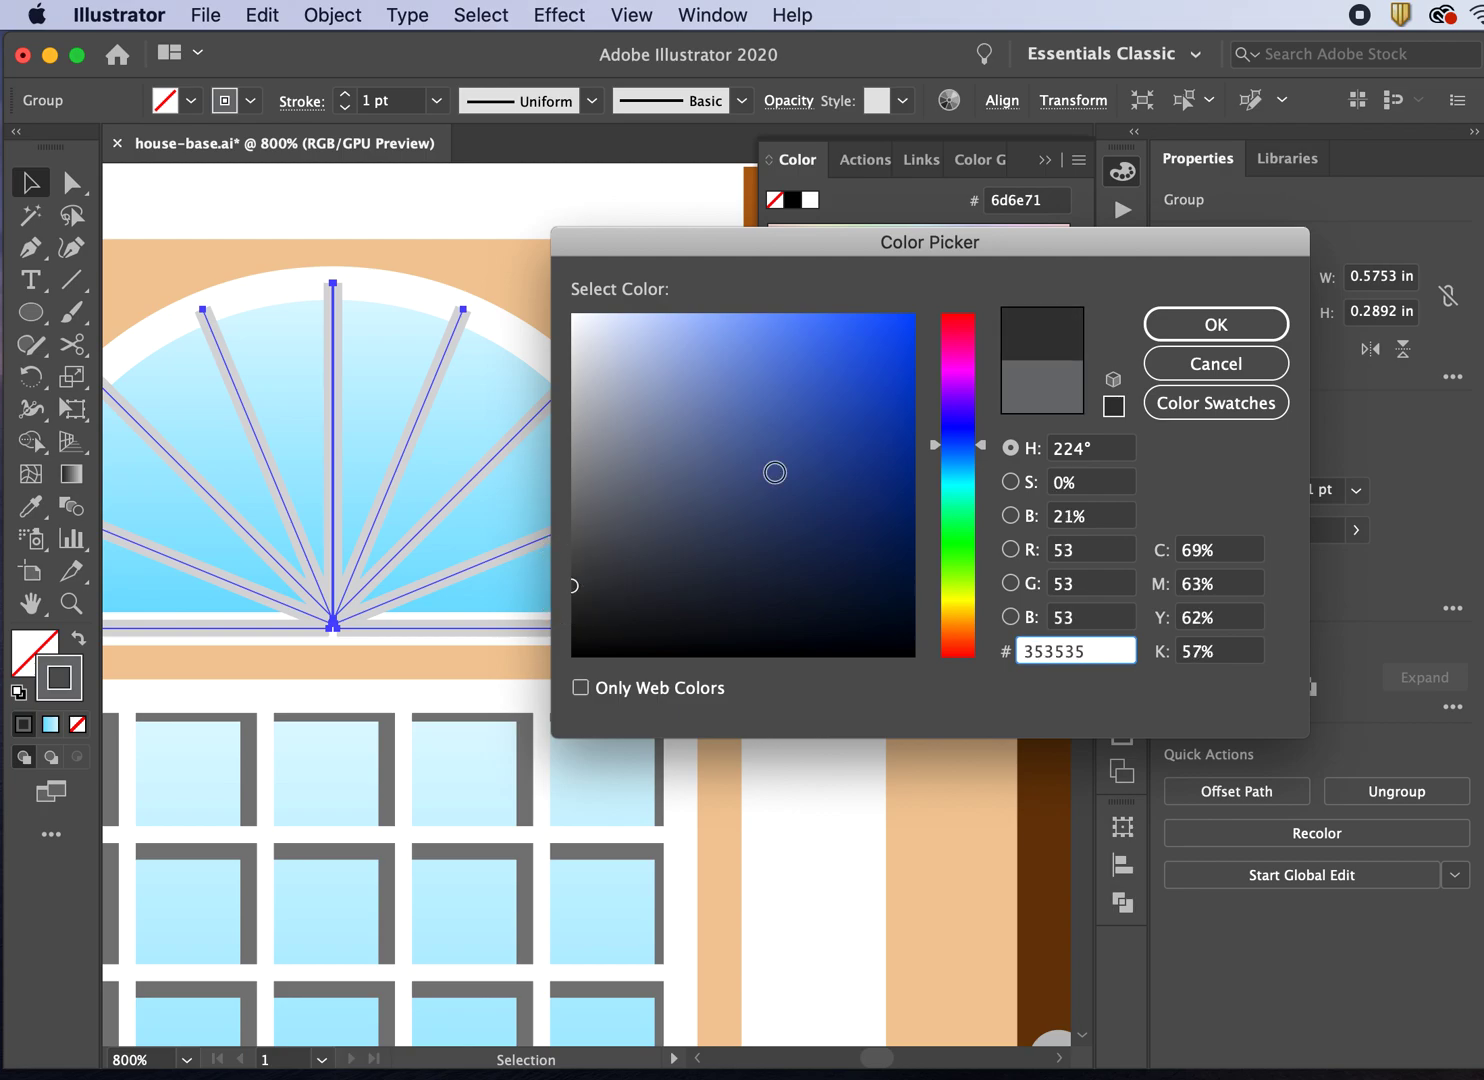
left_click(1180, 324)
left_click(621, 316)
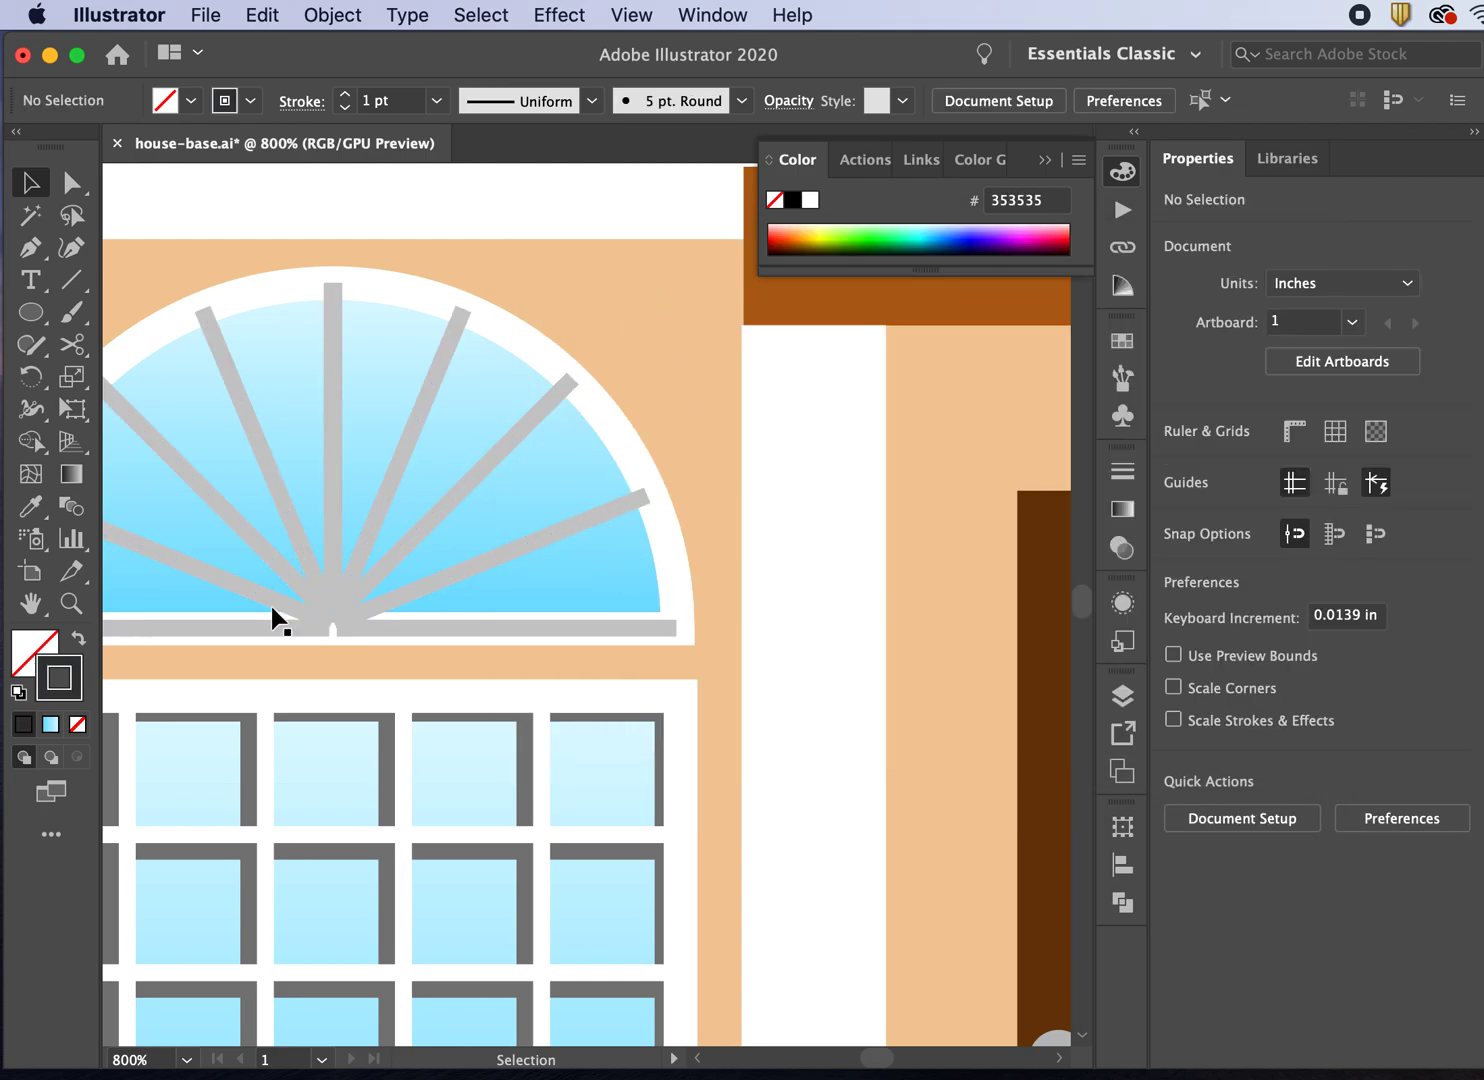
Step: Set the dark divider group's opacity to 45%
key("super+minus")
key("super+minus")
key("super+minus")
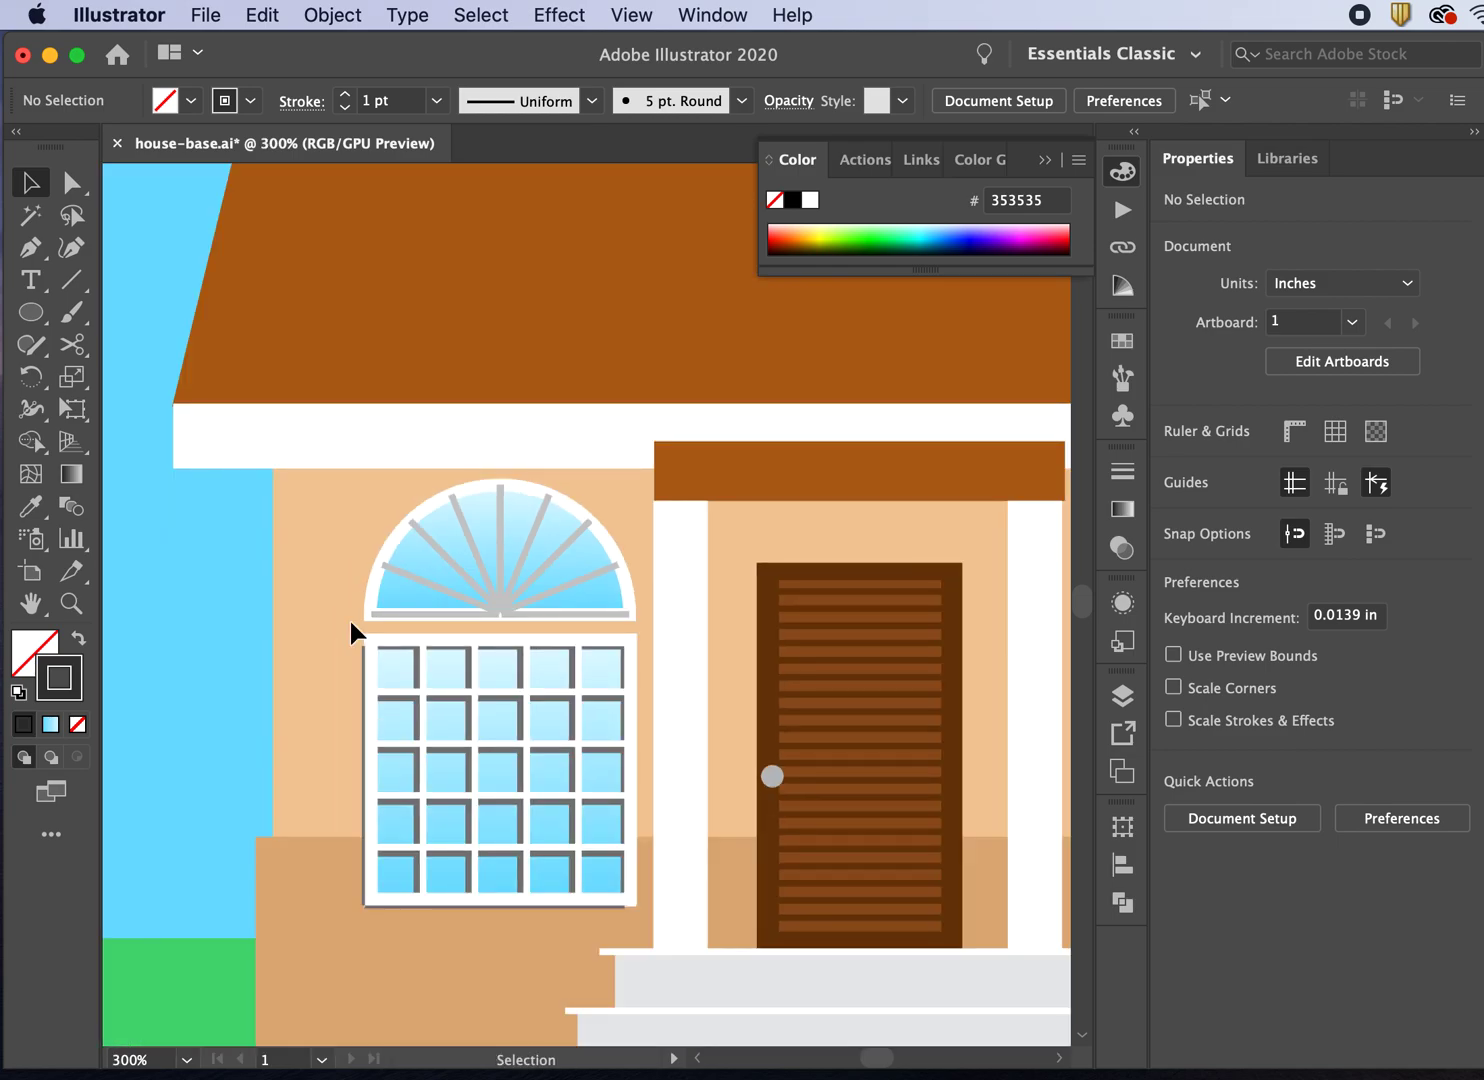
left_click(412, 579)
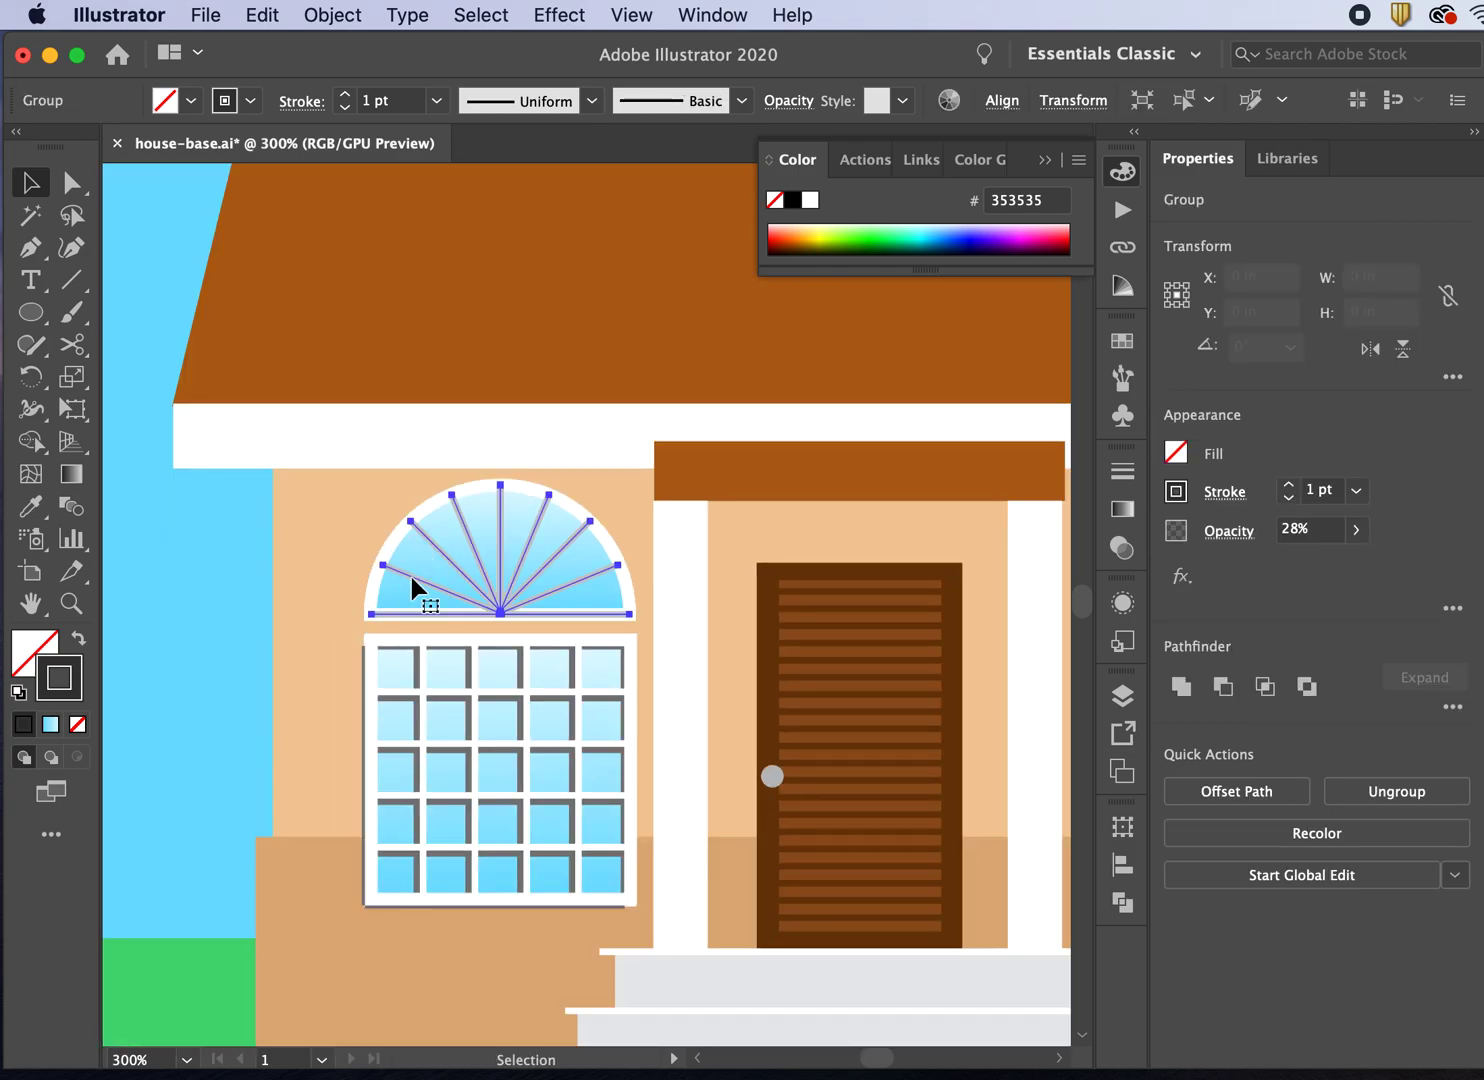
left_click(803, 104)
left_click(786, 145)
left_click_drag(709, 180, 722, 183)
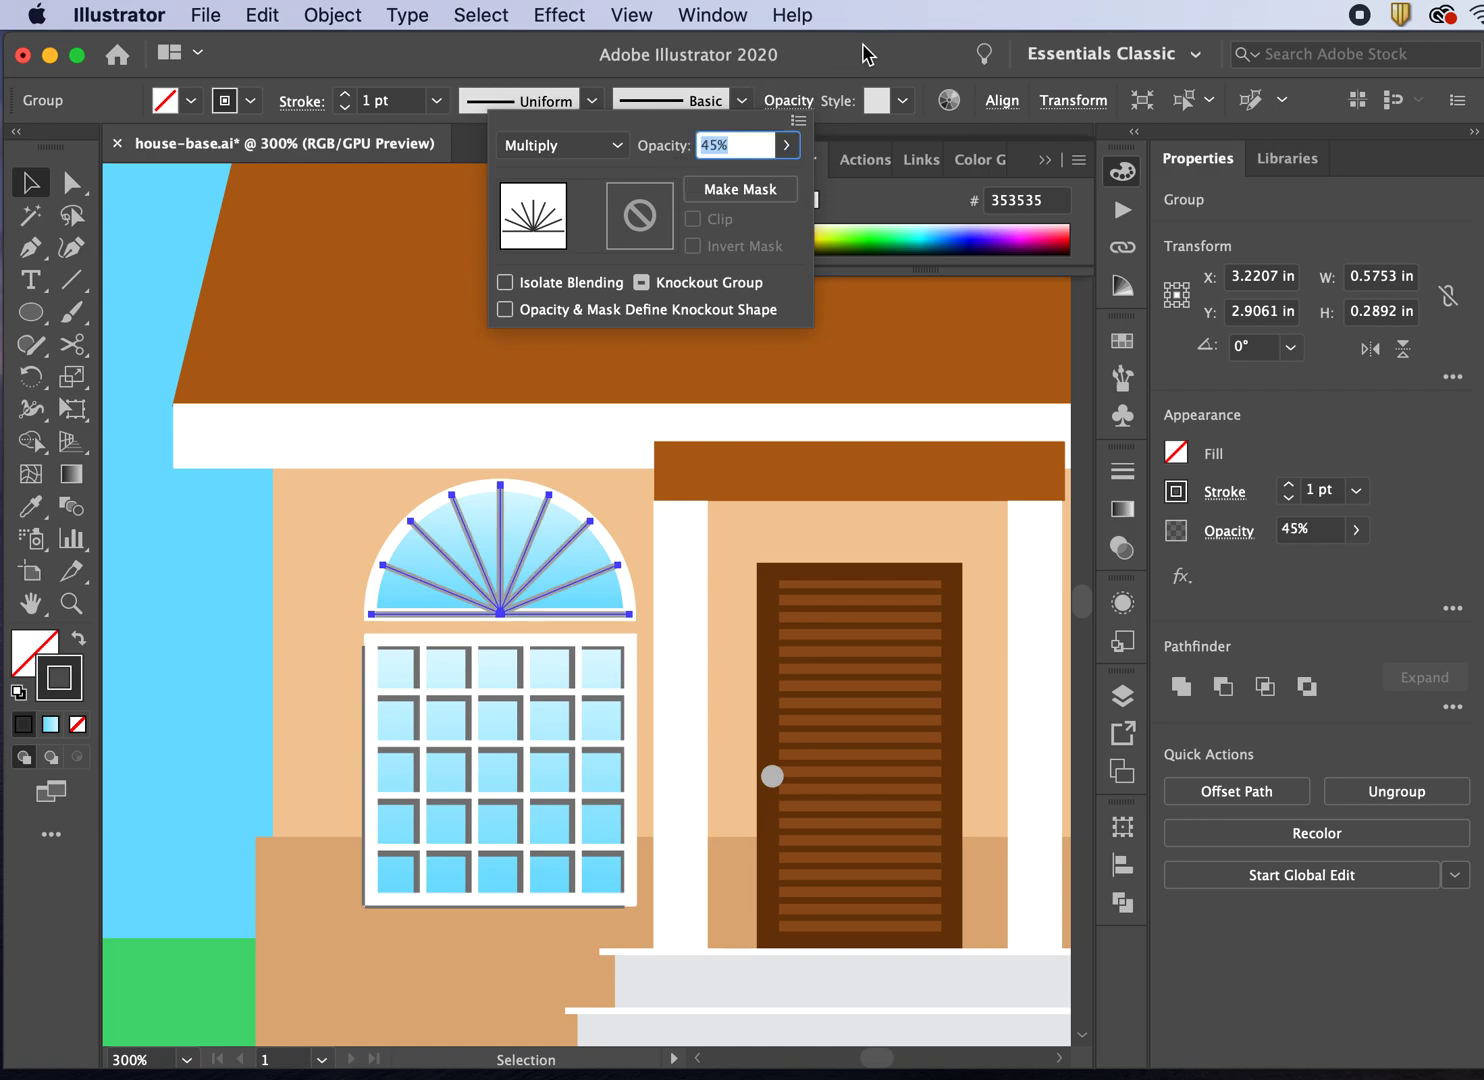
key("Return")
Step: Offset the dark divider group slightly down and left of the white dividers, to X 3.2148 in, Y 2.9155 in
key("super+equal")
key("super+equal")
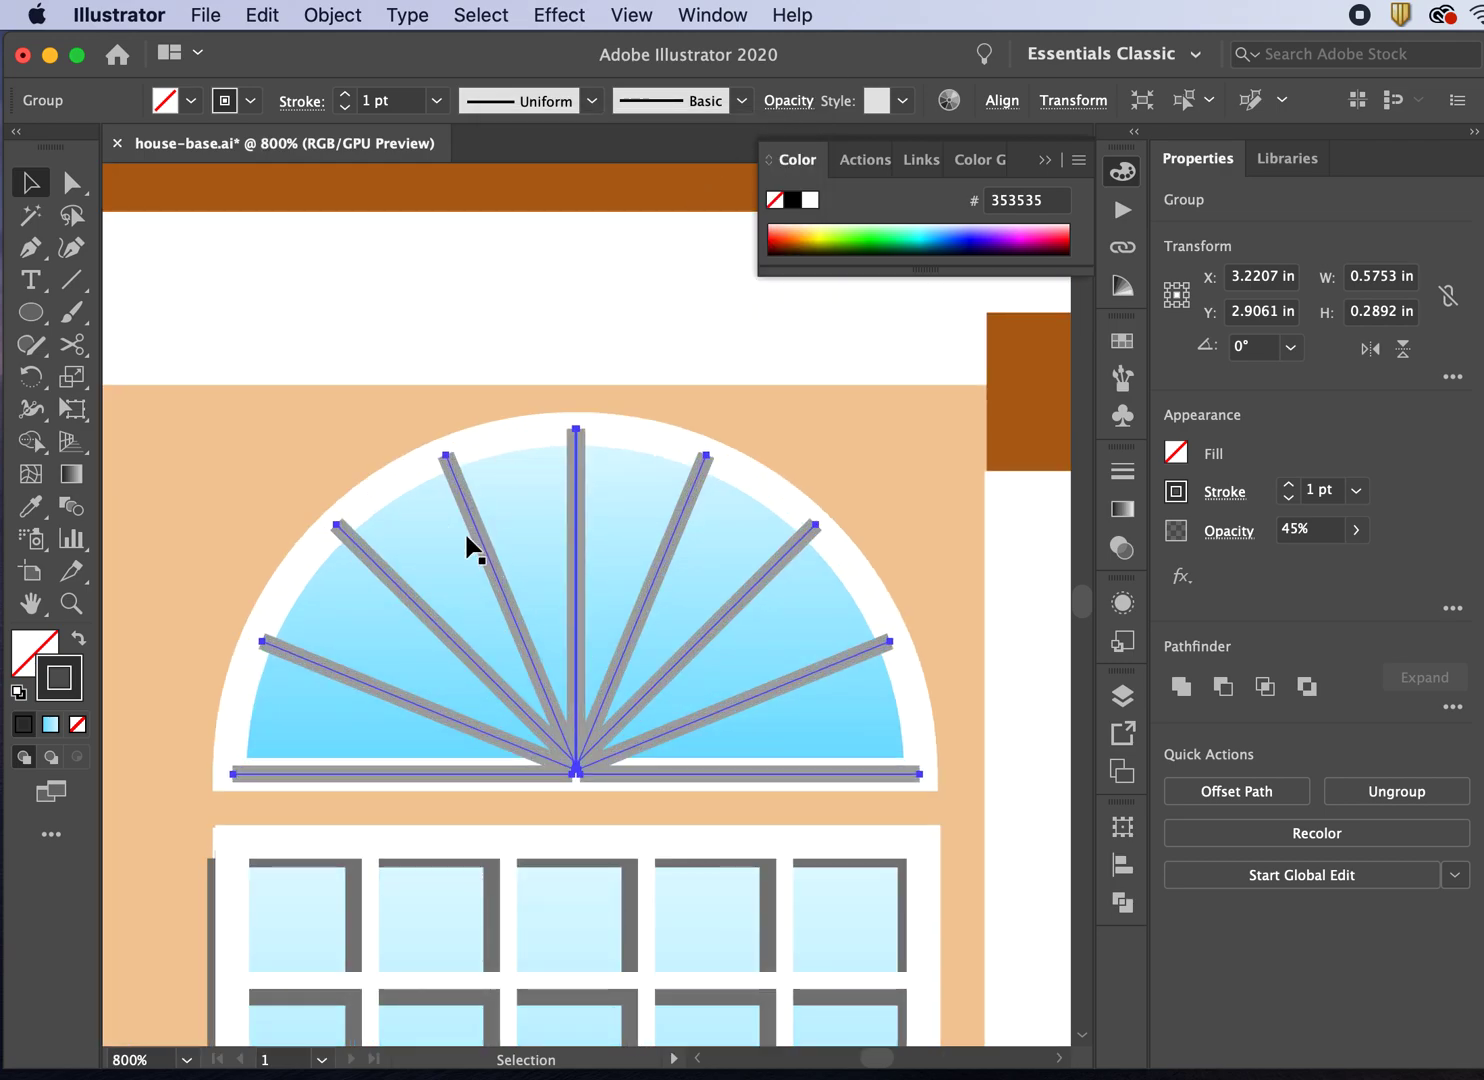
key("Down")
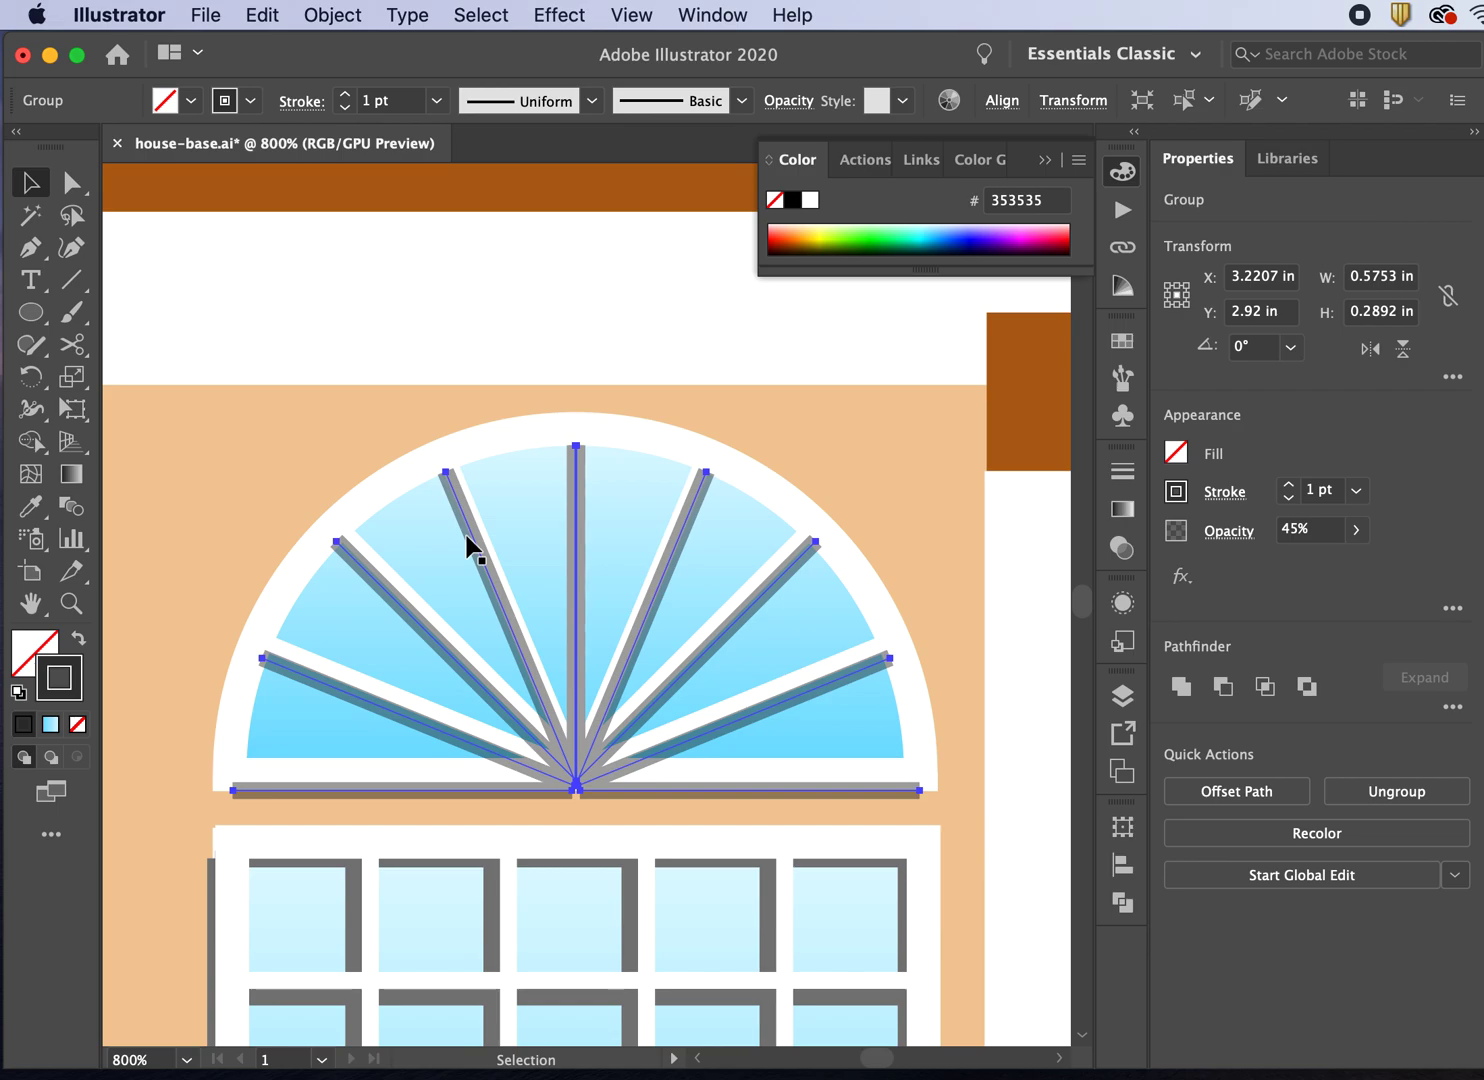
key("Left")
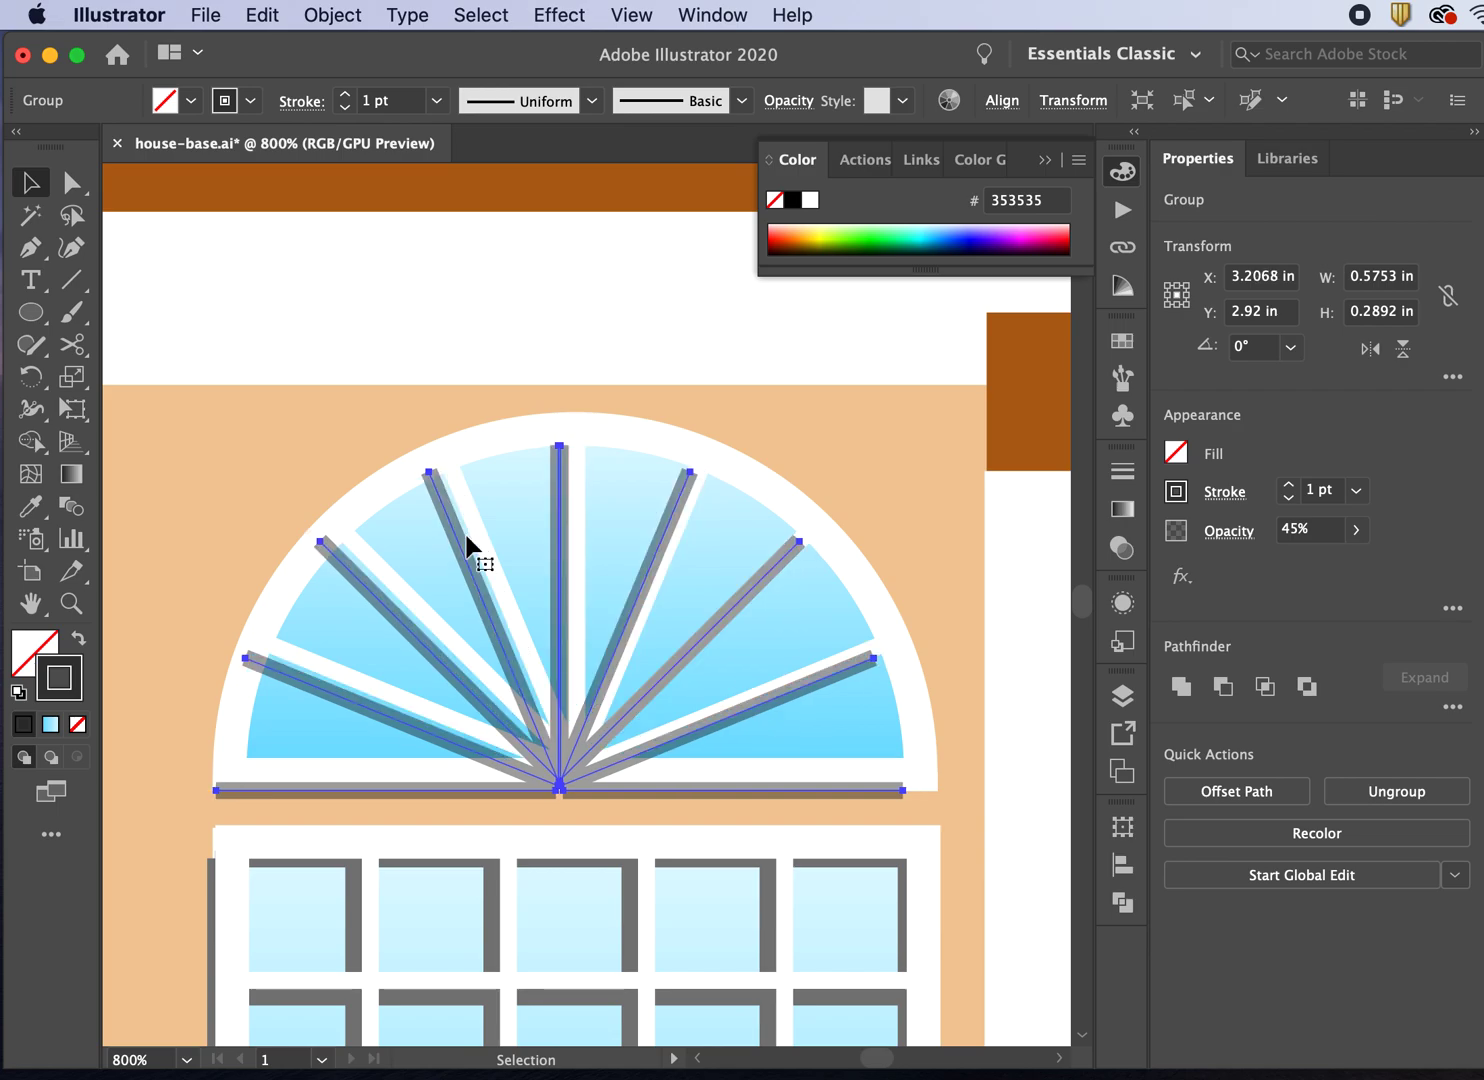
left_click_drag(466, 540, 471, 534)
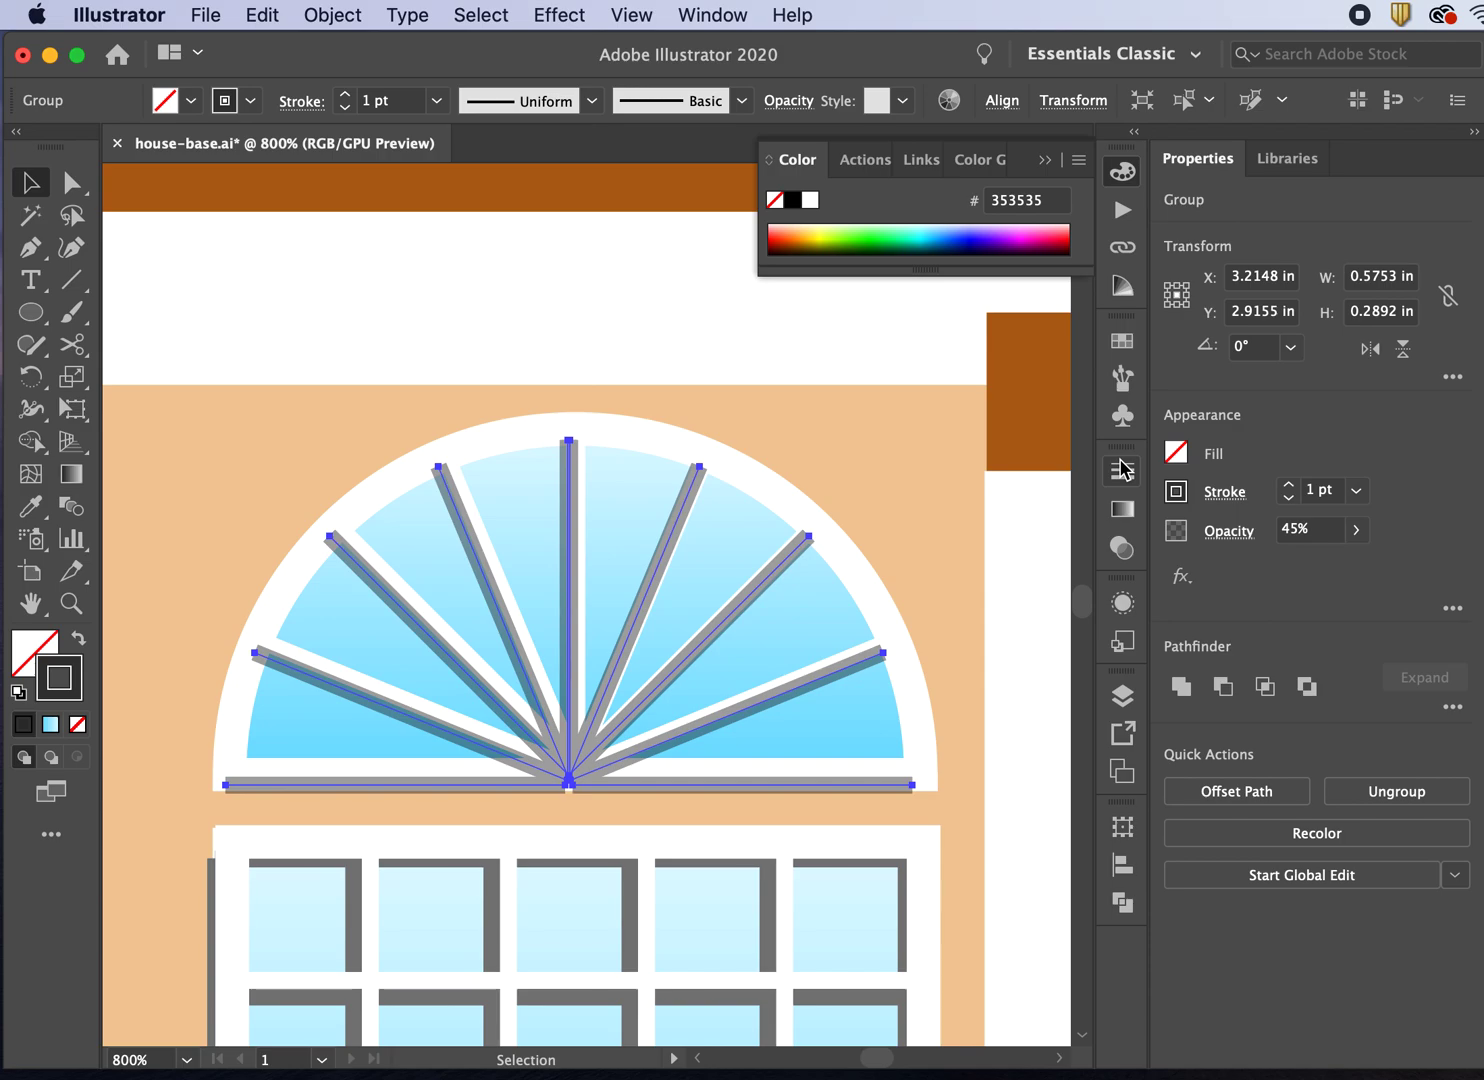
Step: Identify the dark divider group in the layer stack by toggling its visibility, and place it beneath the white divider group
left_click(1122, 695)
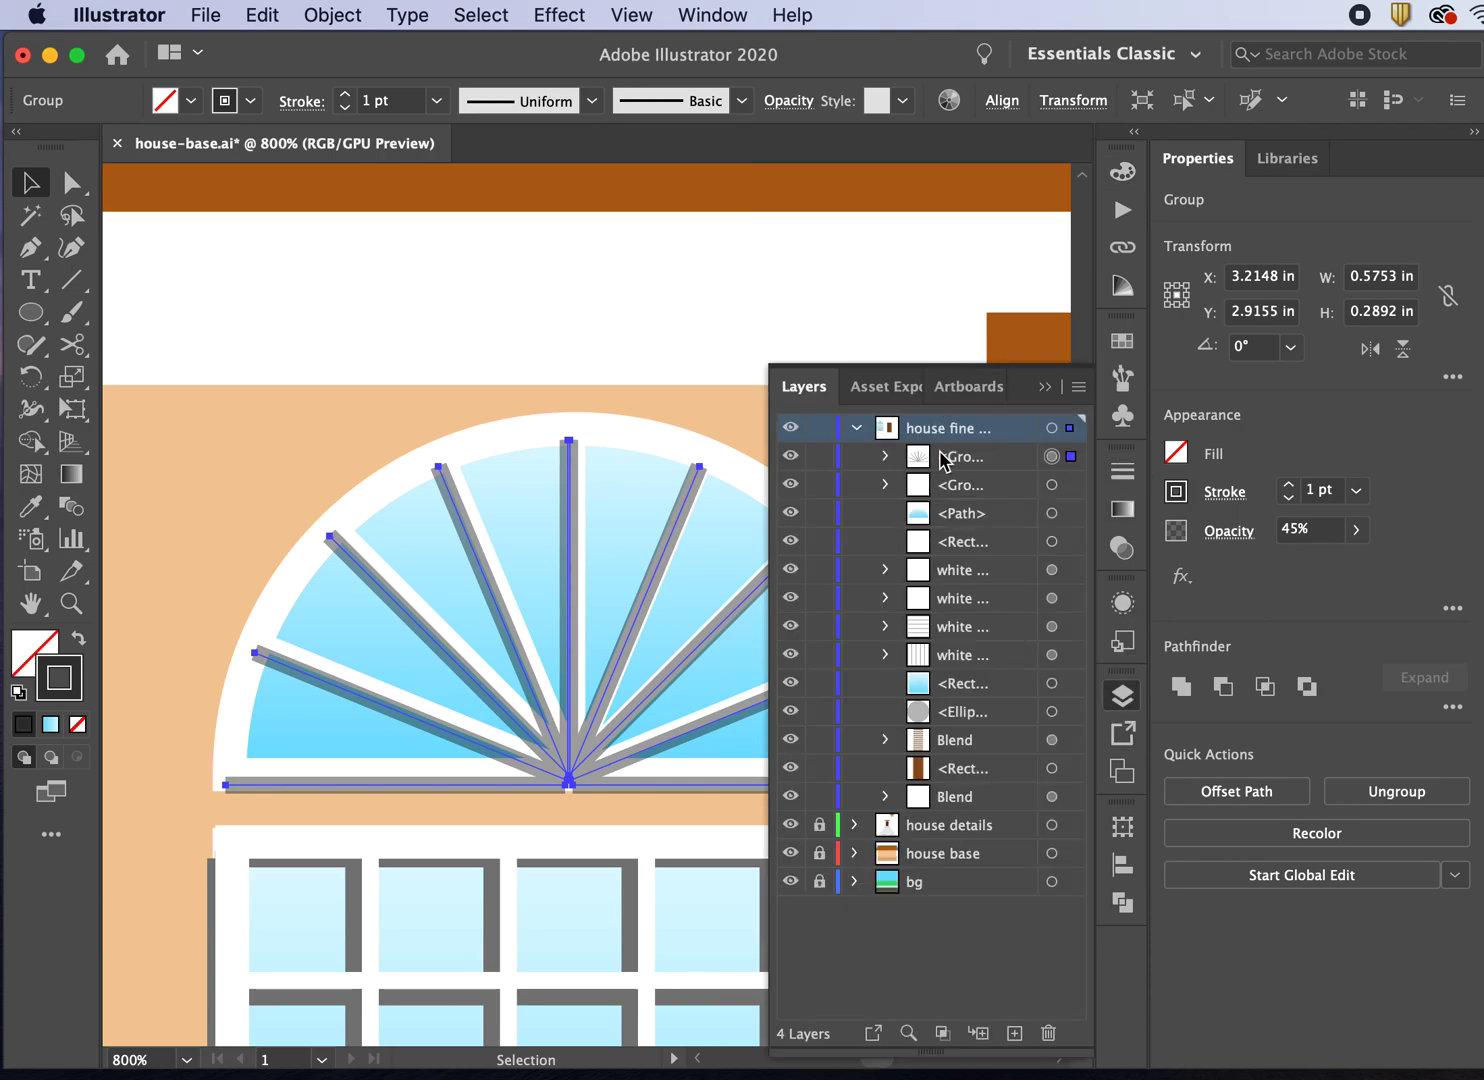
left_click(791, 456)
left_click(791, 456)
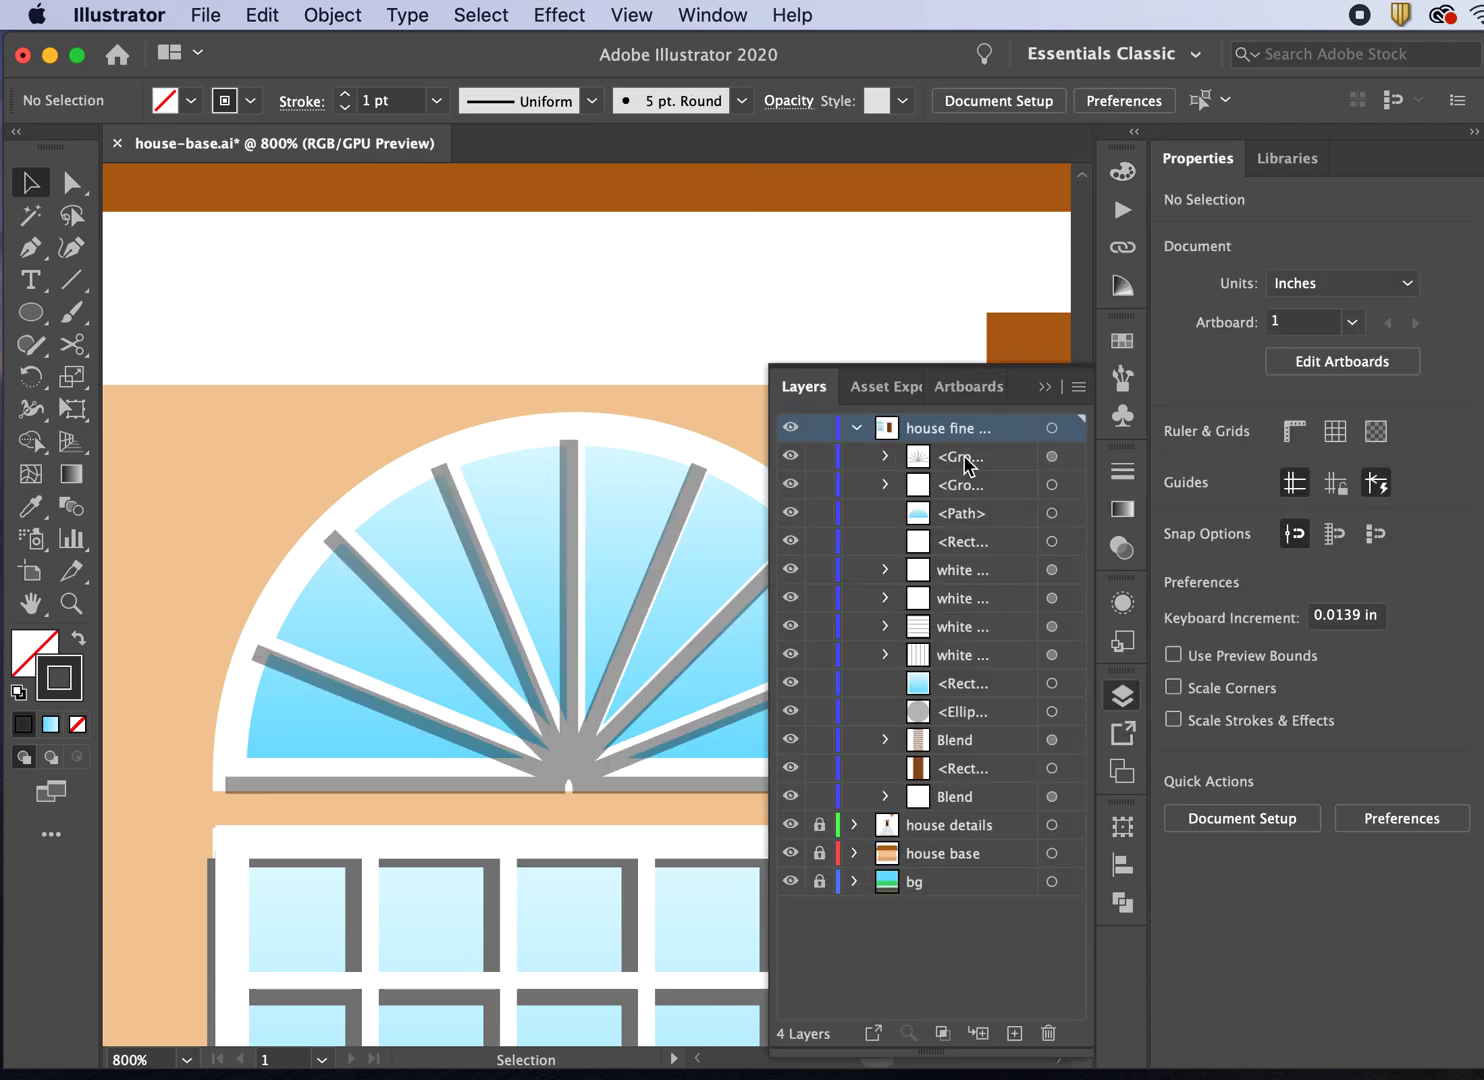
left_click_drag(966, 466, 950, 492)
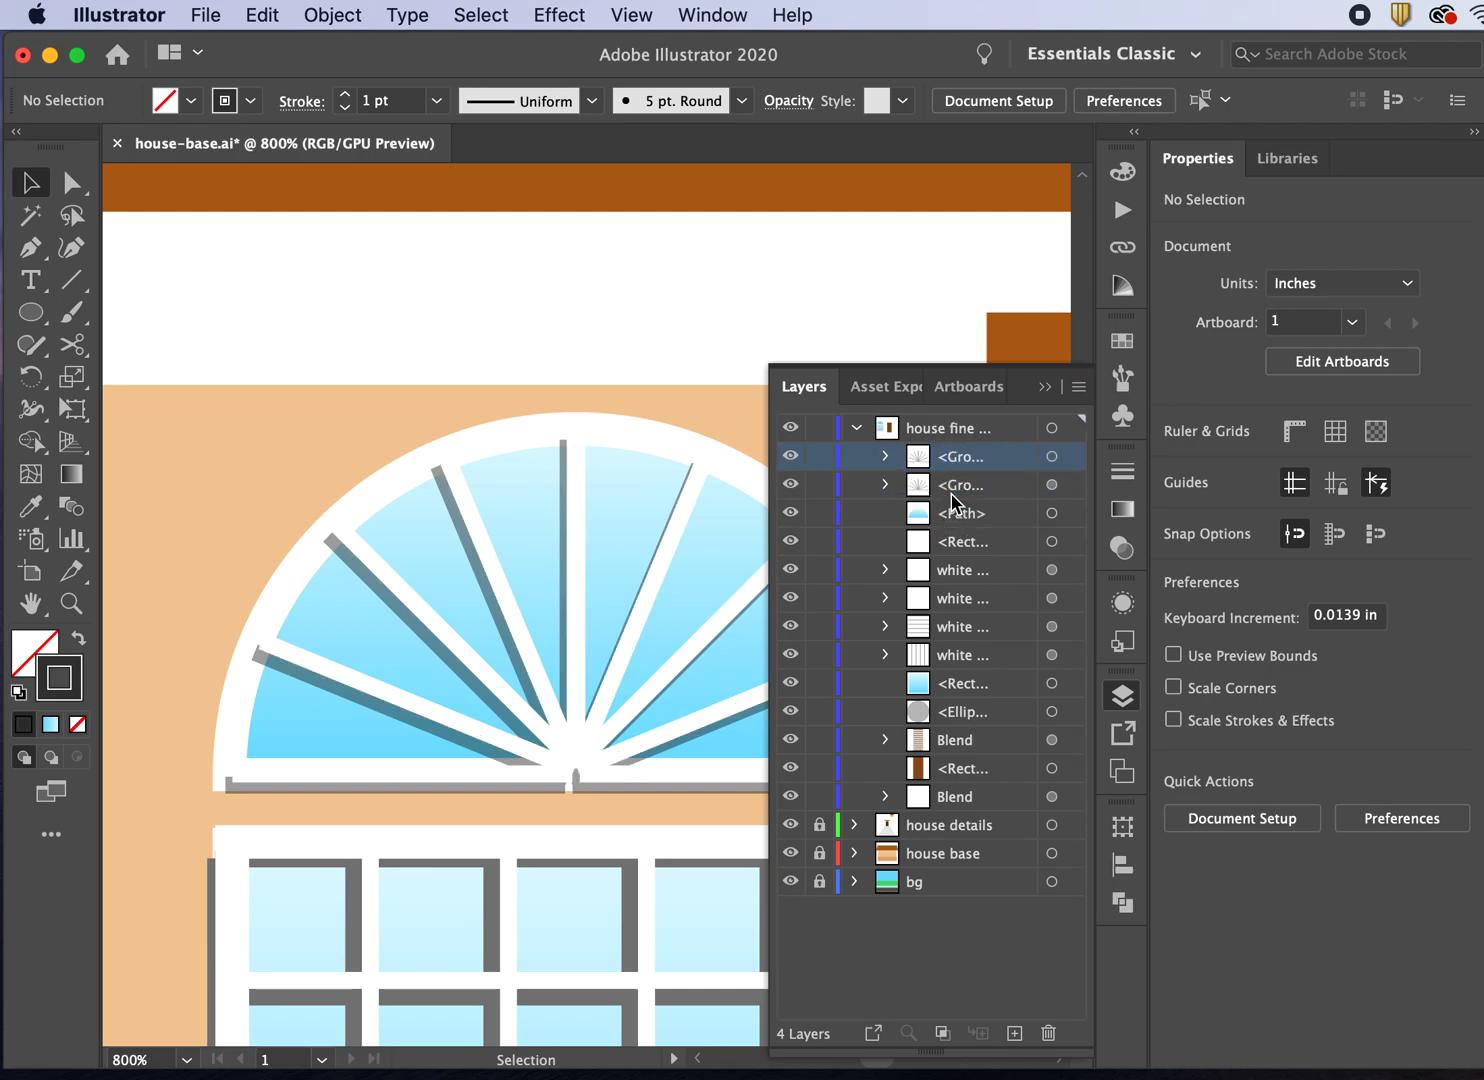
Step: Examine the arch window's dividers and their shadows at the scale of the house front and close up
key("super+minus")
key("super+minus")
key("super+minus")
key("super+minus")
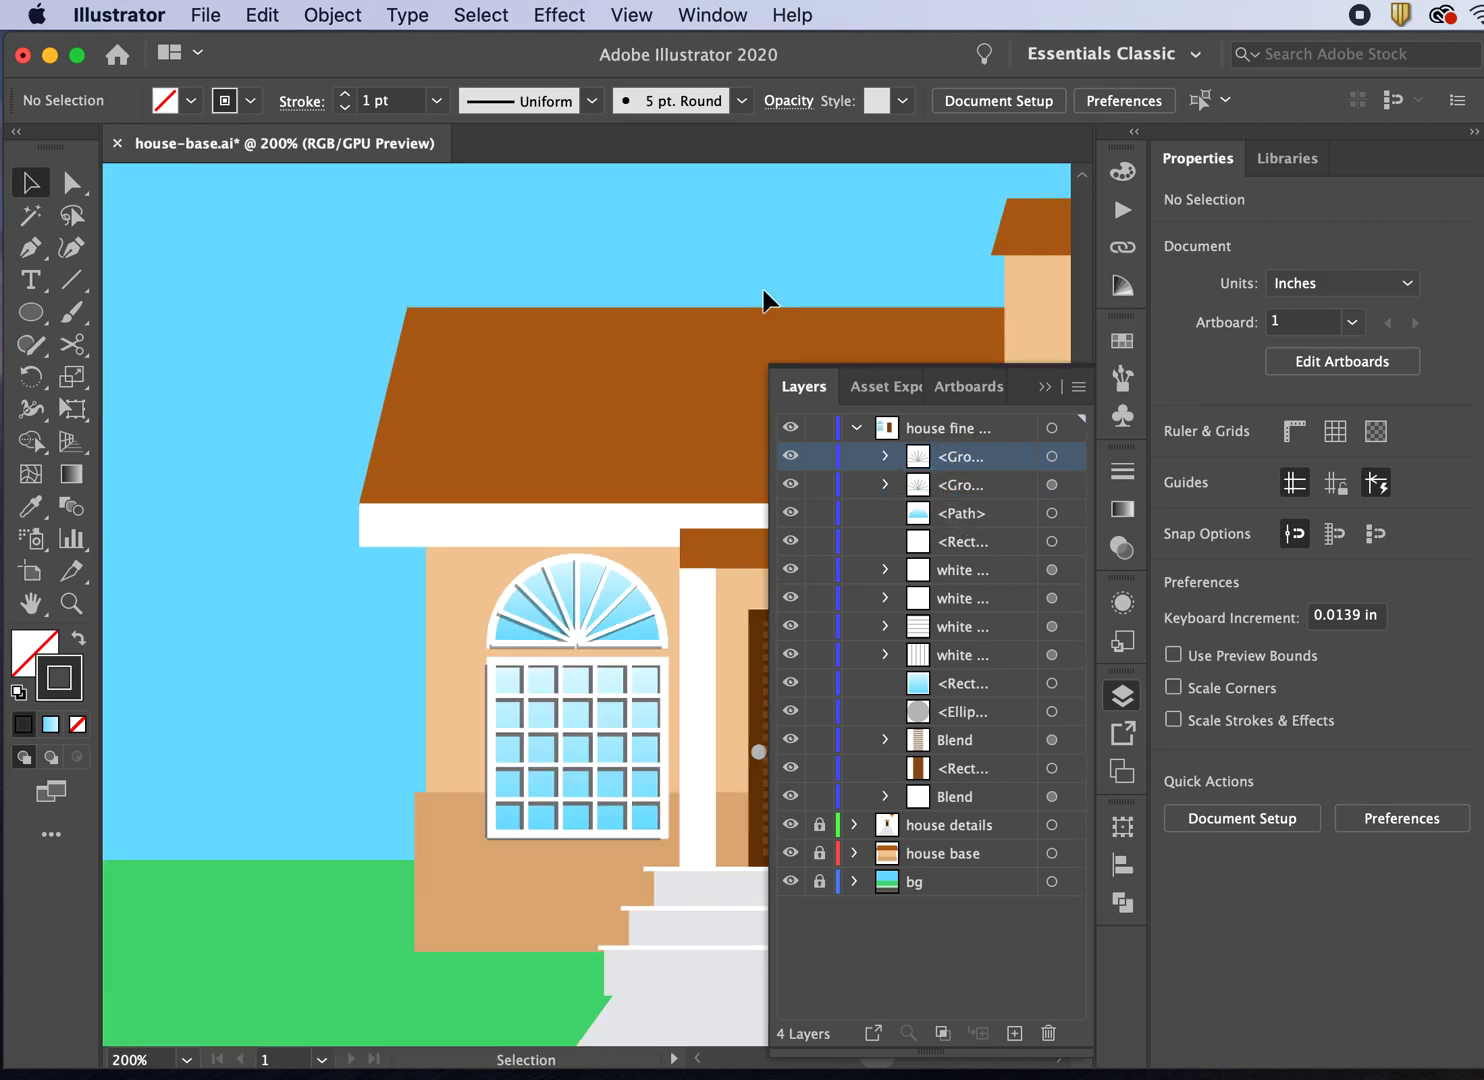
key("super+equal")
key("super+equal")
key("super+equal")
key("super+equal")
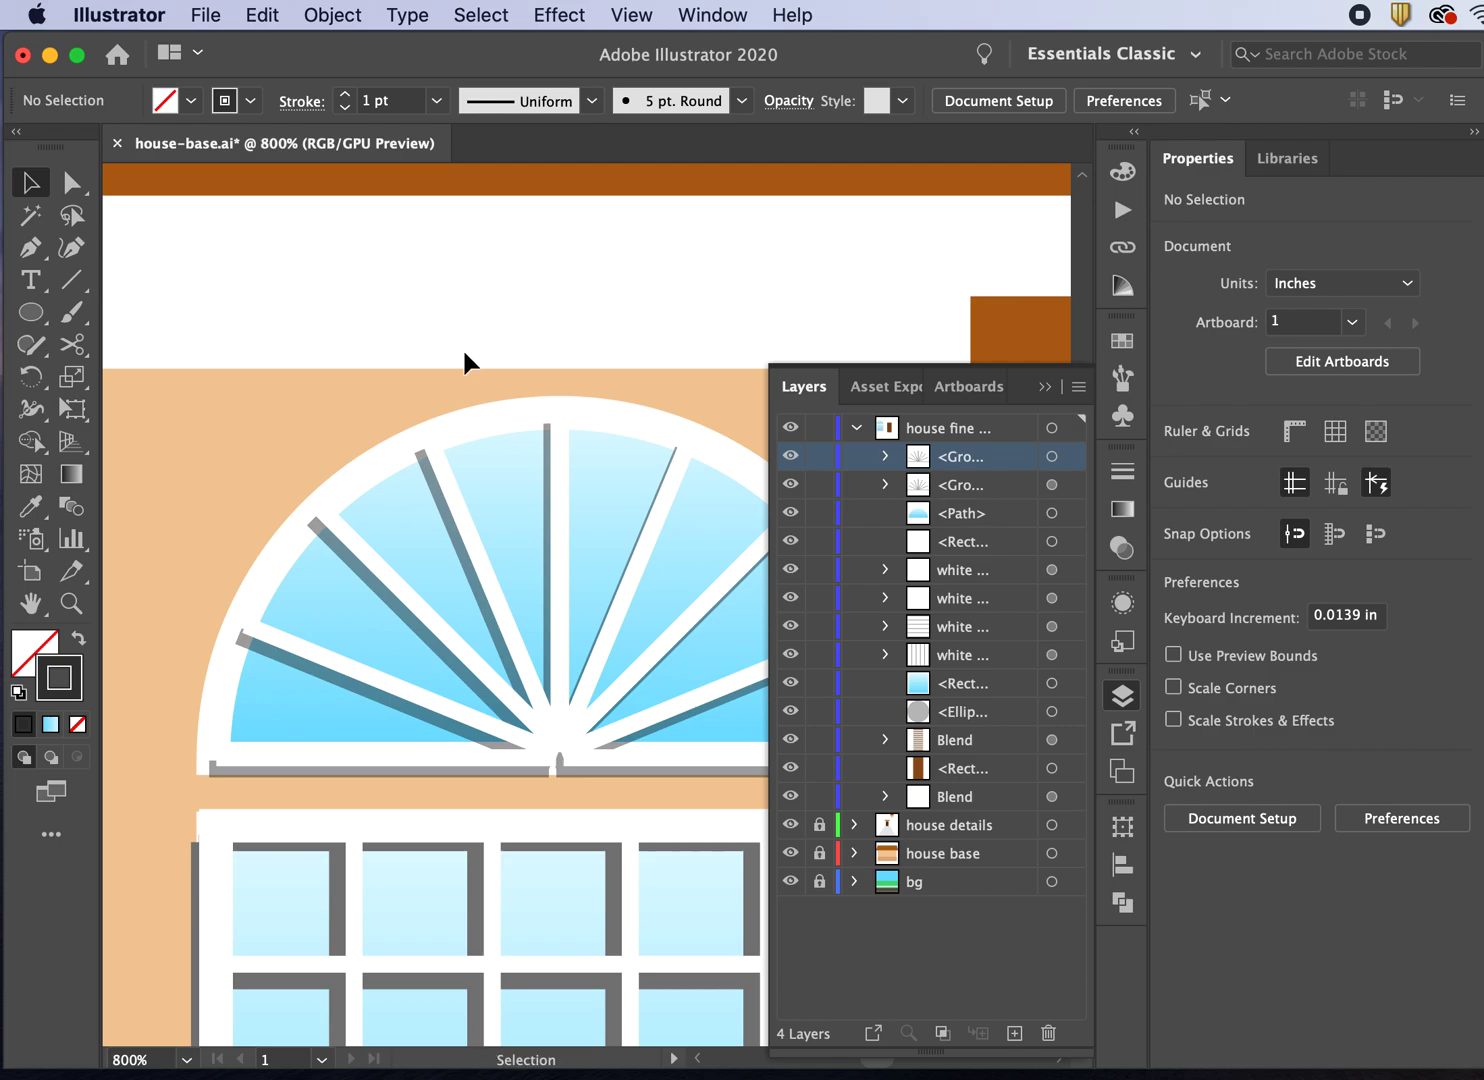
Step: Duplicate the arch window's outline path in front of the dividers, set the copy's fill to None, and deselect it
left_click(356, 478)
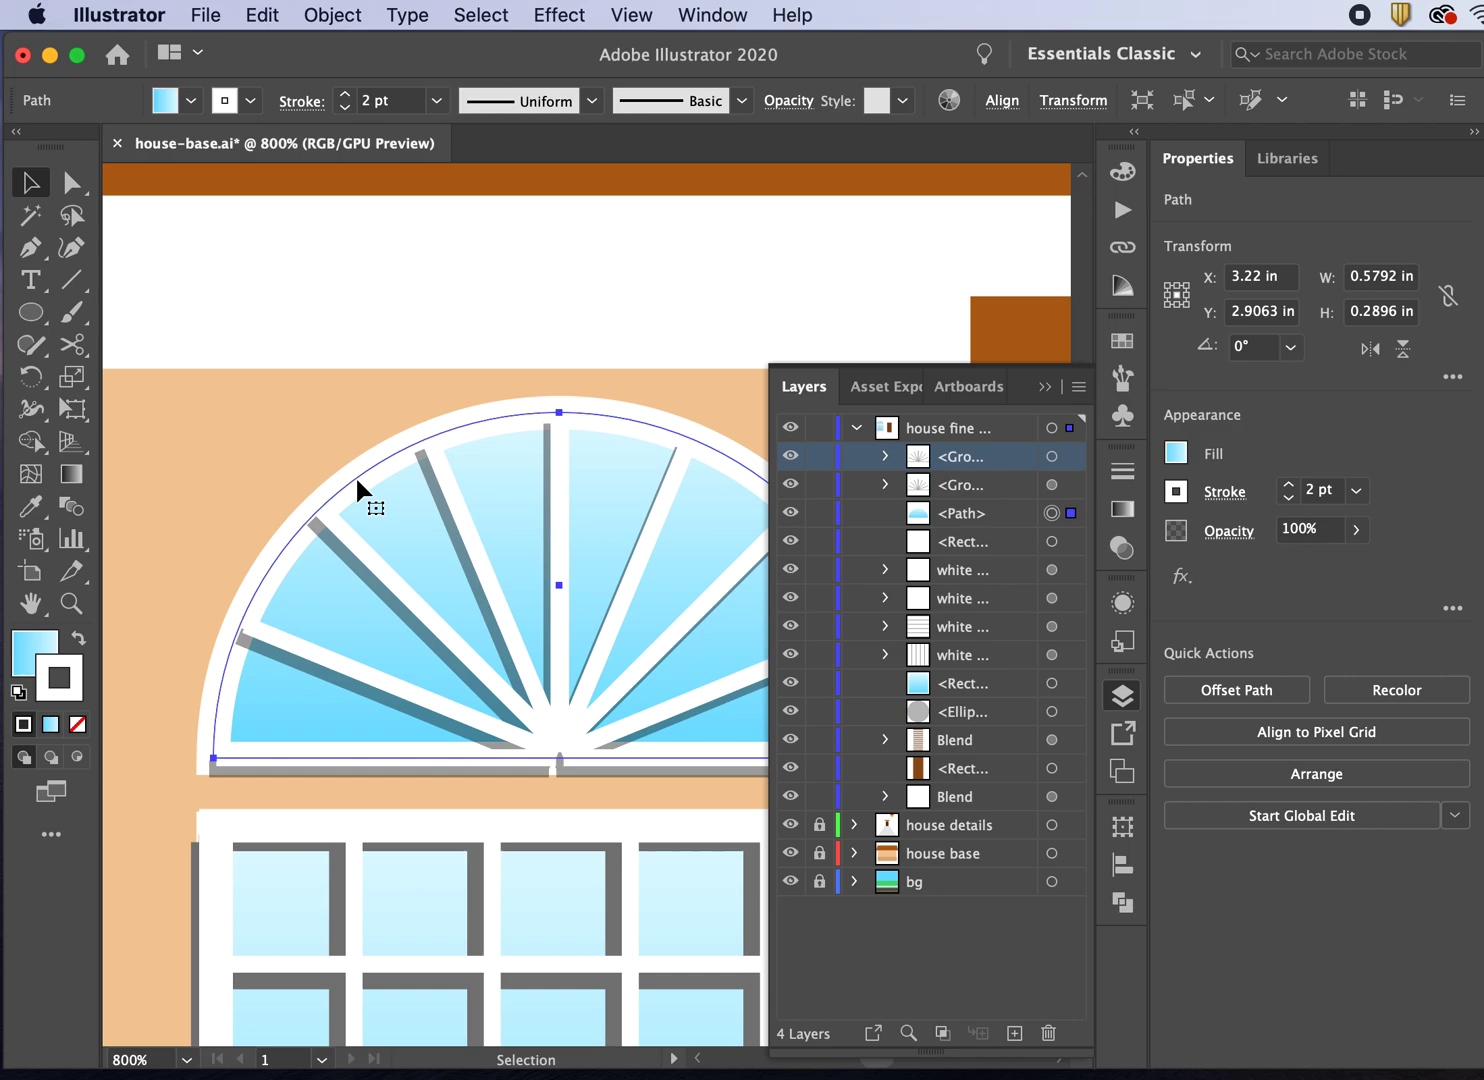
key("super+c")
key("super+f")
left_click(190, 100)
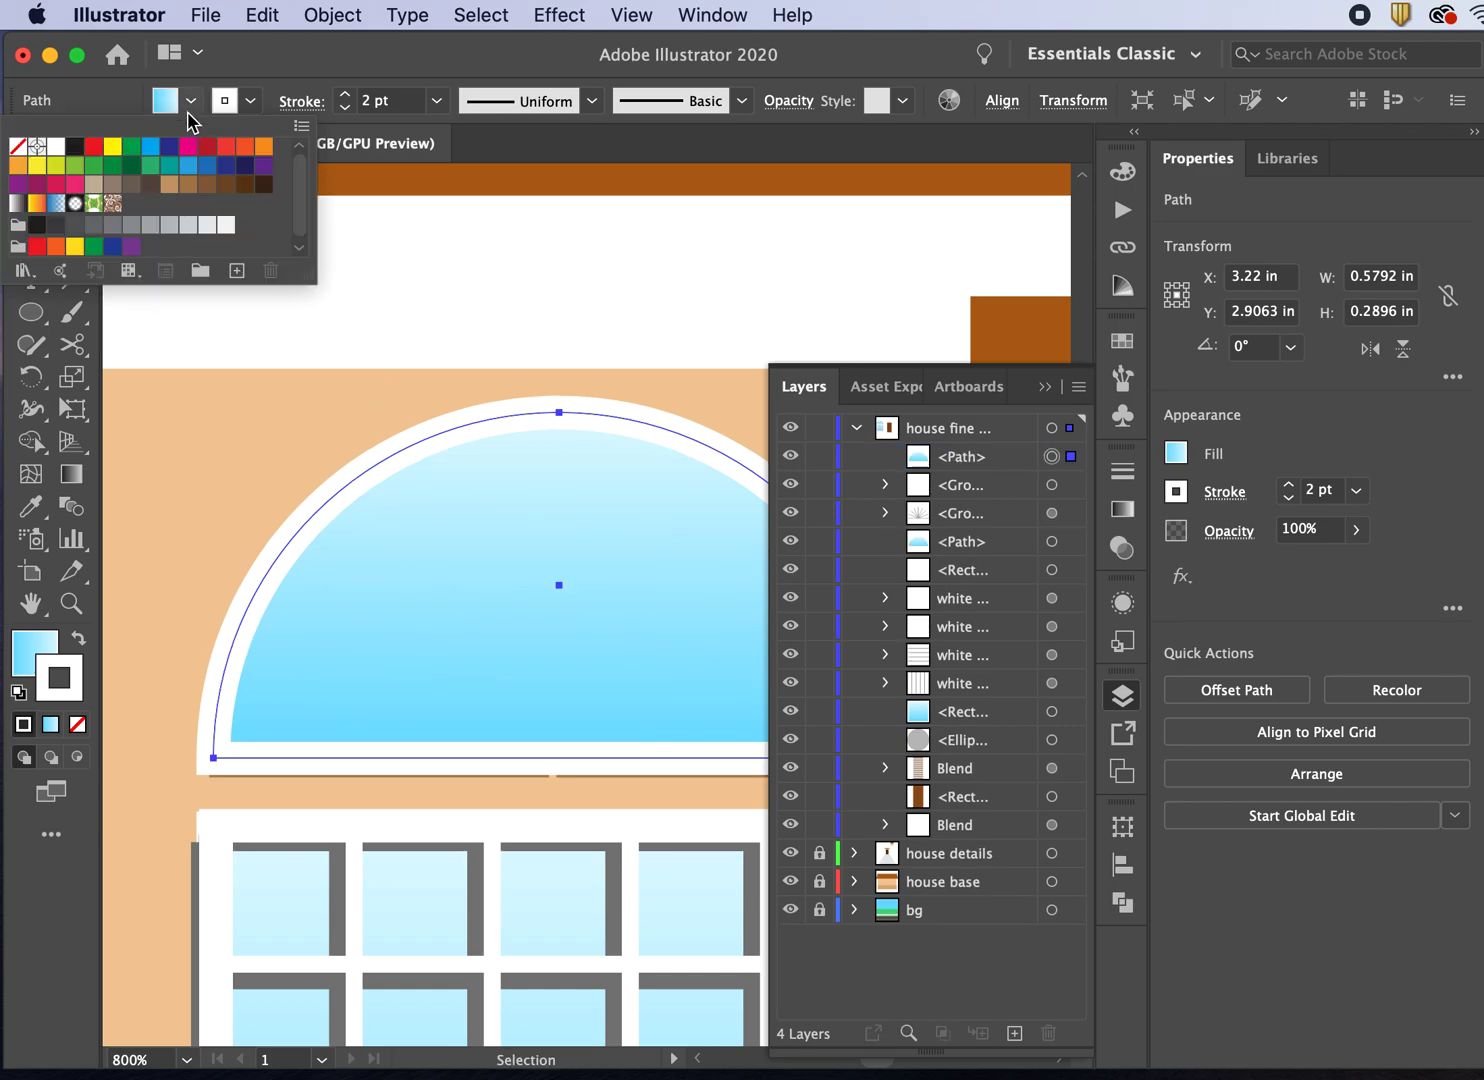
left_click(18, 147)
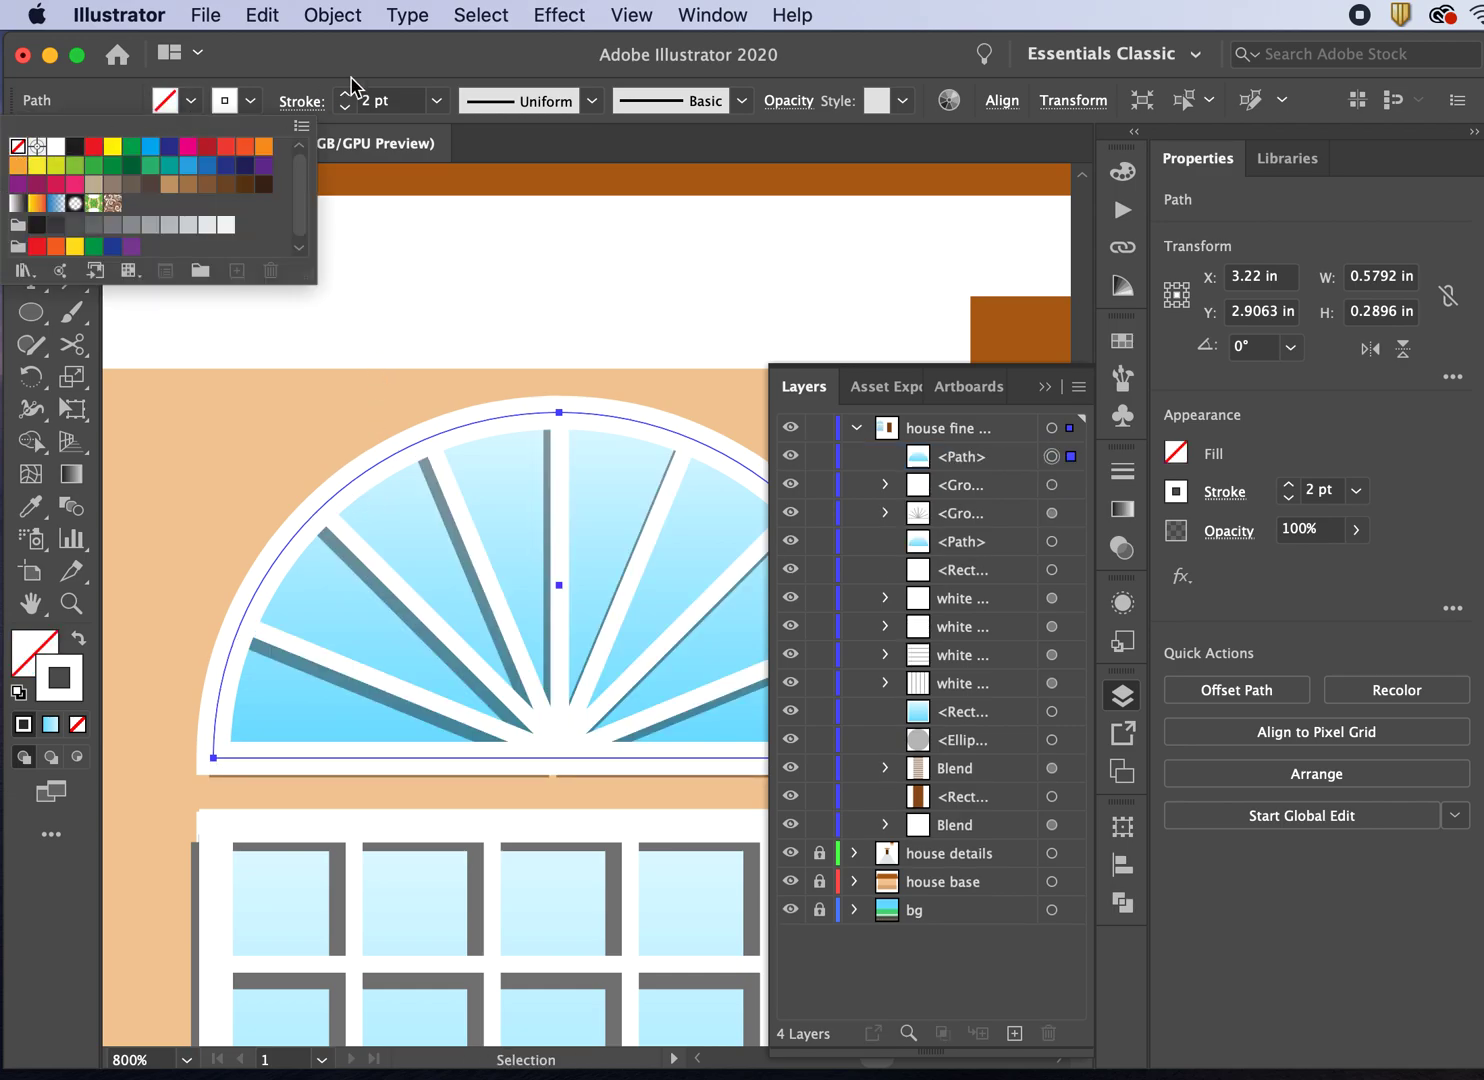
left_click(356, 359)
key("super+minus")
key("super+minus")
key("super+minus")
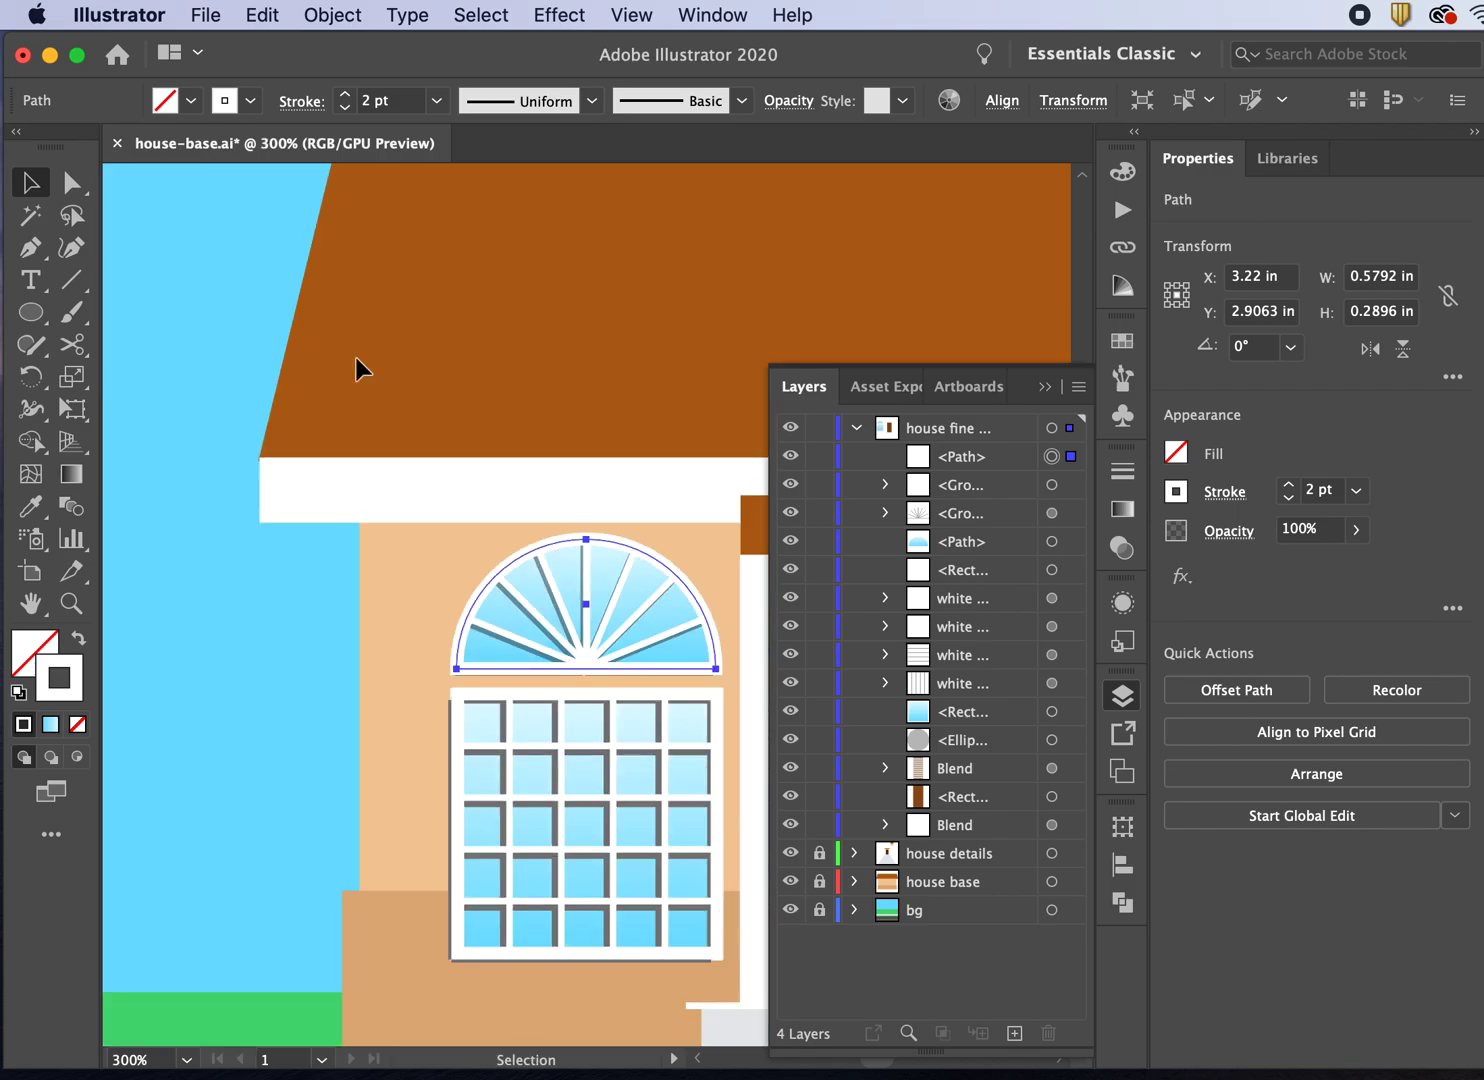
left_click(217, 516)
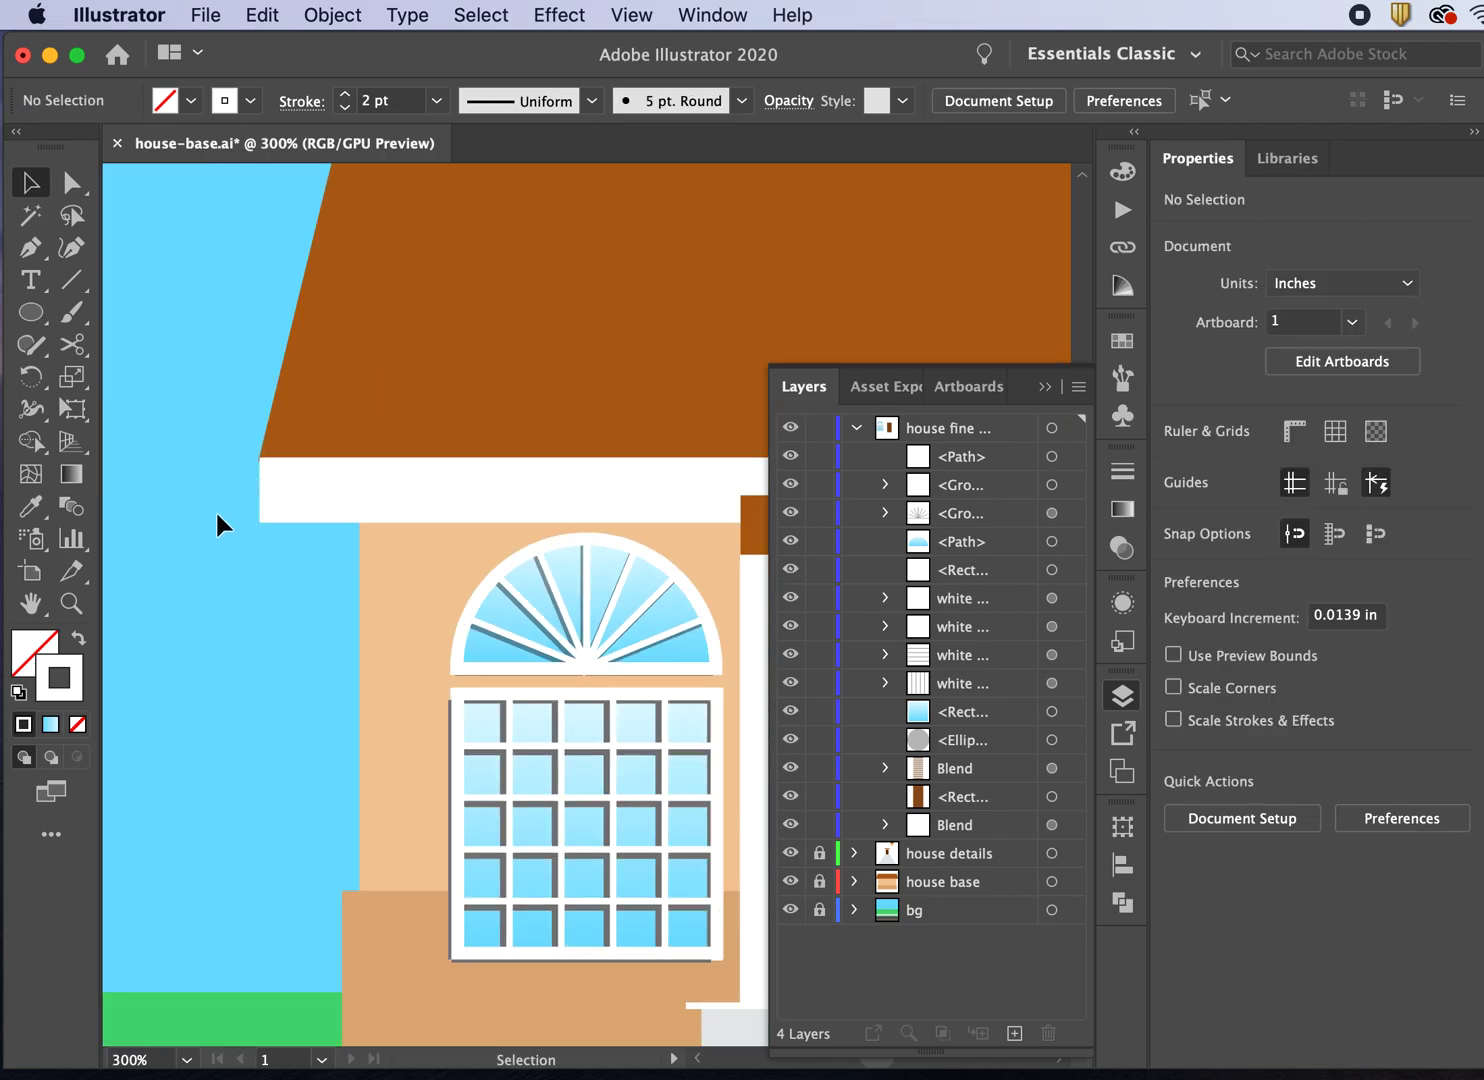
left_click(976, 513)
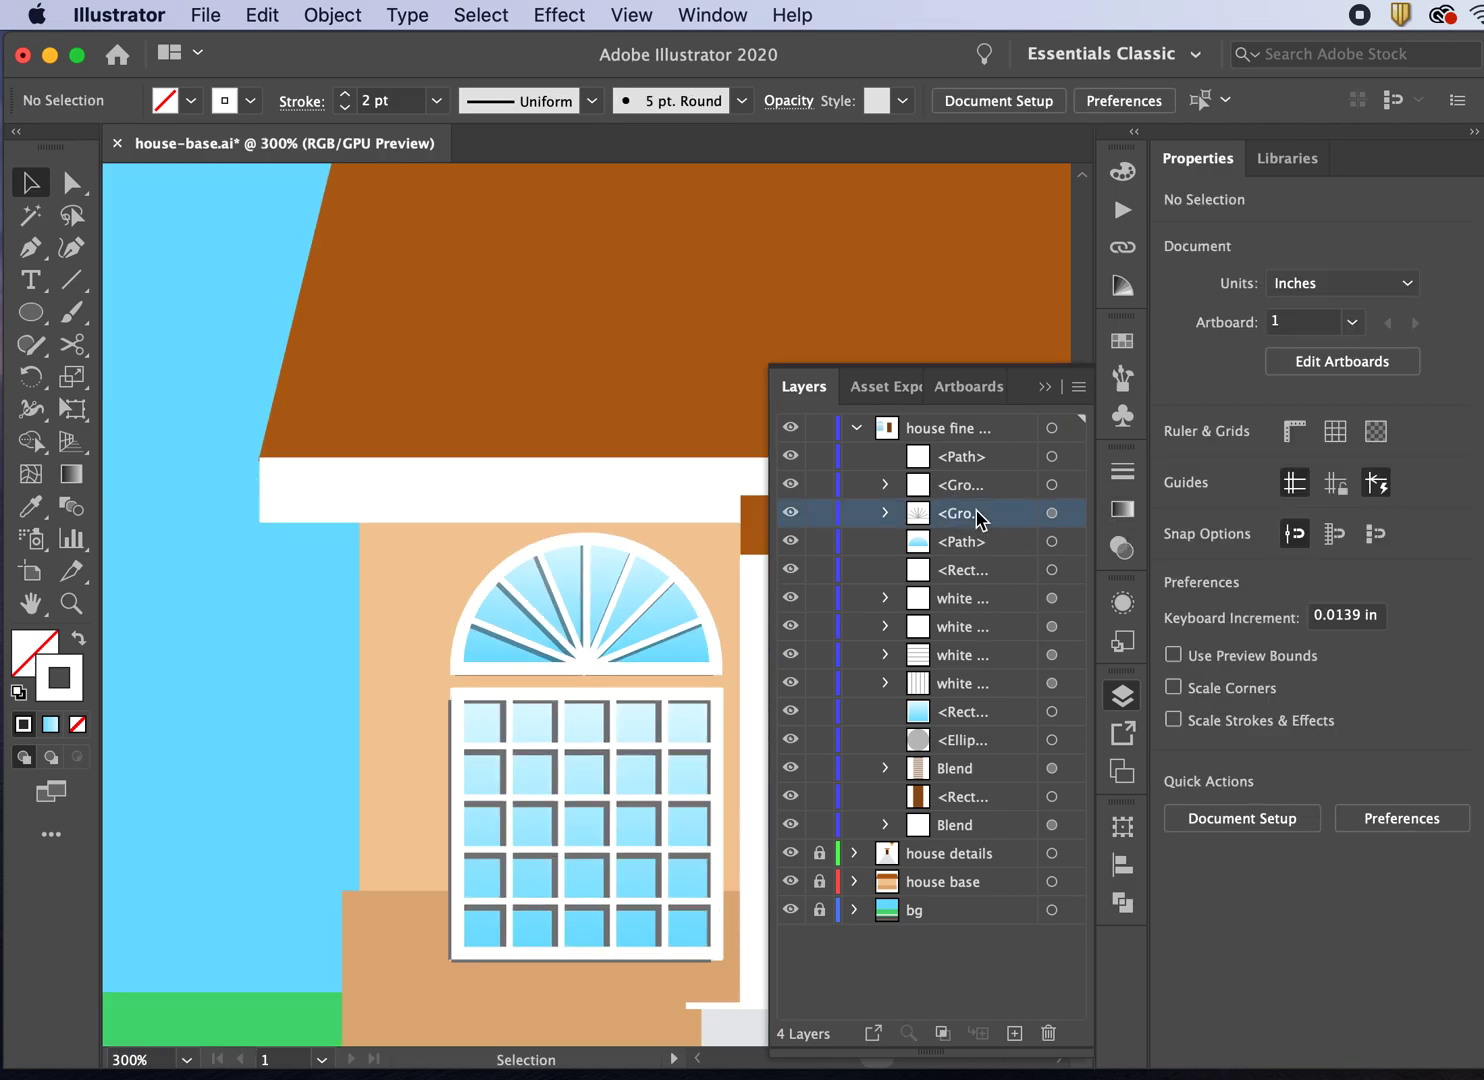
double_click(920, 516)
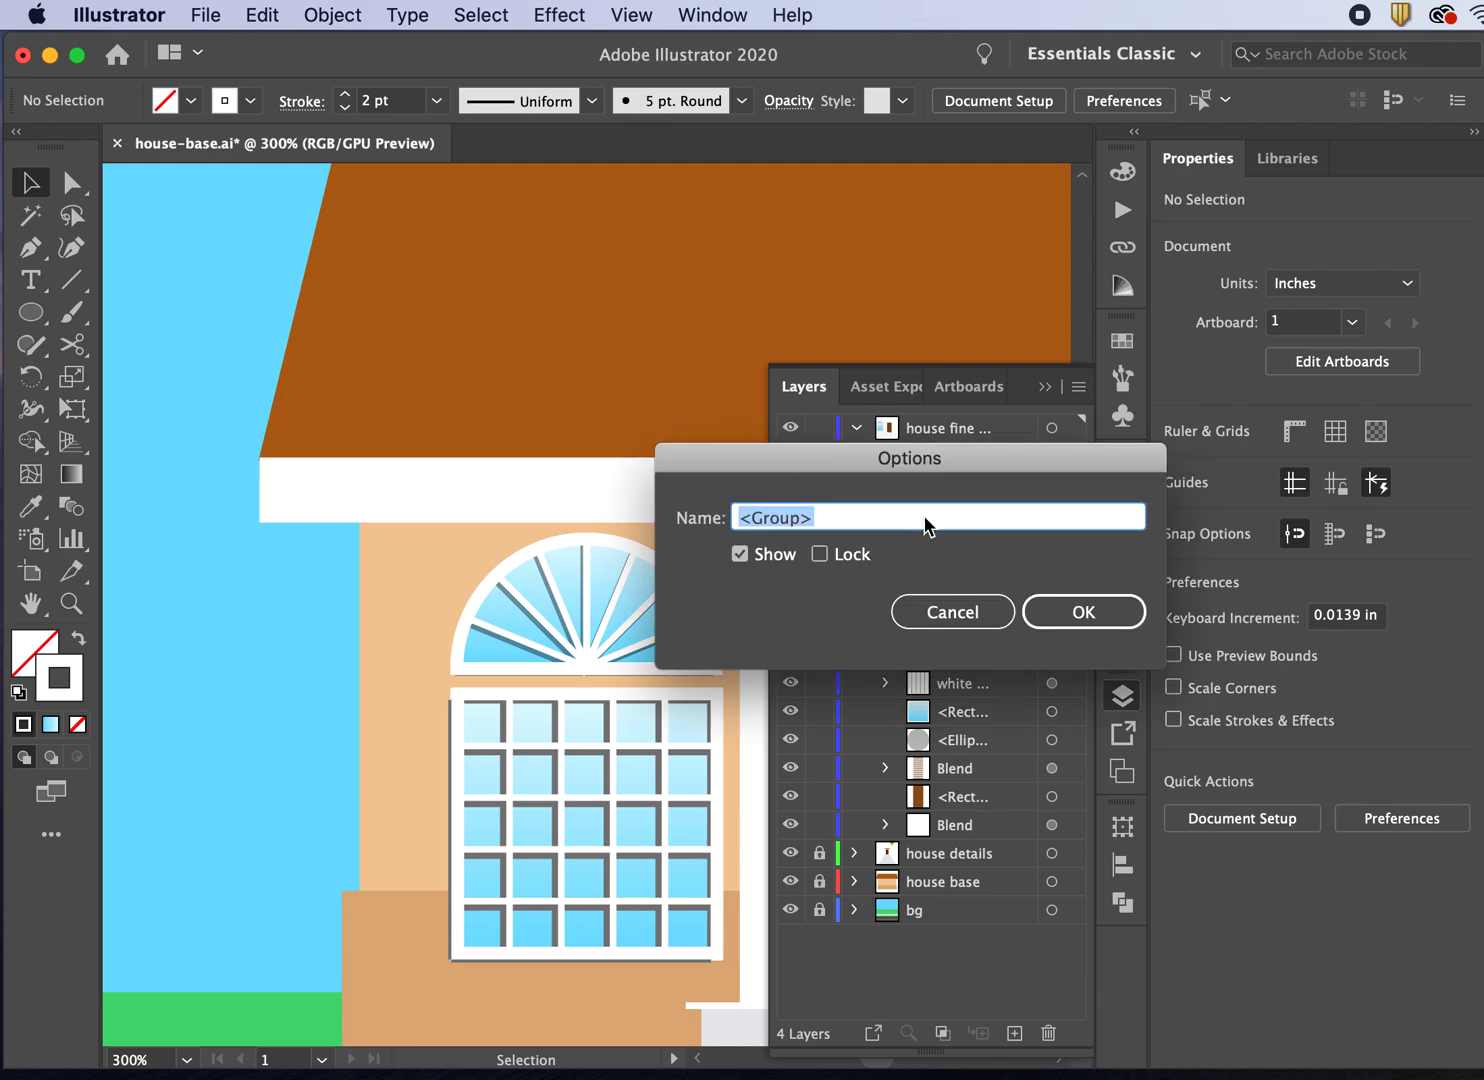
left_click(951, 609)
Step: Select only the arch window's dark divider group, reposition it to X 3.2178 in, Y 2.9218 in, and deselect it
left_click_drag(397, 562, 581, 648)
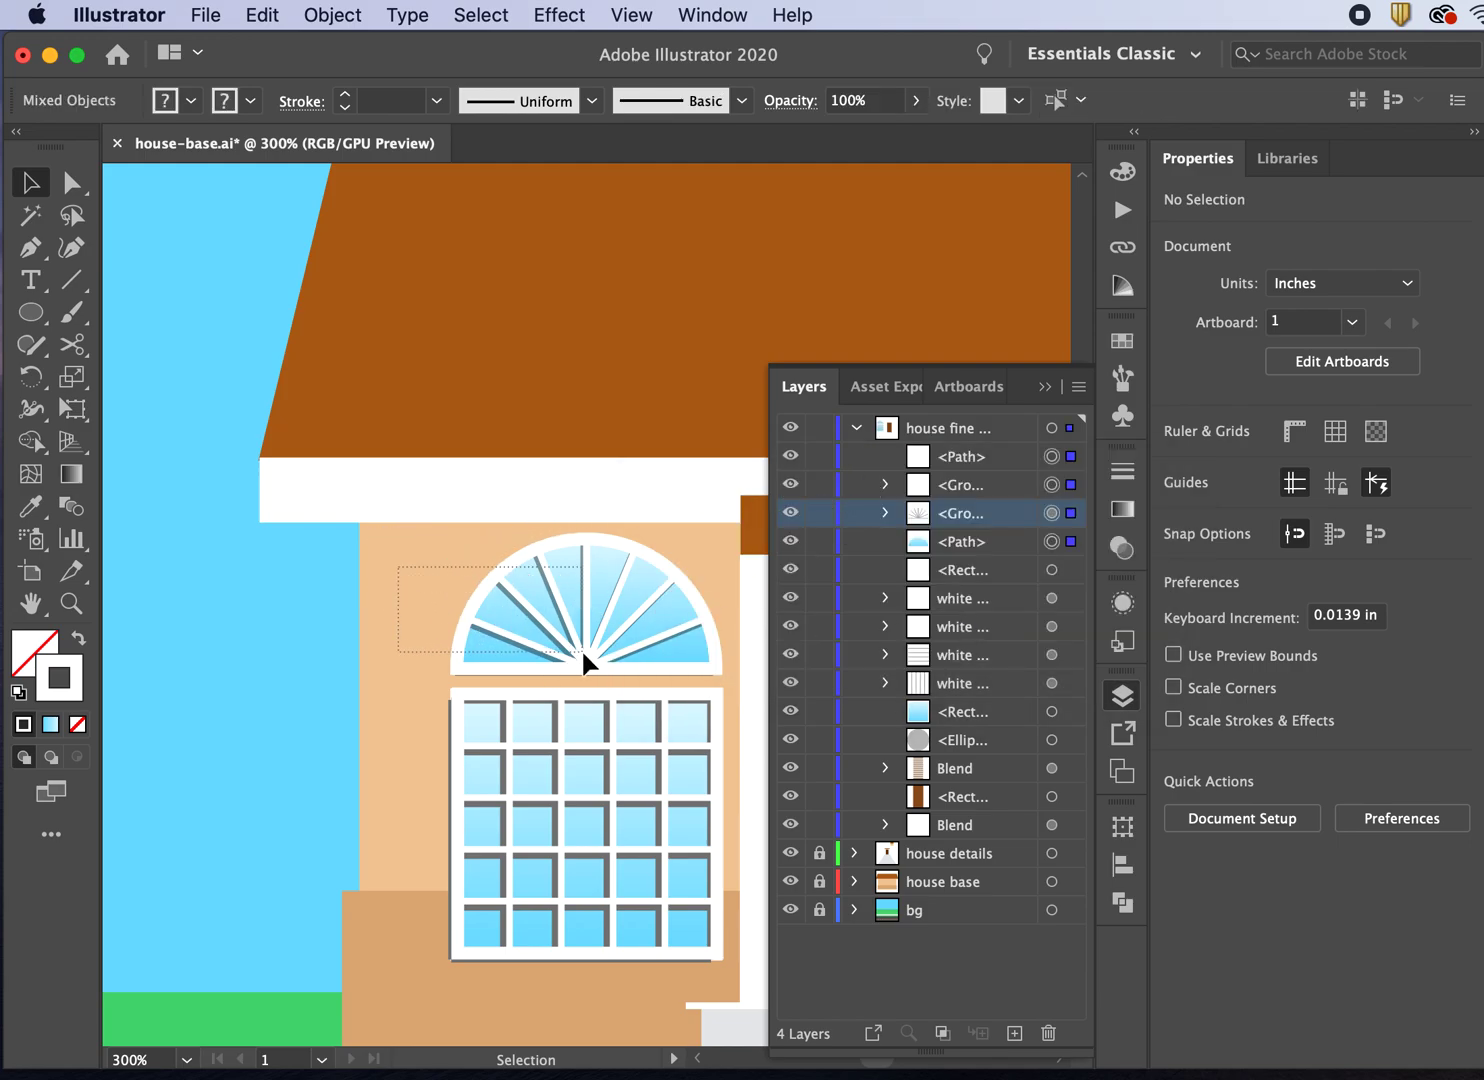
left_click(511, 561, "shift")
left_click(521, 595, "shift")
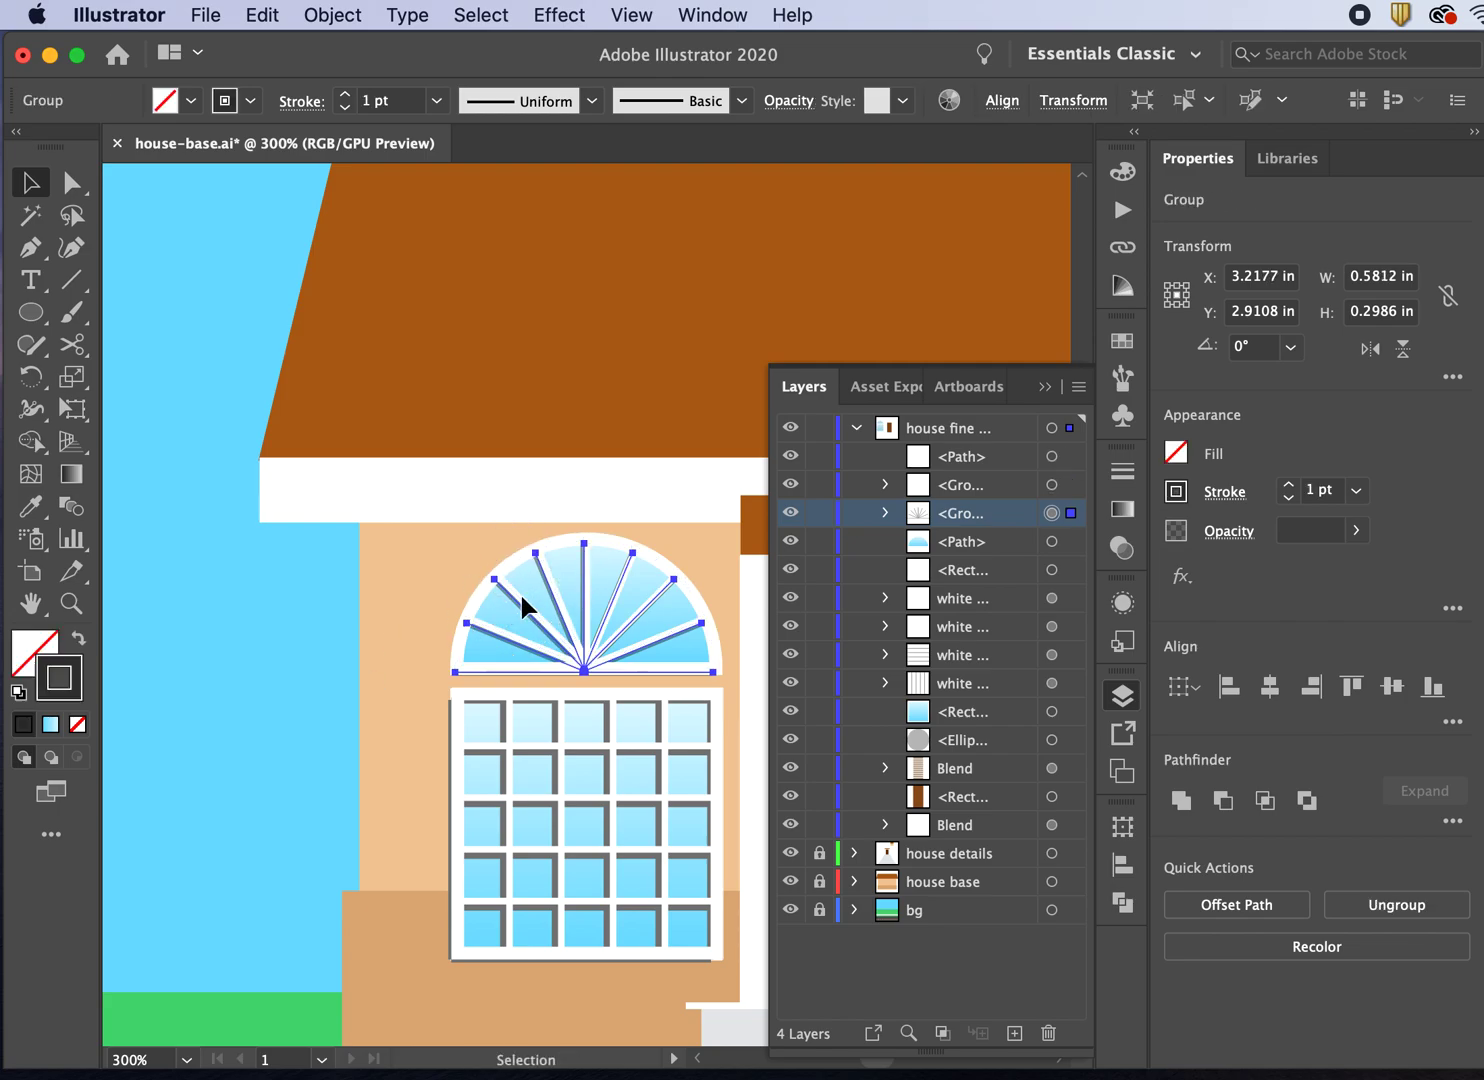
key("Down")
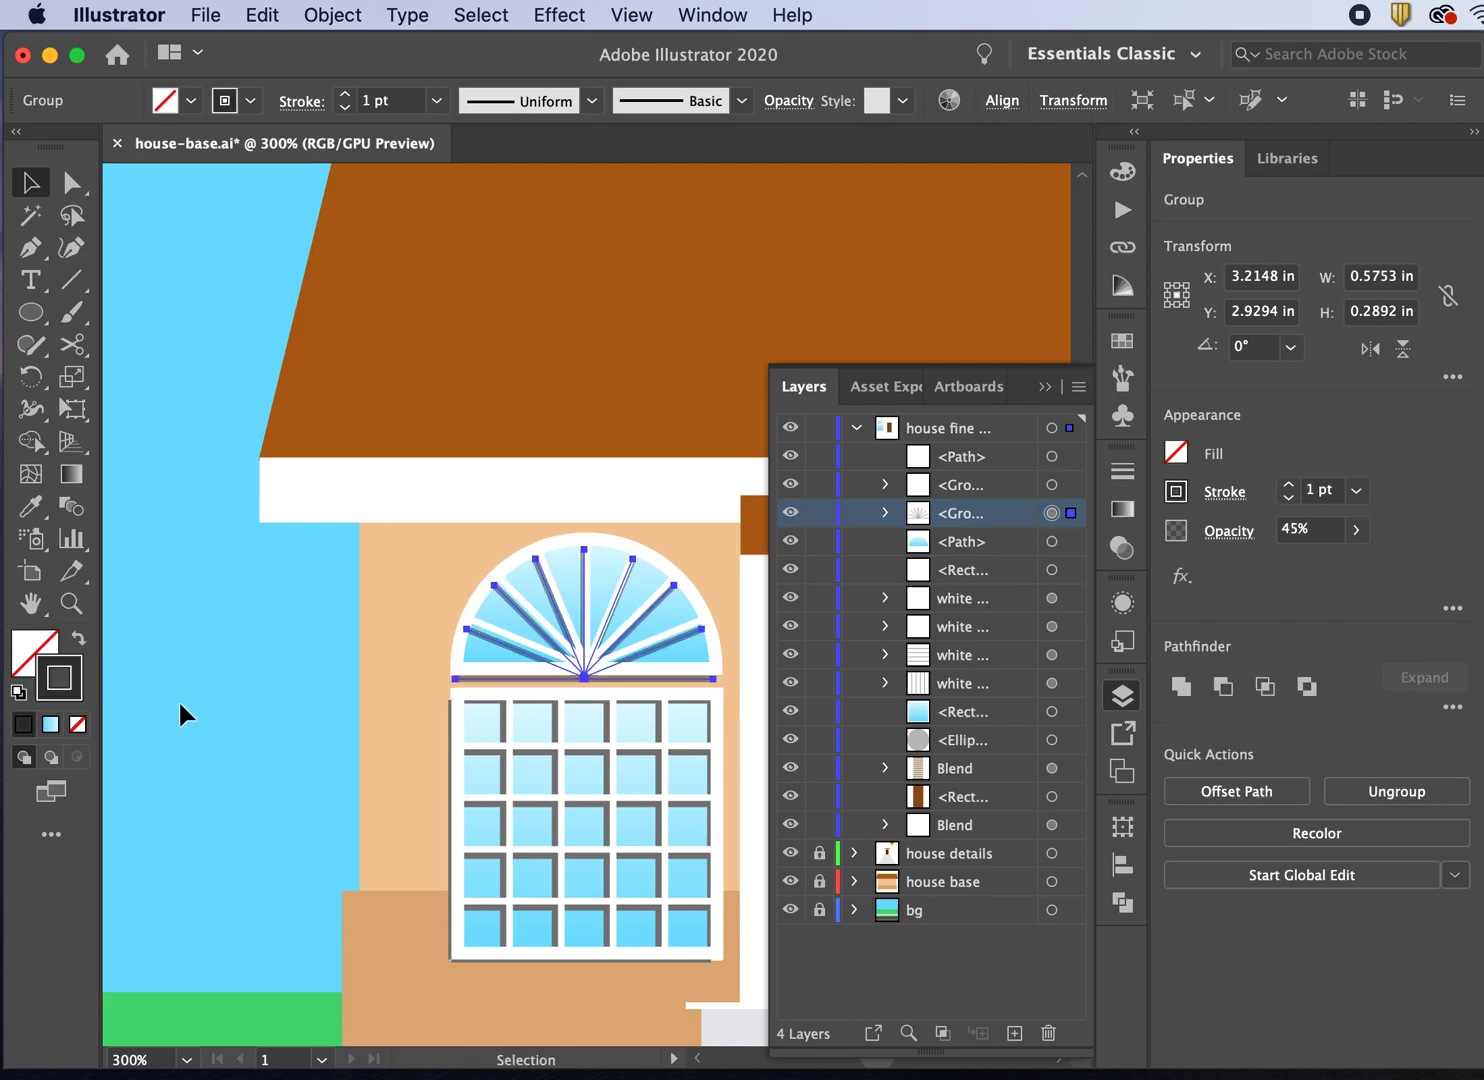
key("super+equal")
key("super+equal")
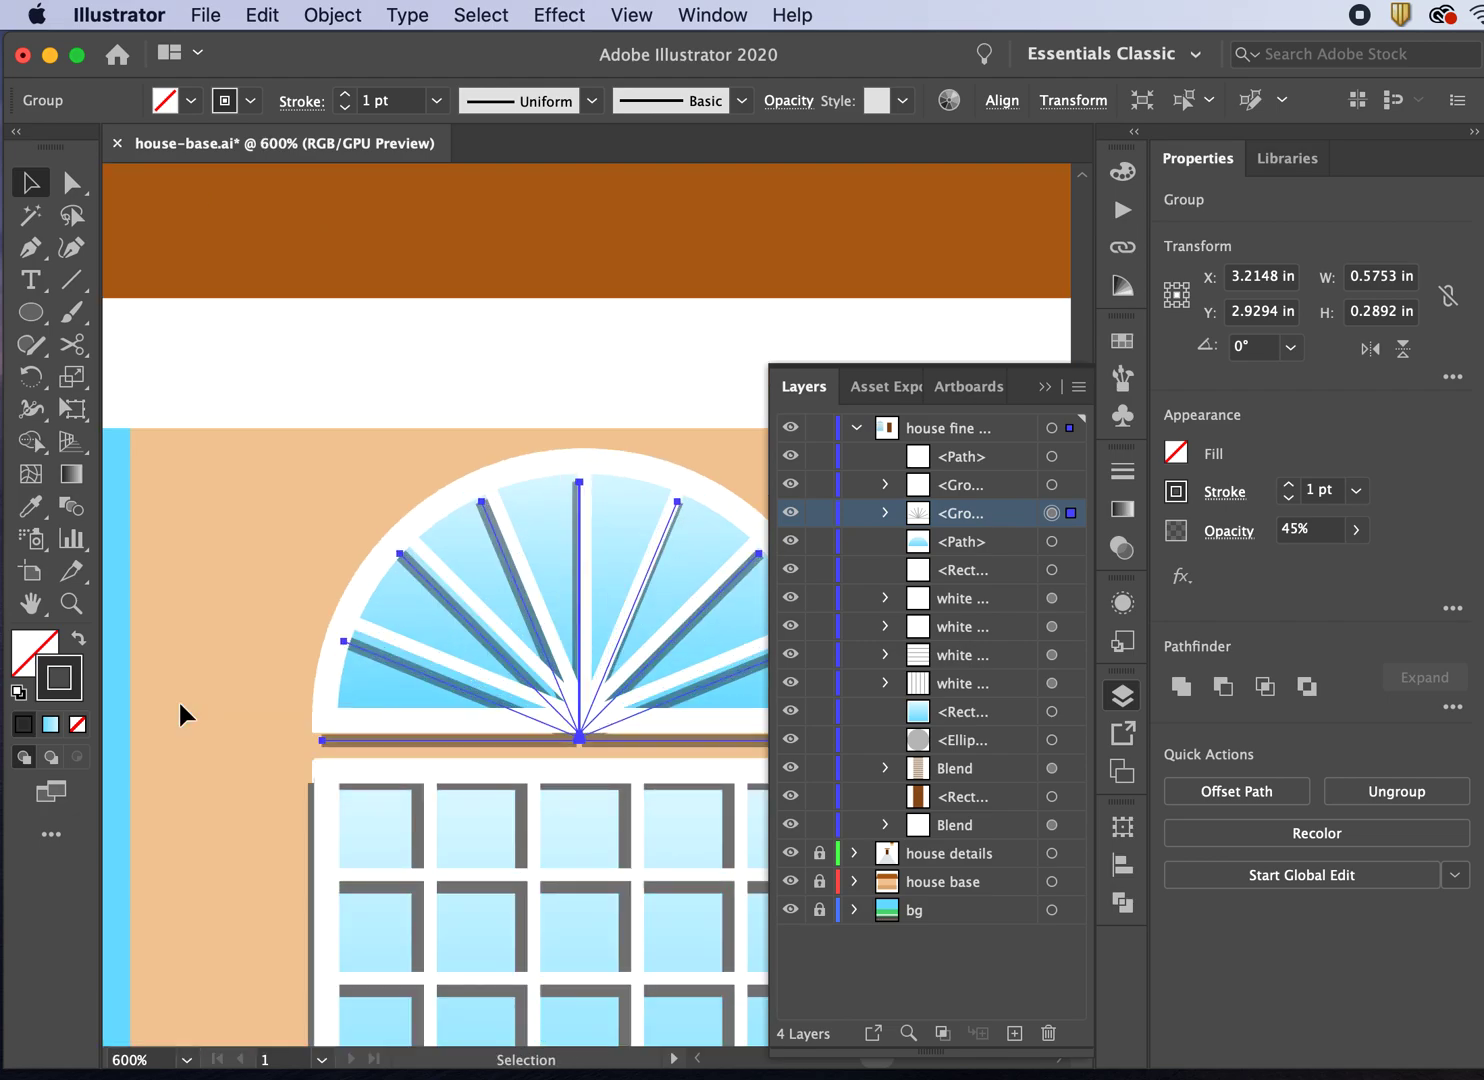
left_click_drag(403, 665, 406, 659)
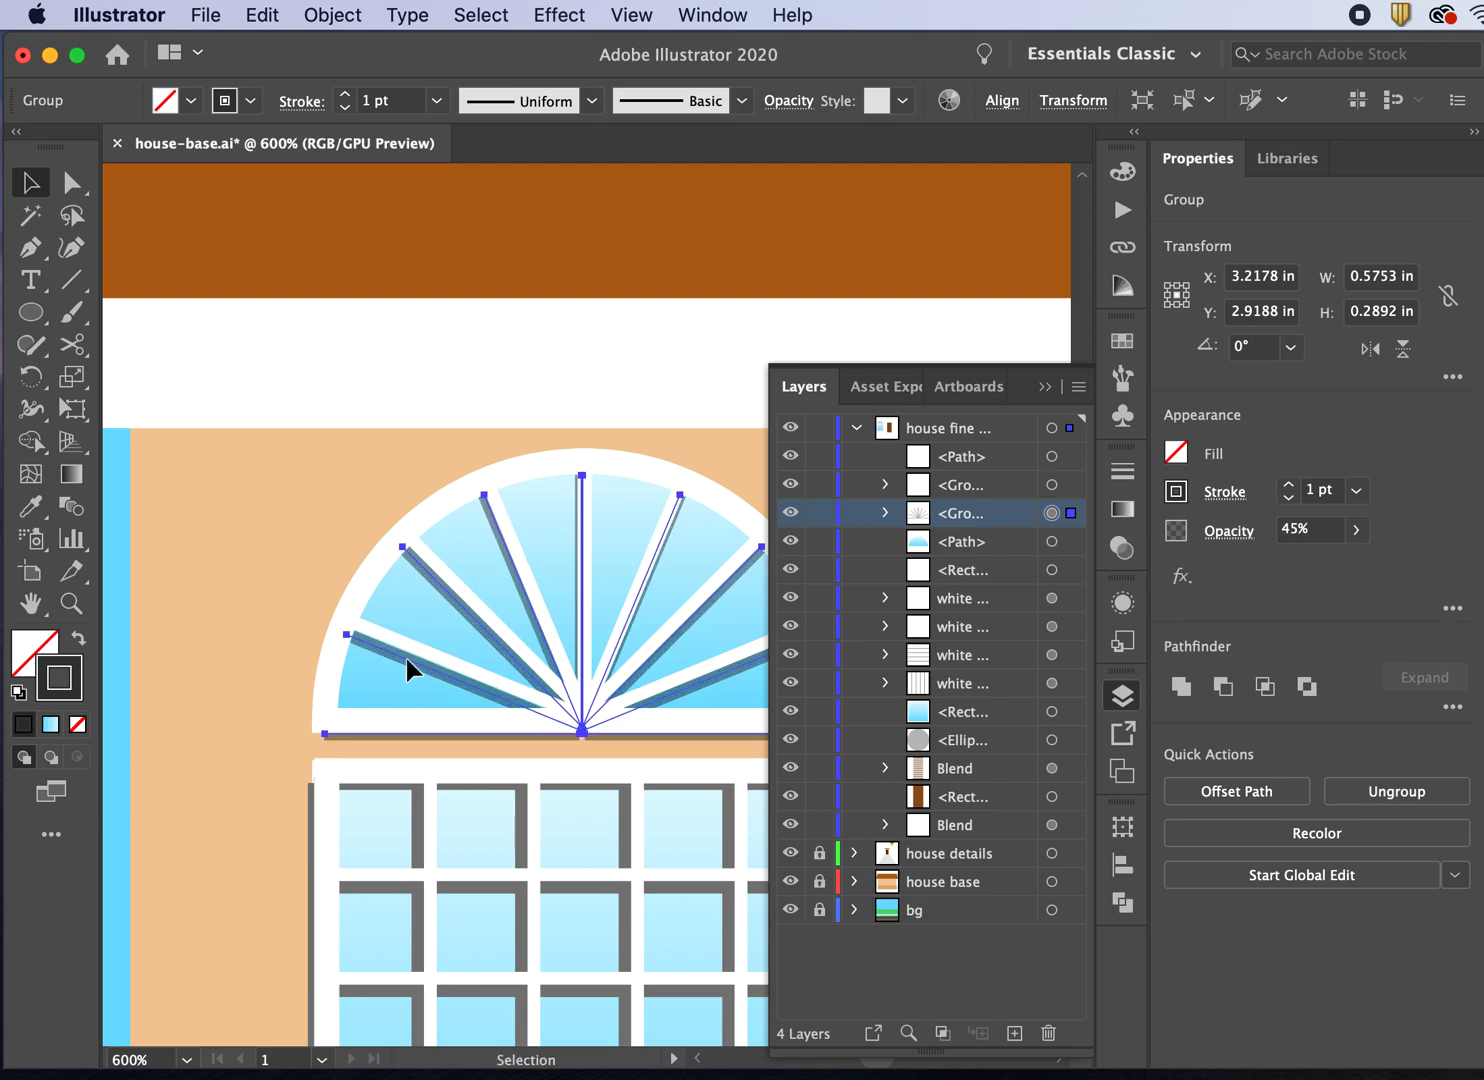
key("super+minus")
key("super+minus")
key("super+minus")
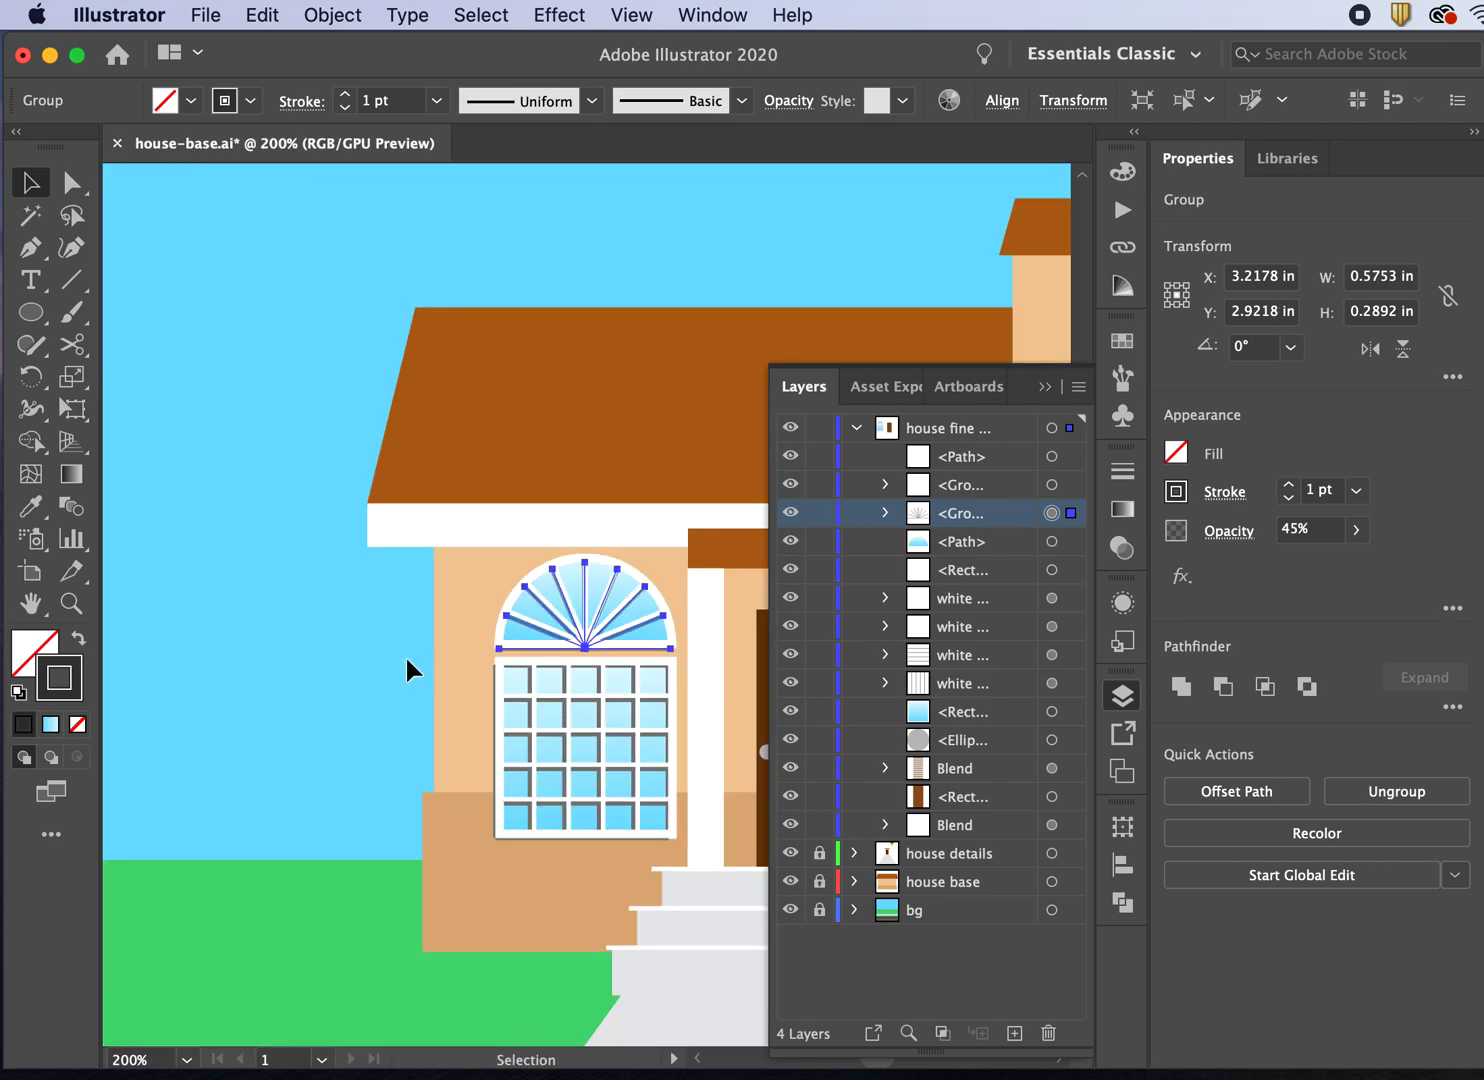
left_click(405, 654)
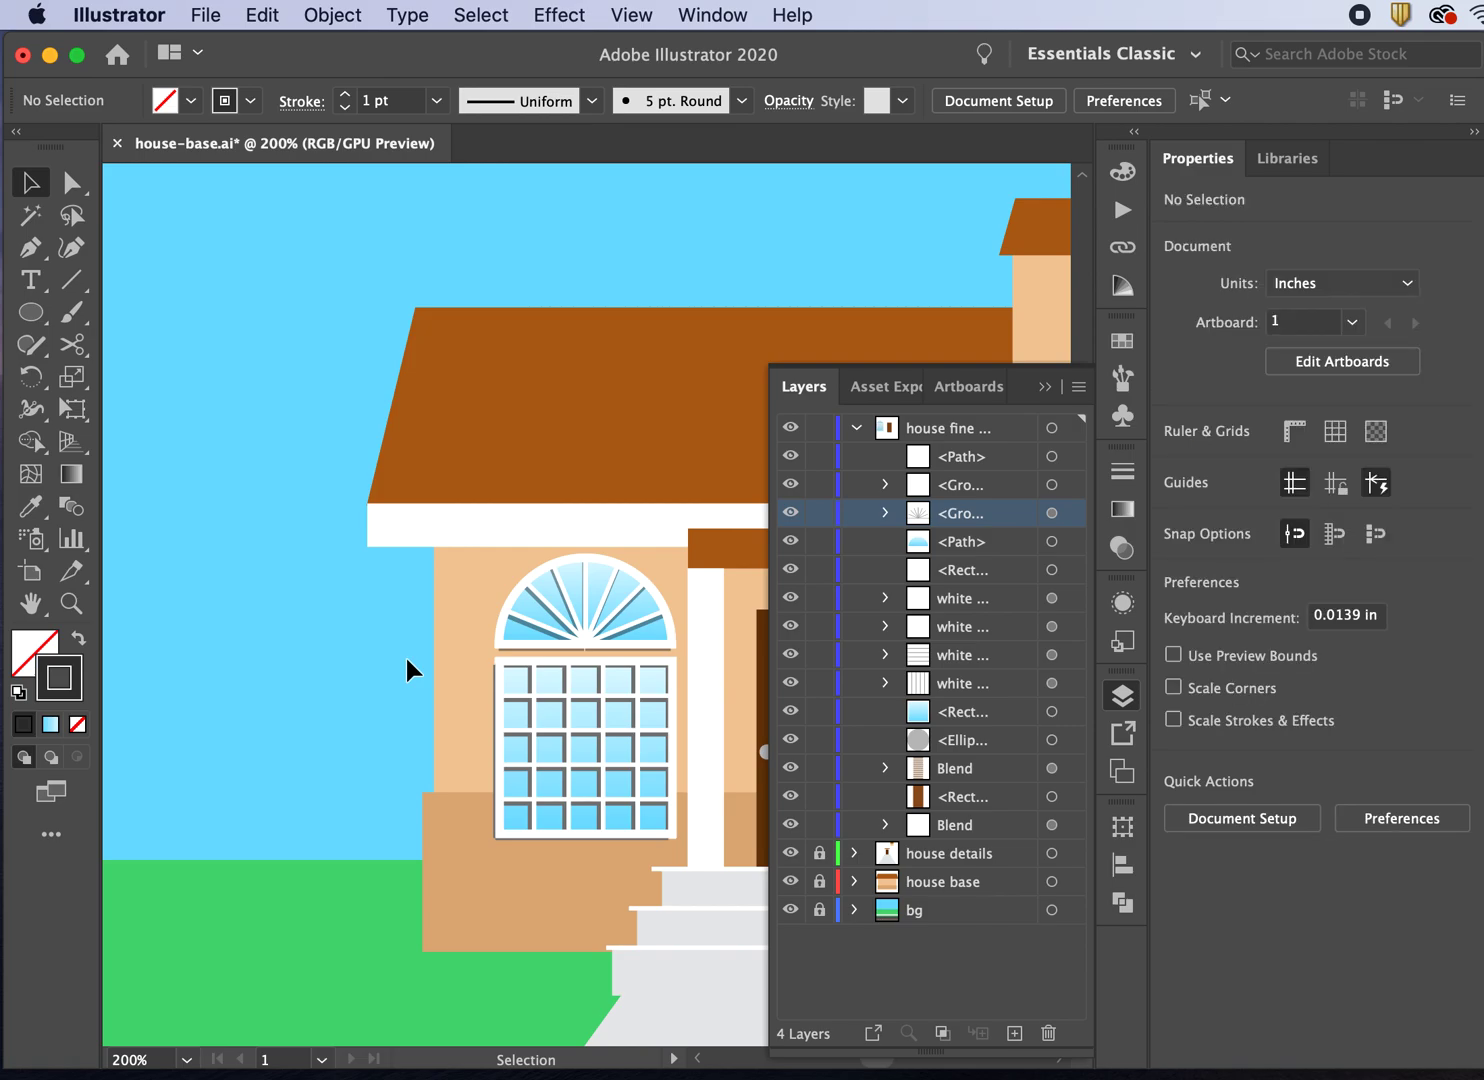
Step: Collapse the layer list and save the house illustration
key("super+minus")
key("super+minus")
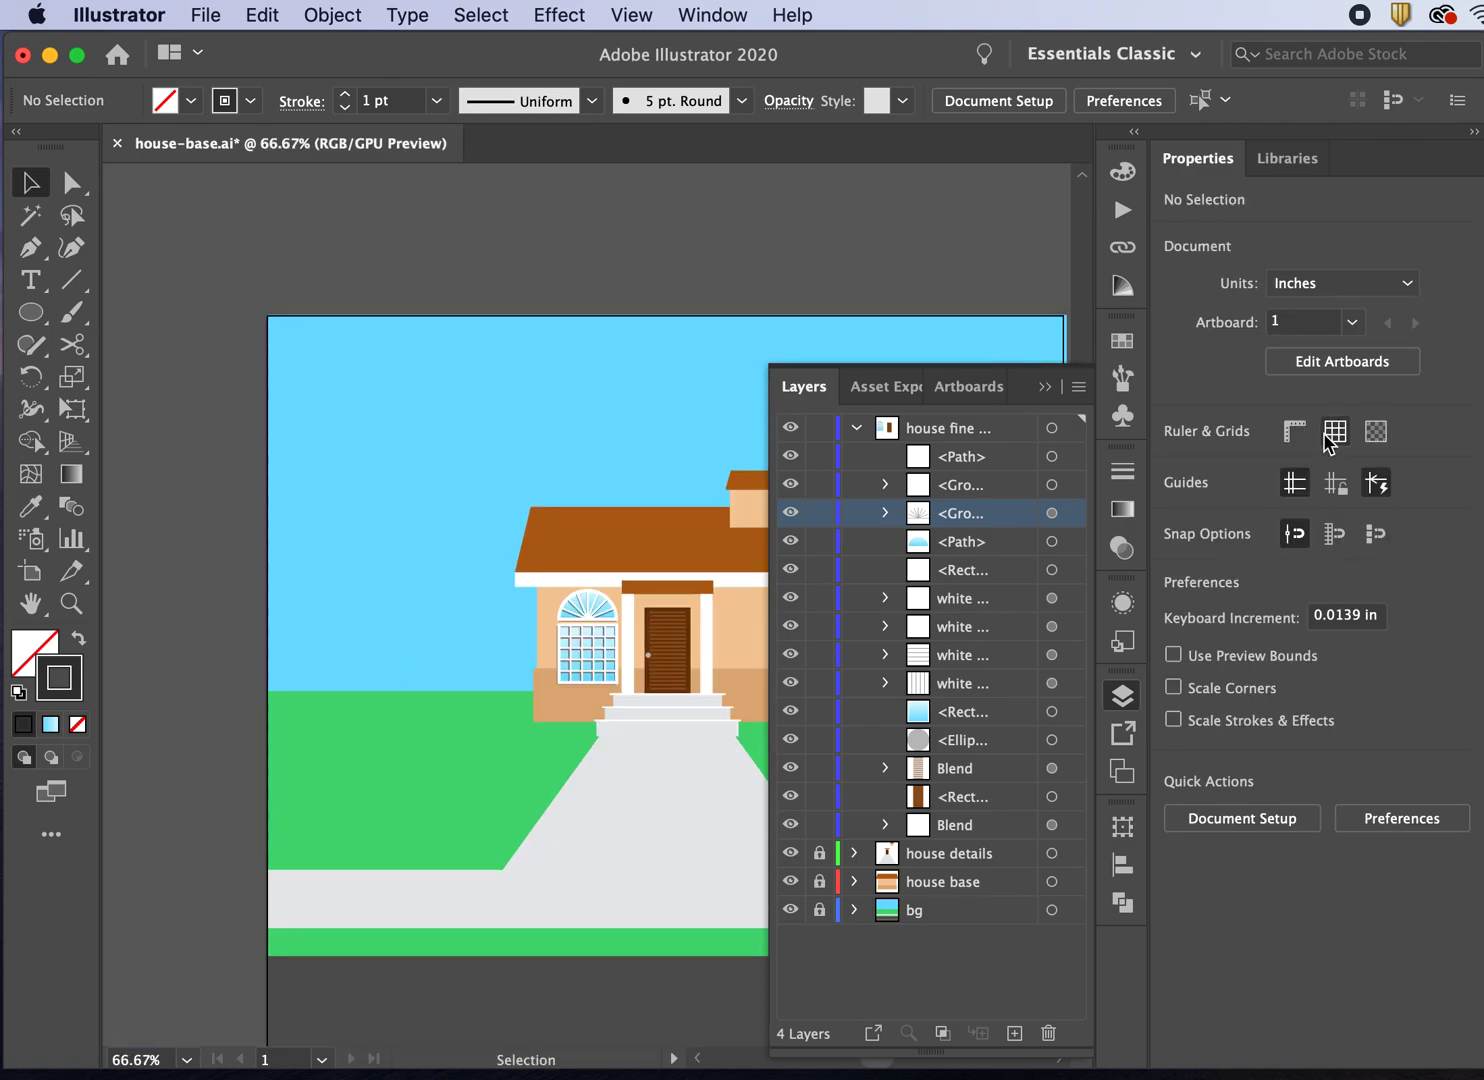
left_click(1045, 386)
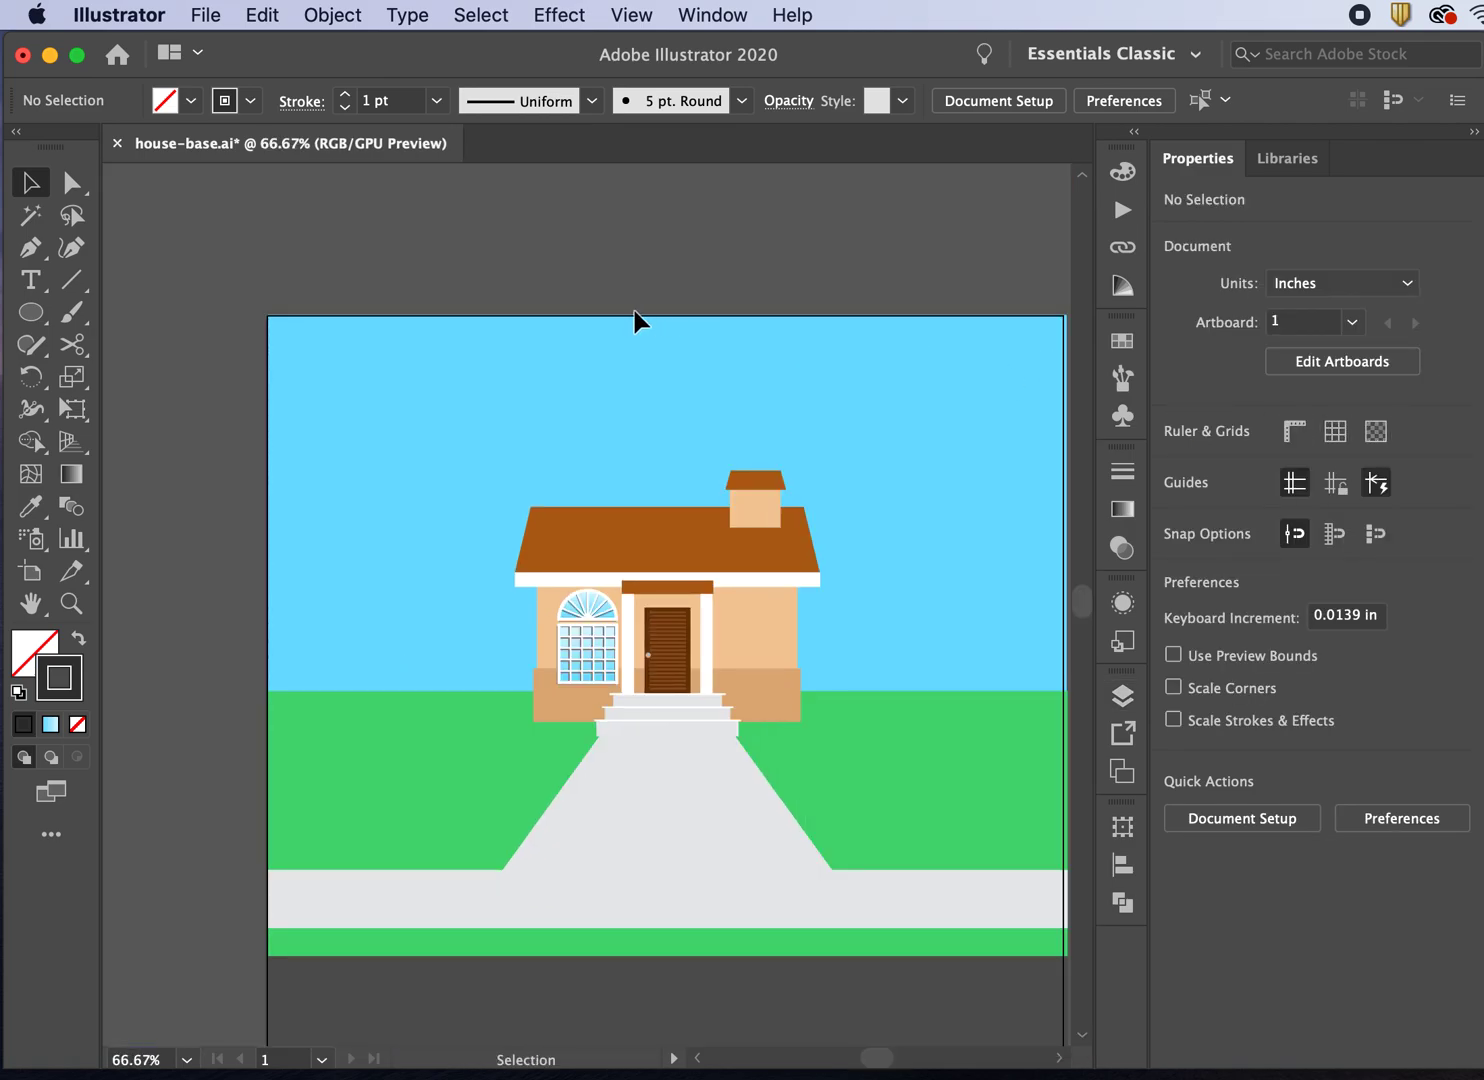
left_click(210, 18)
left_click(472, 217)
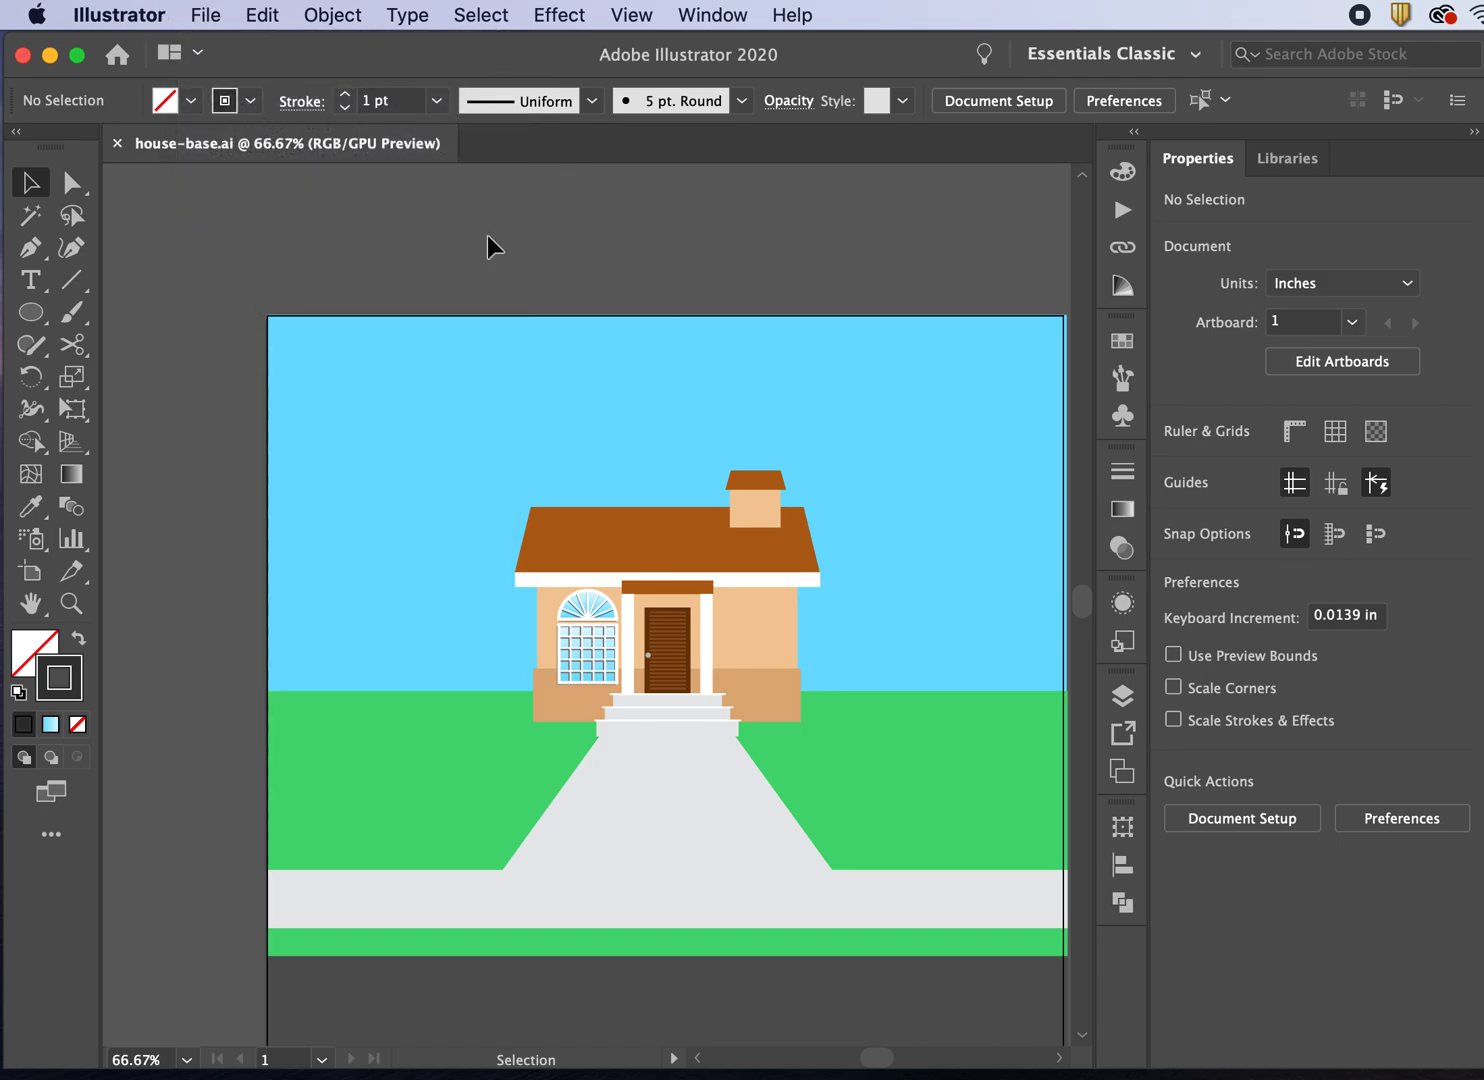
Step: Select all parts of the window beside the door, including the arch, the pane grid, and their shadows
key("super+minus")
key("super+plus")
key("super+plus")
key("super+plus")
key("super+plus")
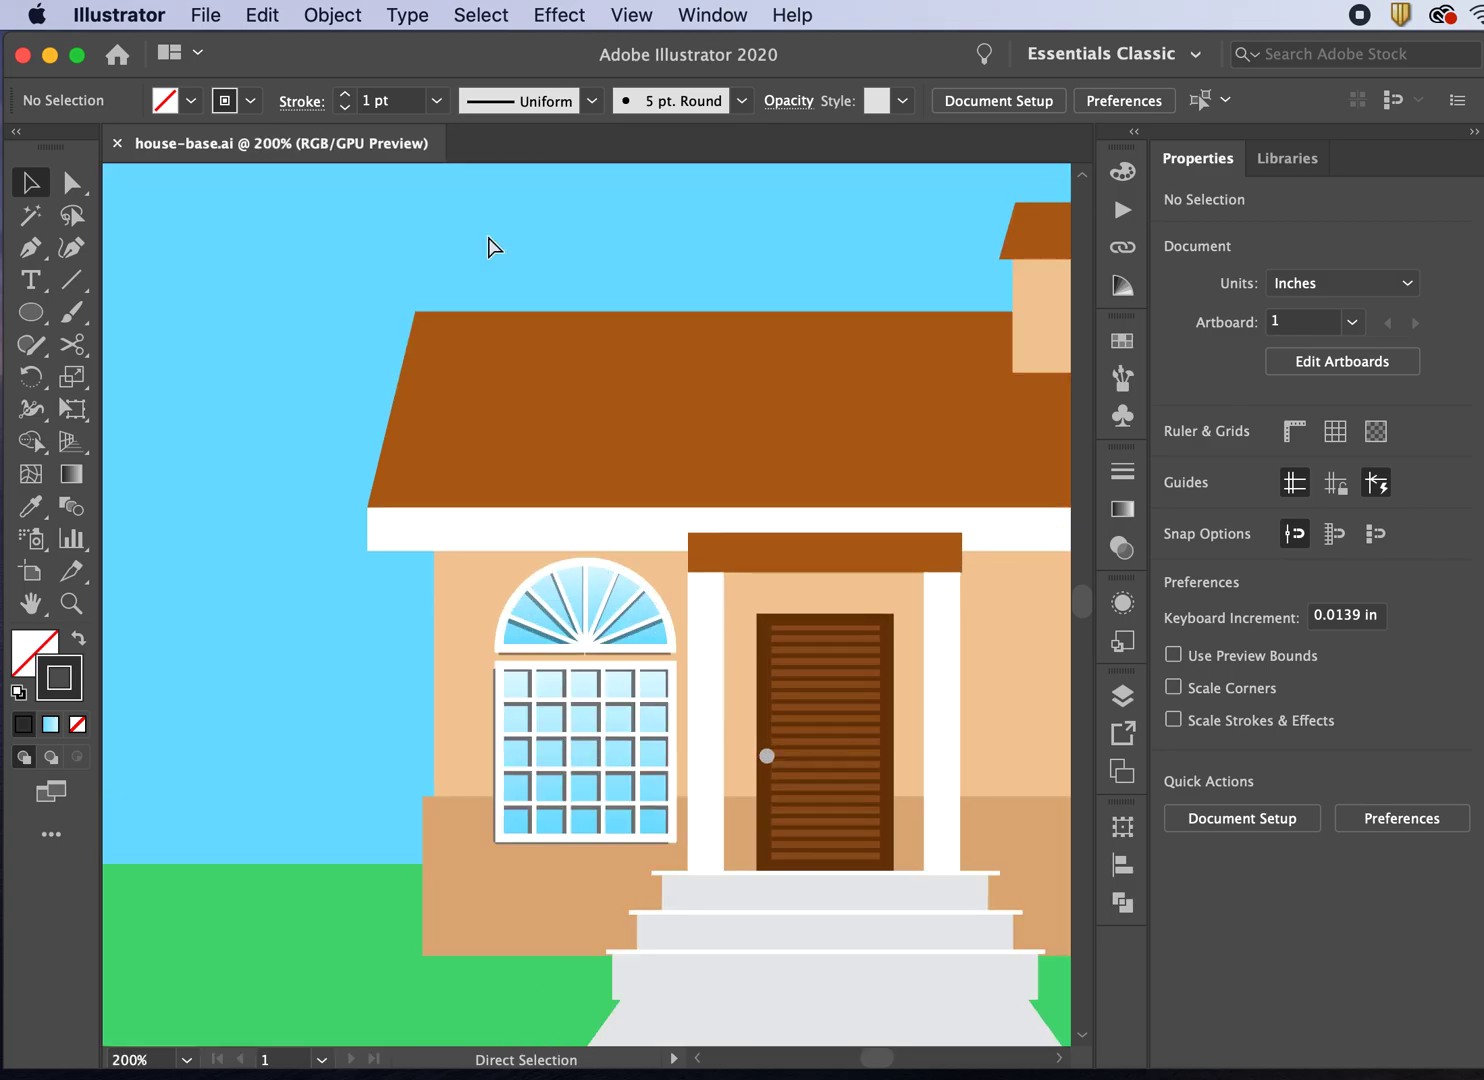
scroll(601, 512, "right", 3)
scroll(601, 512, "down", 1)
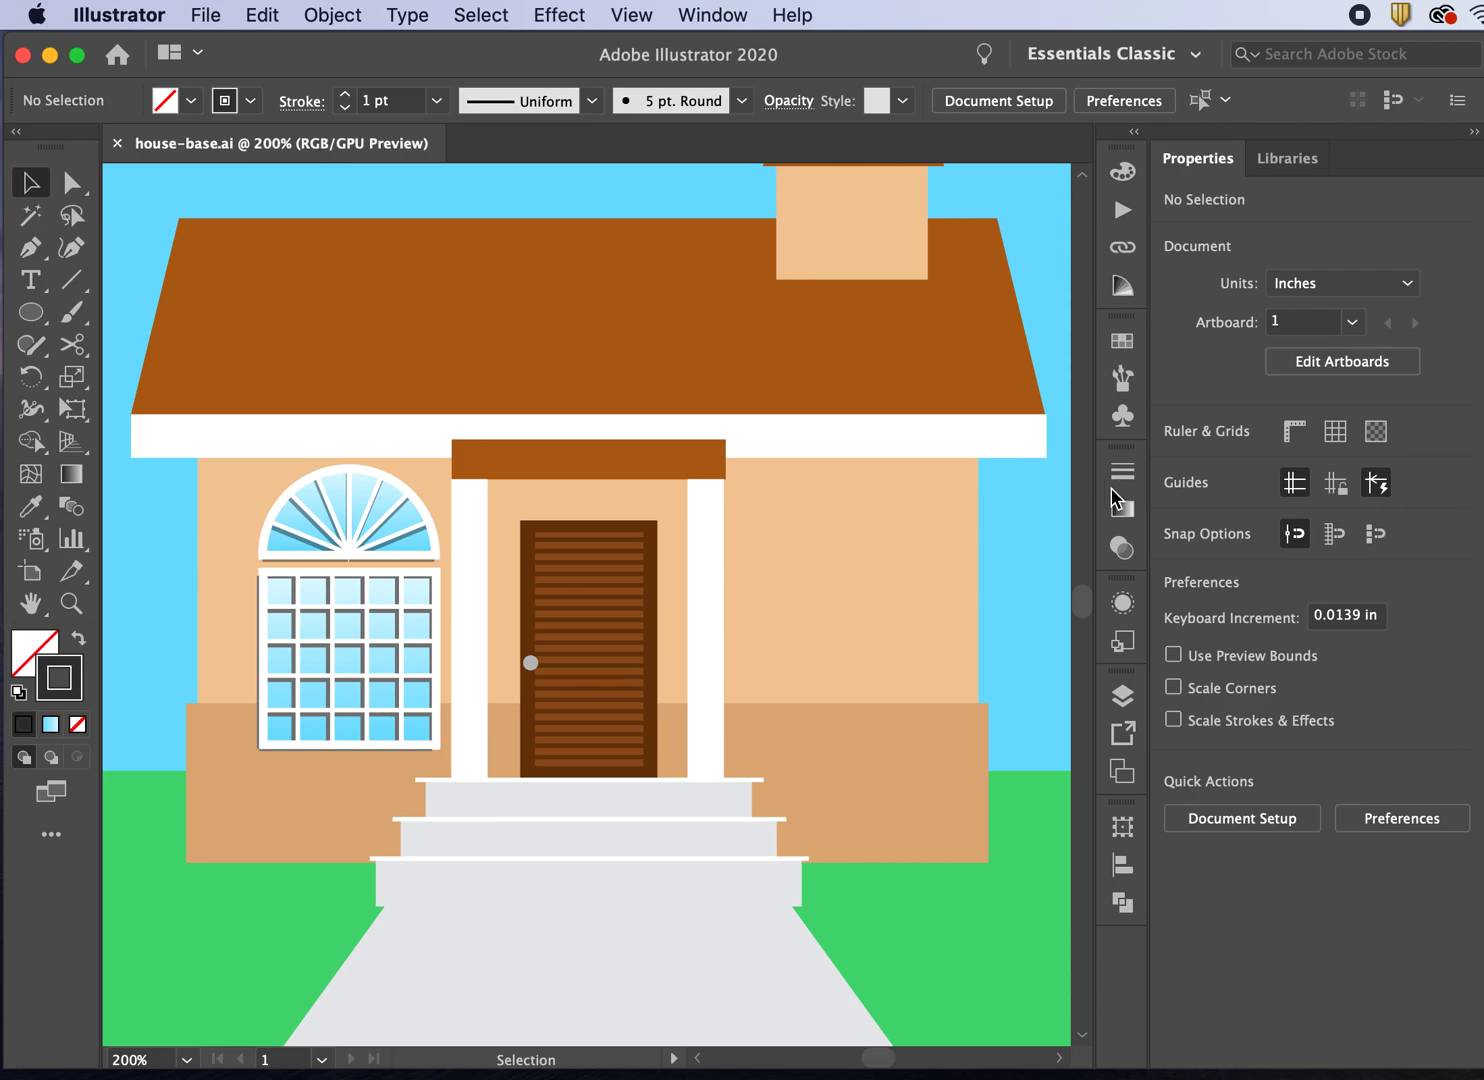
left_click(1124, 733)
left_click(1122, 696)
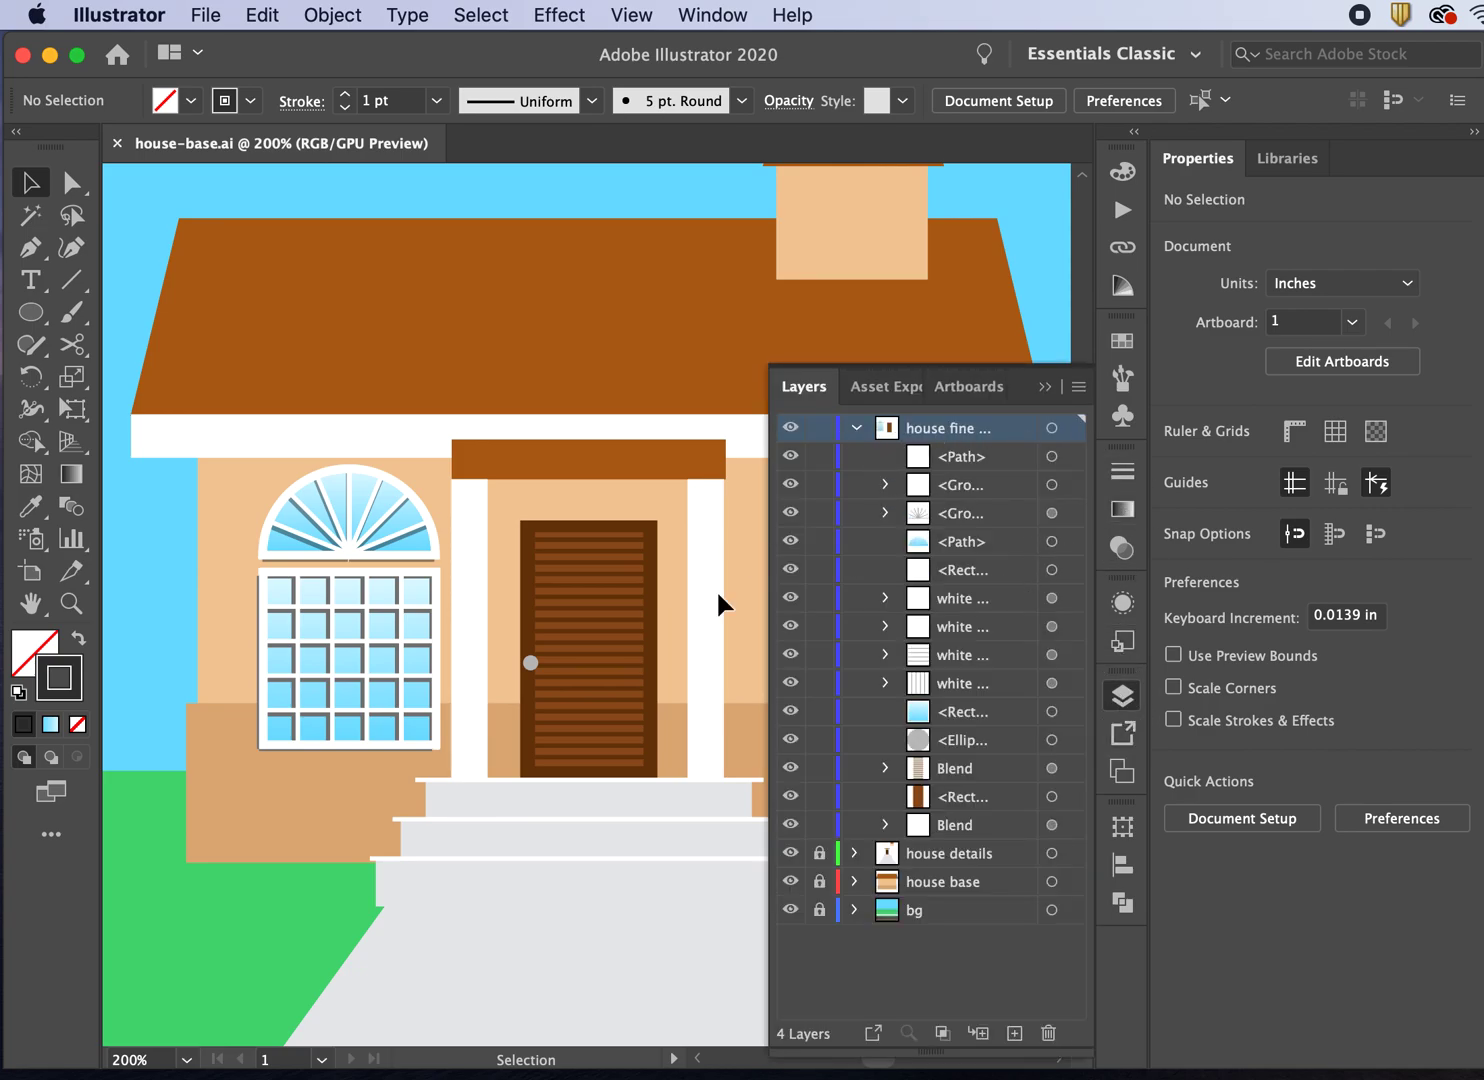
left_click_drag(196, 462, 377, 720)
left_click_drag(448, 769, 442, 761)
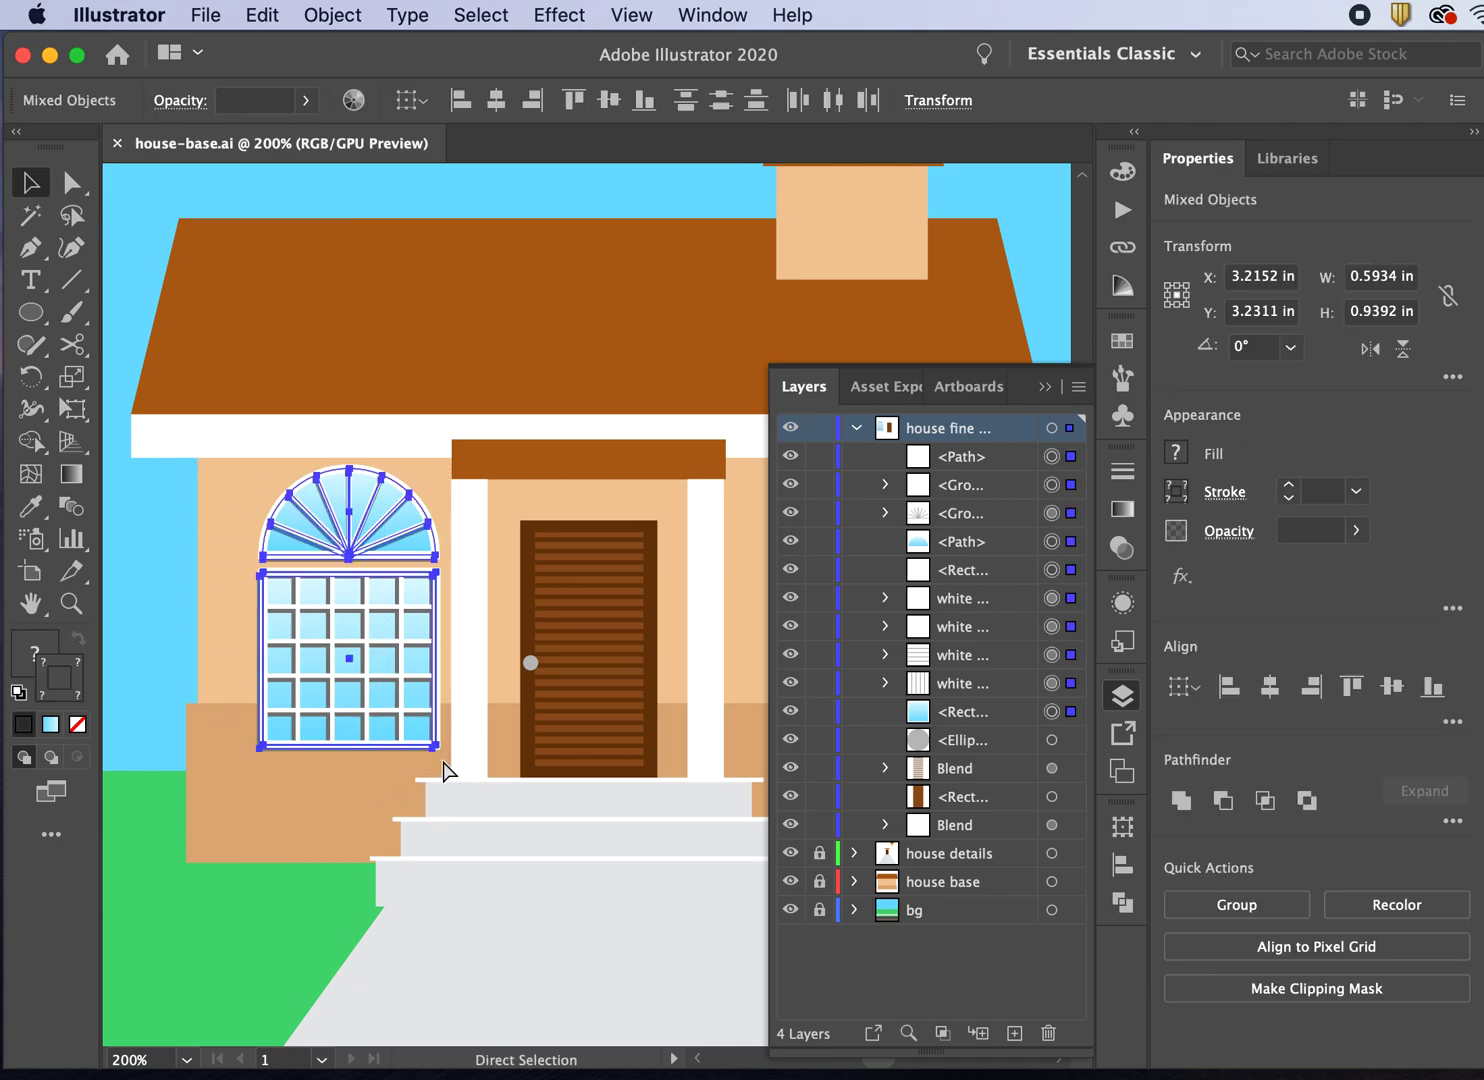
left_click(1045, 386)
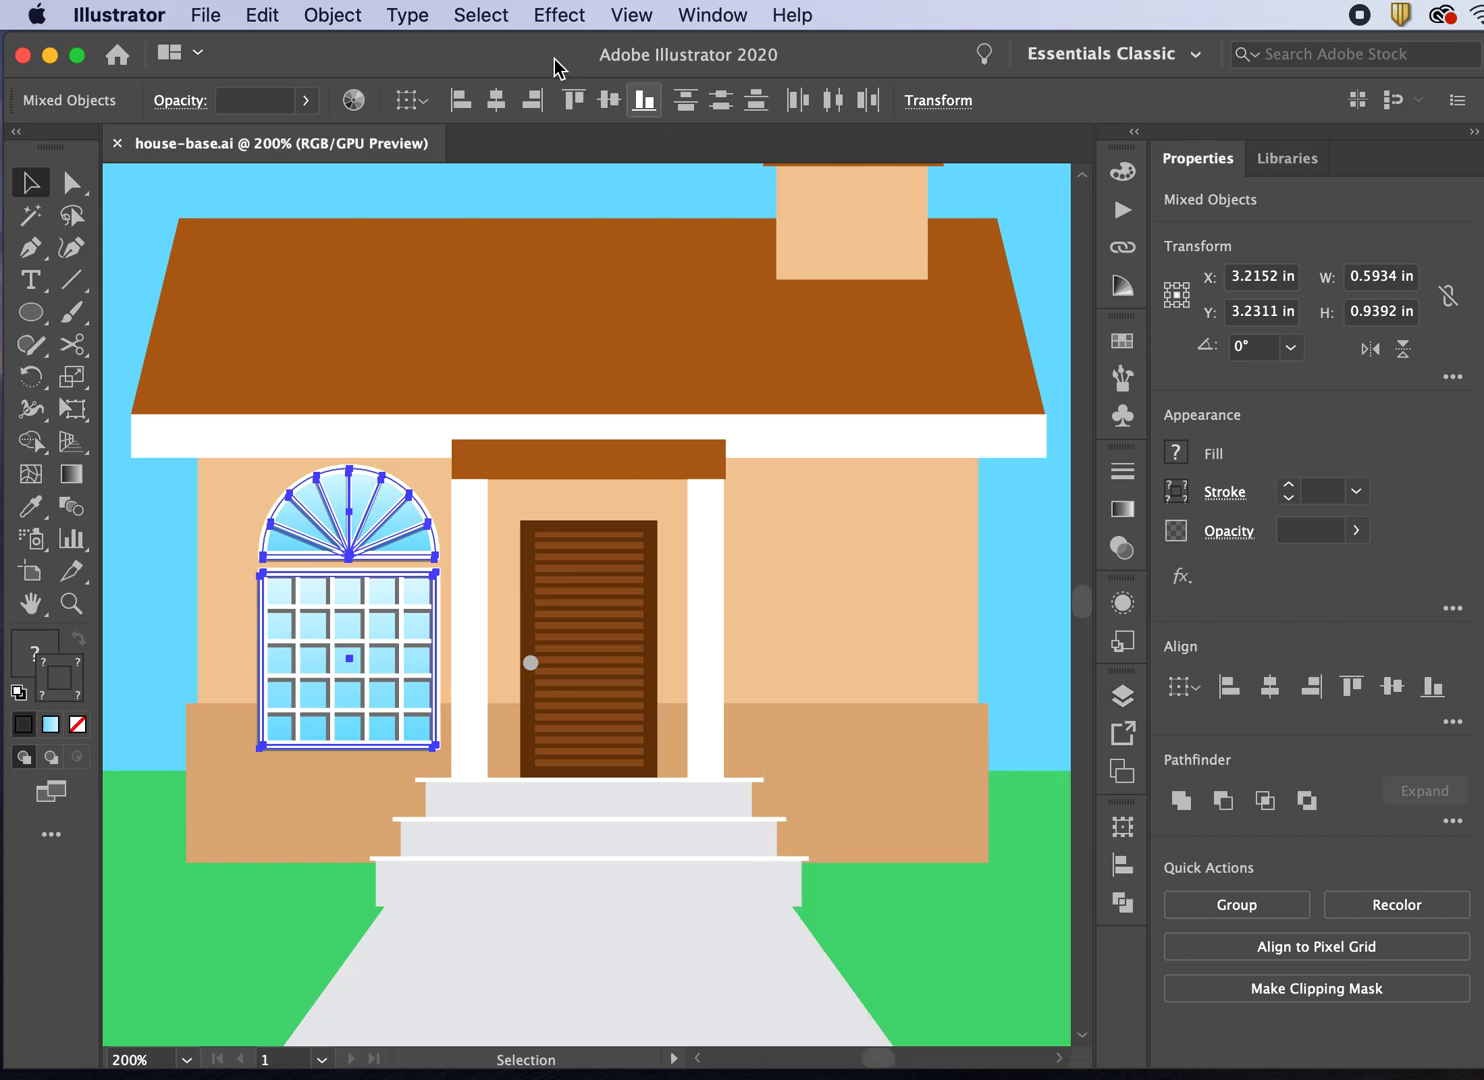
Step: Start a Move transform on the selected window and set its vertical distance to 0 in
left_click(316, 16)
mouse_move(545, 47)
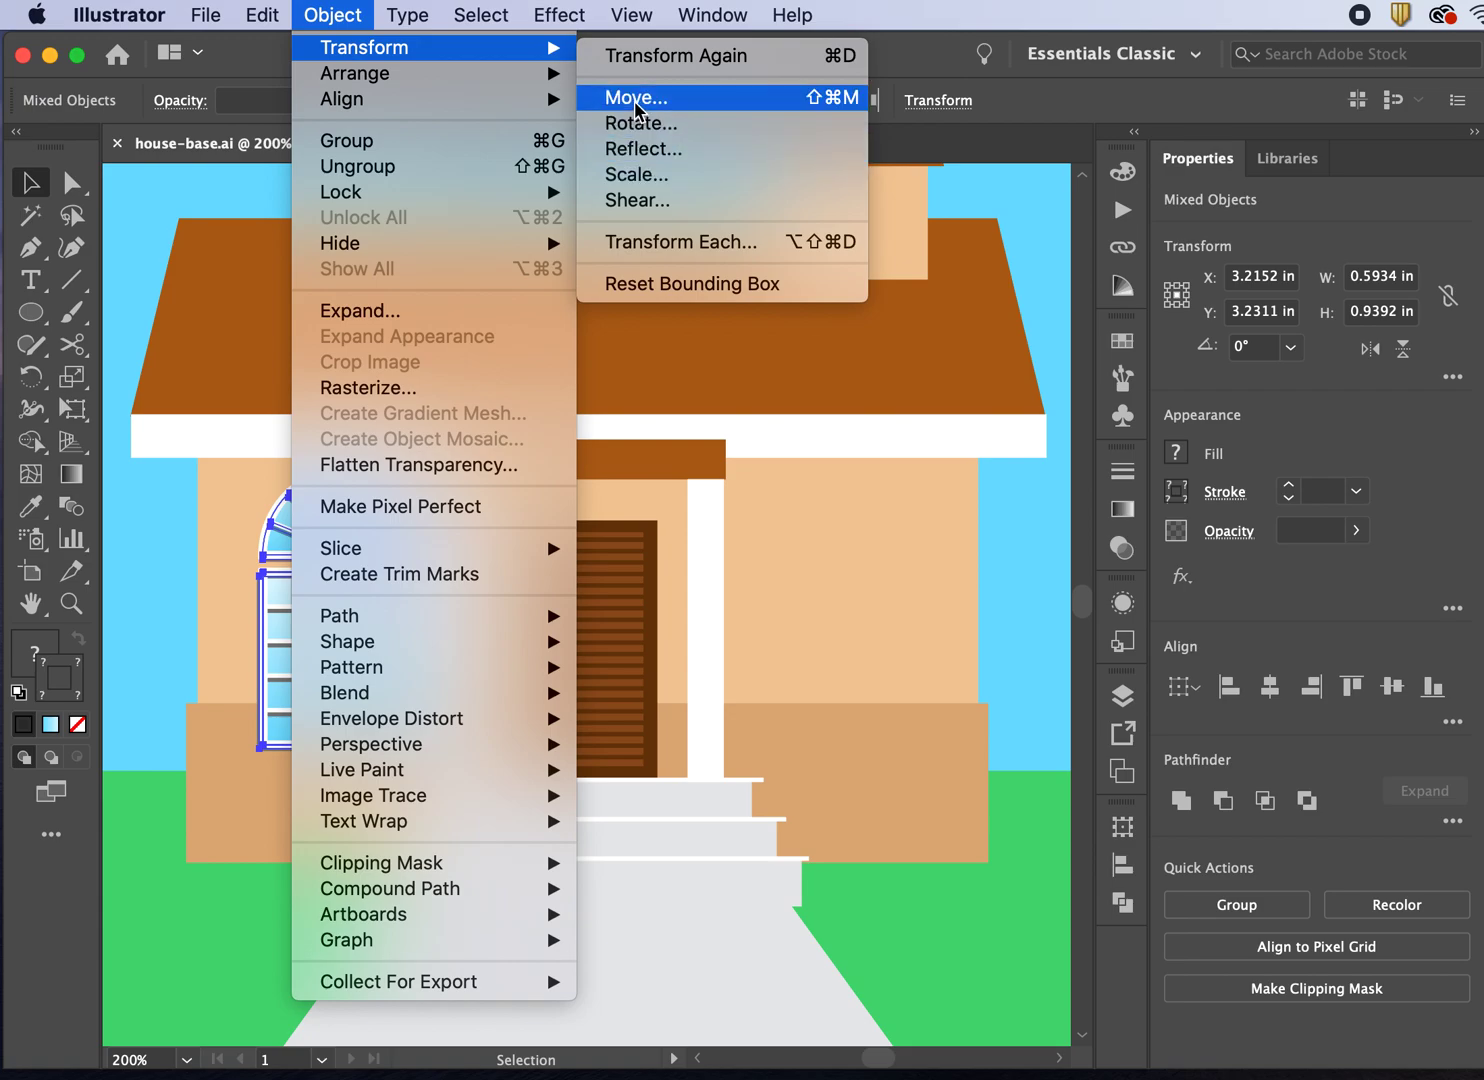
left_click(636, 100)
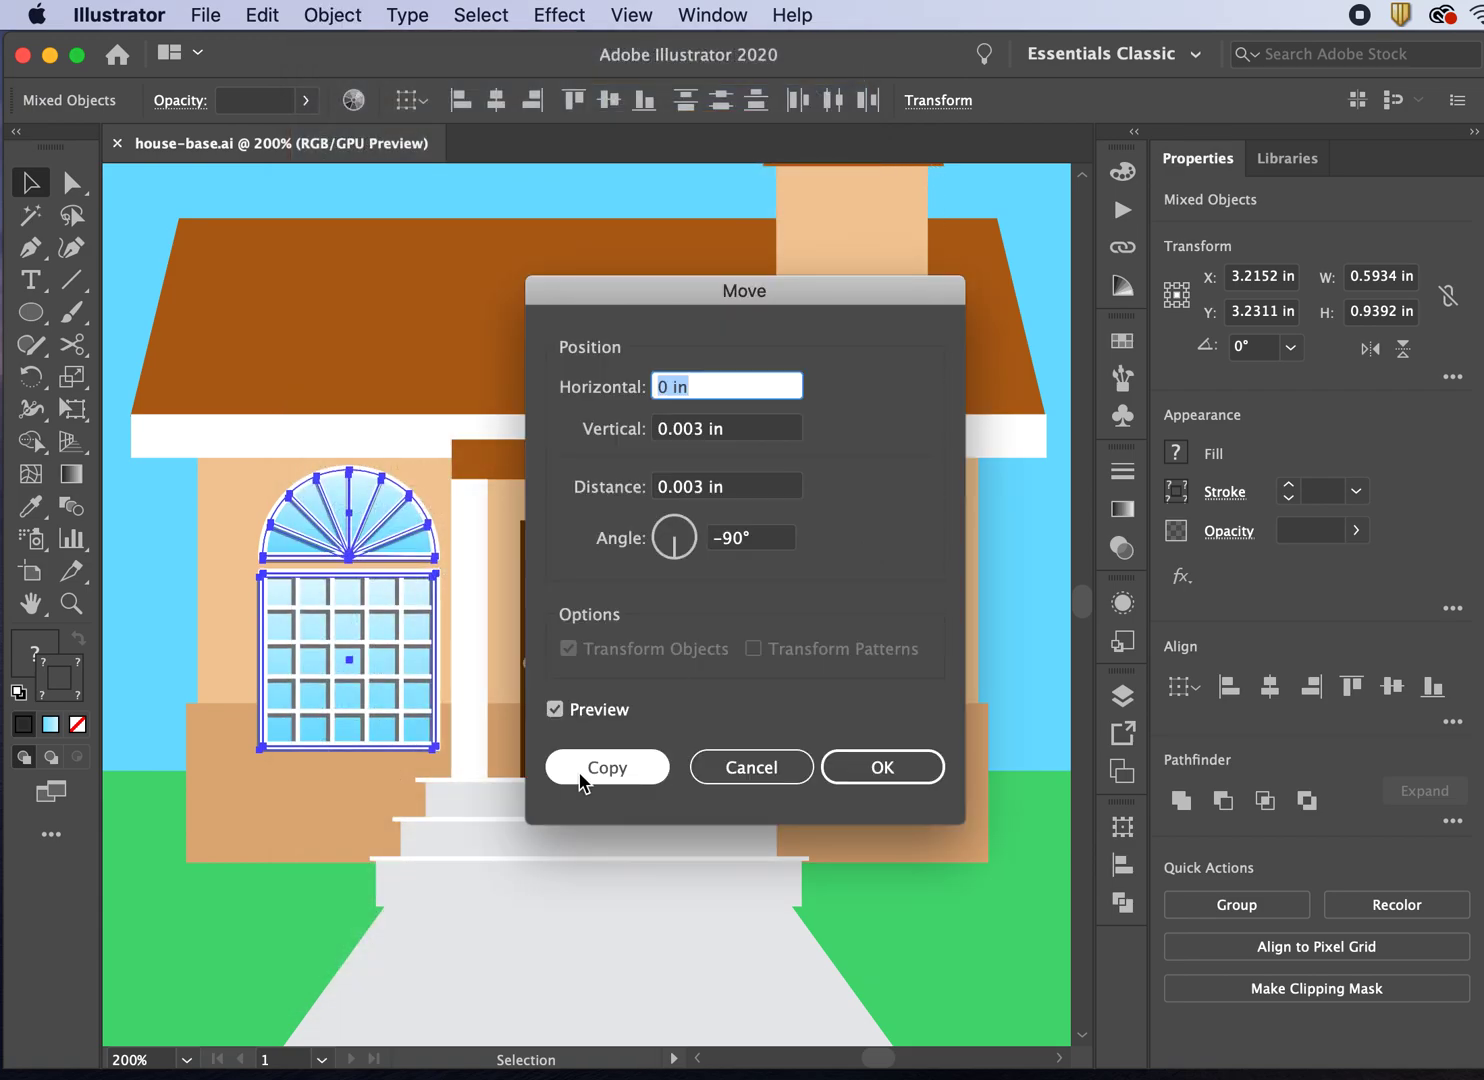
left_click_drag(735, 291, 978, 293)
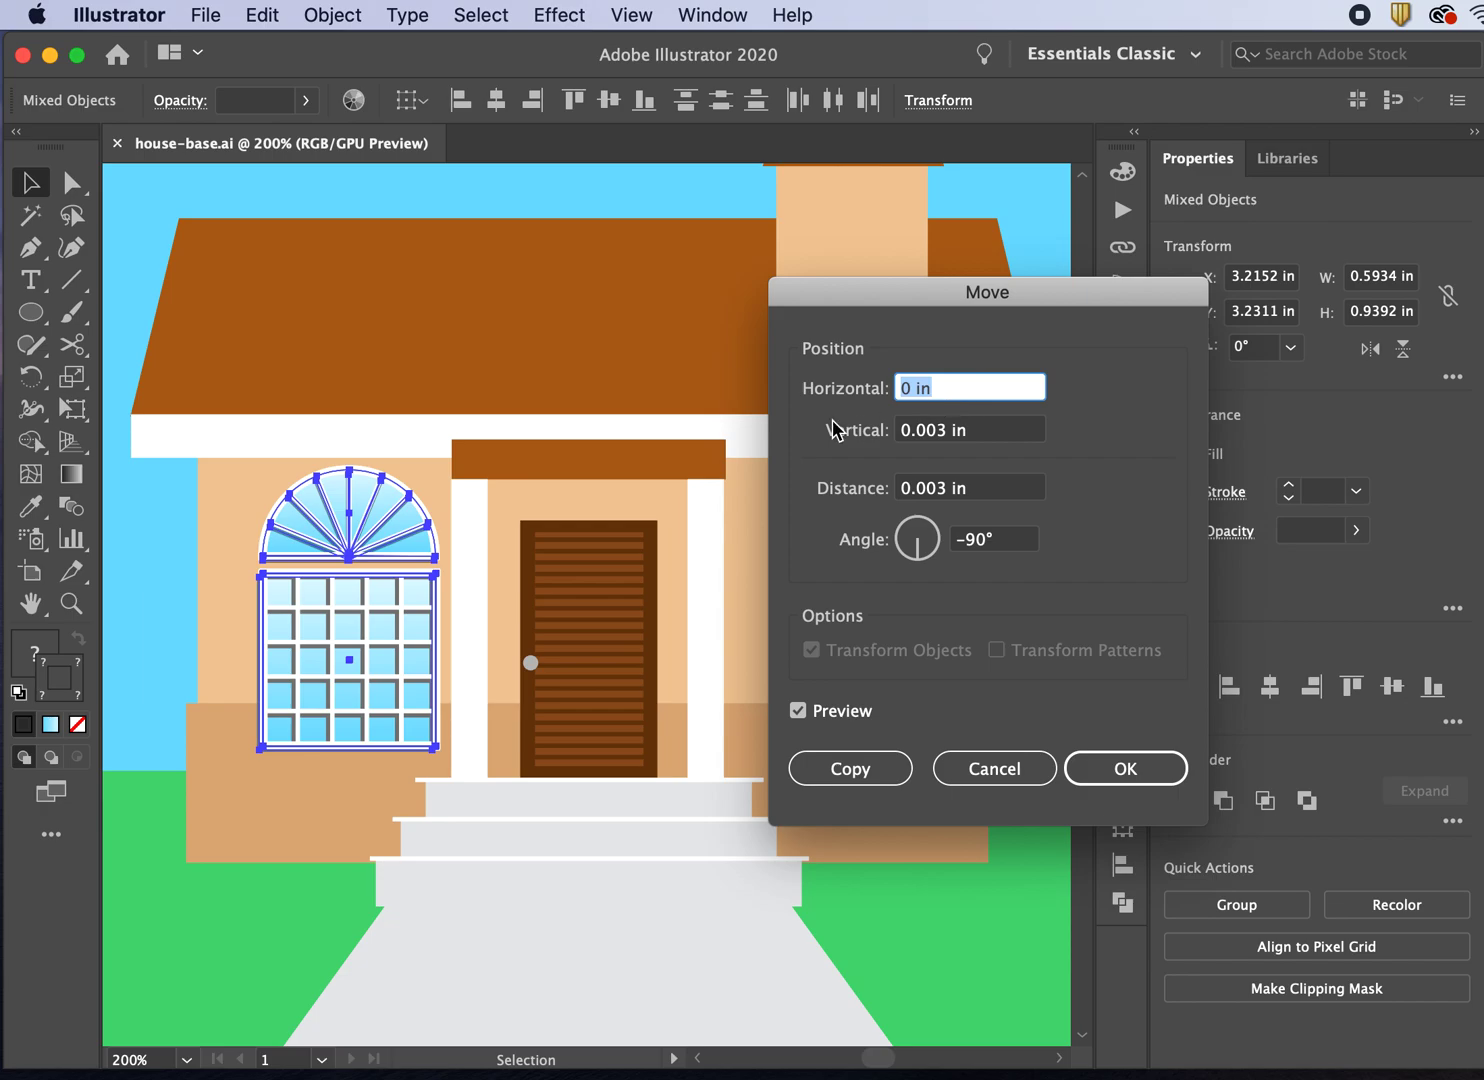
left_click(899, 388)
left_click(945, 430)
key("BackSpace")
type("0")
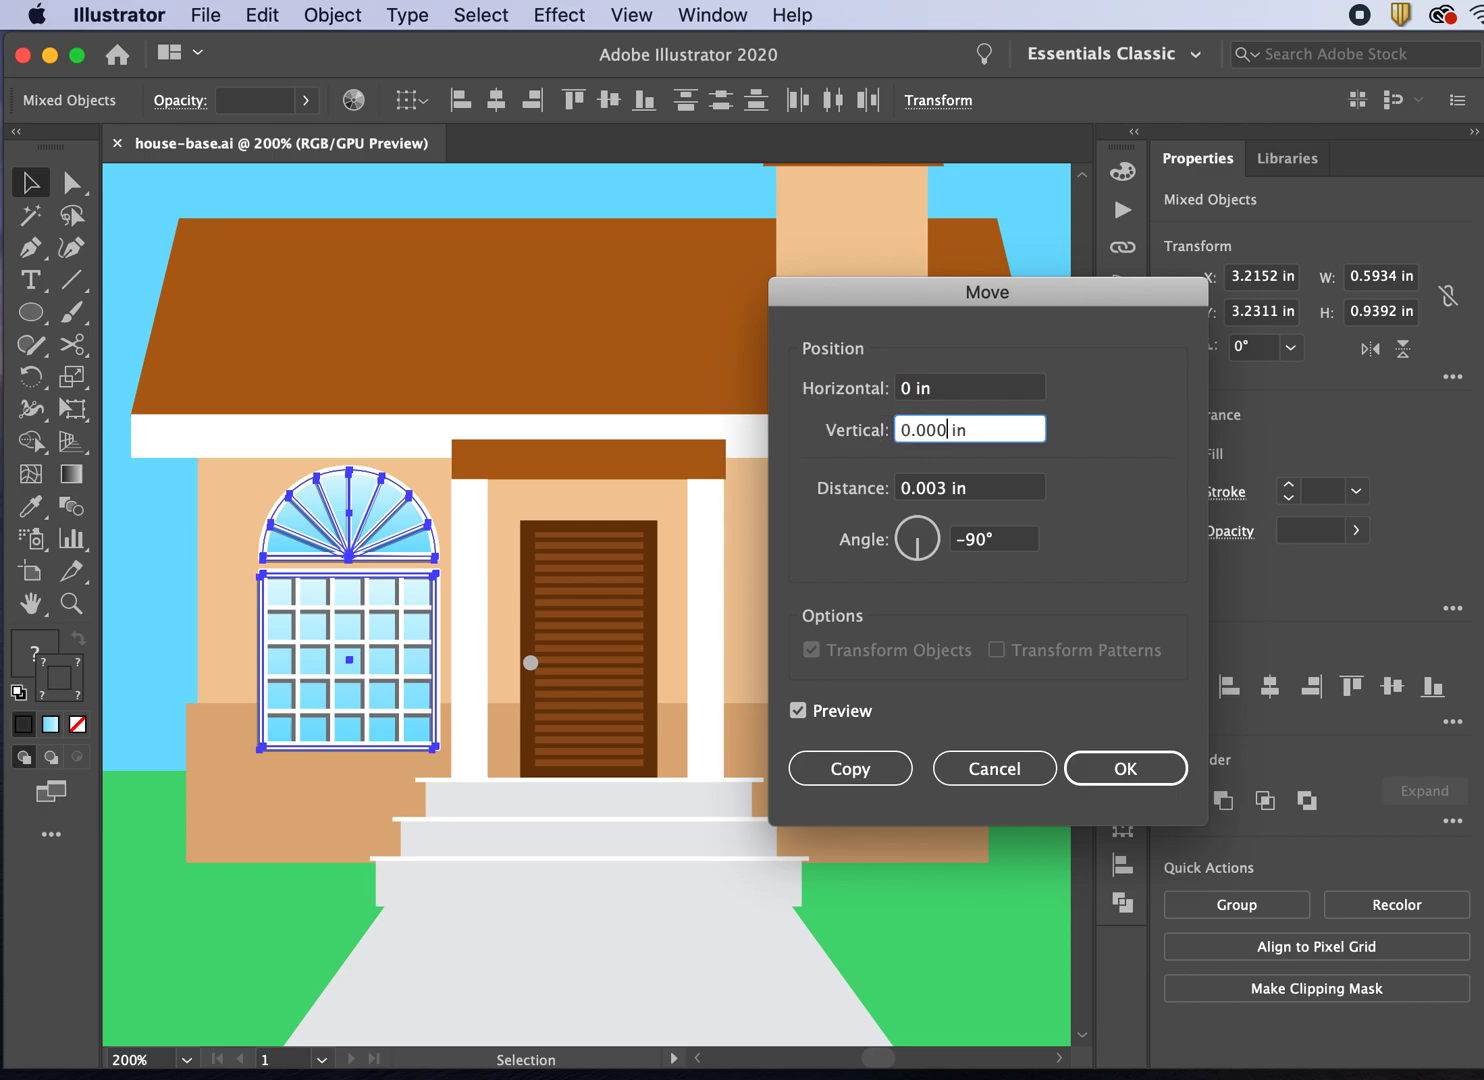
Step: Try horizontal move distances of 0.2 in and 1 in for the window, previewing each one
left_click(908, 390)
type(".2")
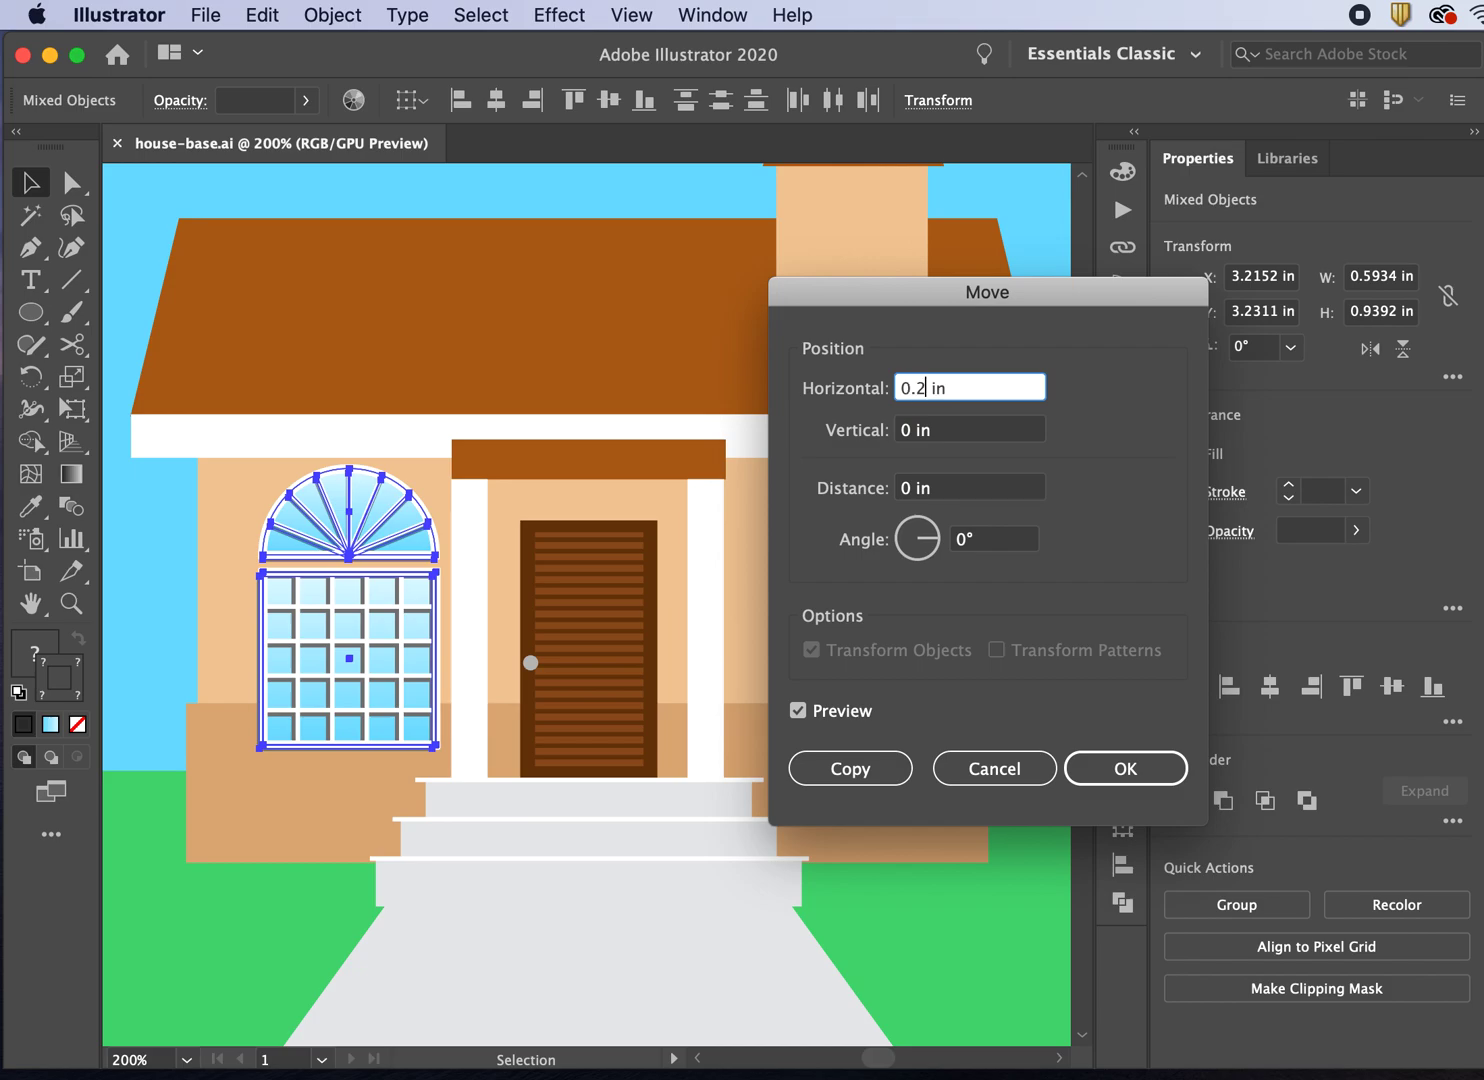
left_click(957, 430)
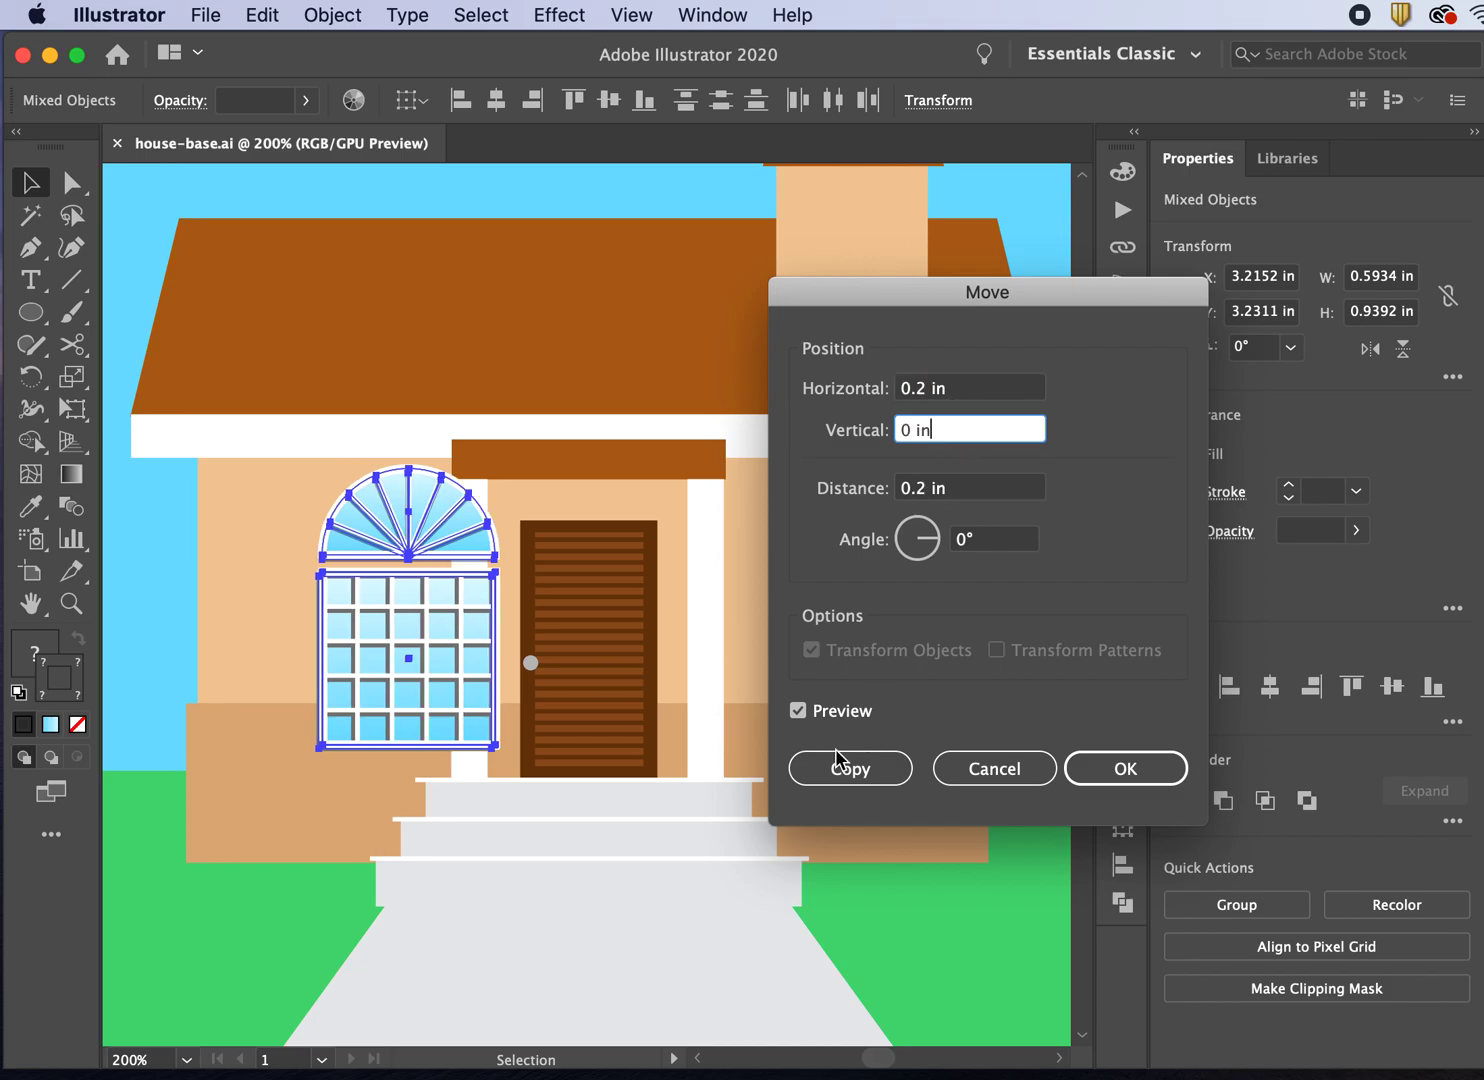
left_click(928, 392)
key("BackSpace")
key("BackSpace")
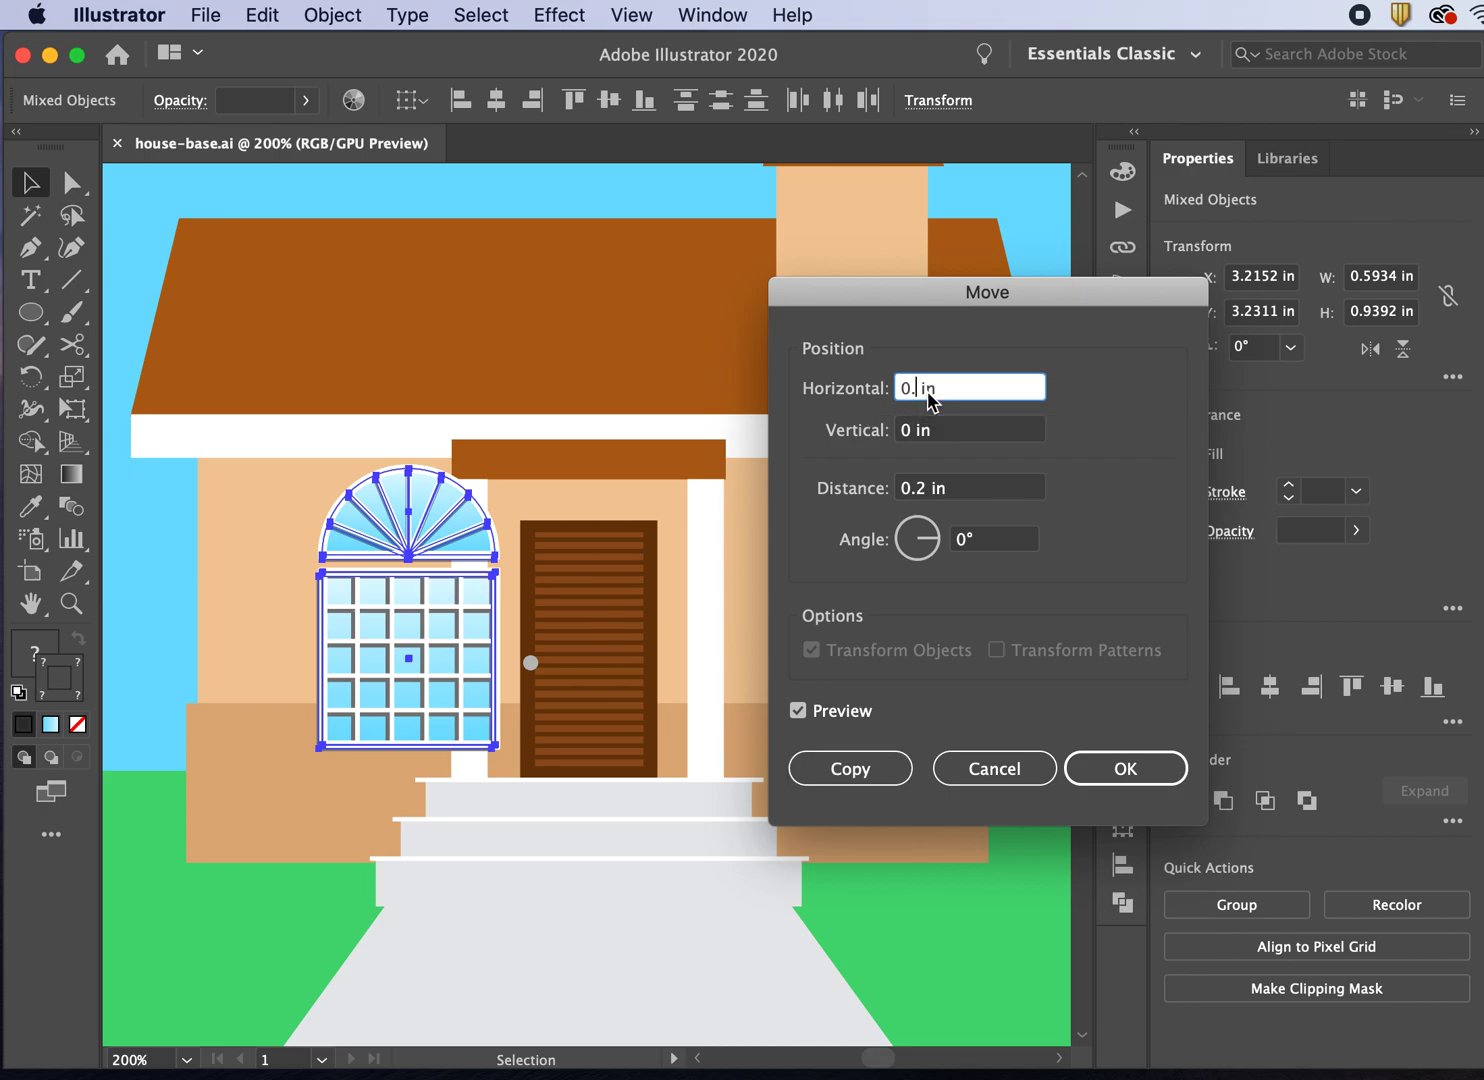
key("BackSpace")
type("1")
left_click(964, 431)
Step: Try a horizontal move distance of 2 in for the window, with the Move dialog clear of the preview
left_click(911, 389)
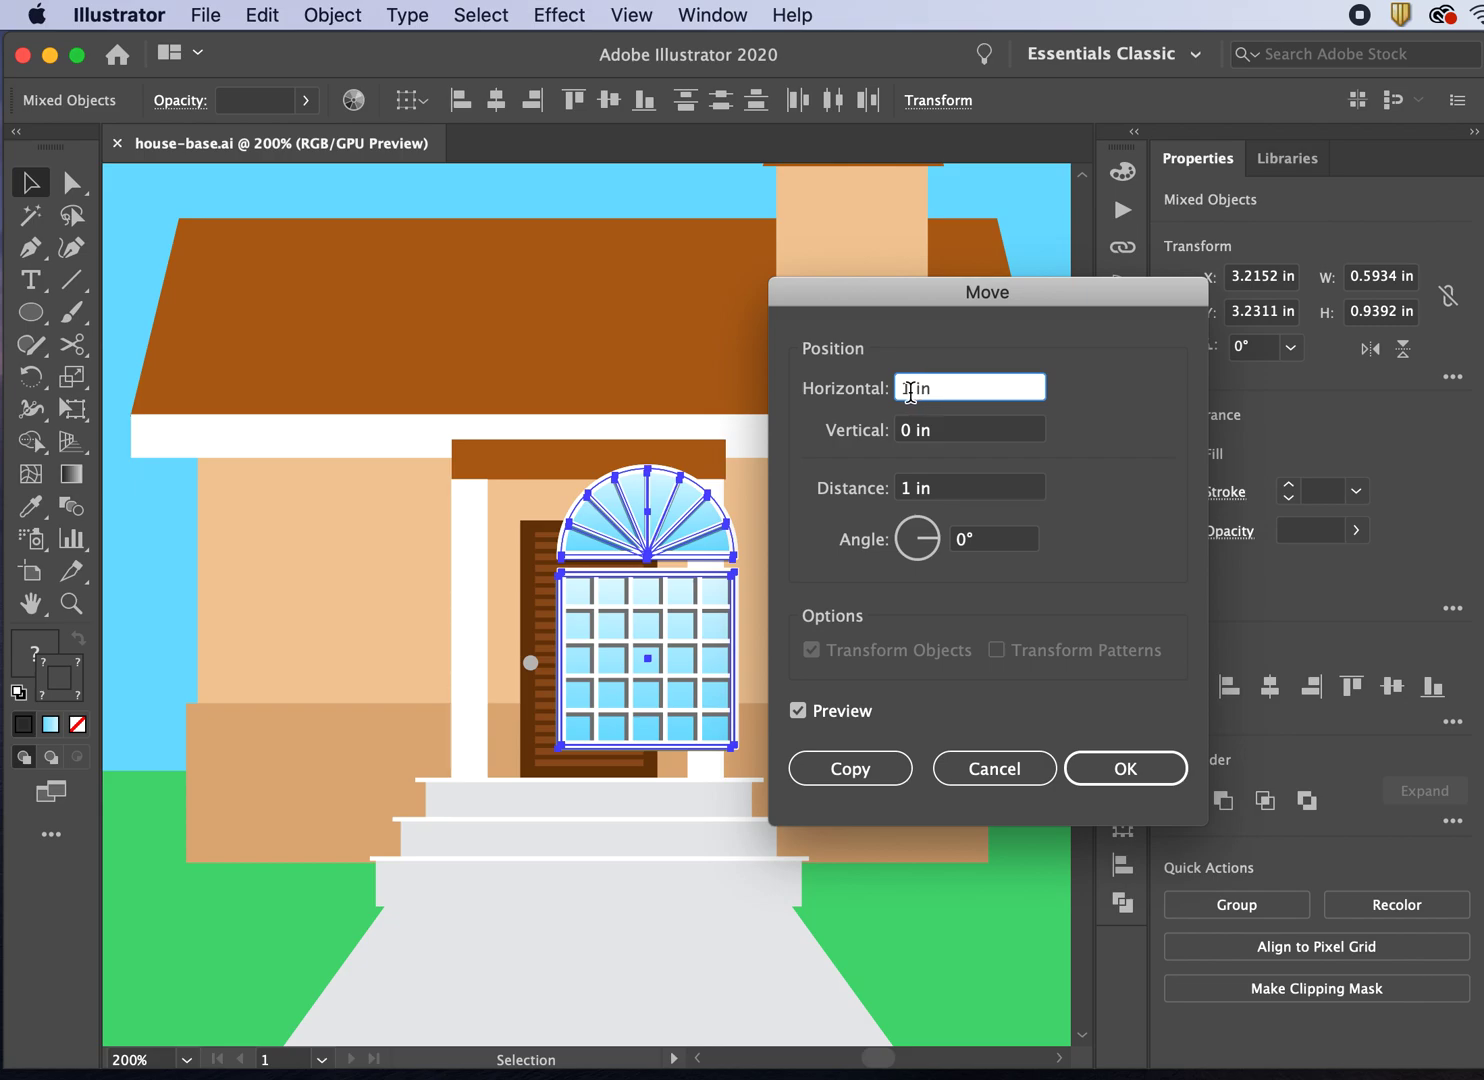
key("Delete")
type("2")
left_click(957, 436)
left_click_drag(918, 300, 1199, 245)
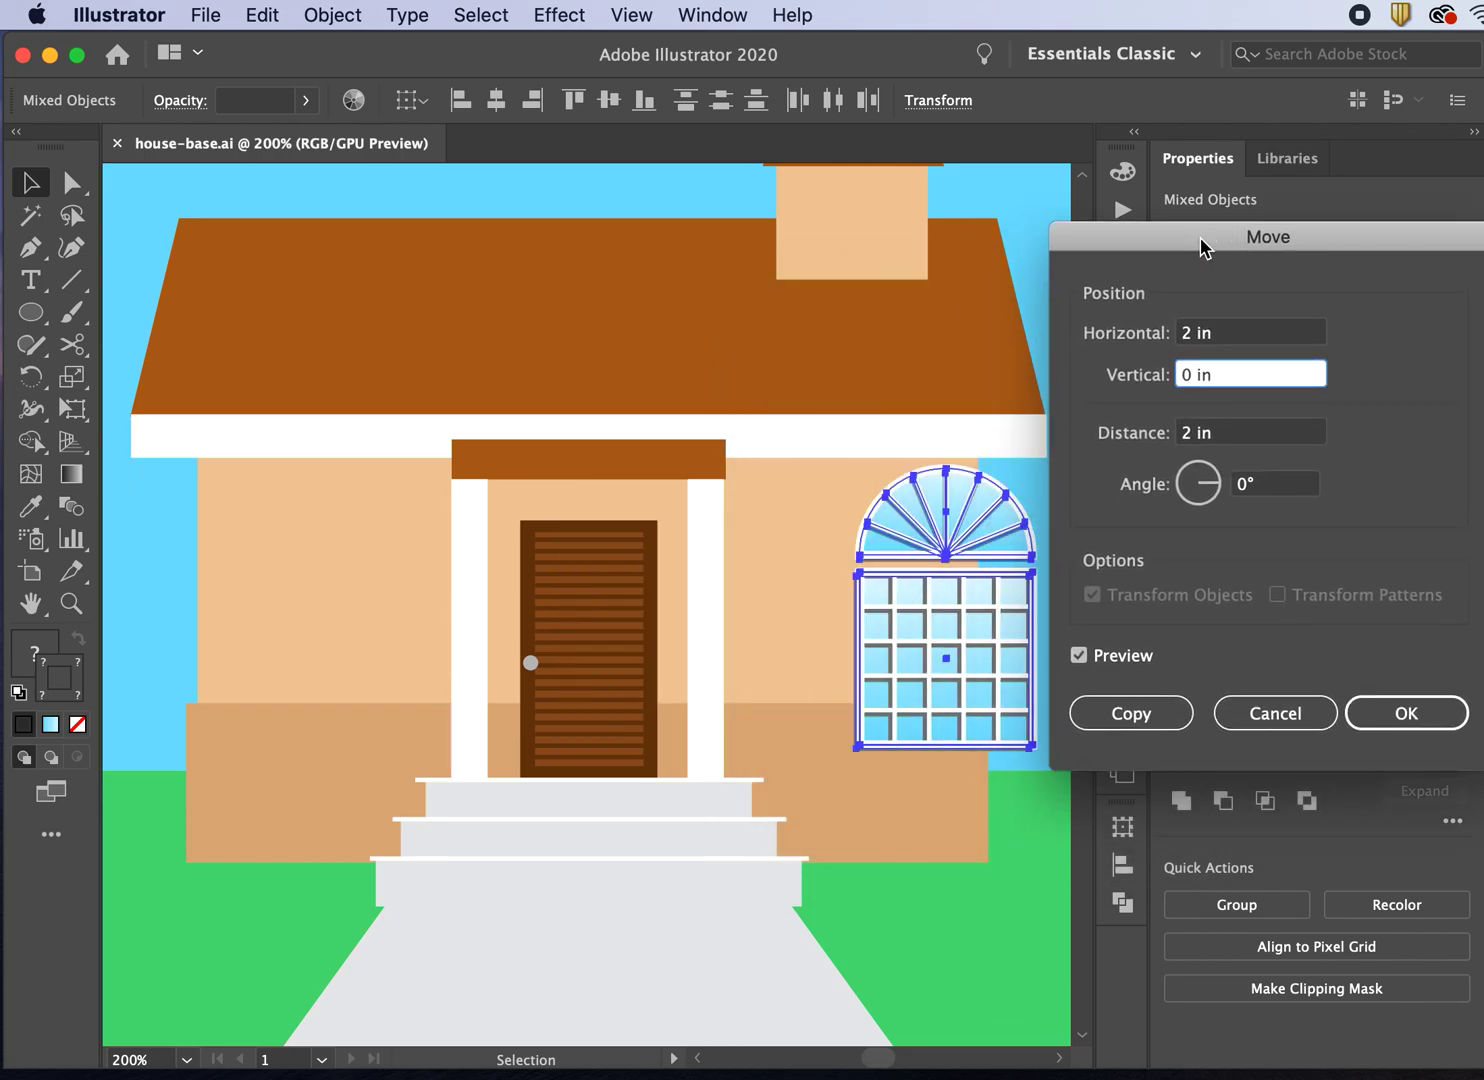
Step: Set the window's horizontal move distance to 1.5 in and preview it
left_click(1190, 337)
left_click_drag(1190, 337, 1090, 345)
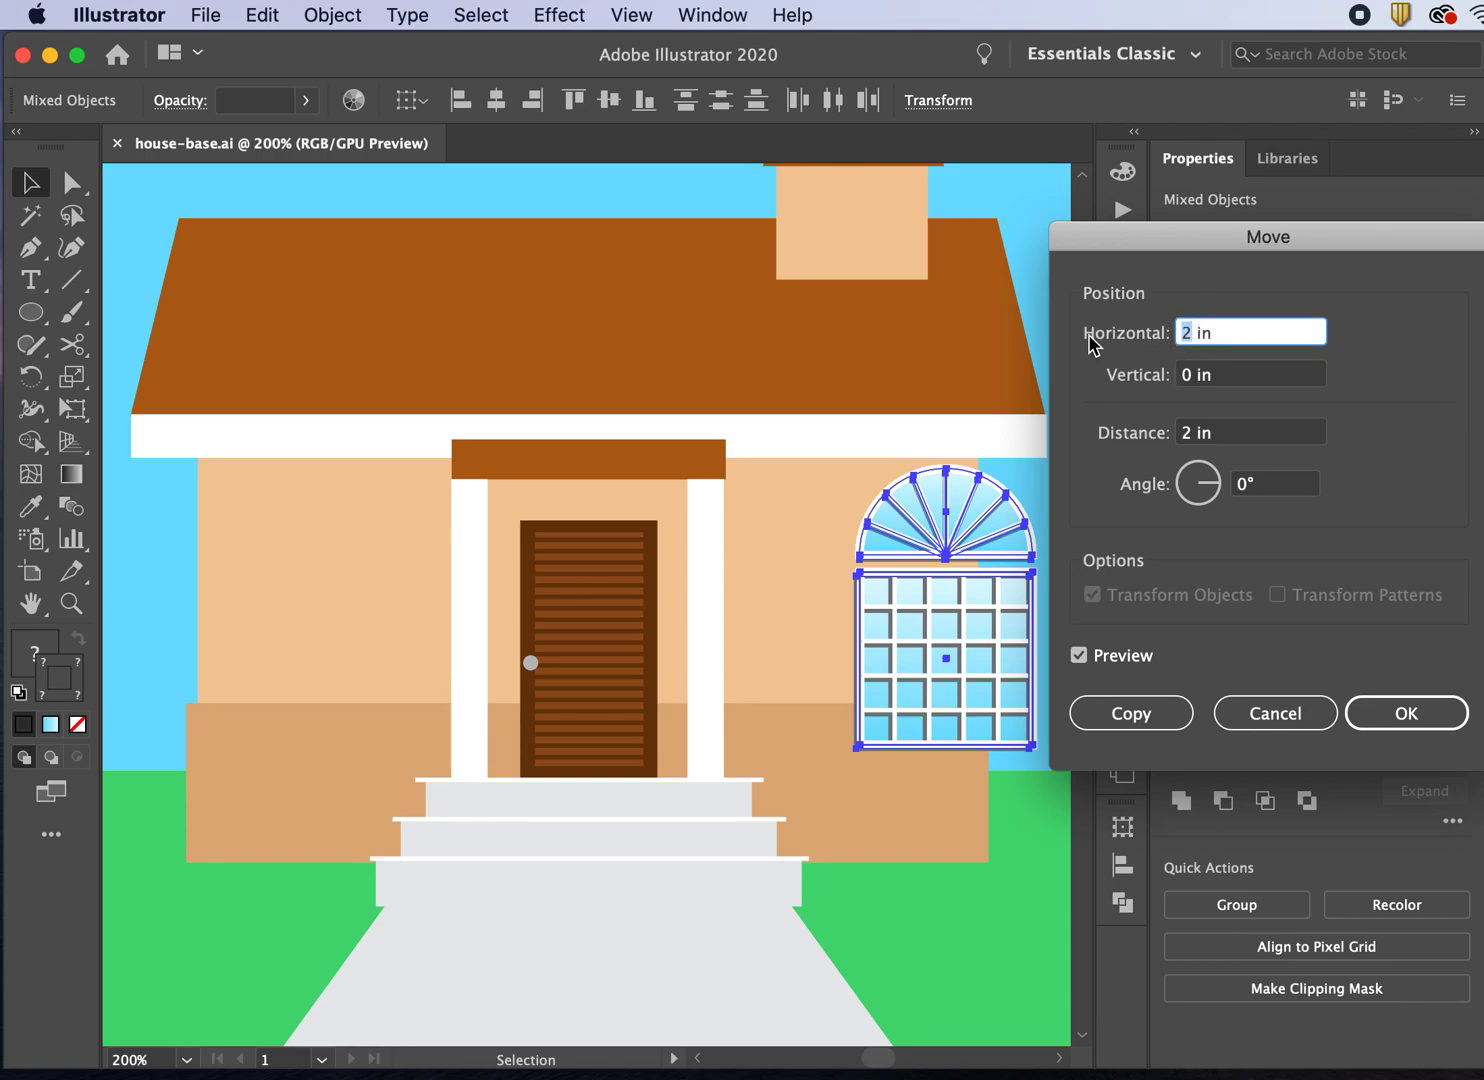
type("1.5")
left_click(1258, 373)
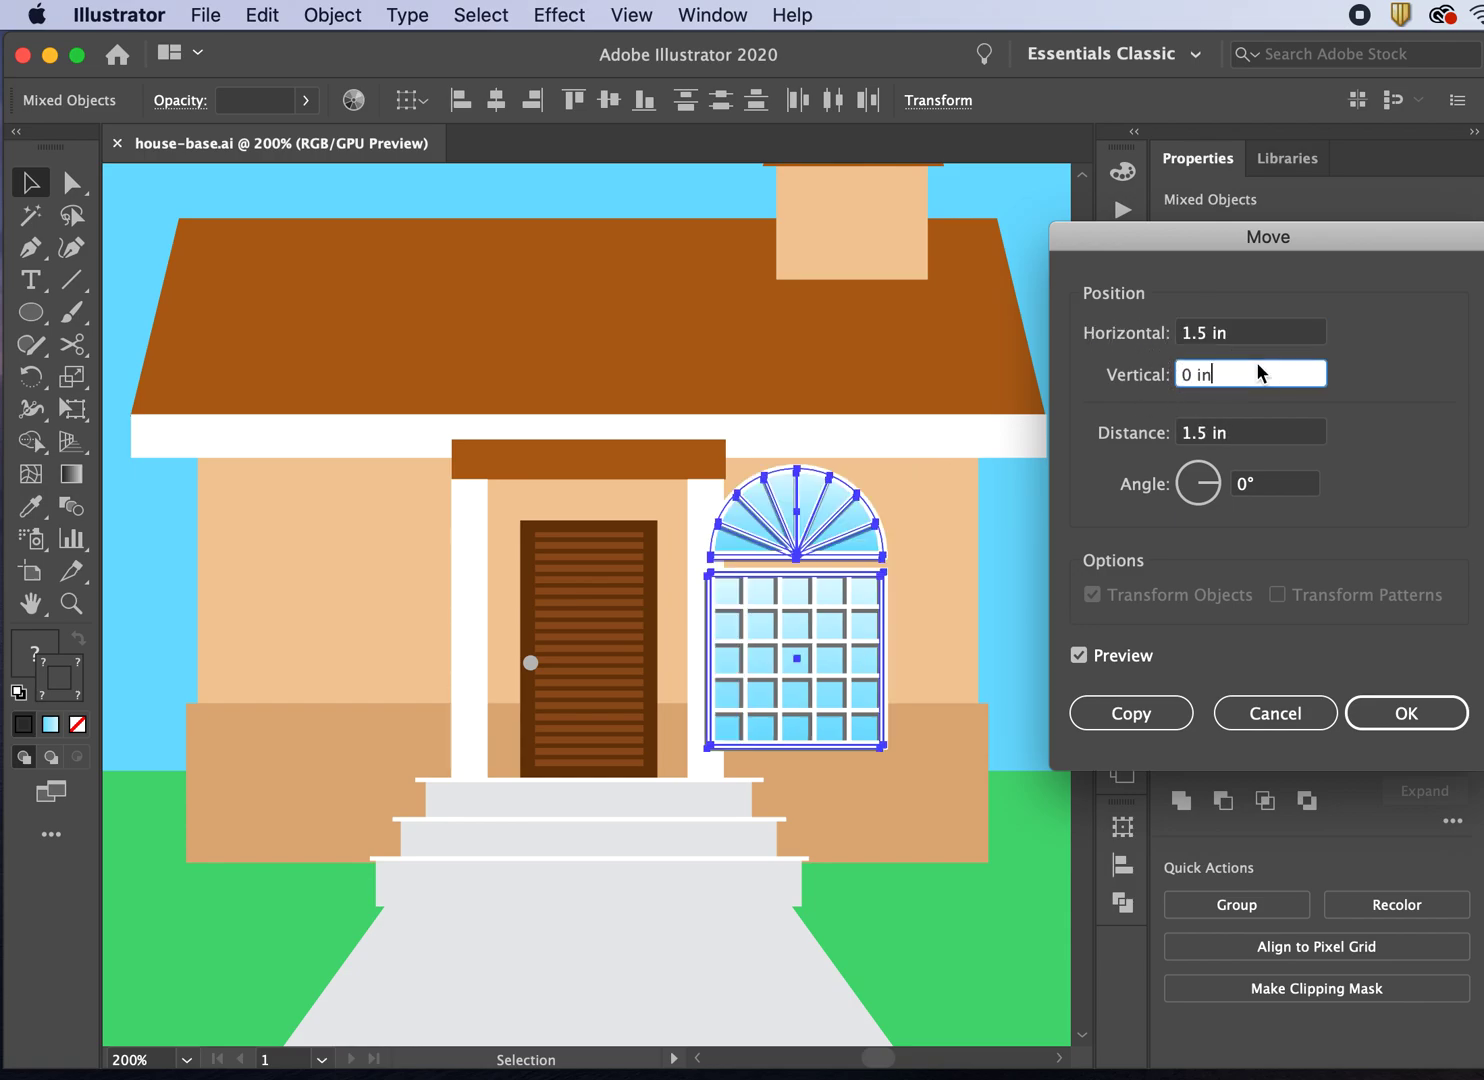
Step: Copy the window with the 1.5 in horizontal move and nudge the copy between the right column and wall edge, at X 4.8225 in
left_click(1104, 722)
left_click_drag(795, 637, 841, 636)
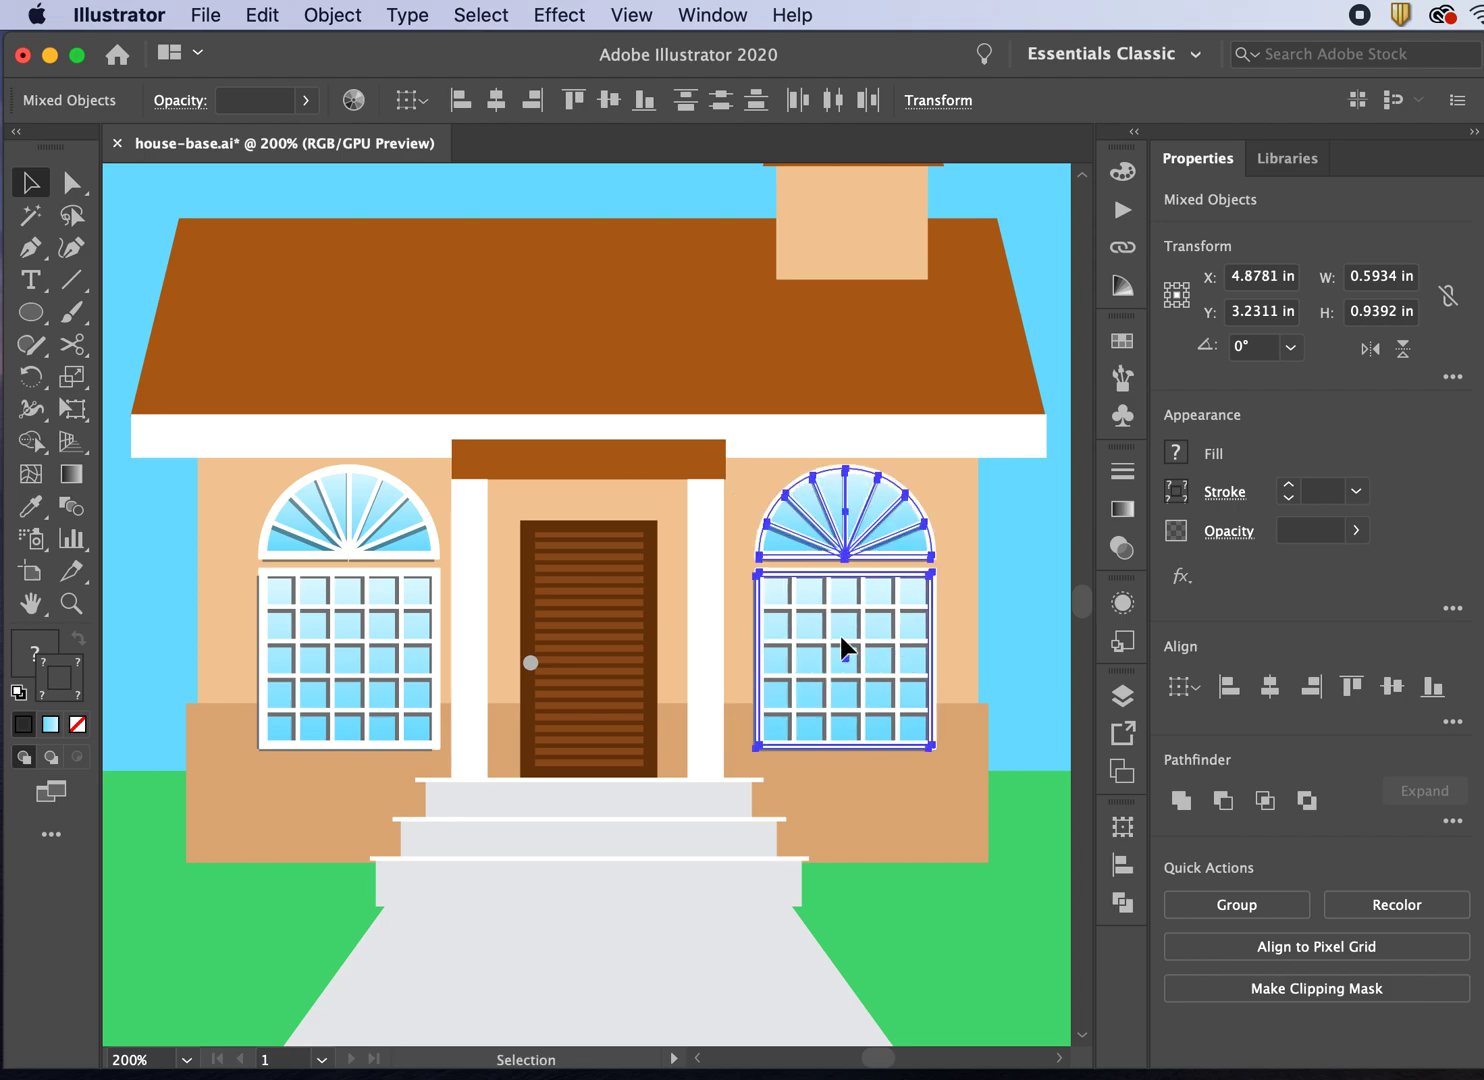
key("shift+Left")
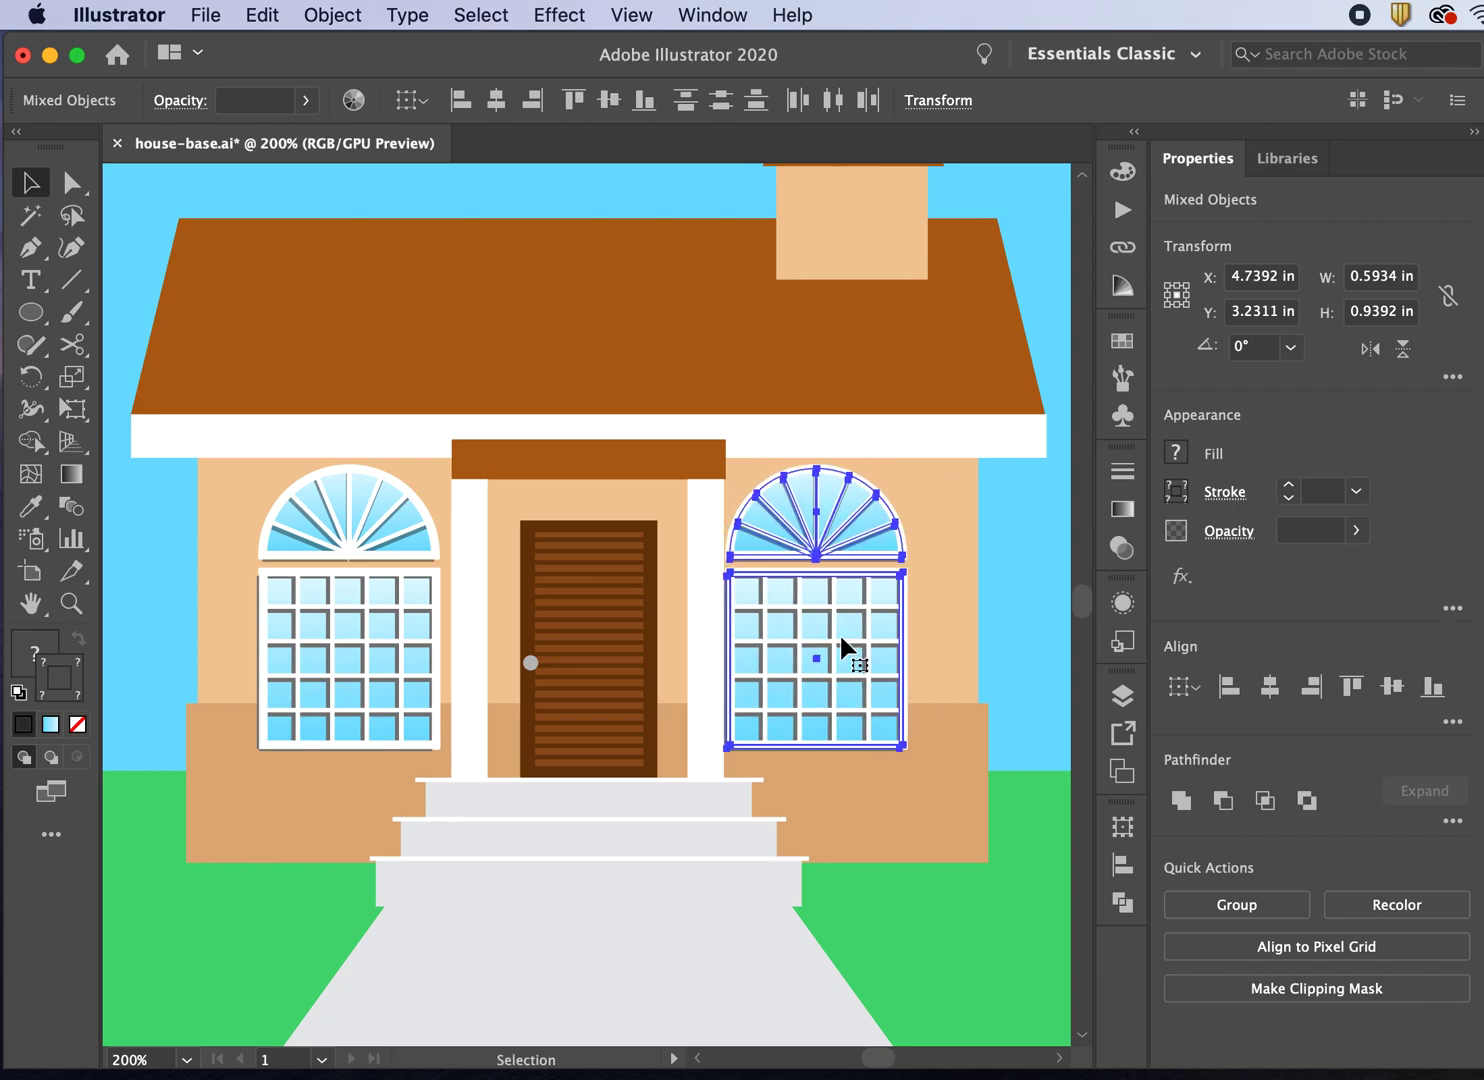
key("Right")
key("Right")
key("Right")
key("Right")
key("Right")
key("Right")
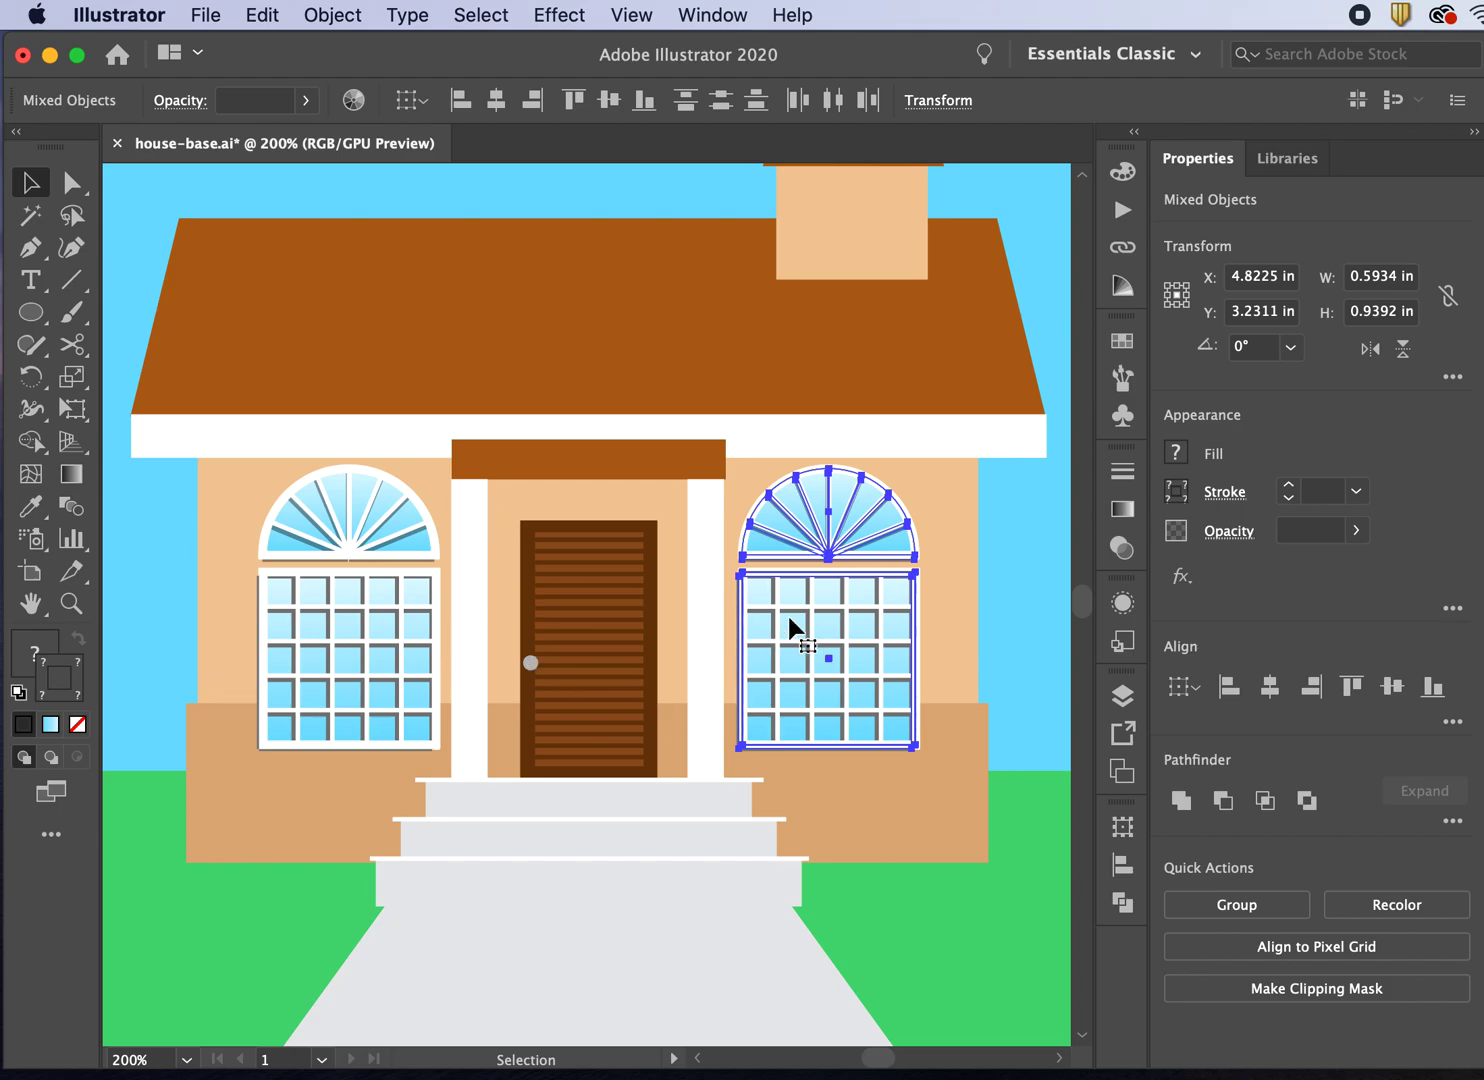
left_click(1020, 606)
Step: Check the whole house illustration with both windows, and save the changes to house-base.ai
key("super+1")
key("super+minus")
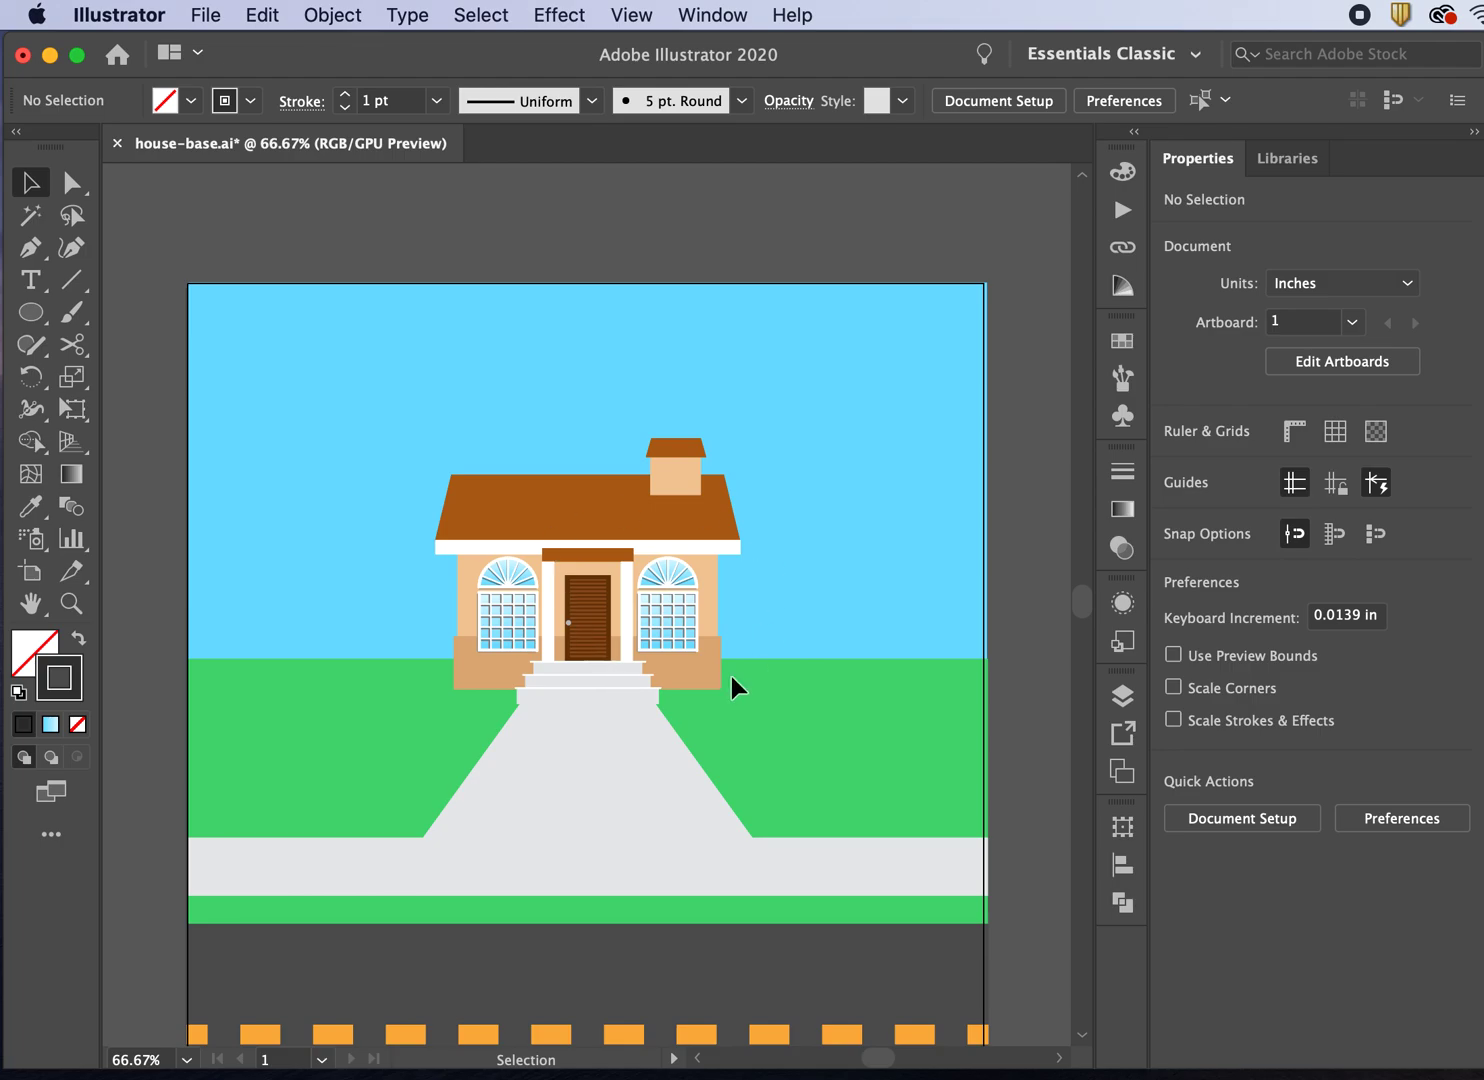
key("super+equal")
key("super+equal")
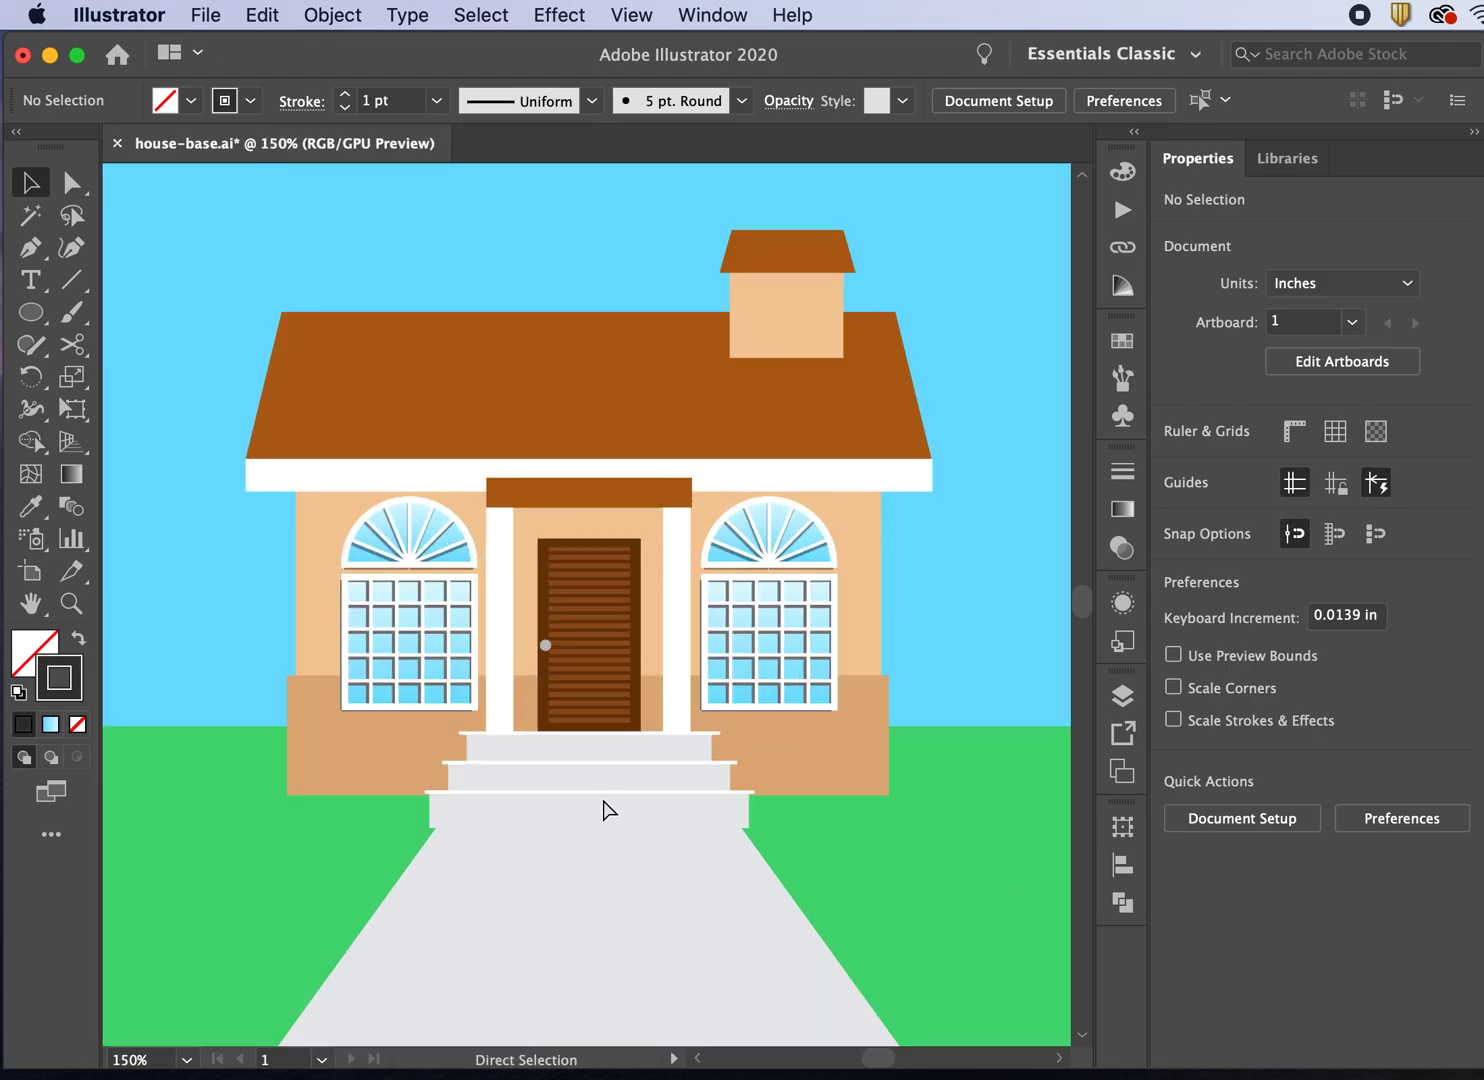
key("super+minus")
key("super+minus")
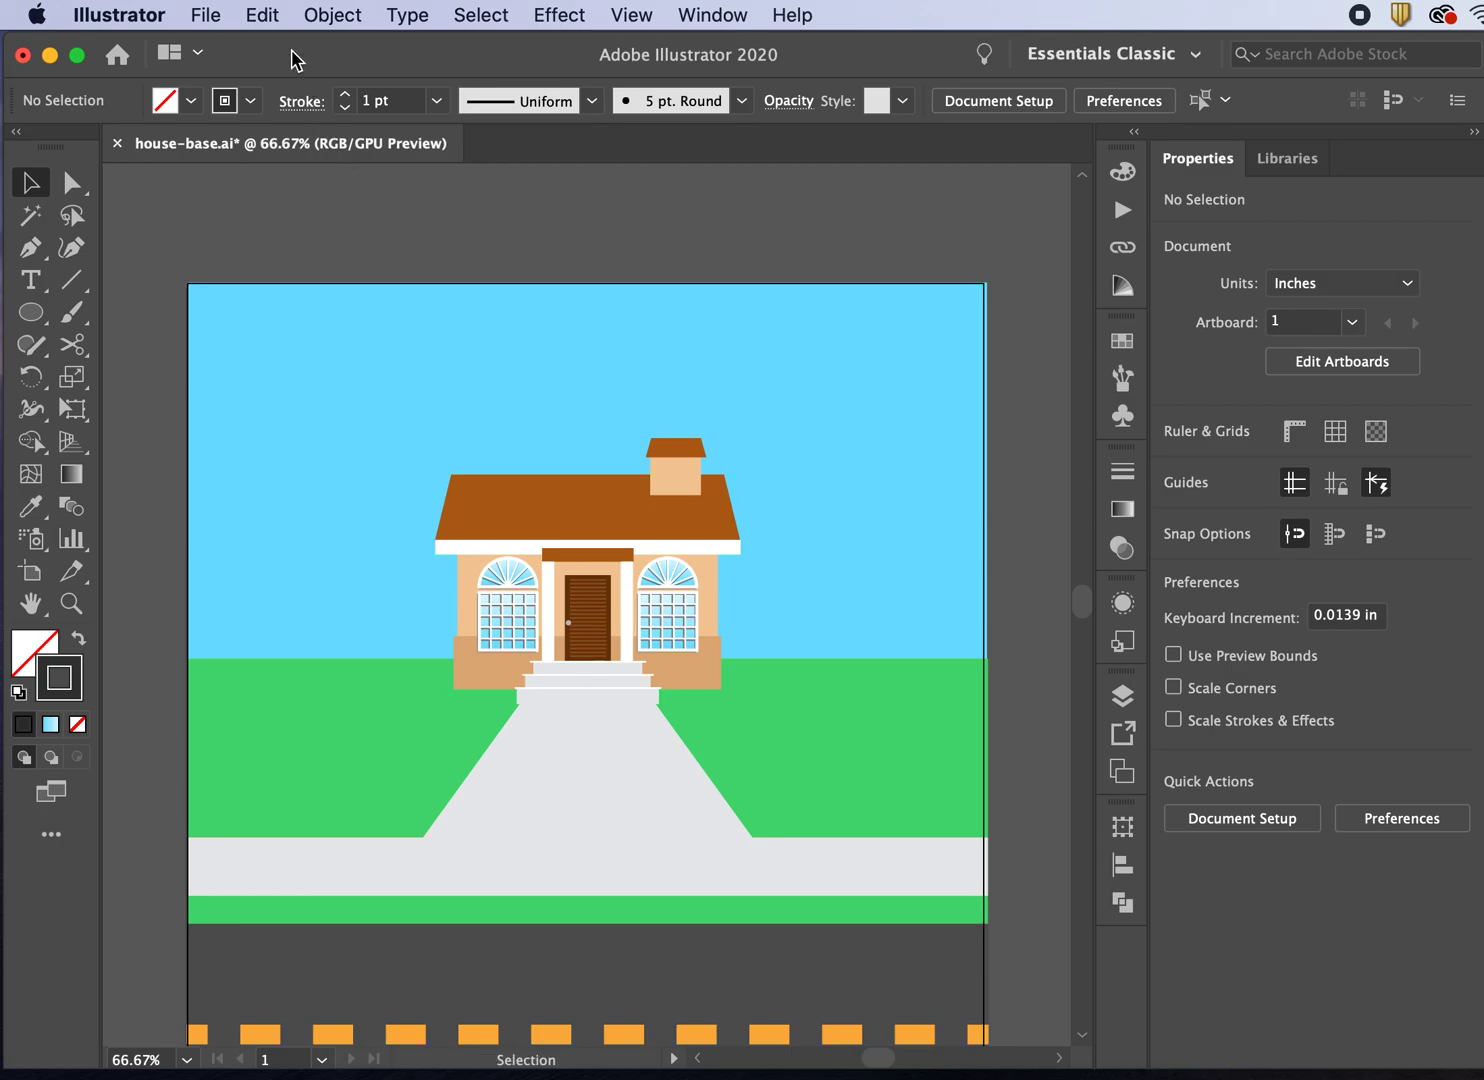
left_click(205, 15)
left_click(222, 219)
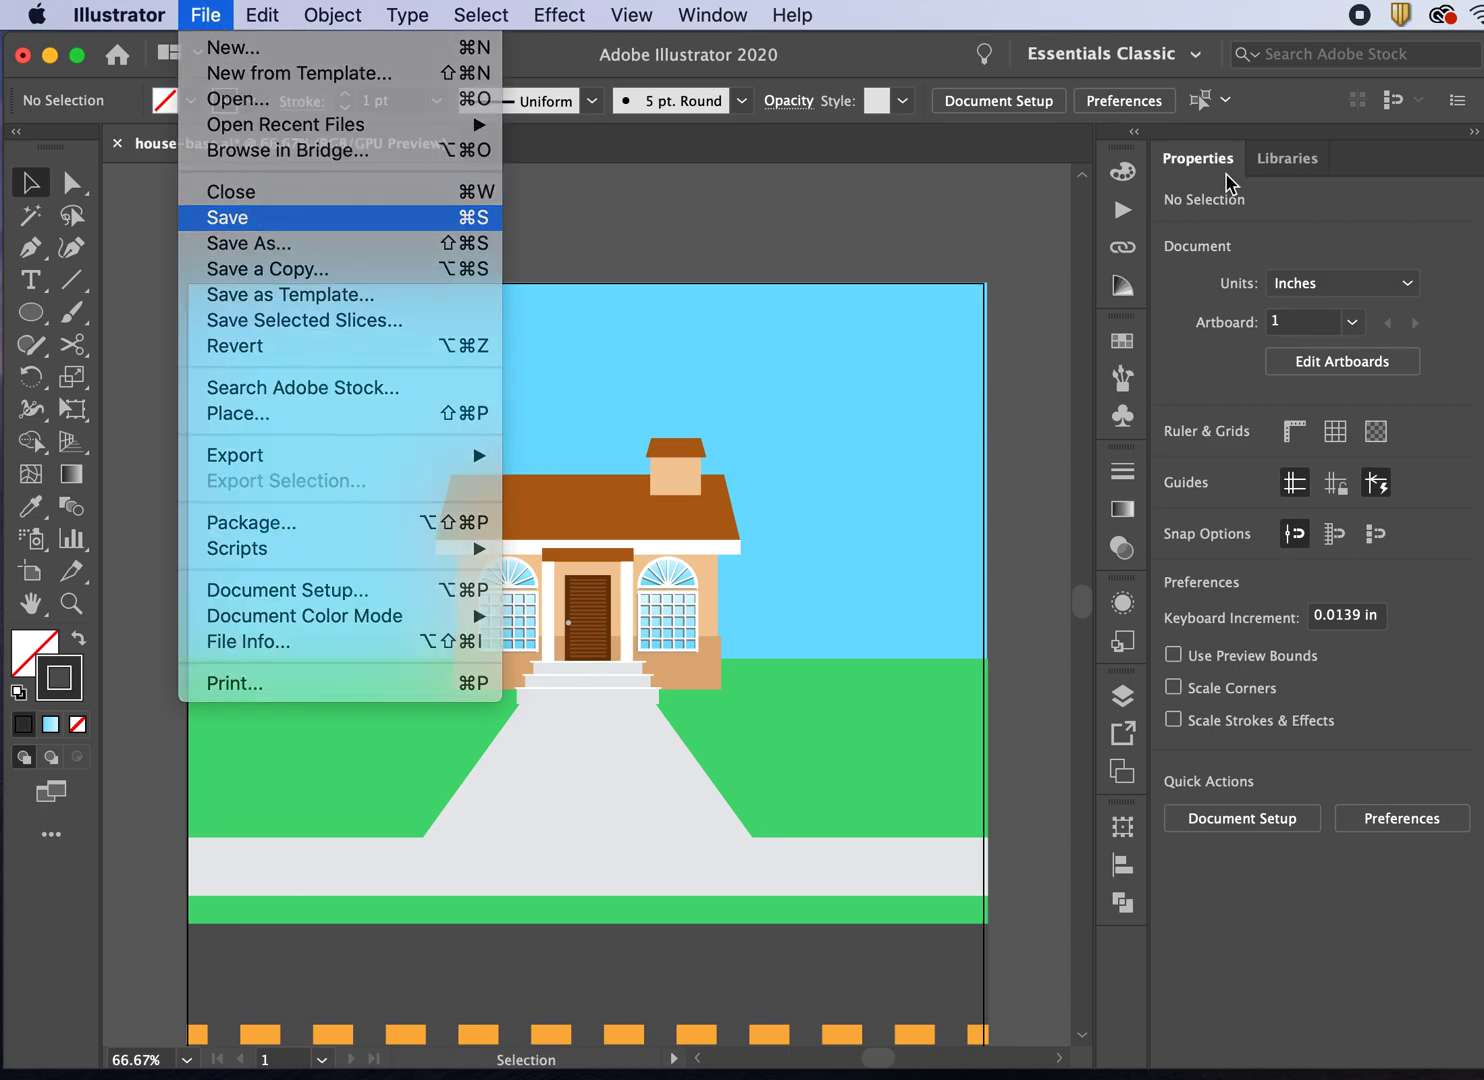